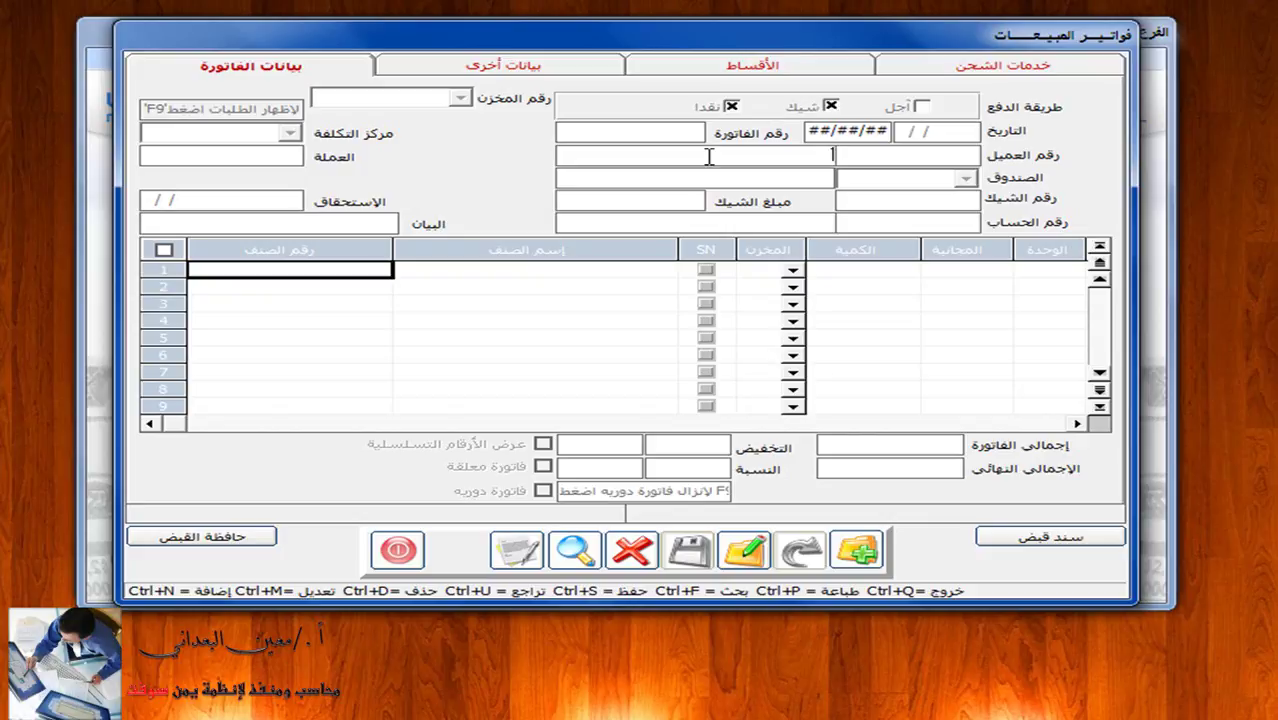
# Switch to the Word exercise and scroll to the Hi Tech table of three phones sold for cash
pyautogui.press('super+Tab')
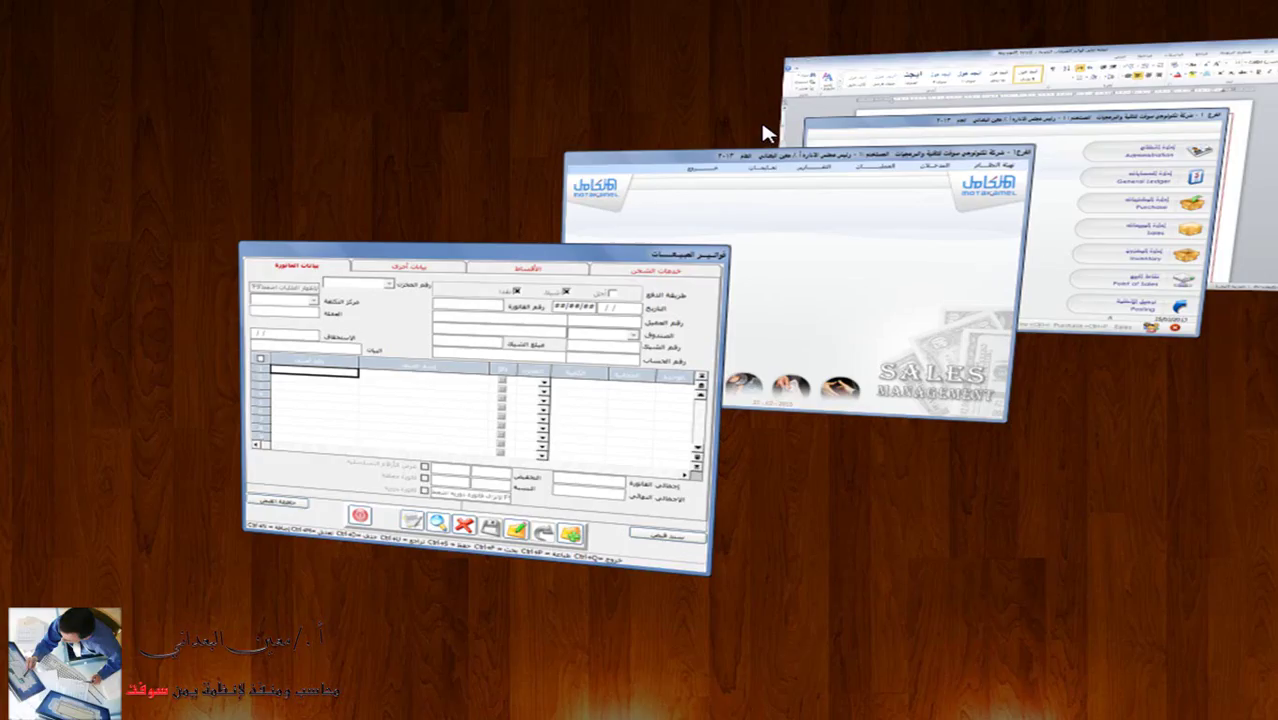
pyautogui.press('super+Tab')
pyautogui.press('super+Tab')
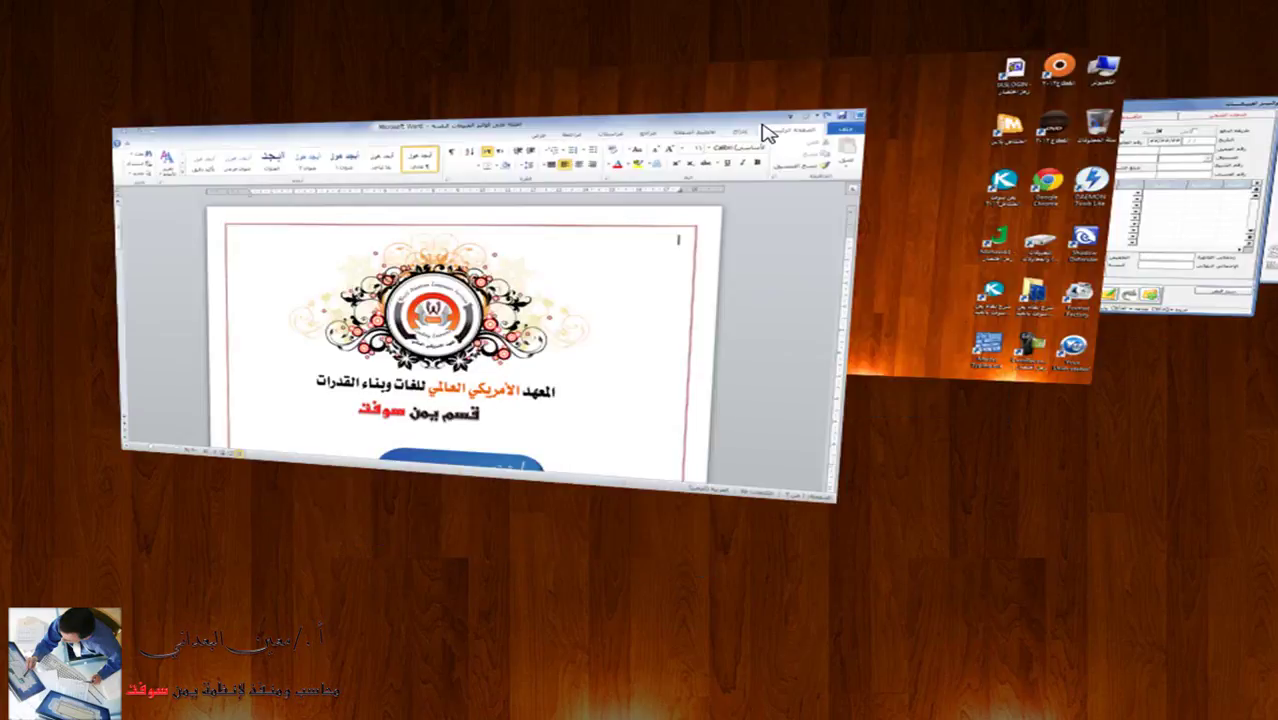
pyautogui.click(765, 133)
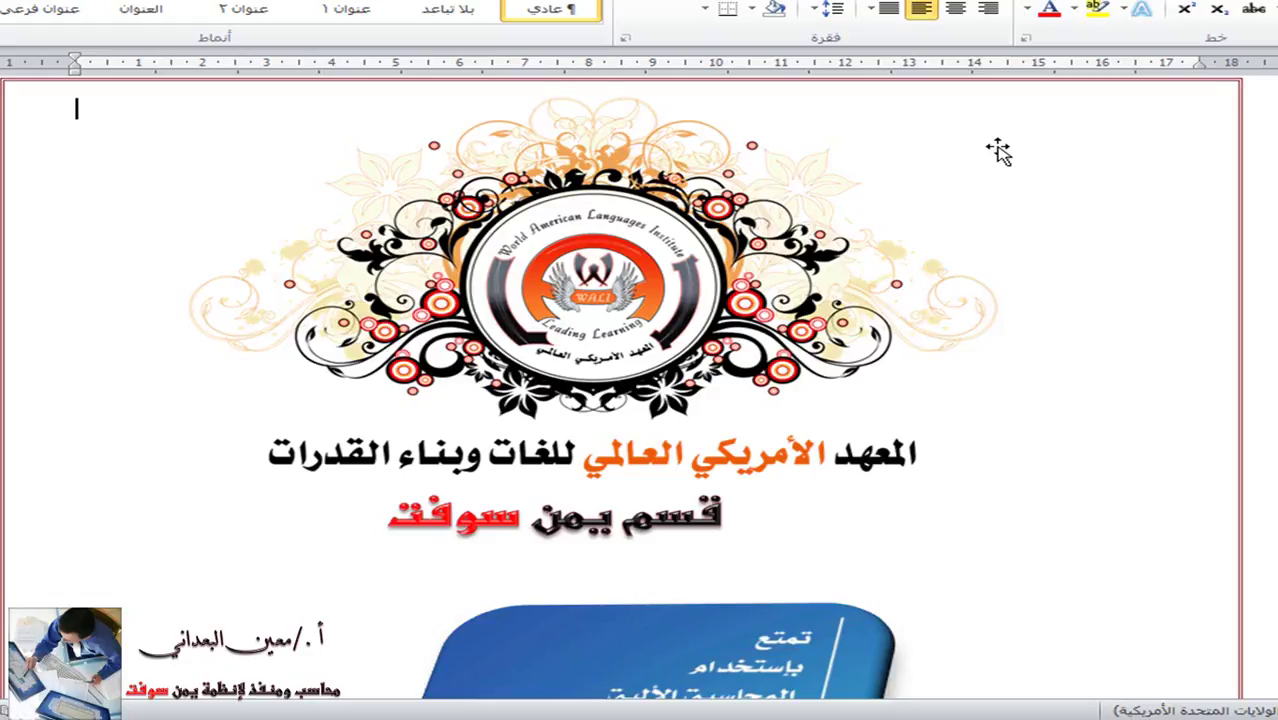
pyautogui.scroll(-2, 998, 150)
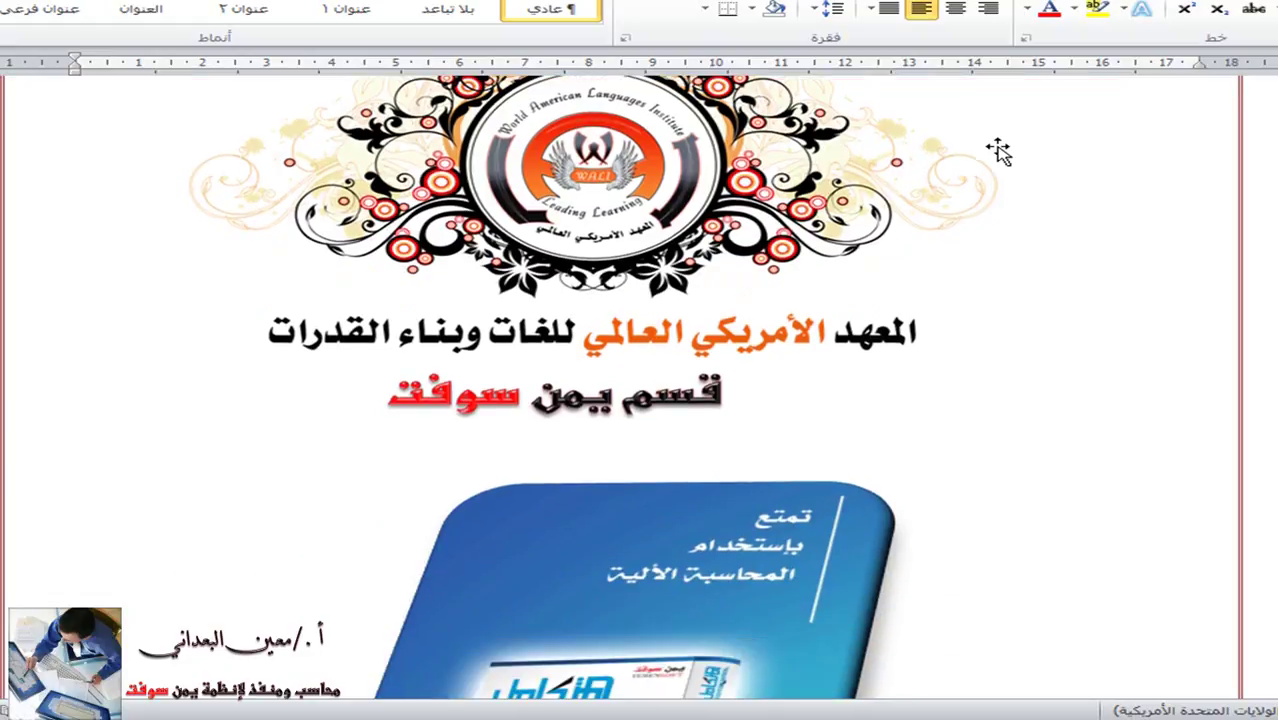
pyautogui.scroll(-3, 998, 150)
pyautogui.scroll(-7, 998, 150)
pyautogui.scroll(-9, 999, 147)
pyautogui.scroll(-1, 999, 147)
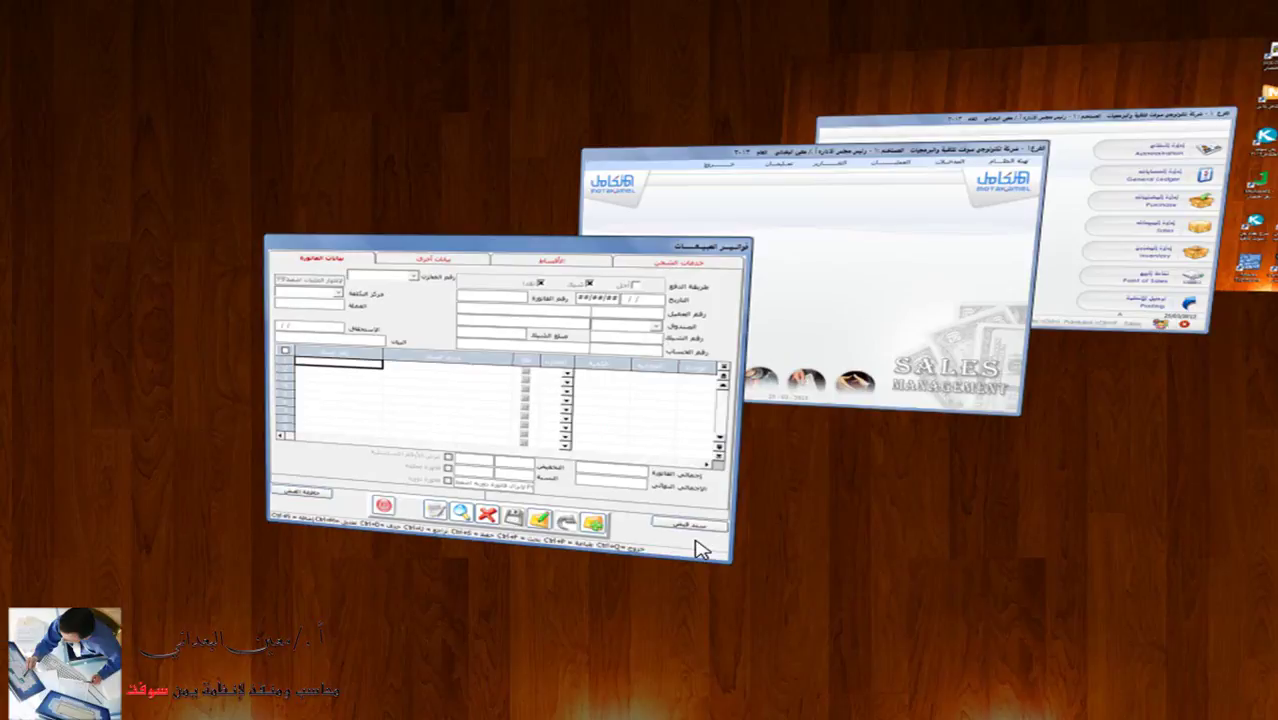
# Start a new cash (نقدا) sales invoice number 1 from warehouse 1
pyautogui.click(700, 550)
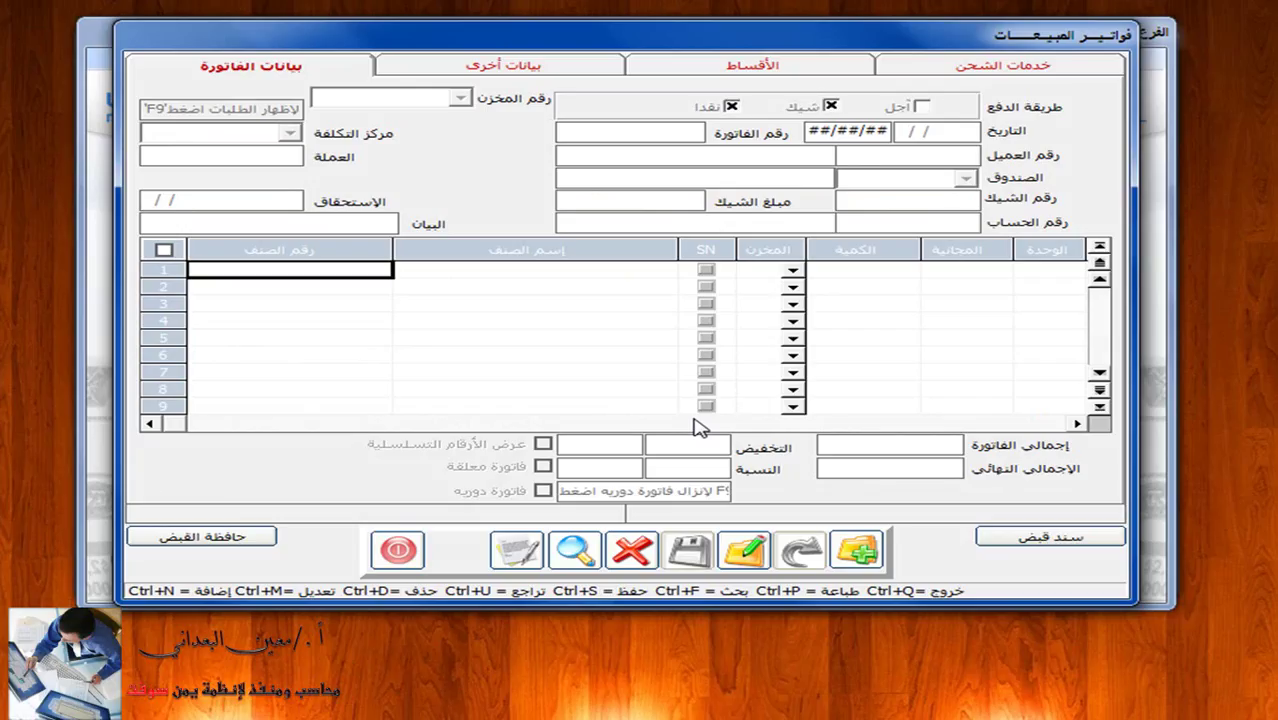
pyautogui.click(862, 548)
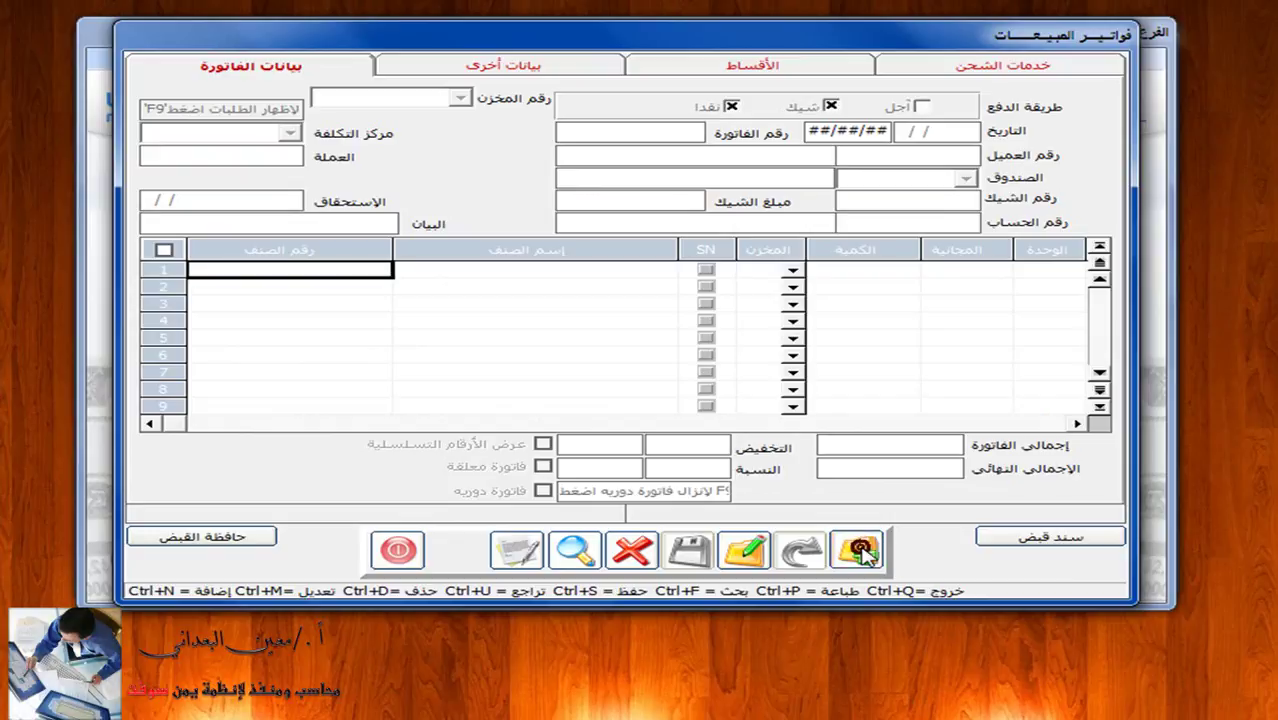
pyautogui.click(731, 106)
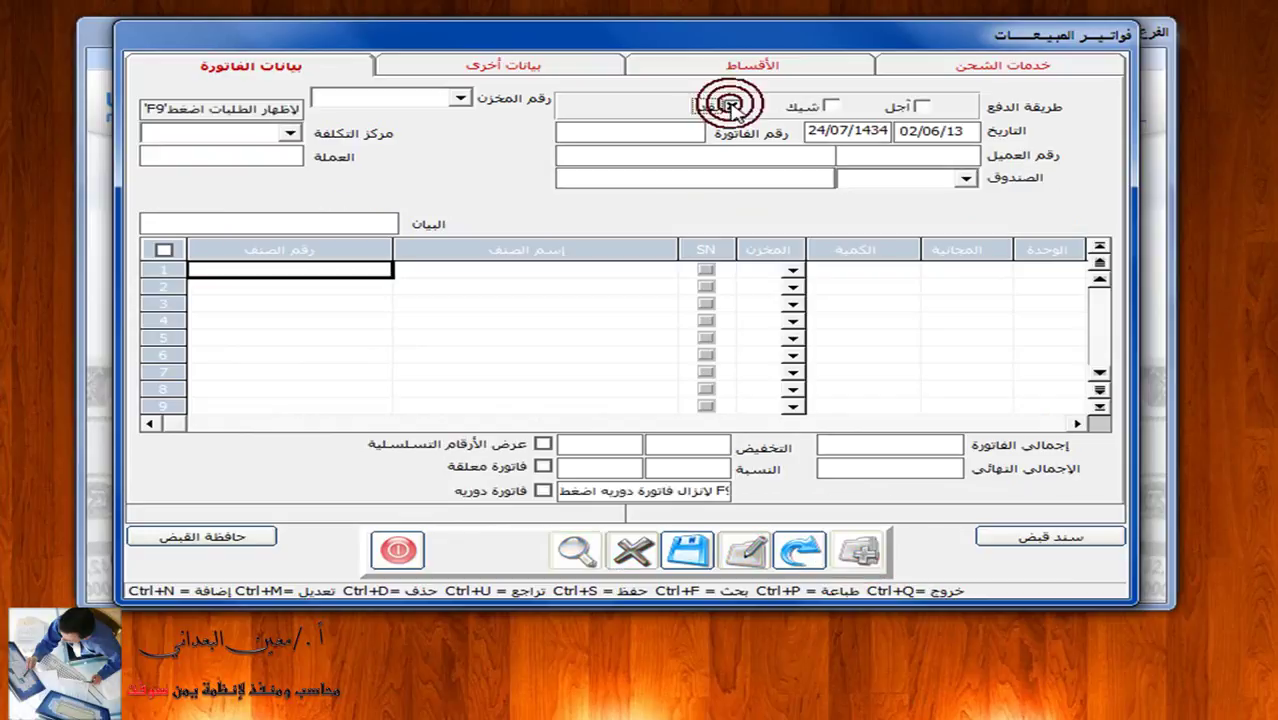
pyautogui.click(461, 98)
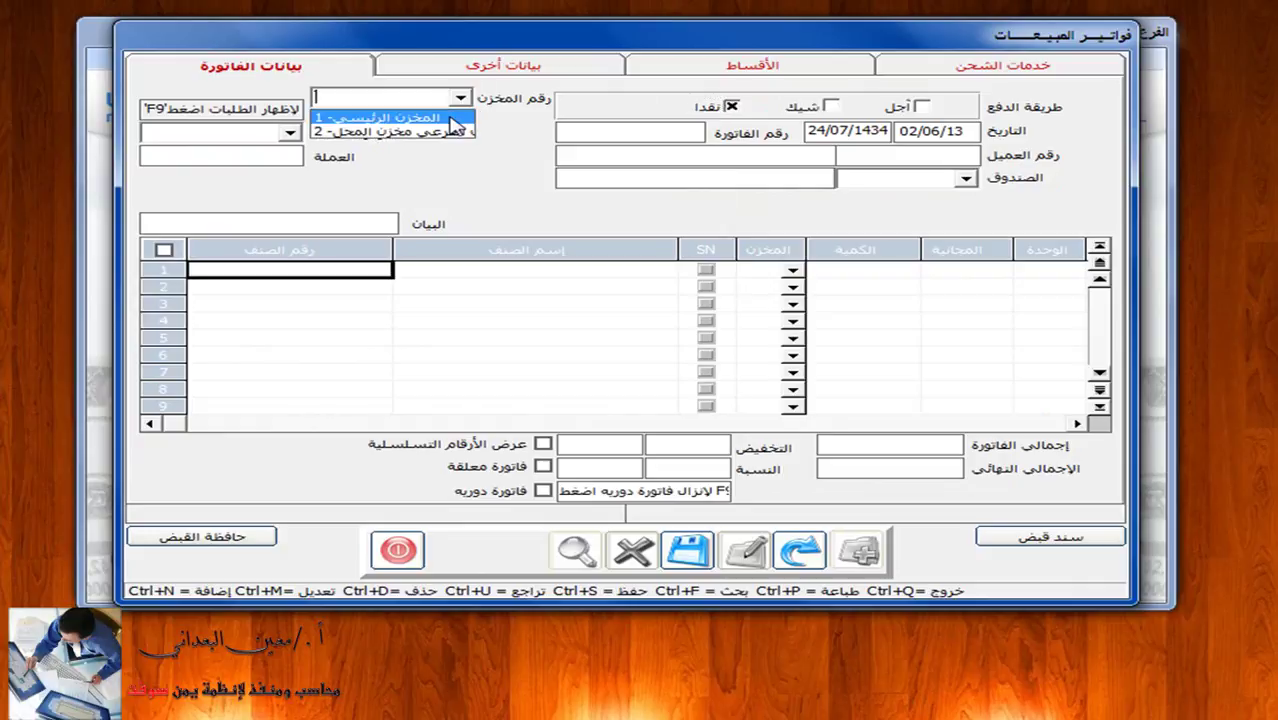
pyautogui.click(445, 117)
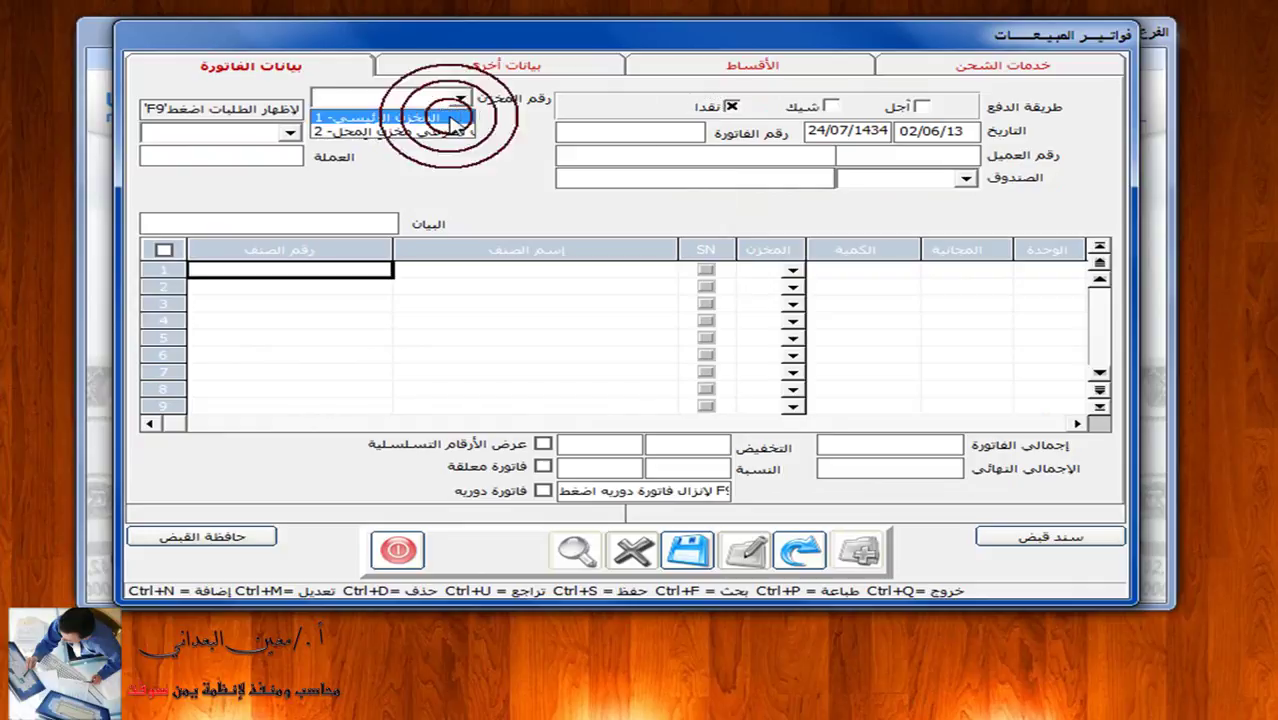
pyautogui.click(638, 130)
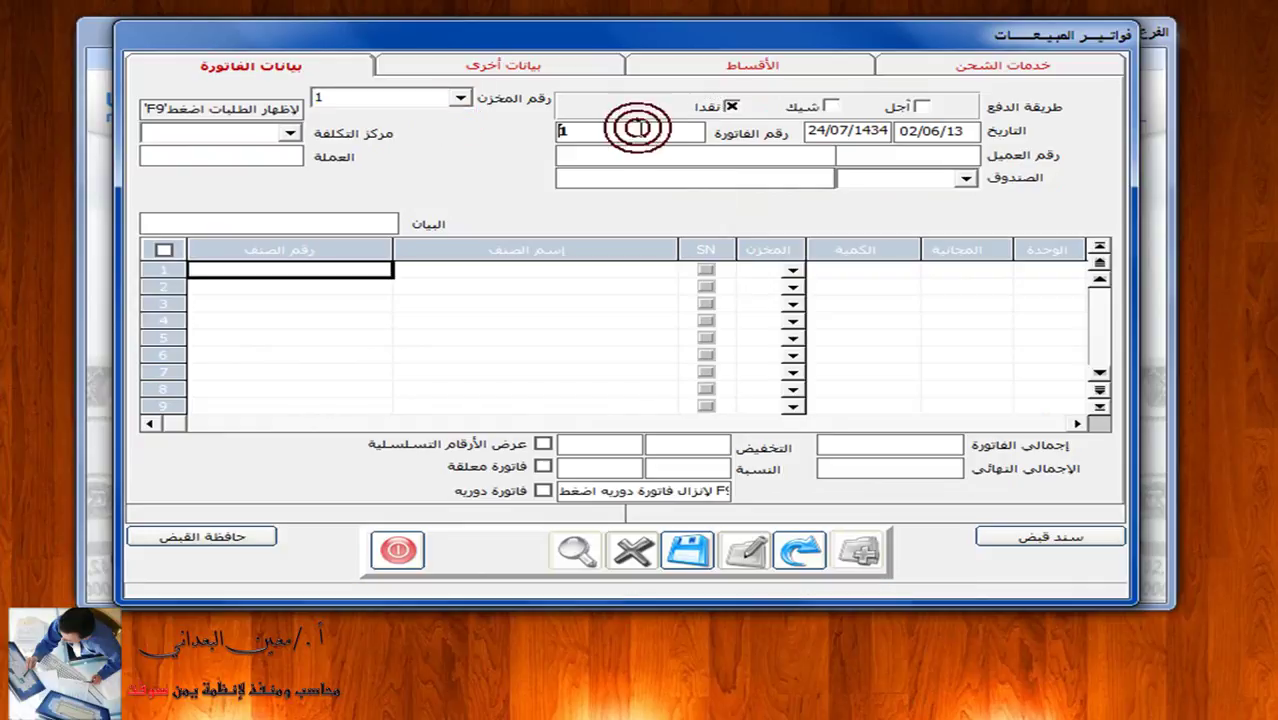
# Set the customer to محلات Hi Tech التجاريه and the dollar cash box 2
pyautogui.click(689, 158)
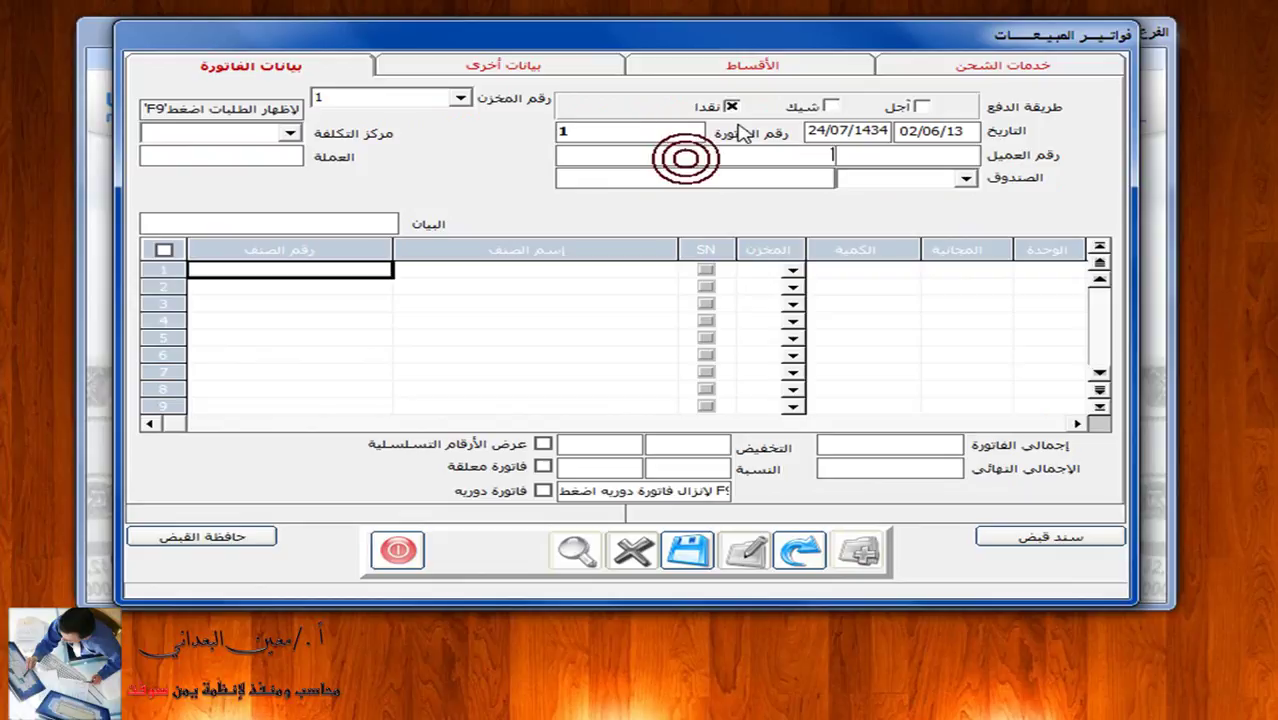
pyautogui.write('محلات')
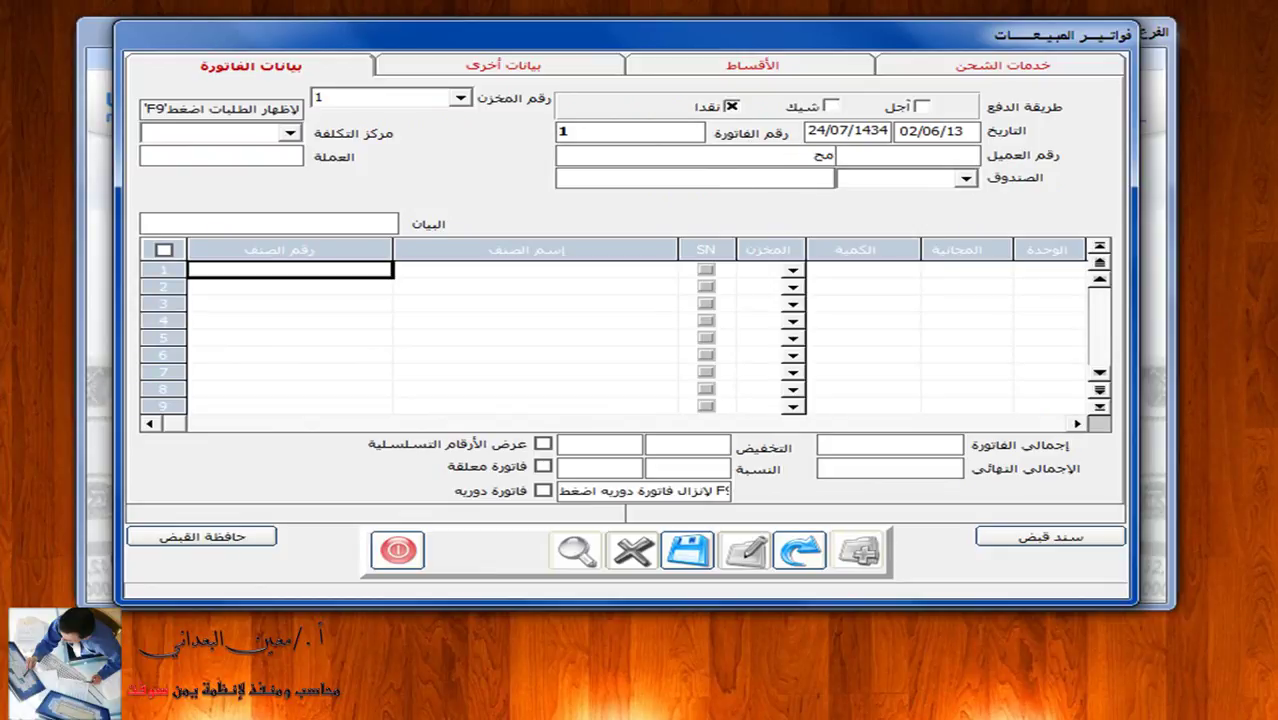
pyautogui.write('Hi Tech التجاريه')
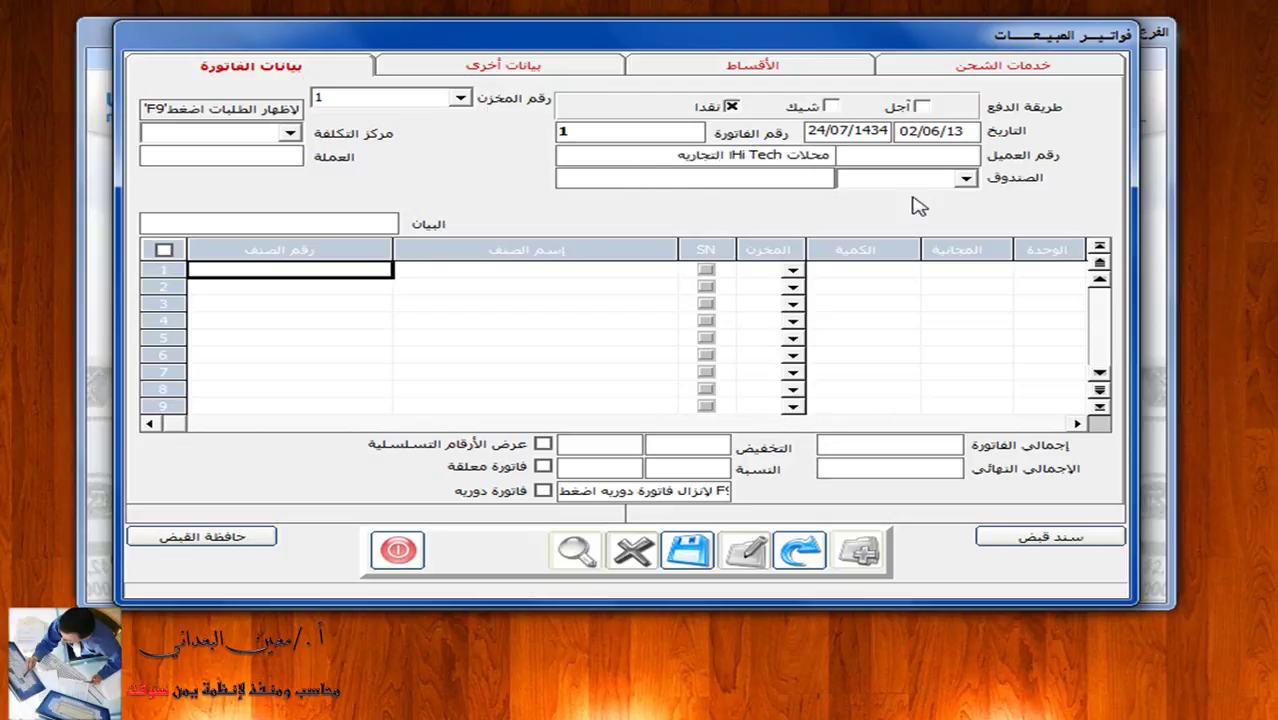
pyautogui.click(967, 179)
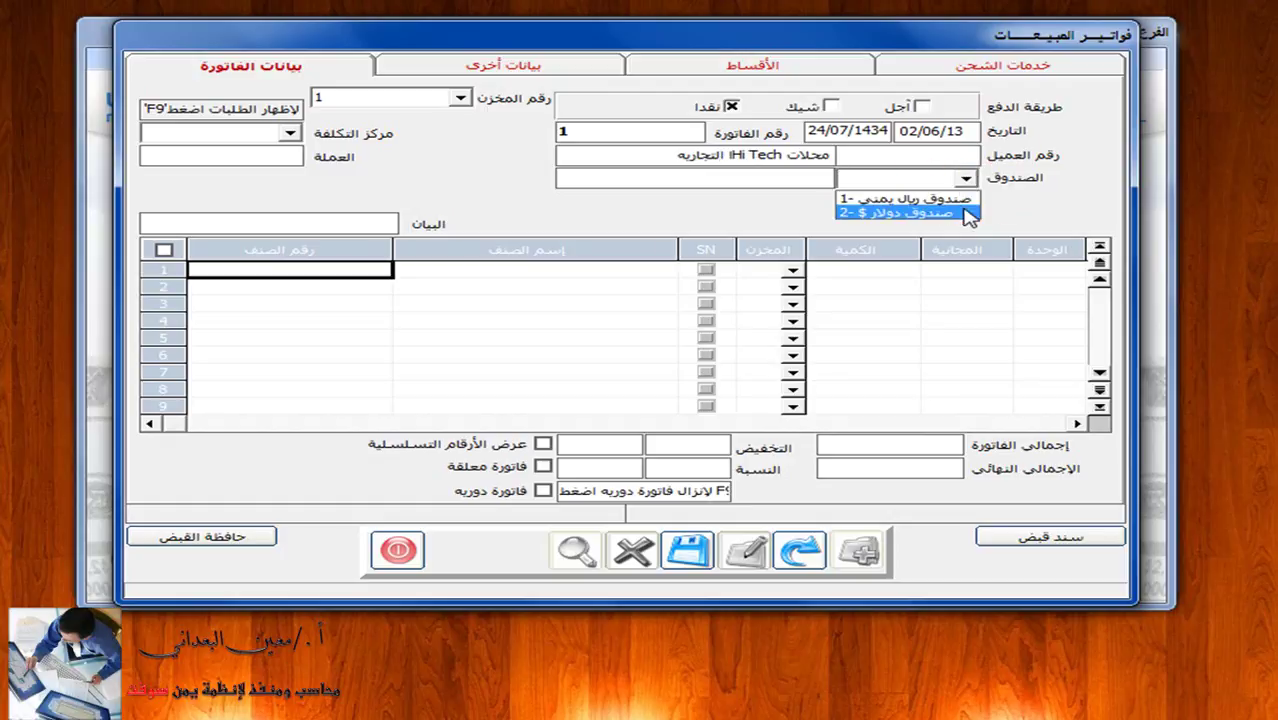
pyautogui.click(966, 213)
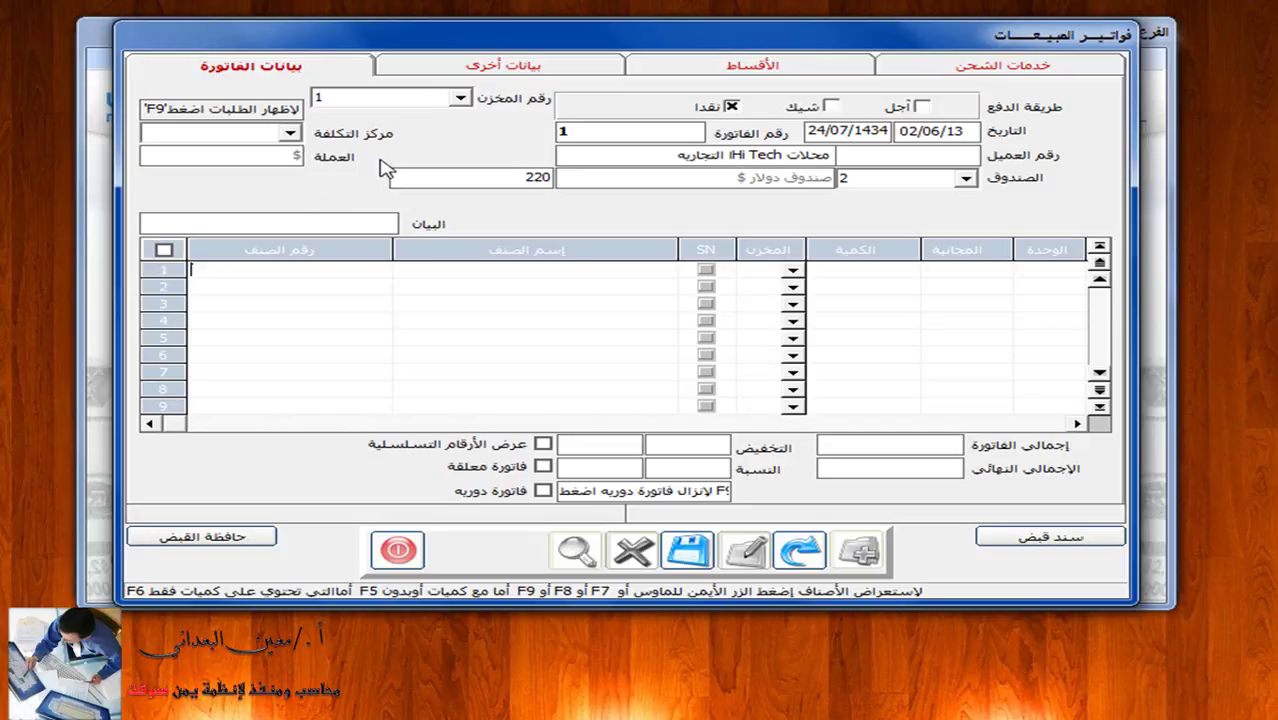
pyautogui.click(358, 220)
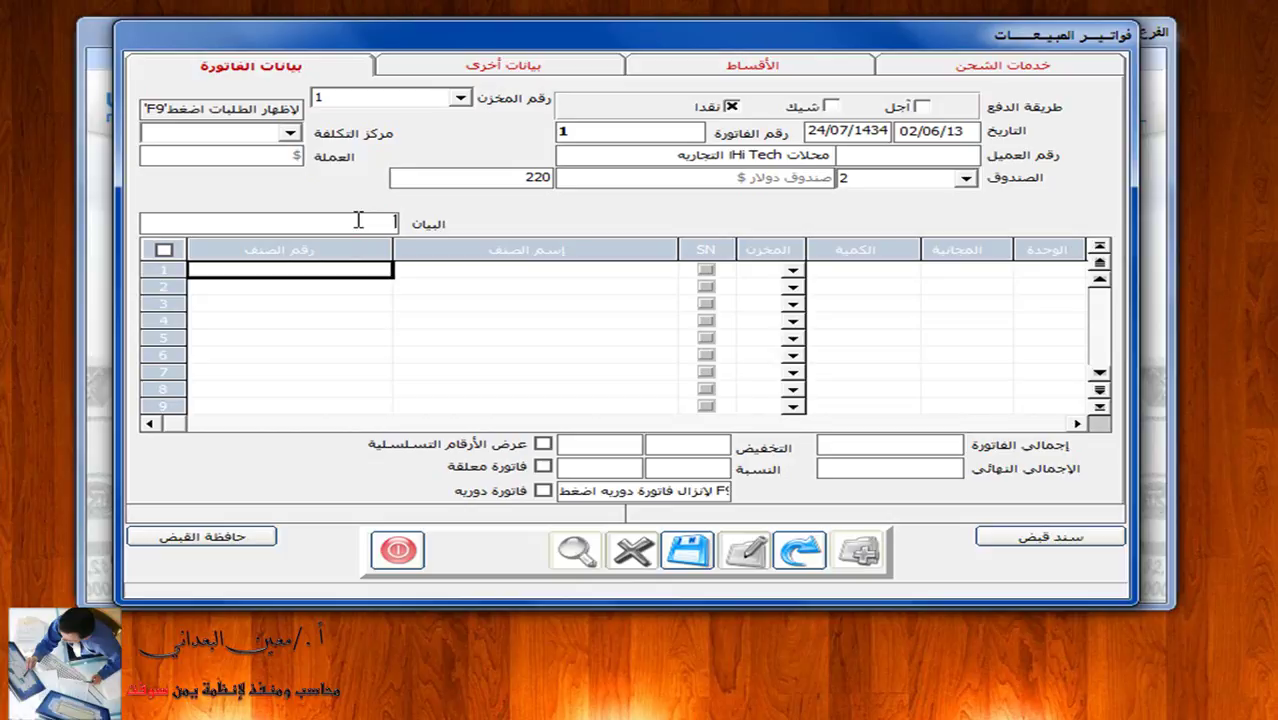
# Fill the description with 'مبيعات نقدية لمحلات Hi Tech التجاريه'
pyautogui.write('مبيعات نقدية لمحلات Hi Tech التجاريه')
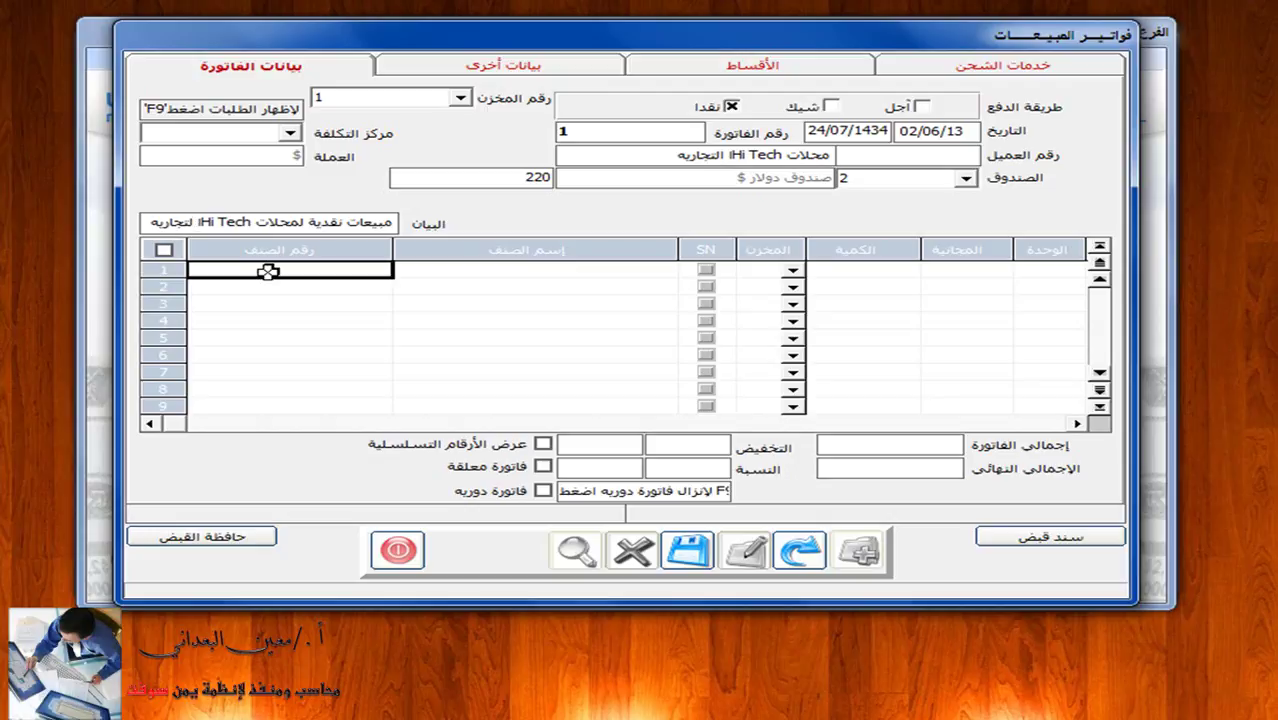
pyautogui.click(502, 268)
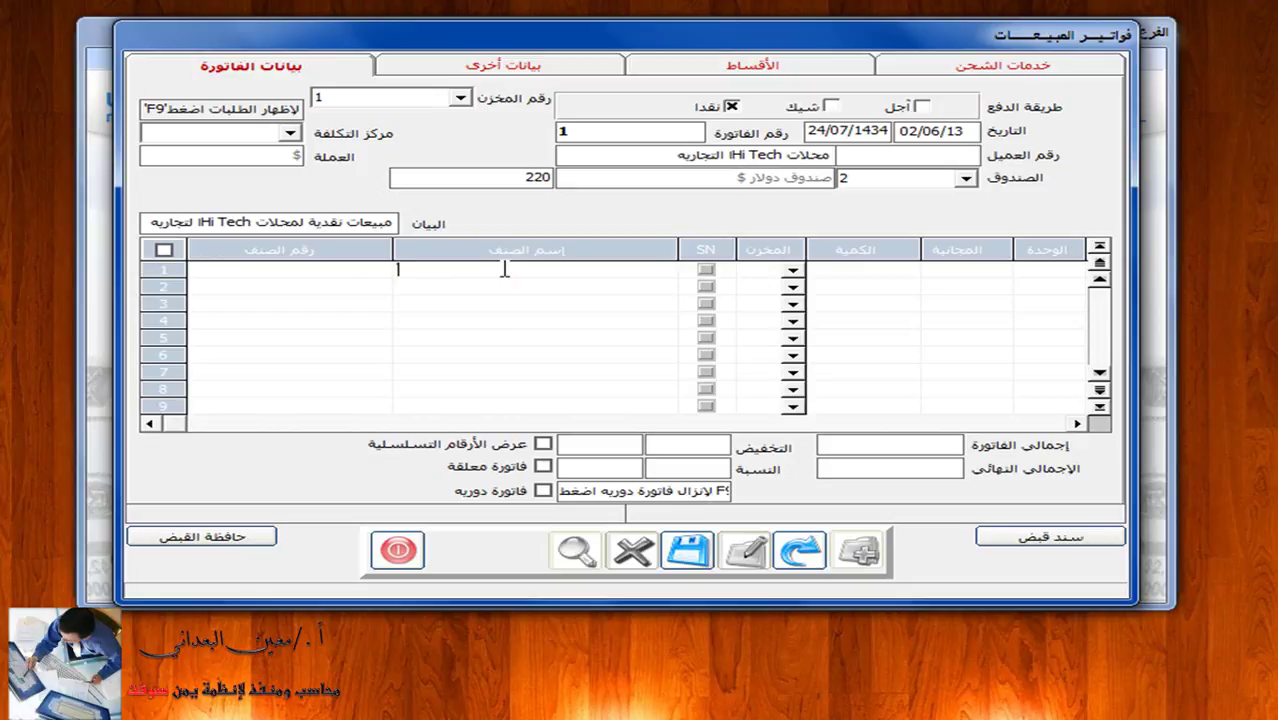
# Add line 1: Samsung Galaxy S4 (001-006), quantity 10 at 700, totalling 7000.00
pyautogui.write('*جلاكسى')
pyautogui.press('Return')
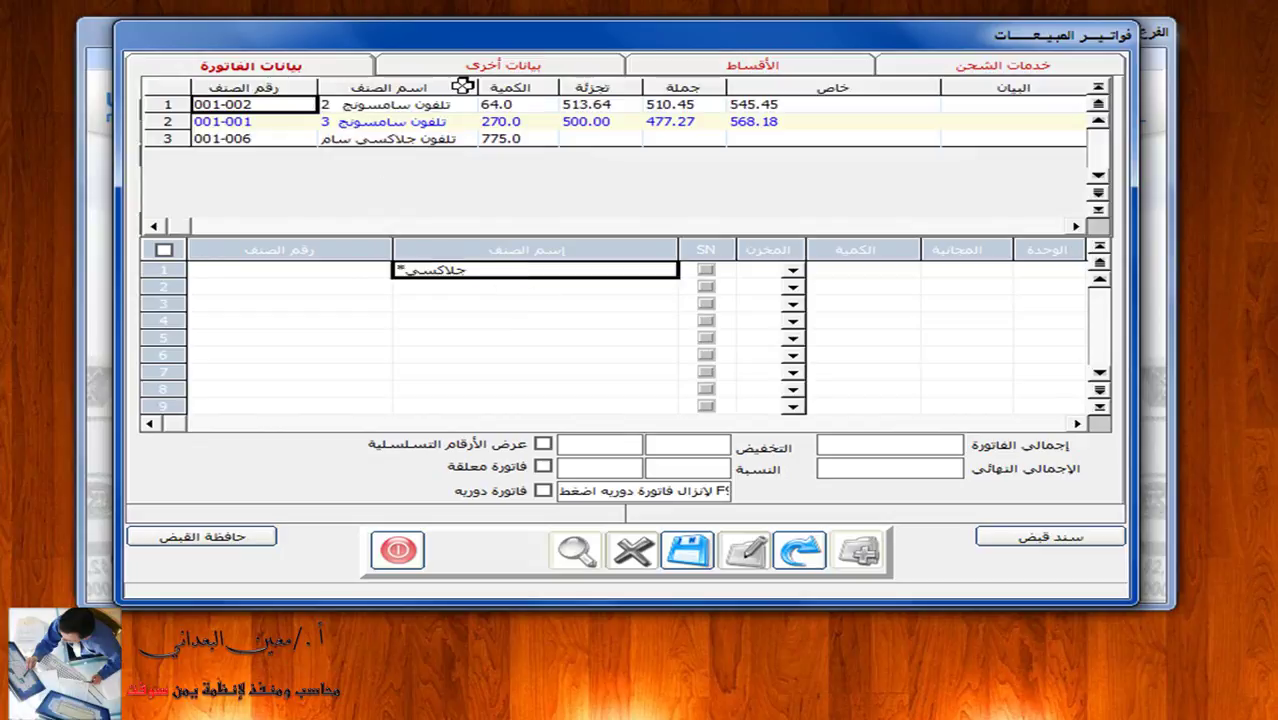
pyautogui.doubleClick(480, 88)
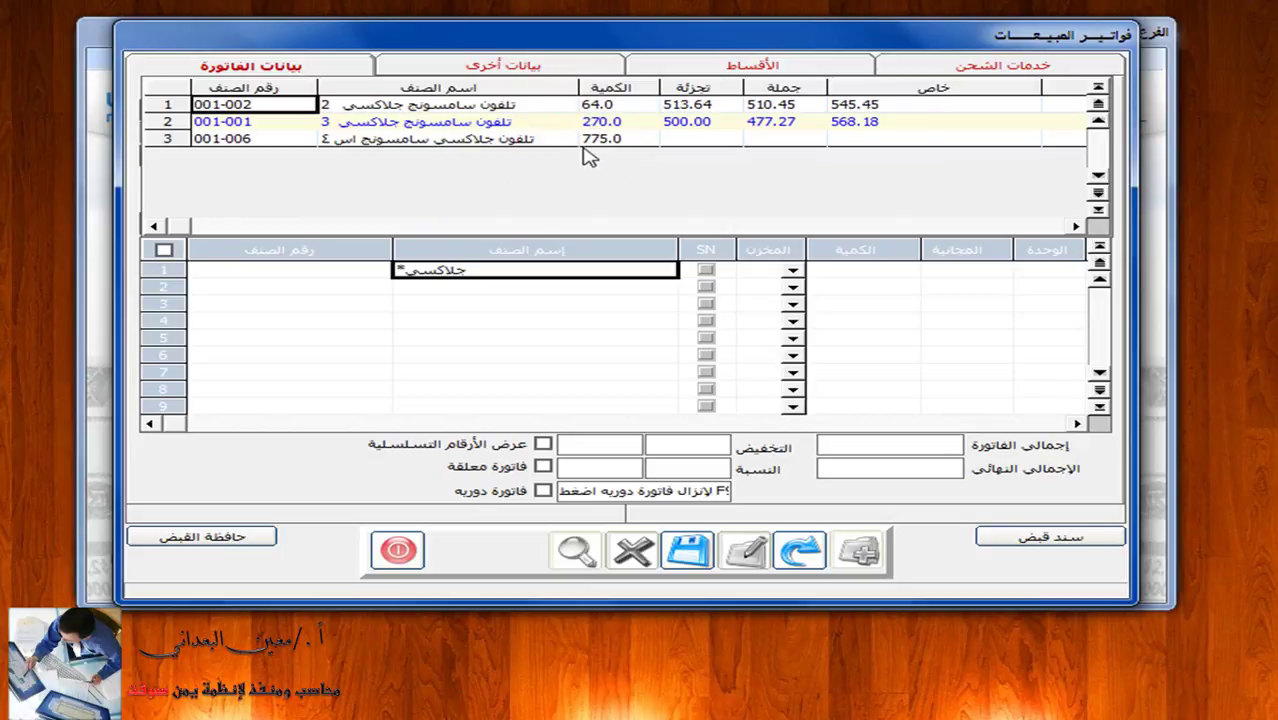
pyautogui.doubleClick(512, 138)
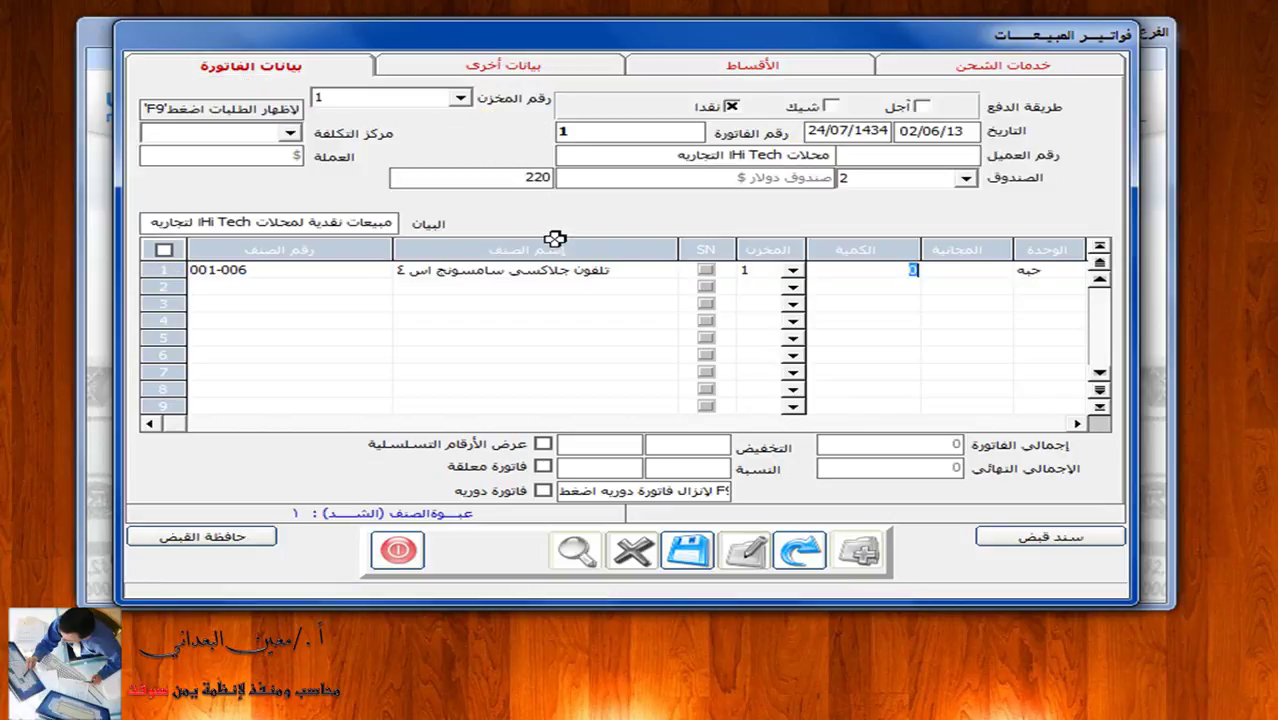
pyautogui.write('10')
pyautogui.press('Return')
pyautogui.press('Return')
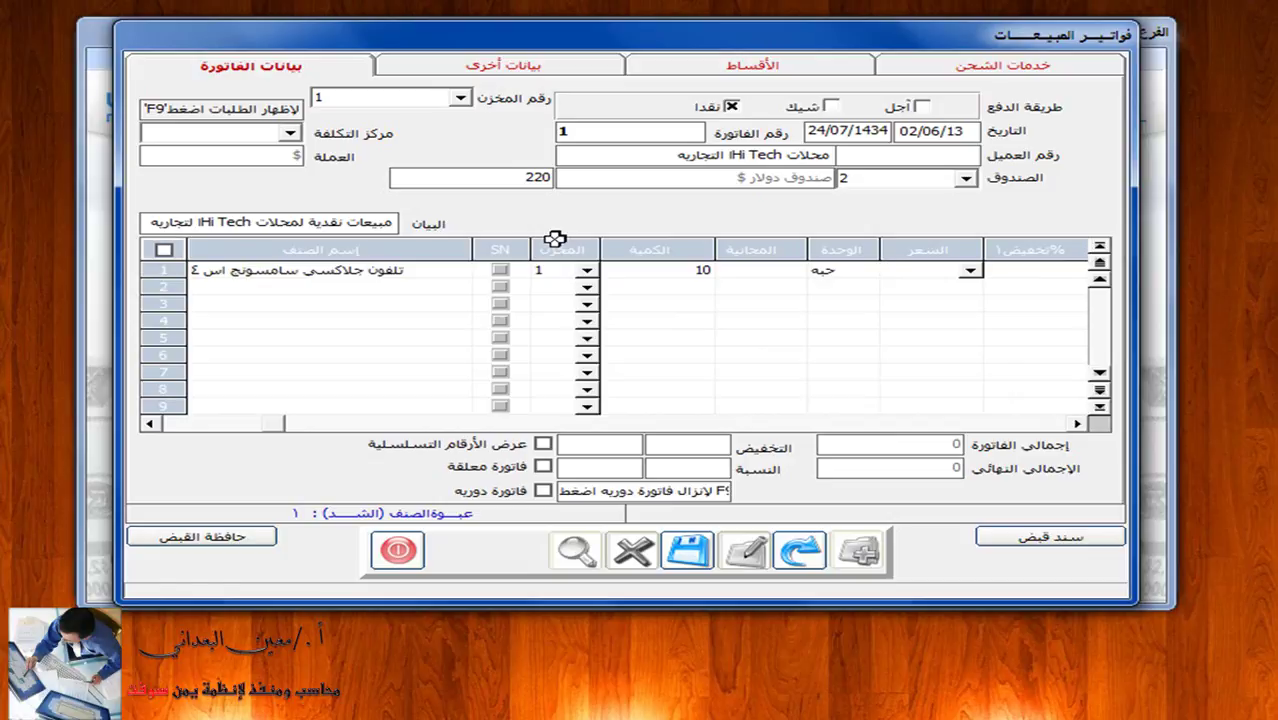
pyautogui.write('700')
pyautogui.press('Return')
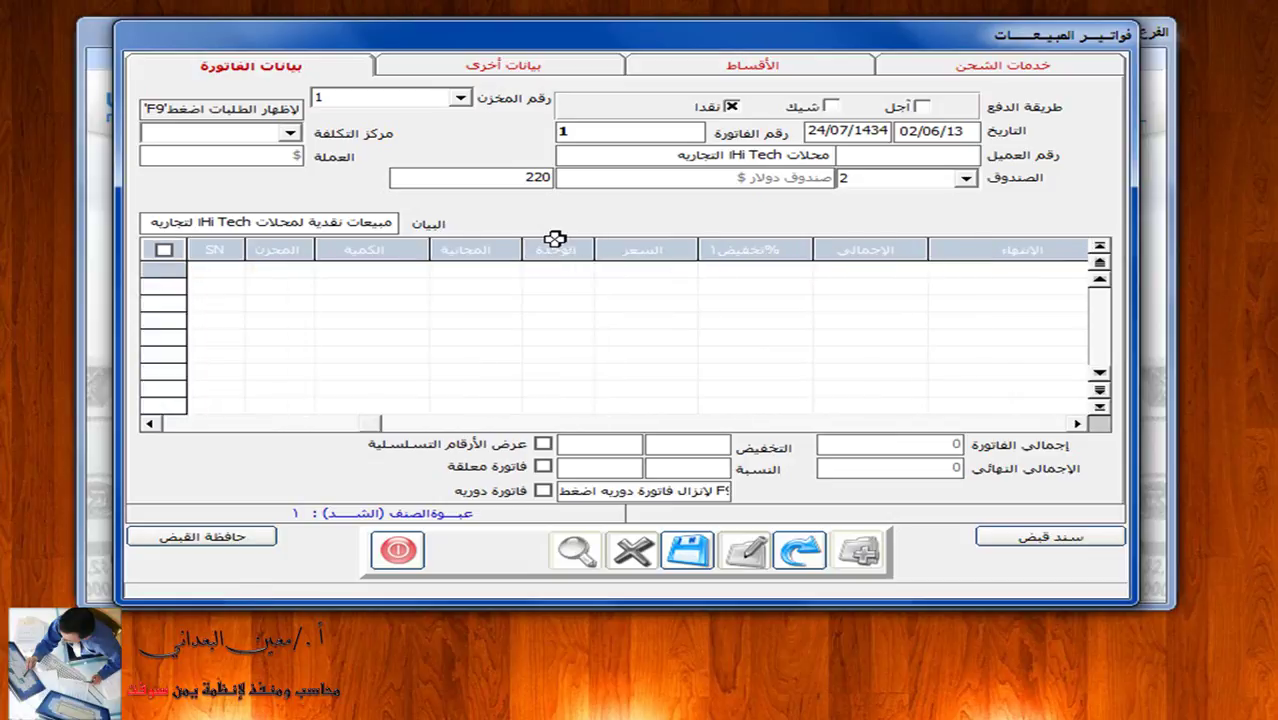
pyautogui.press('Return')
pyautogui.press('Return')
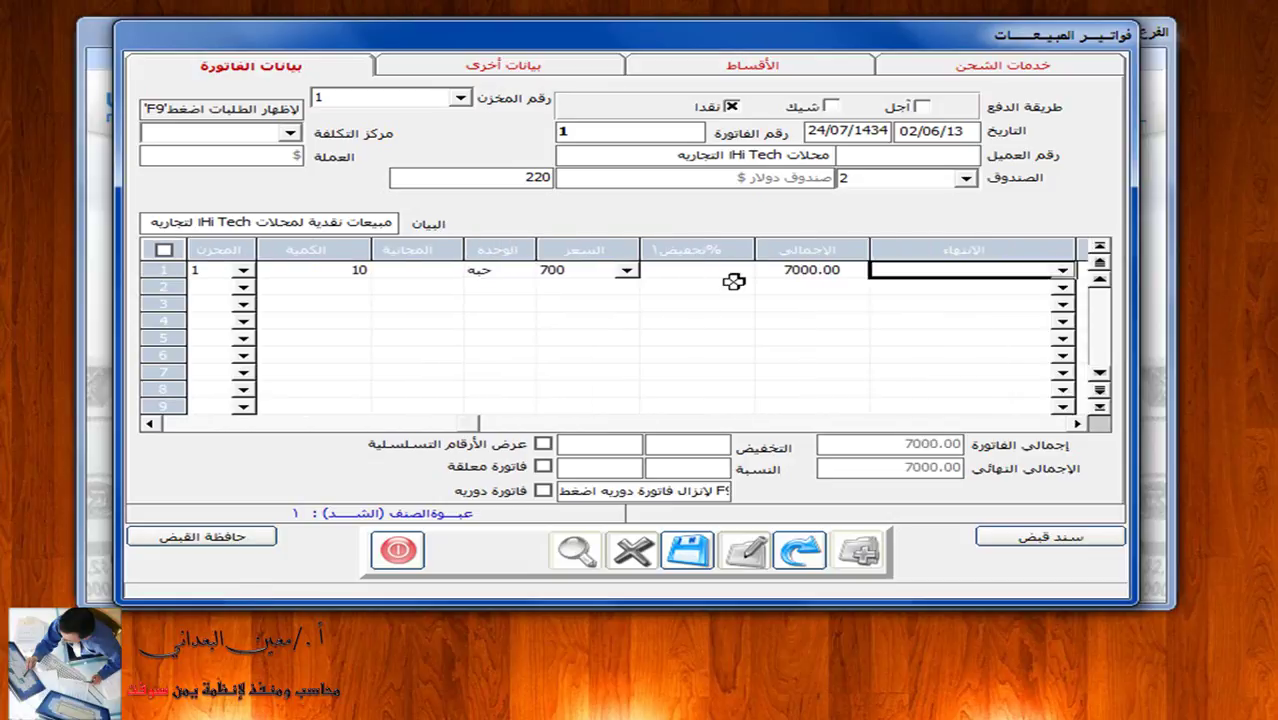
pyautogui.press('Return')
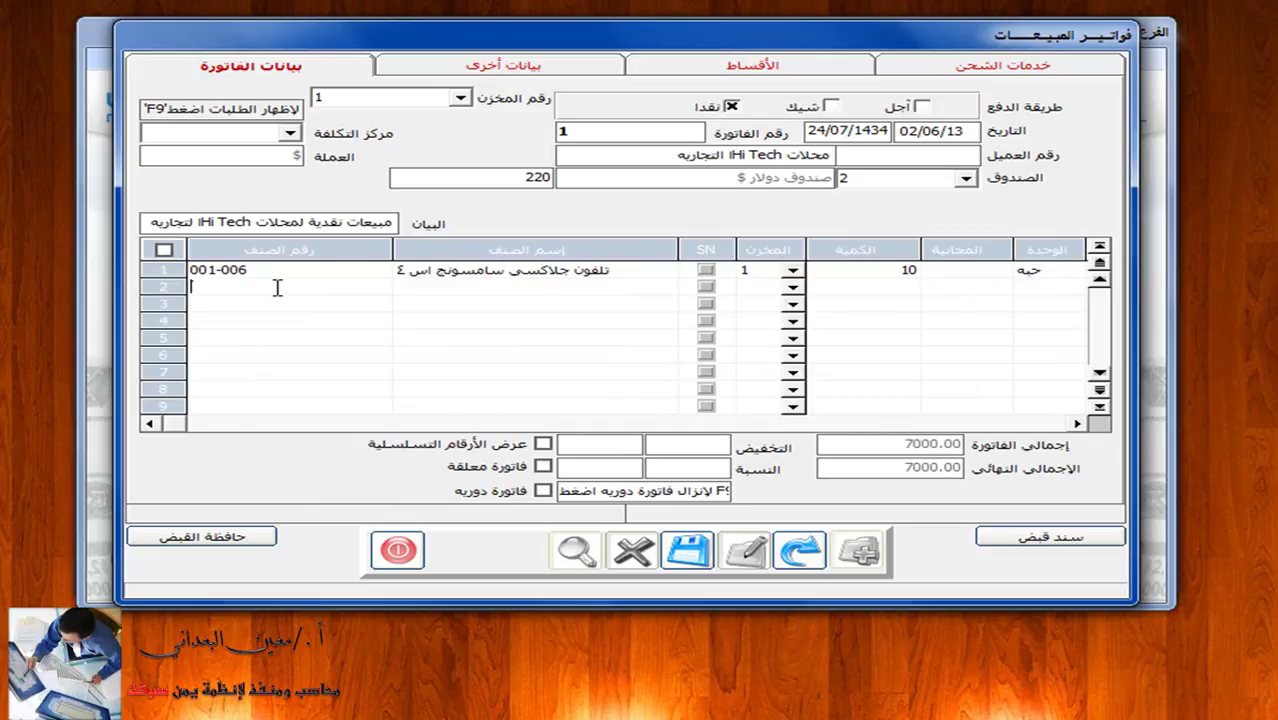
# Add line 2: iPhone 5 (001-003), quantity 7 at 710
pyautogui.write('001')
pyautogui.doubleClick(275, 287)
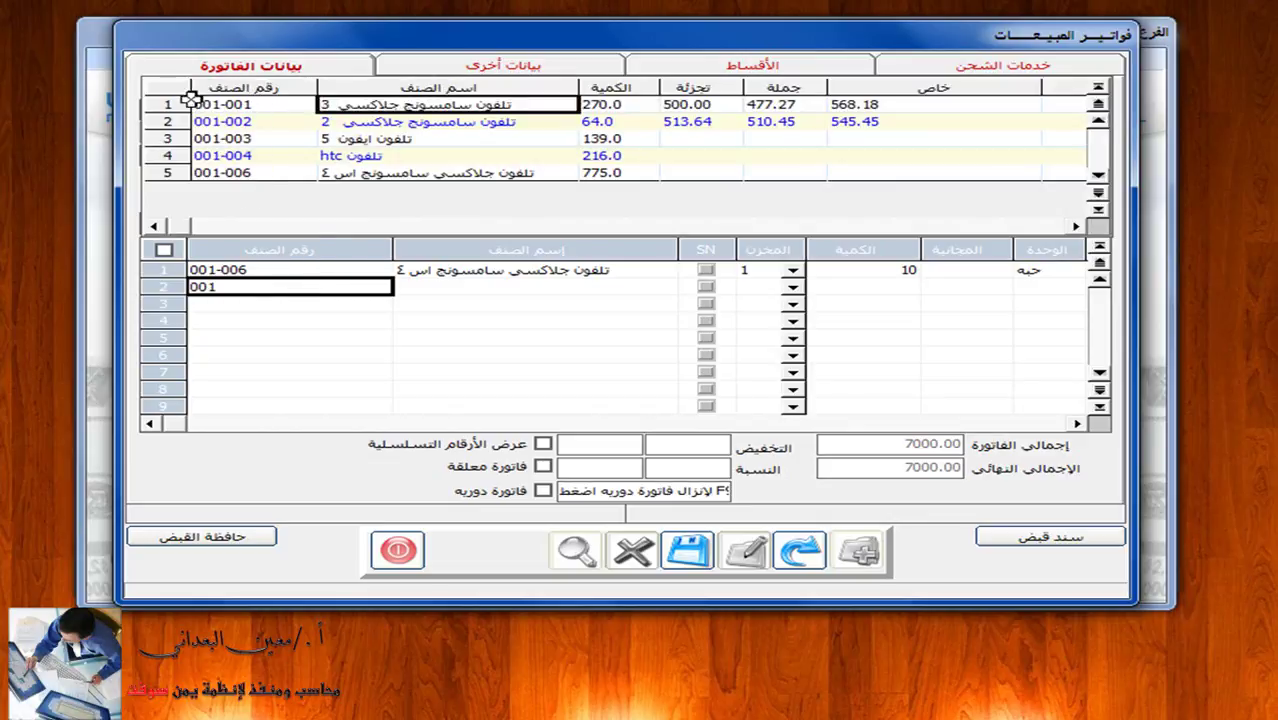
pyautogui.doubleClick(425, 139)
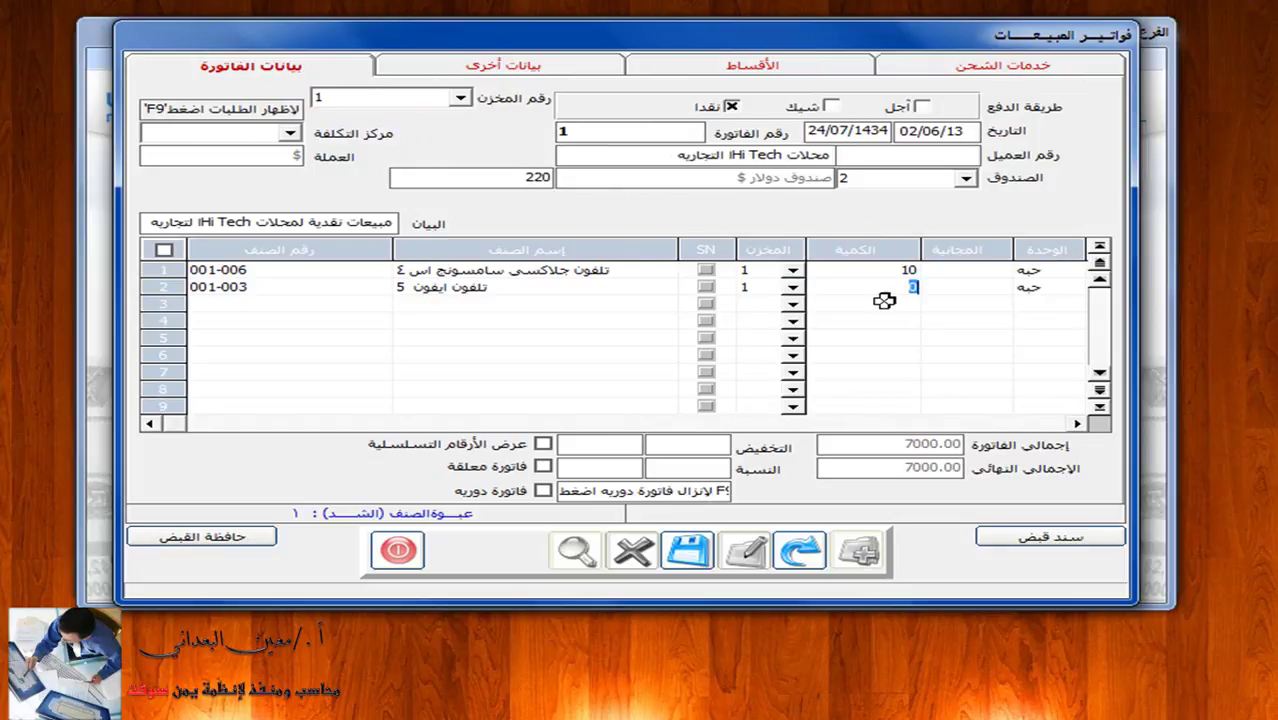
pyautogui.write('7')
pyautogui.press('Return')
pyautogui.press('Return')
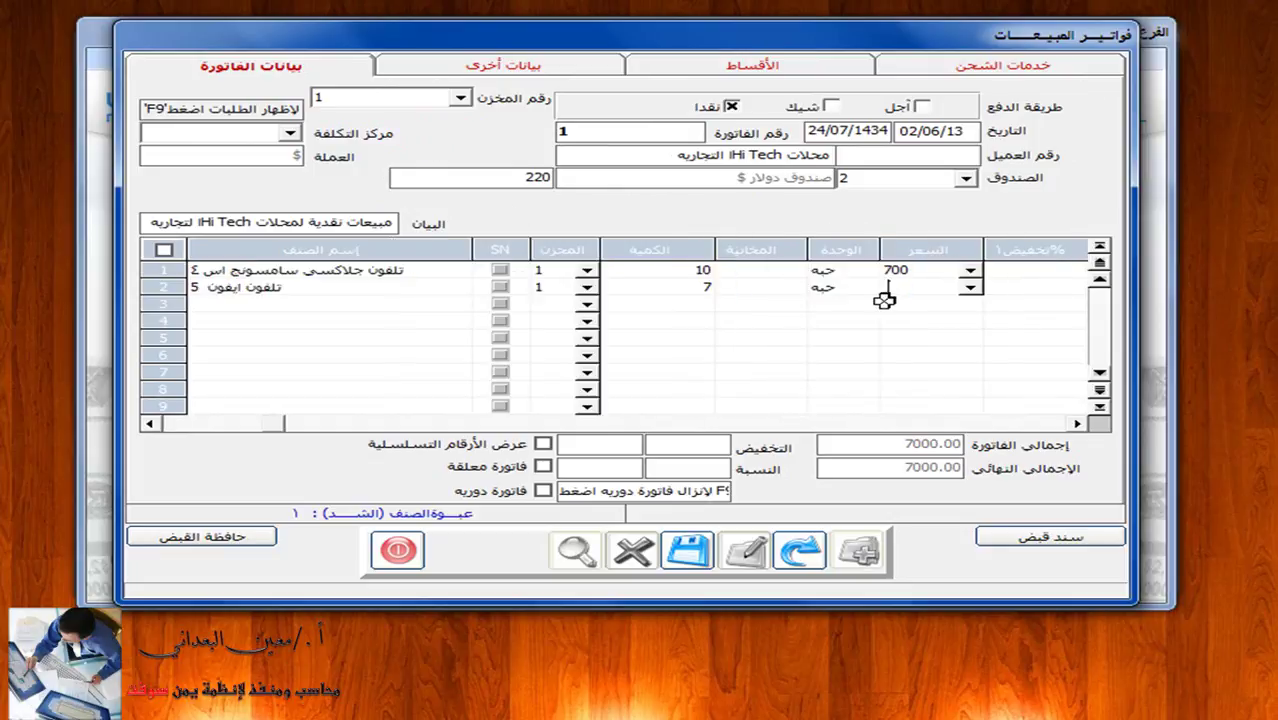
pyautogui.write('710')
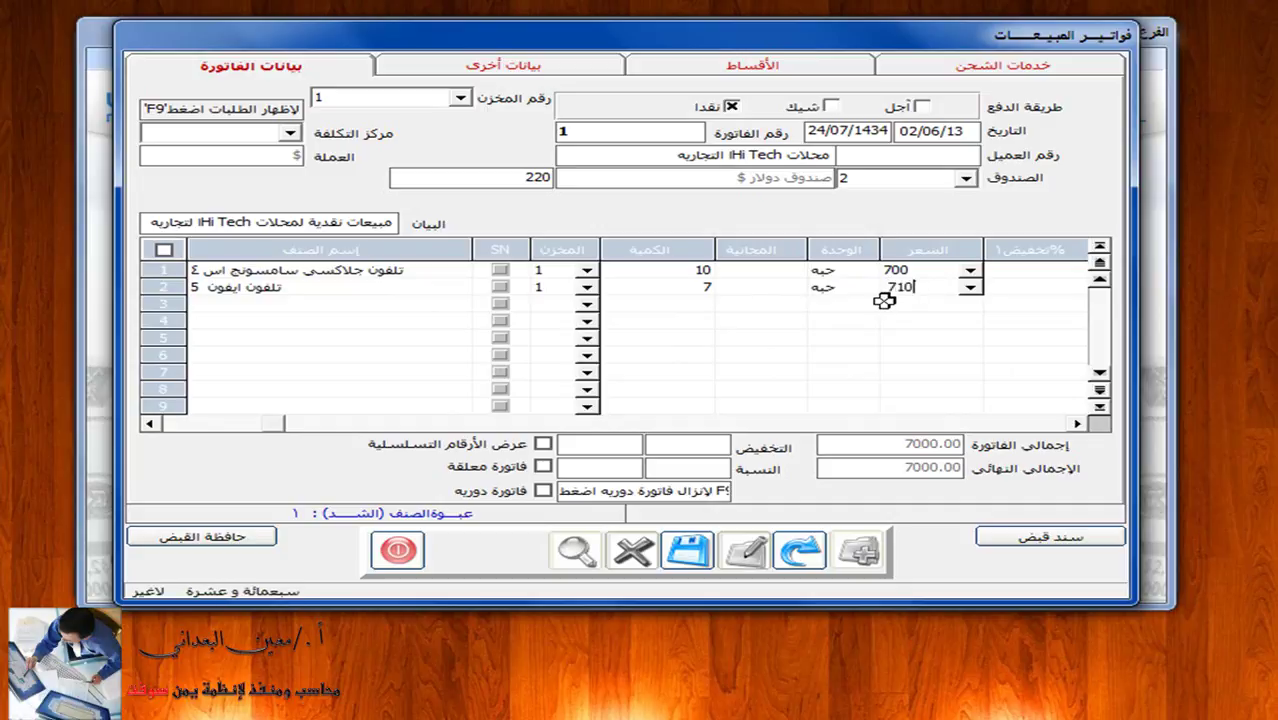
pyautogui.press('Return')
pyautogui.press('Return')
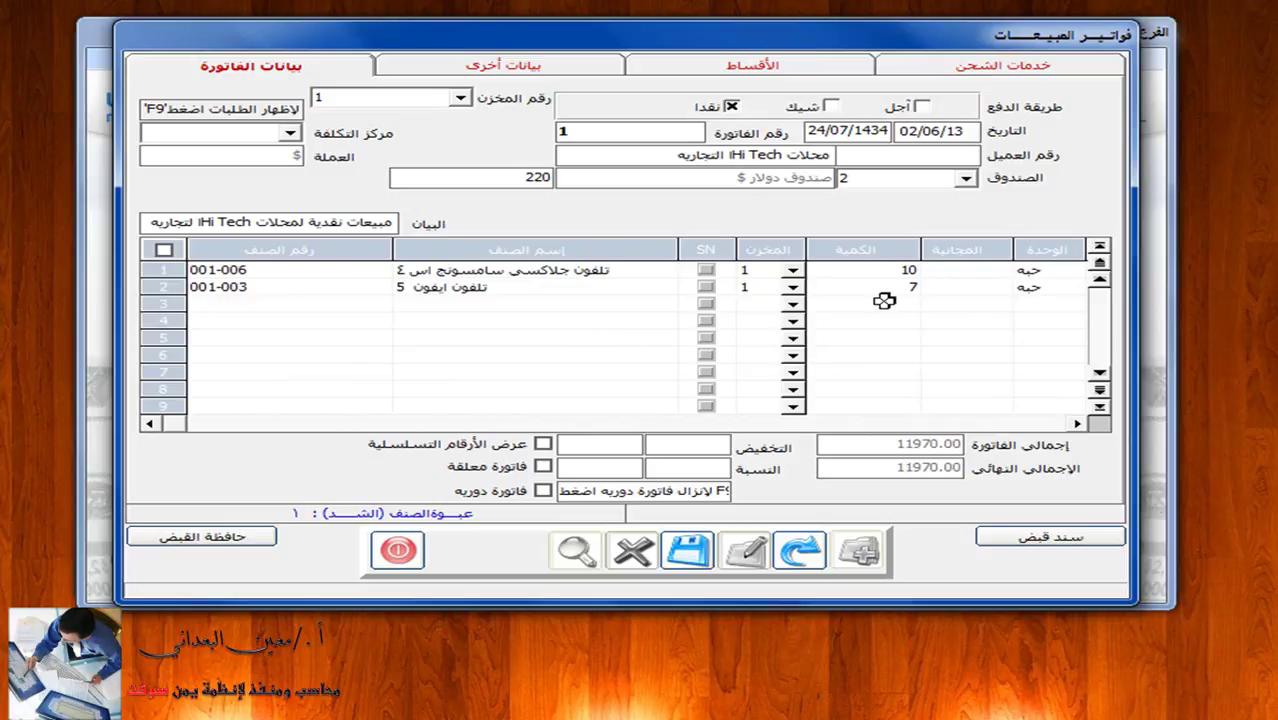
# Add line 3: Samsung Galaxy 2 (001-002), quantity 3 at 250
pyautogui.write('001-002')
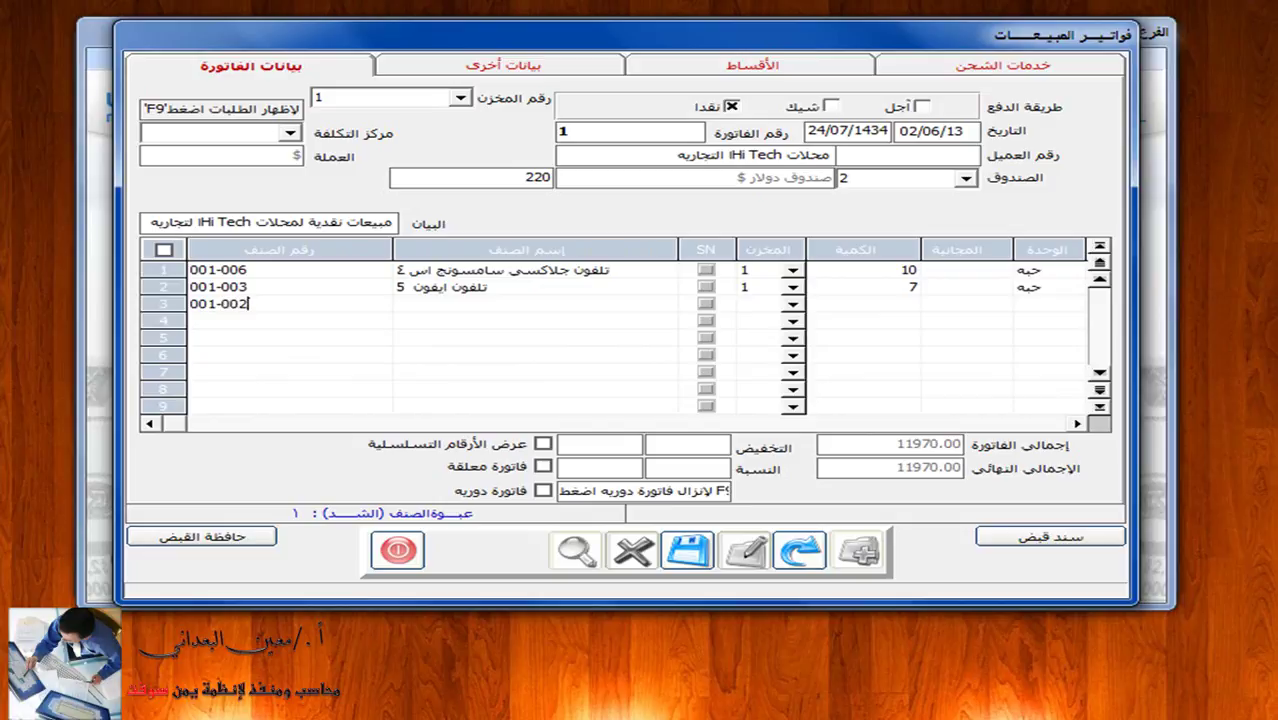
pyautogui.press('Return')
pyautogui.press('Return')
pyautogui.press('Return')
pyautogui.press('Return')
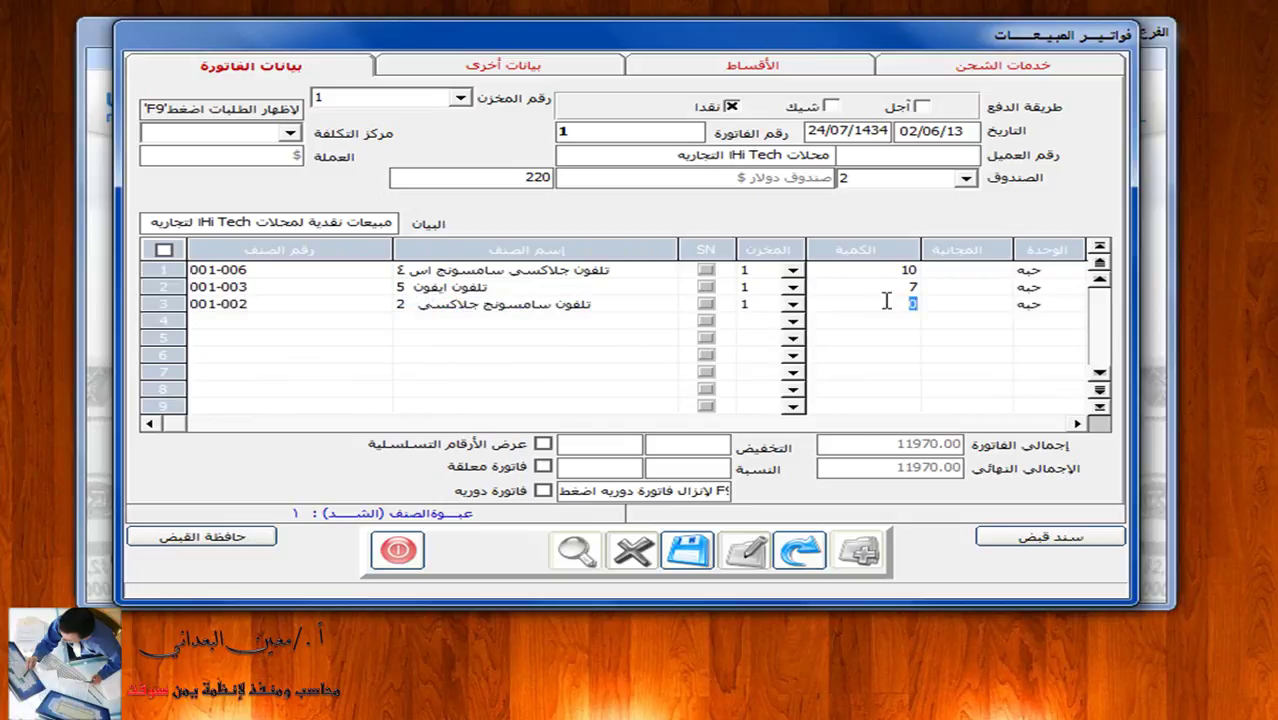
pyautogui.write('3')
pyautogui.press('Return')
pyautogui.write('250')
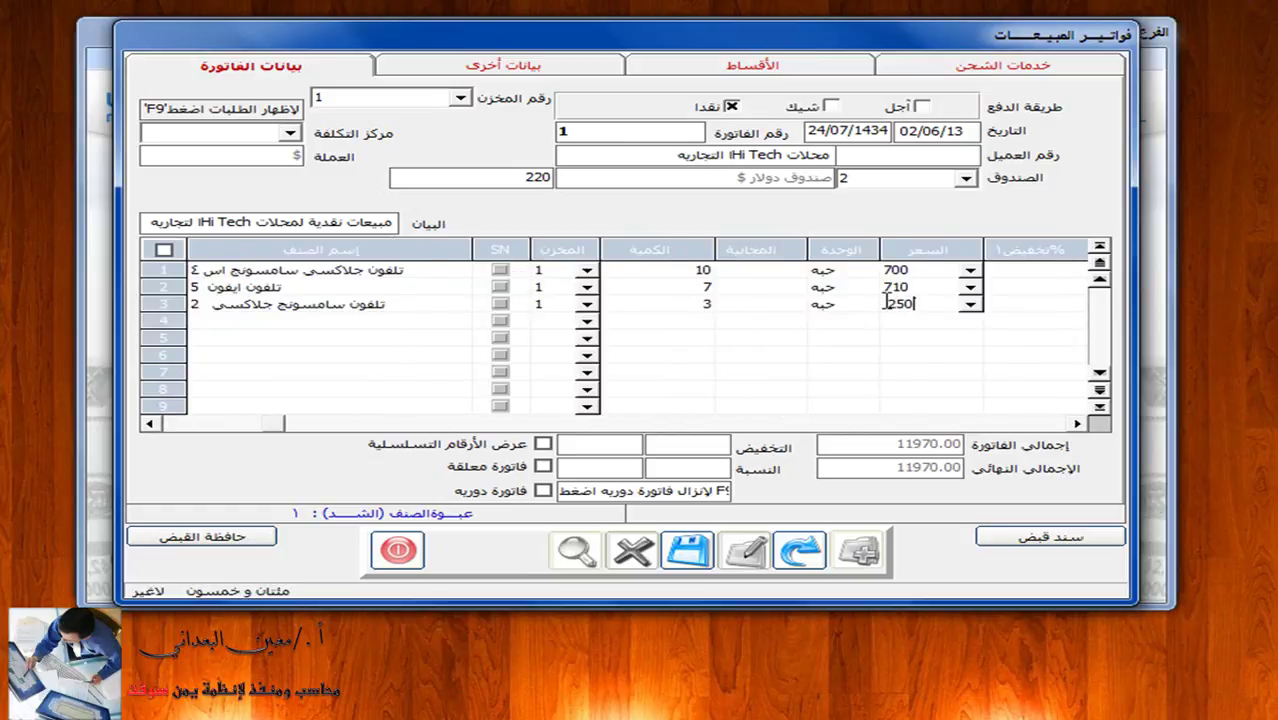
pyautogui.press('Return')
pyautogui.press('Return')
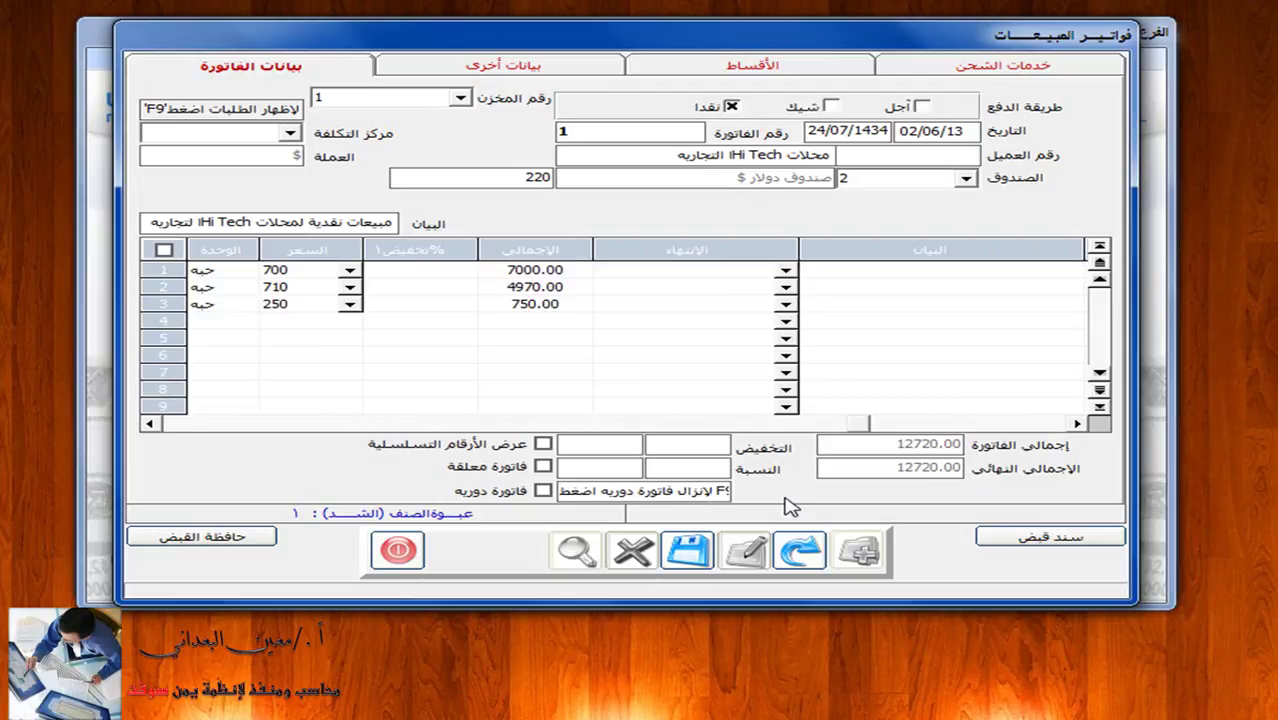
# Save the sales invoice, close it, and exit the Sales module
pyautogui.click(690, 545)
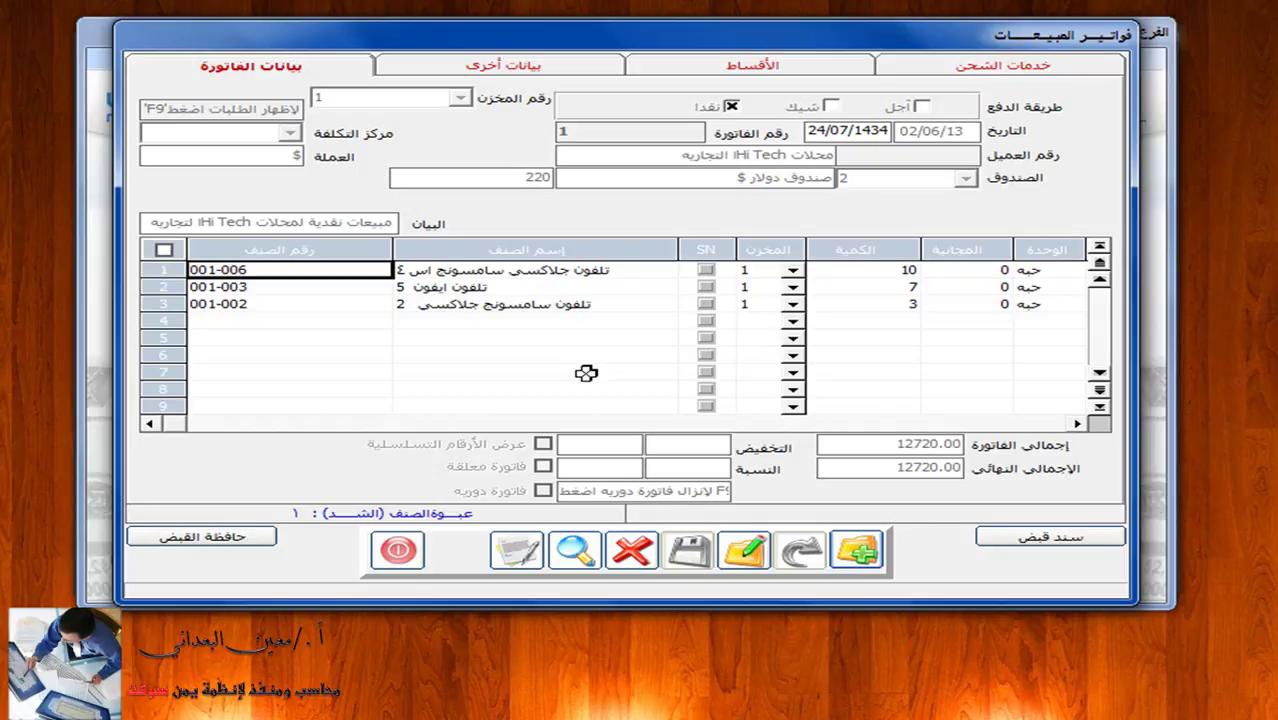
pyautogui.click(397, 549)
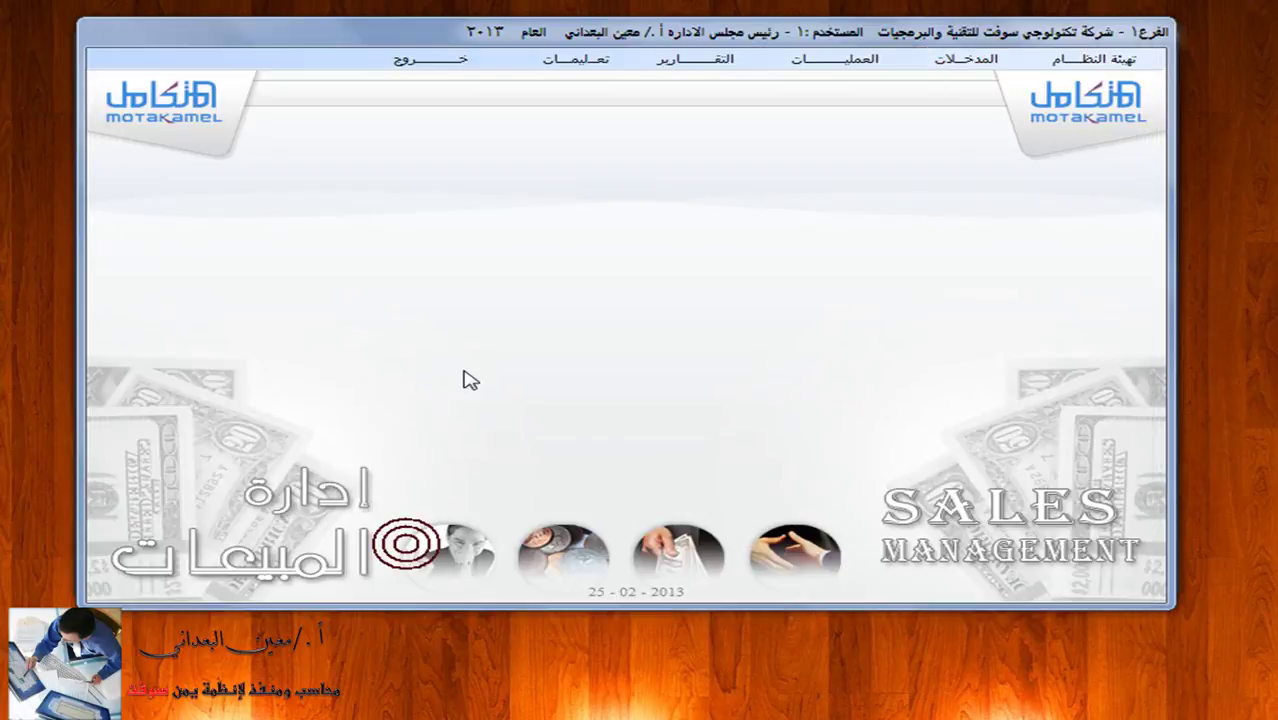
pyautogui.click(456, 57)
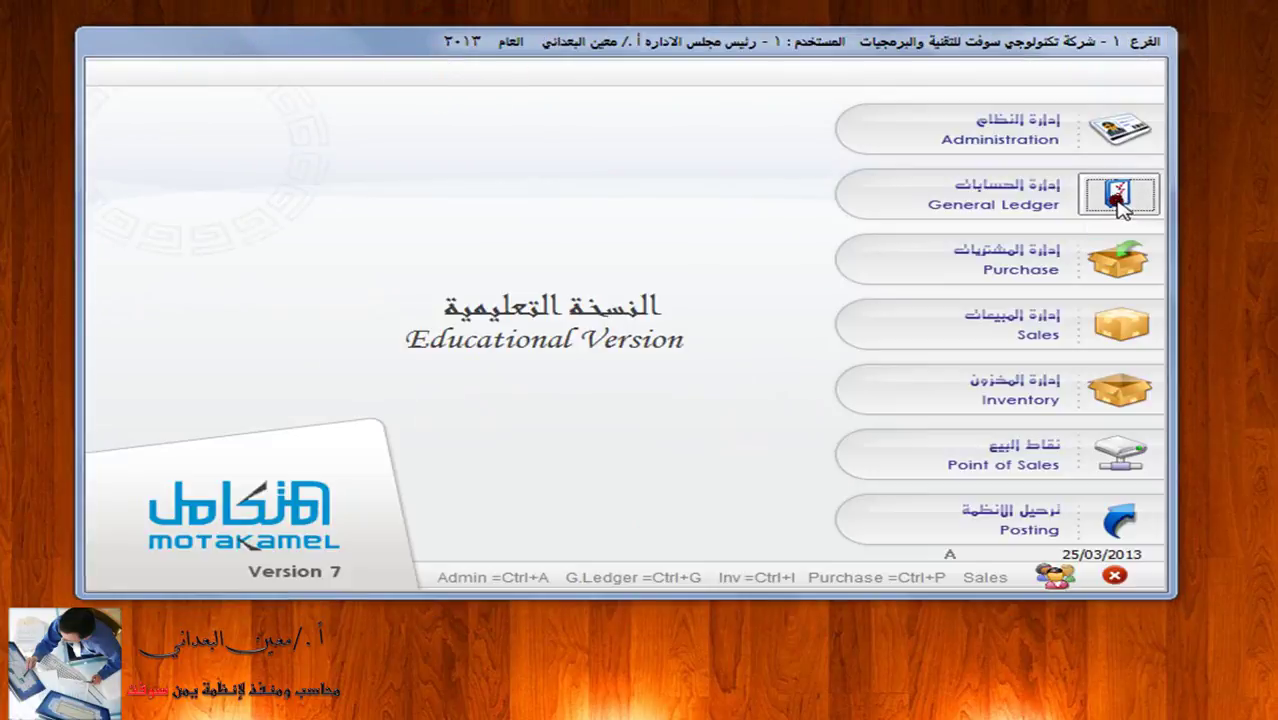
# In General Ledger, open posting of sales invoices (الترحيل > فواتير المبيعات)
pyautogui.click(1118, 200)
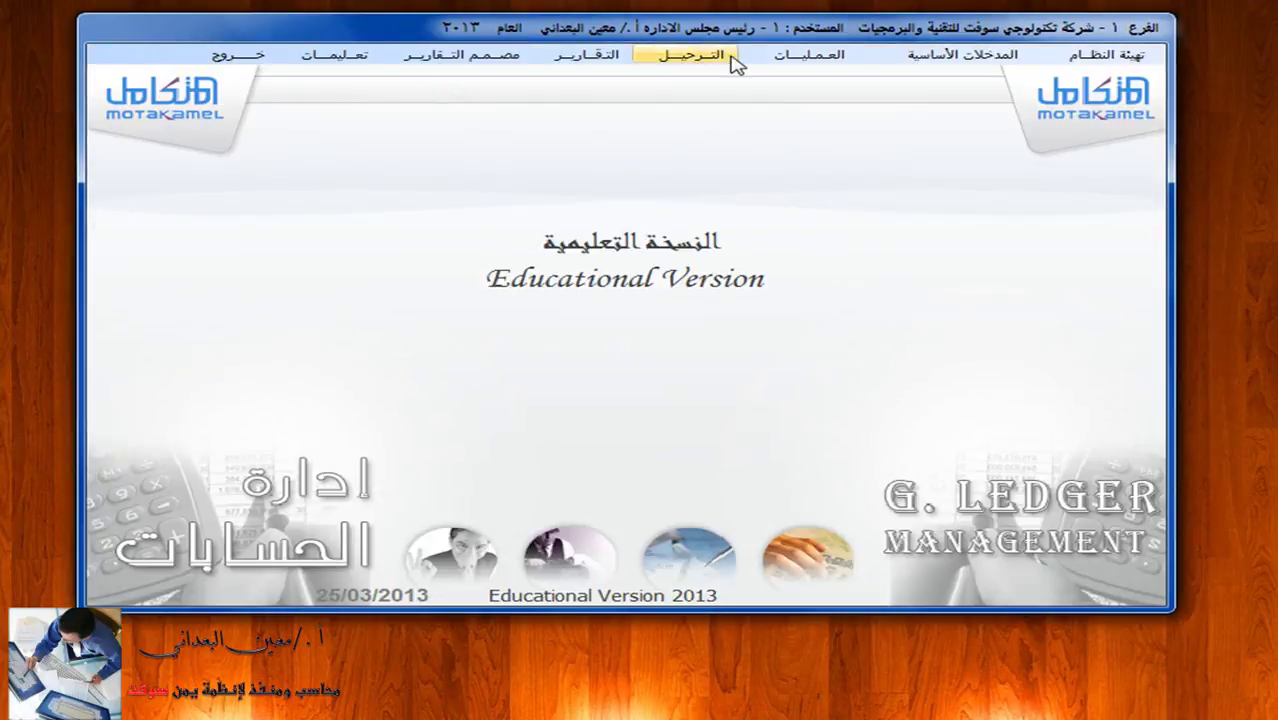
pyautogui.click(728, 54)
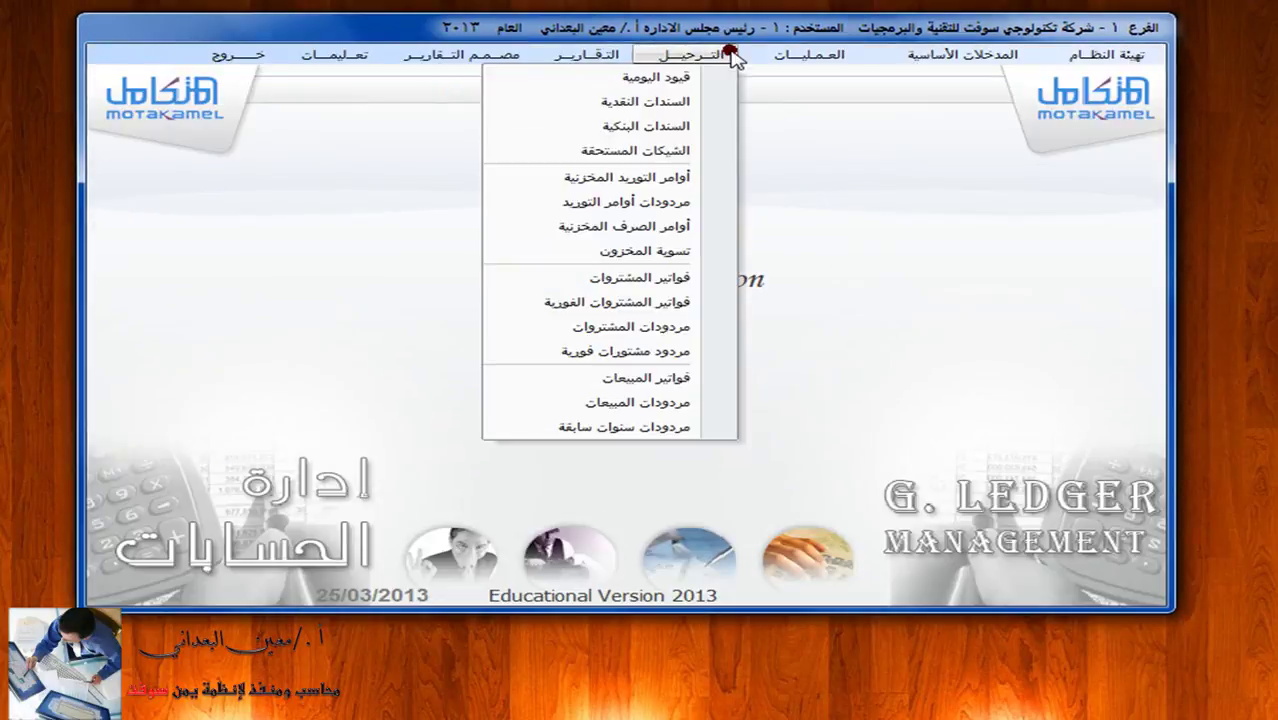
pyautogui.click(697, 380)
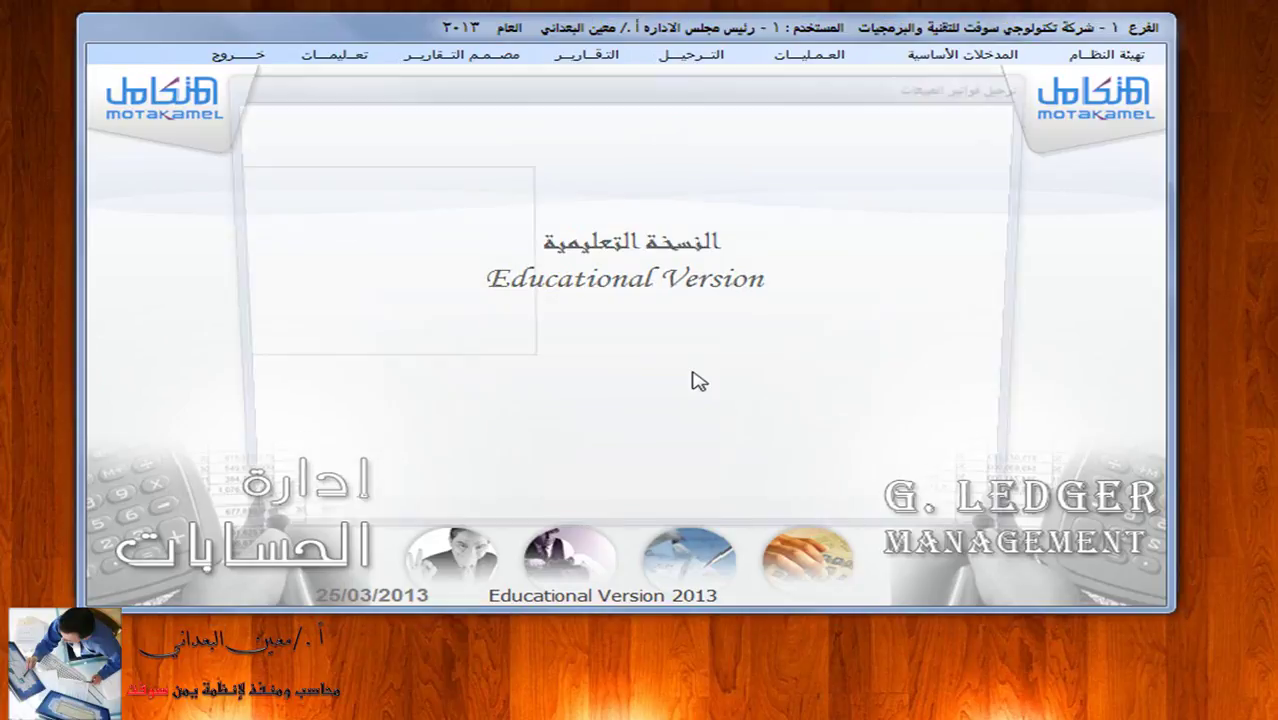
# List unposted cash (نقد-1) invoices per invoice and tick invoice 1 for posting
pyautogui.click(651, 221)
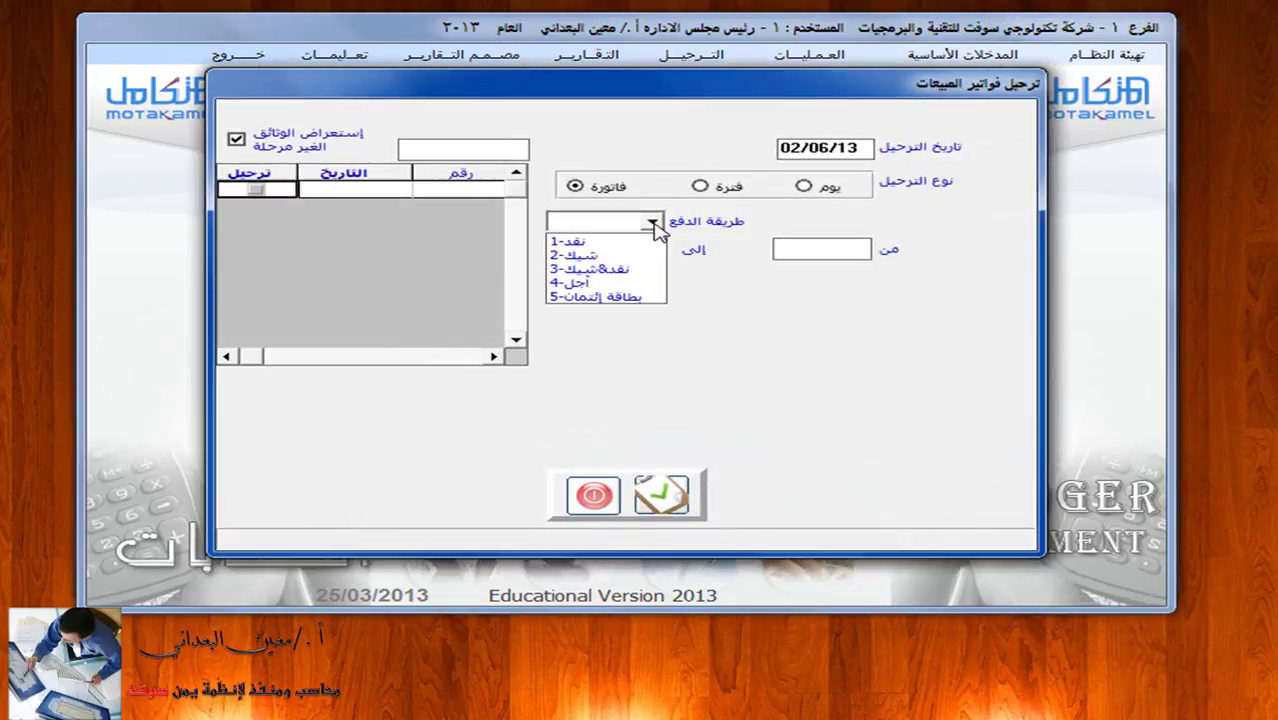
pyautogui.click(637, 238)
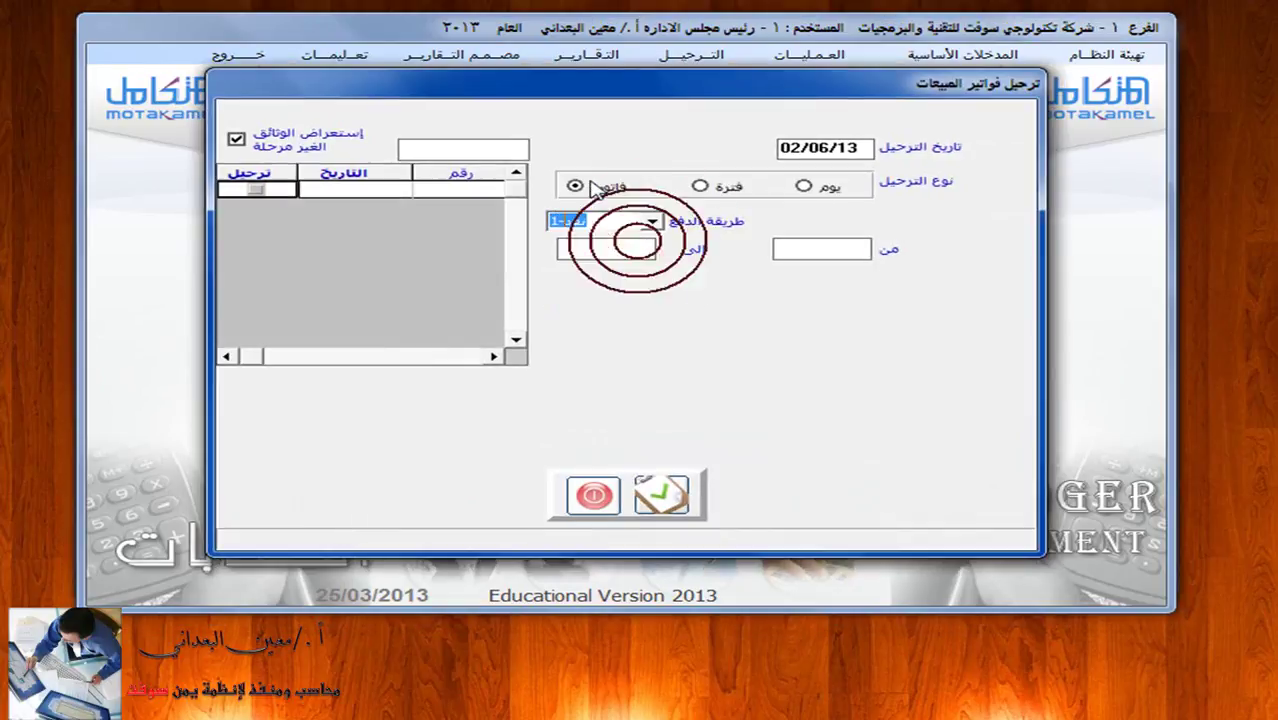
pyautogui.click(579, 187)
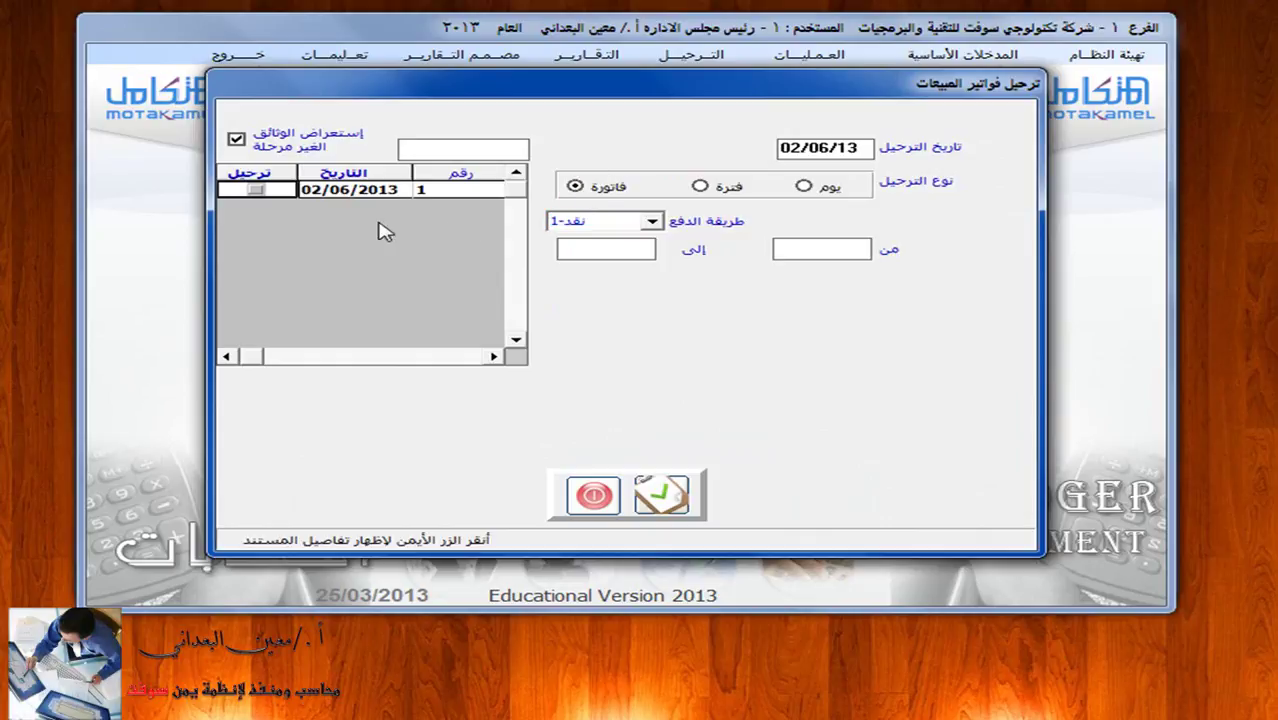
pyautogui.click(255, 192)
pyautogui.click(255, 192)
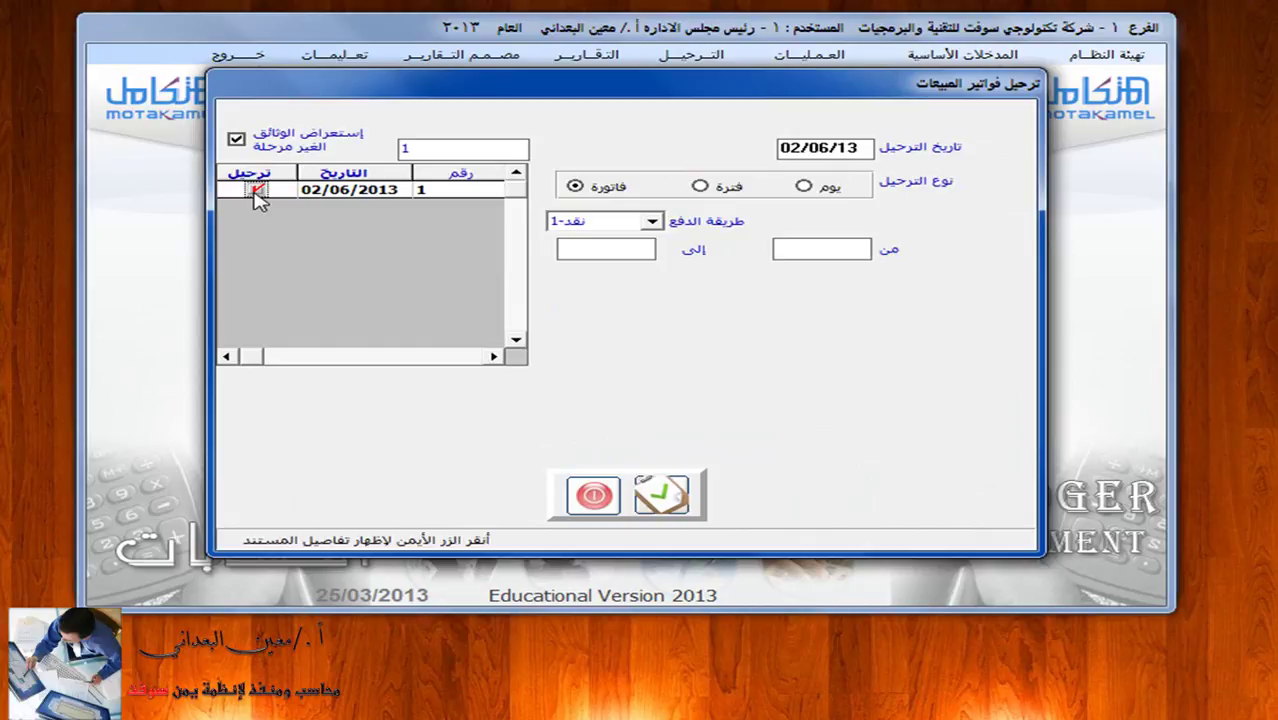
# Review invoice 1's items and post it
pyautogui.click(383, 191)
pyautogui.click(386, 191)
pyautogui.rightClick(386, 191)
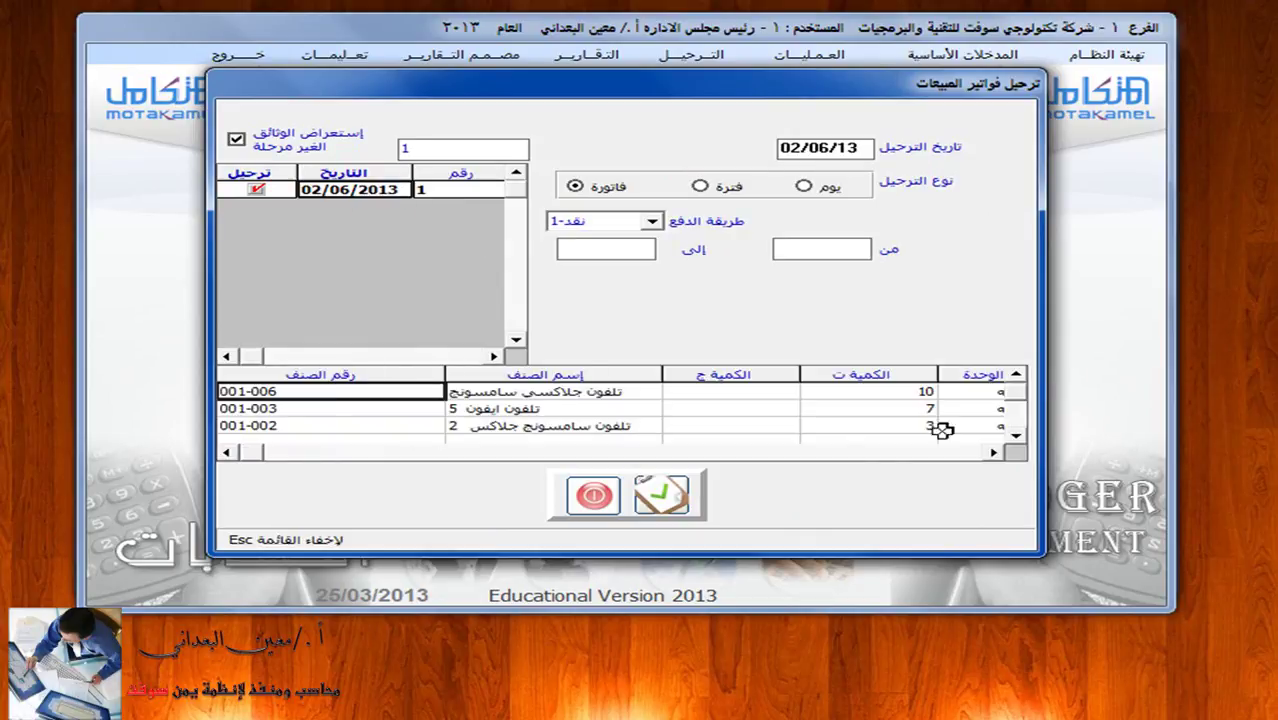
pyautogui.click(990, 452)
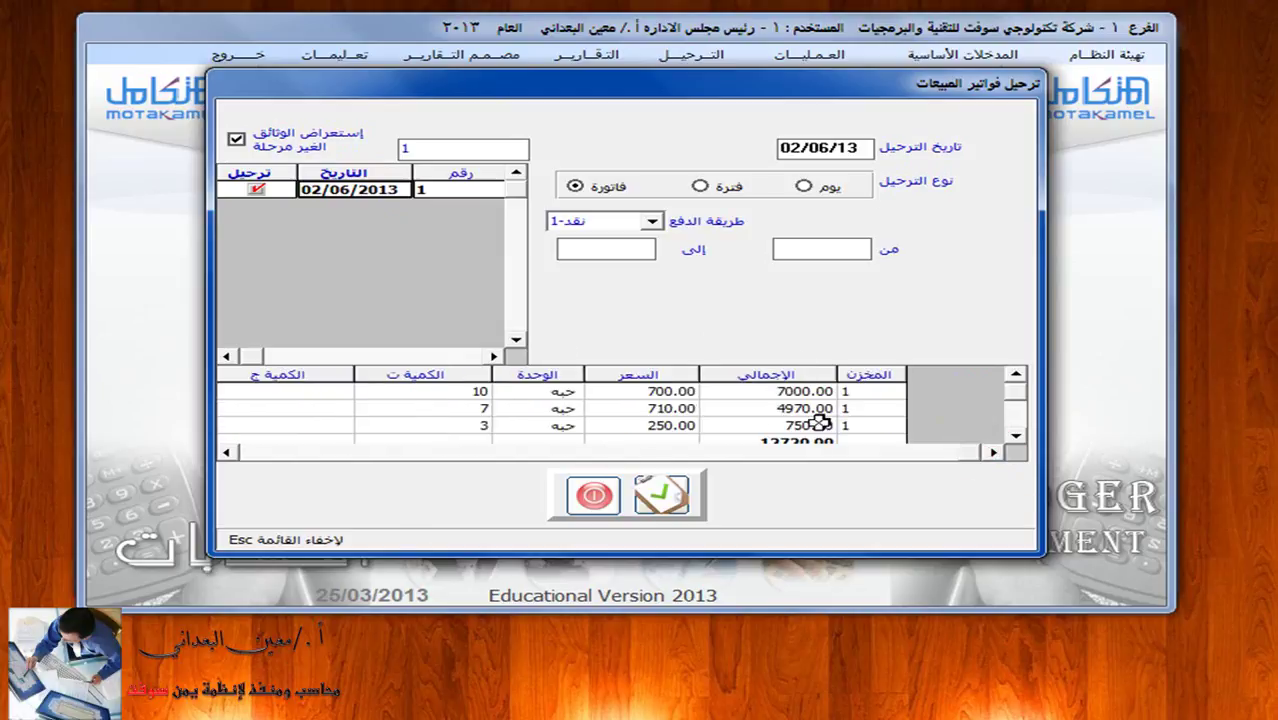
pyautogui.click(662, 495)
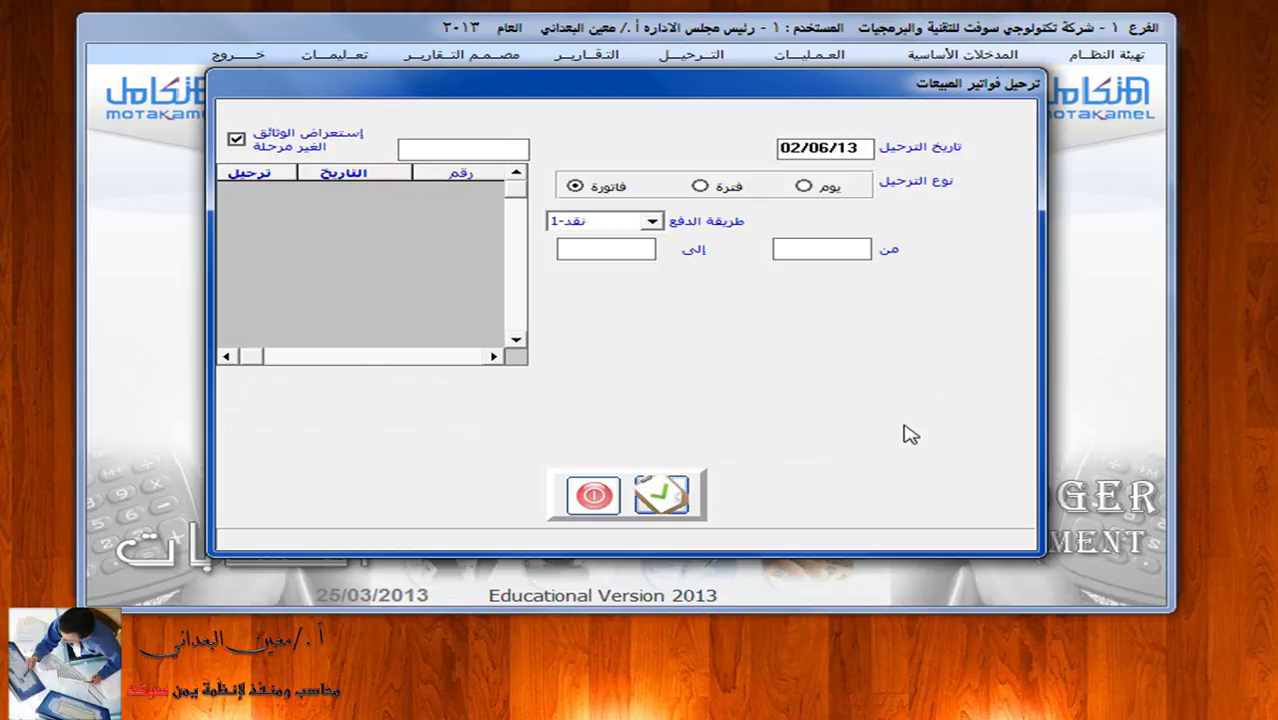
pyautogui.press('super+Tab')
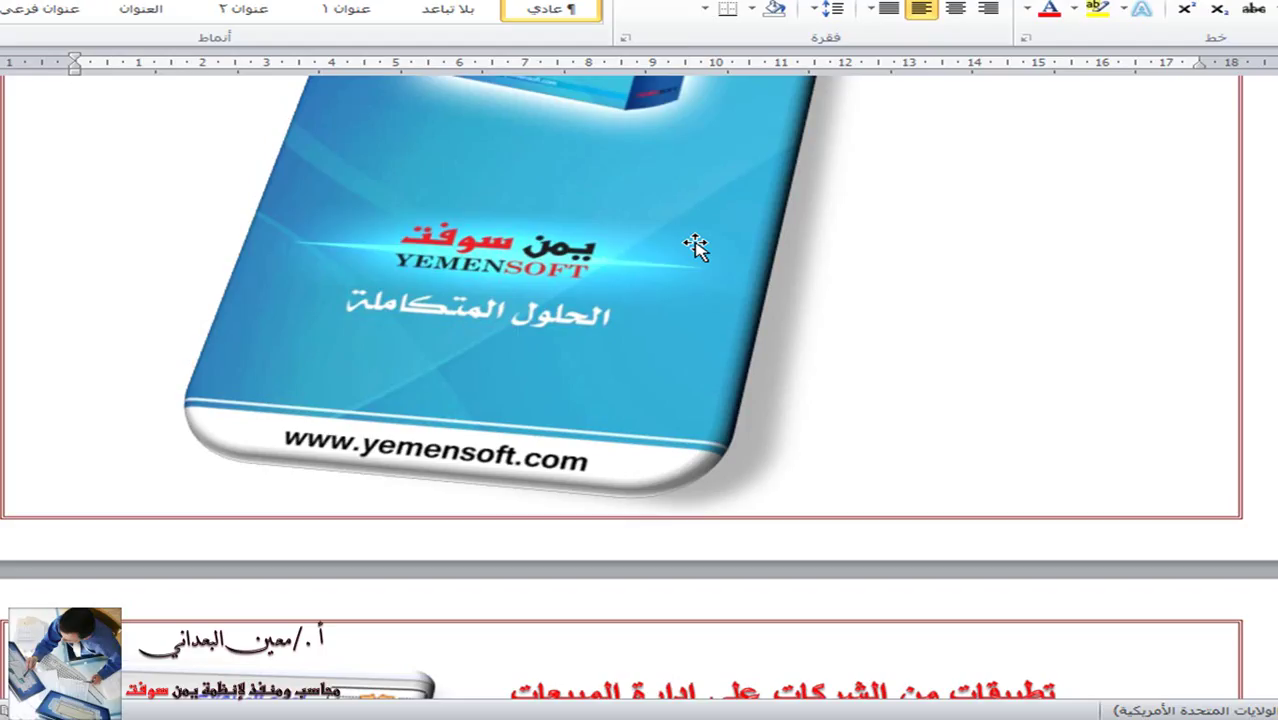
pyautogui.scroll(10, 695, 246)
pyautogui.scroll(-3, 705, 228)
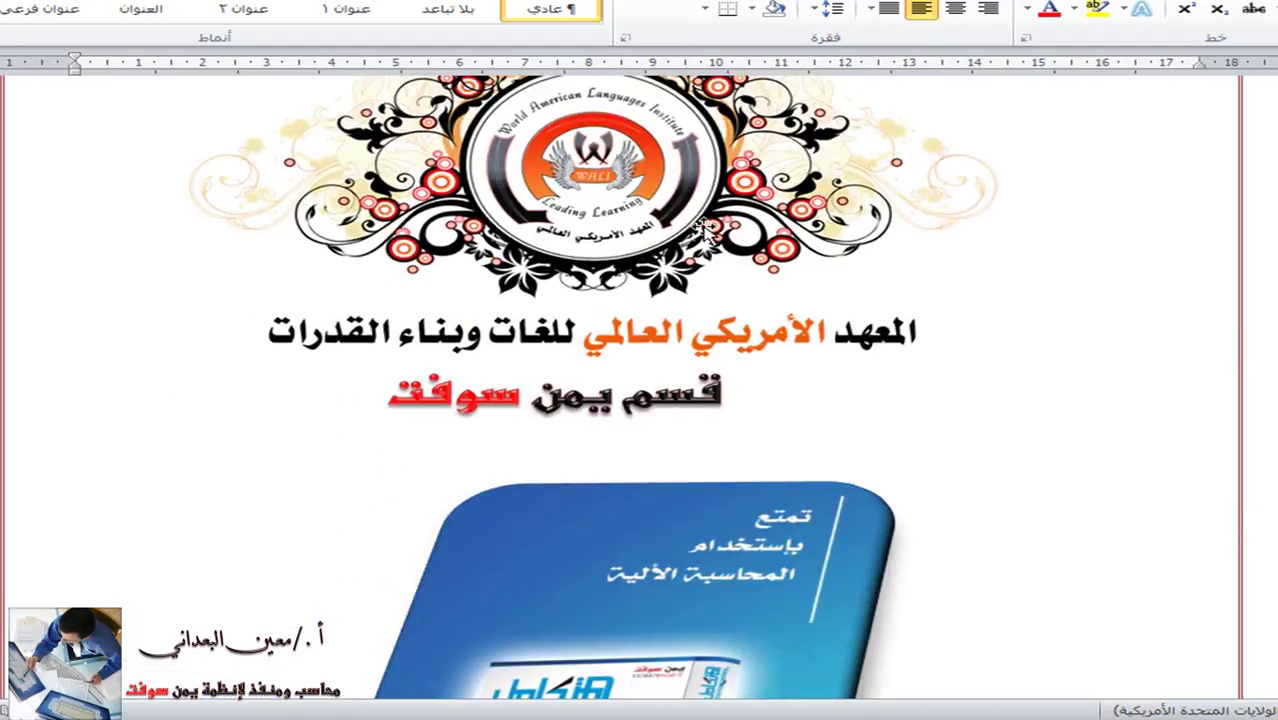
pyautogui.scroll(-20, 690, 235)
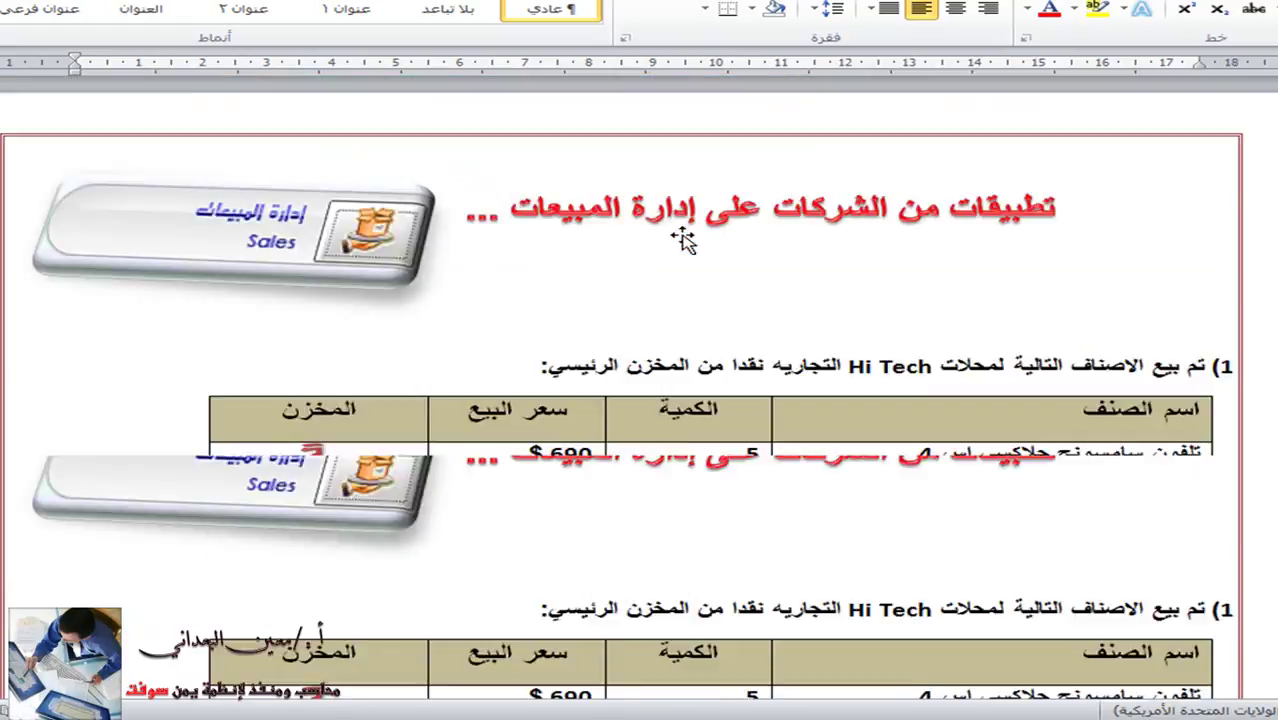
pyautogui.scroll(-2, 685, 236)
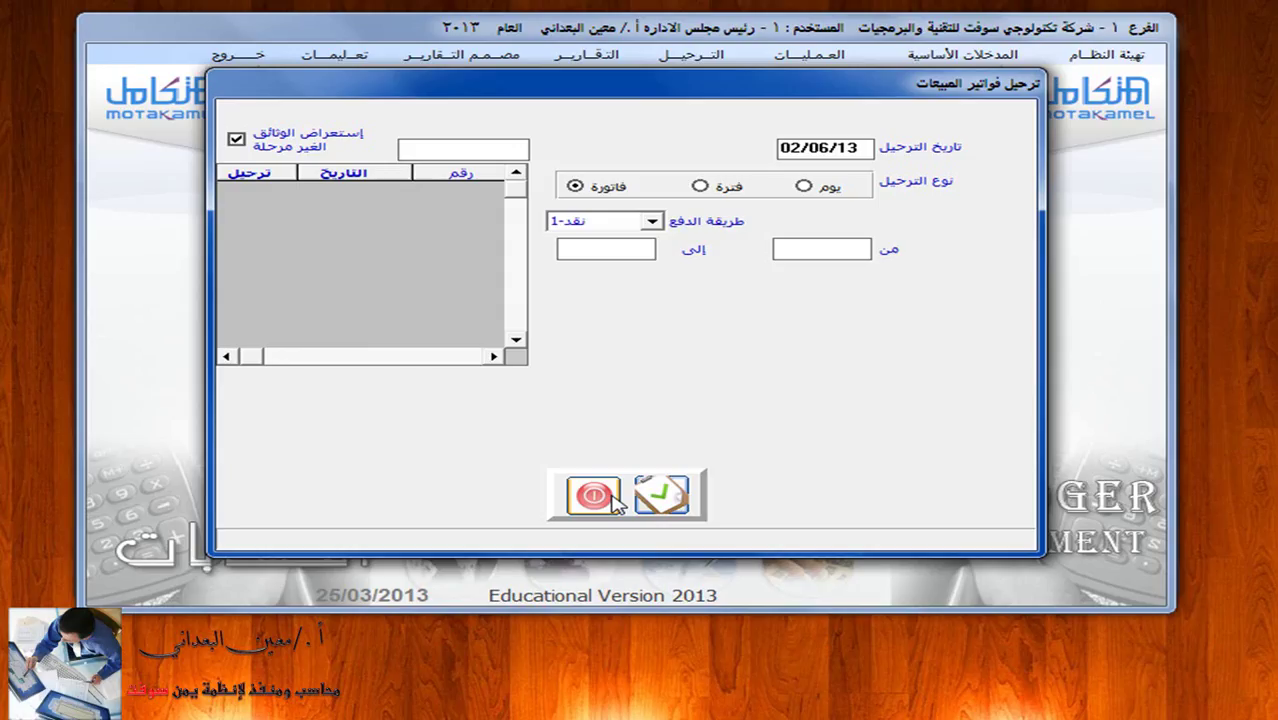
# Preview the general journal report filtered to فواتير مبيعات and نقد-1 invoices
pyautogui.click(612, 497)
pyautogui.click(600, 56)
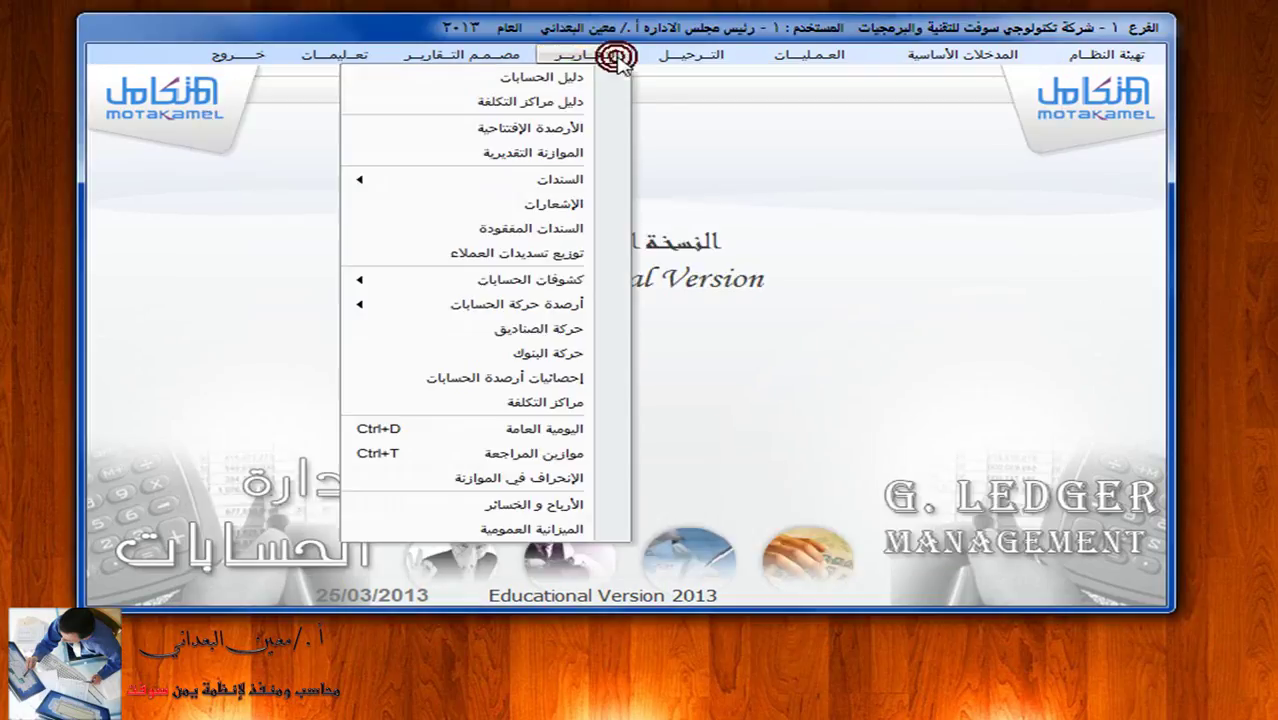
pyautogui.click(608, 429)
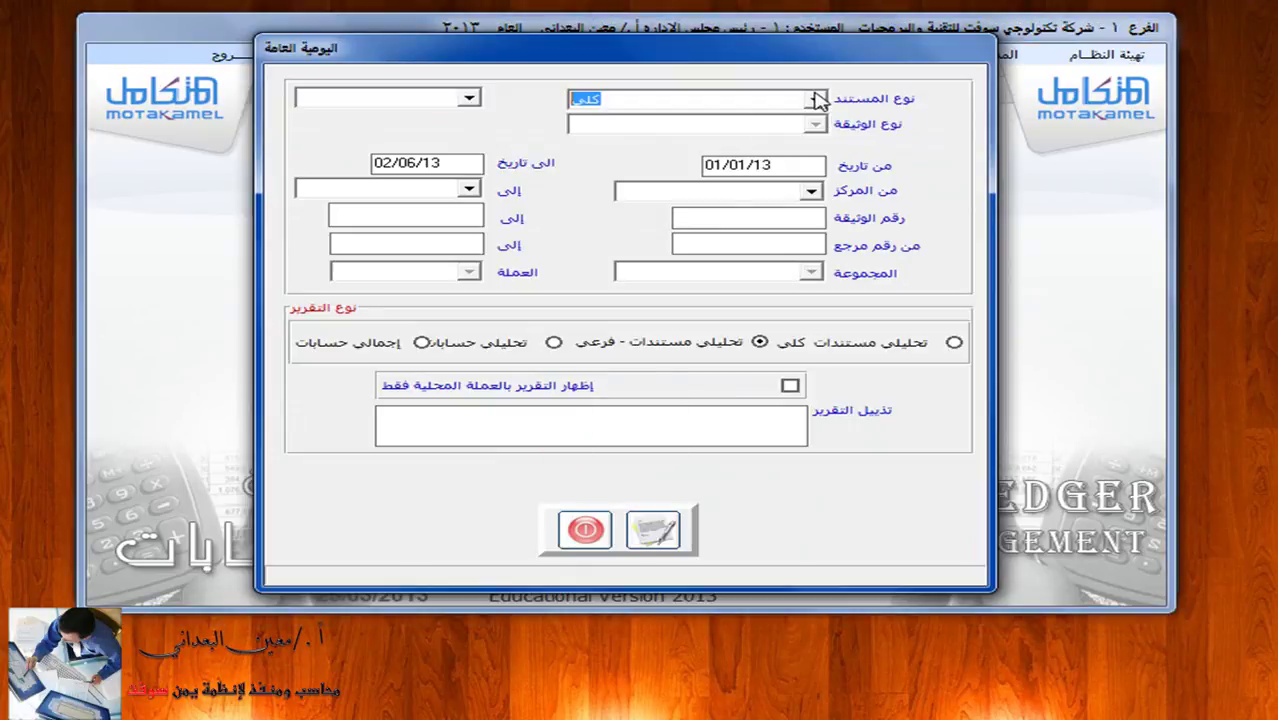
pyautogui.click(818, 100)
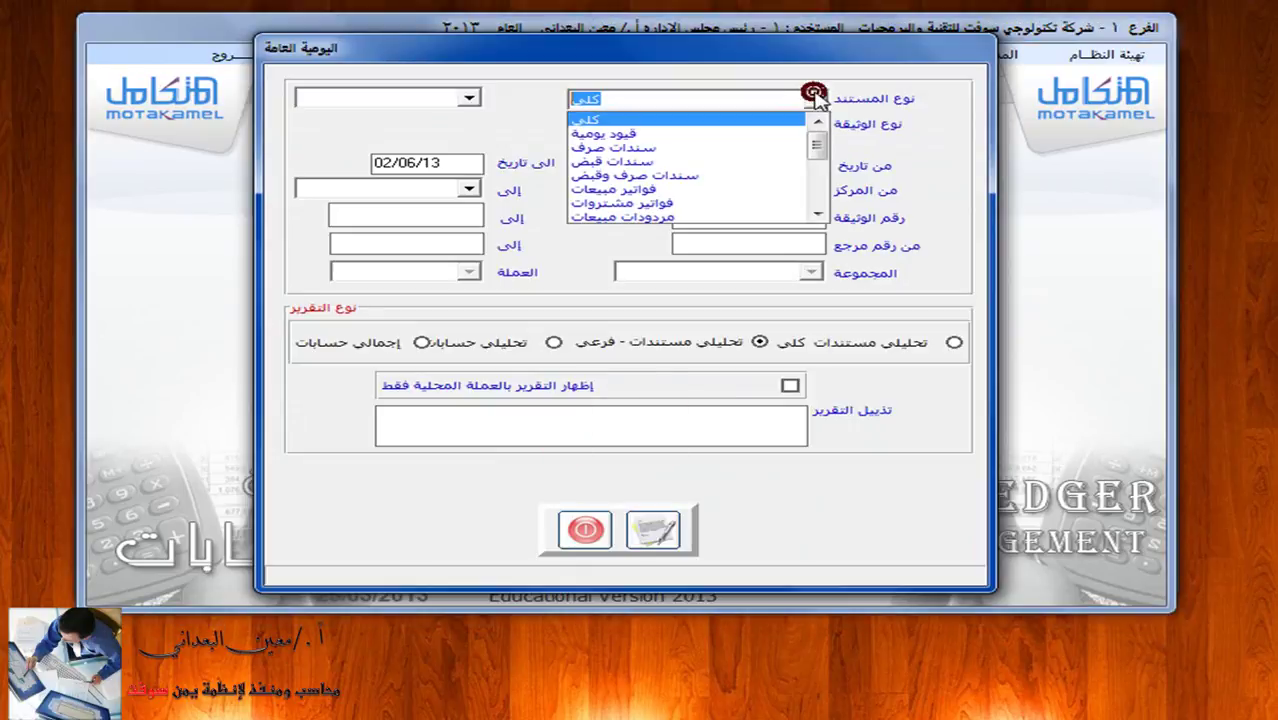
pyautogui.click(684, 190)
pyautogui.click(812, 122)
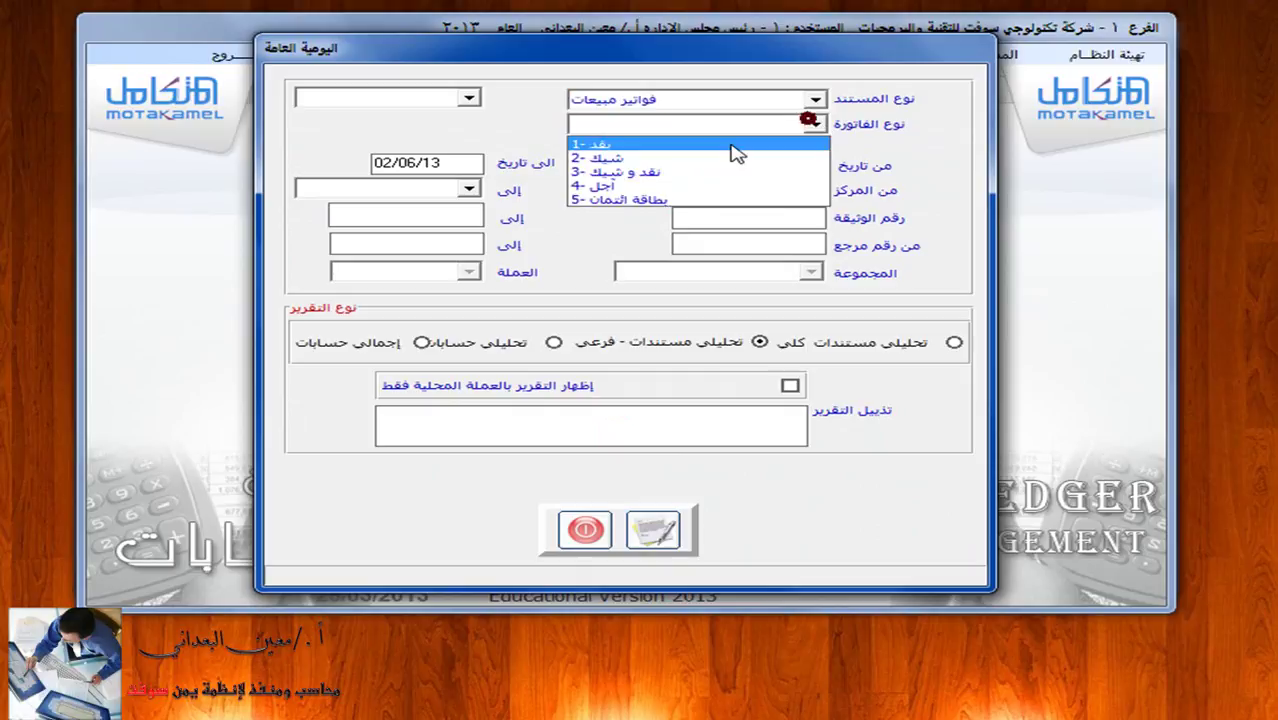
pyautogui.click(730, 145)
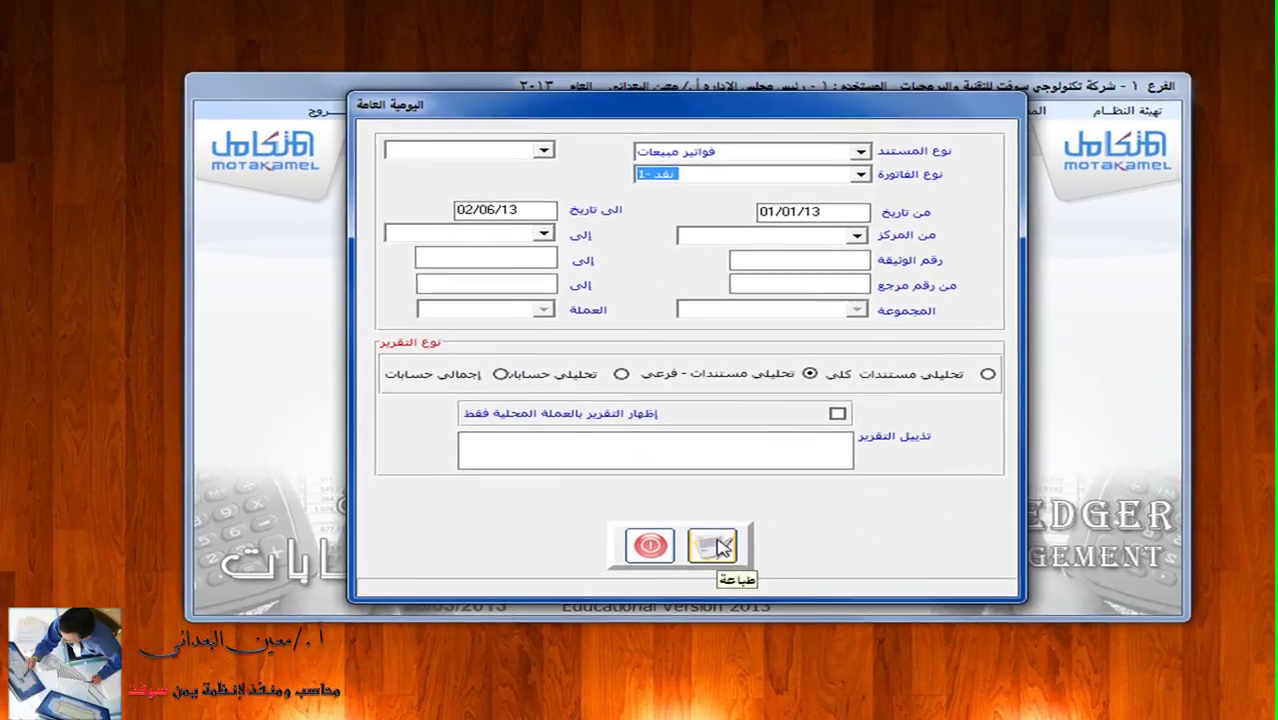
pyautogui.click(655, 528)
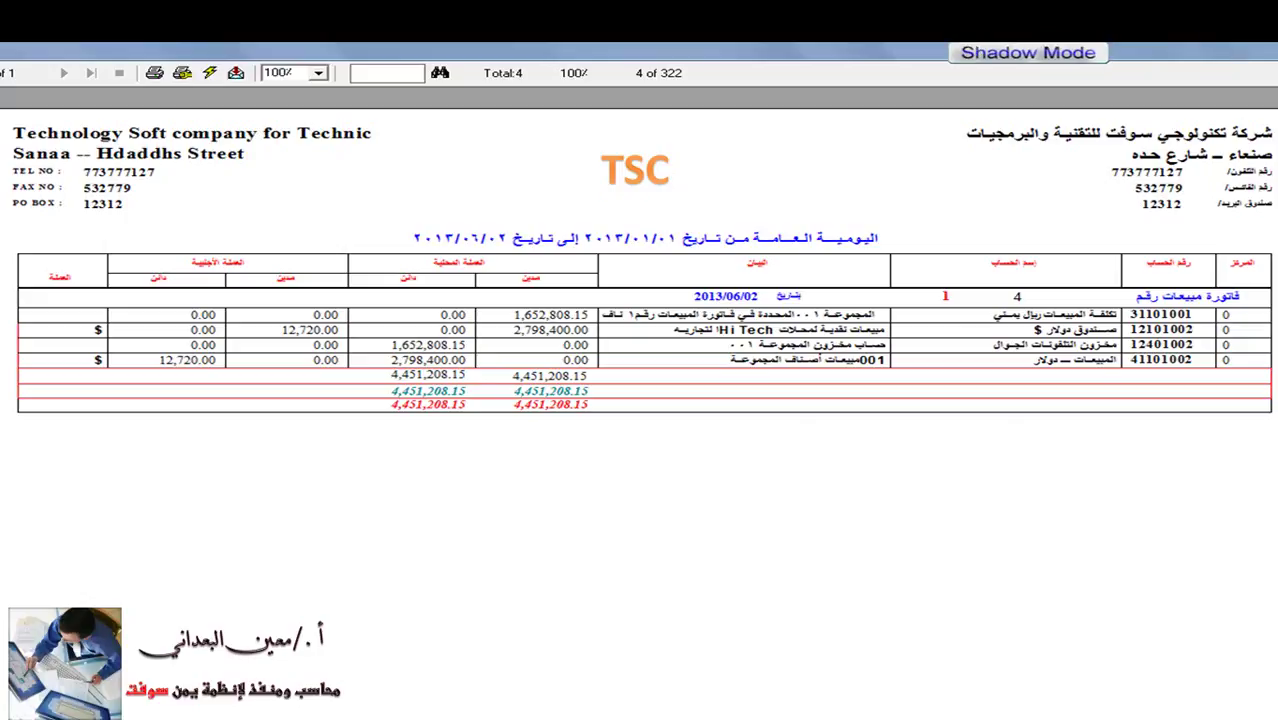
# Close the journal report preview after reviewing invoice 1's entries
pyautogui.press('Escape')
pyautogui.press('Escape')
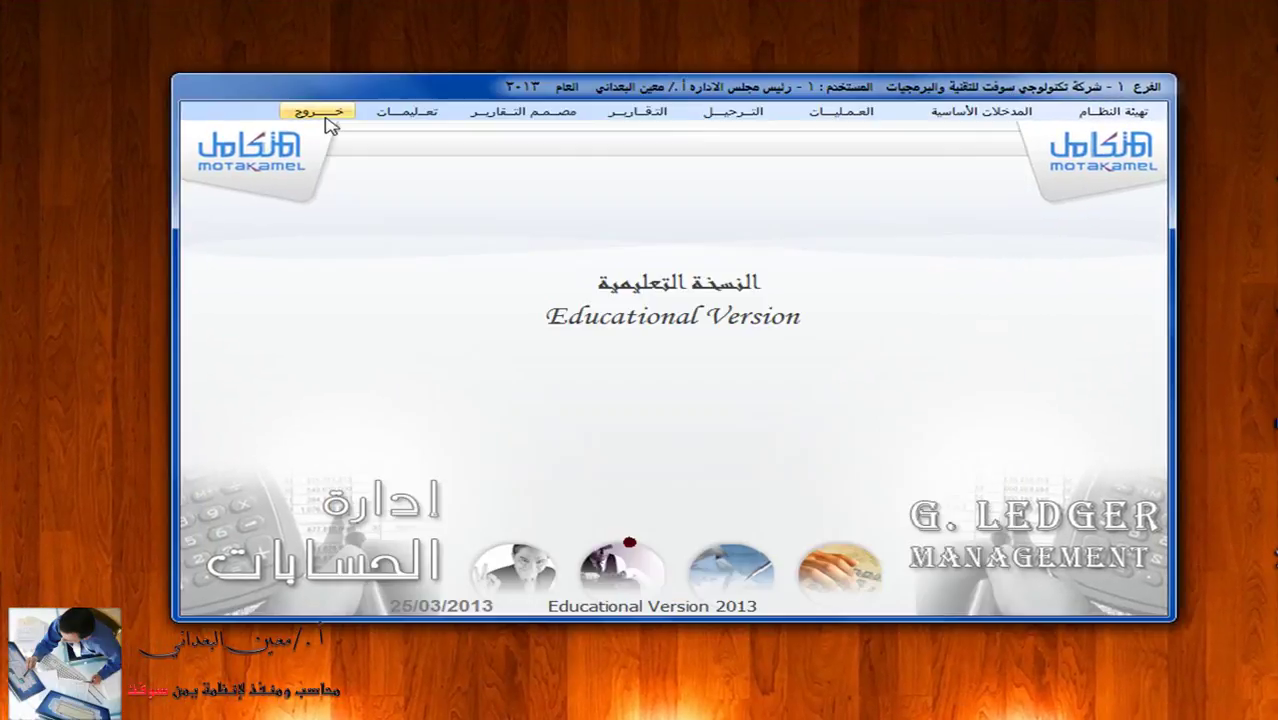
# Go to the Sales module, save the new sales invoice, and close it
pyautogui.click(319, 113)
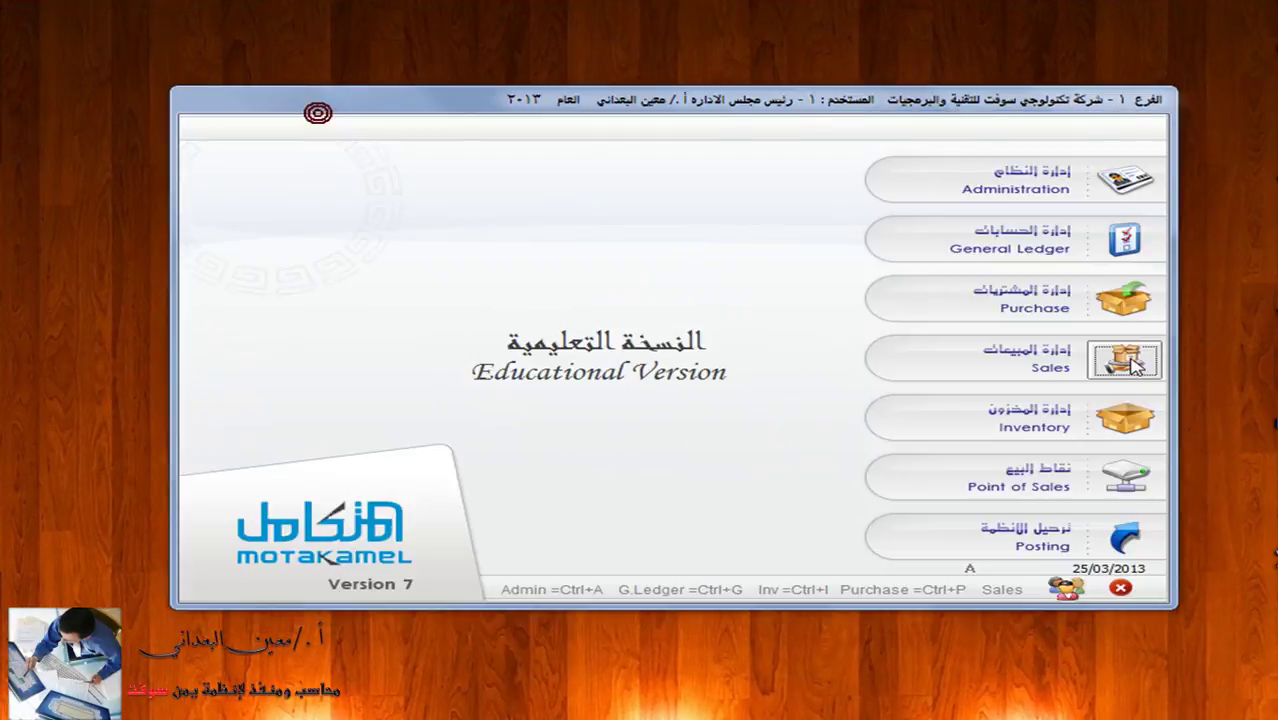
pyautogui.click(1125, 360)
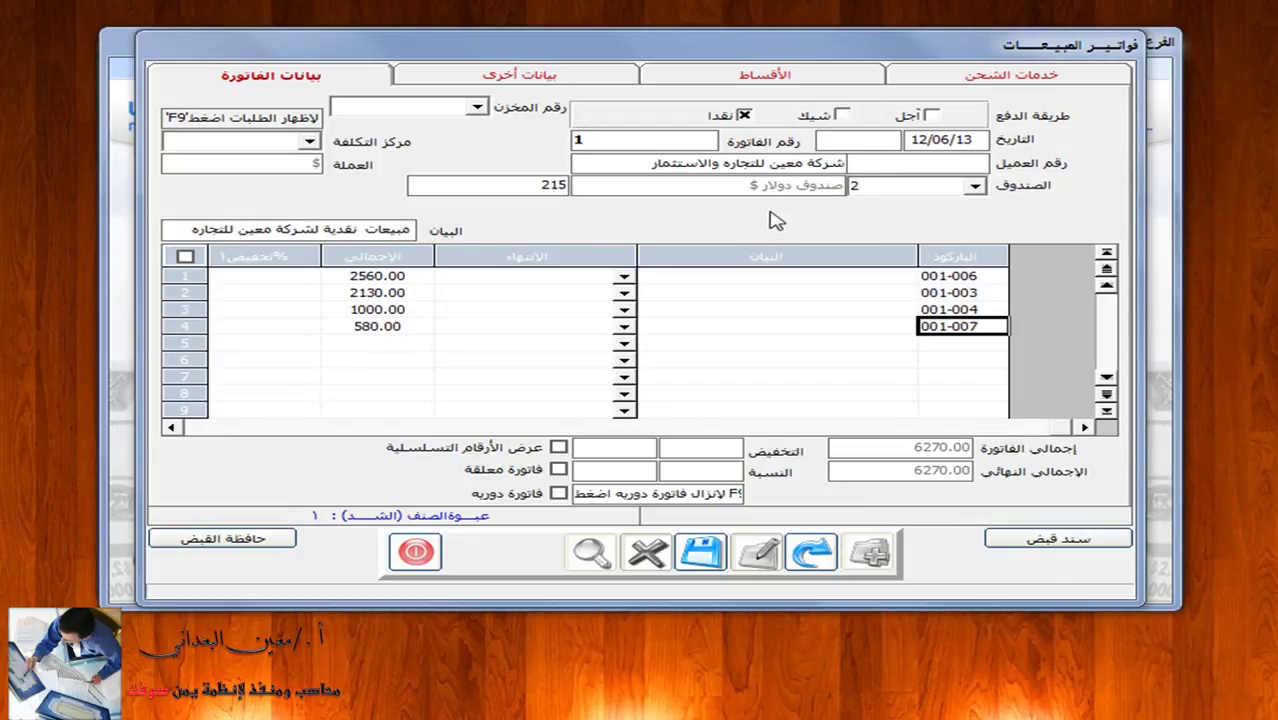
pyautogui.click(701, 552)
pyautogui.click(418, 551)
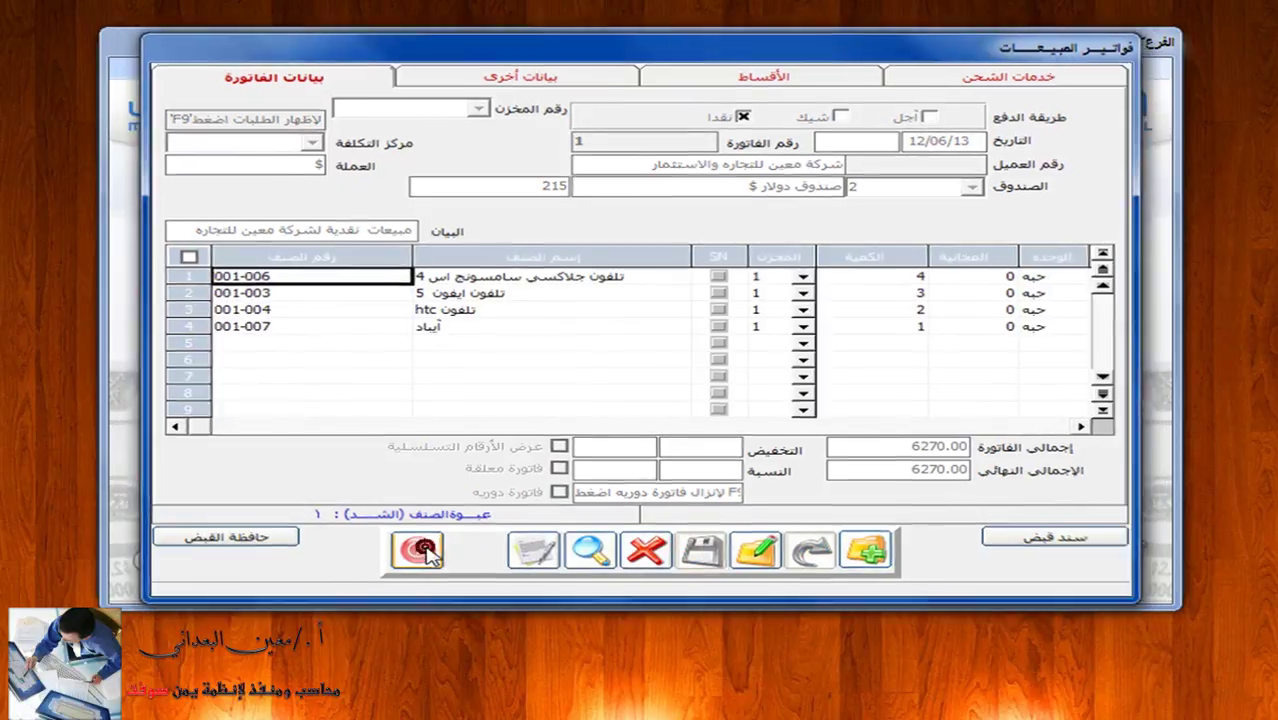
# Return to the General Ledger and bring up its الترحيل posting menu
pyautogui.click(442, 66)
pyautogui.click(1127, 206)
pyautogui.click(740, 65)
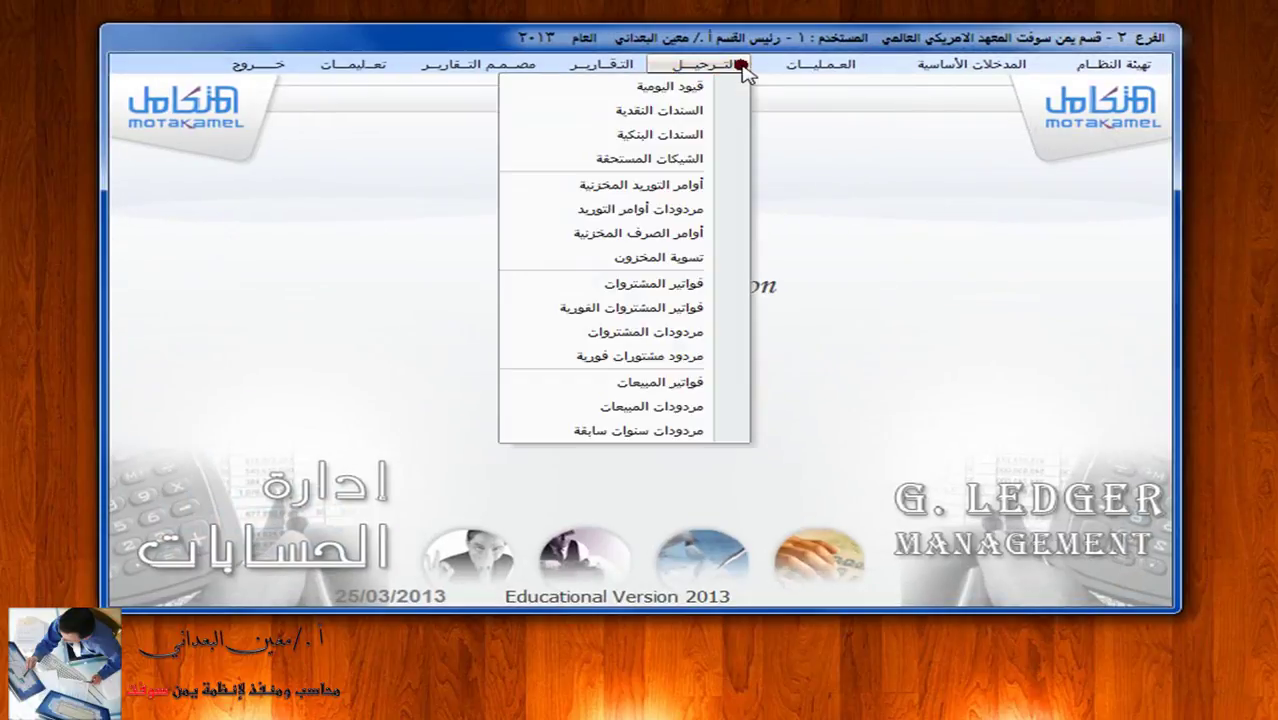
# Try posting cash invoice 1 by invoice, then dismiss the error about group 001's missing sales account
pyautogui.click(735, 386)
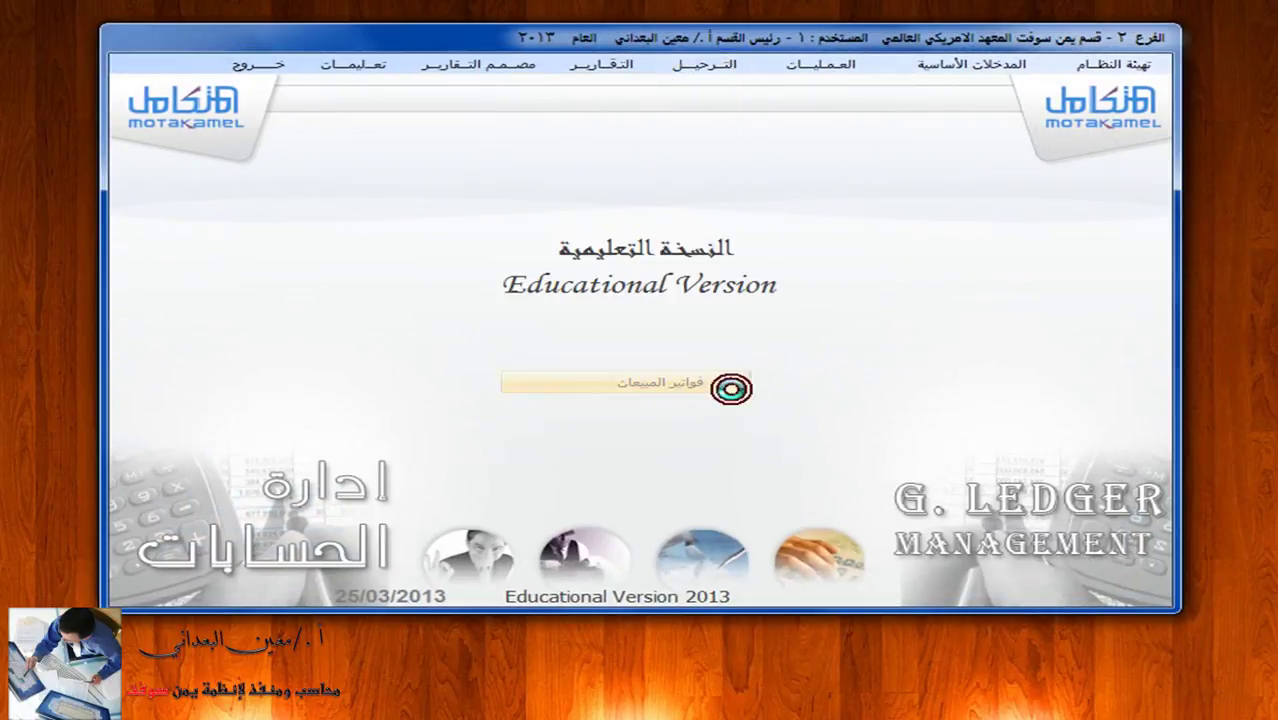
pyautogui.click(676, 228)
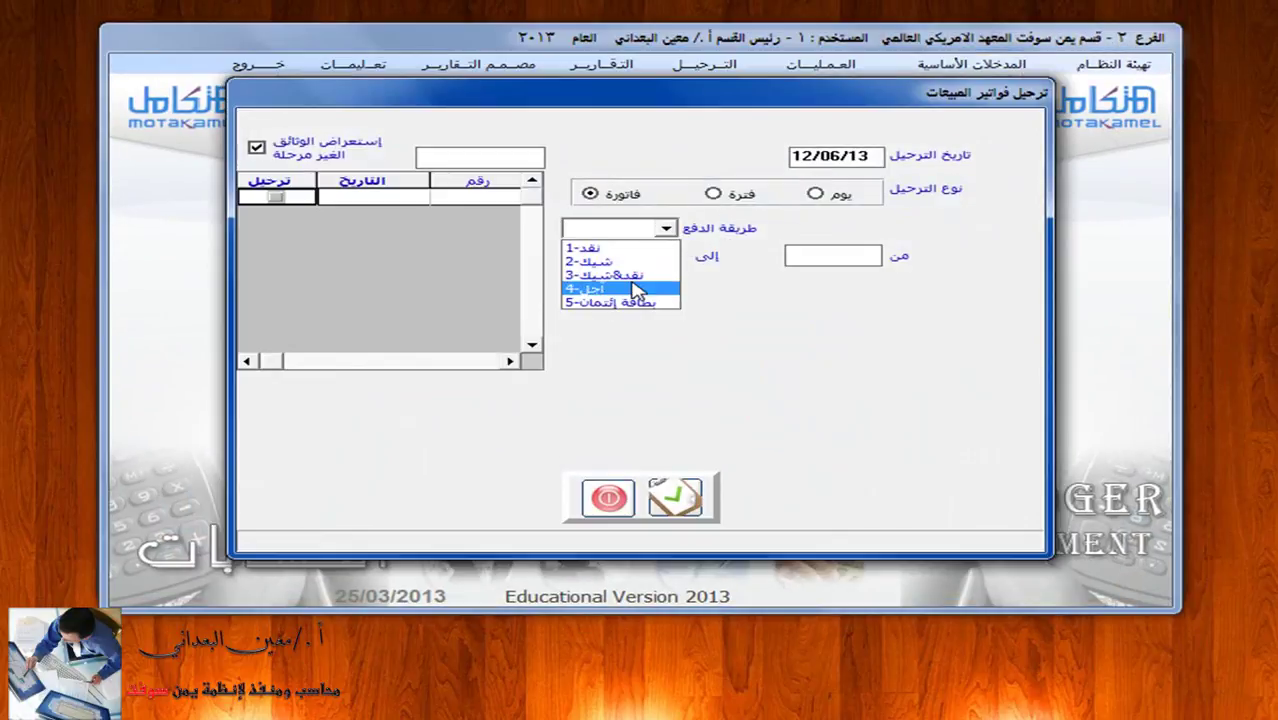
pyautogui.click(600, 248)
pyautogui.click(591, 194)
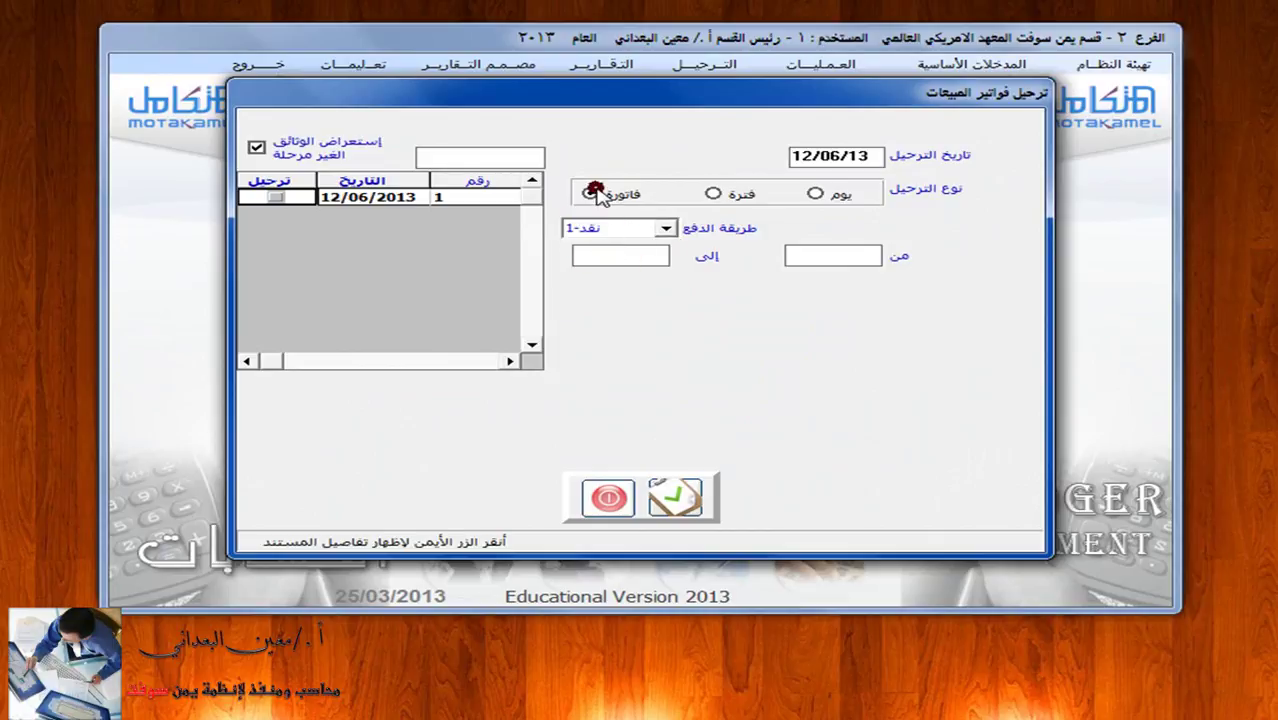
pyautogui.click(268, 197)
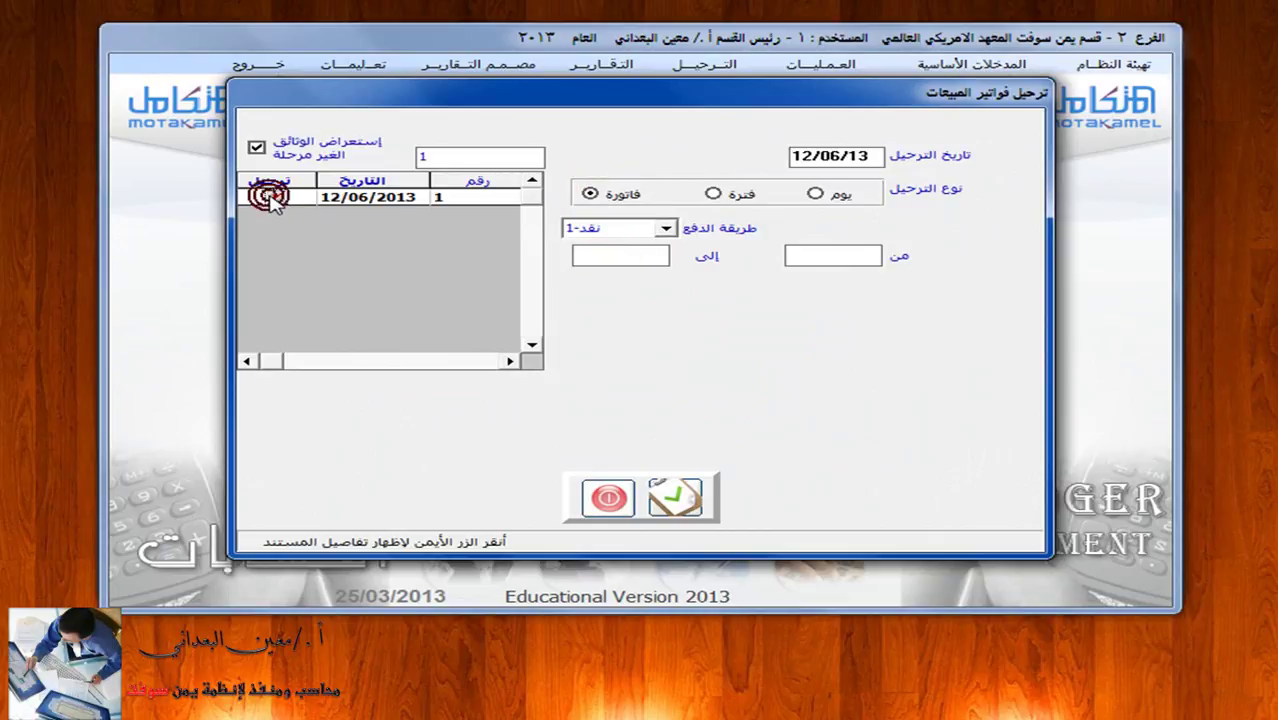
pyautogui.click(675, 498)
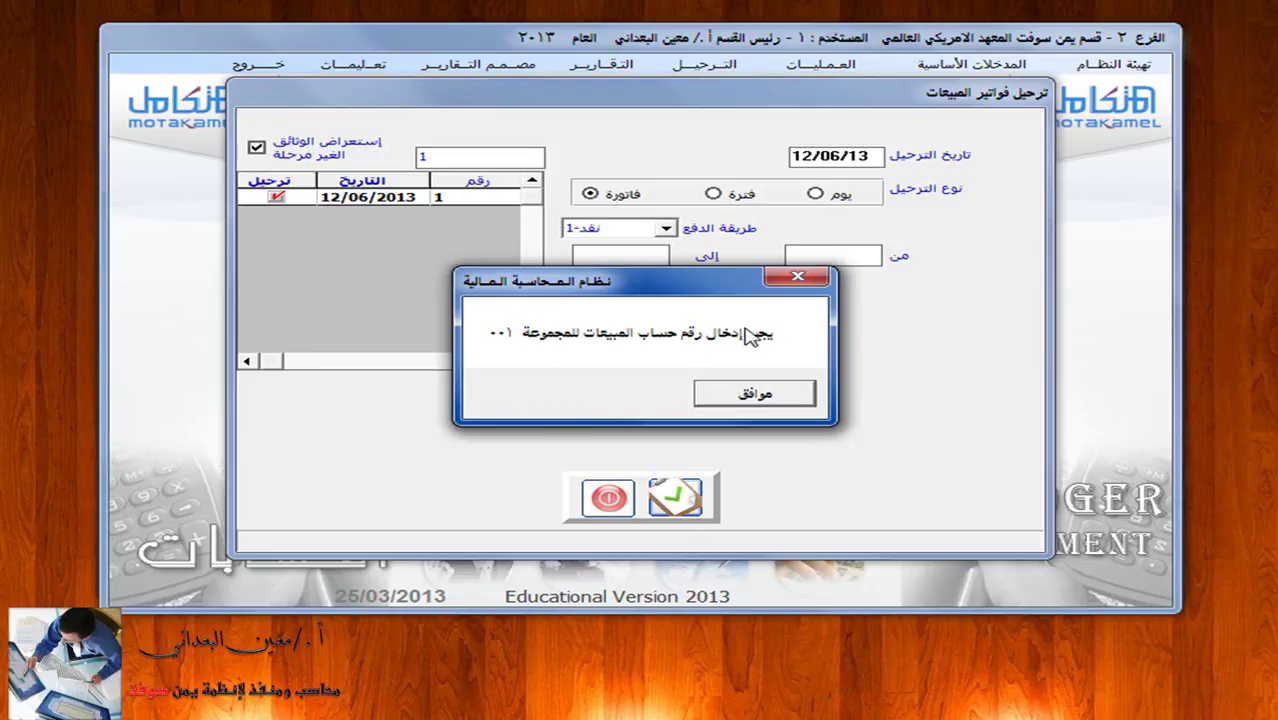
pyautogui.click(765, 392)
# Dismiss the error, close sales invoice posting, and open the chart of accounts
pyautogui.click(690, 387)
pyautogui.click(612, 497)
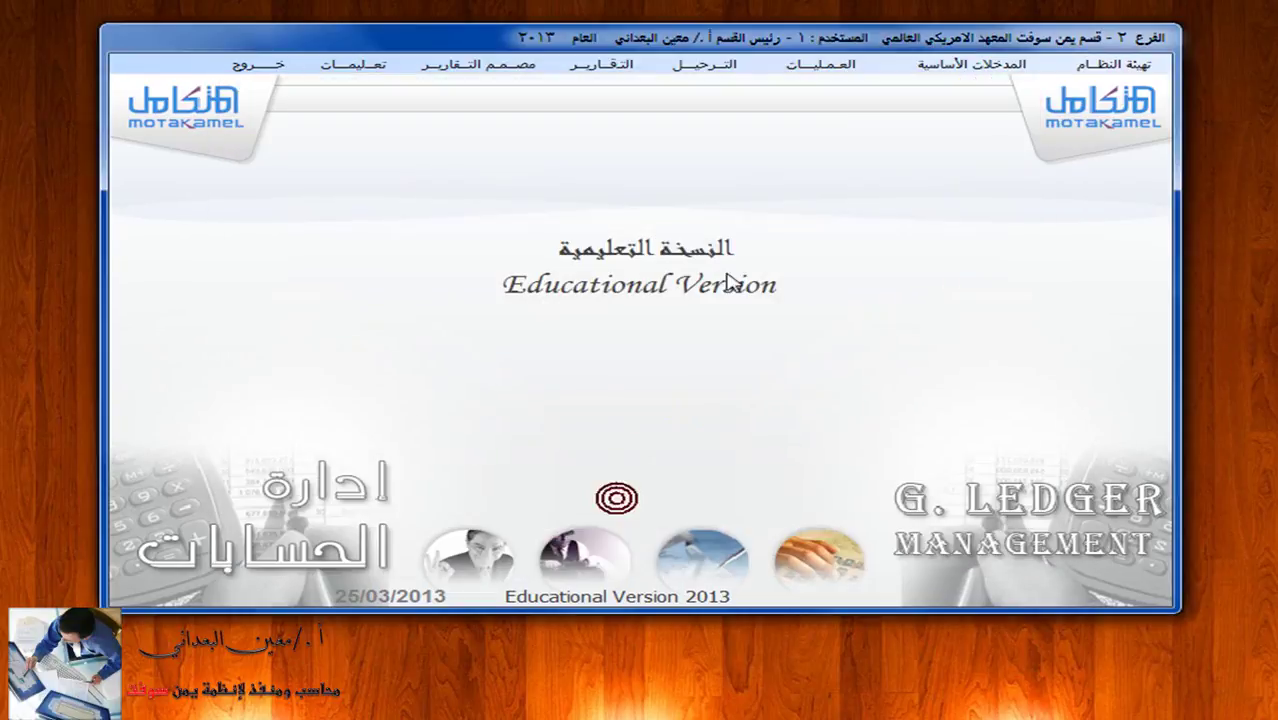
pyautogui.click(988, 66)
pyautogui.click(975, 96)
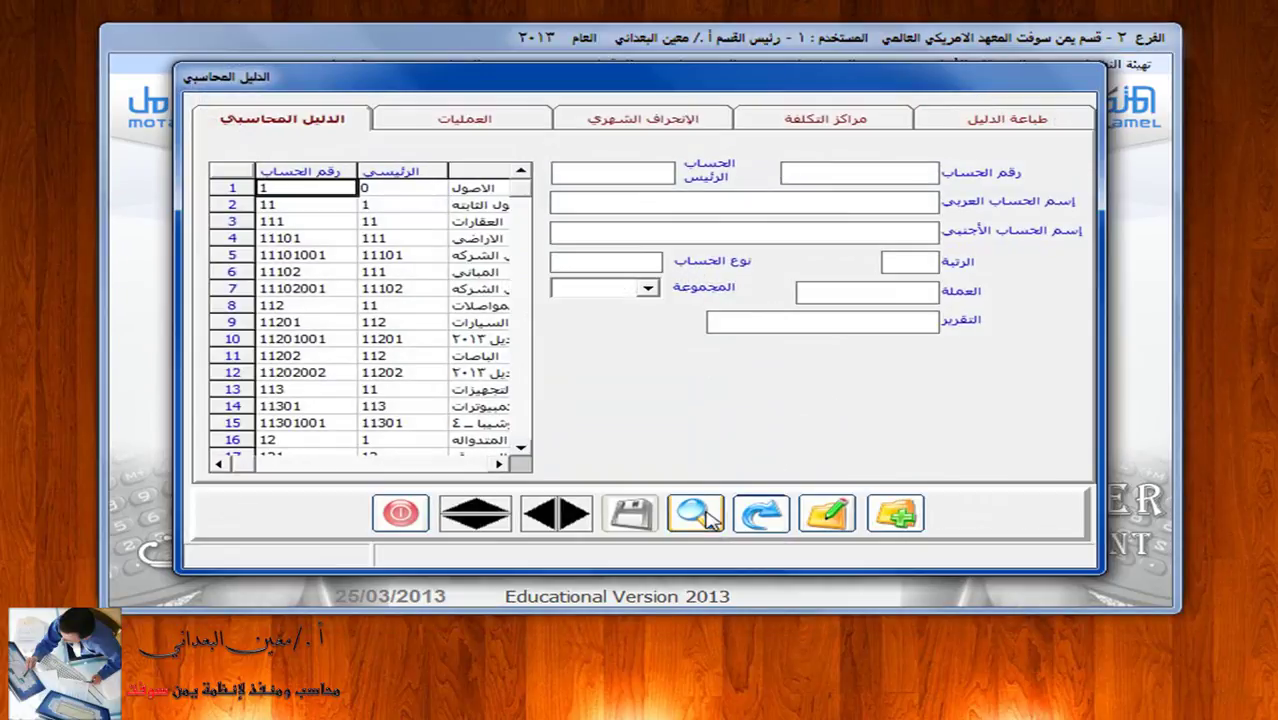
# Browse the account tree from revenues 4 down to sales revenues 41101
pyautogui.click(703, 514)
pyautogui.write('4')
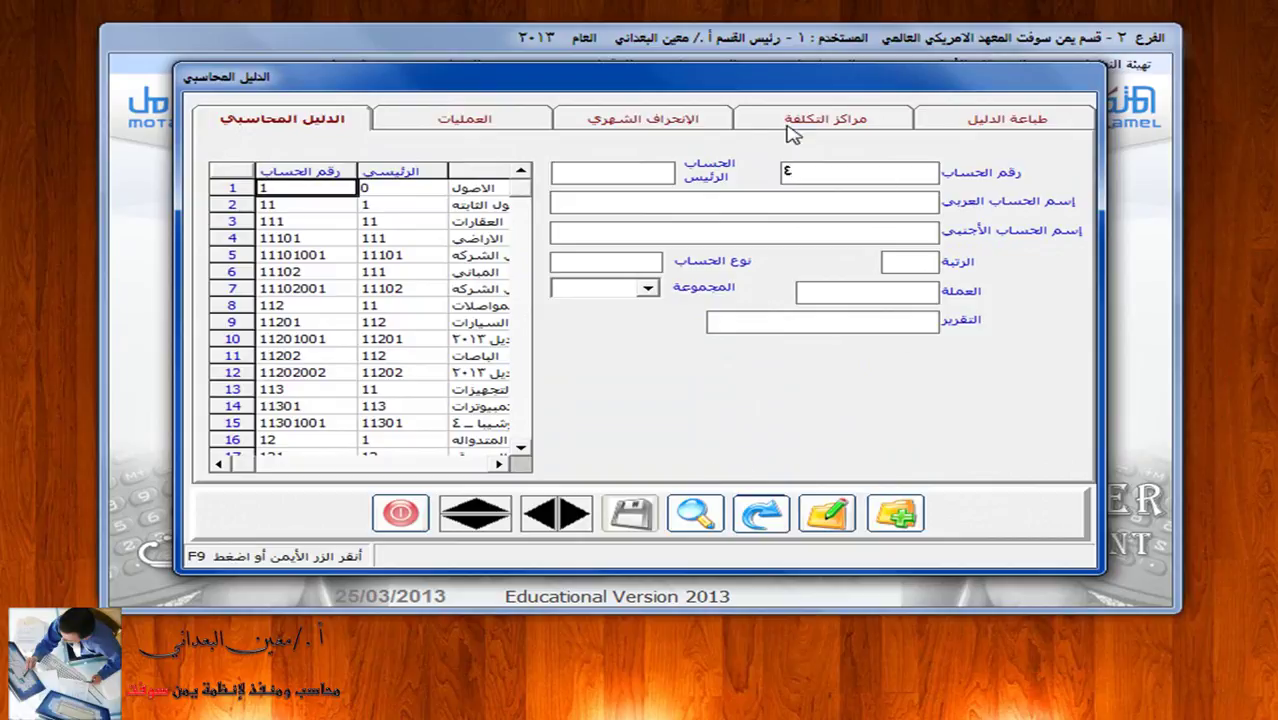
pyautogui.press('Return')
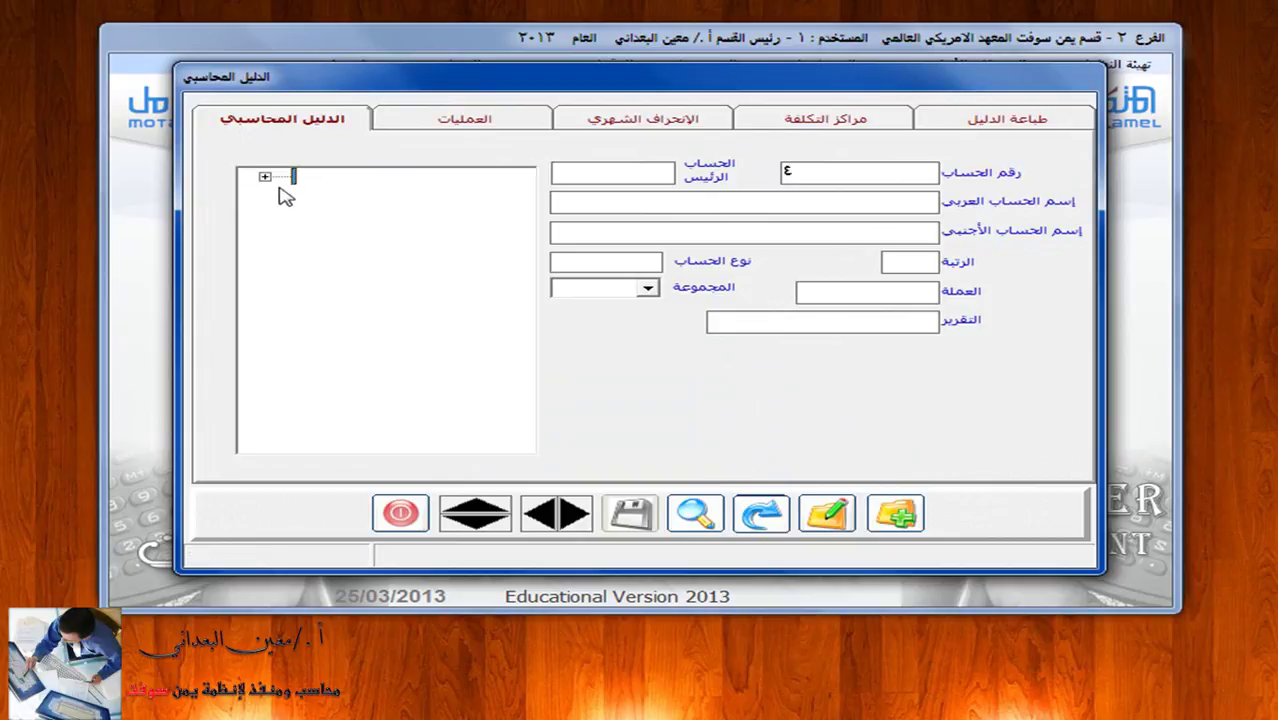
pyautogui.click(267, 174)
pyautogui.click(318, 192)
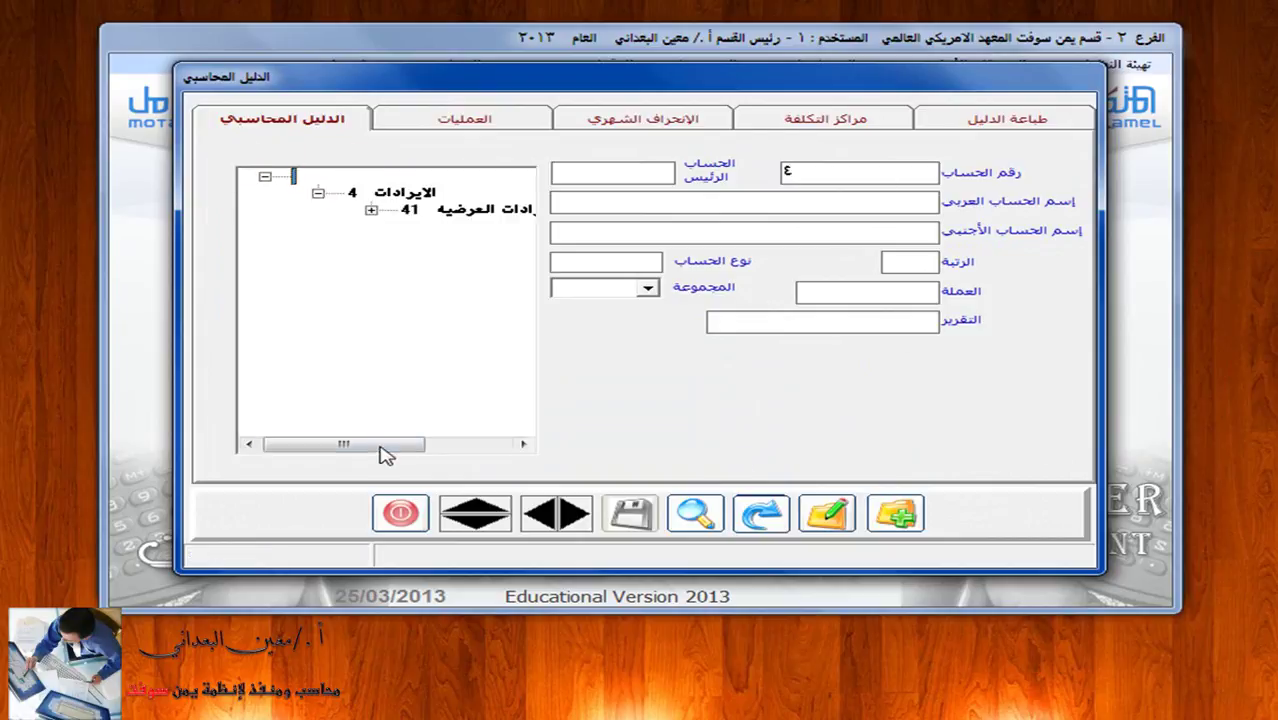
pyautogui.moveTo(330, 445); pyautogui.dragTo(424, 447)
pyautogui.click(292, 209)
pyautogui.click(302, 224)
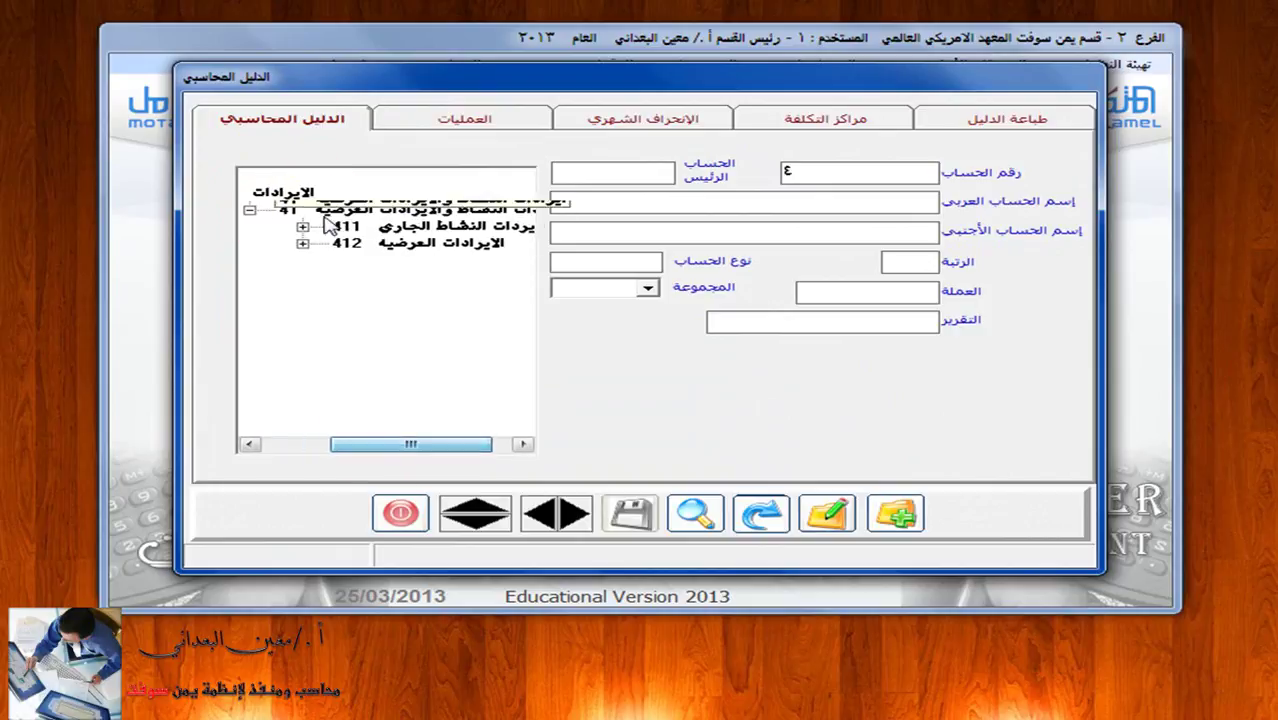
pyautogui.moveTo(414, 443); pyautogui.dragTo(447, 447)
pyautogui.click(295, 243)
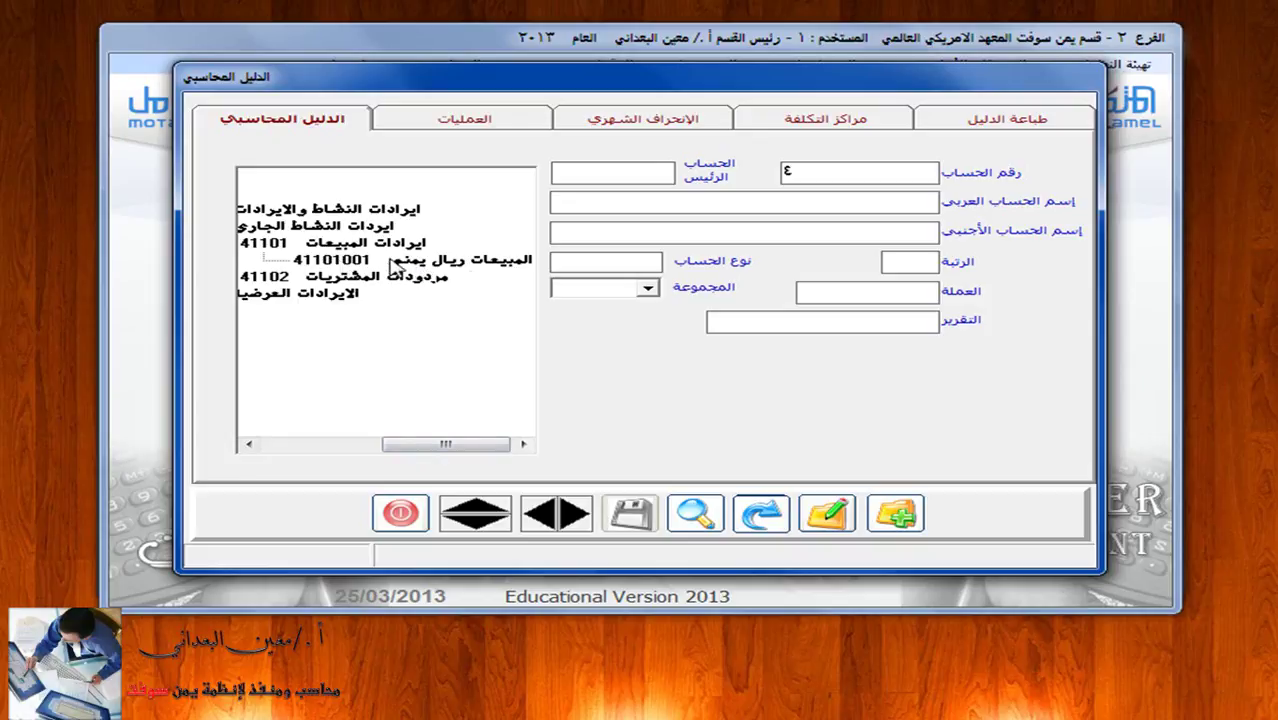
# Add dollar account 41101002 'مبيعات بالدولار' under 41101 with type 2, save, and close
pyautogui.click(897, 516)
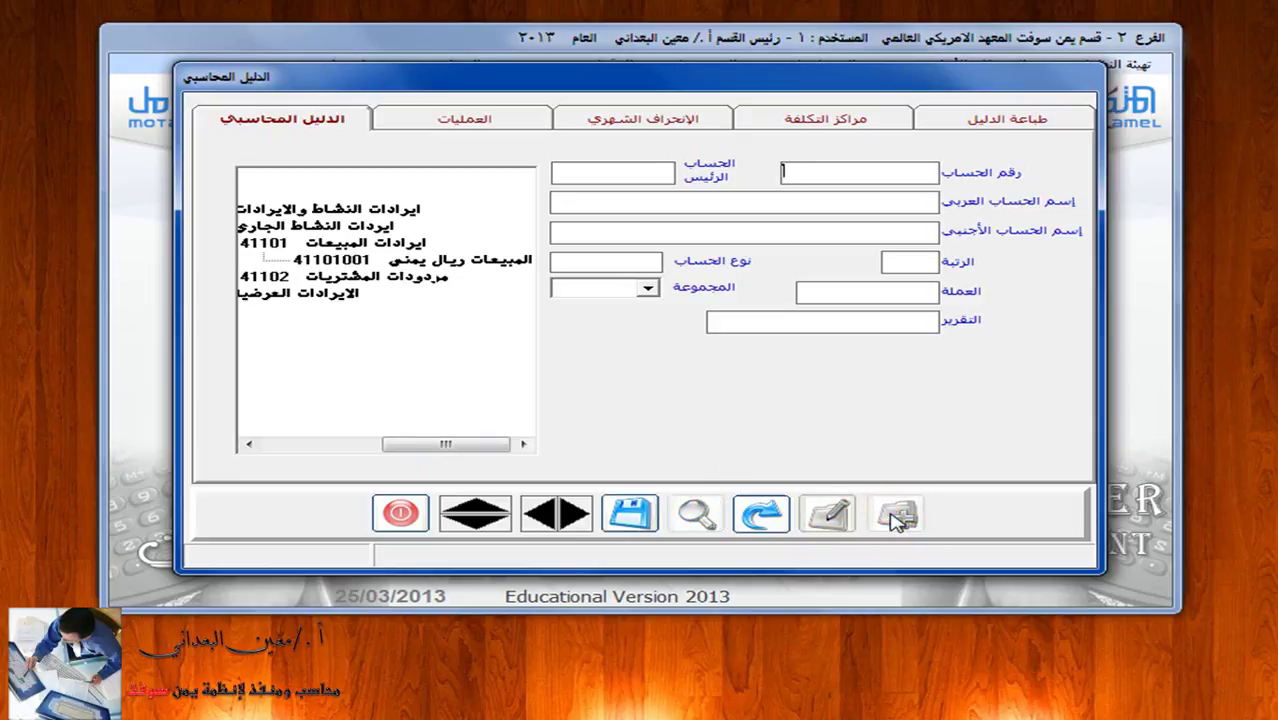
pyautogui.write('4')
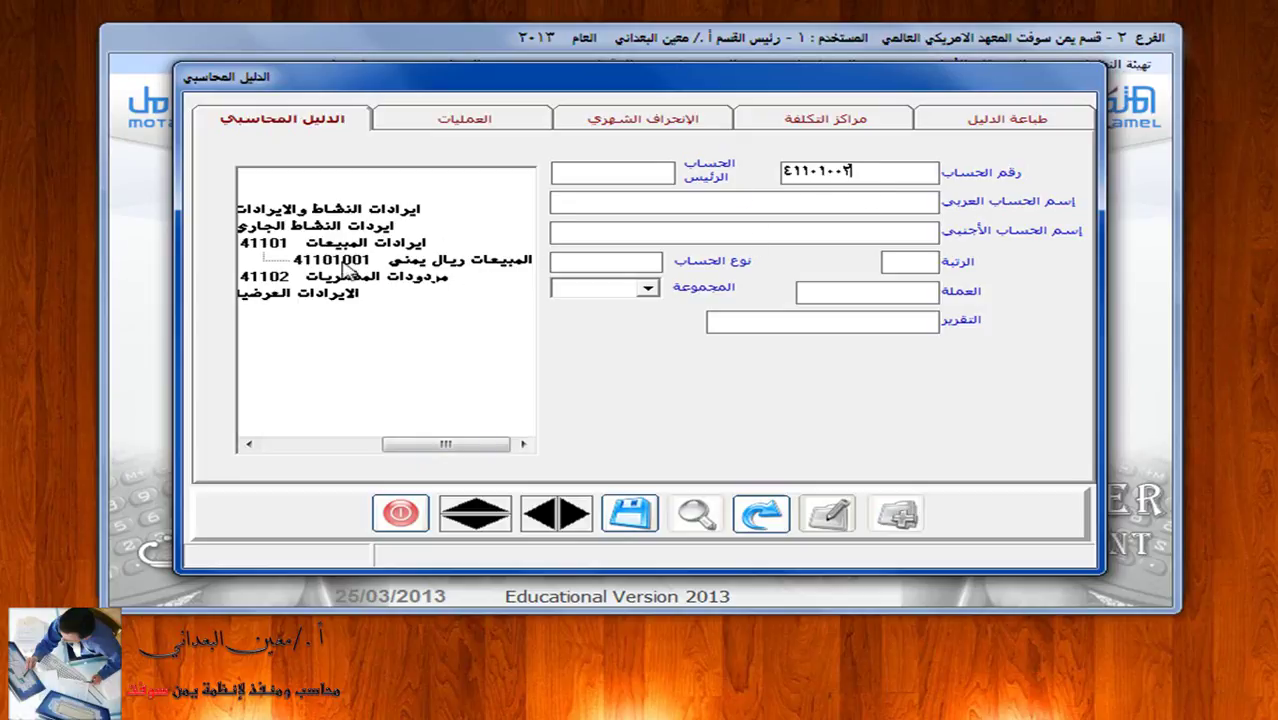
pyautogui.click(648, 177)
pyautogui.moveTo(479, 437); pyautogui.dragTo(382, 370)
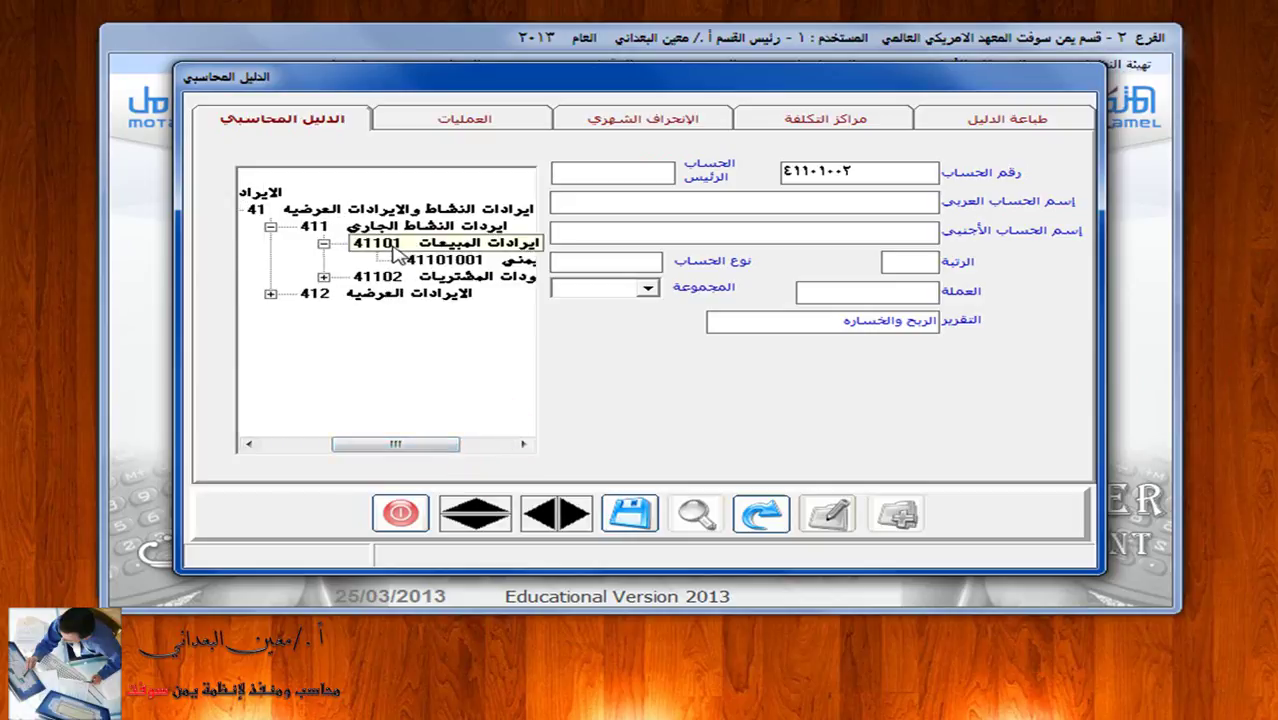
pyautogui.write('41101')
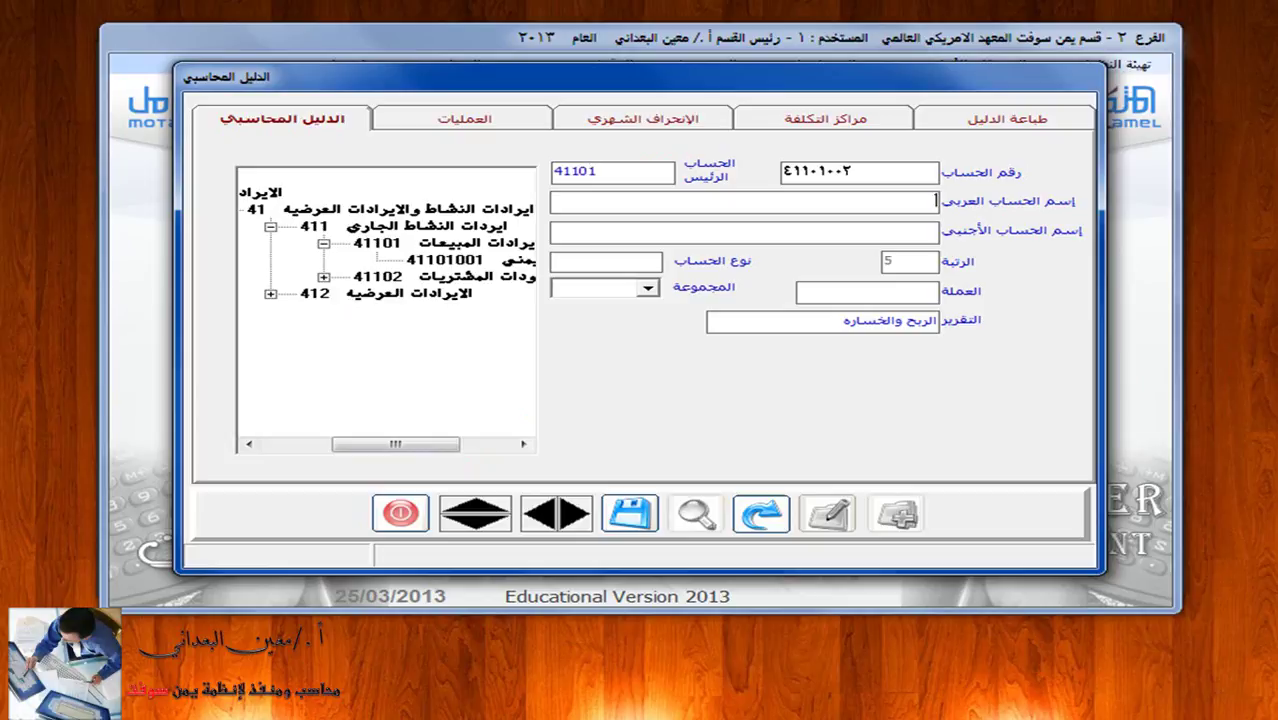
pyautogui.write('مبيعات بالدولار')
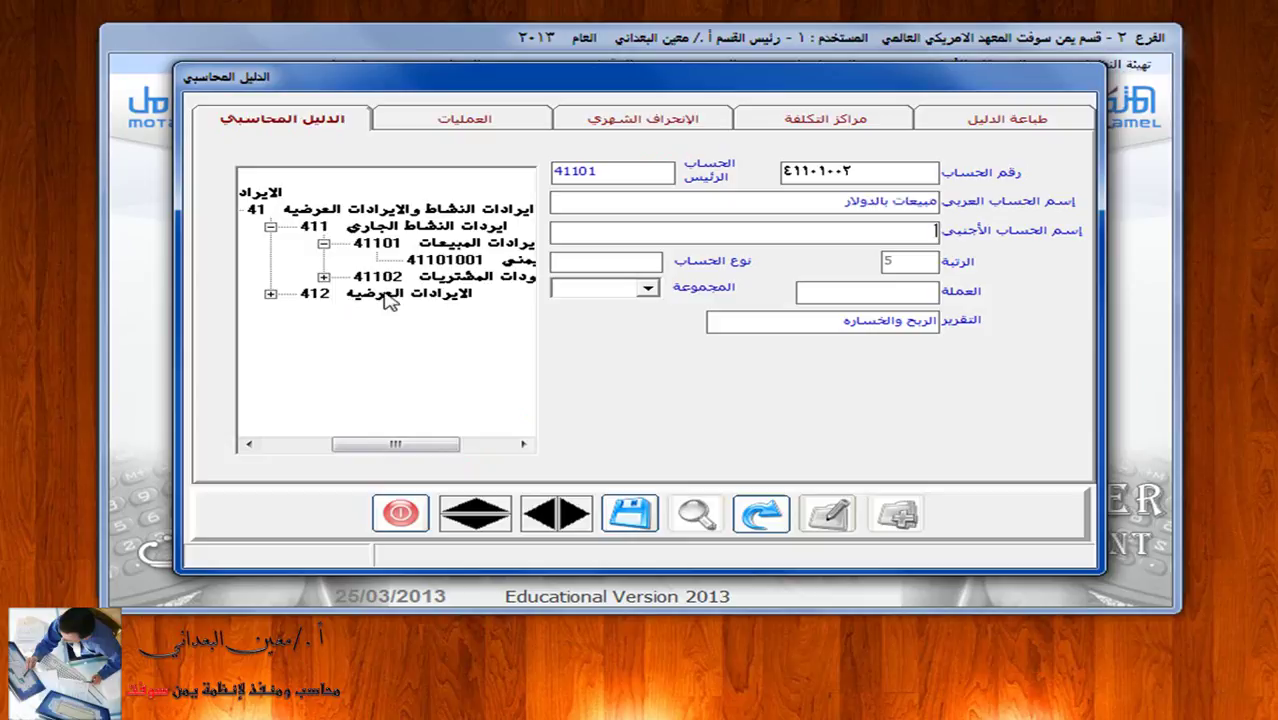
pyautogui.press('Return')
pyautogui.click(587, 288)
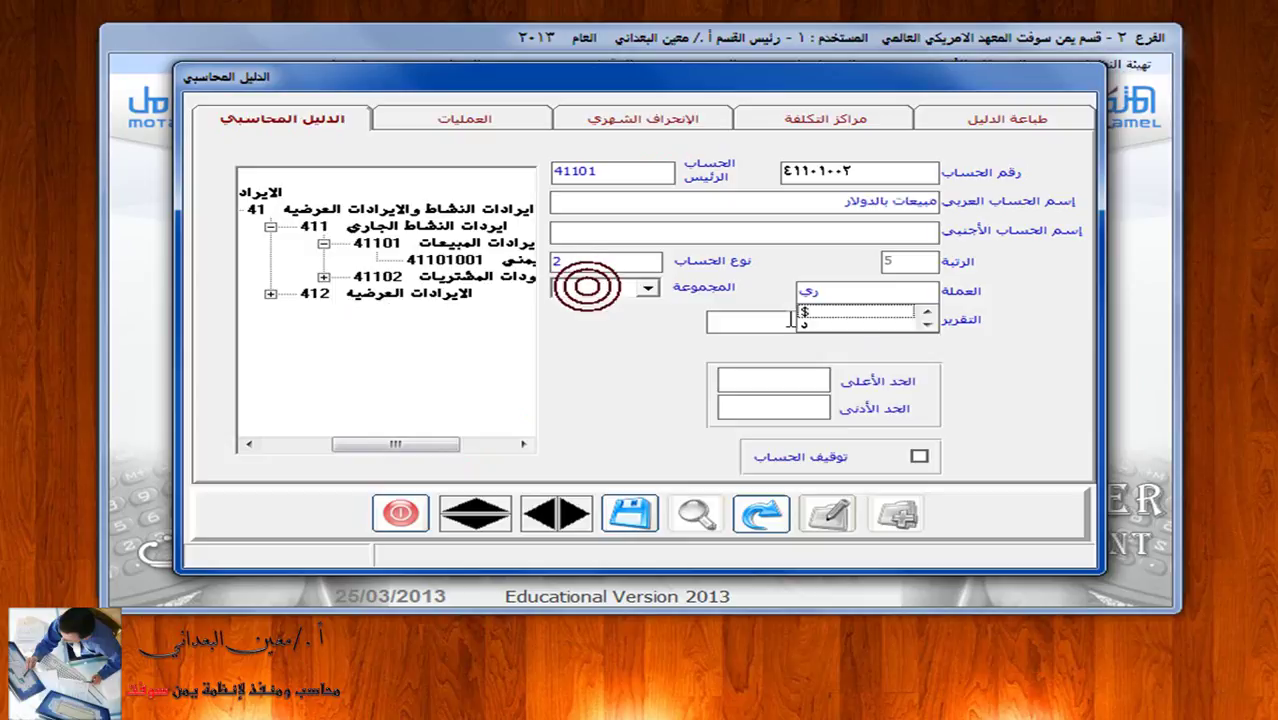
pyautogui.click(835, 318)
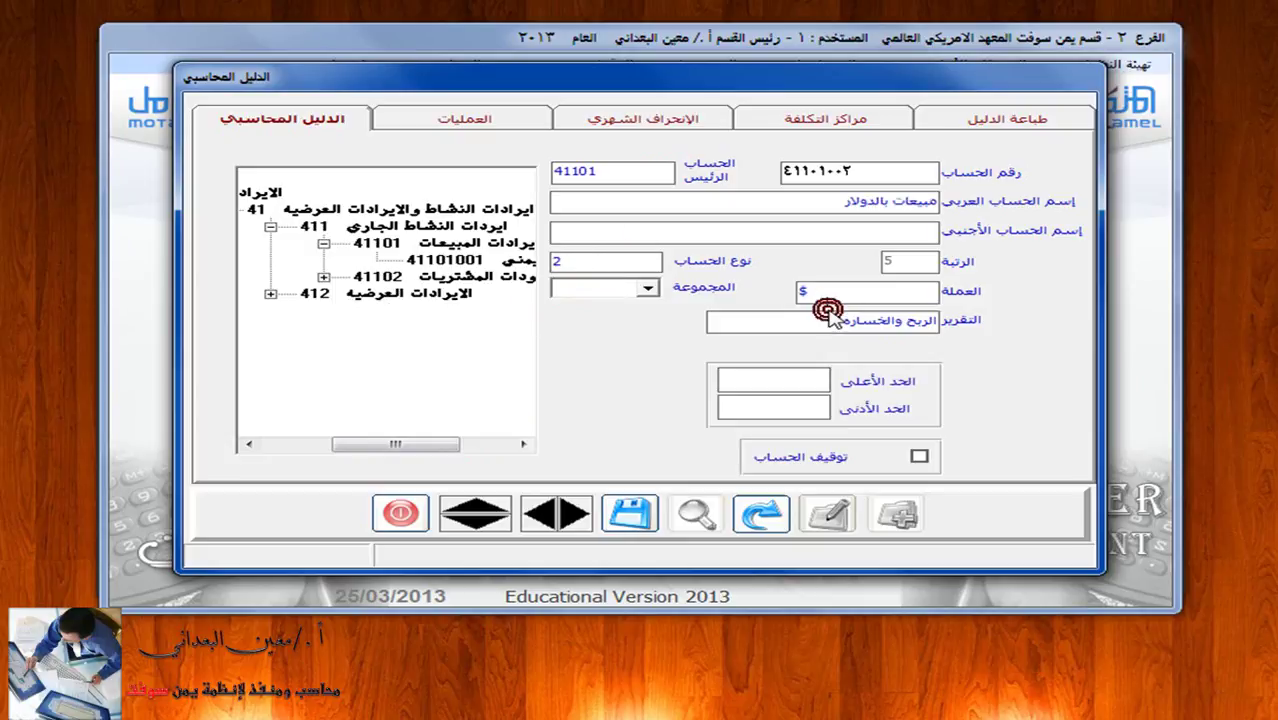
pyautogui.click(632, 513)
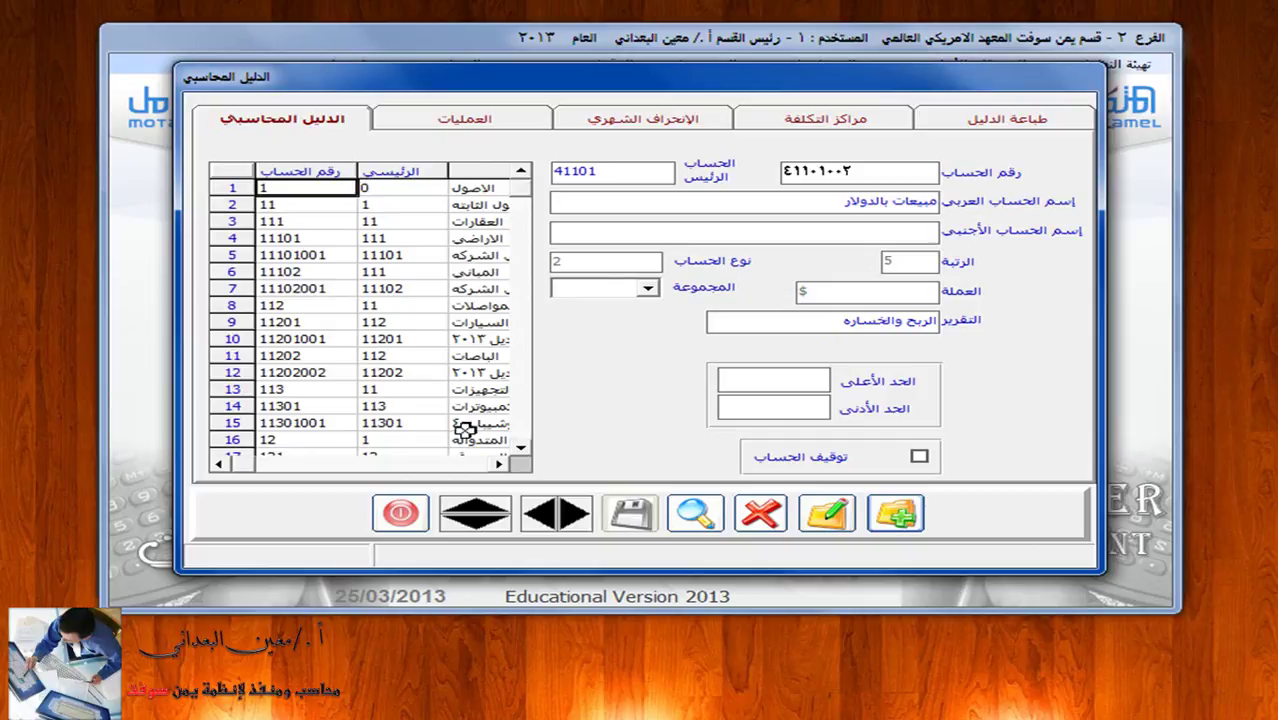
pyautogui.click(400, 513)
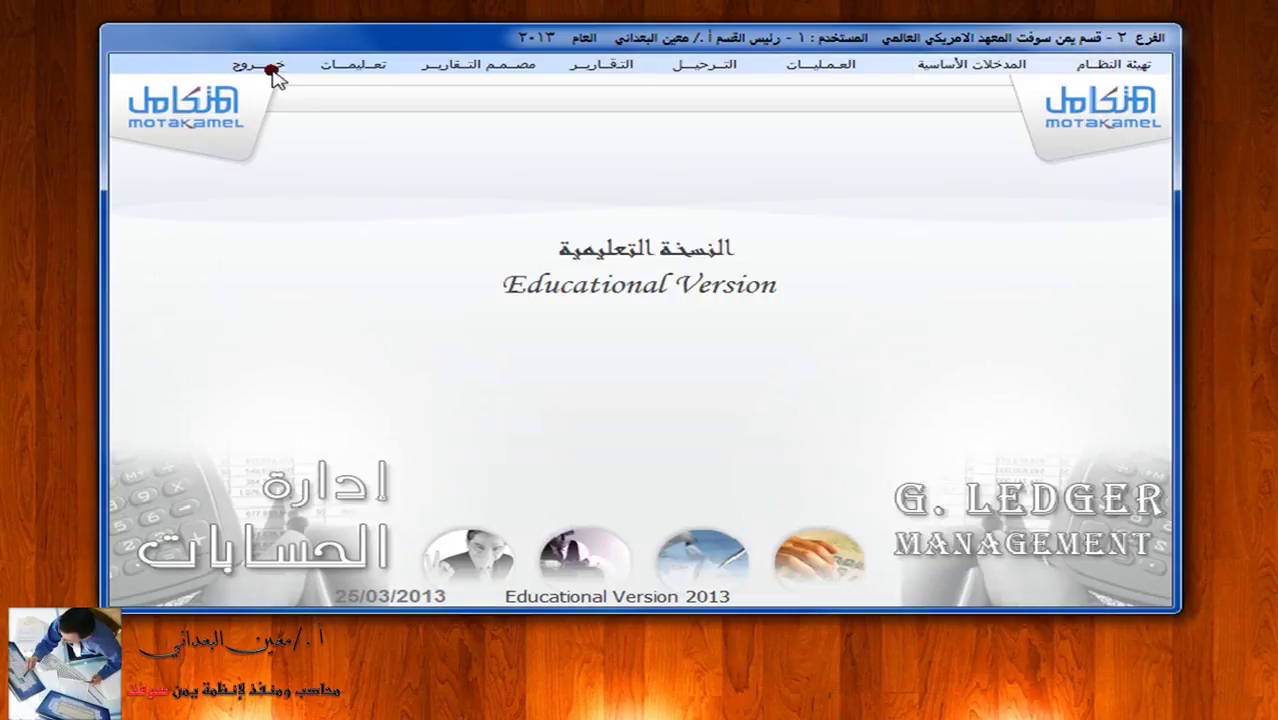
# In the Inventory module, load product group 001 for editing
pyautogui.click(272, 72)
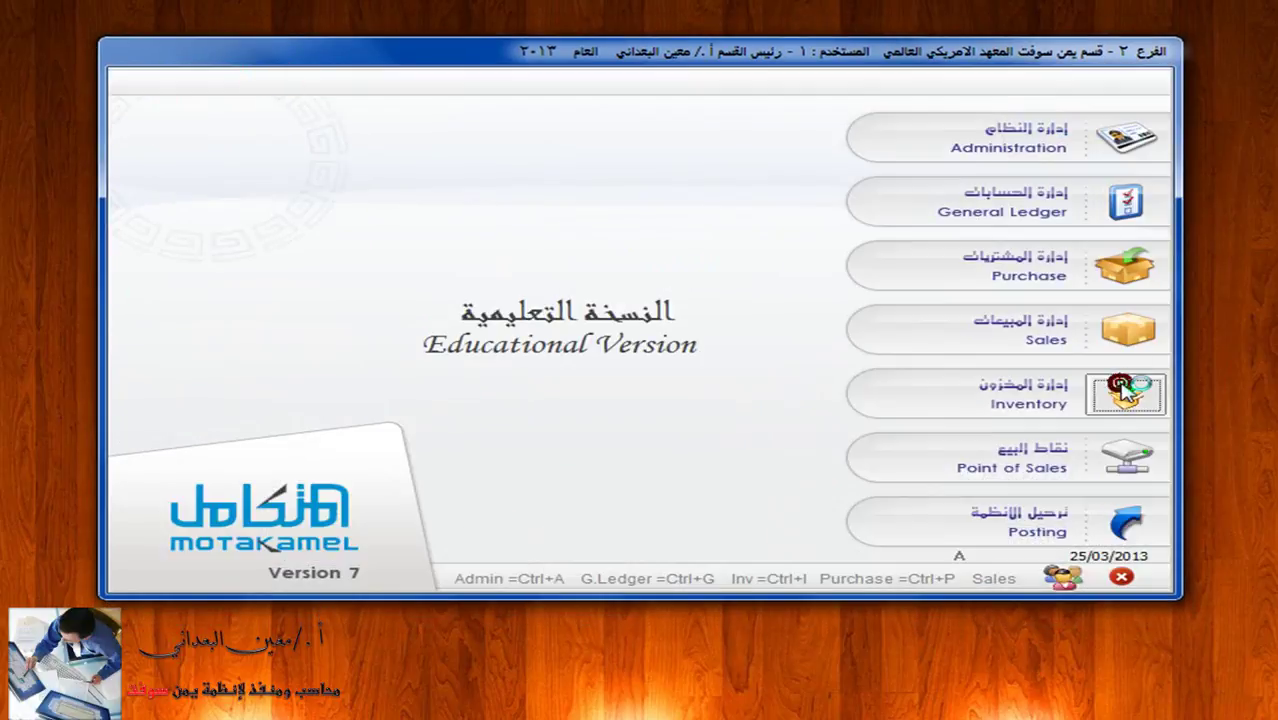
pyautogui.click(1125, 392)
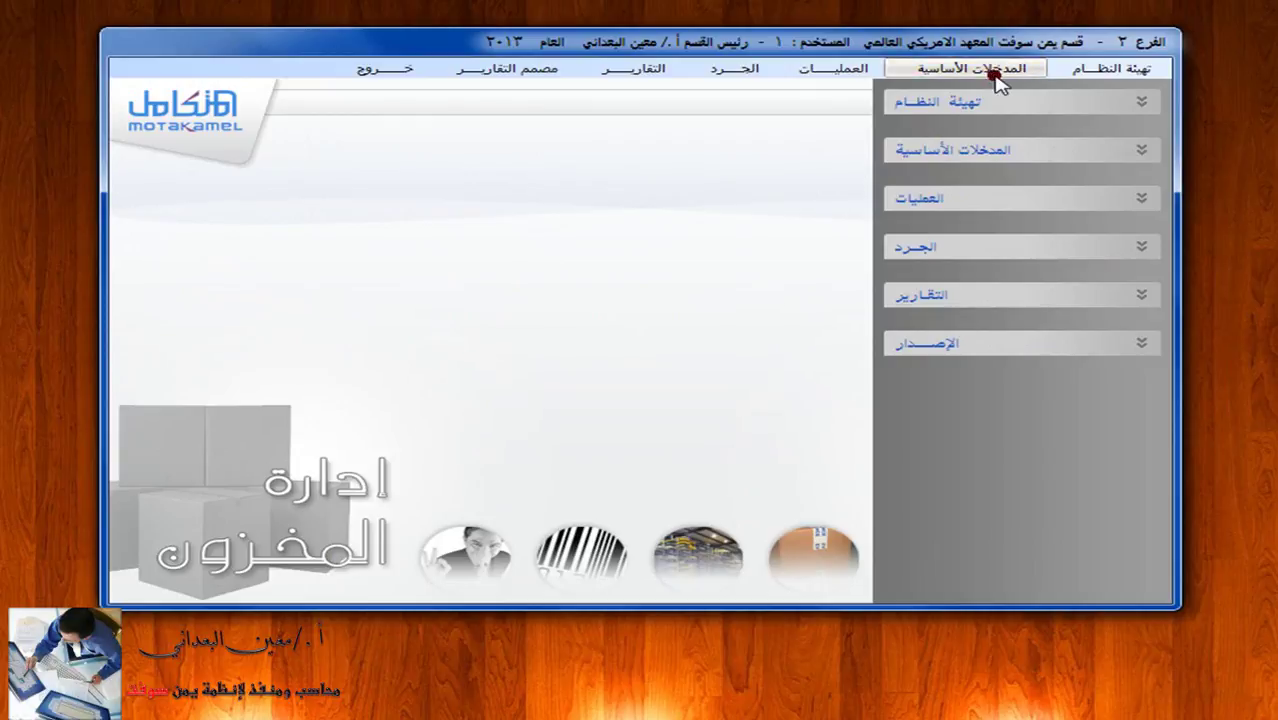
pyautogui.click(997, 75)
pyautogui.click(1000, 95)
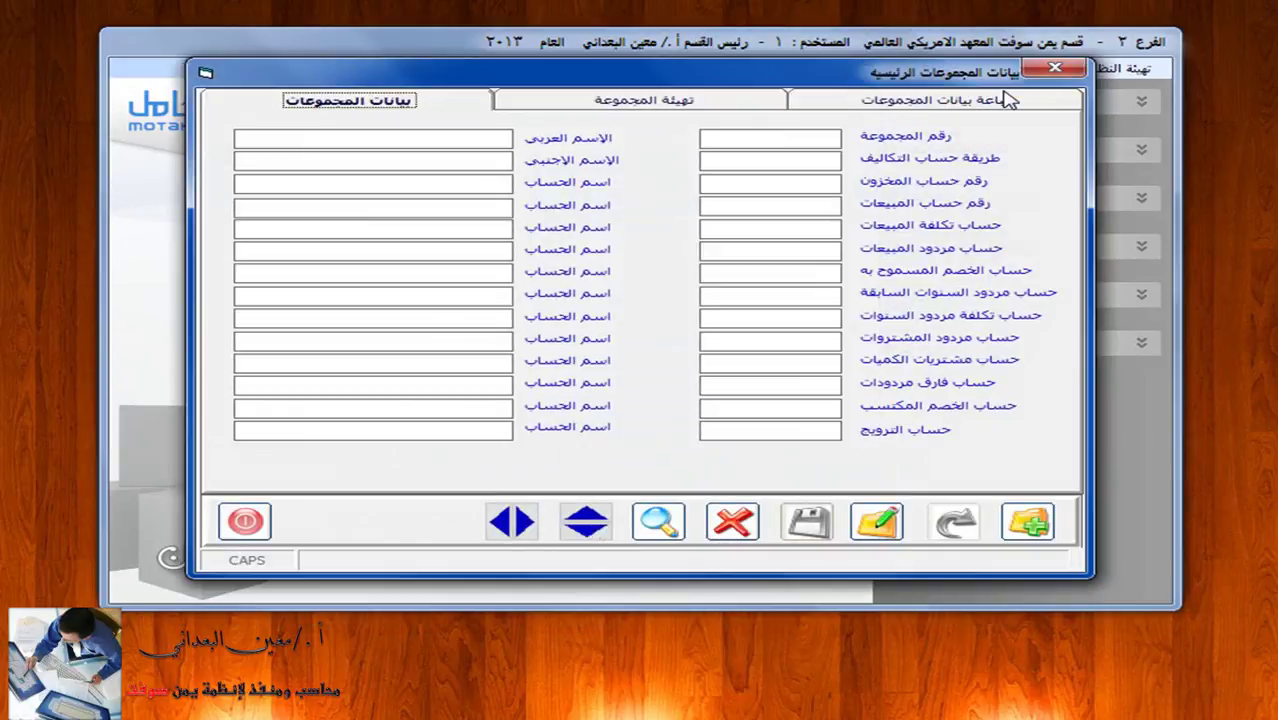
pyautogui.click(657, 514)
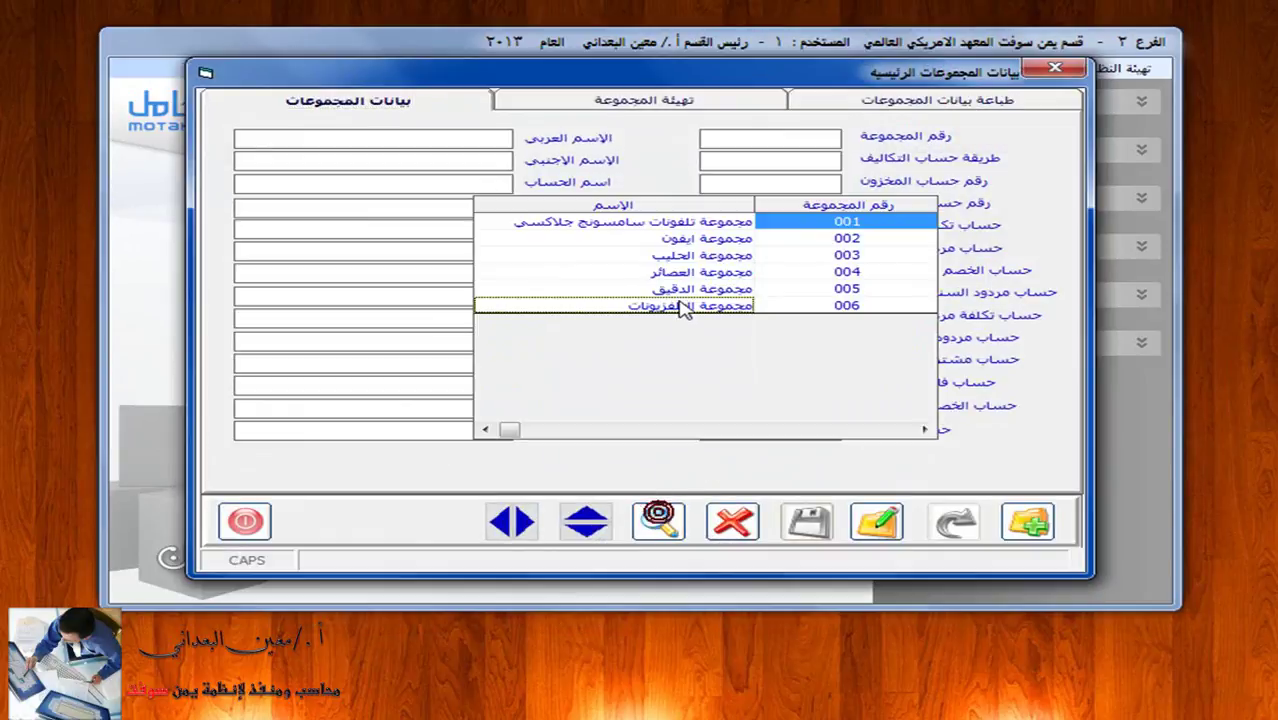
pyautogui.doubleClick(742, 224)
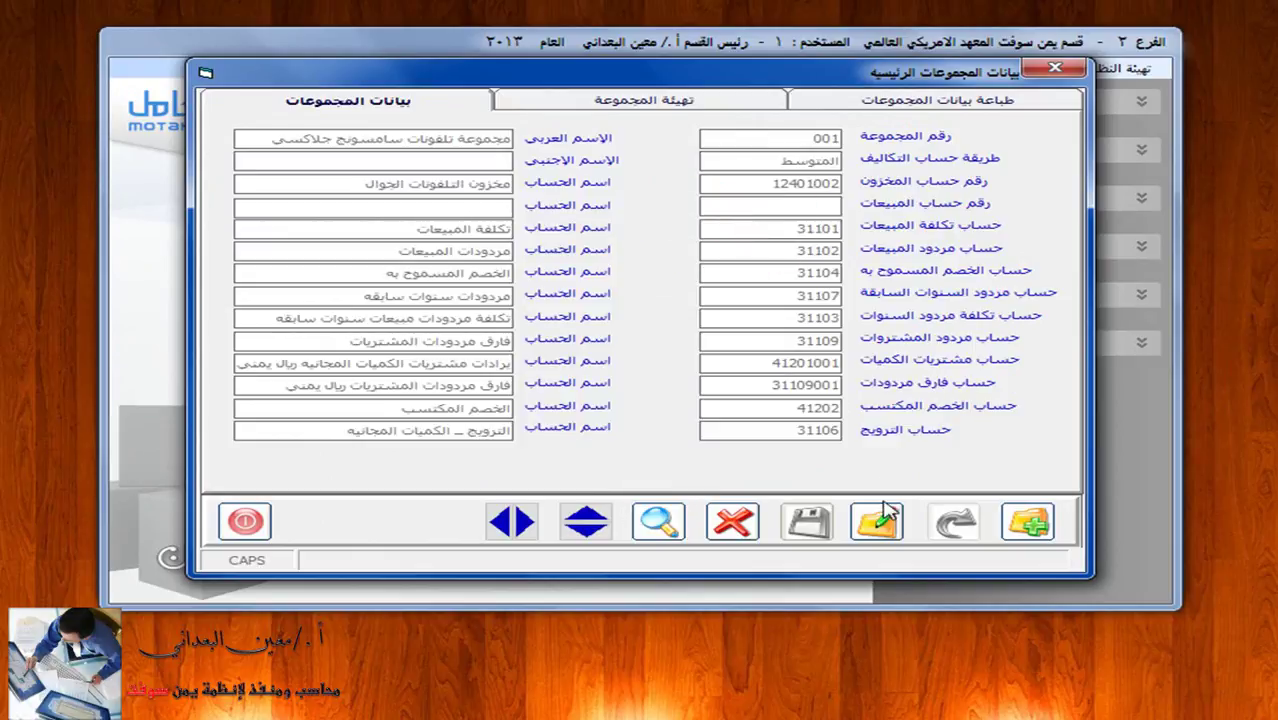
pyautogui.click(878, 520)
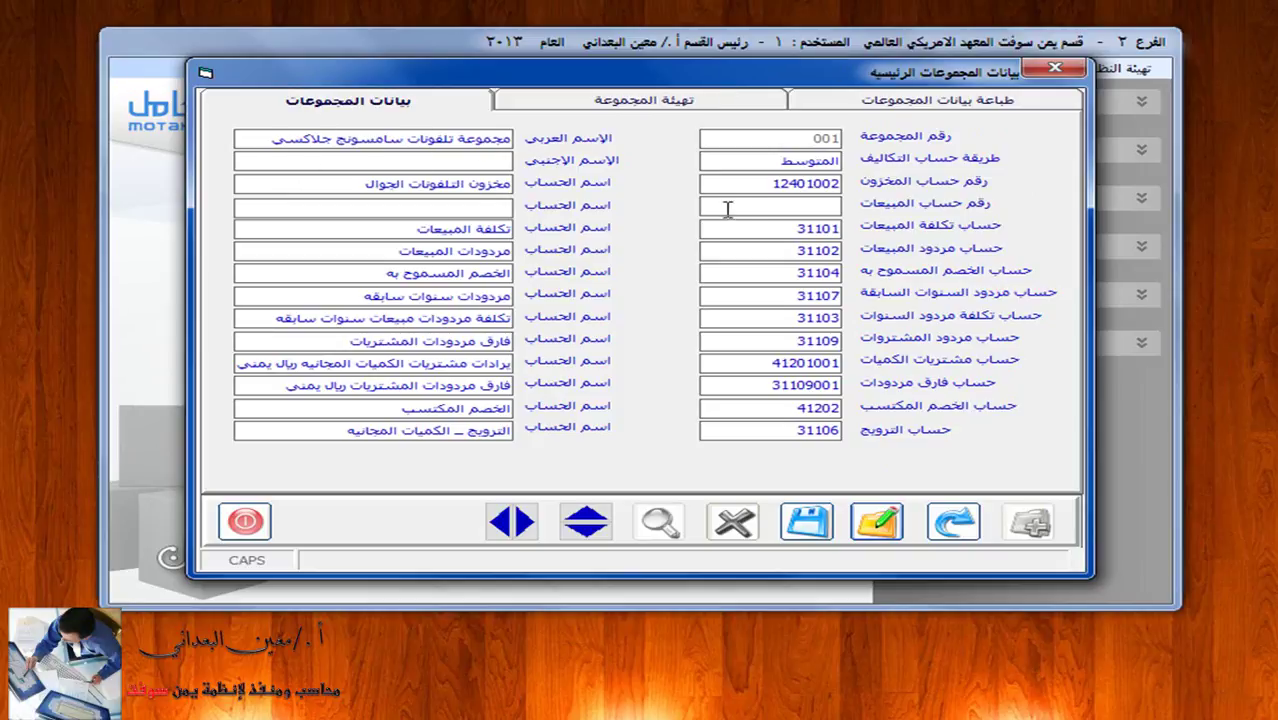
# Set group 001's sales account to 41101 from the F9 list, save, and leave Inventory
pyautogui.click(828, 206)
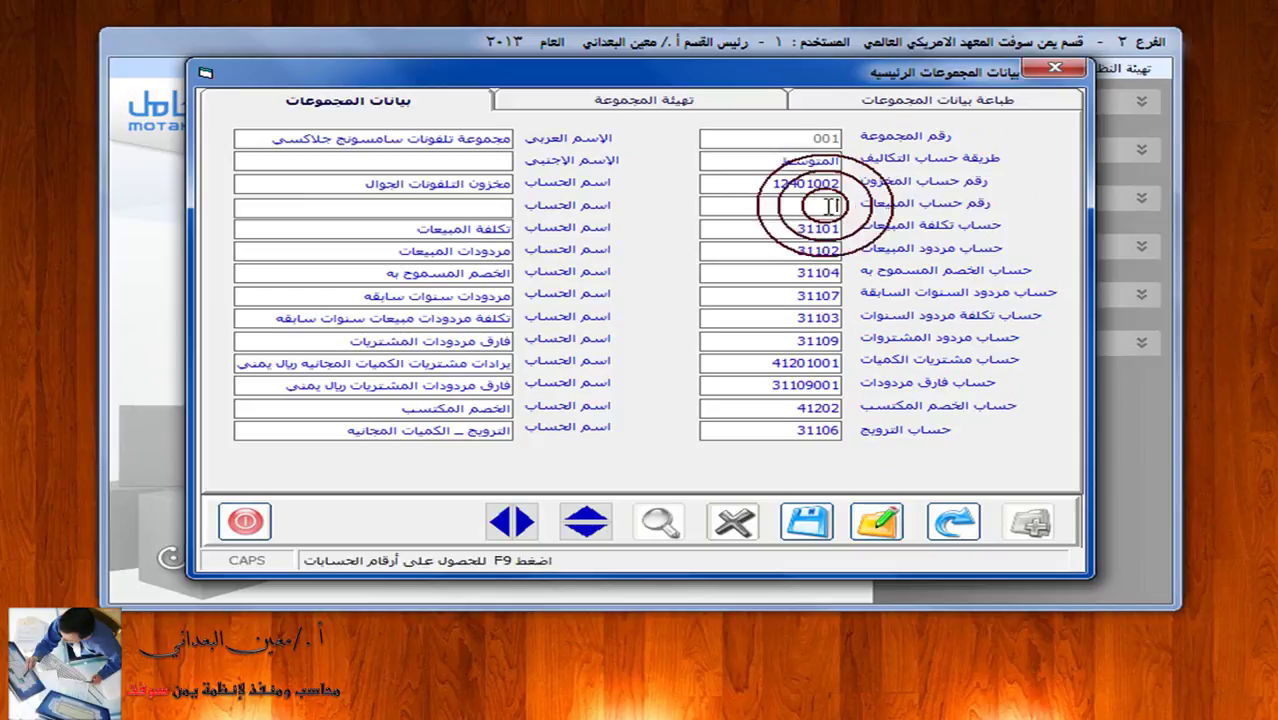
pyautogui.press('F9')
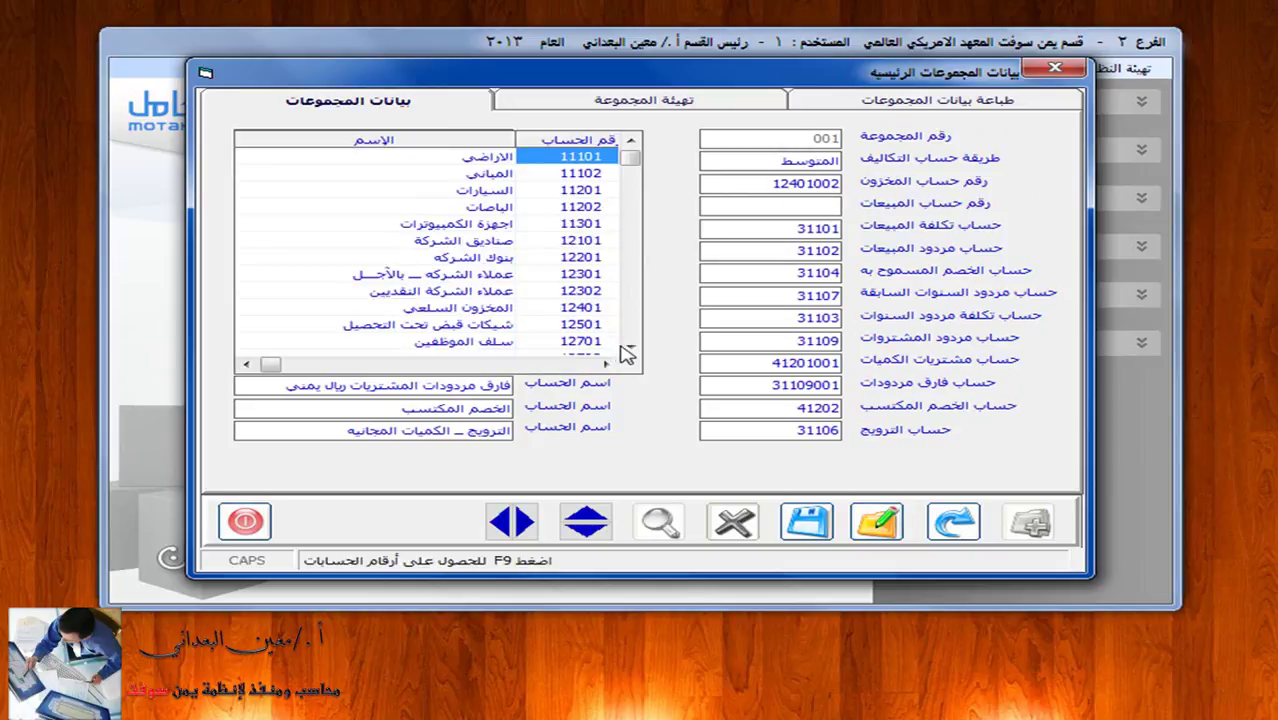
pyautogui.click(630, 346)
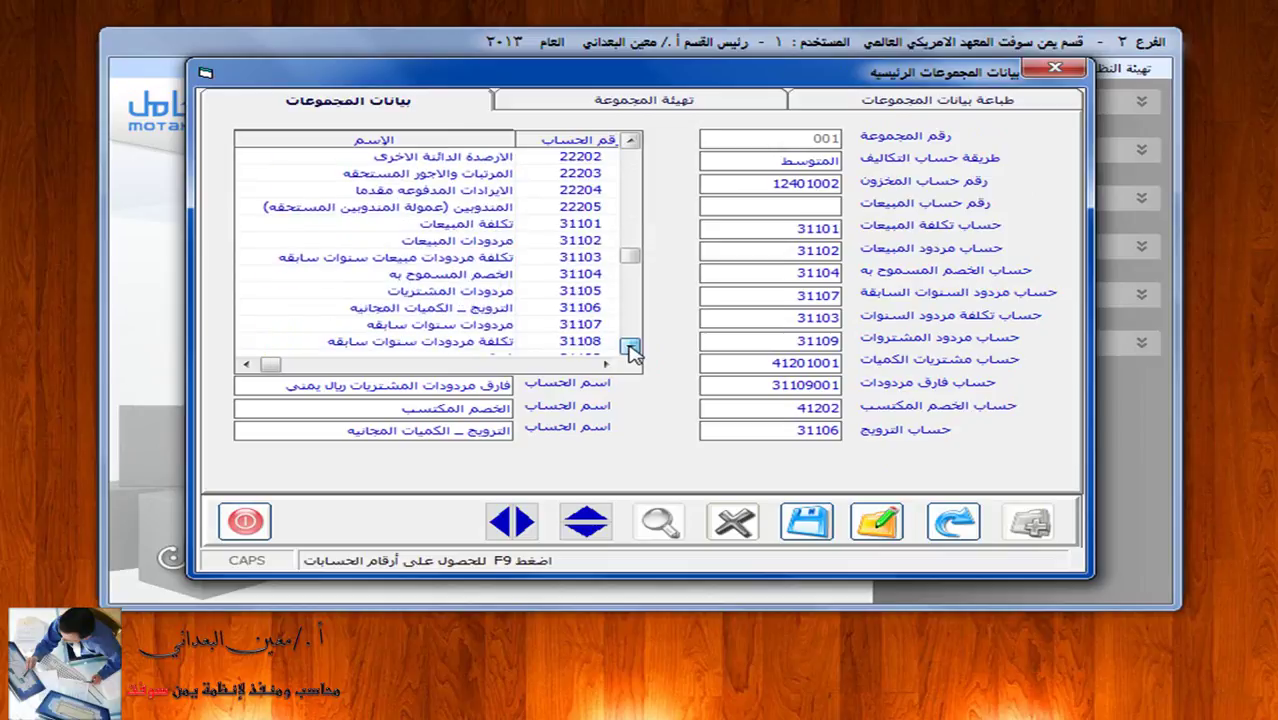
pyautogui.click(630, 346)
pyautogui.click(630, 346)
pyautogui.click(630, 346)
pyautogui.doubleClick(443, 262)
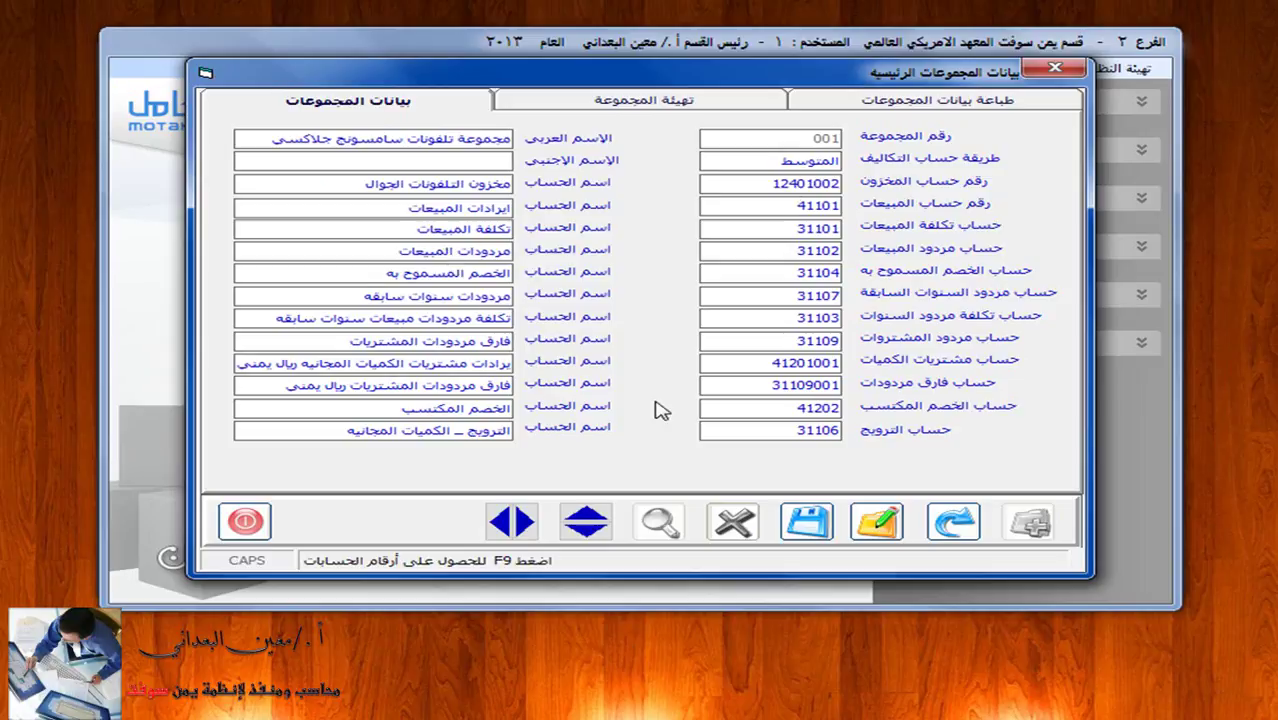
pyautogui.click(826, 527)
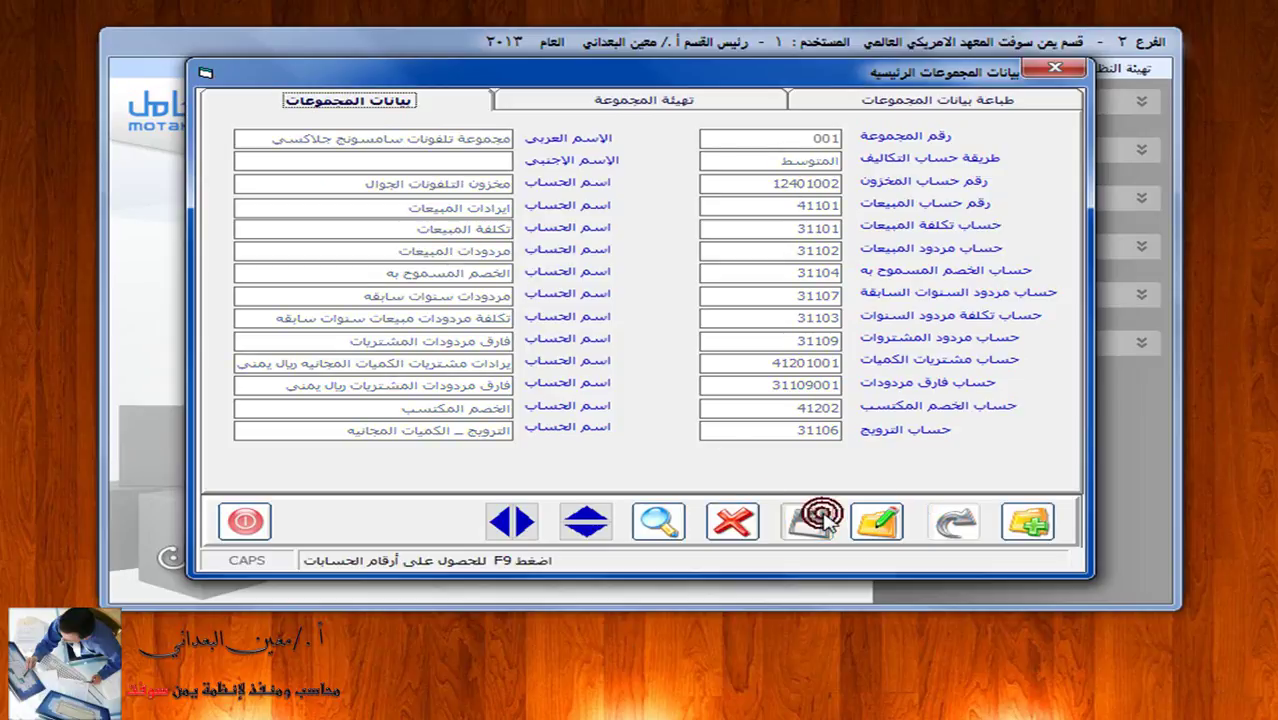
pyautogui.click(256, 527)
pyautogui.click(382, 70)
pyautogui.click(1122, 202)
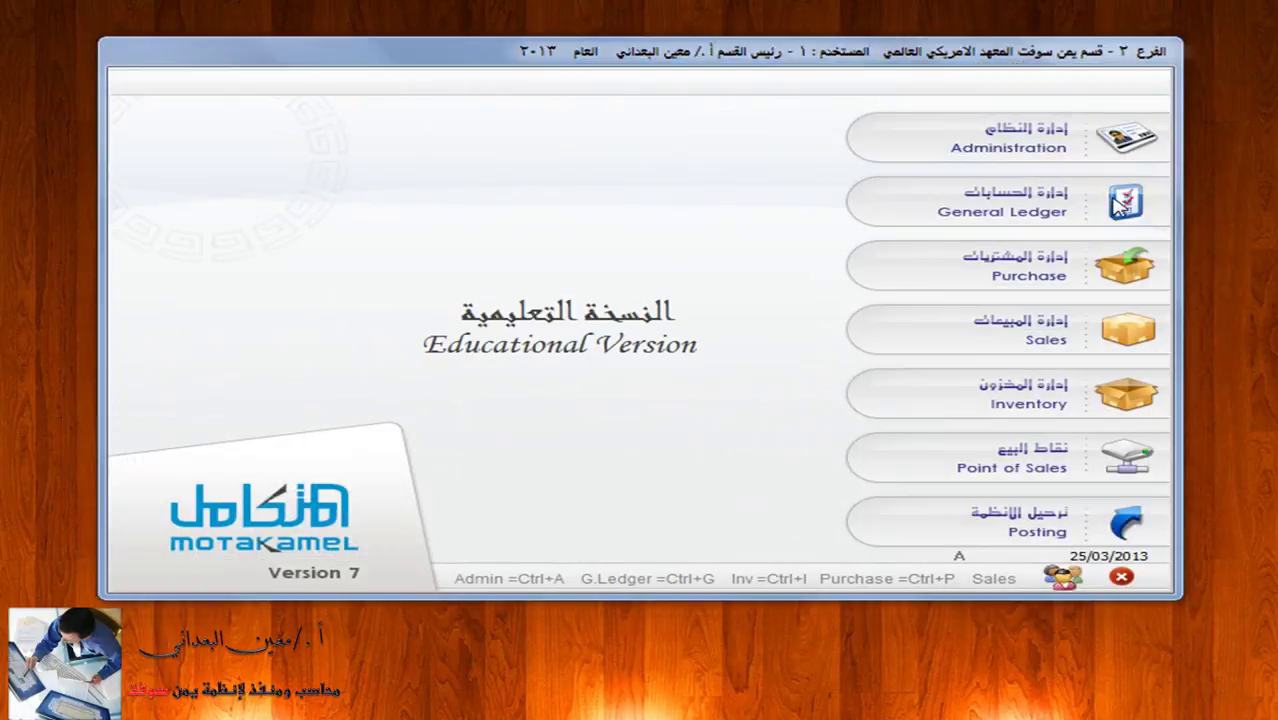
# Post cash sales invoice 1 (12/06/2013) with cash payment, by invoice, ticking invoice 1
pyautogui.click(738, 72)
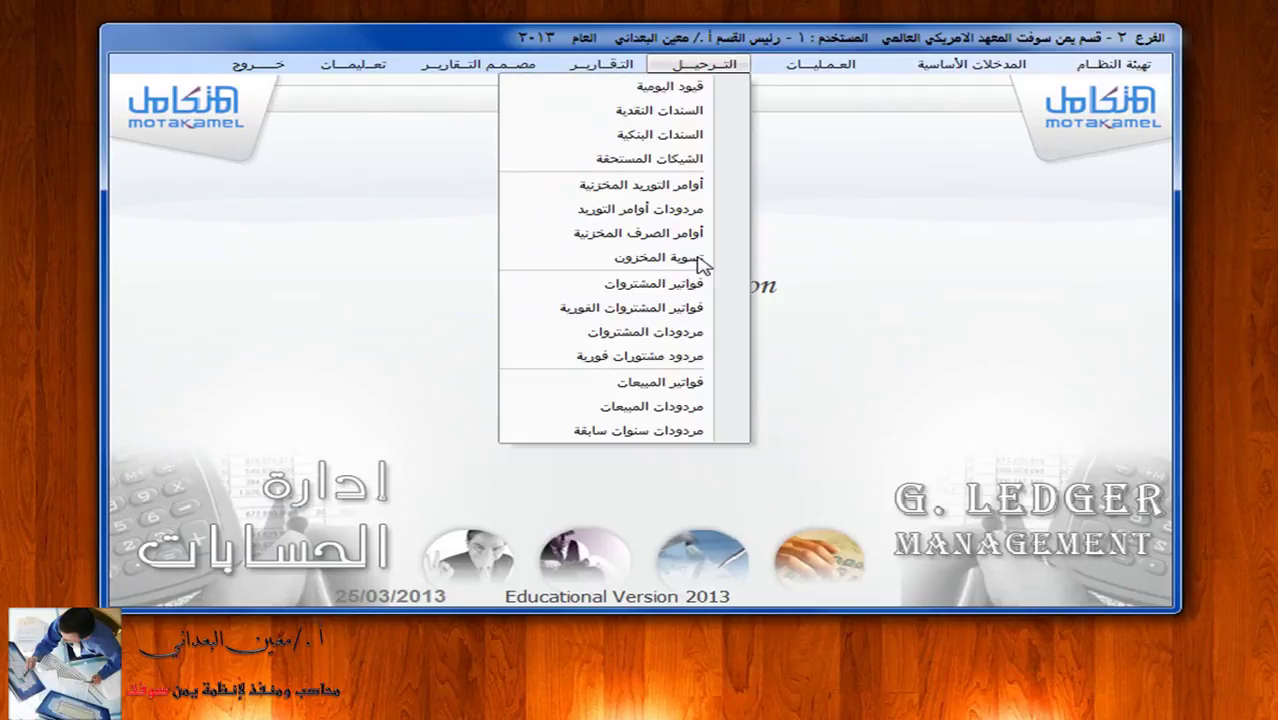
pyautogui.click(703, 380)
pyautogui.click(665, 226)
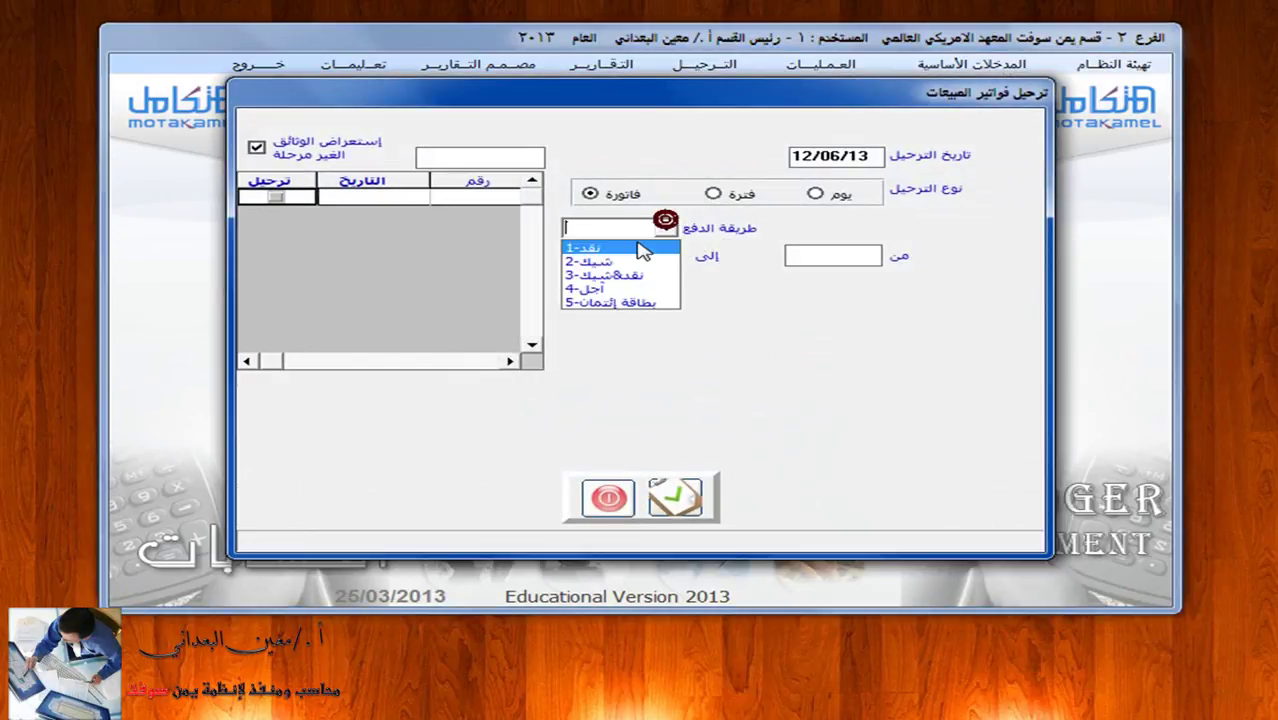
pyautogui.click(632, 243)
pyautogui.click(611, 193)
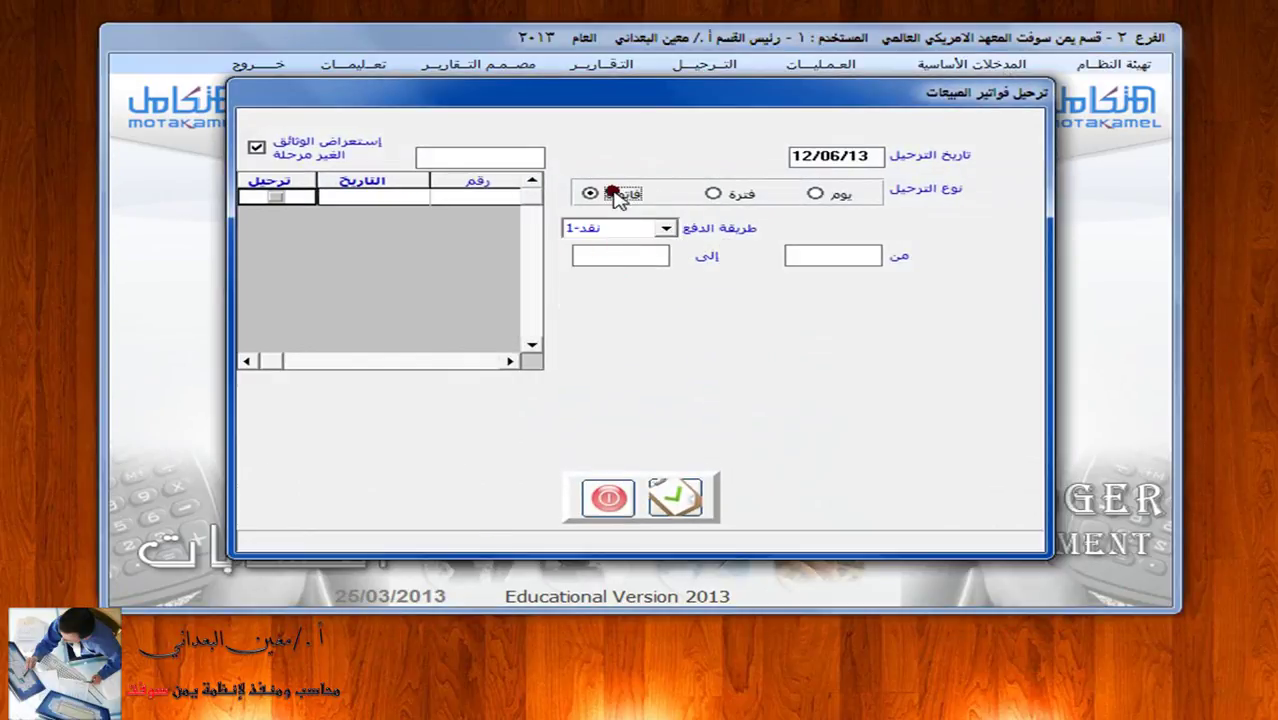
pyautogui.click(276, 197)
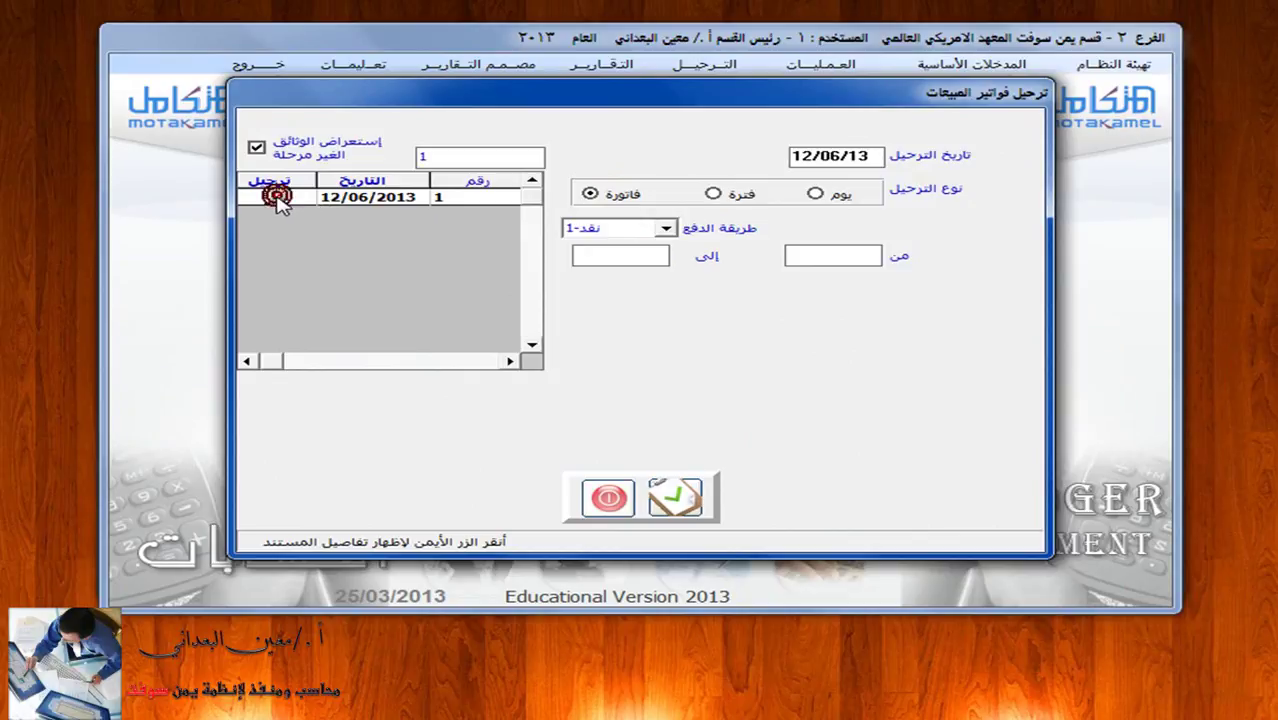
pyautogui.click(684, 496)
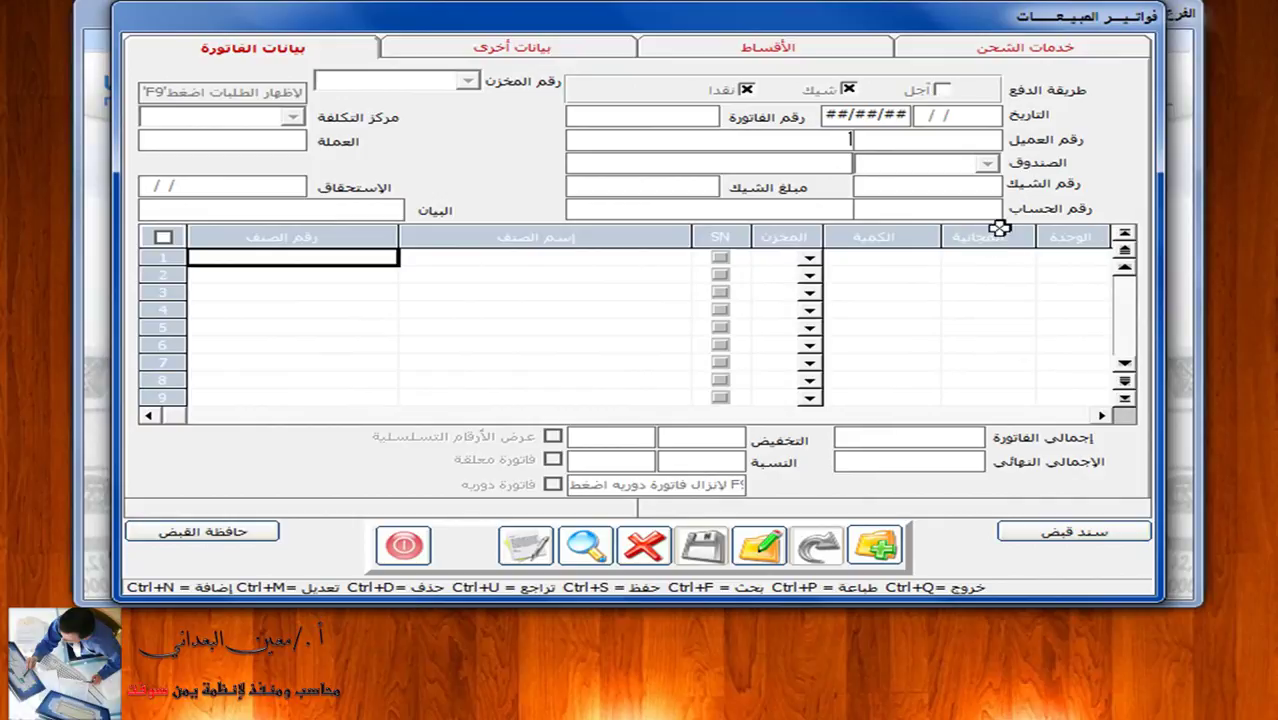
# Switch to the Word exercise document and scroll down to the phones, quantities and prices table
pyautogui.press('super+Tab')
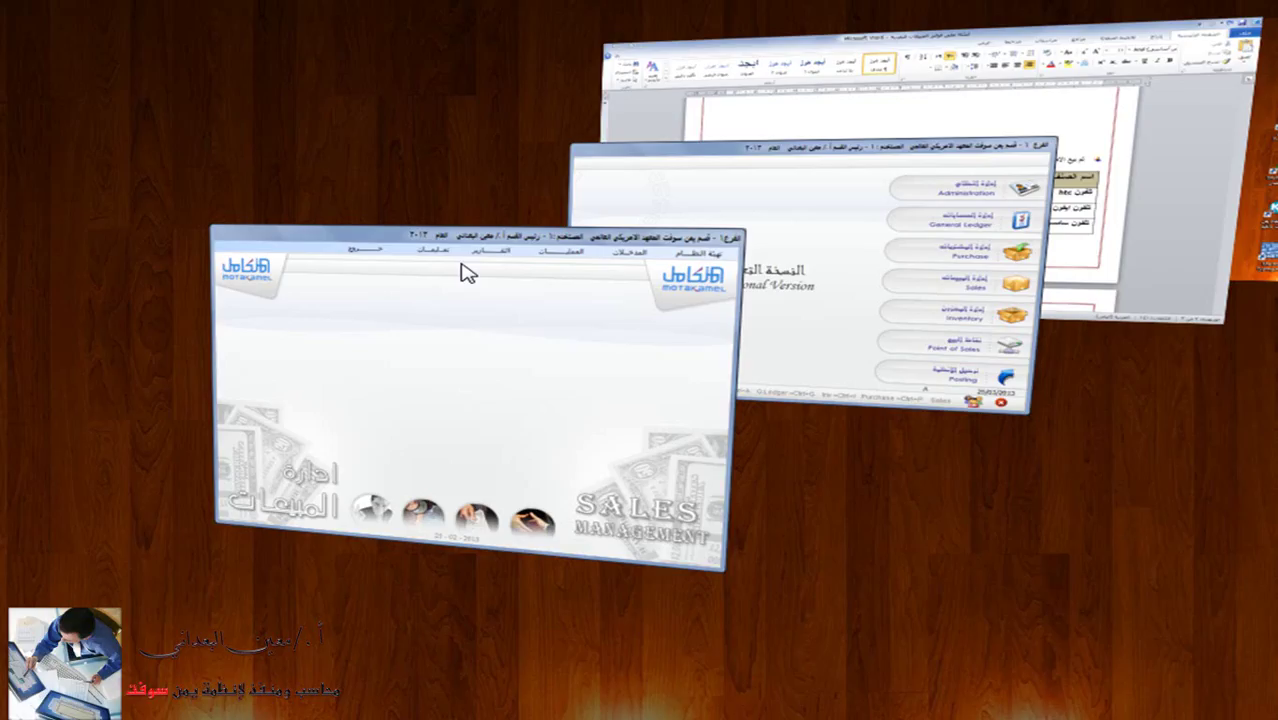
pyautogui.press('super+Tab')
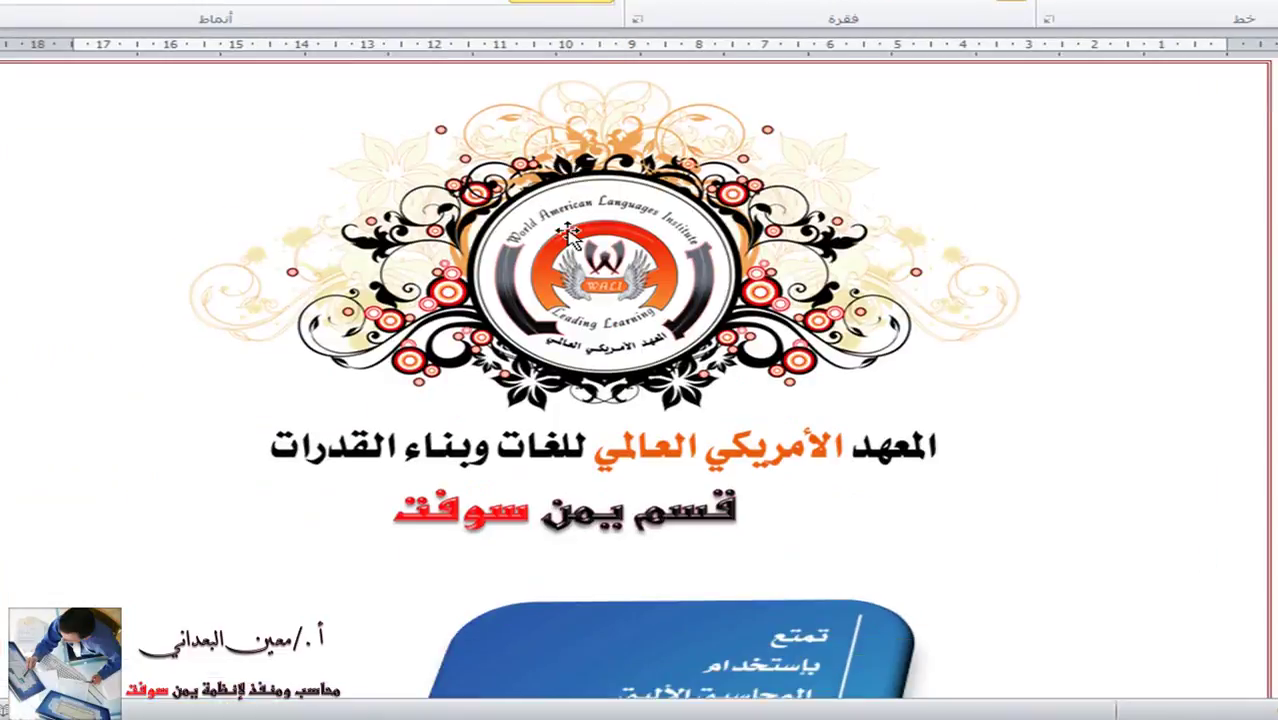
pyautogui.scroll(2, 568, 234)
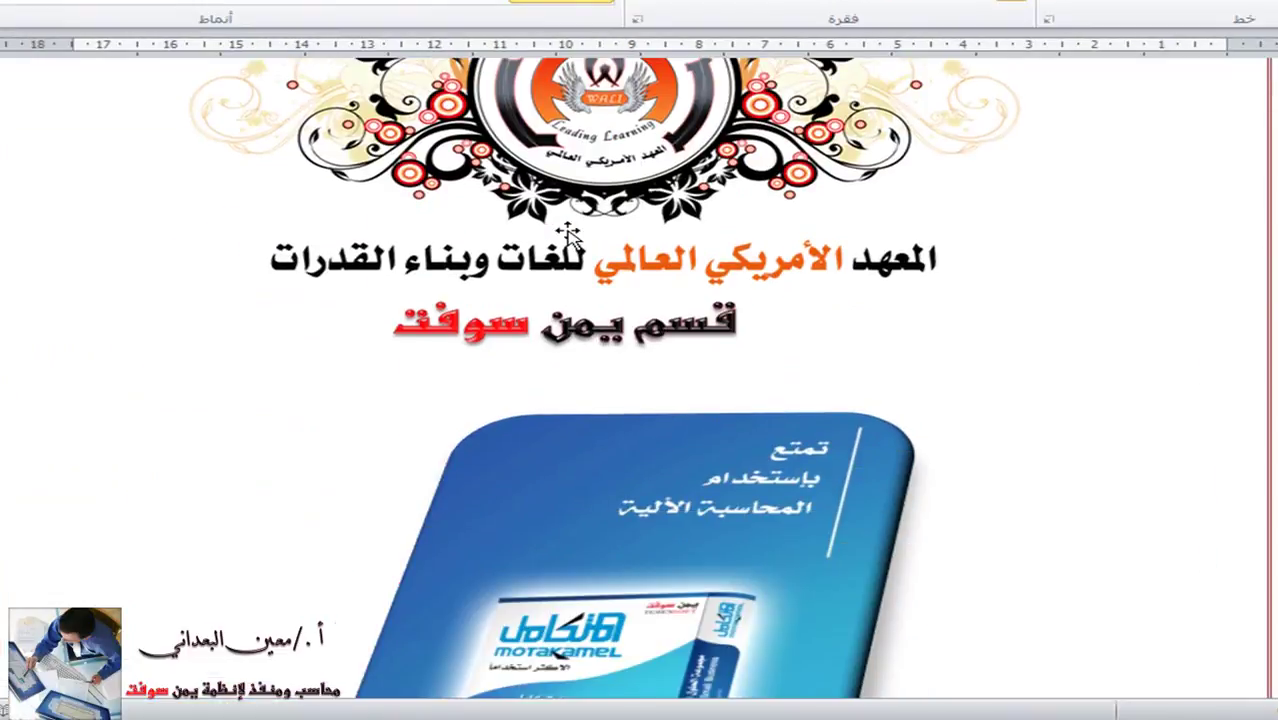
pyautogui.scroll(-5, 568, 234)
pyautogui.scroll(-12, 568, 234)
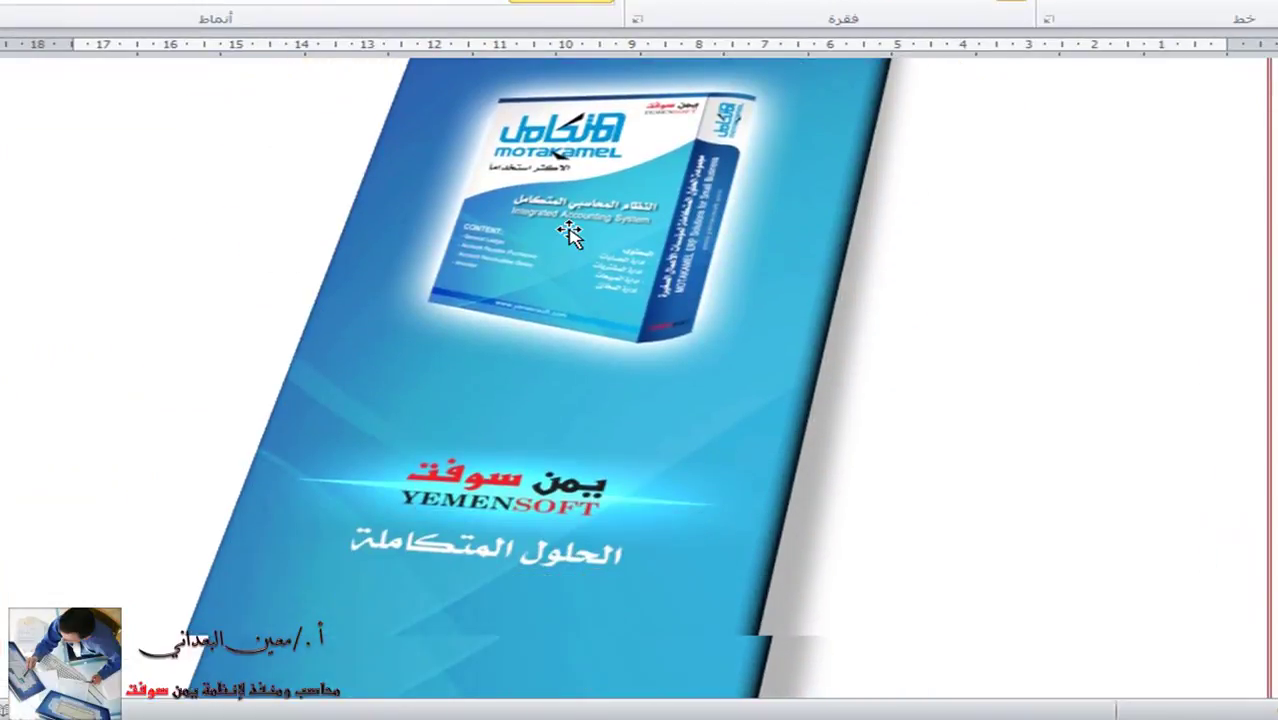
pyautogui.scroll(-15, 568, 234)
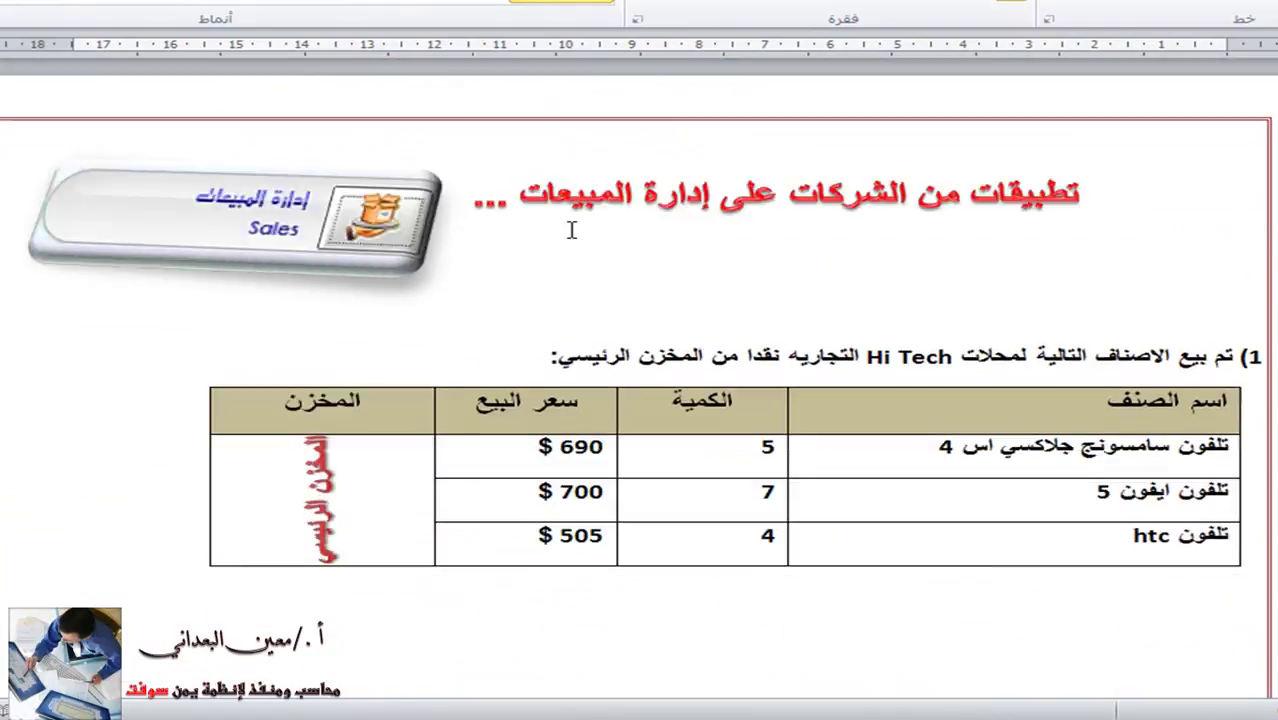
pyautogui.scroll(-4, 571, 232)
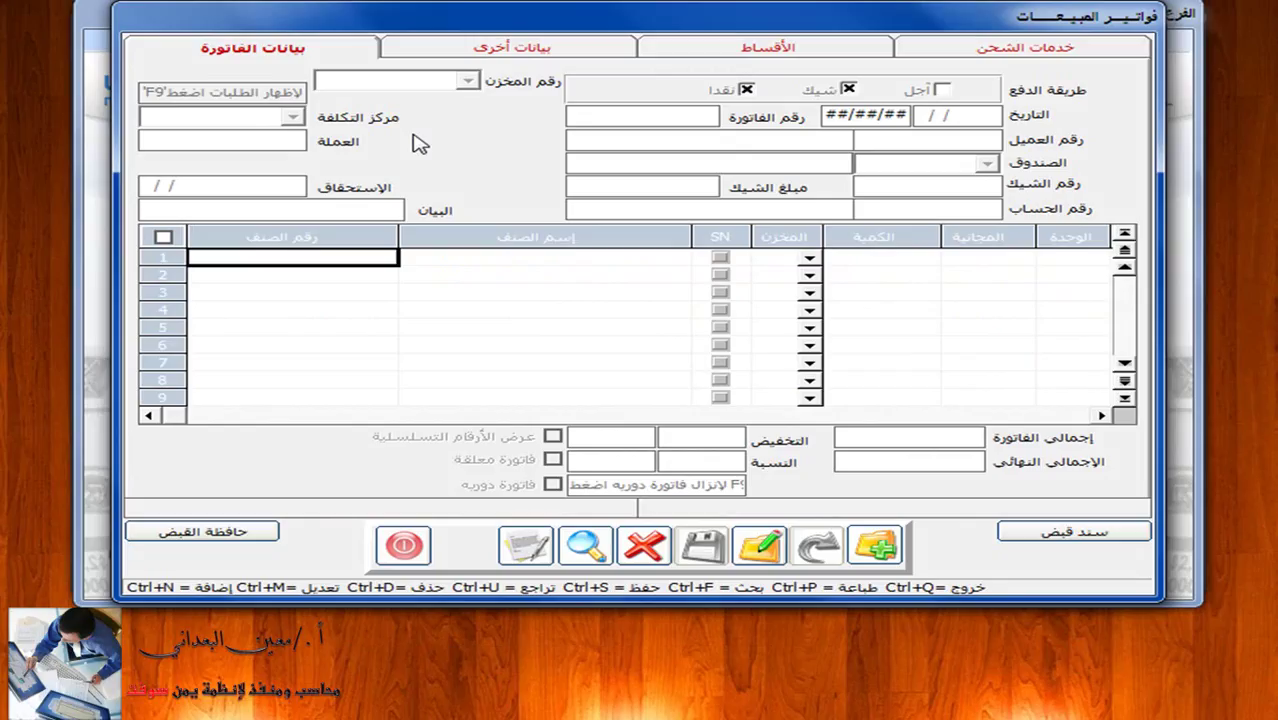
# Create cash invoice 3 for Technology Modern from warehouse 1, dollar cash box 2, with a description
pyautogui.click(876, 546)
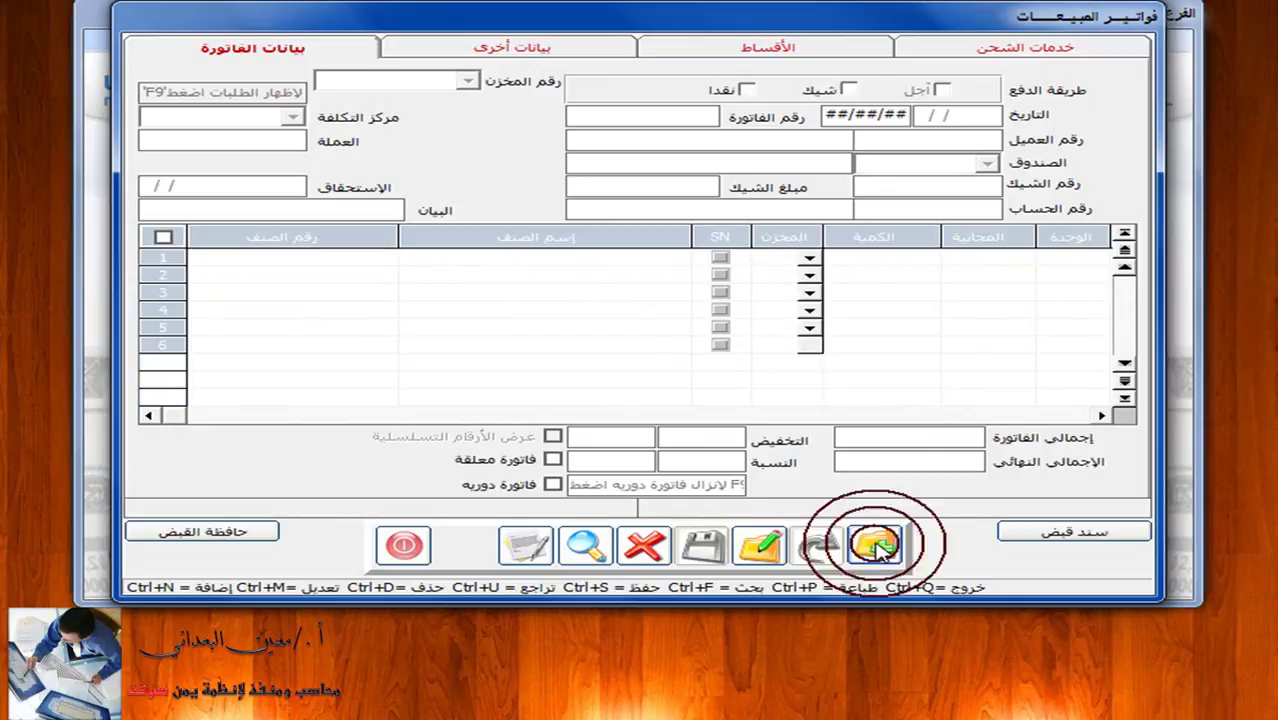
pyautogui.click(747, 90)
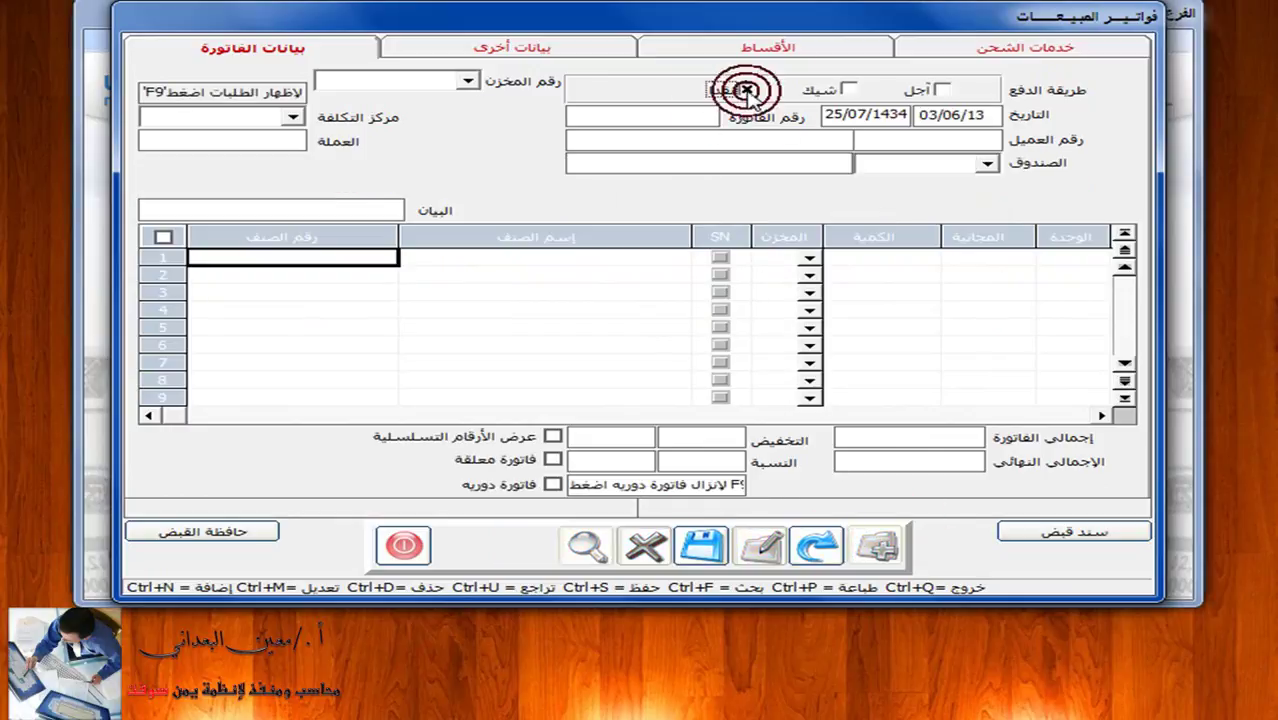
pyautogui.click(471, 85)
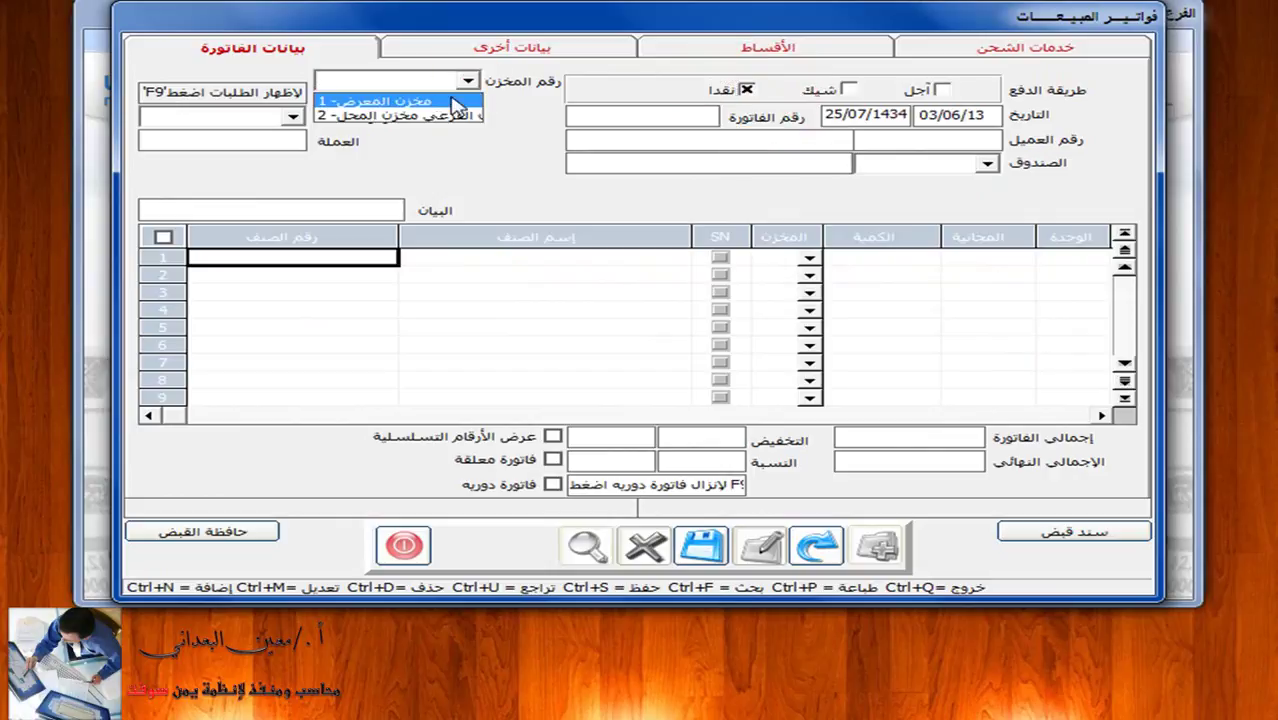
pyautogui.click(433, 102)
pyautogui.click(658, 117)
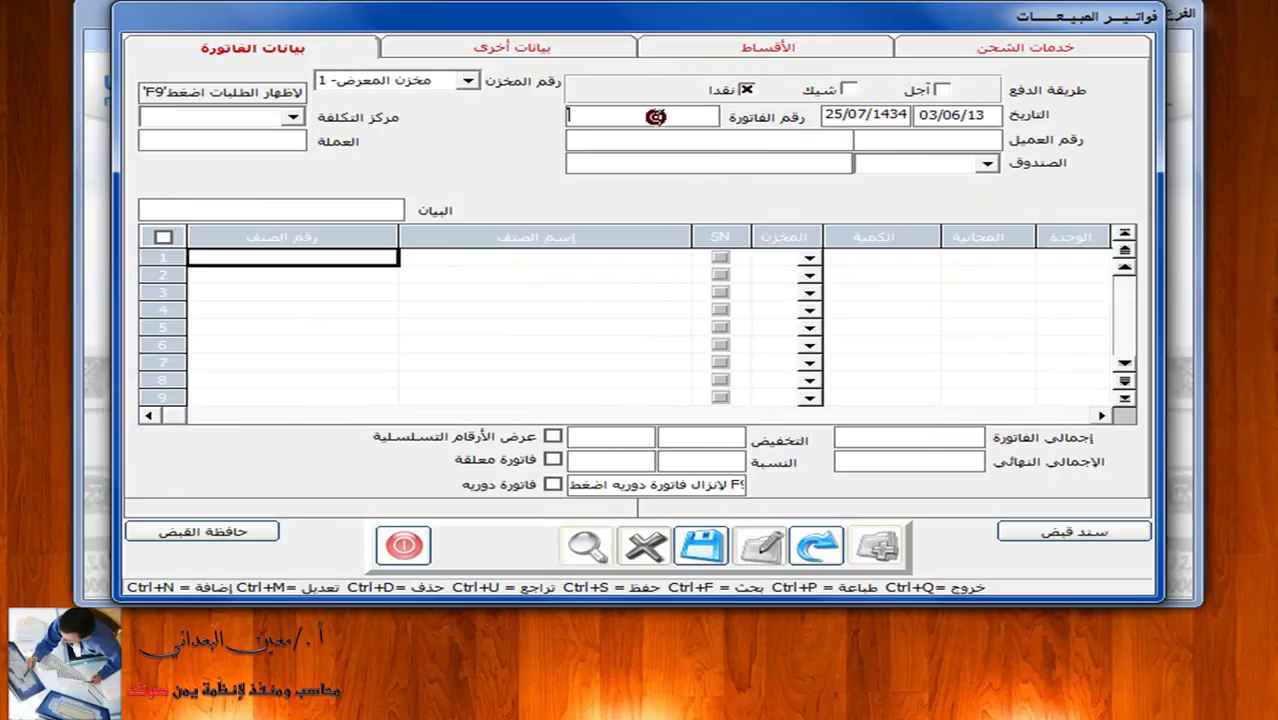
pyautogui.click(736, 145)
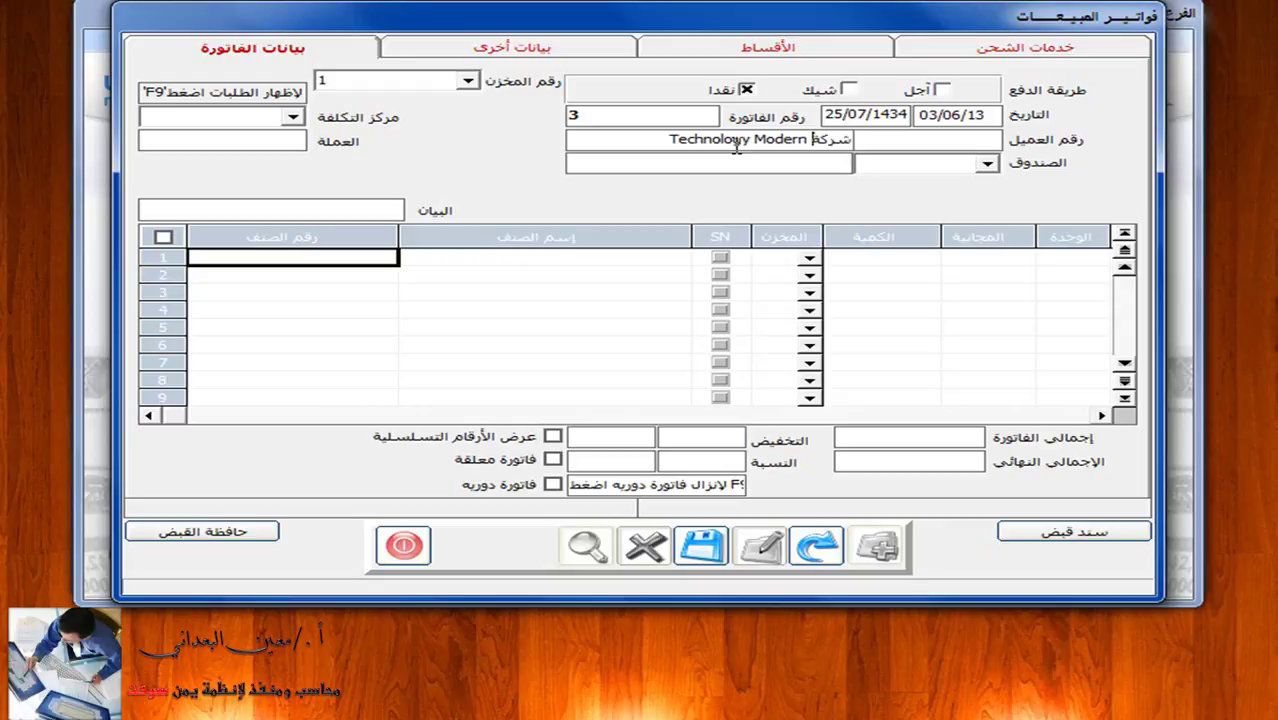
pyautogui.click(993, 166)
pyautogui.click(980, 196)
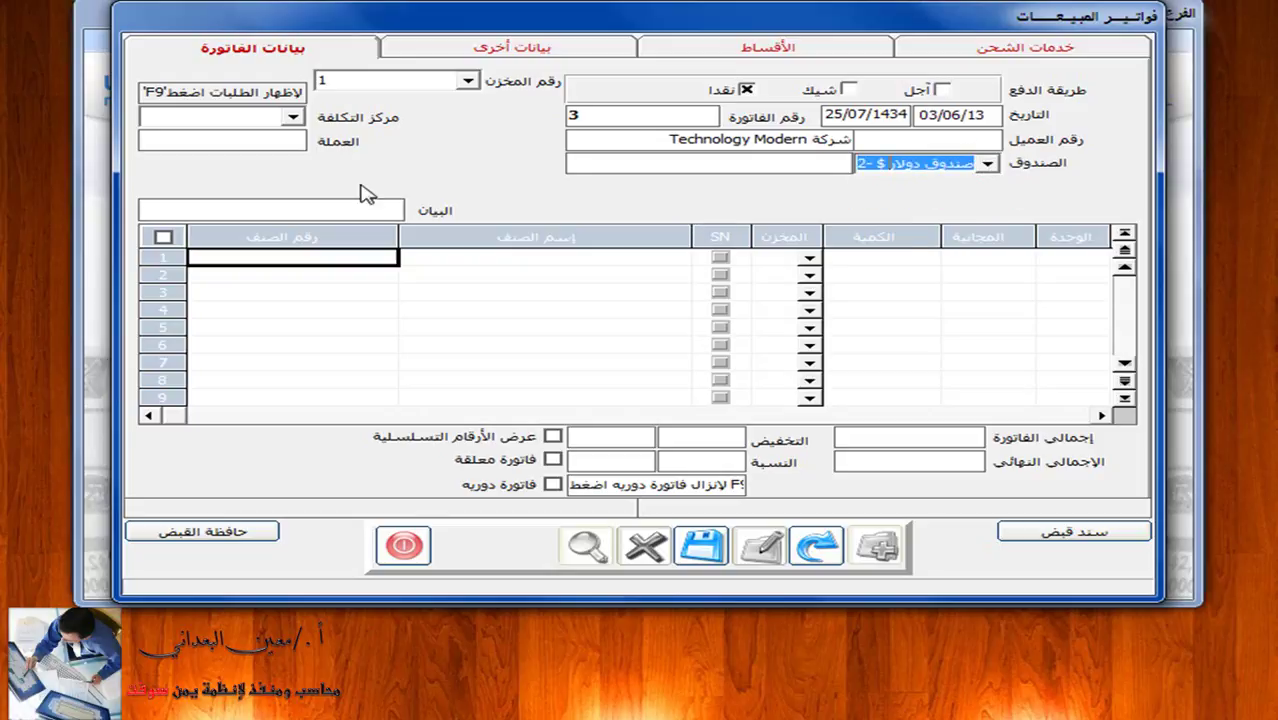
pyautogui.press('Return')
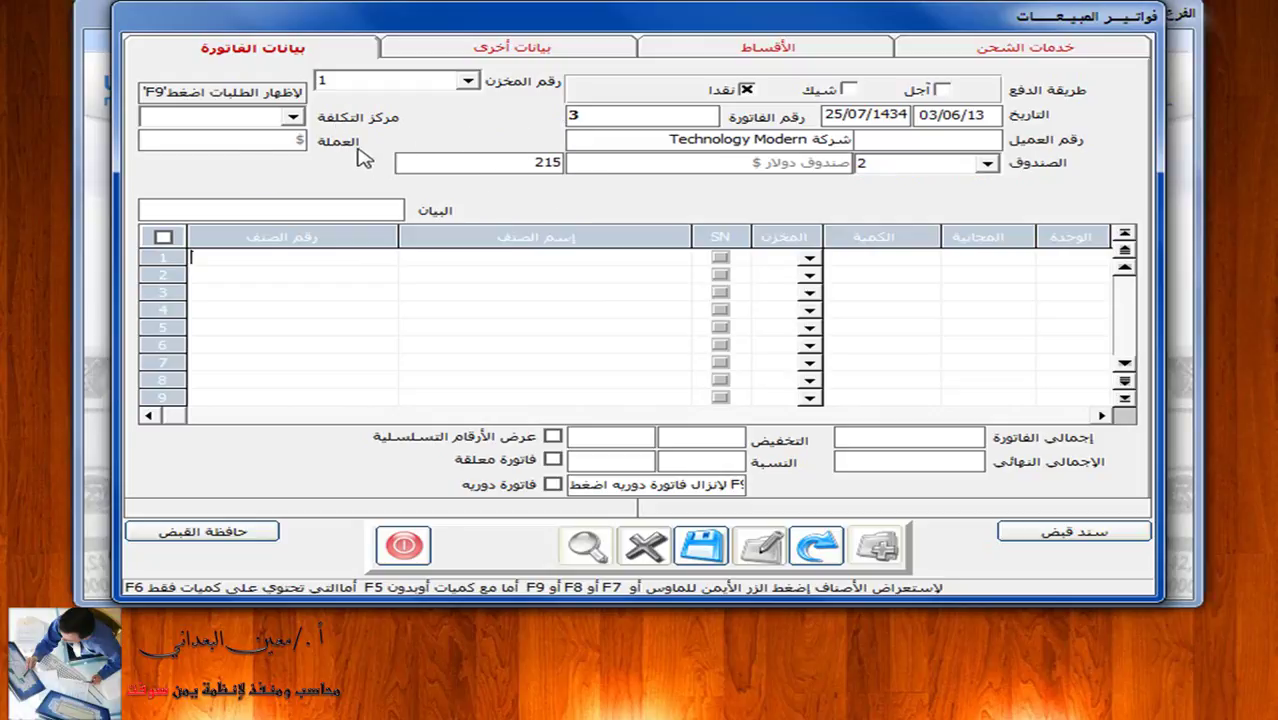
pyautogui.click(381, 210)
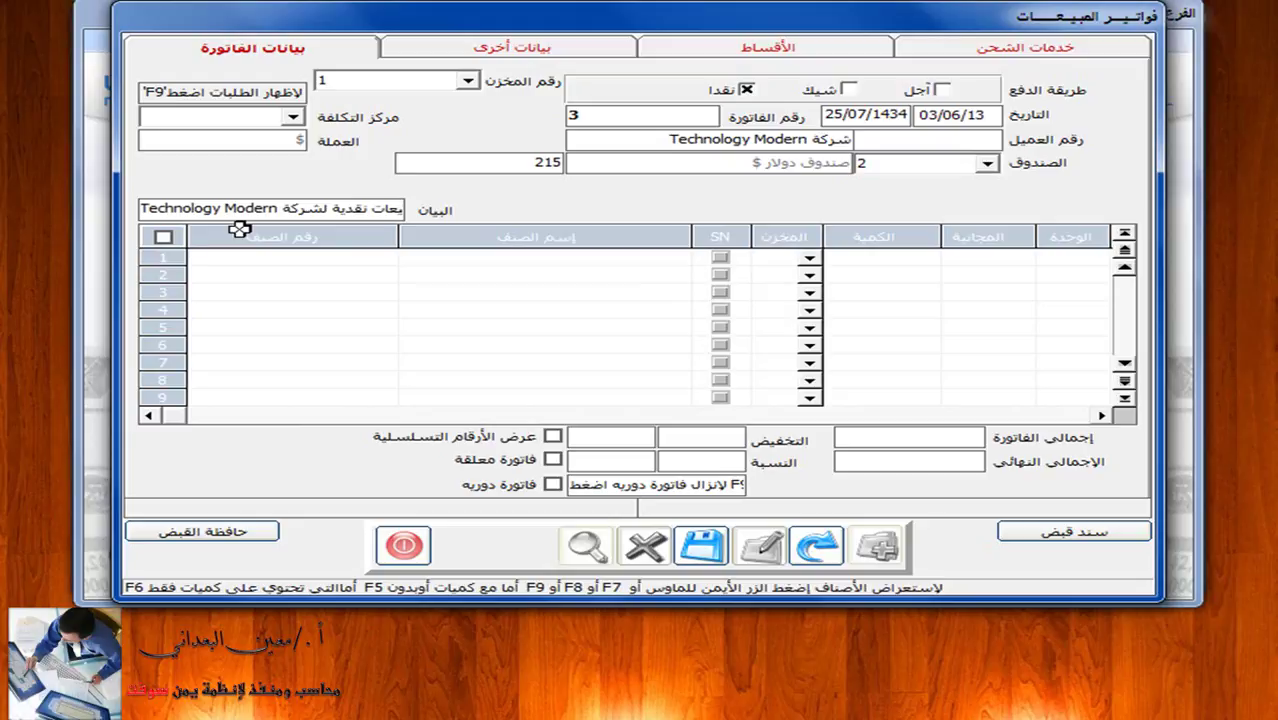
pyautogui.click(427, 254)
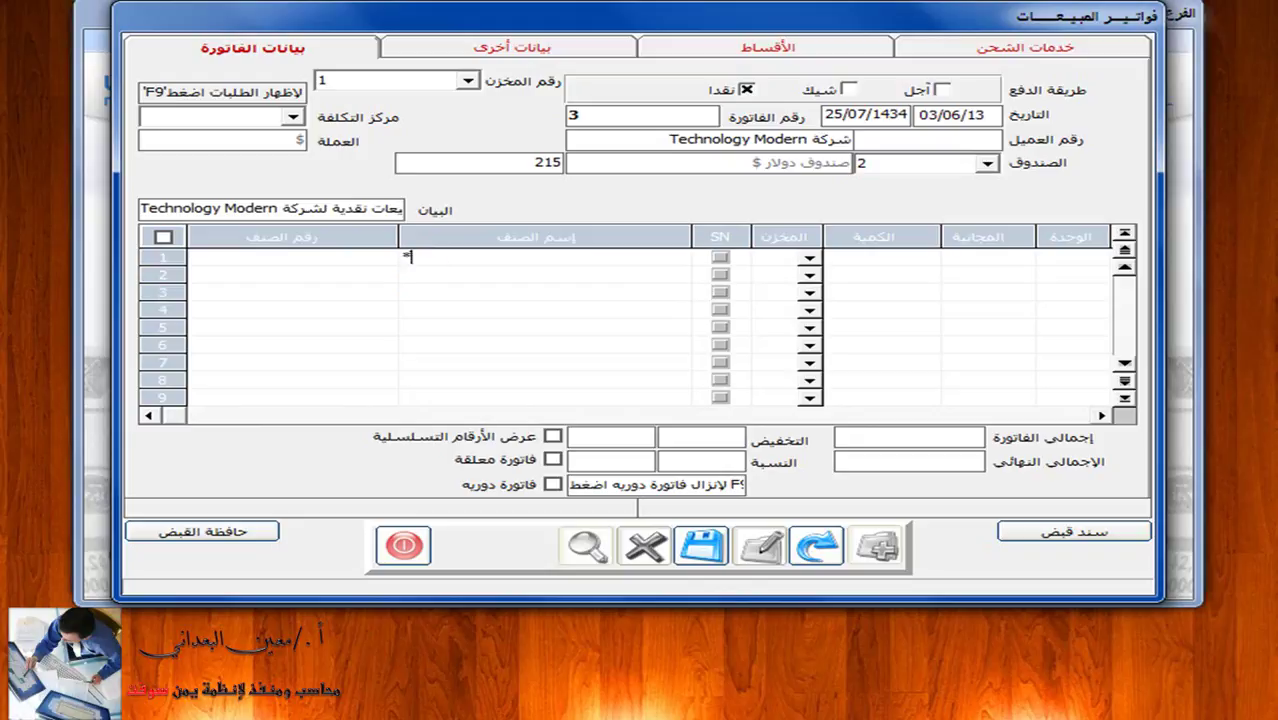
# Put Samsung Galaxy 3 (001-001) on line 1: 10 units, 2 free, price 450, total 4500.00
pyautogui.write('*سامسونج')
pyautogui.press('Return')
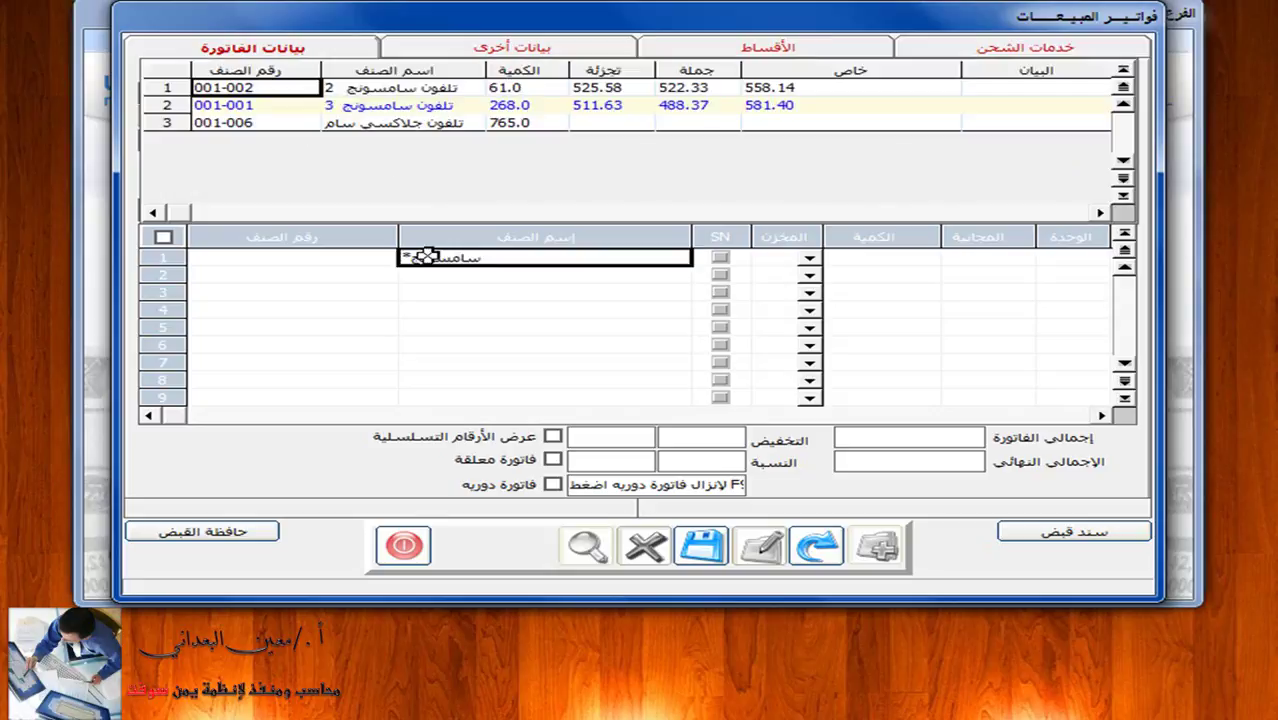
pyautogui.click(478, 65)
pyautogui.moveTo(484, 66); pyautogui.dragTo(595, 90)
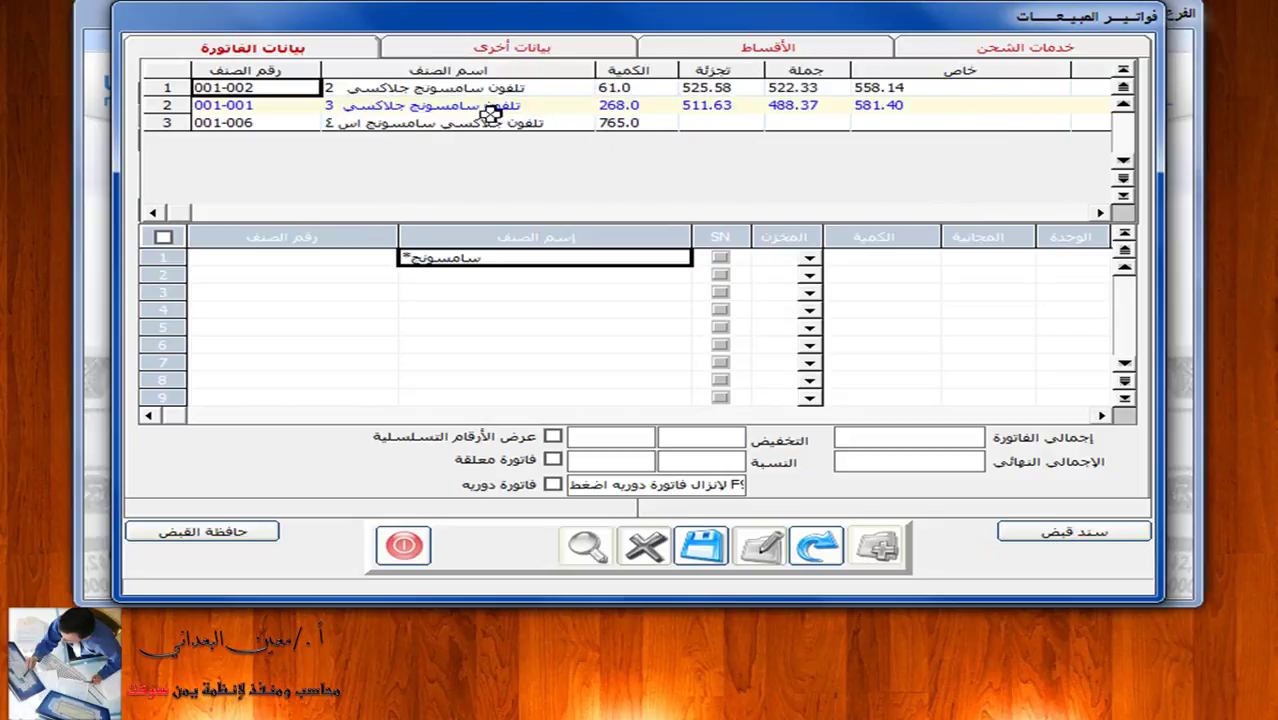
pyautogui.doubleClick(413, 106)
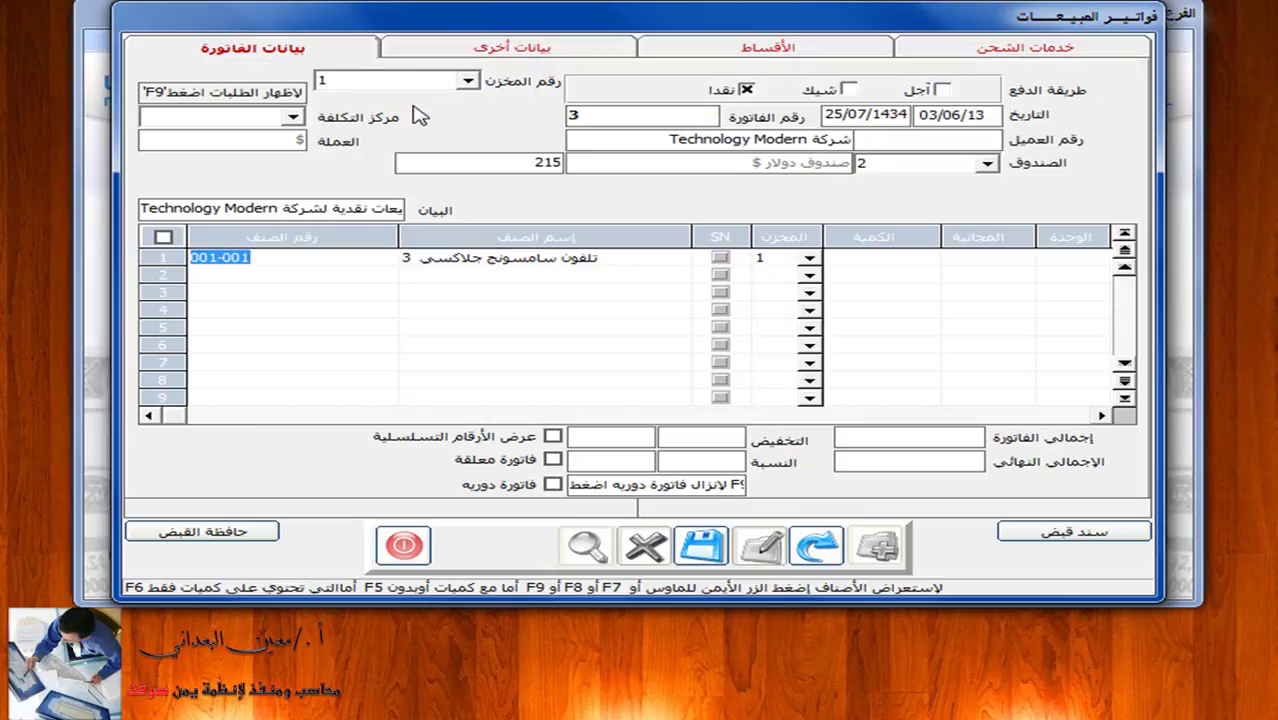
pyautogui.press('Return')
pyautogui.press('Return')
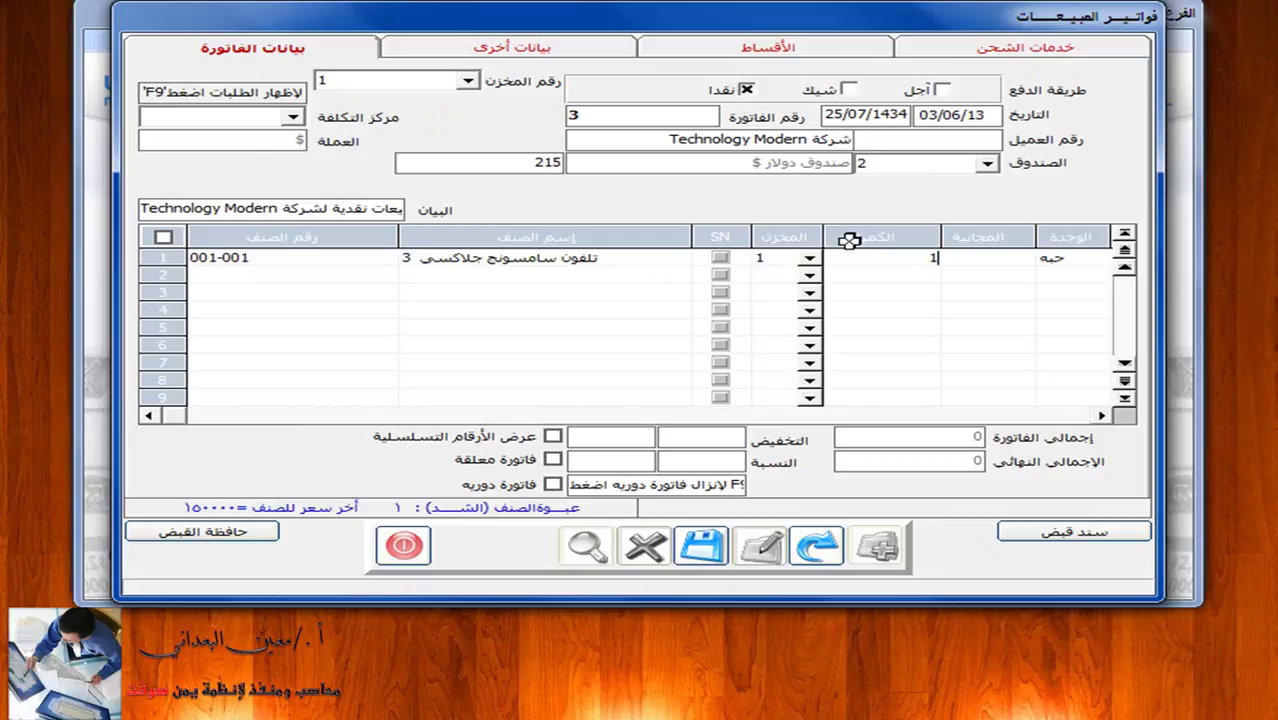
pyautogui.press('Return')
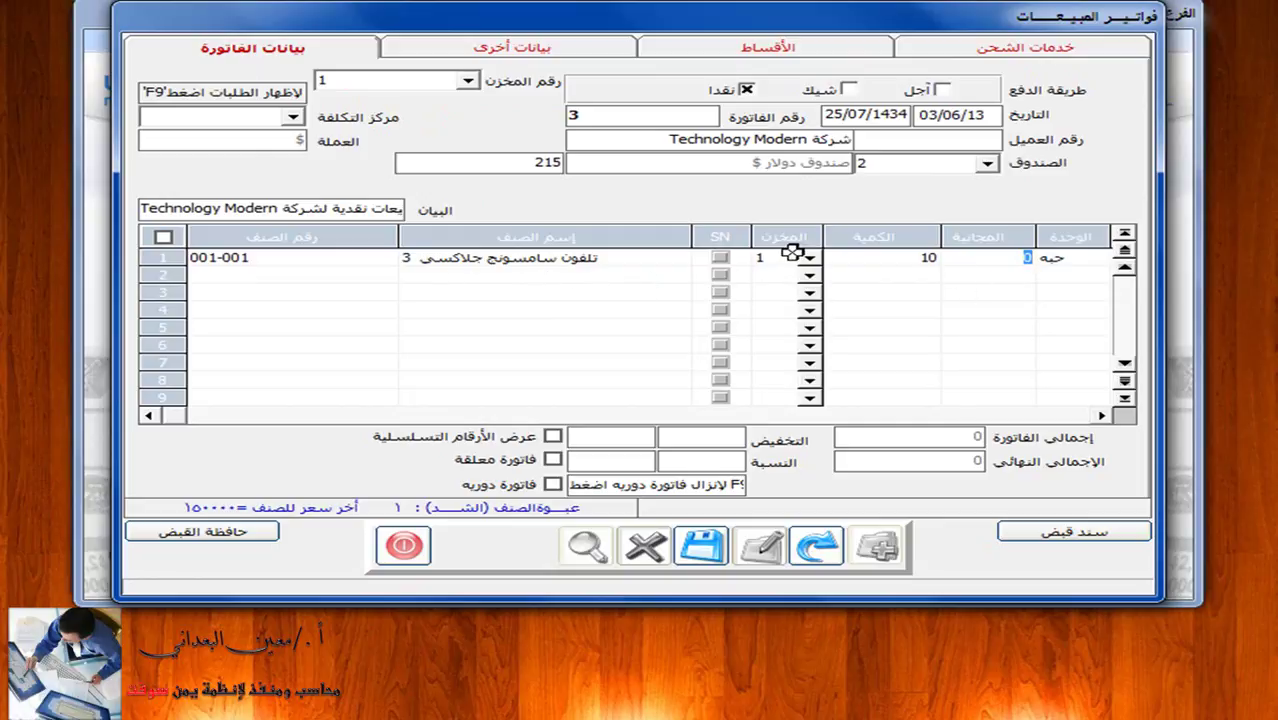
pyautogui.press('Return')
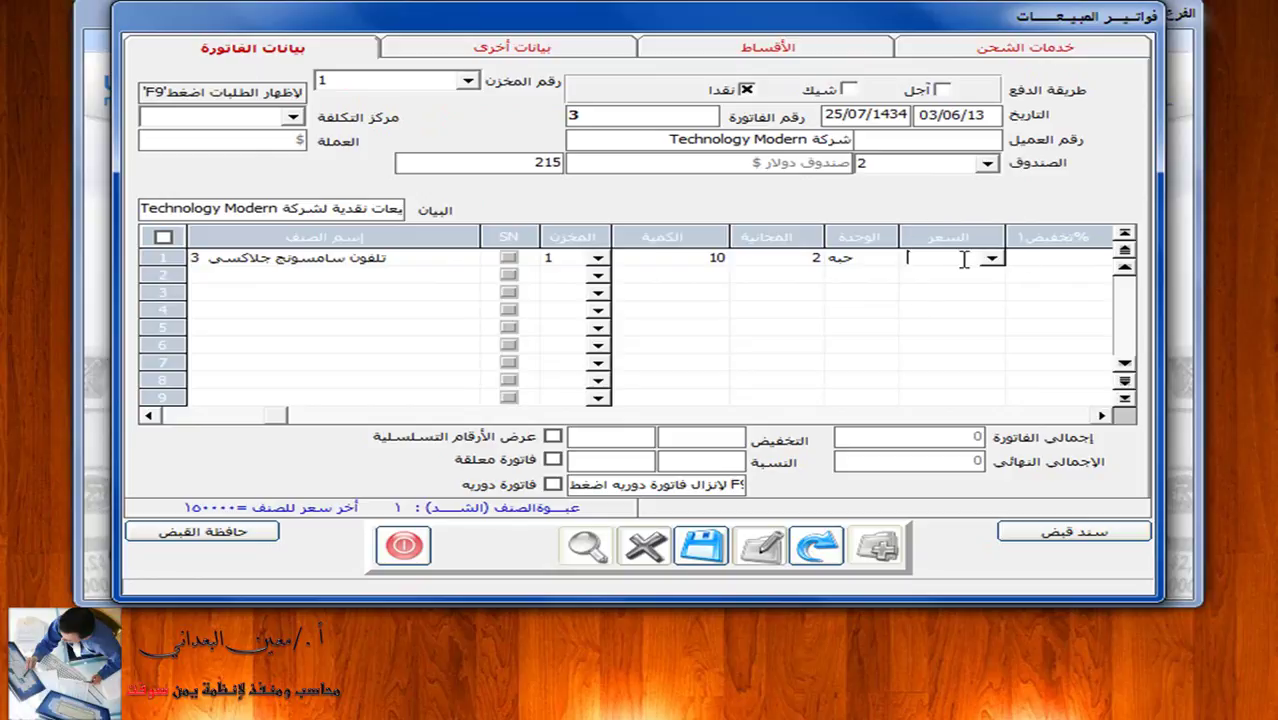
pyautogui.write('450')
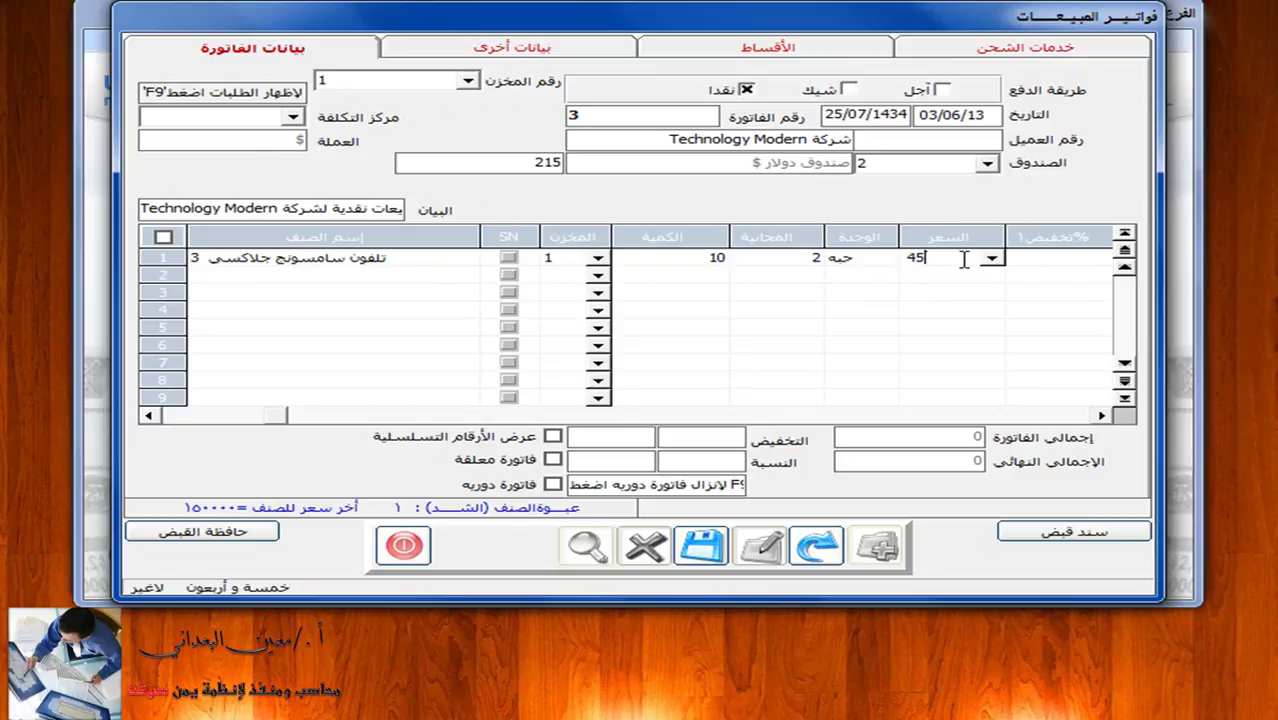
pyautogui.press('Return')
pyautogui.press('Return')
pyautogui.press('Return')
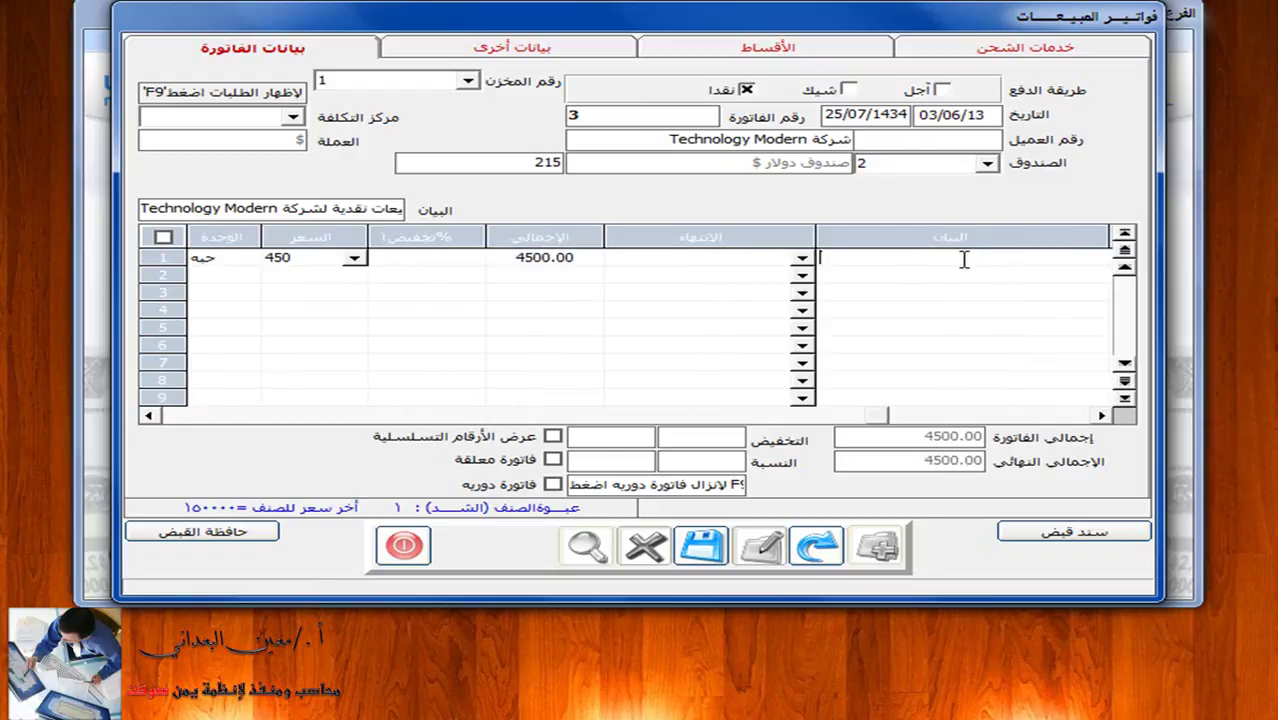
pyautogui.press('Return')
pyautogui.press('Return')
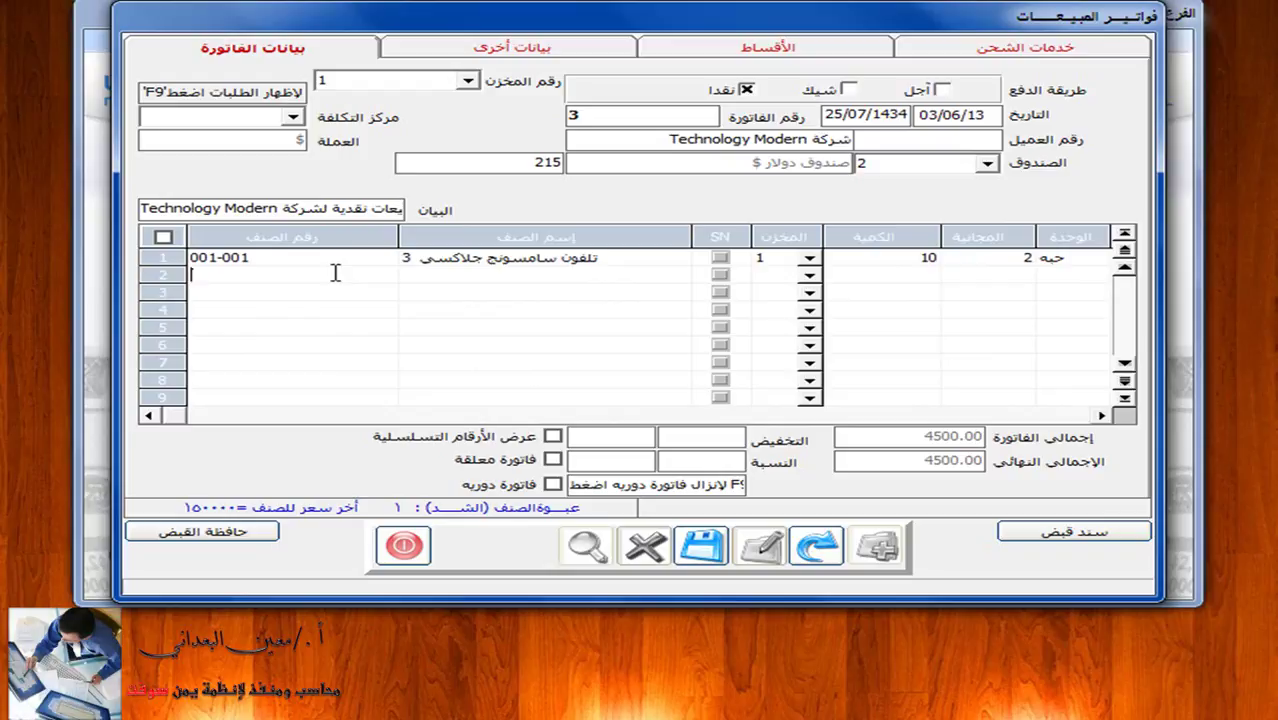
# Add the htc phone (001-004) on row 2 with quantity 3 at price 430
pyautogui.write('001-')
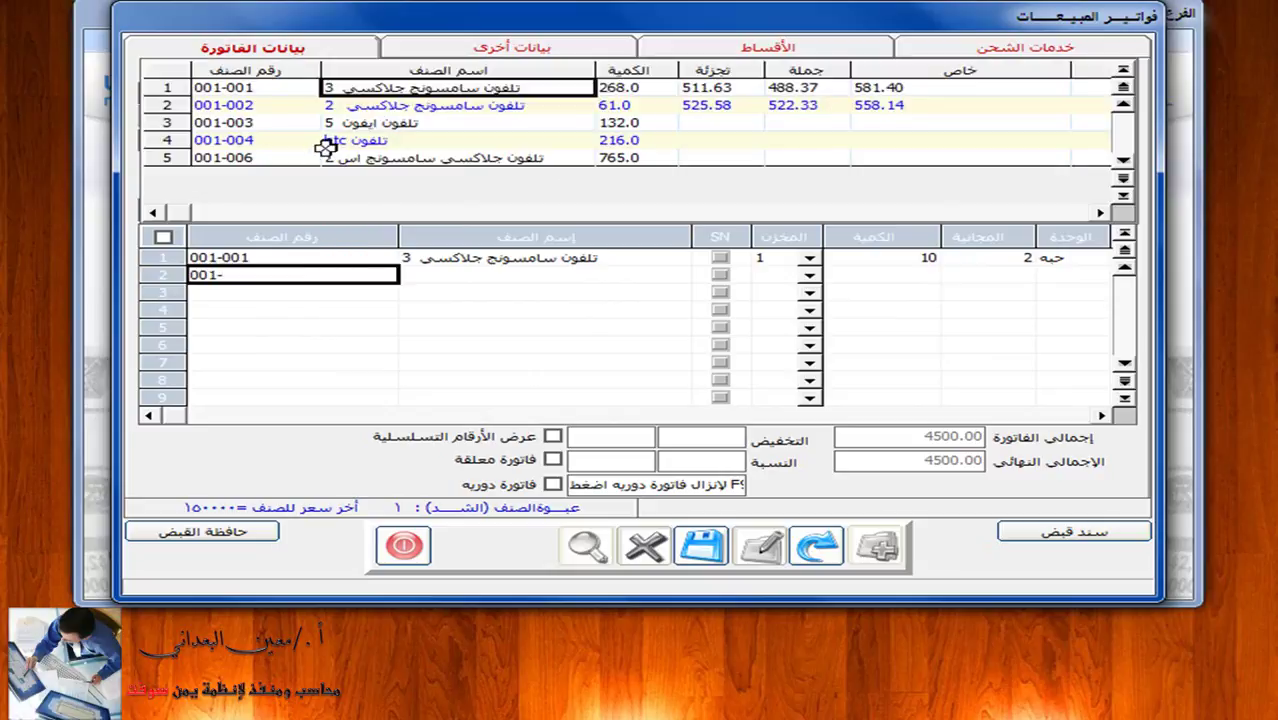
pyautogui.doubleClick(375, 140)
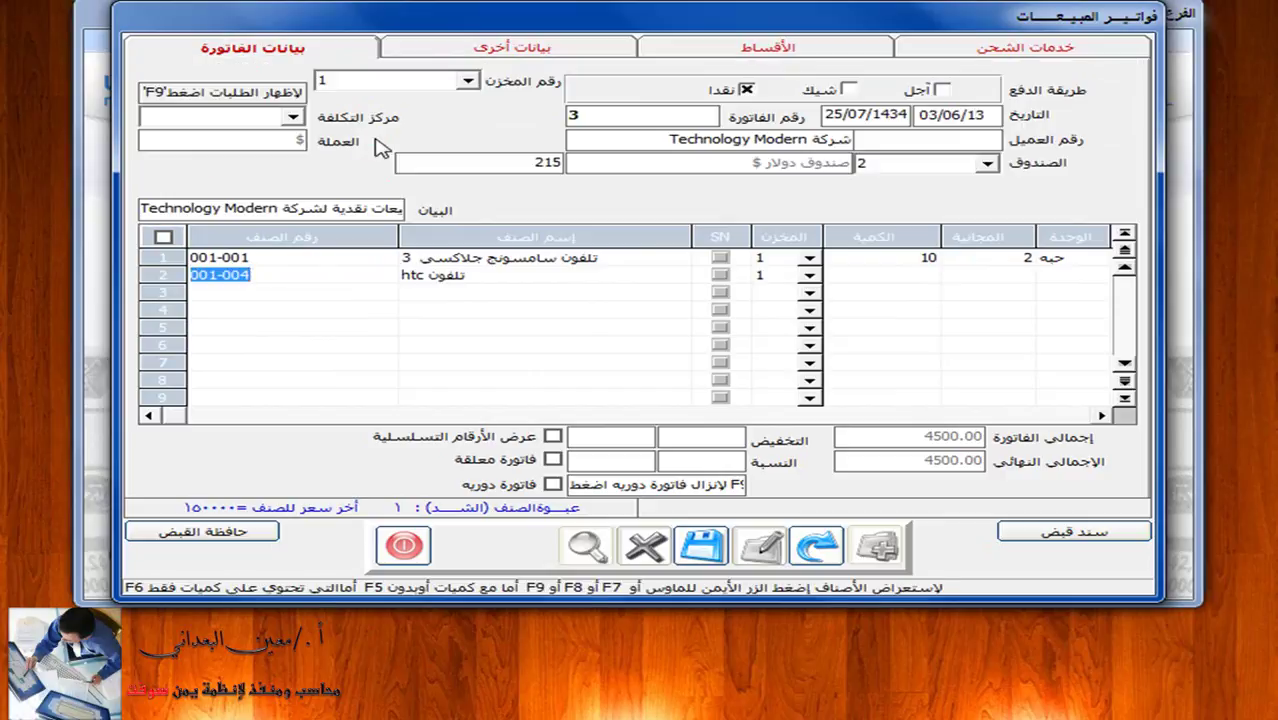
pyautogui.press('Return')
pyautogui.press('Return')
pyautogui.press('Return')
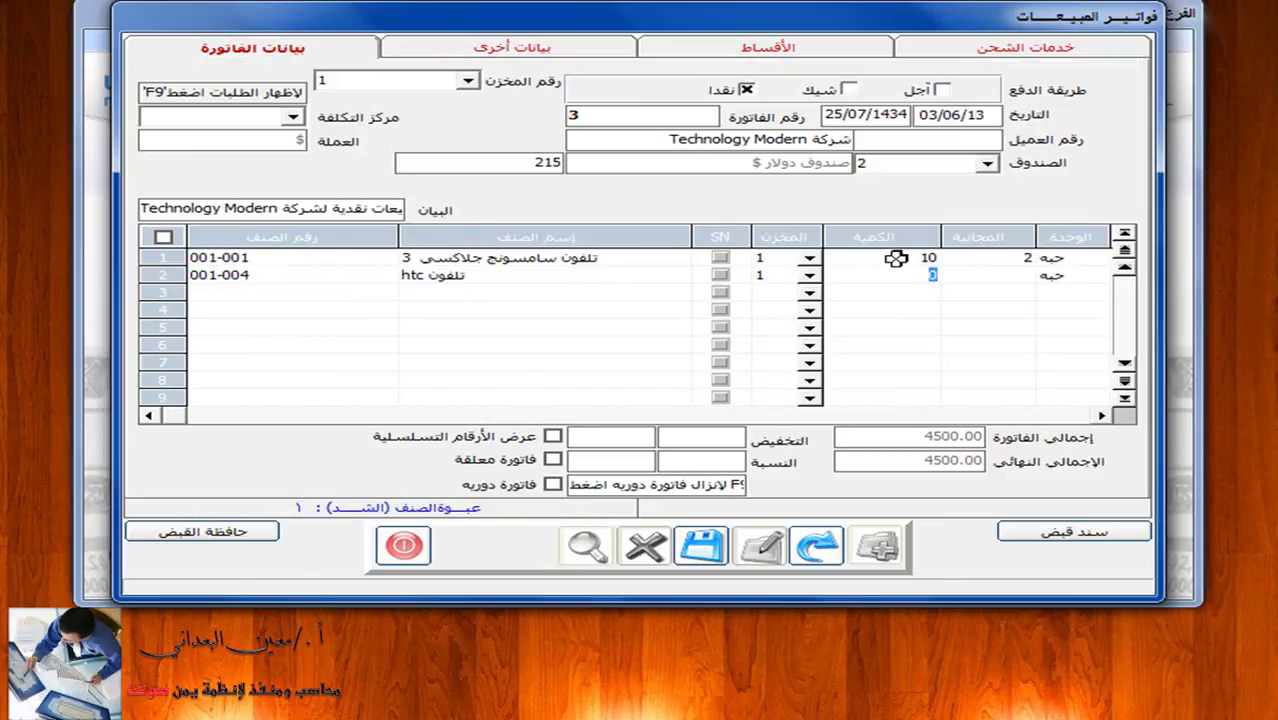
pyautogui.write('3')
pyautogui.press('Return')
pyautogui.press('Return')
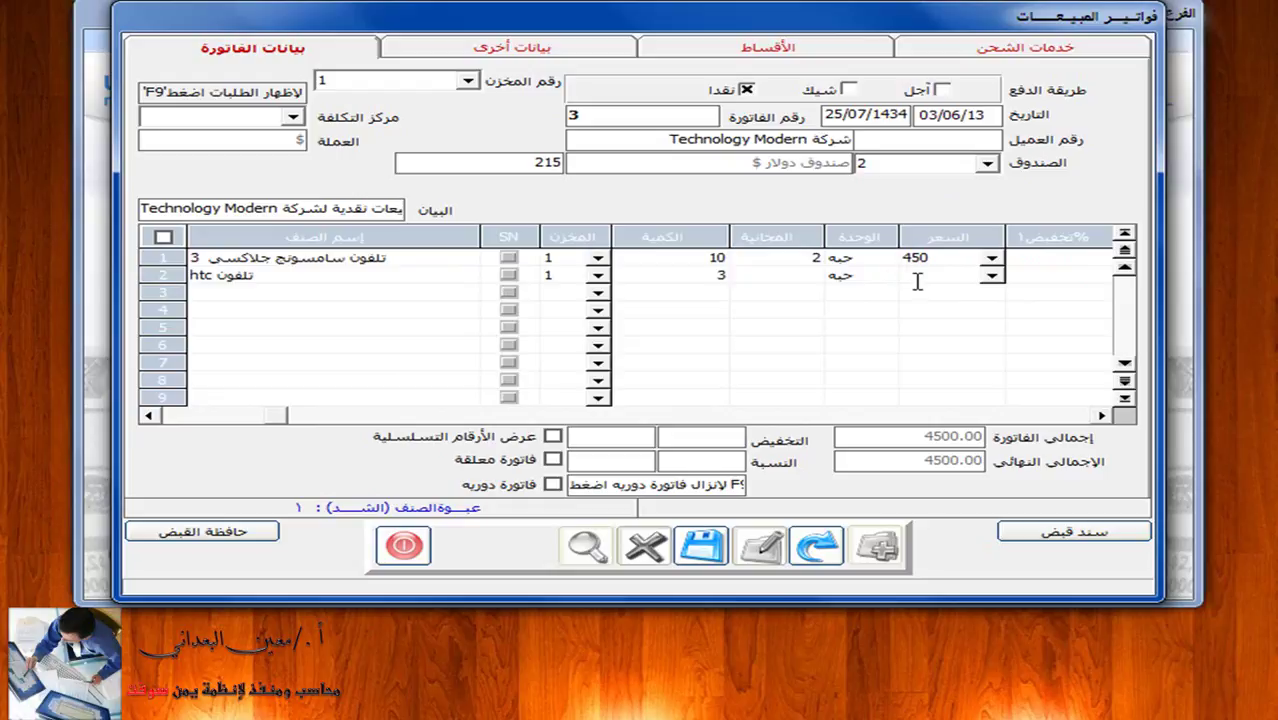
pyautogui.write('43')
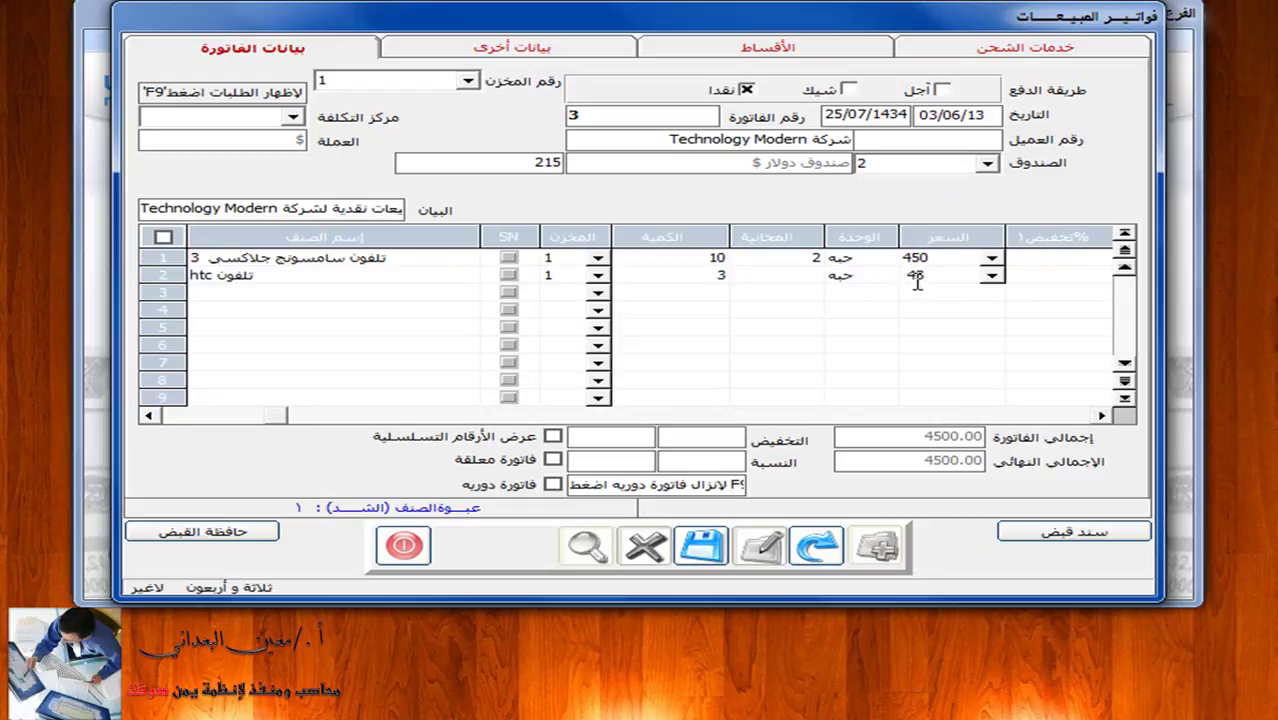
pyautogui.write('0')
pyautogui.press('Return')
pyautogui.press('Return')
pyautogui.press('Return')
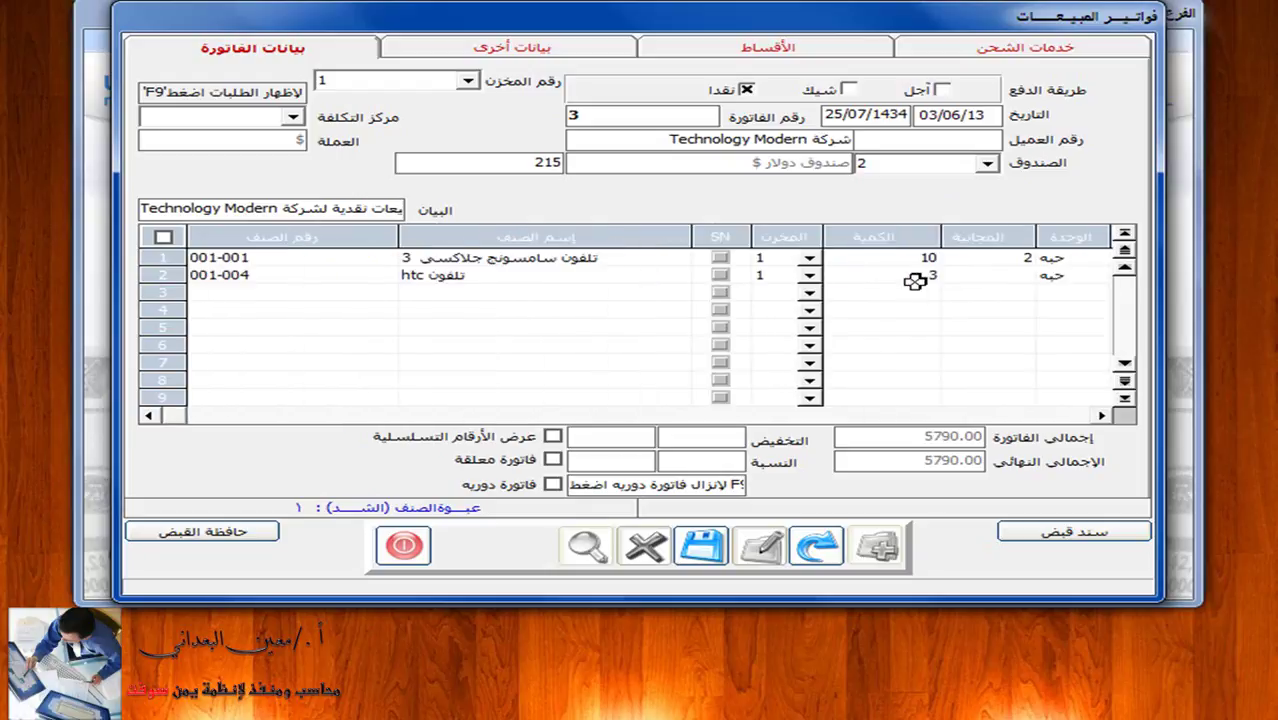
pyautogui.write('0')
# Add Samsung Galaxy 2 (001-002) on row 3, 1 unit at 300, no discount
pyautogui.press('Return')
pyautogui.press('Return')
pyautogui.press('Return')
pyautogui.press('Return')
pyautogui.write('1')
pyautogui.press('Return')
pyautogui.press('Return')
pyautogui.press('Return')
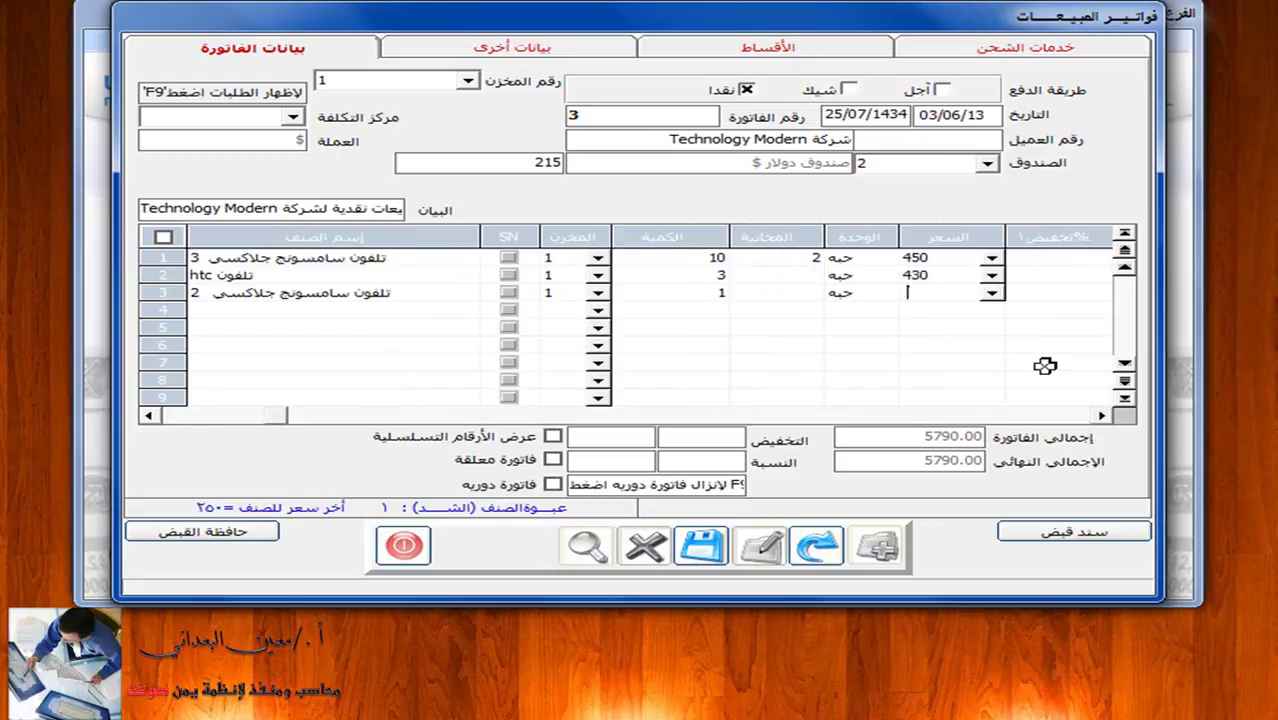
pyautogui.write('300')
pyautogui.press('Return')
pyautogui.press('Return')
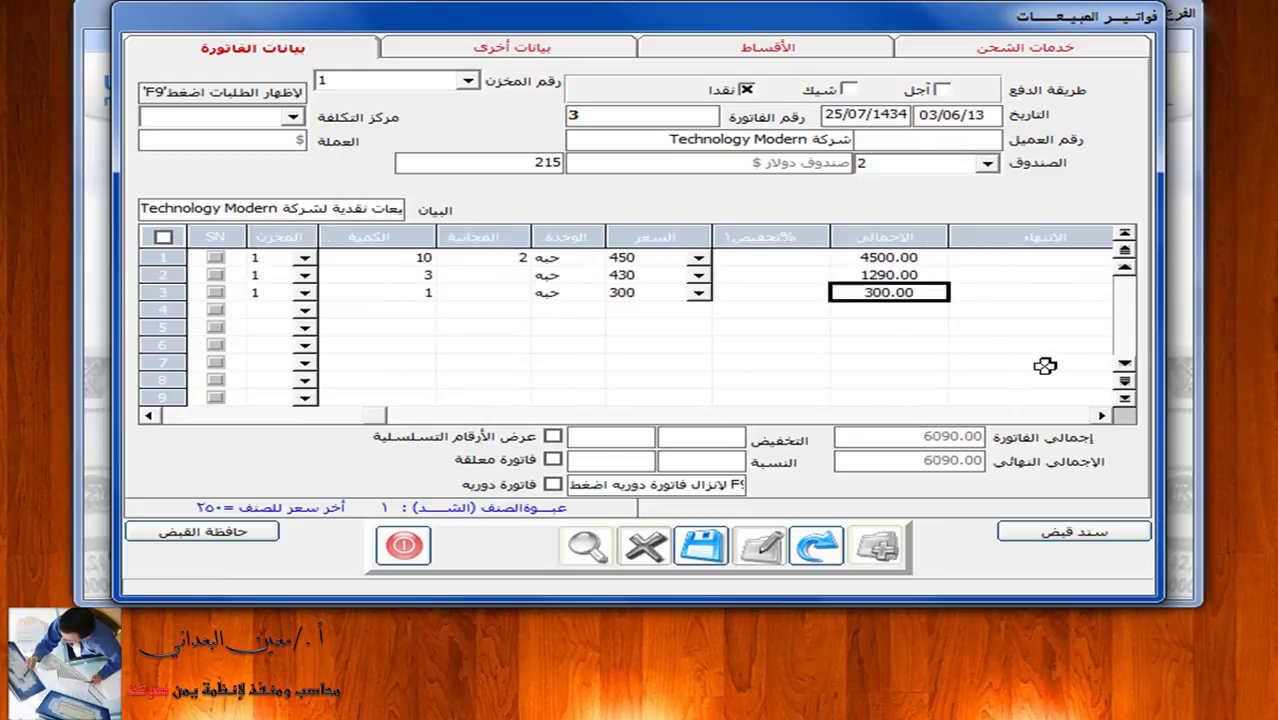
pyautogui.press('Return')
pyautogui.press('Return')
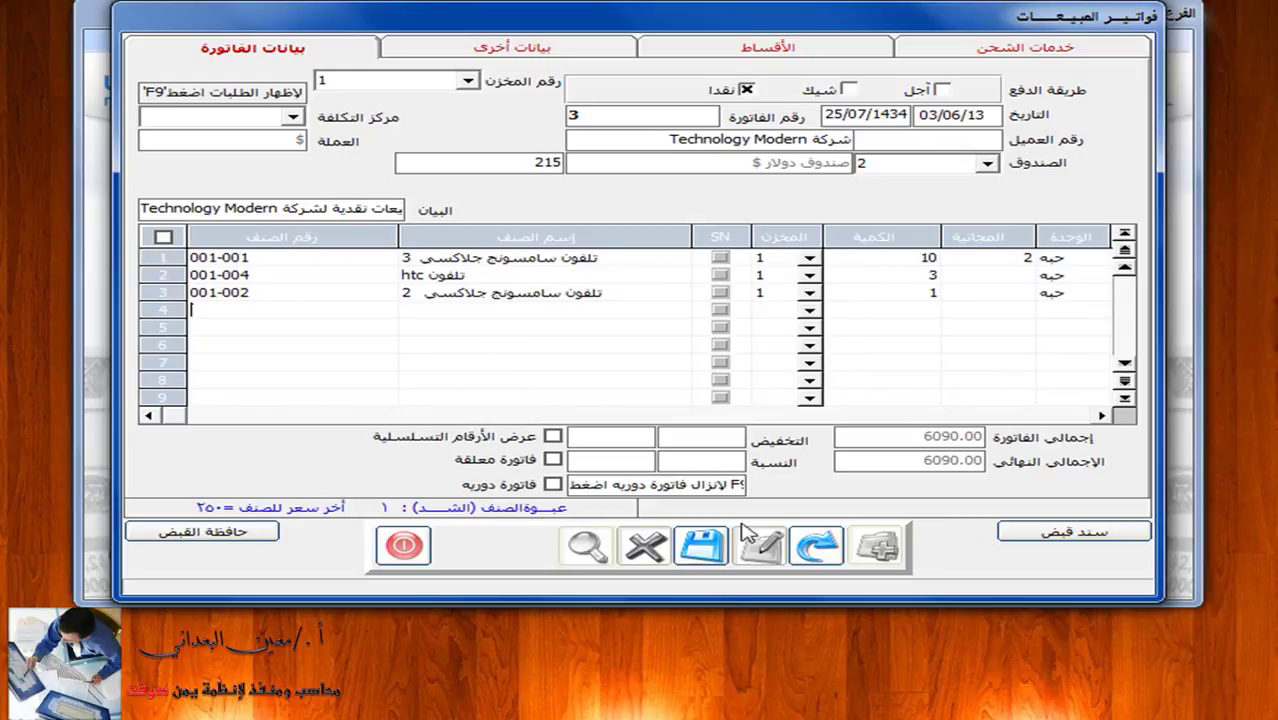
# Save invoice 3 at 6090.00, decline direct printing, and close the sales invoice form
pyautogui.click(715, 560)
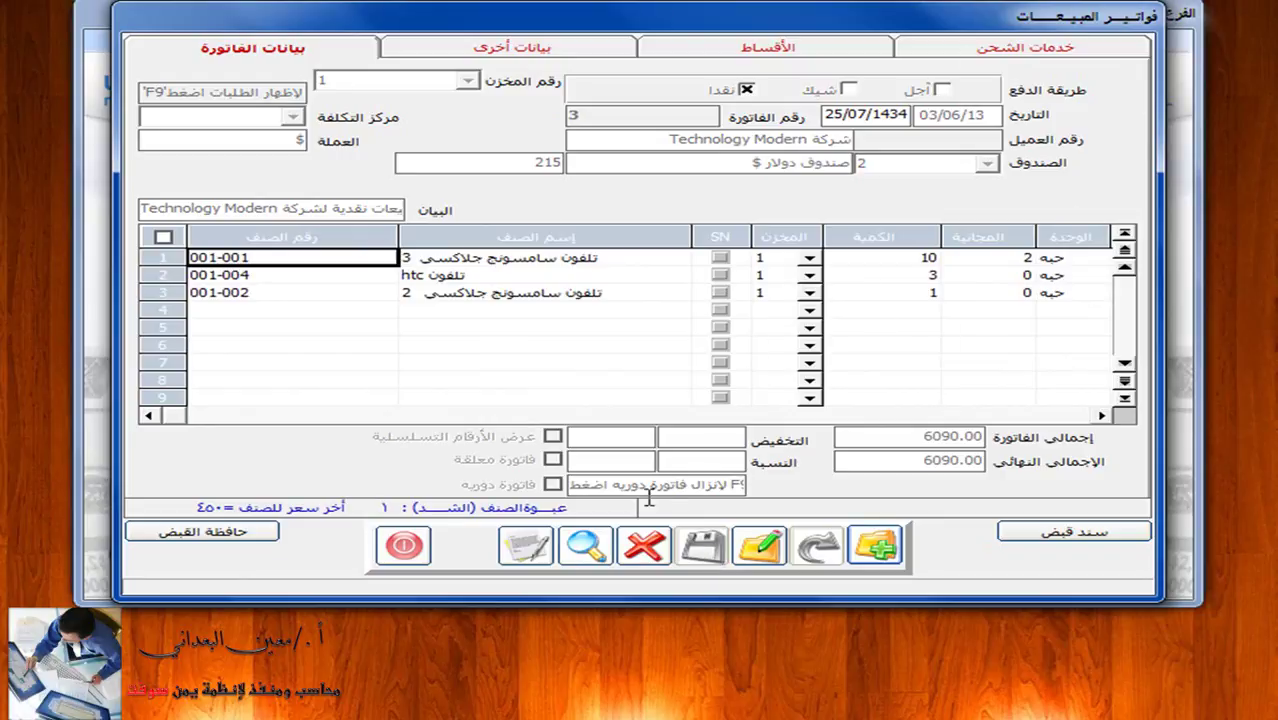
pyautogui.click(532, 548)
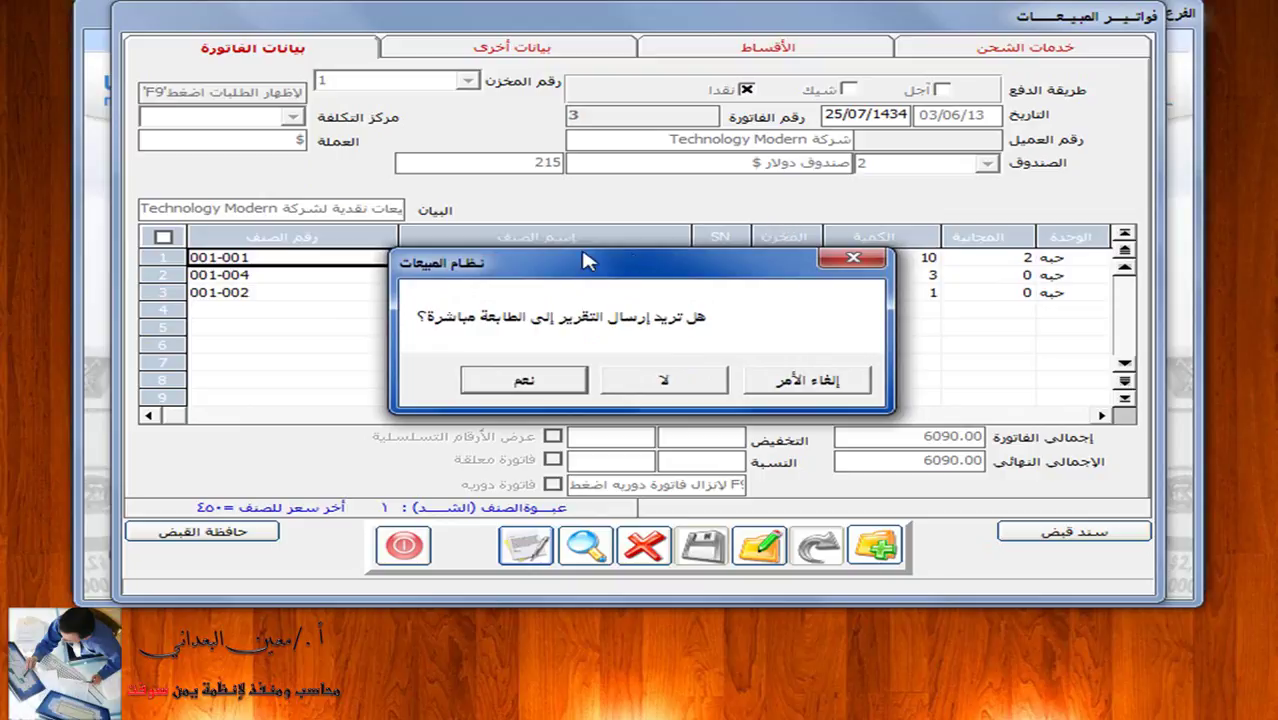
pyautogui.click(698, 388)
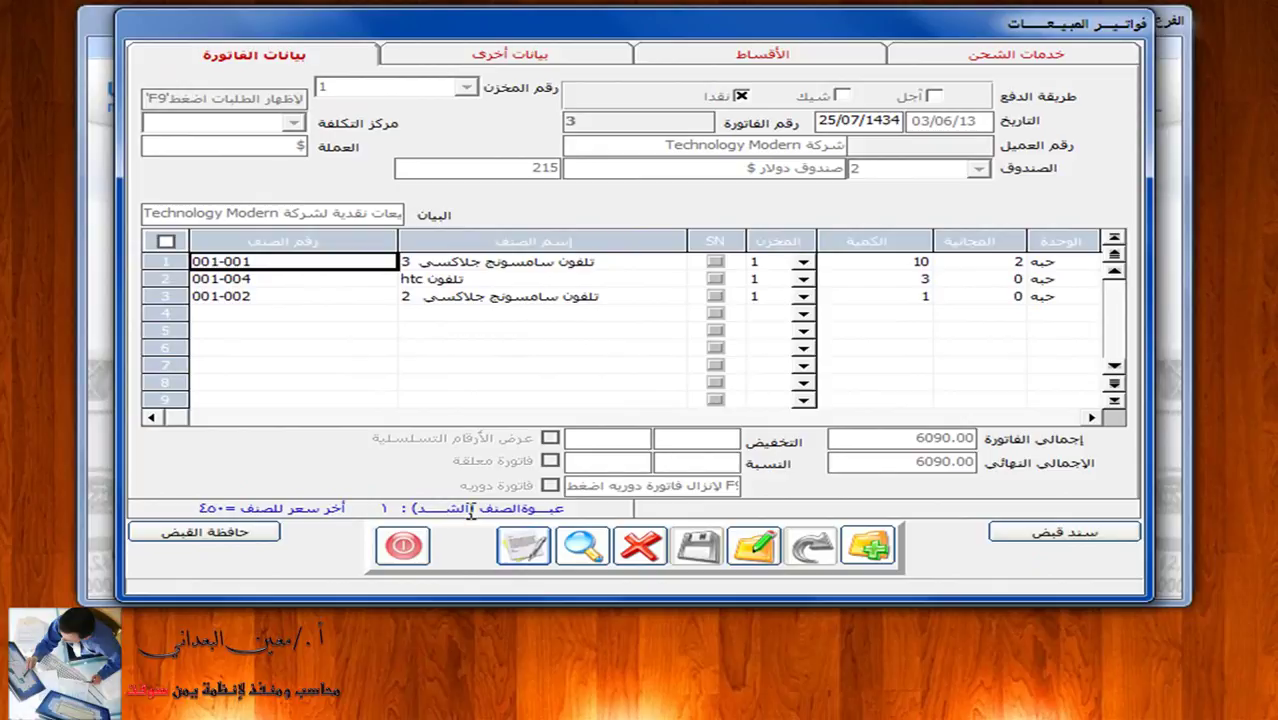
pyautogui.click(410, 548)
pyautogui.click(446, 49)
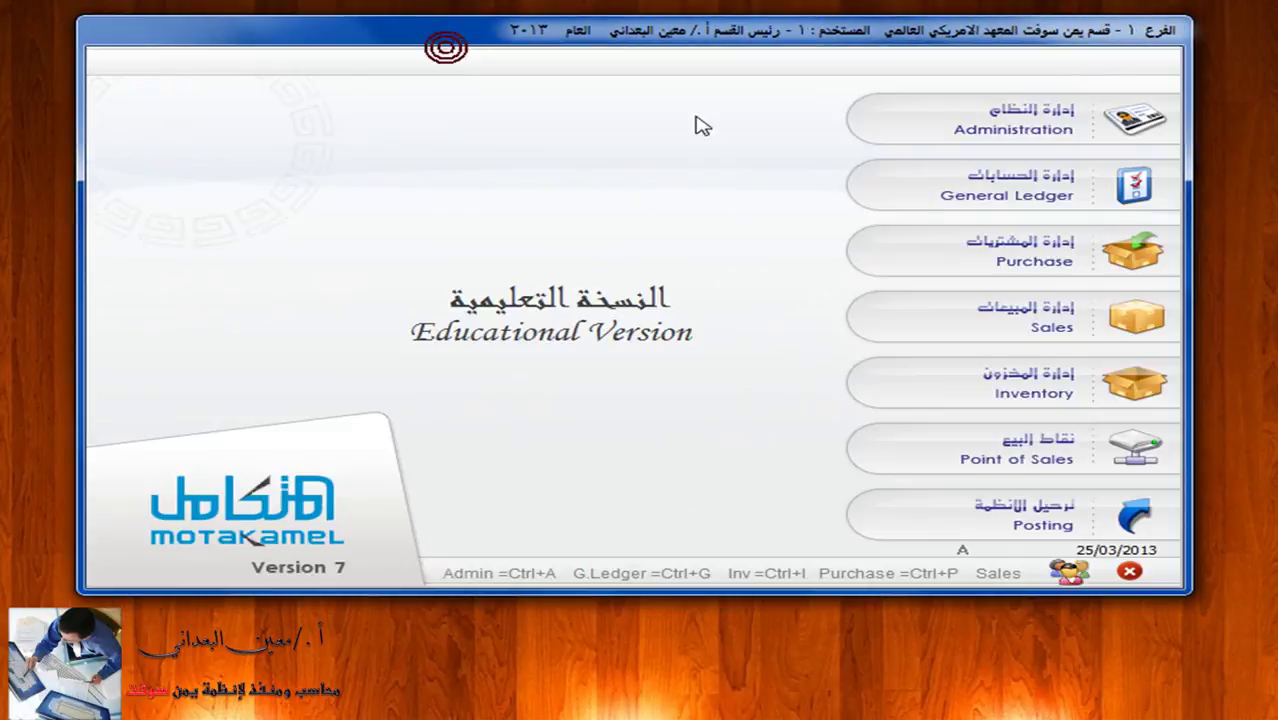
# Post cash invoice 3 (03/06/2013) by invoice, after ticking it and reviewing its three phone lines
pyautogui.click(1133, 183)
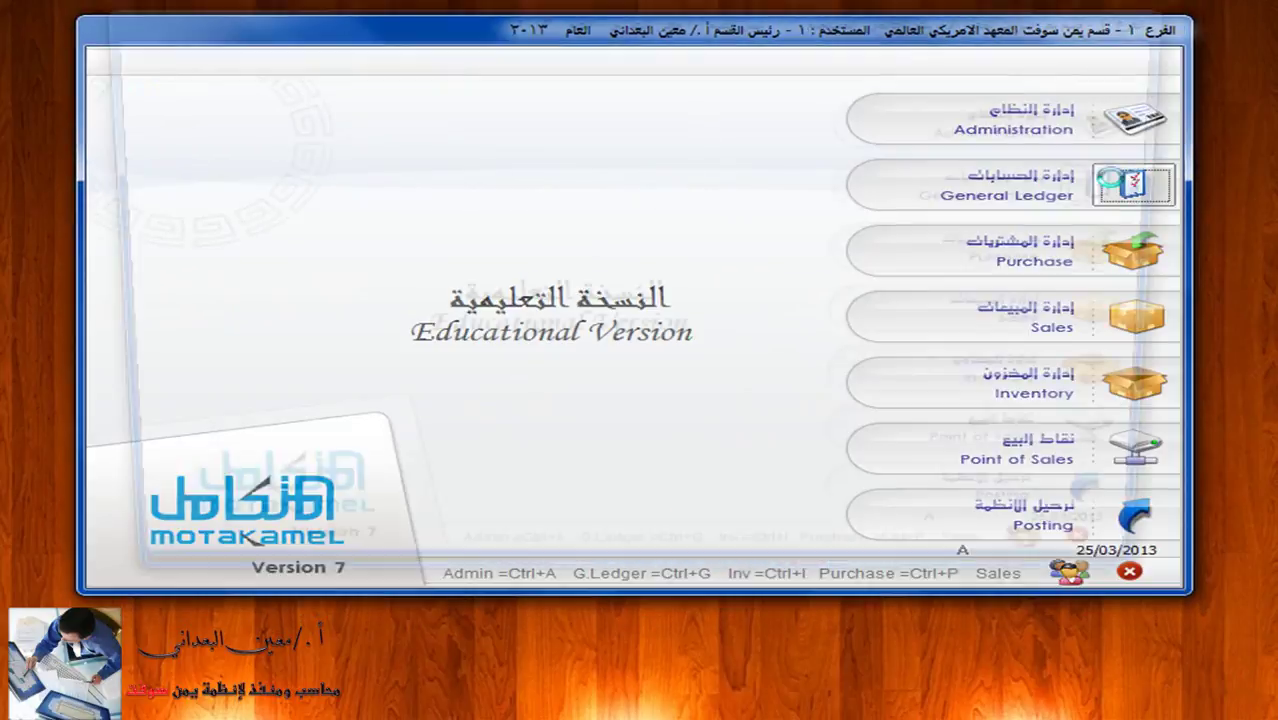
pyautogui.click(738, 47)
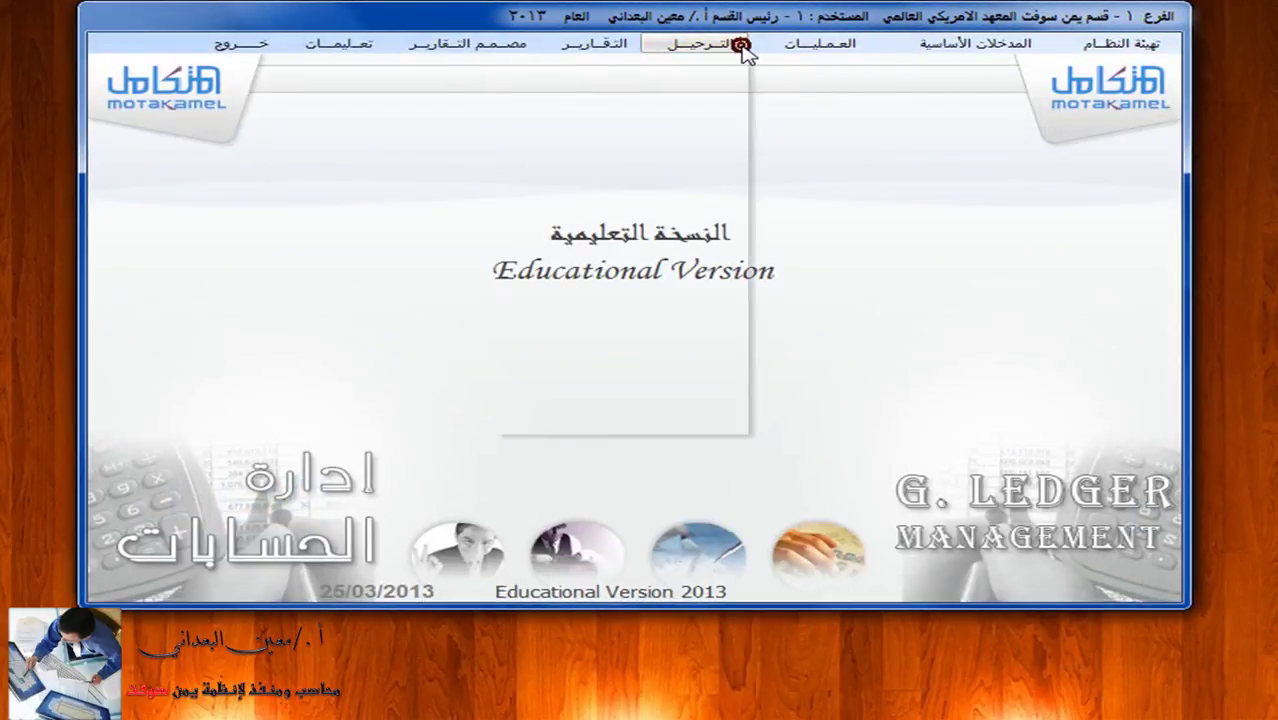
pyautogui.click(655, 371)
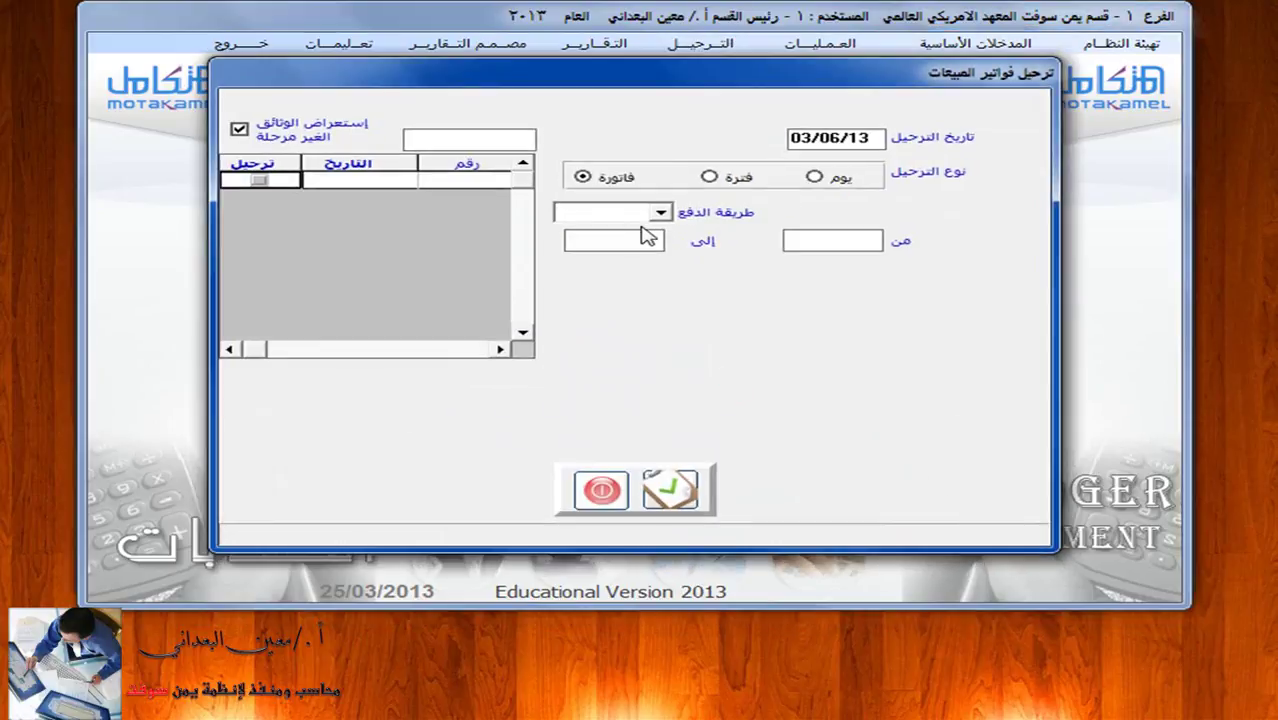
pyautogui.click(662, 215)
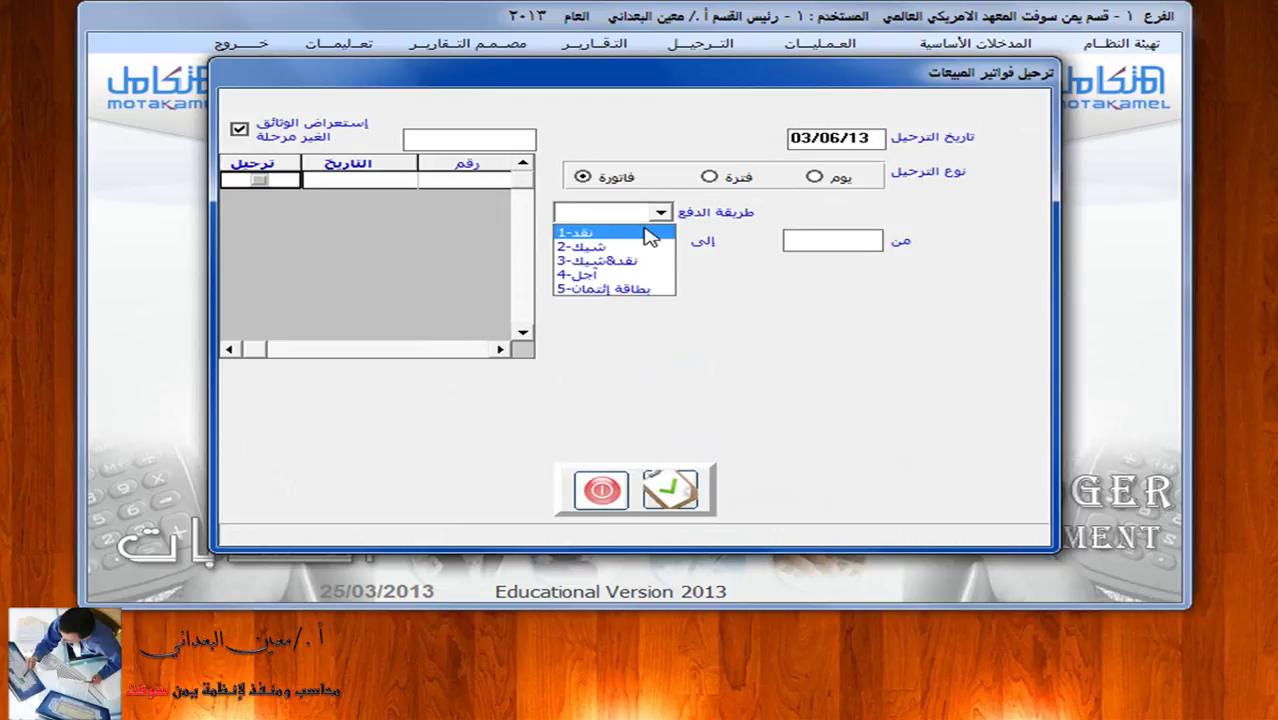
pyautogui.click(644, 233)
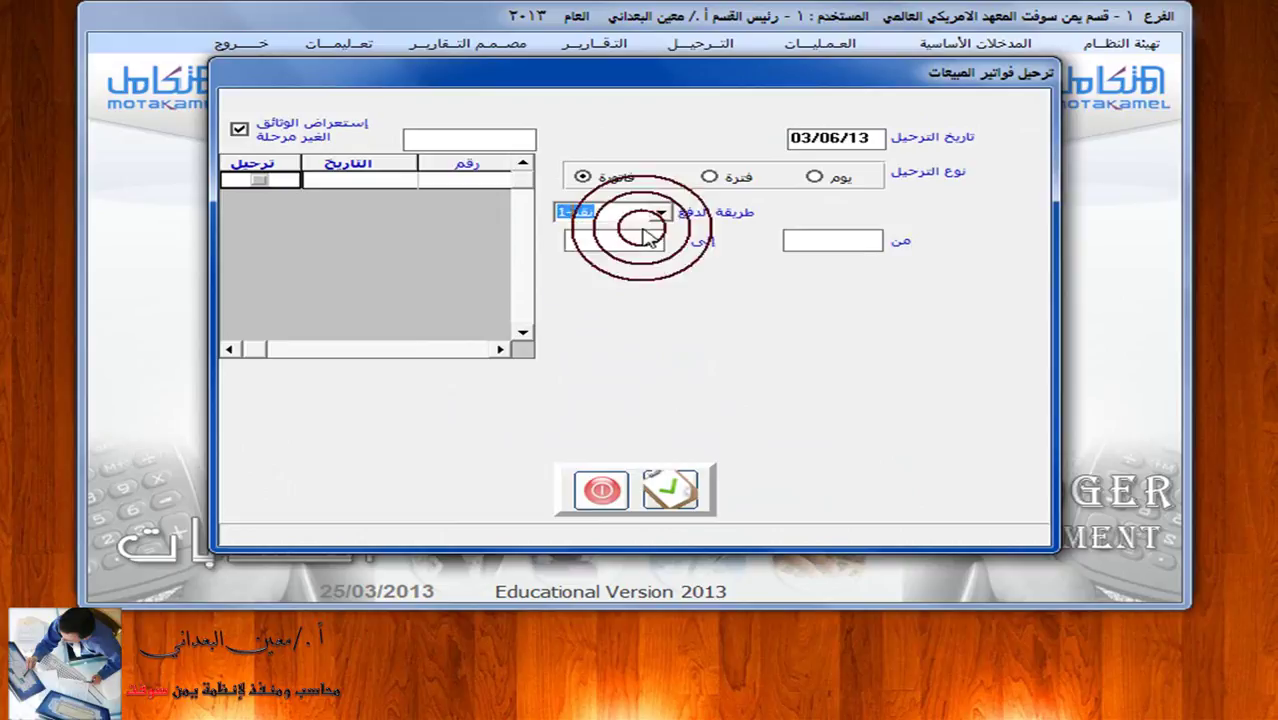
pyautogui.click(620, 180)
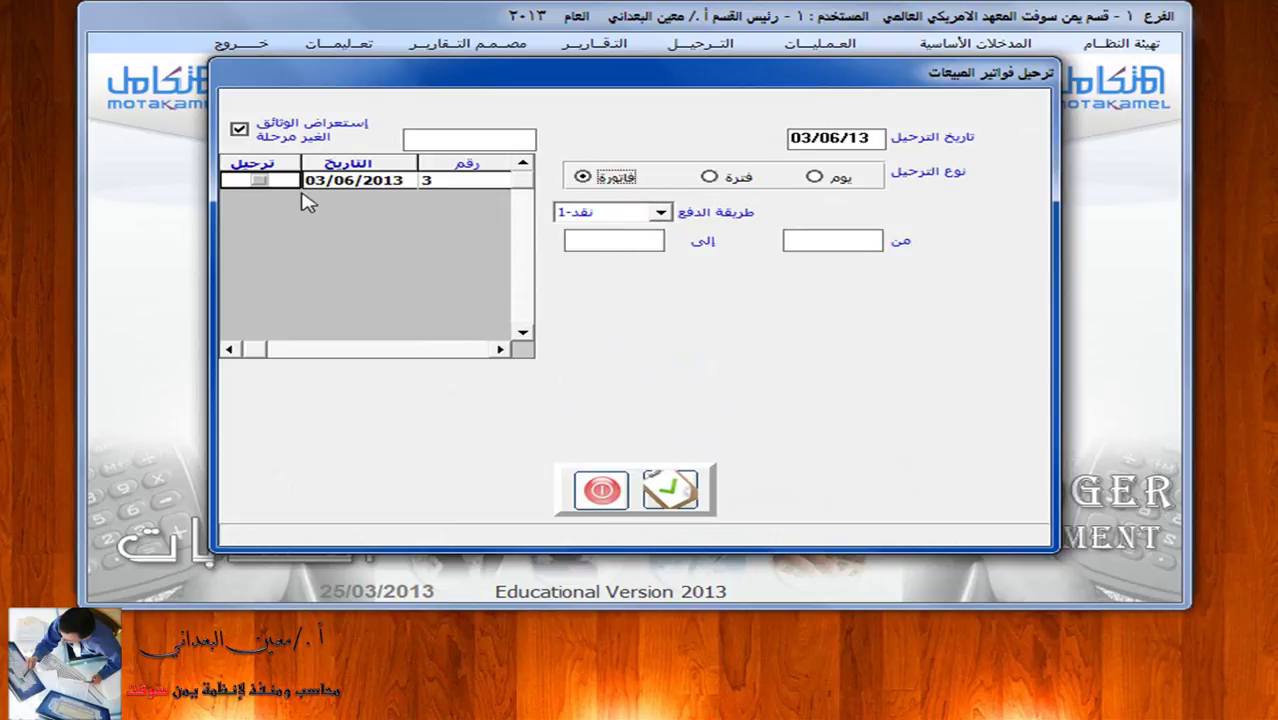
pyautogui.click(258, 180)
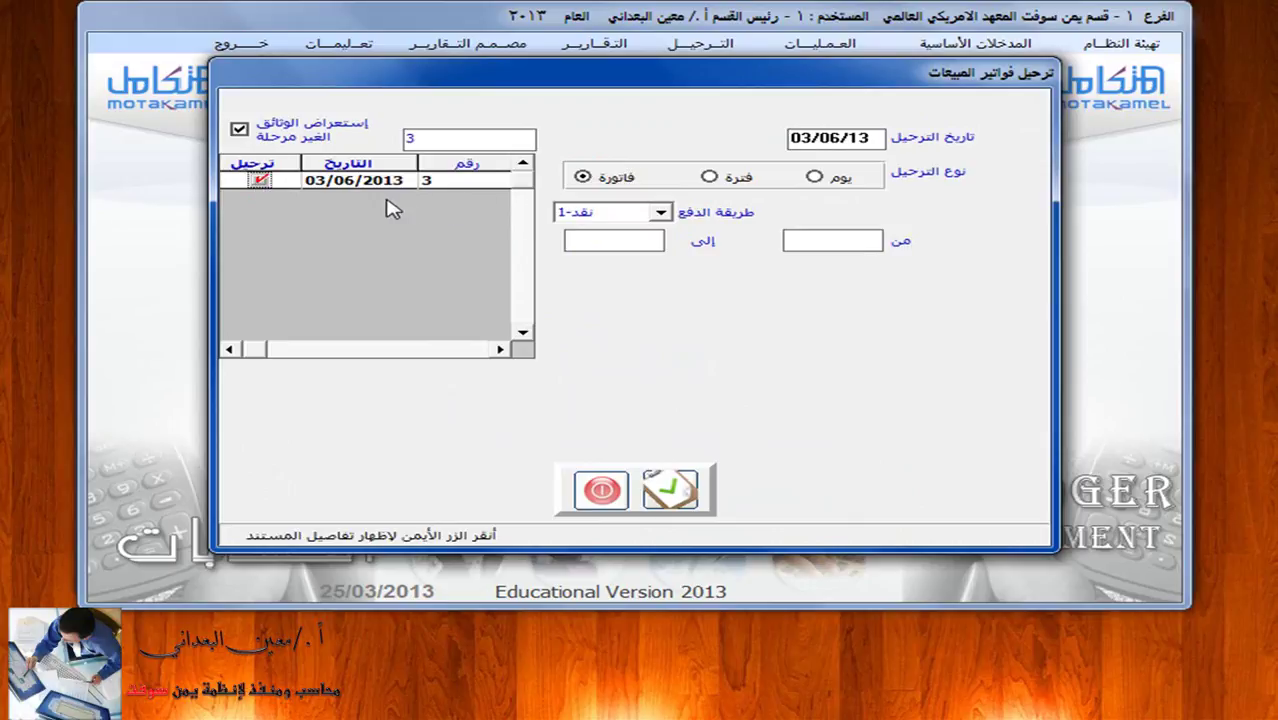
pyautogui.click(389, 181)
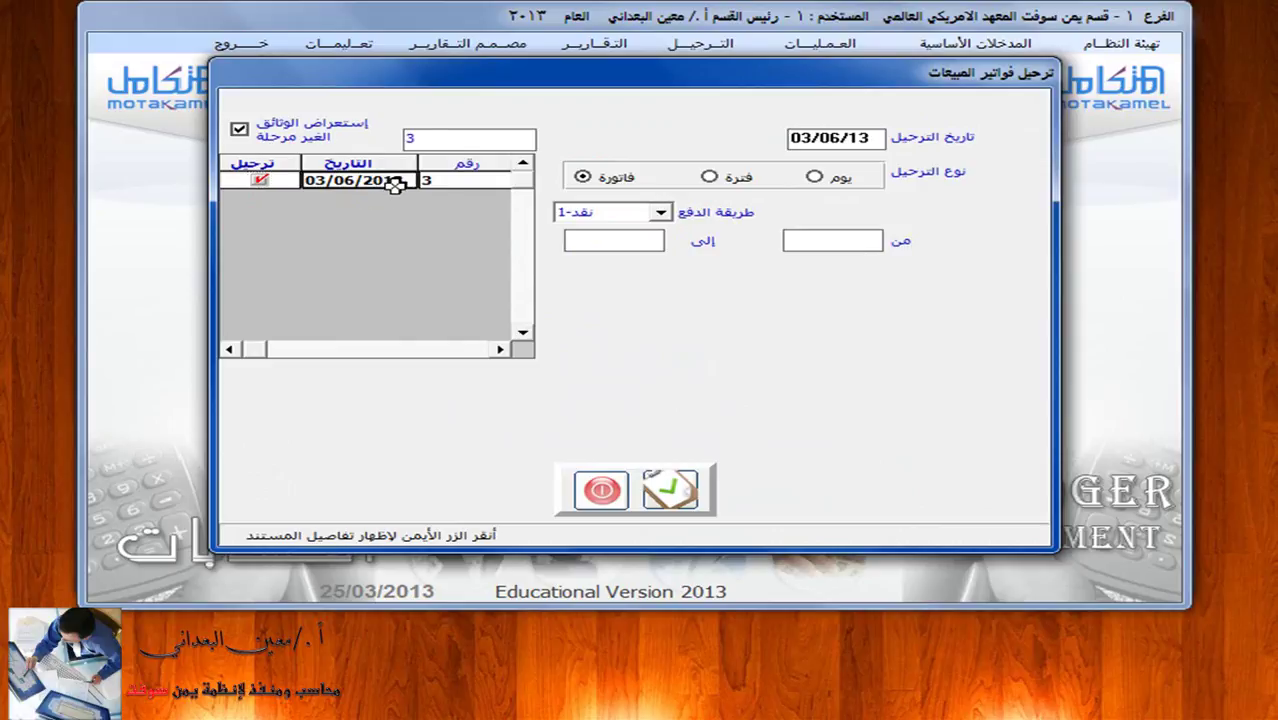
pyautogui.rightClick(385, 180)
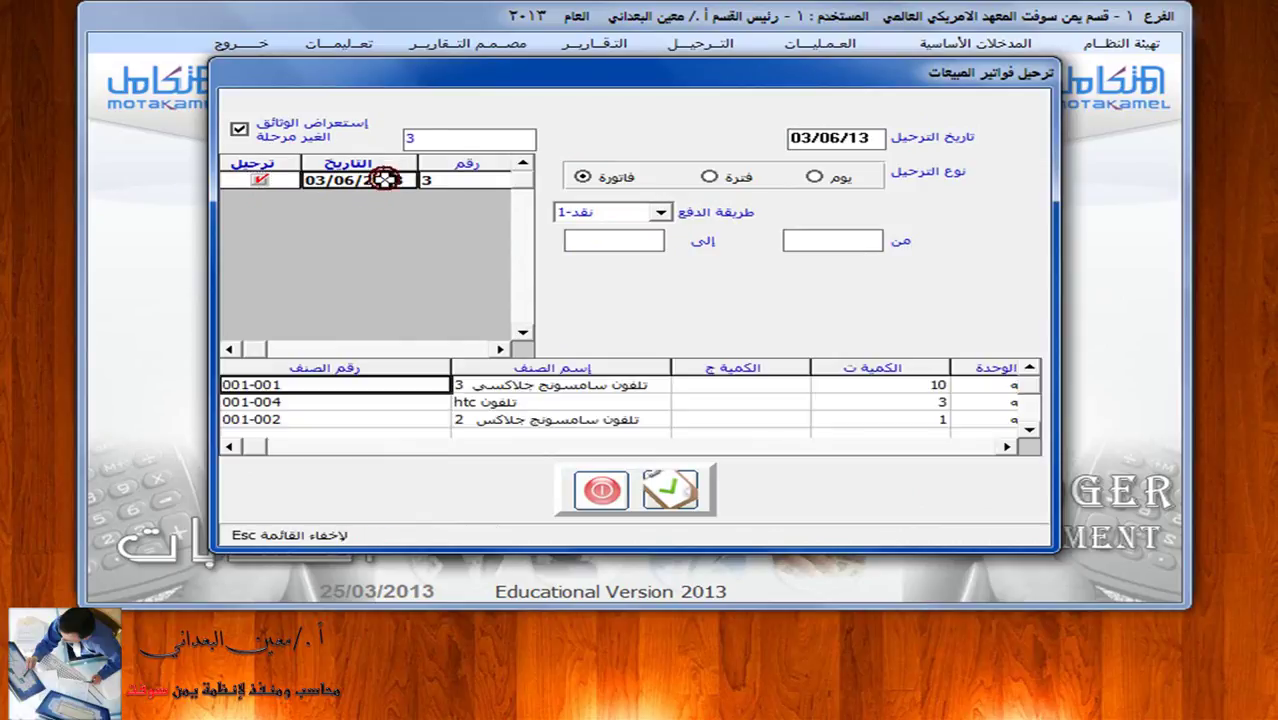
pyautogui.click(1006, 447)
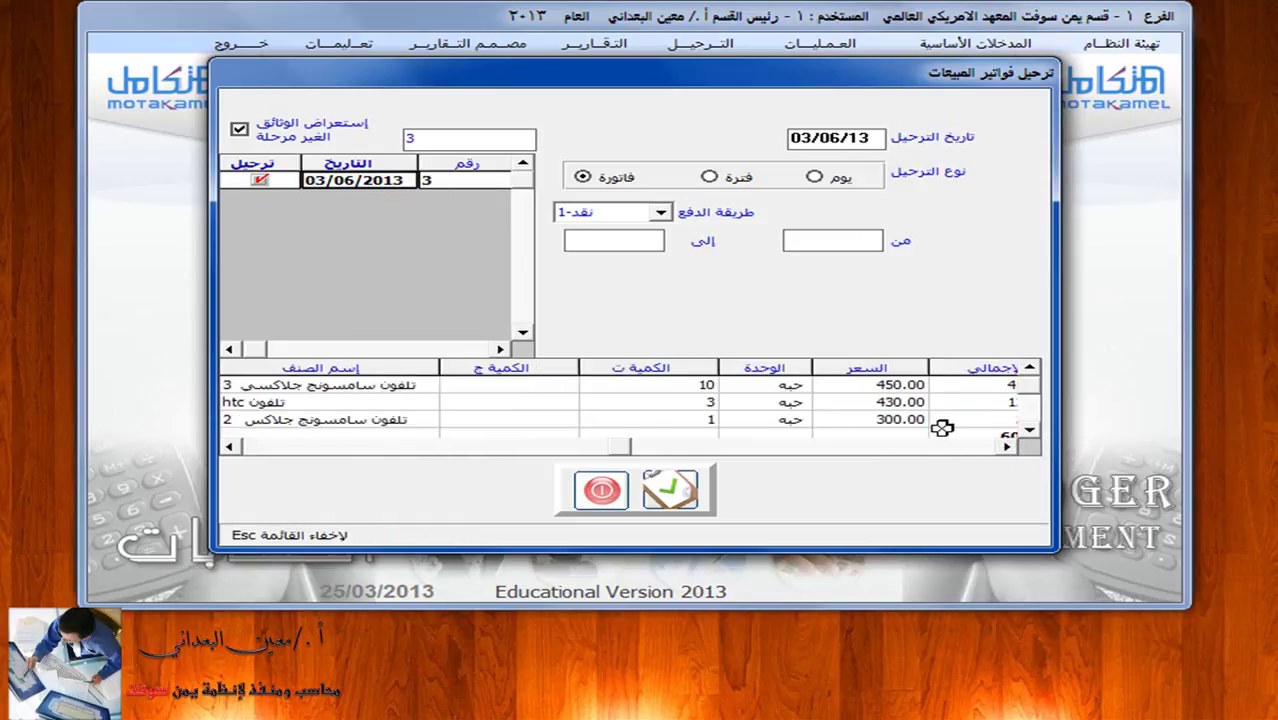
pyautogui.click(678, 487)
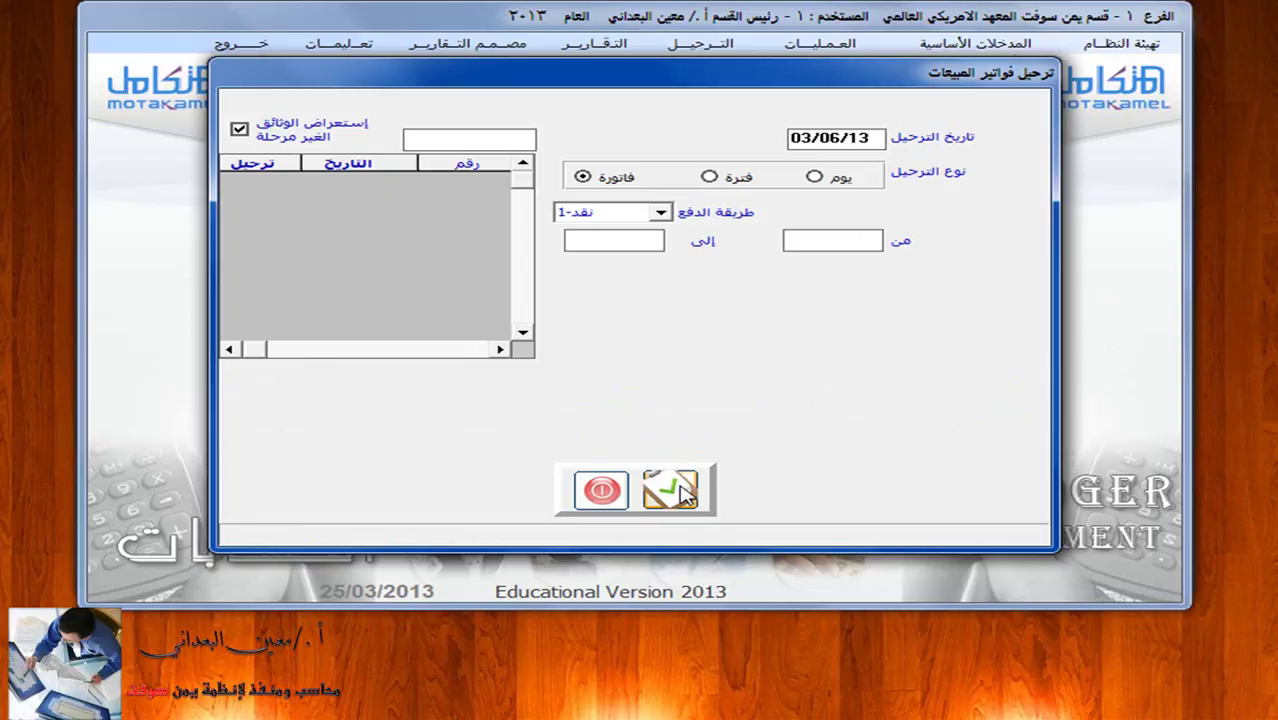
# Scroll the Word exercise's sales tables and debit/credit diagram for the discounted sale, then return to Motakamel
pyautogui.press('super+Tab')
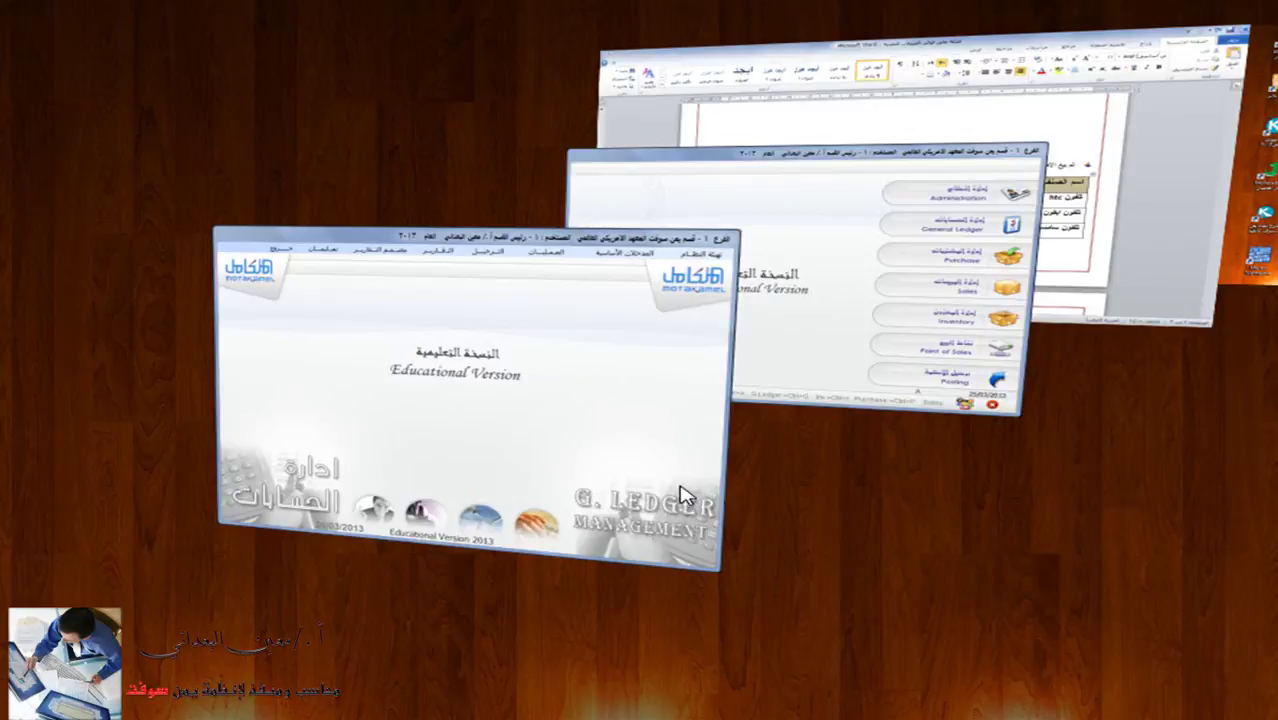
pyautogui.press('super+Tab')
pyautogui.press('super+Tab')
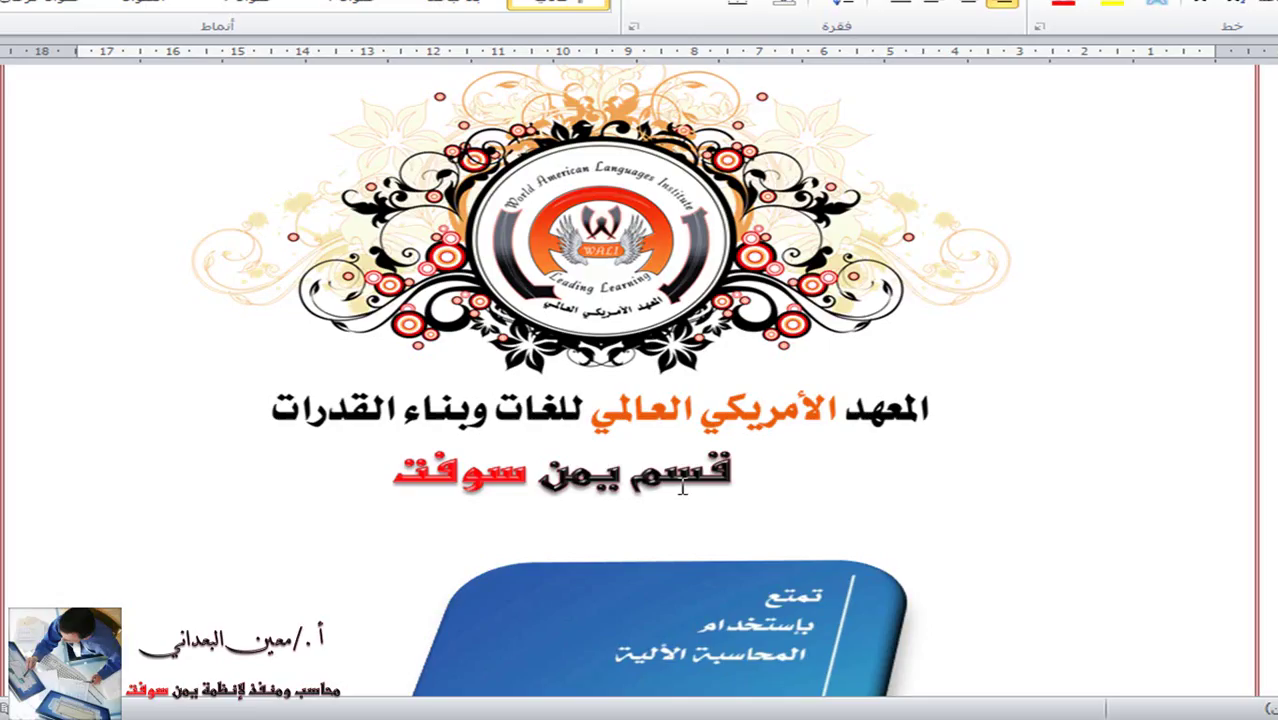
pyautogui.scroll(-20, 682, 487)
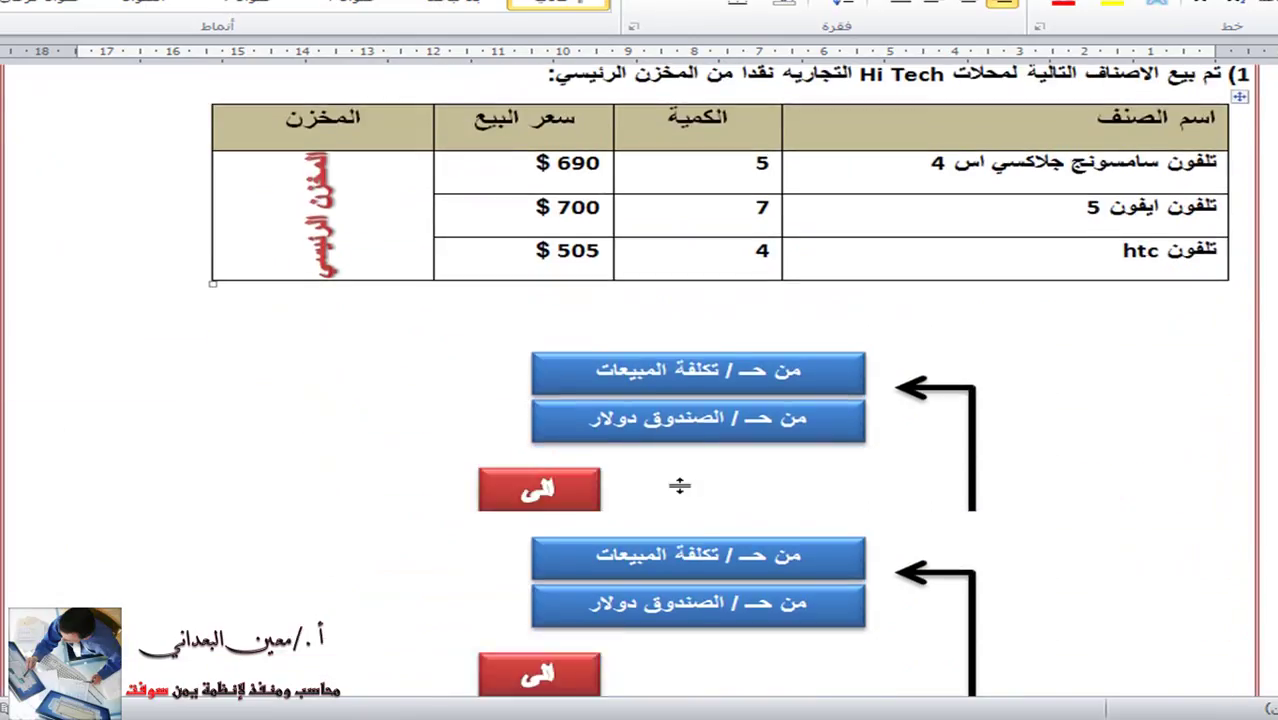
pyautogui.scroll(-15, 682, 487)
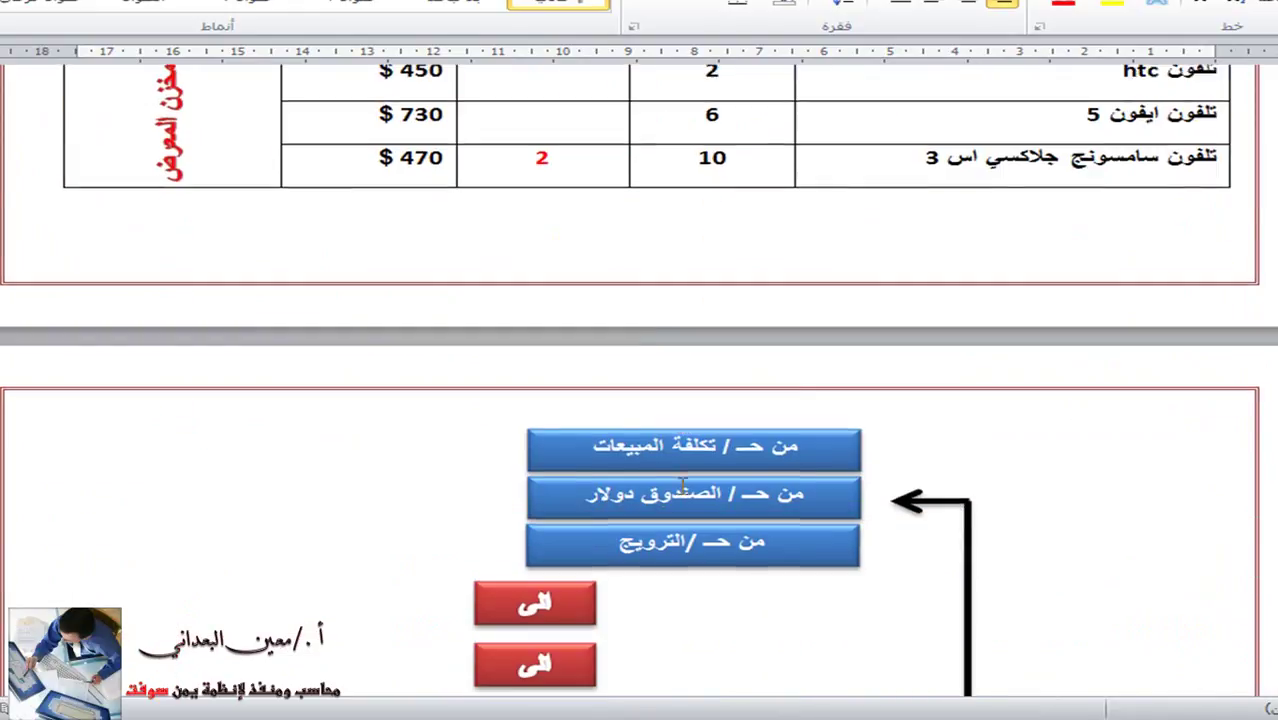
pyautogui.scroll(1, 682, 487)
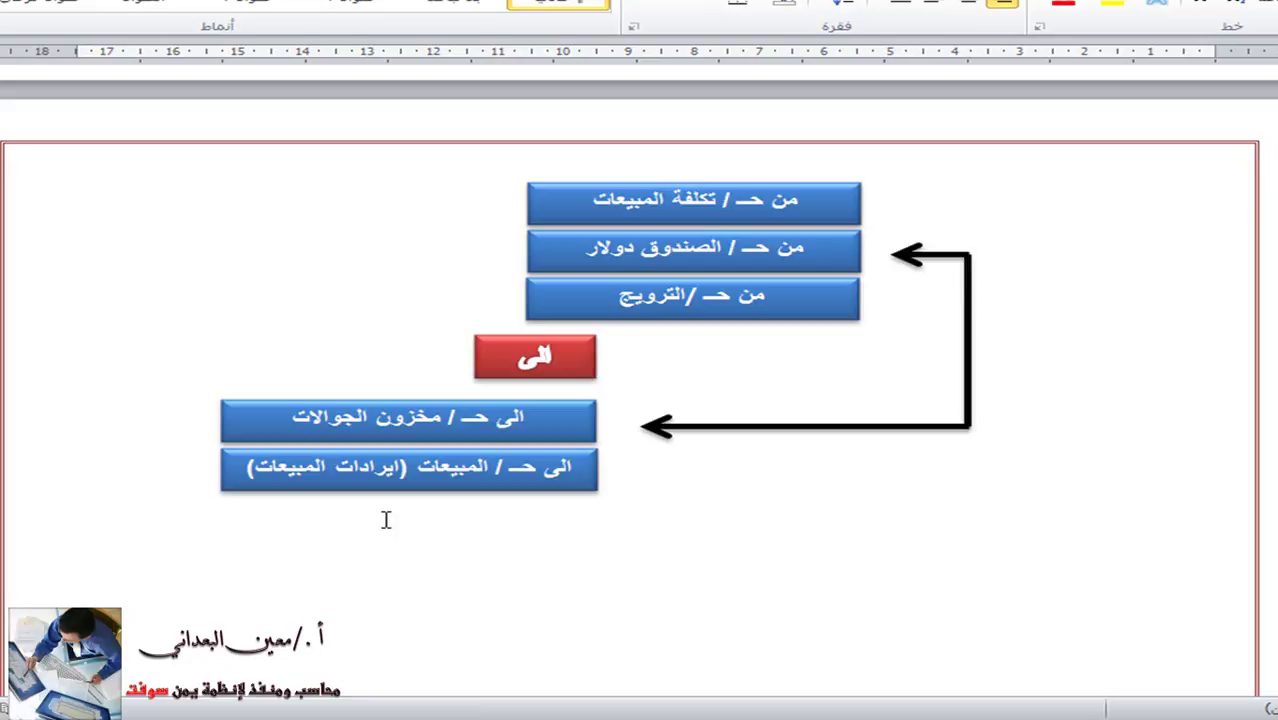
pyautogui.press('super+Tab')
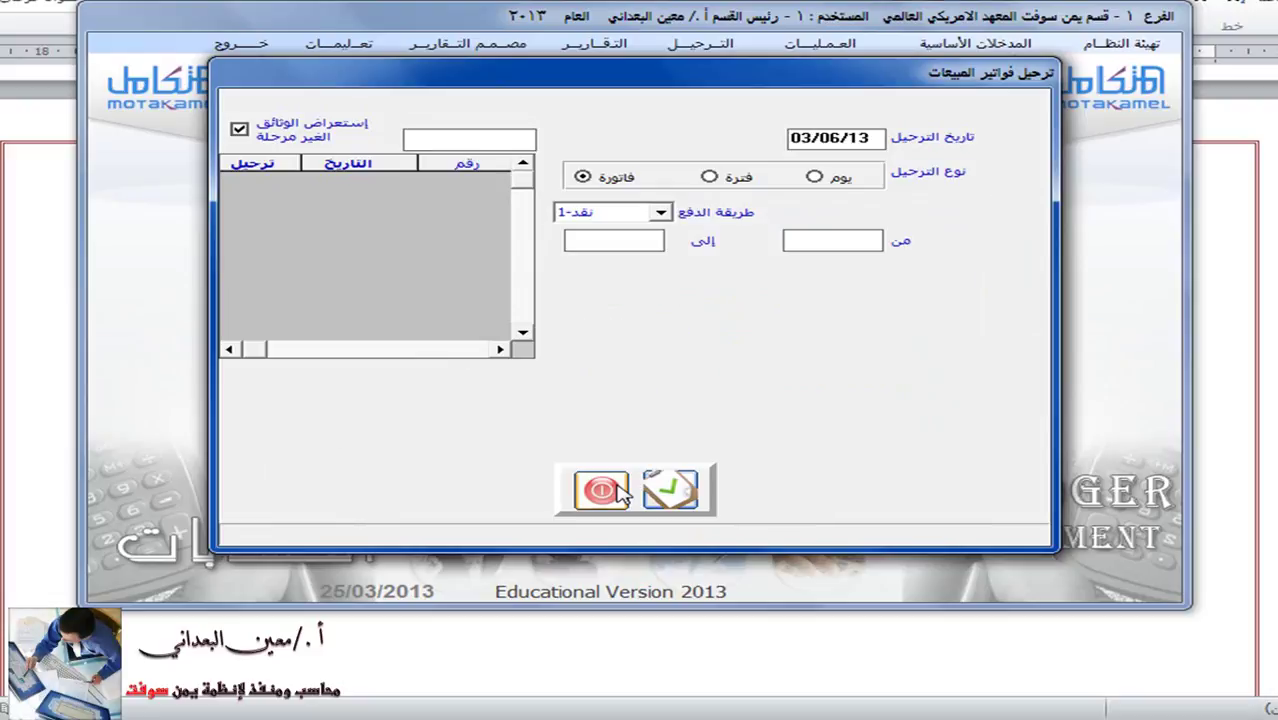
# Open the general journal report filtered to فواتير مبيعات with invoice type 1- نقد
pyautogui.click(602, 490)
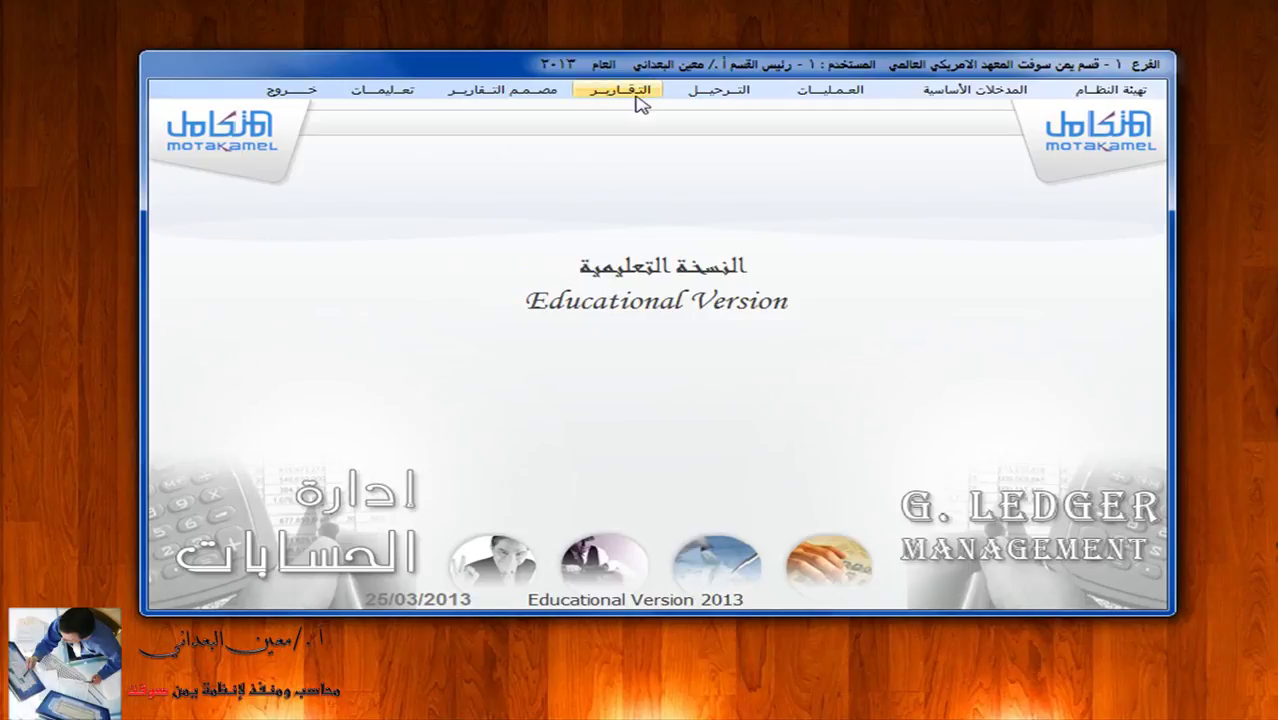
pyautogui.click(645, 92)
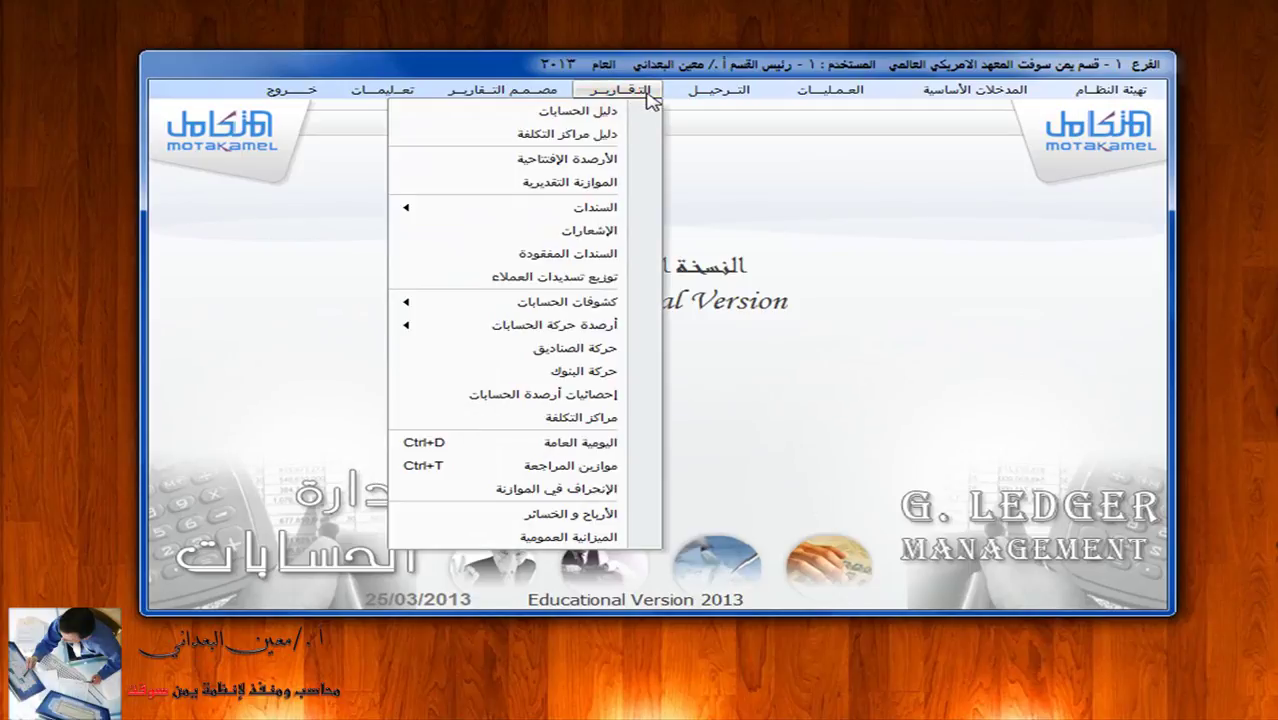
pyautogui.click(632, 442)
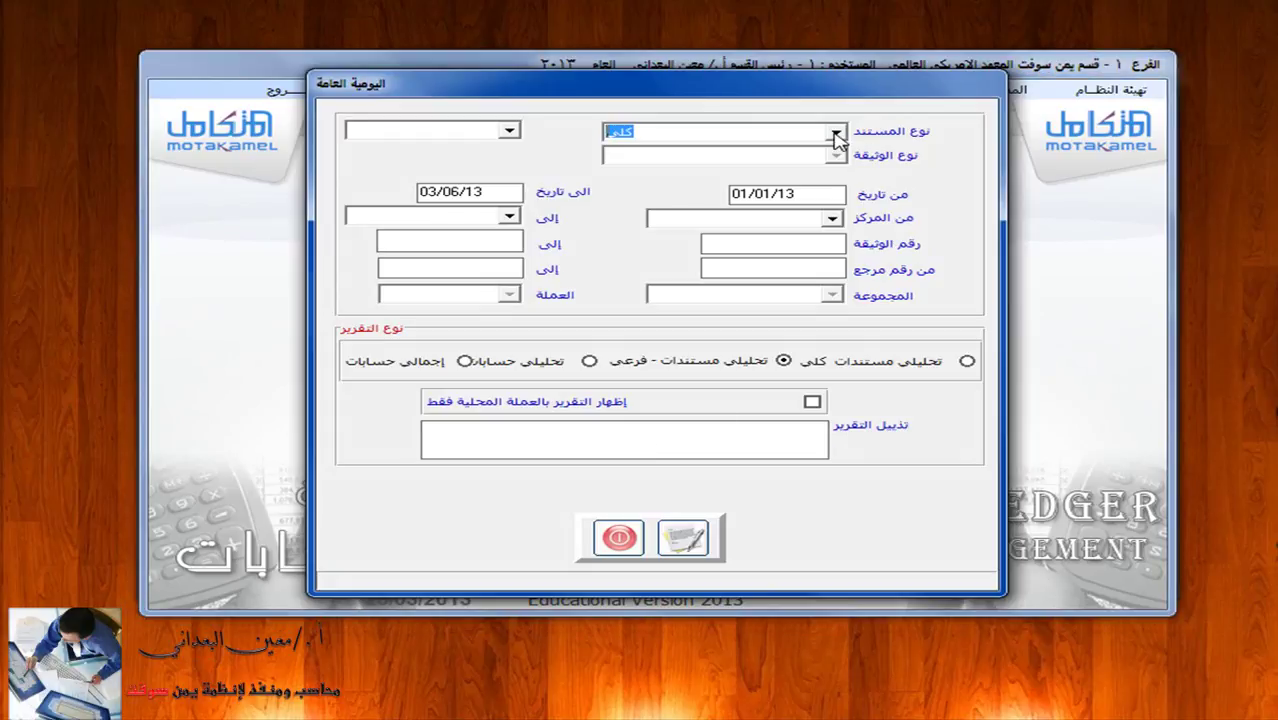
pyautogui.click(836, 132)
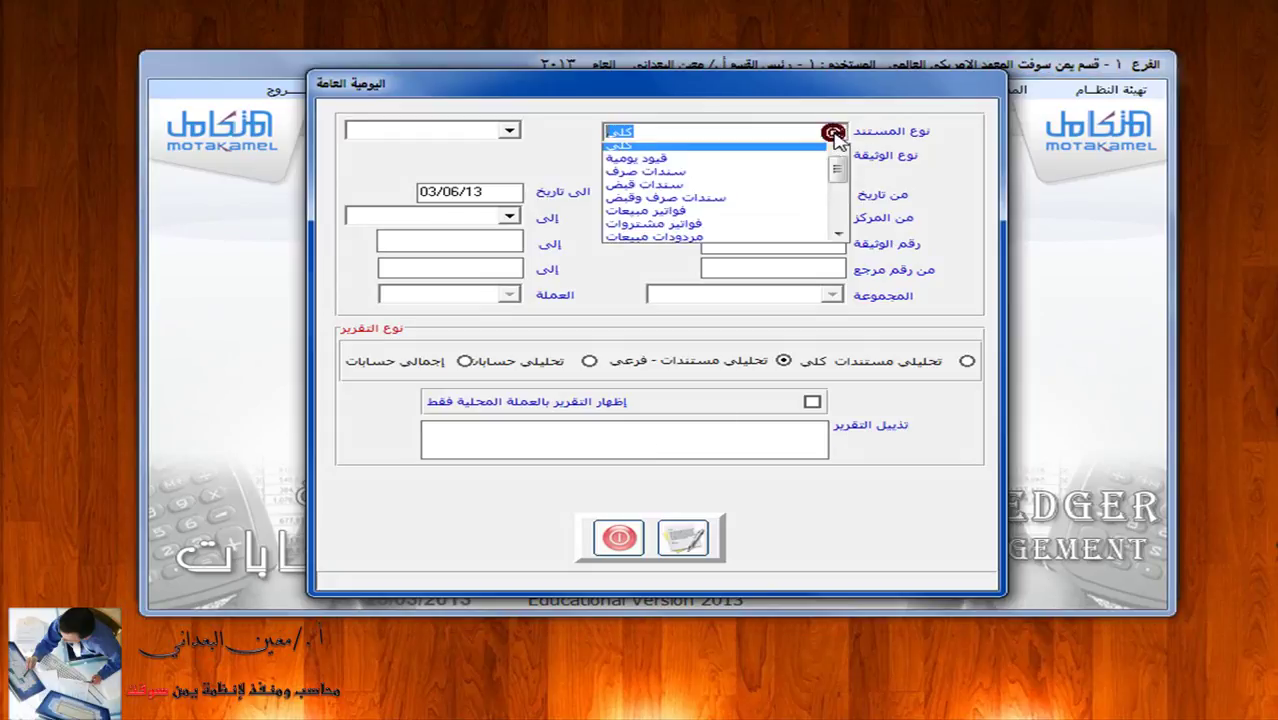
pyautogui.click(767, 215)
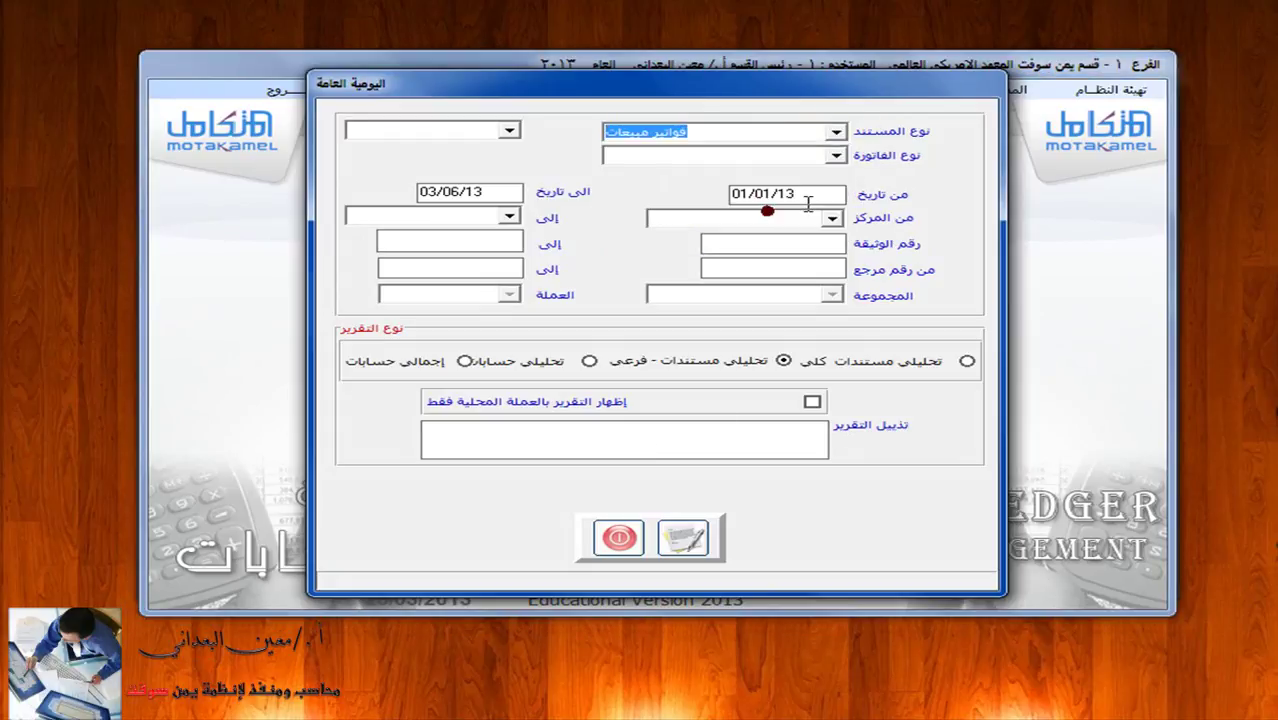
pyautogui.click(836, 156)
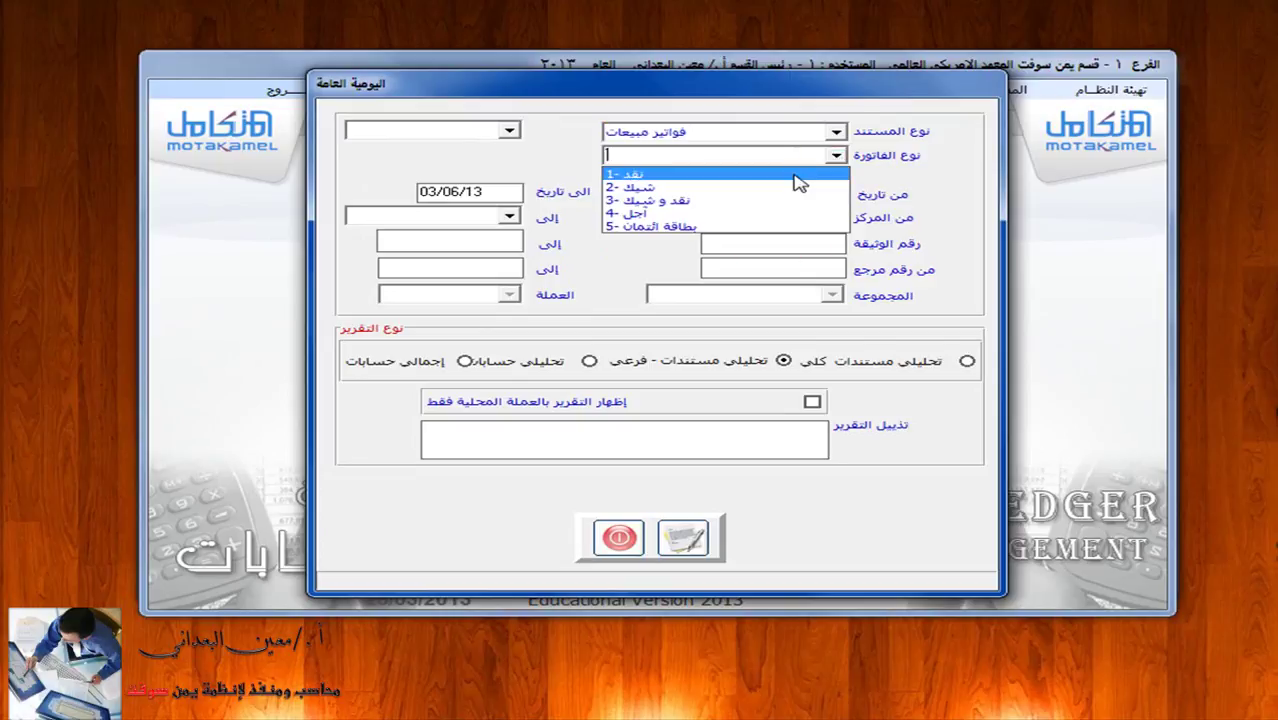
pyautogui.click(793, 175)
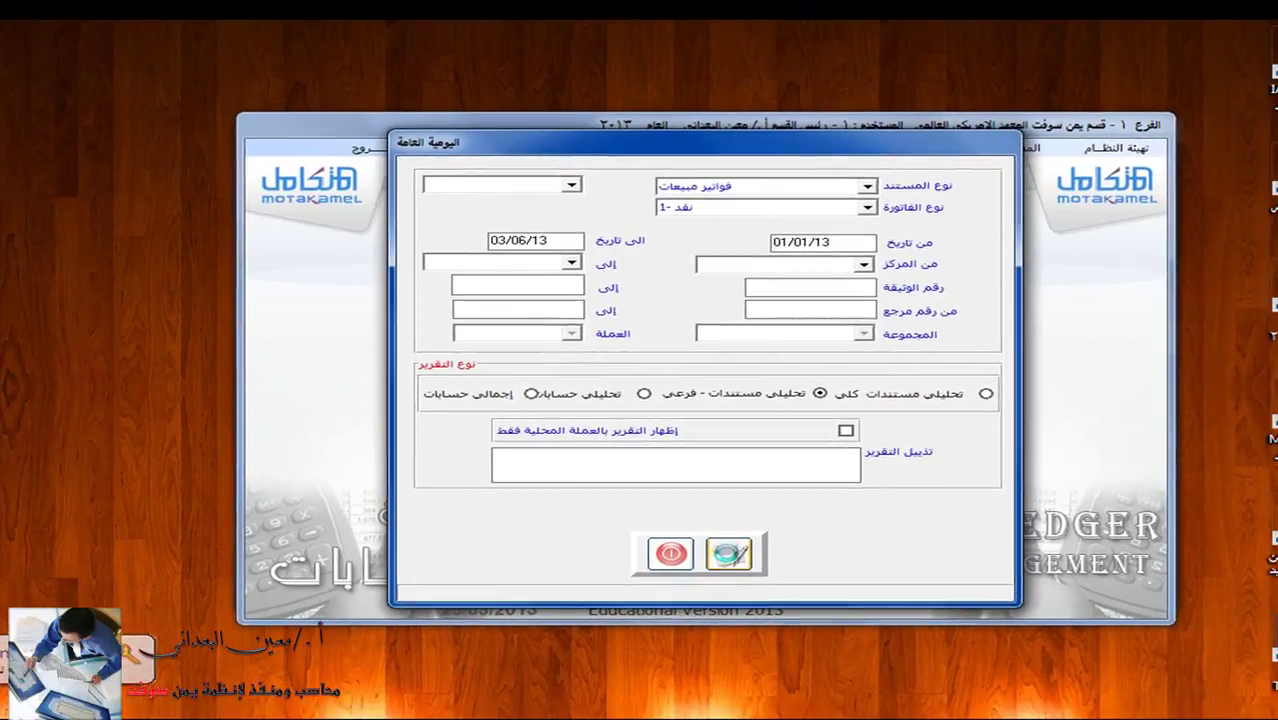
# Preview the general journal report of cash sales invoices and scroll through it
pyautogui.click(728, 553)
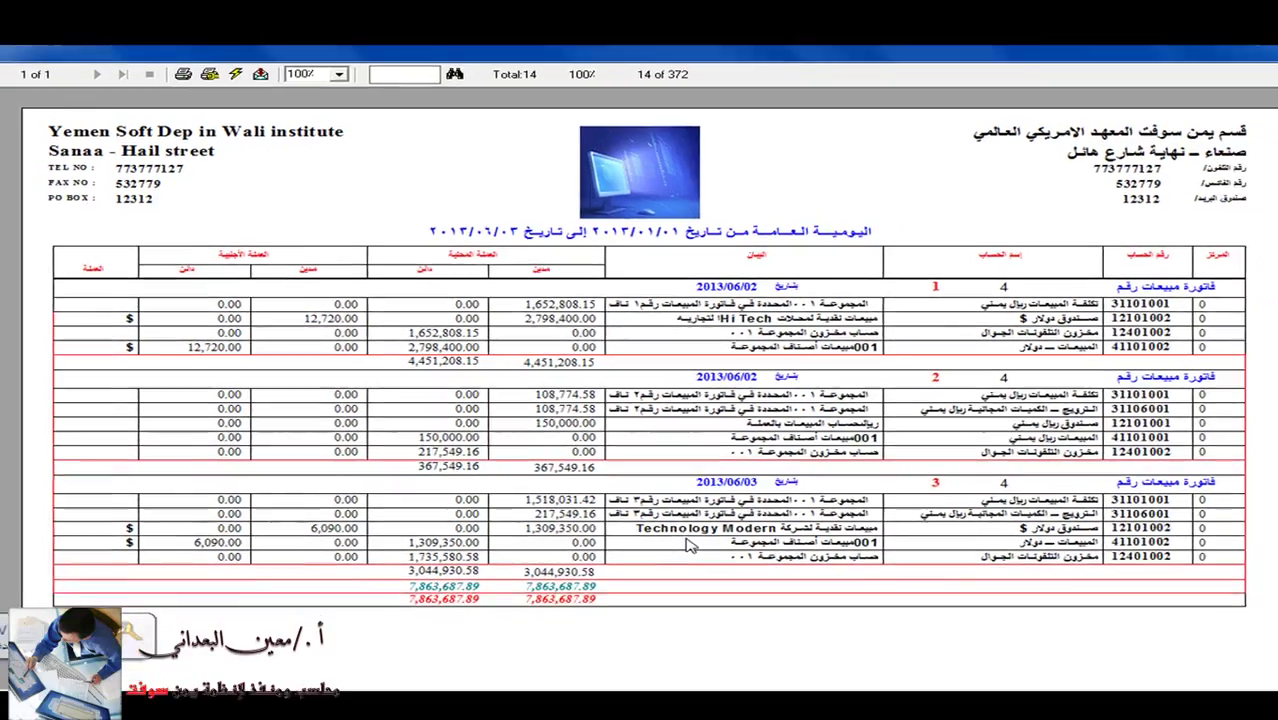
pyautogui.scroll(-3, 640, 390)
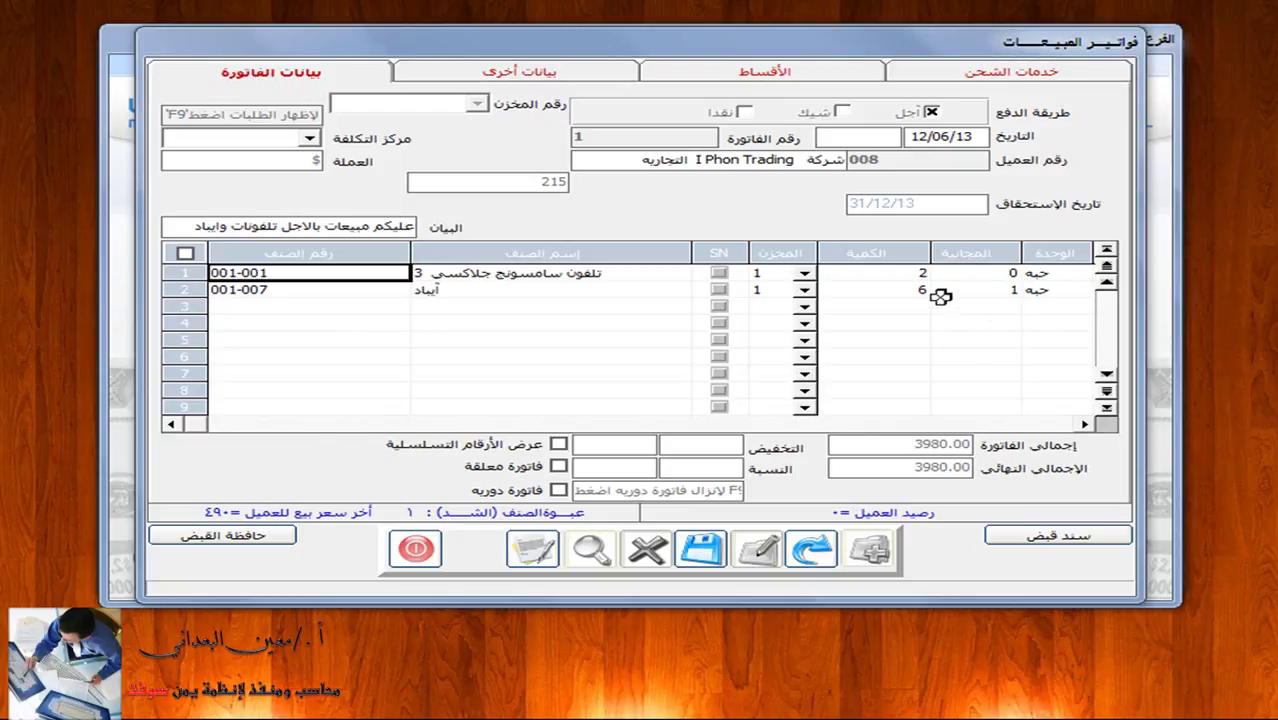
# Save the credit sales invoice and go to the General Ledger module
pyautogui.click(705, 548)
pyautogui.click(416, 548)
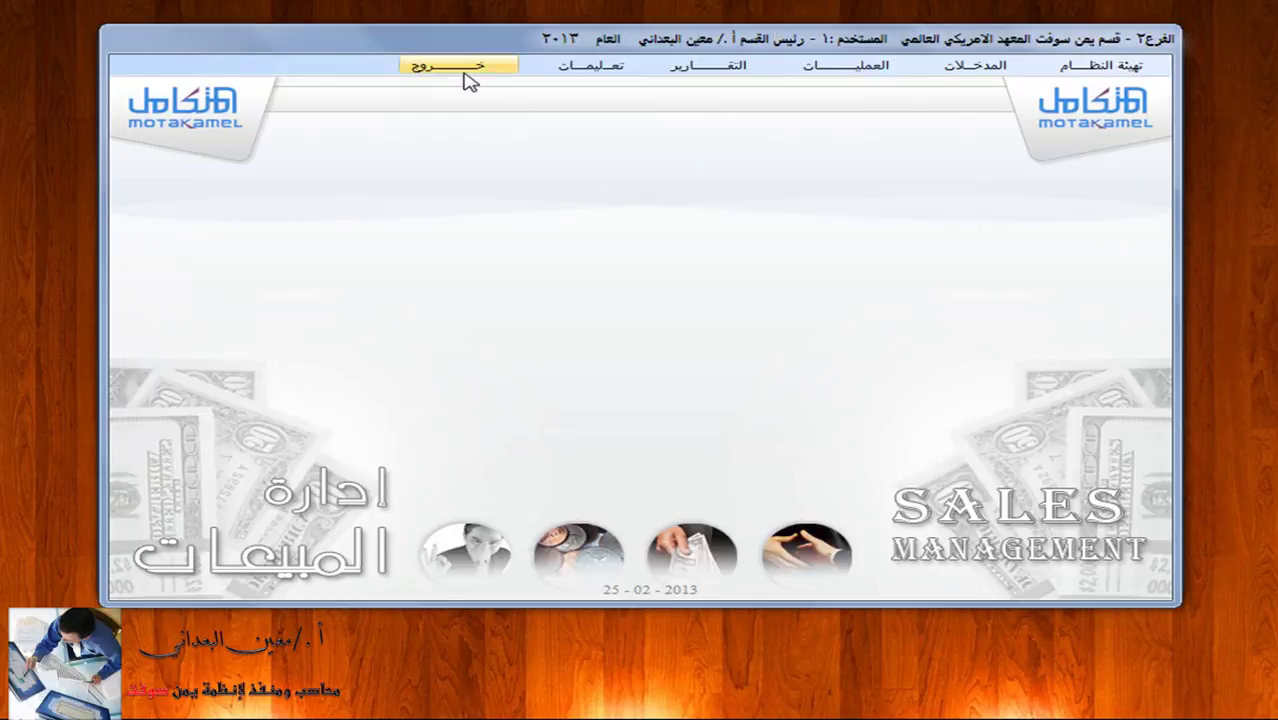
pyautogui.click(467, 79)
pyautogui.click(1100, 212)
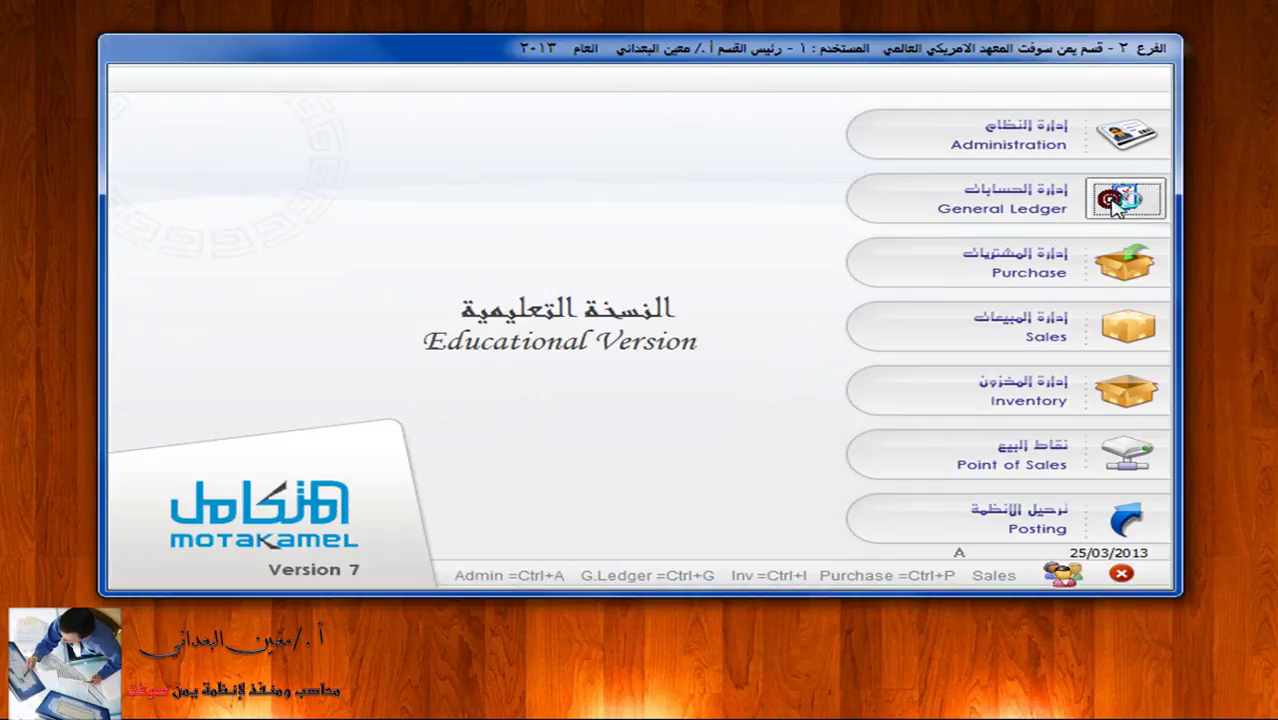
# Try posting credit (4-أجل) sales invoice 1, then dismiss the missing dollar promotion account error
pyautogui.click(727, 60)
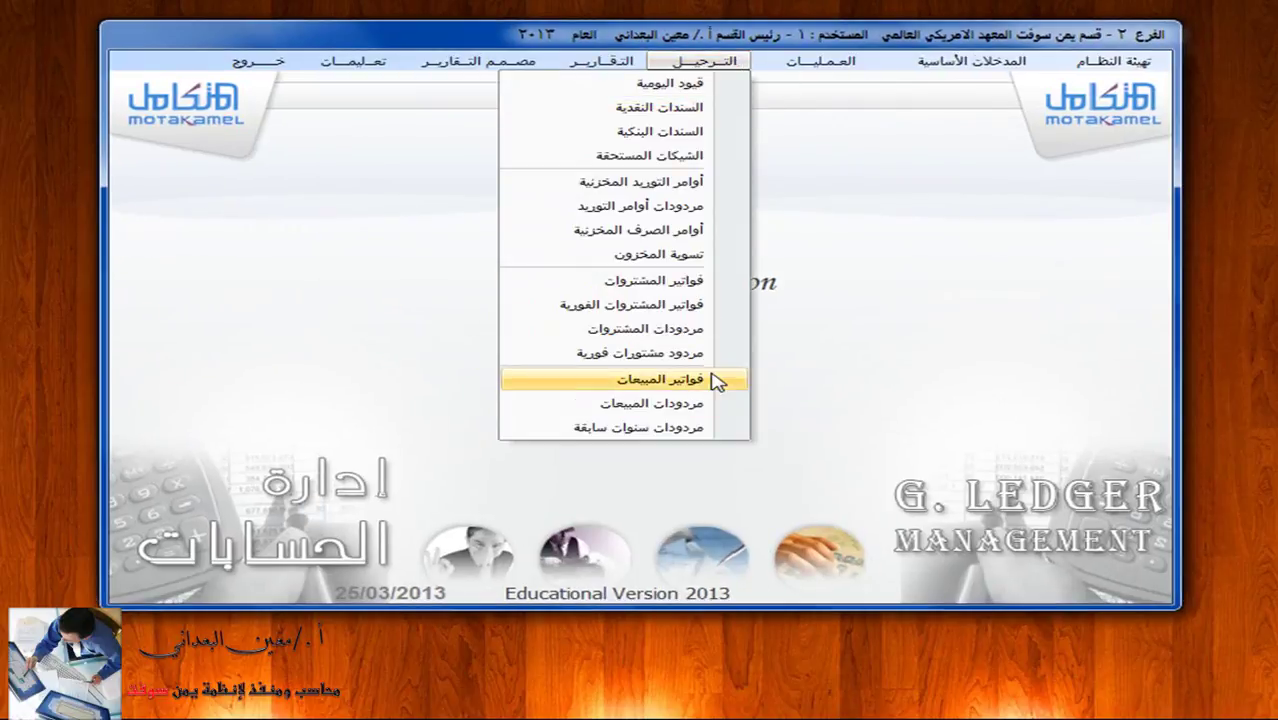
pyautogui.click(713, 376)
pyautogui.click(665, 225)
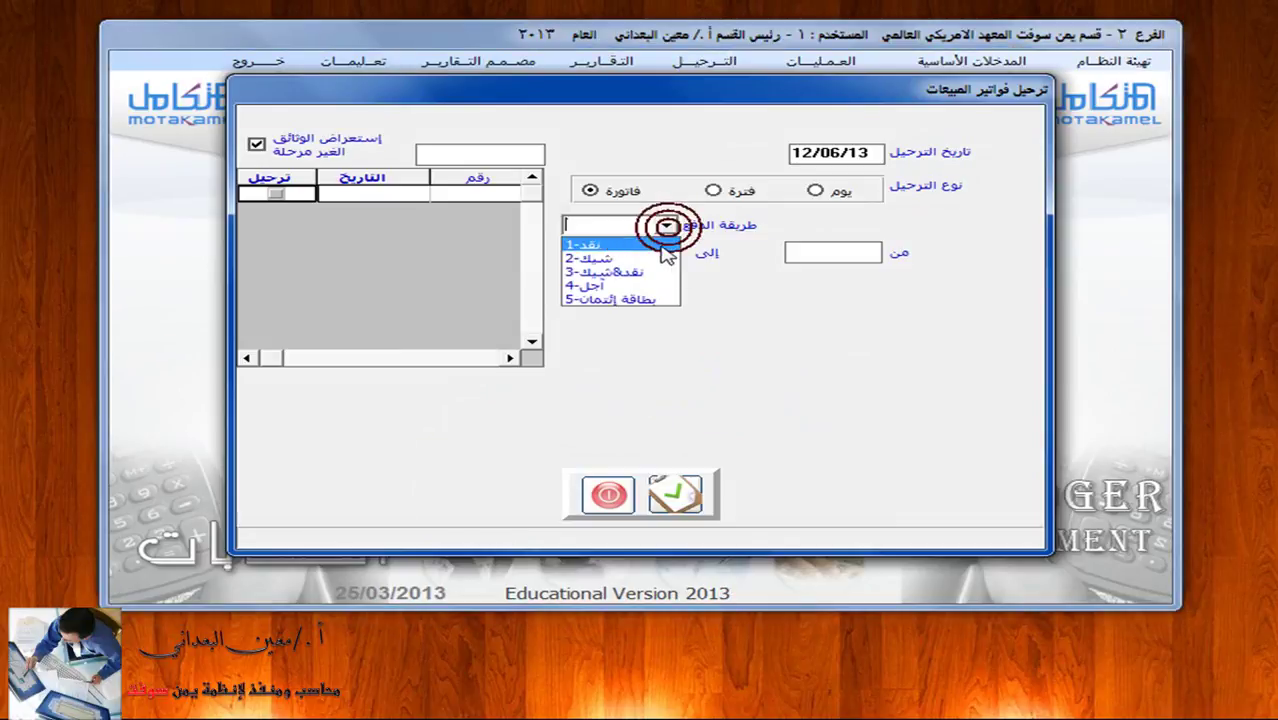
pyautogui.click(640, 285)
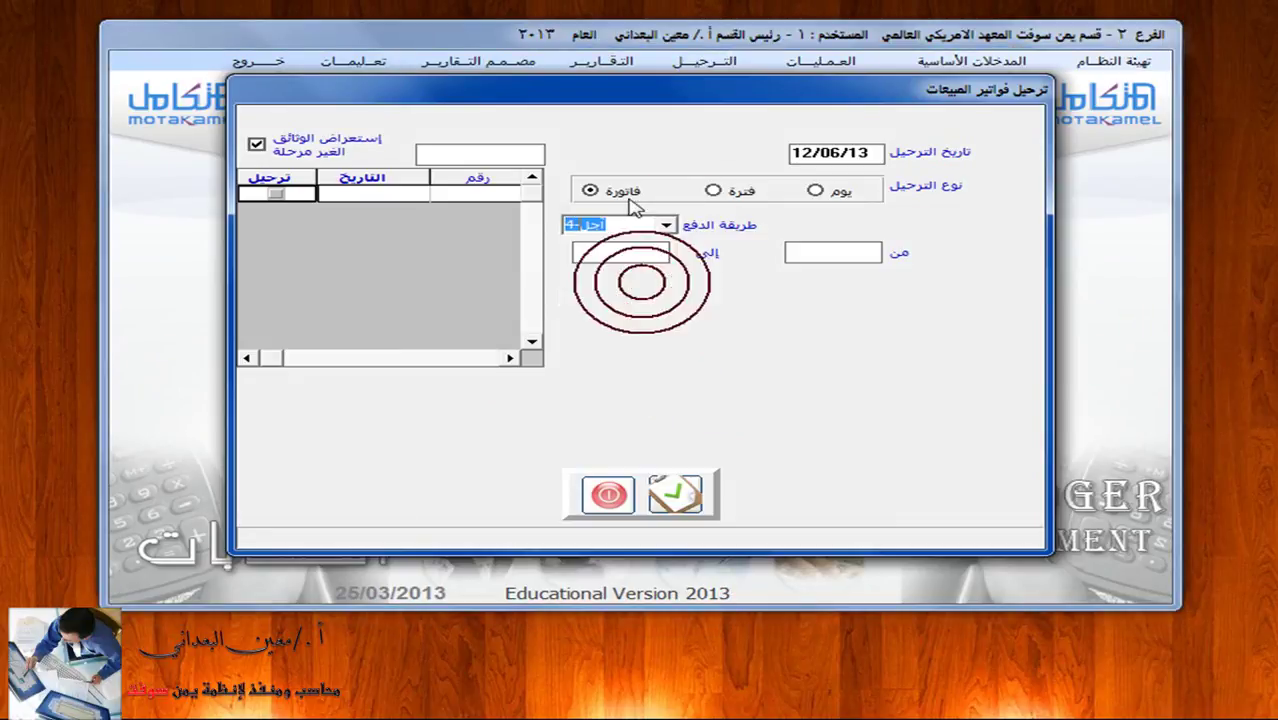
pyautogui.click(627, 192)
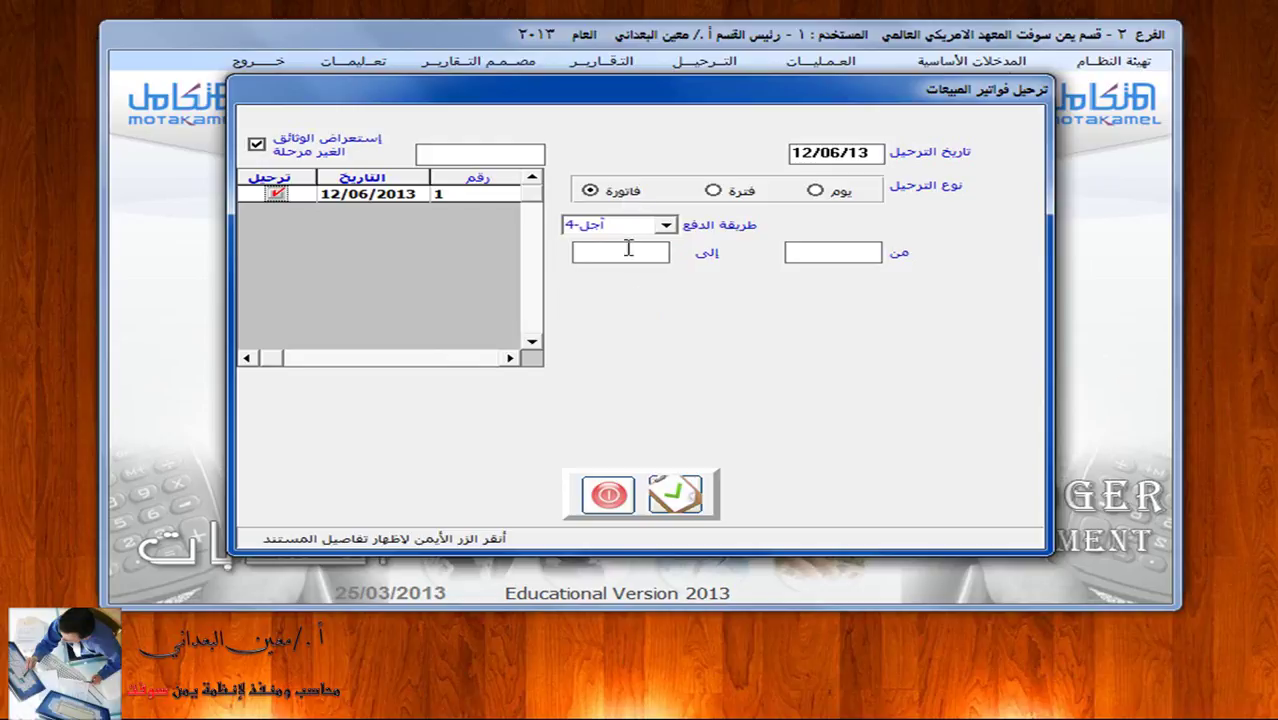
pyautogui.click(695, 495)
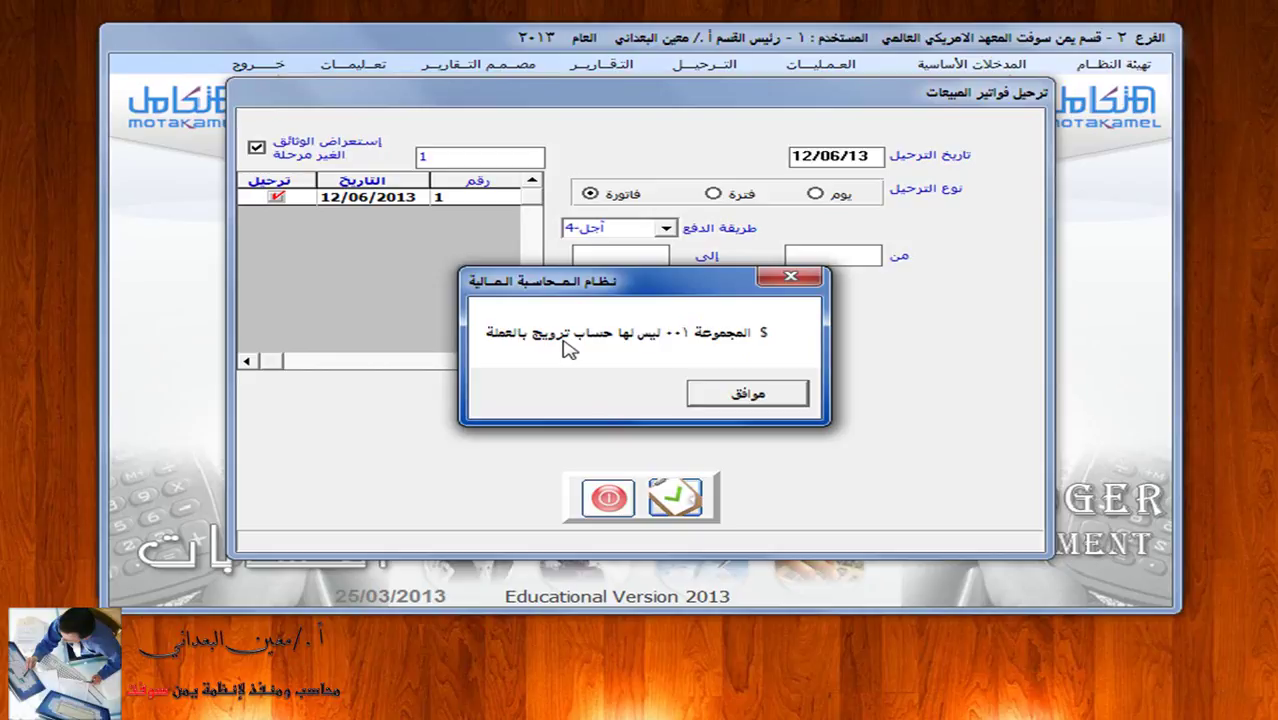
pyautogui.click(746, 392)
pyautogui.click(706, 383)
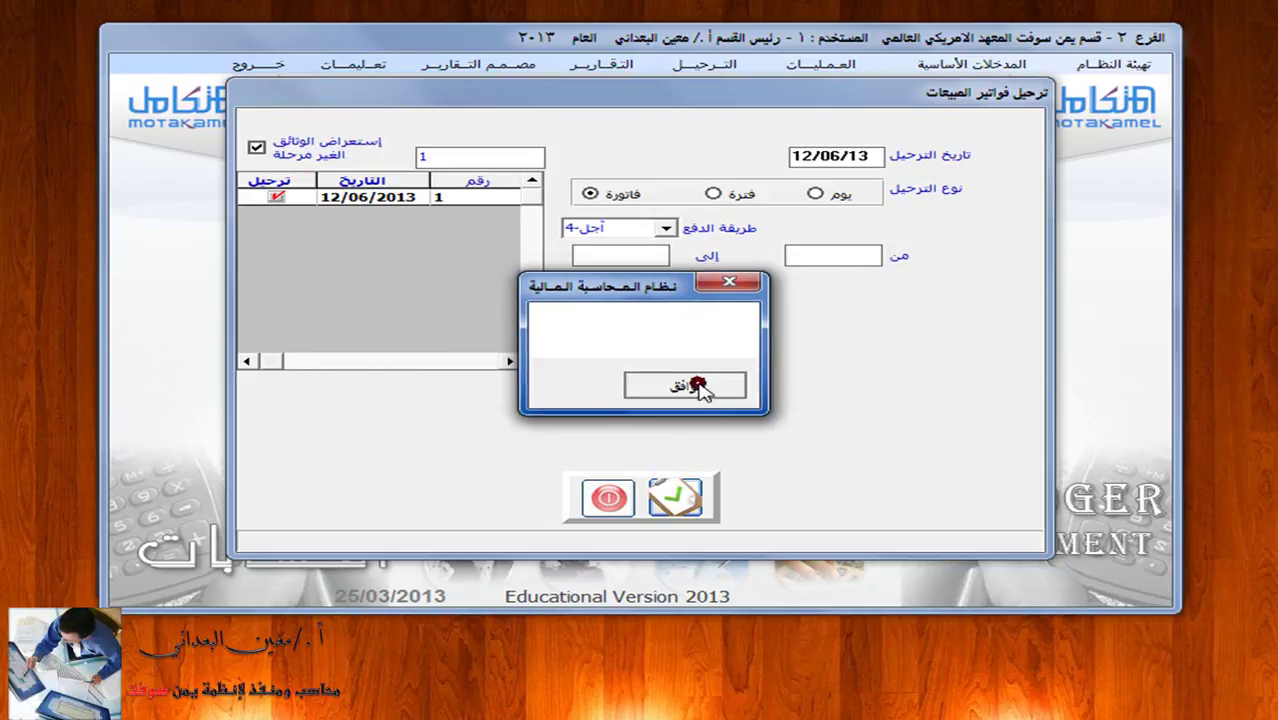
pyautogui.click(616, 498)
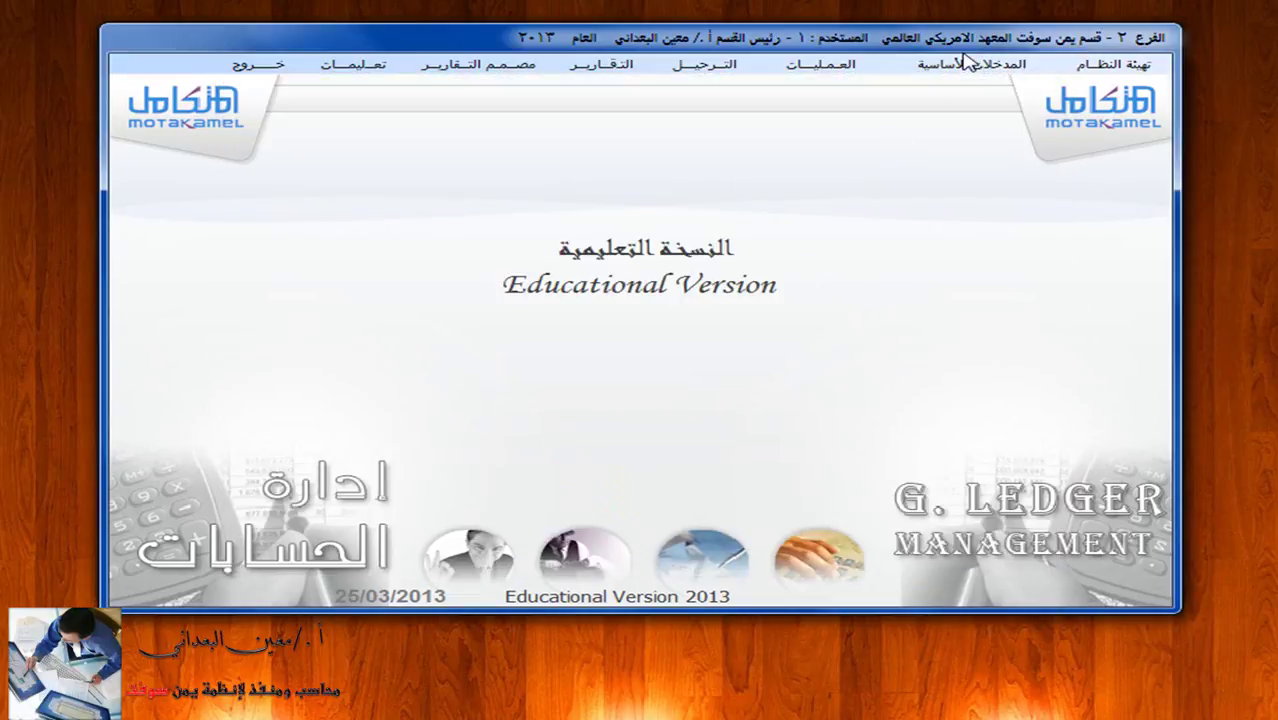
# Open the chart of accounts and expand the tree through 31 and 311 to account 31106
pyautogui.click(965, 62)
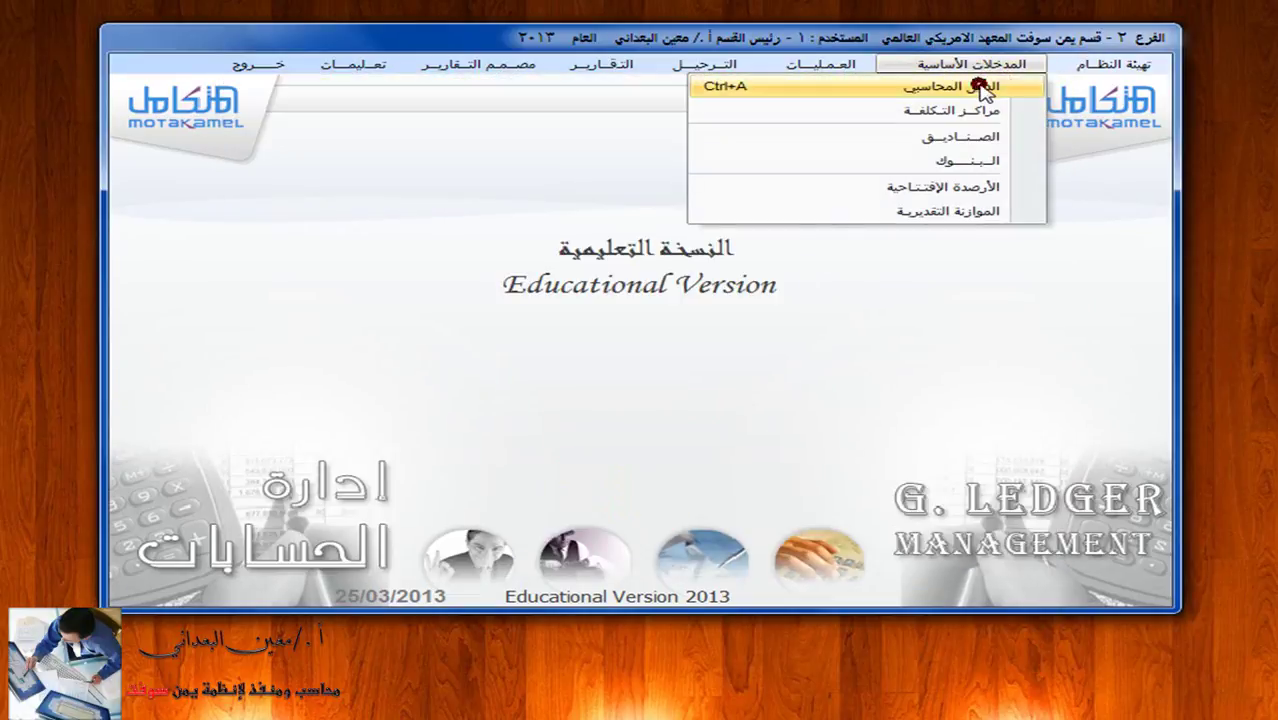
pyautogui.click(970, 86)
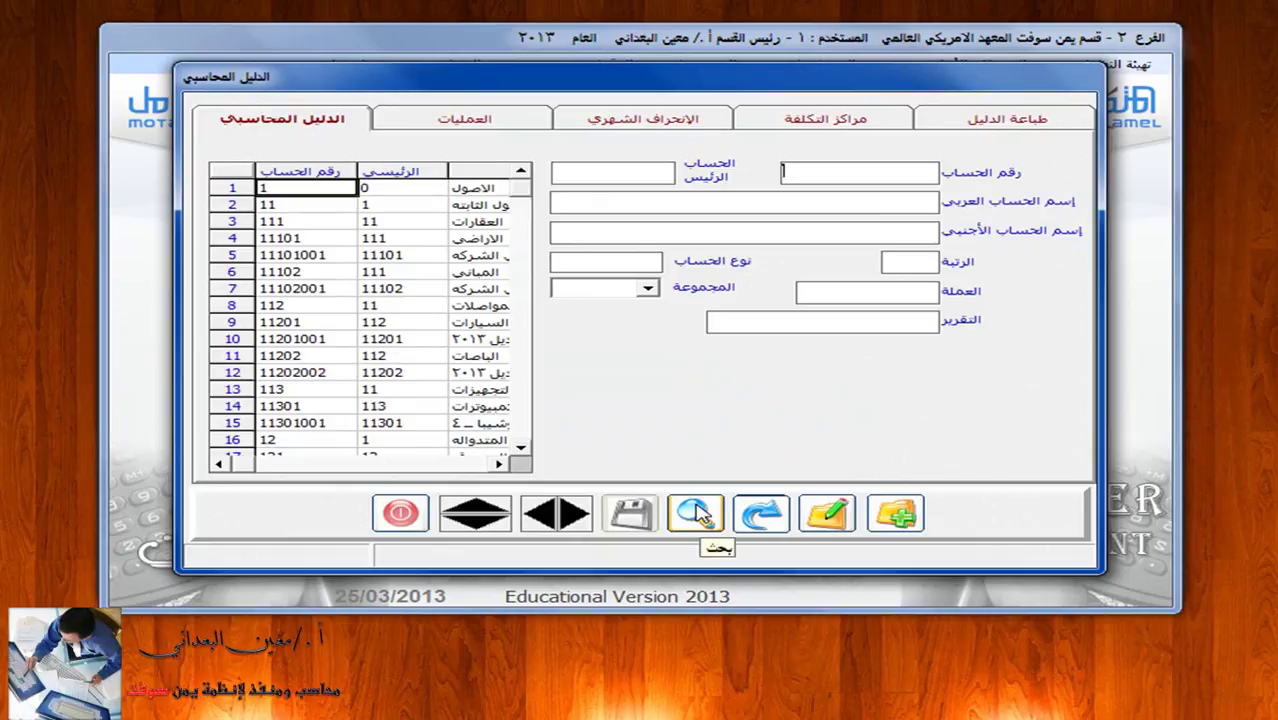
pyautogui.click(697, 512)
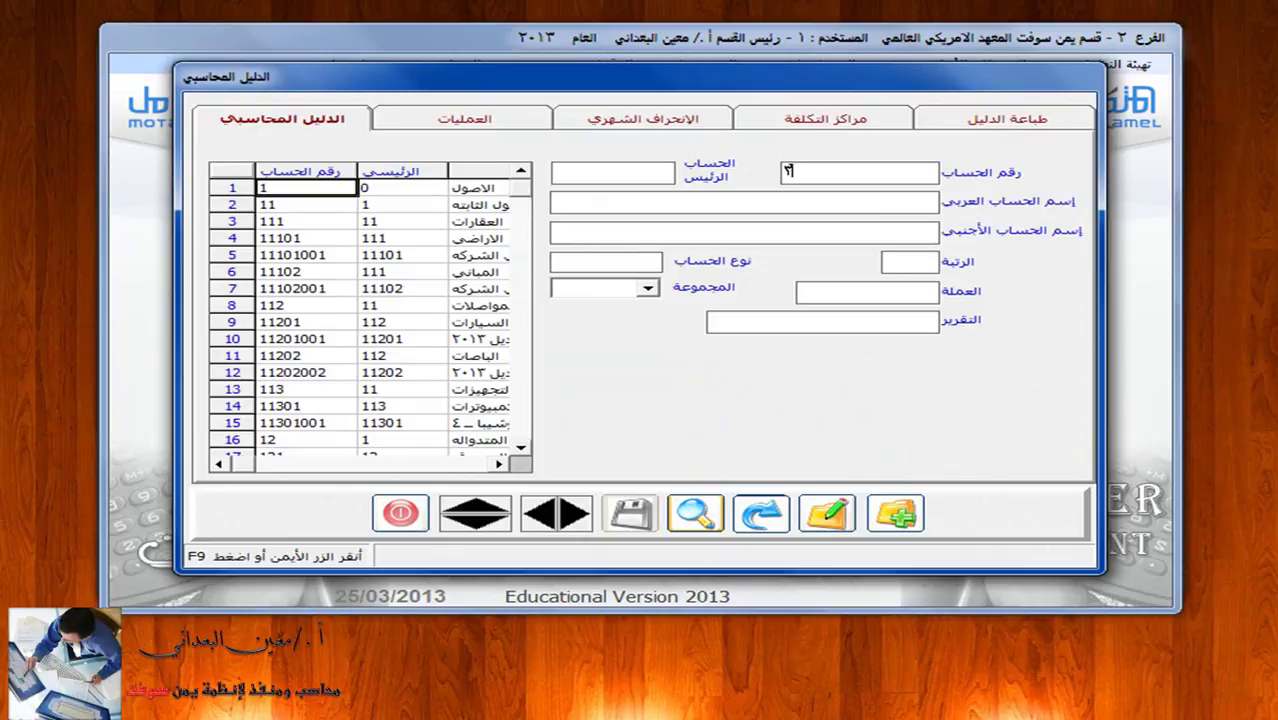
pyautogui.write('2')
pyautogui.click(697, 512)
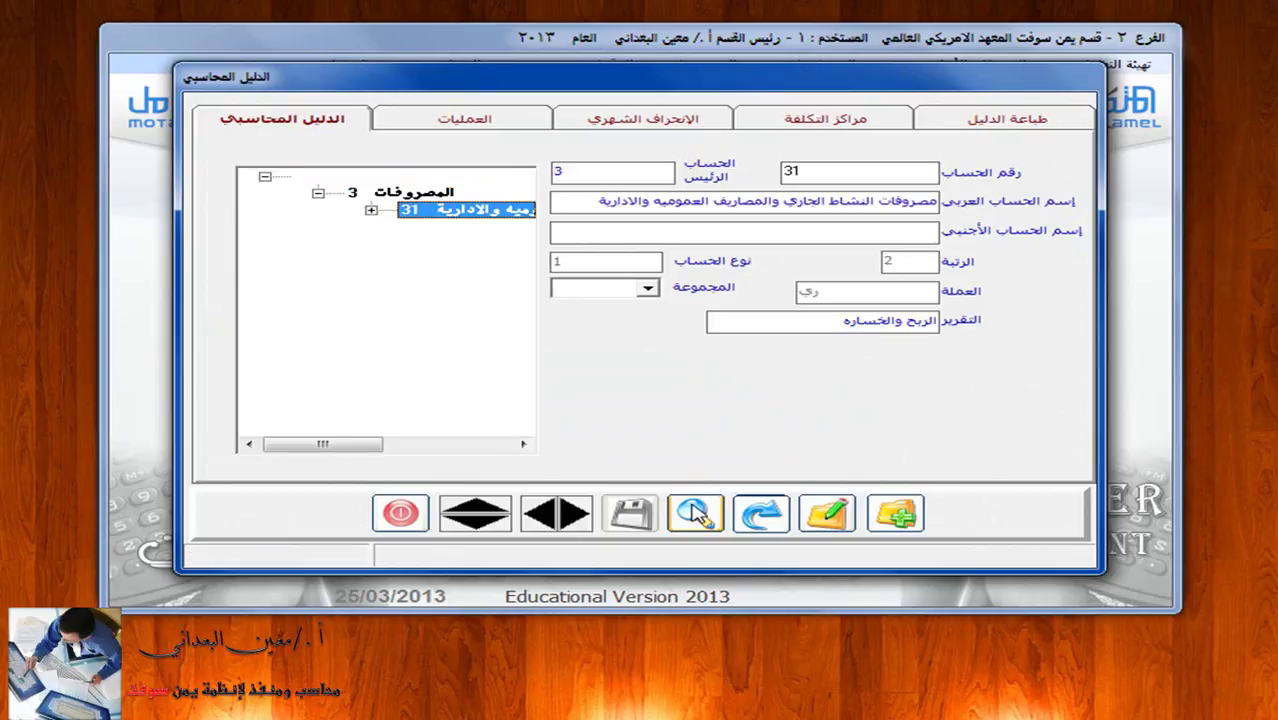
pyautogui.moveTo(322, 443); pyautogui.dragTo(448, 365)
pyautogui.click(299, 210)
pyautogui.click(241, 226)
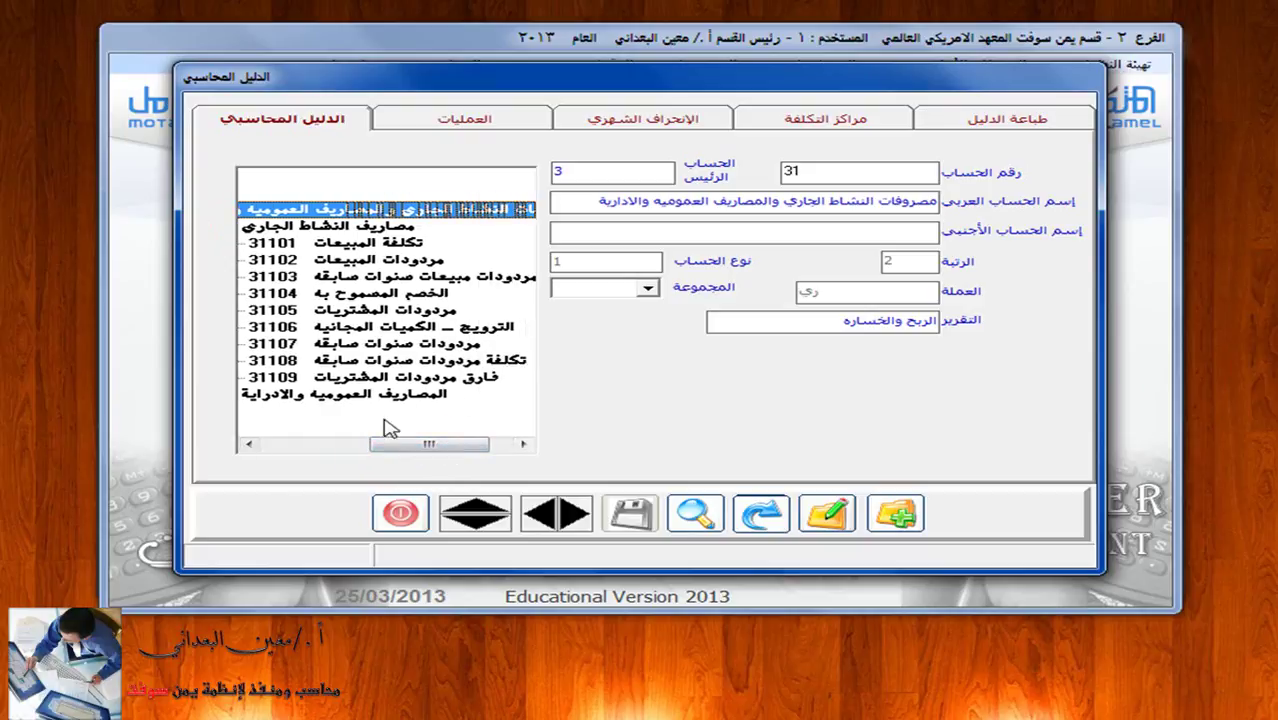
pyautogui.moveTo(412, 443); pyautogui.dragTo(384, 448)
pyautogui.click(281, 327)
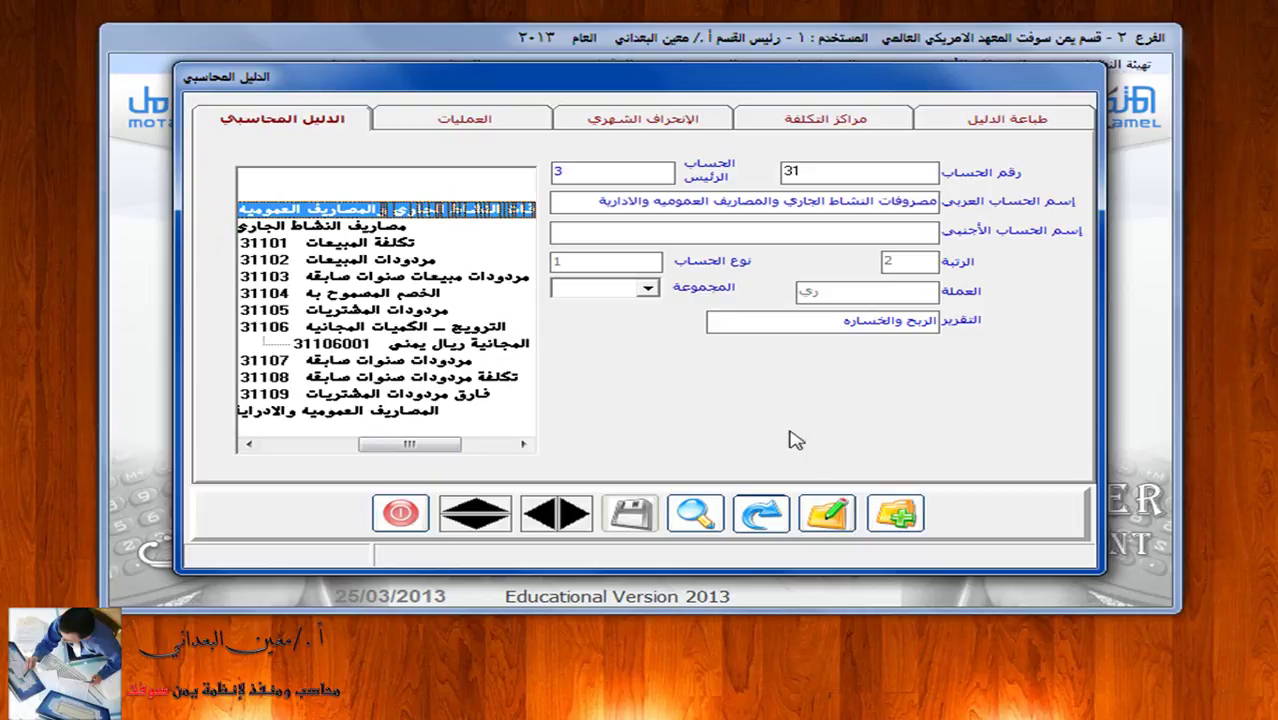
# Add sub-account 31106002 'الترويج _ كميات مجانيه _ دولار' under 31106 in dollars, save, and close
pyautogui.click(895, 513)
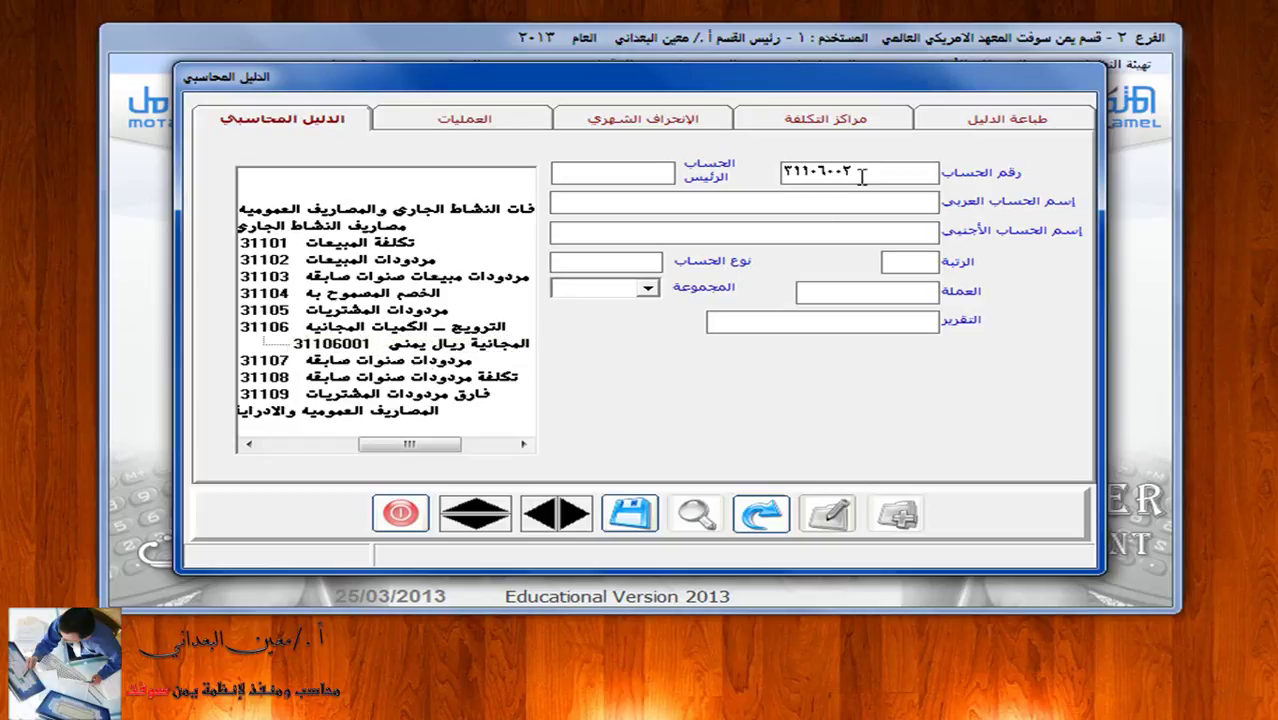
pyautogui.click(643, 166)
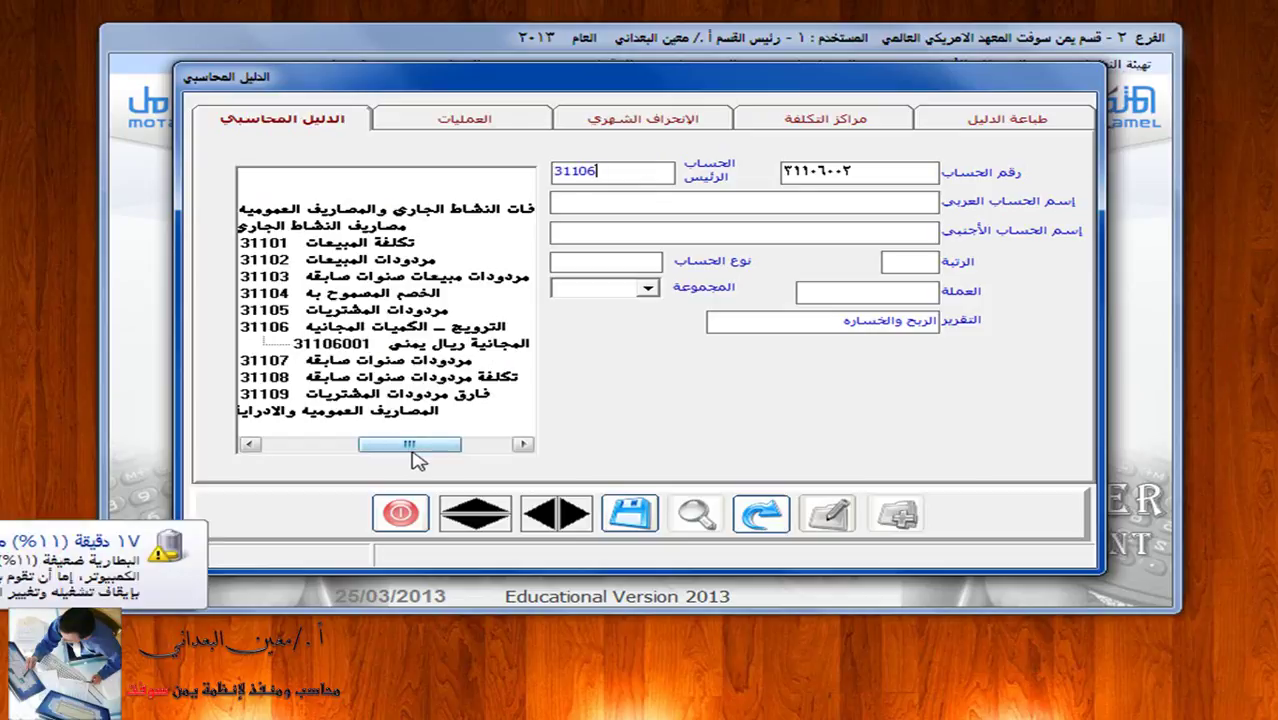
pyautogui.moveTo(412, 445); pyautogui.dragTo(380, 448)
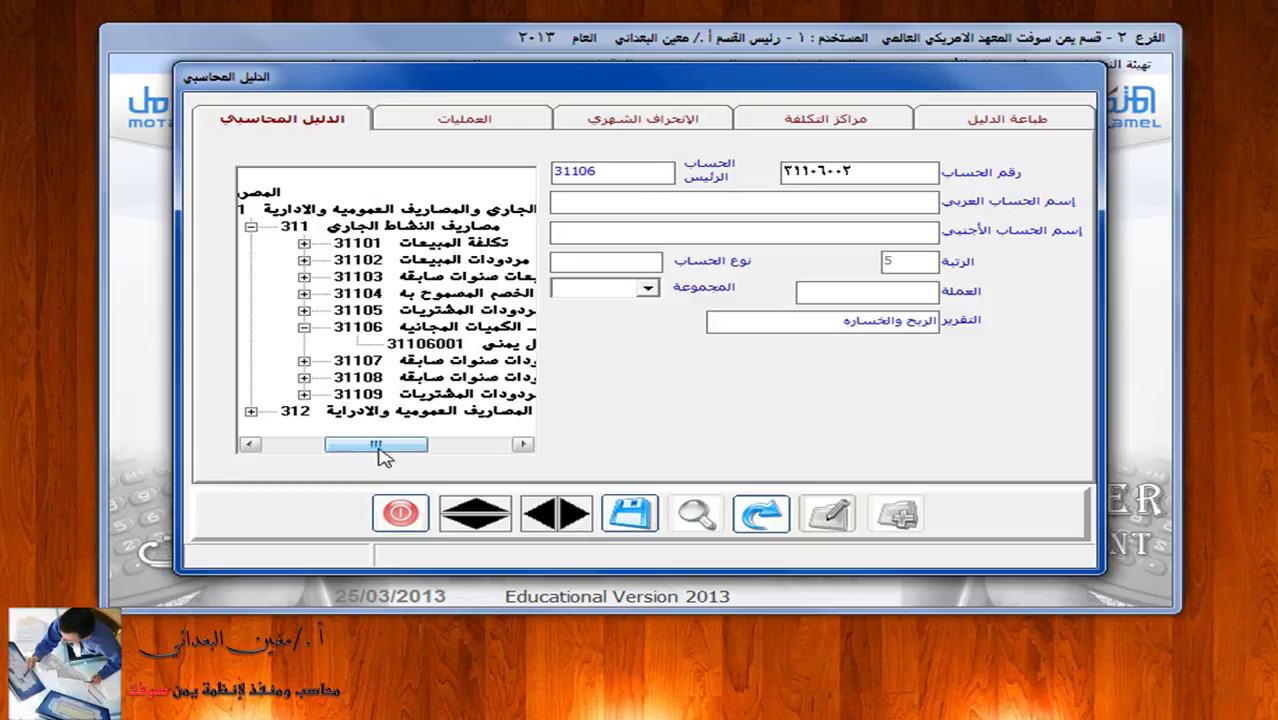
pyautogui.write('الترويج _ كميات مجانيه _ دولار')
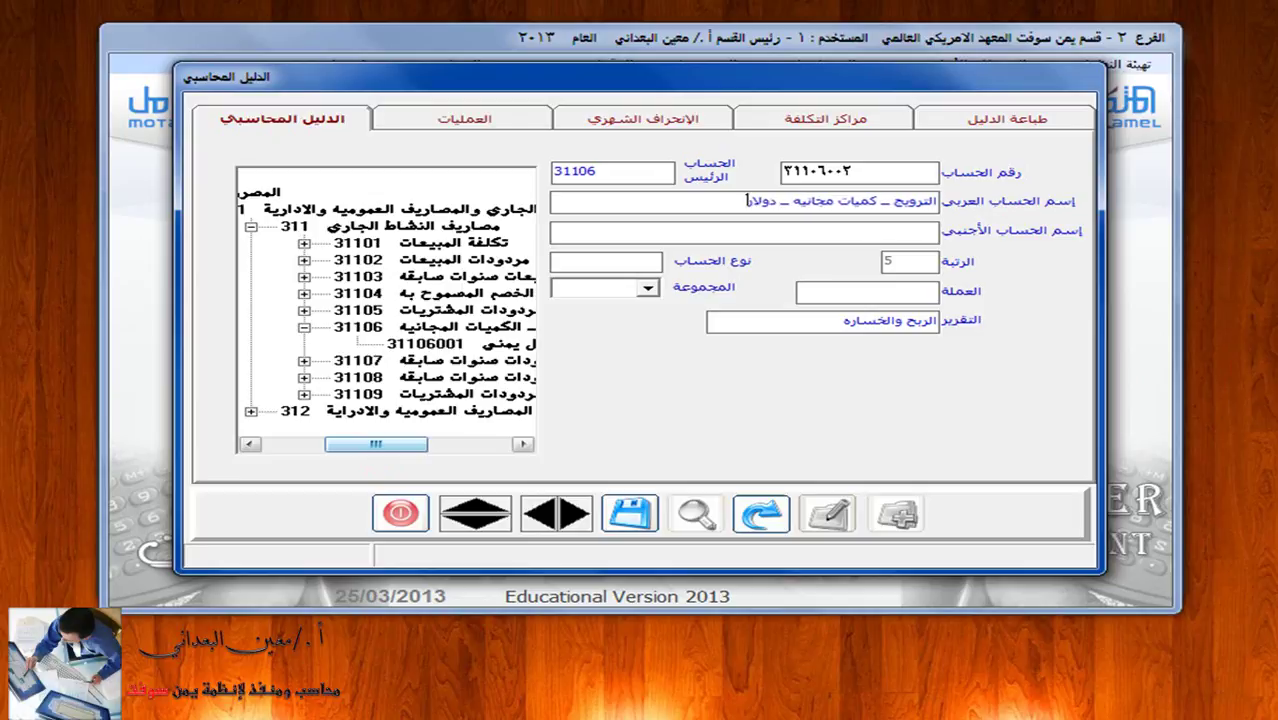
pyautogui.click(598, 264)
pyautogui.click(612, 291)
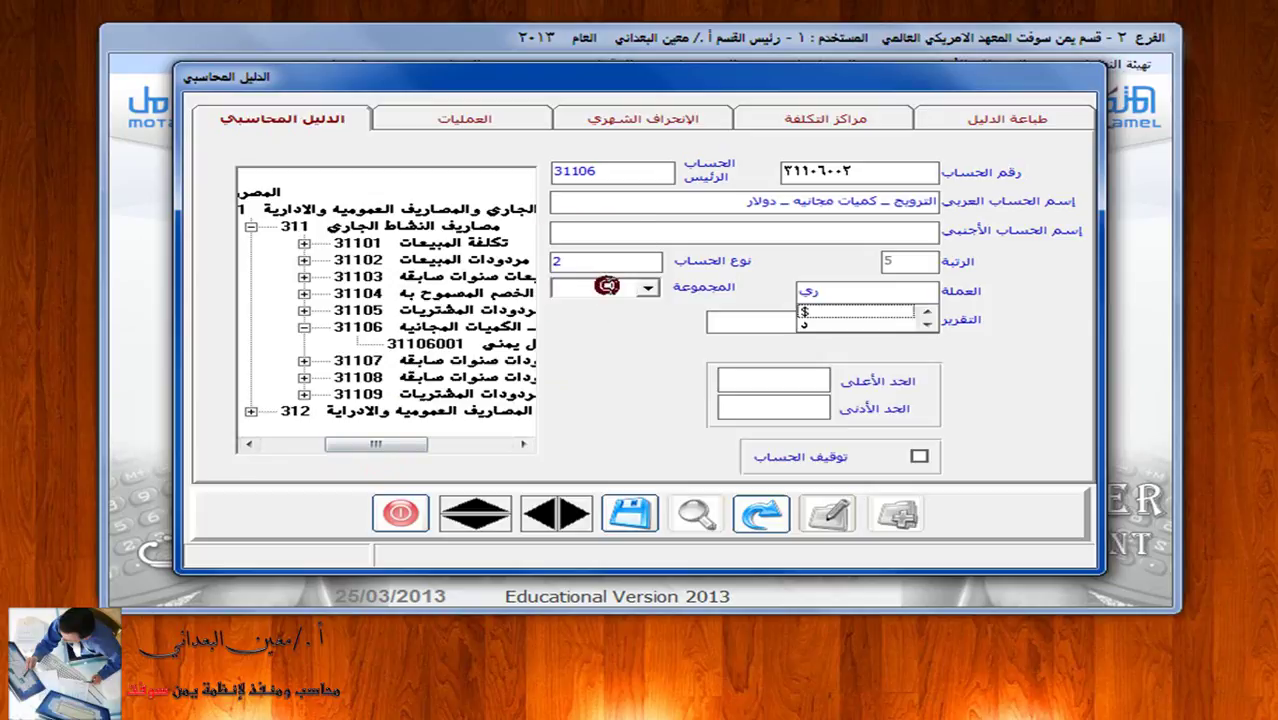
pyautogui.click(837, 314)
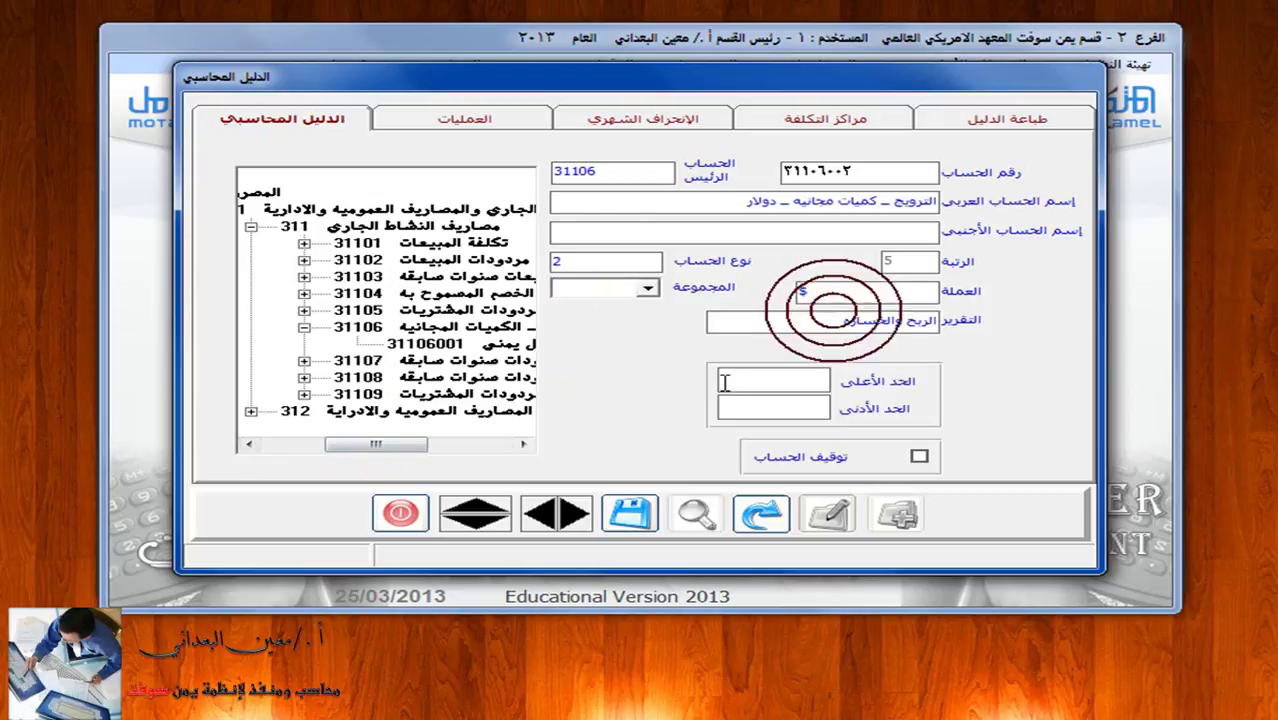
pyautogui.click(640, 512)
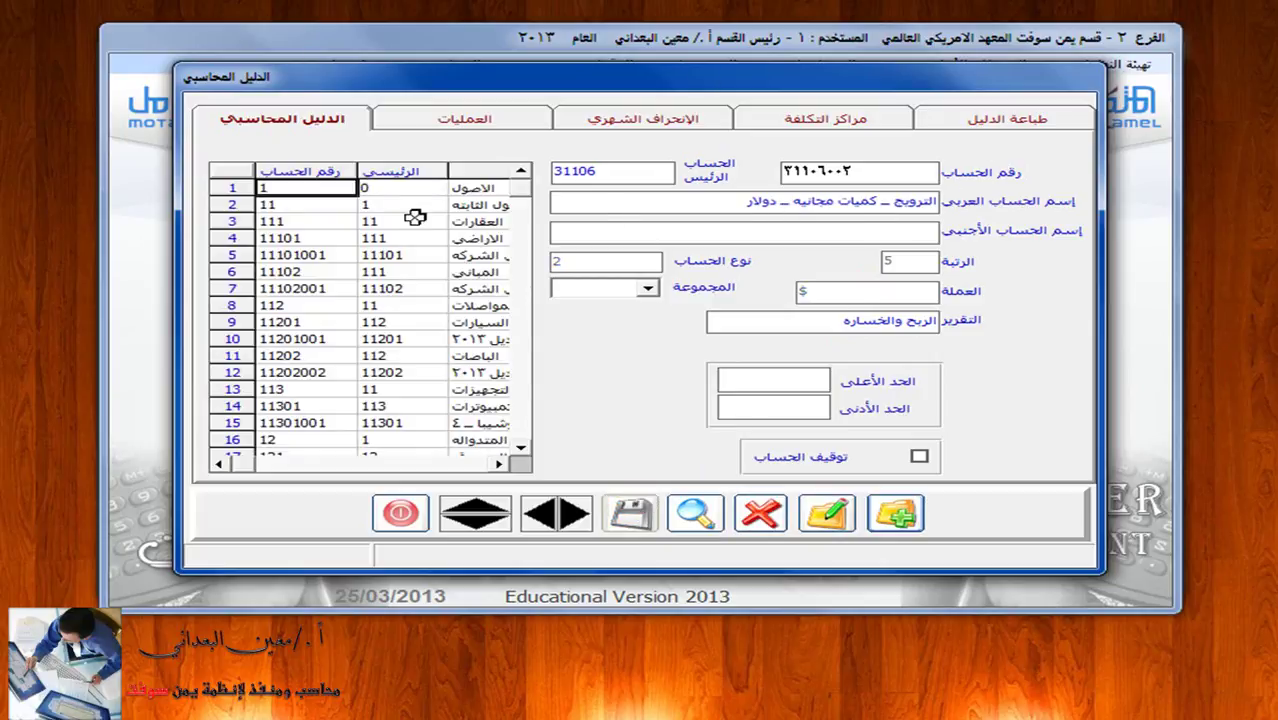
pyautogui.click(401, 513)
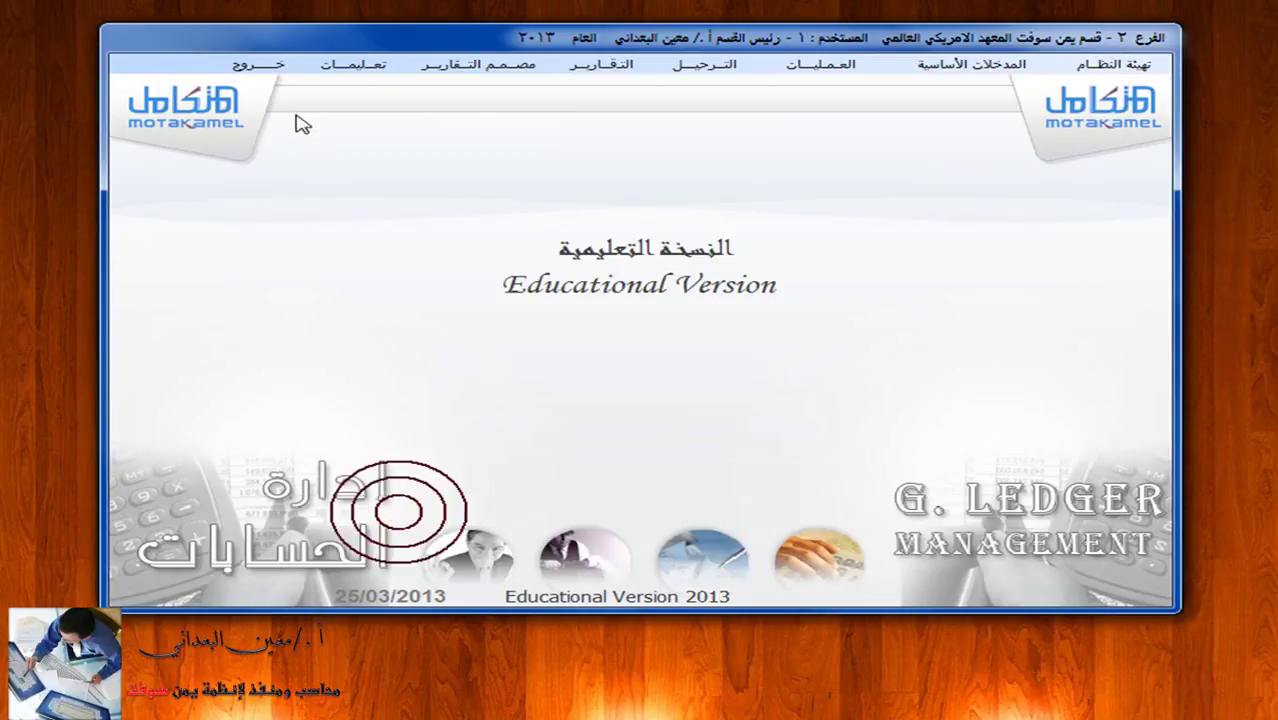
# Open Inventory's item group data and start editing group 001
pyautogui.click(262, 64)
pyautogui.click(1117, 228)
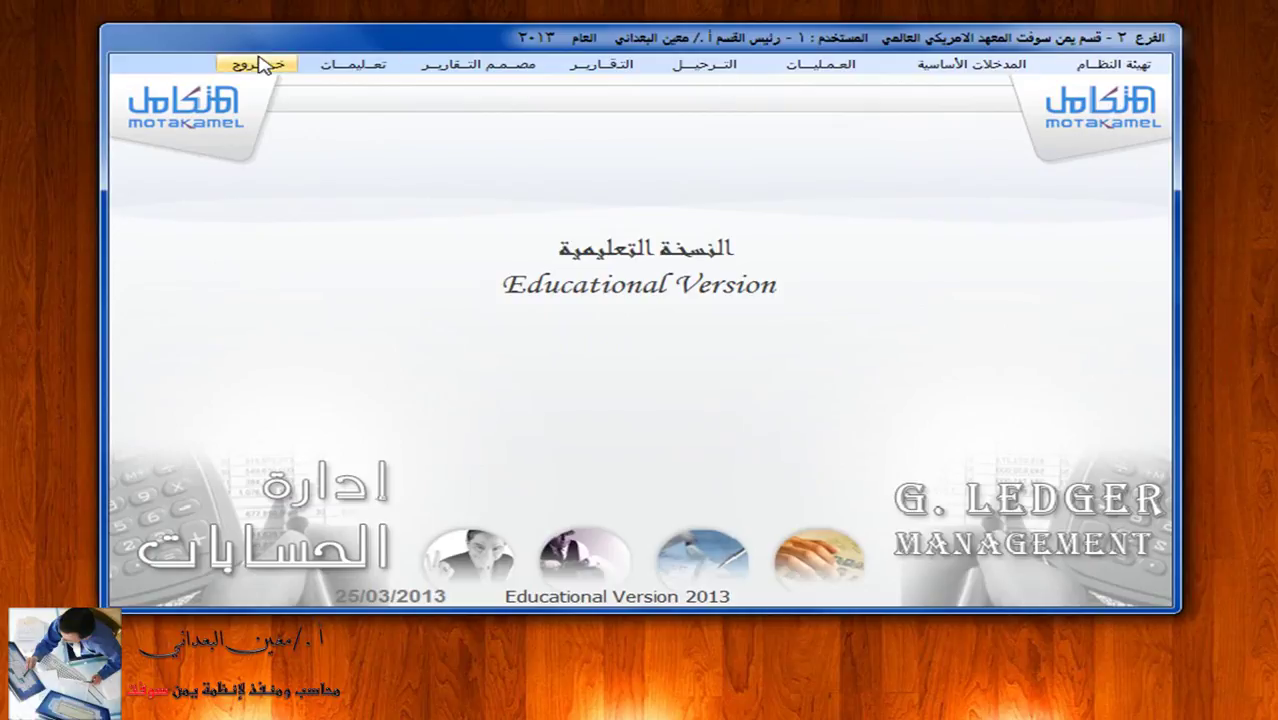
pyautogui.click(262, 64)
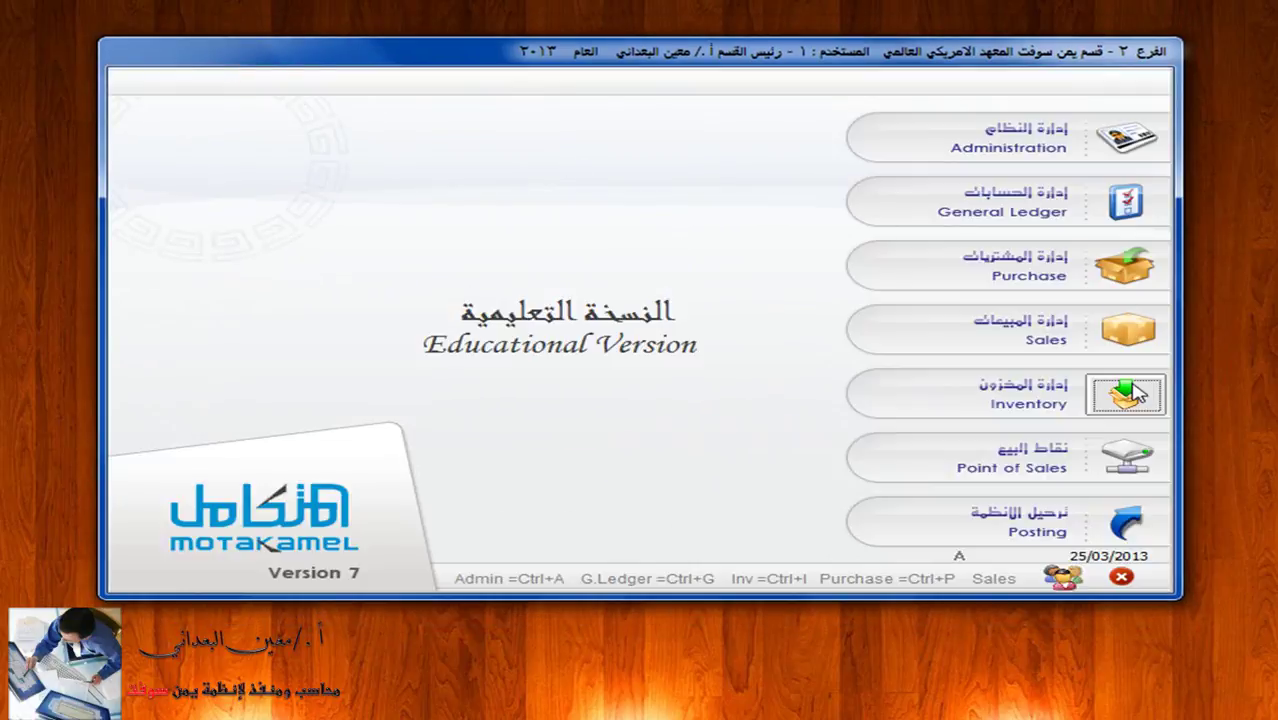
pyautogui.click(1130, 393)
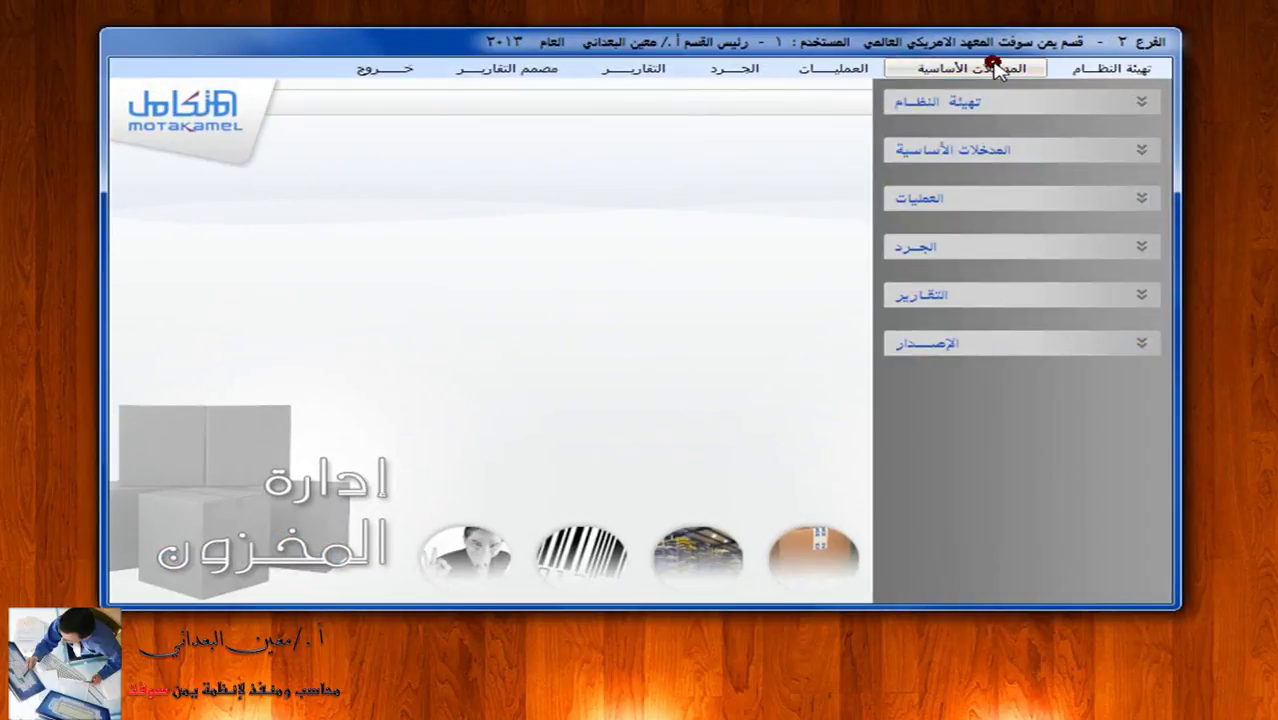
pyautogui.click(995, 68)
pyautogui.click(1000, 90)
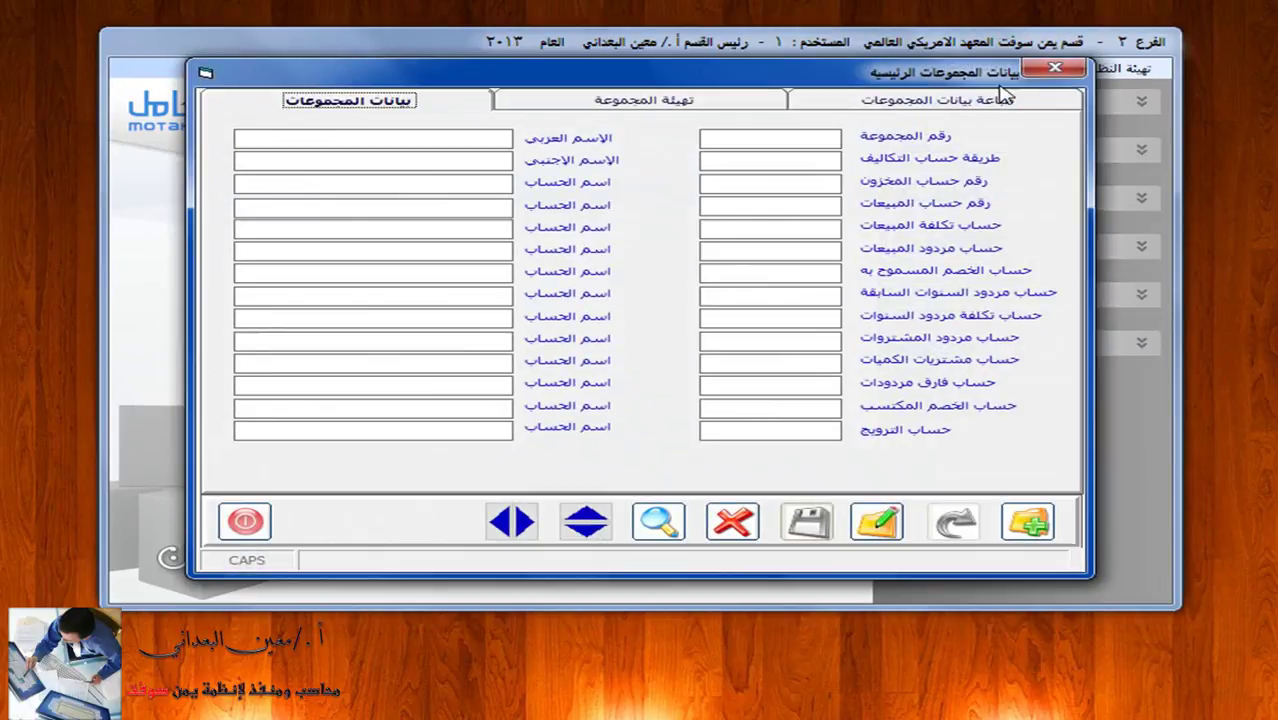
pyautogui.click(658, 521)
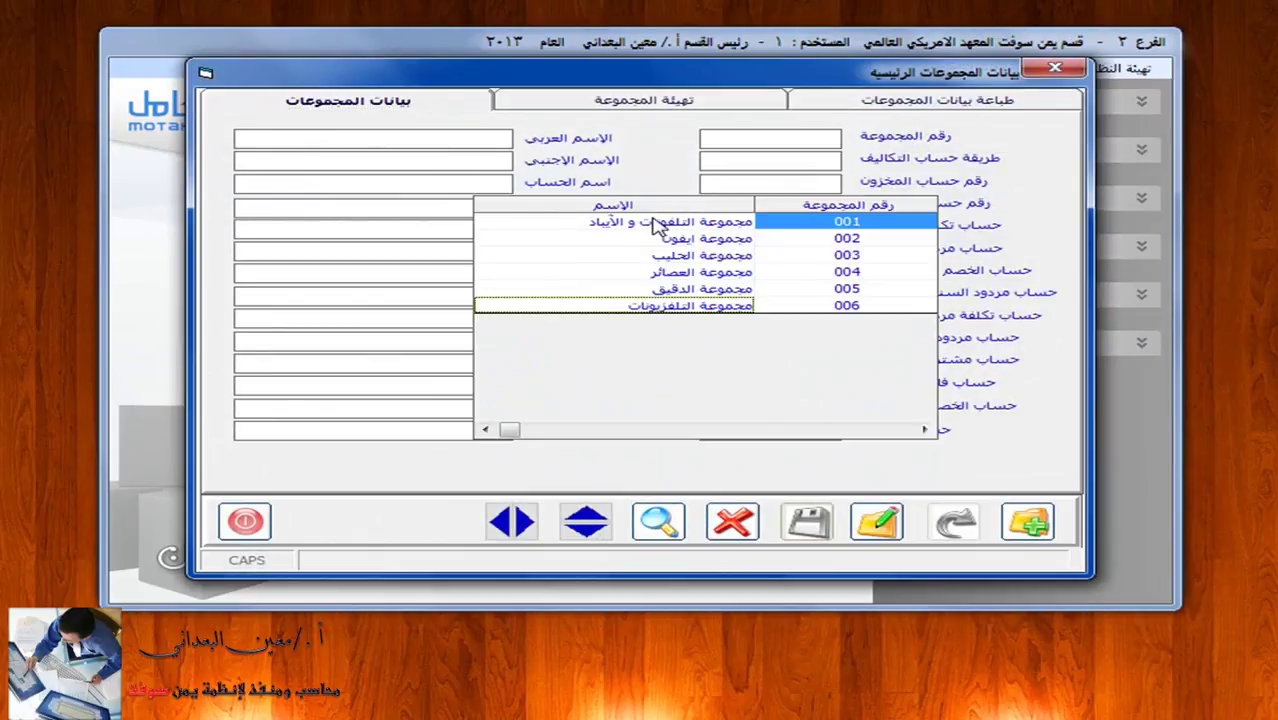
pyautogui.doubleClick(655, 225)
pyautogui.click(877, 521)
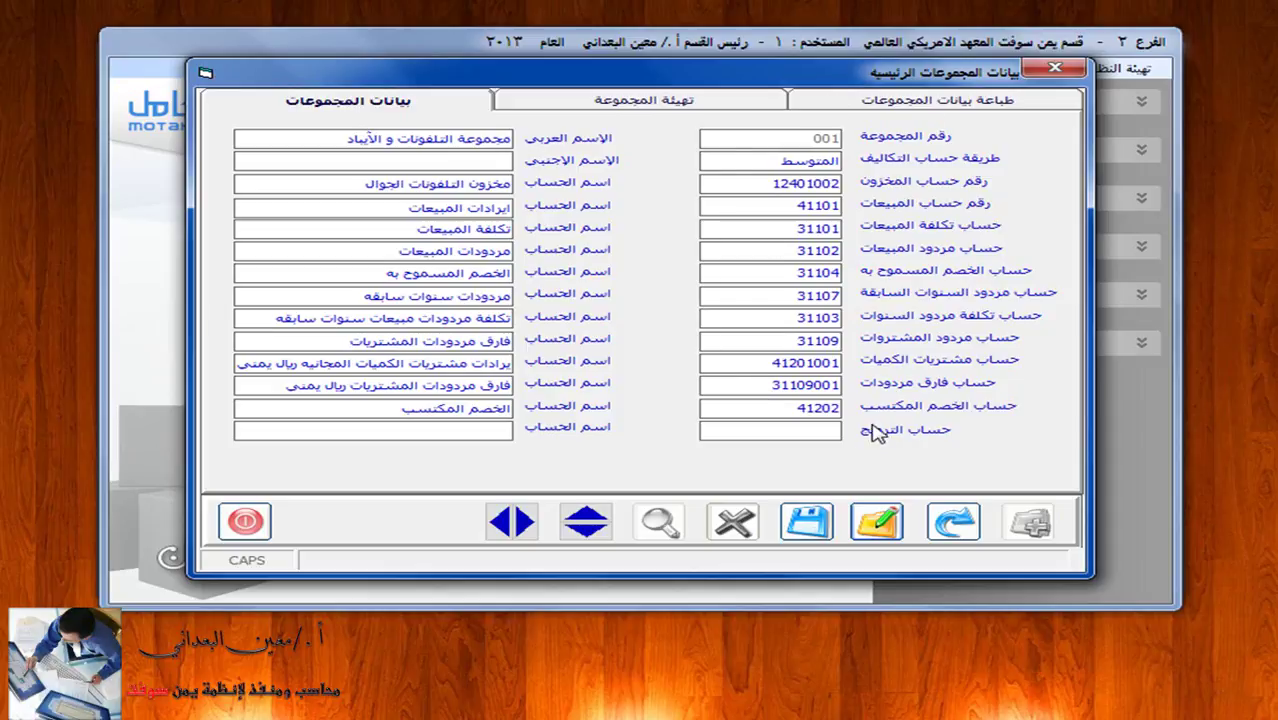
# Set group 001's promotion account to 31106 'الترويج _ الكميات المجانيه' and save it
pyautogui.doubleClick(812, 431)
pyautogui.click(632, 346)
pyautogui.click(632, 346)
pyautogui.click(632, 346)
pyautogui.click(632, 346)
pyautogui.click(632, 346)
pyautogui.click(632, 346)
pyautogui.click(632, 346)
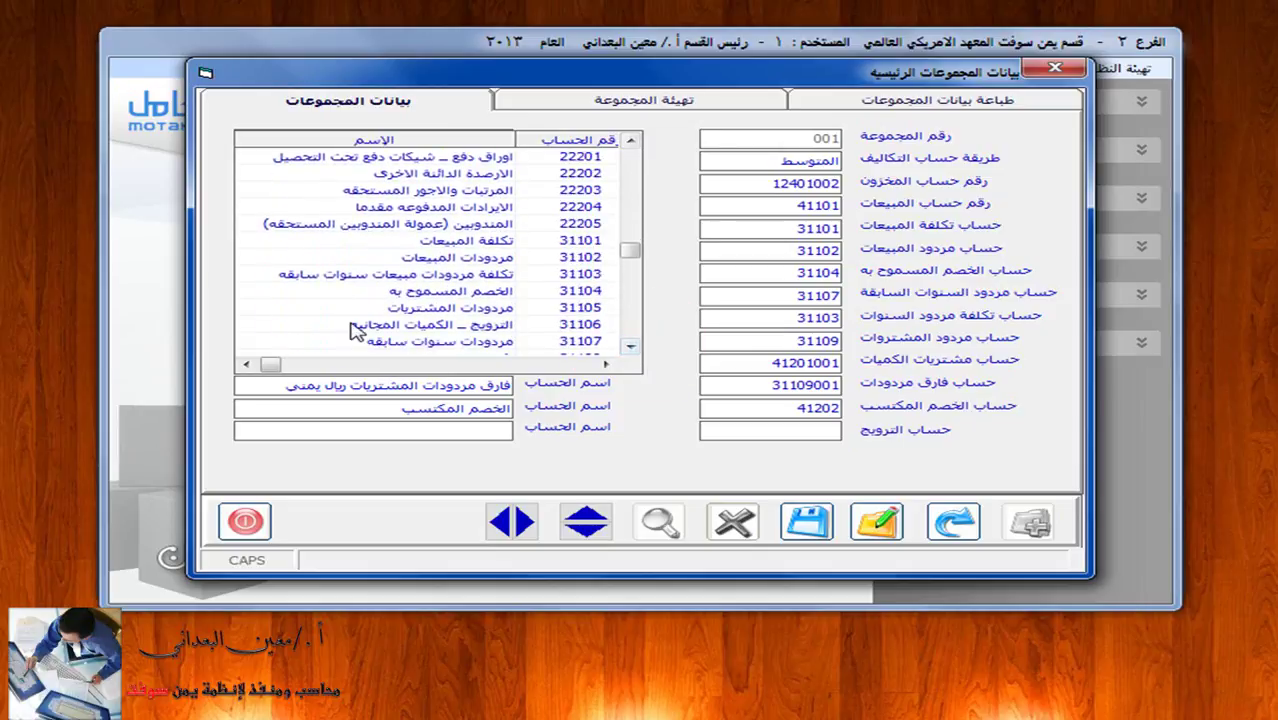
pyautogui.click(398, 326)
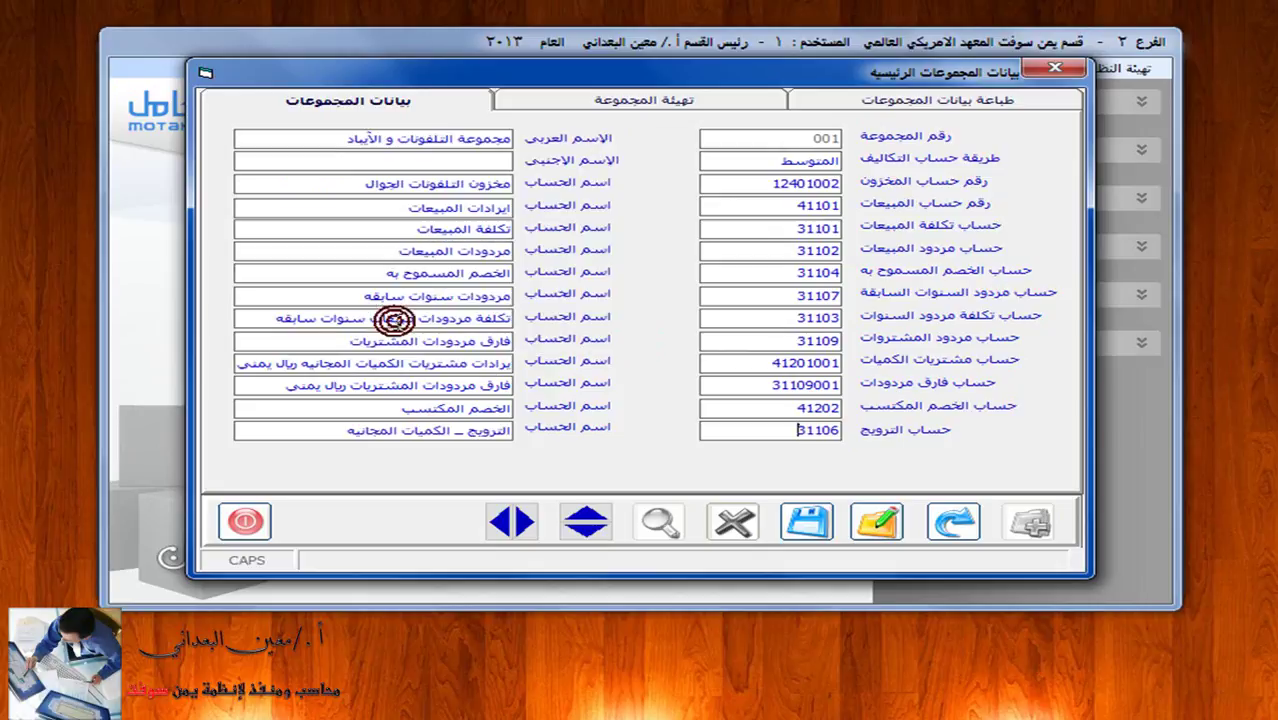
pyautogui.click(807, 519)
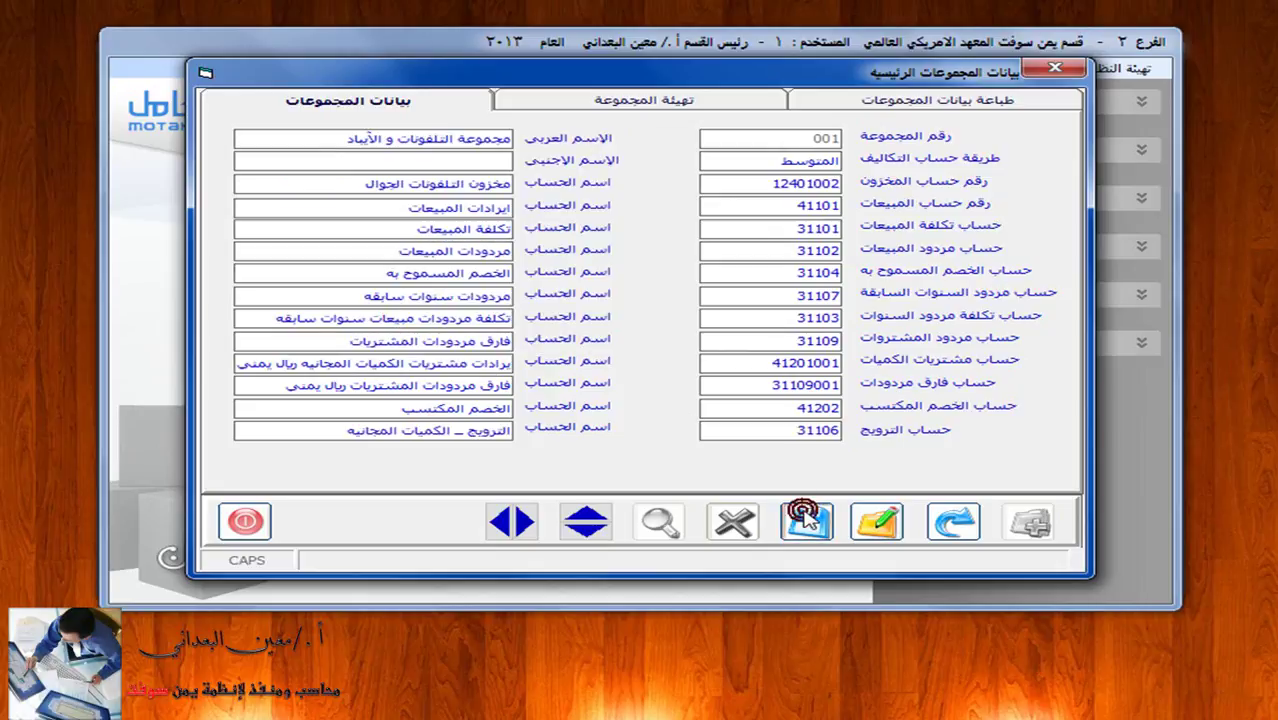
pyautogui.click(245, 520)
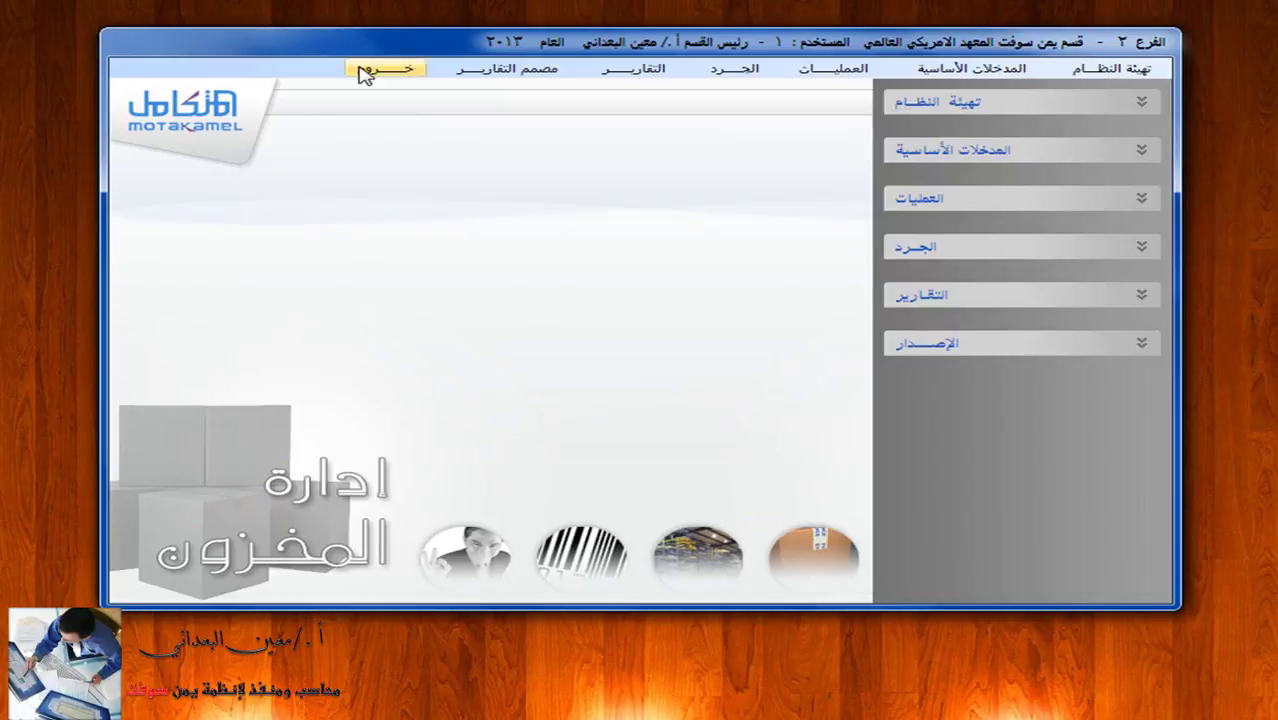
# Post credit (آجل-4) sales invoice 1 dated 12/06/2013 through General Ledger sales-invoice posting
pyautogui.click(362, 70)
pyautogui.click(1106, 200)
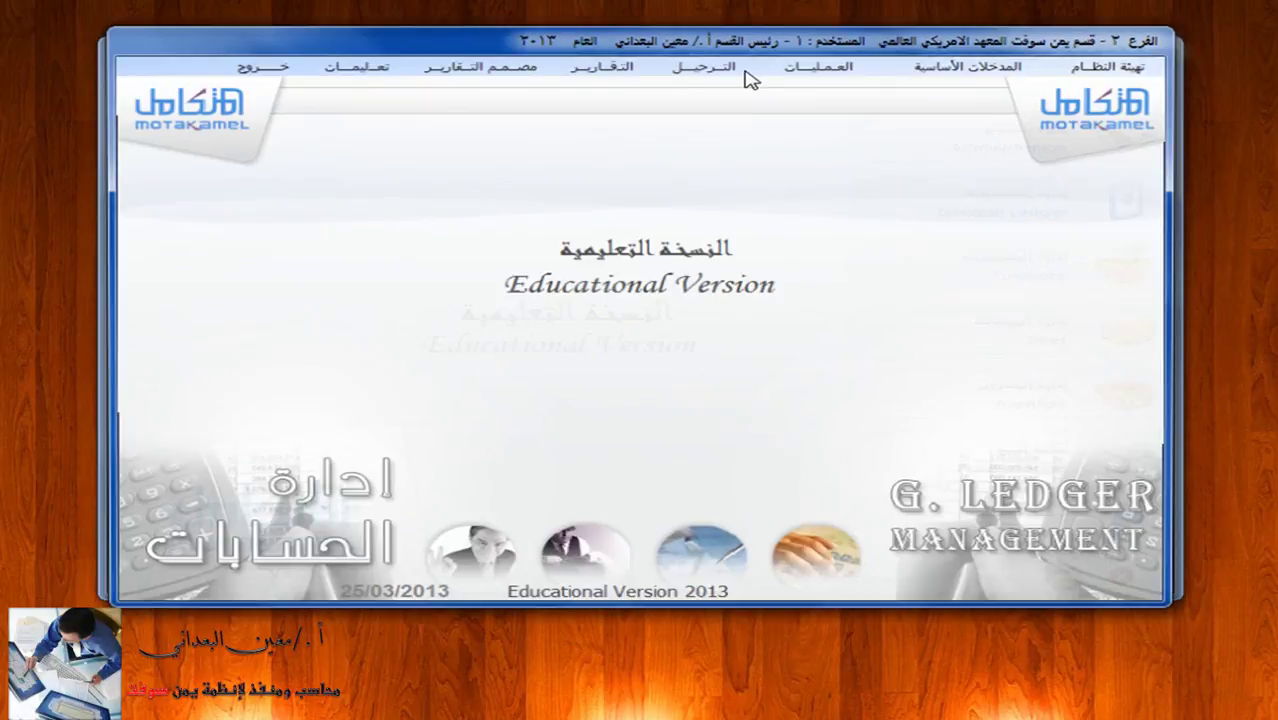
pyautogui.click(722, 62)
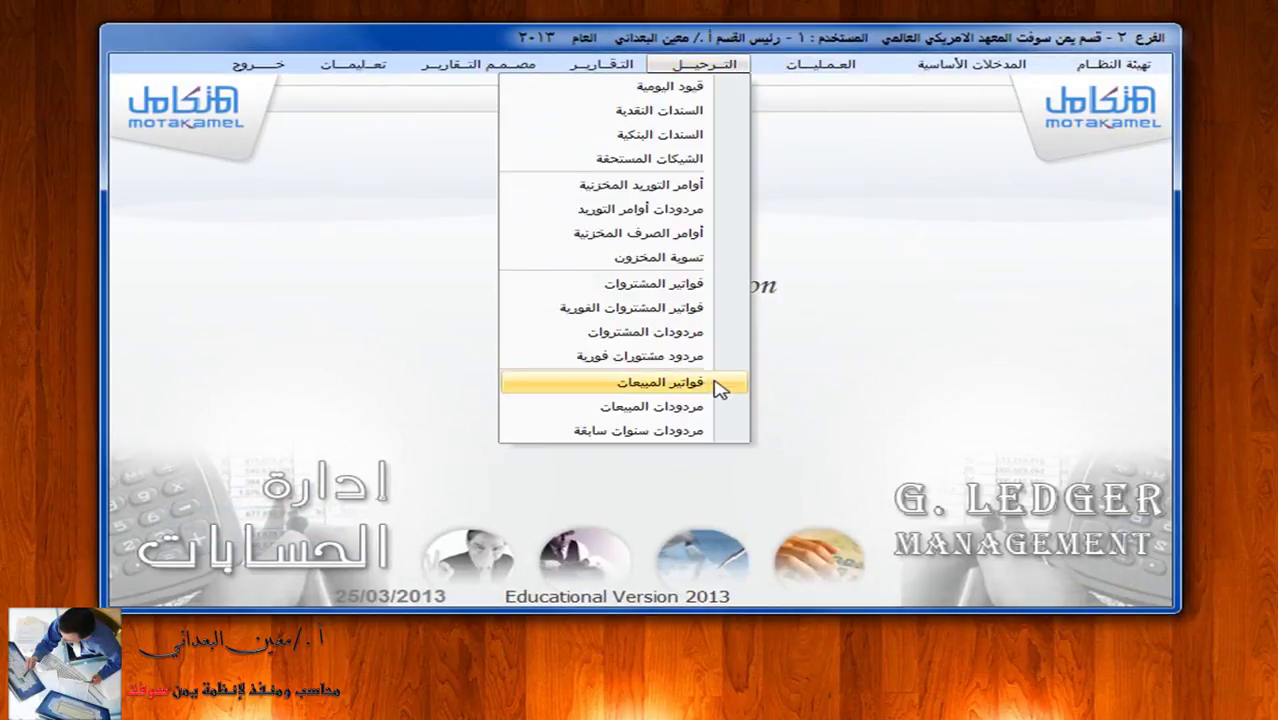
pyautogui.click(716, 385)
pyautogui.click(664, 228)
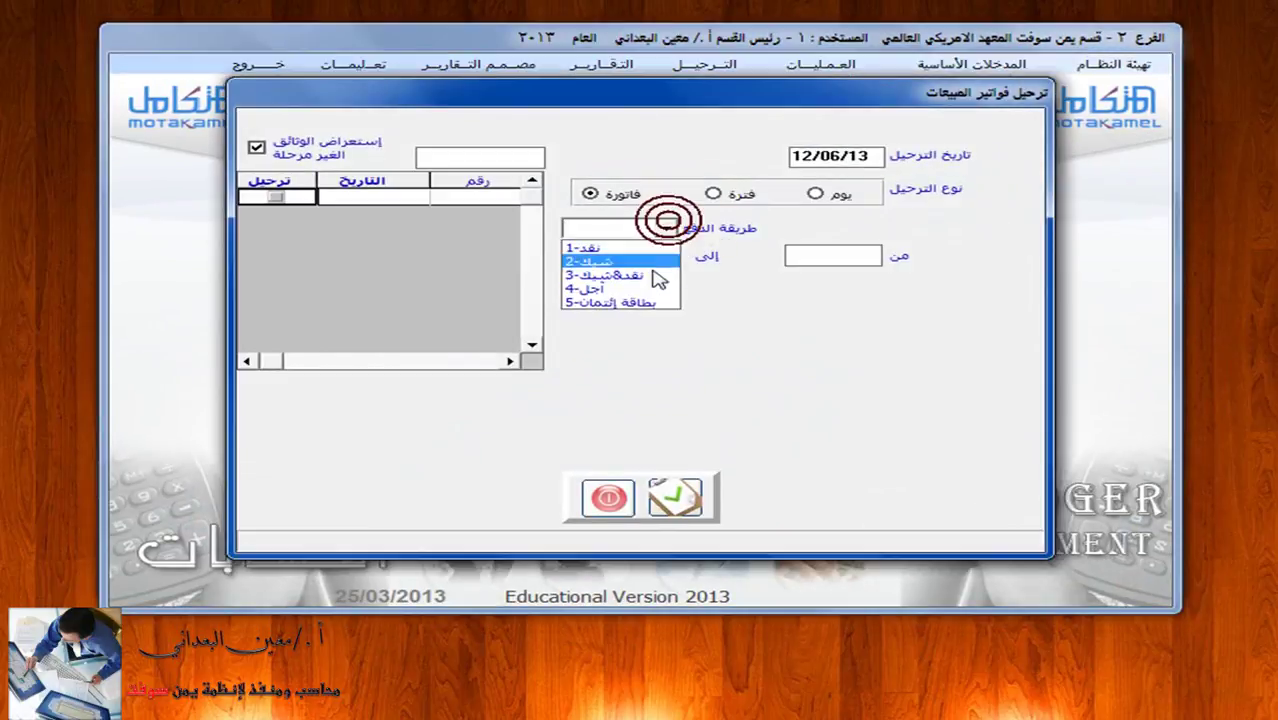
pyautogui.click(639, 285)
pyautogui.click(617, 195)
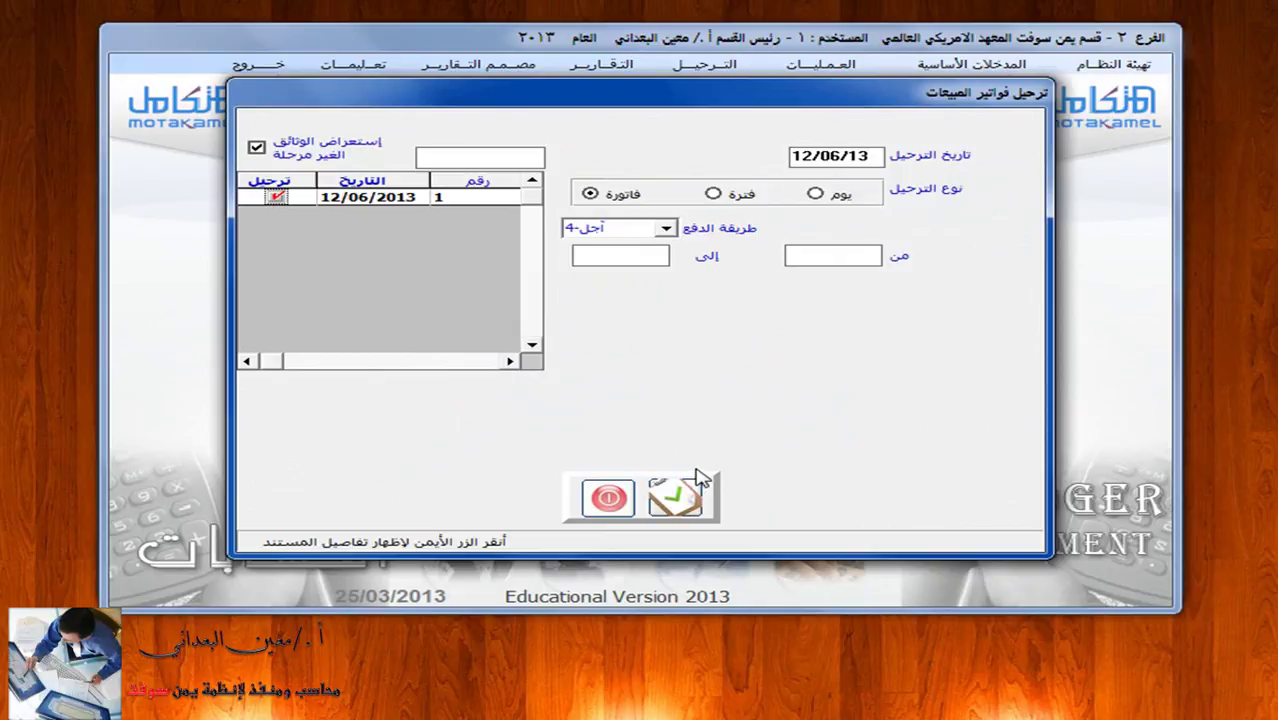
pyautogui.click(674, 498)
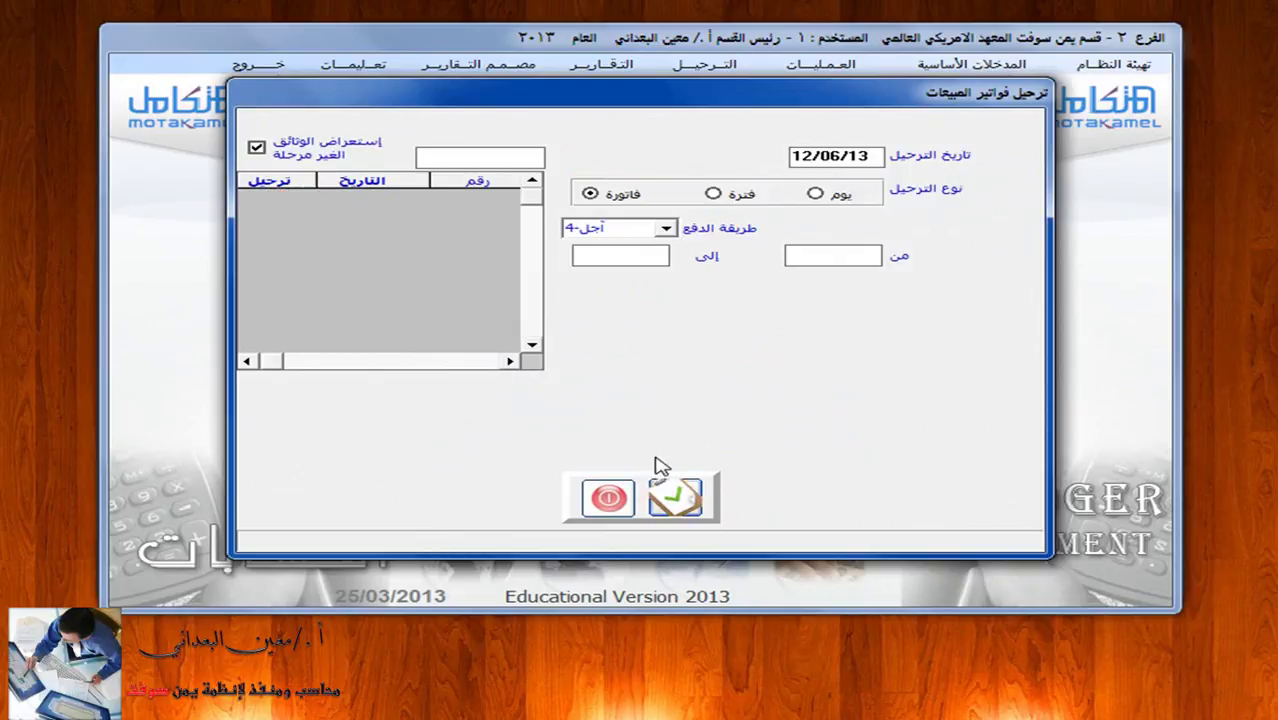
pyautogui.click(610, 496)
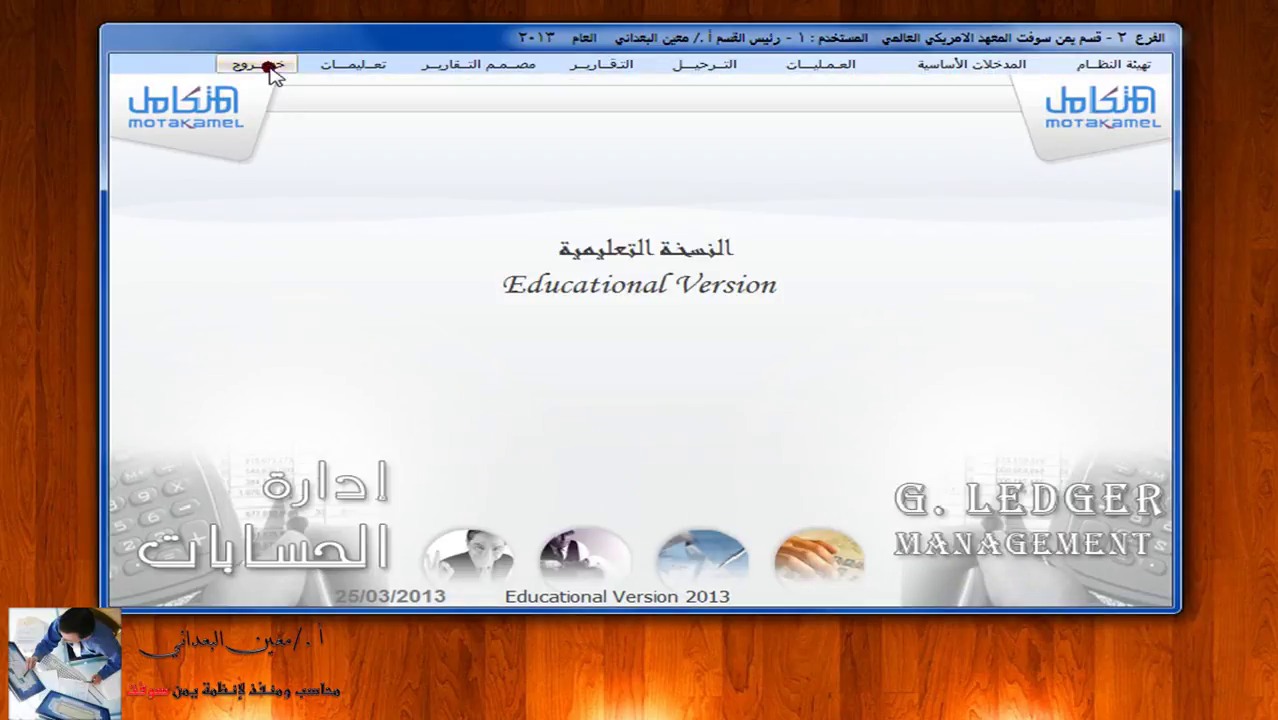
pyautogui.click(266, 64)
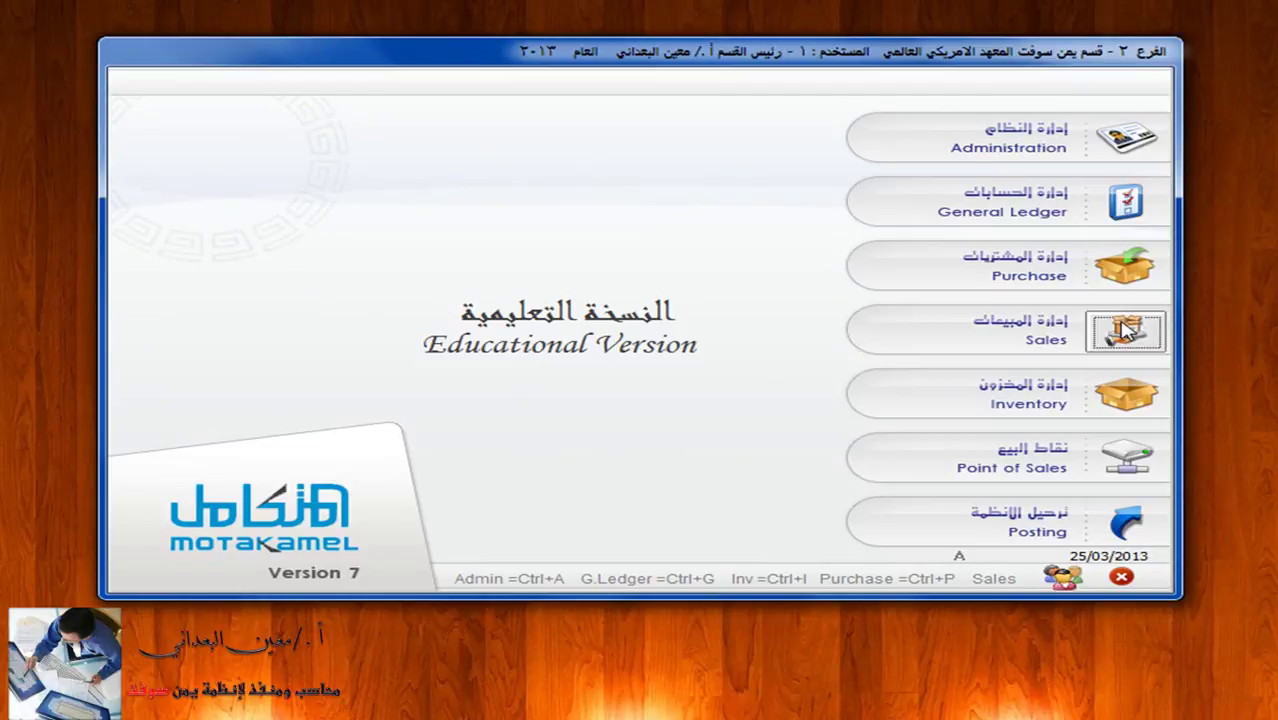
# Go to the Sales module and open فواتير المبيعات from the العمليات menu
pyautogui.click(1158, 336)
pyautogui.click(826, 76)
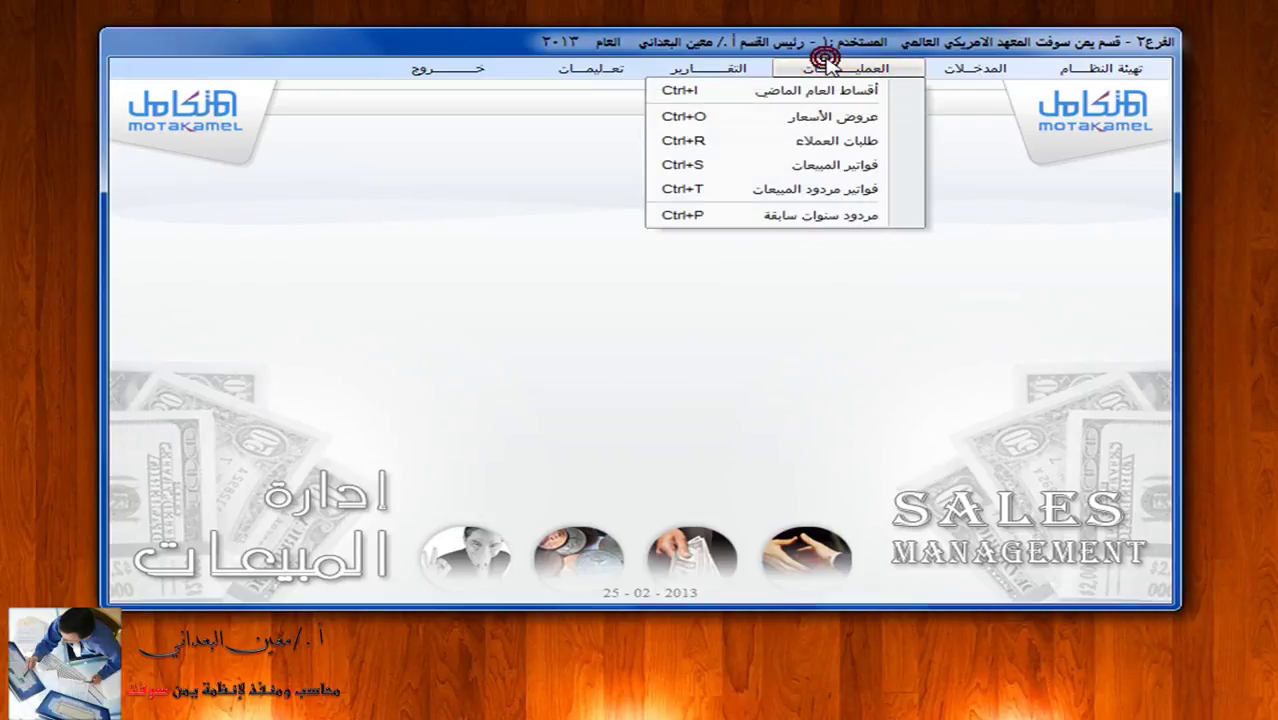
pyautogui.click(907, 166)
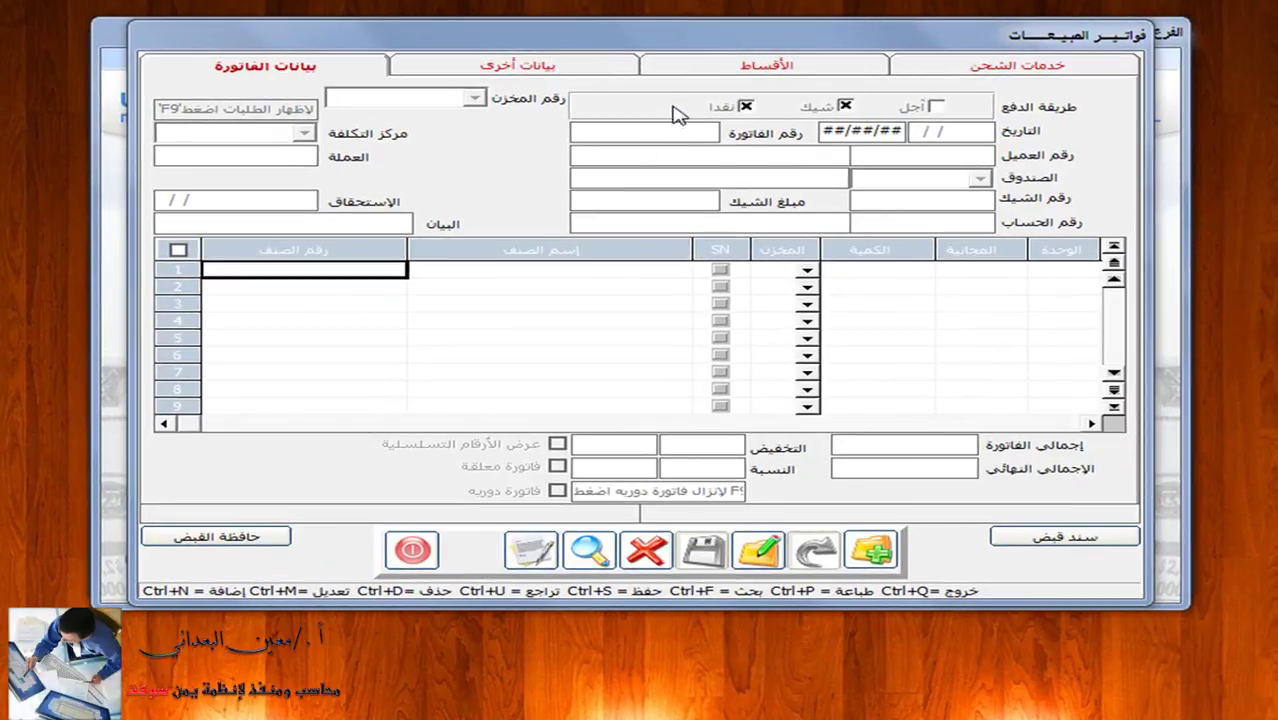
pyautogui.click(1095, 425)
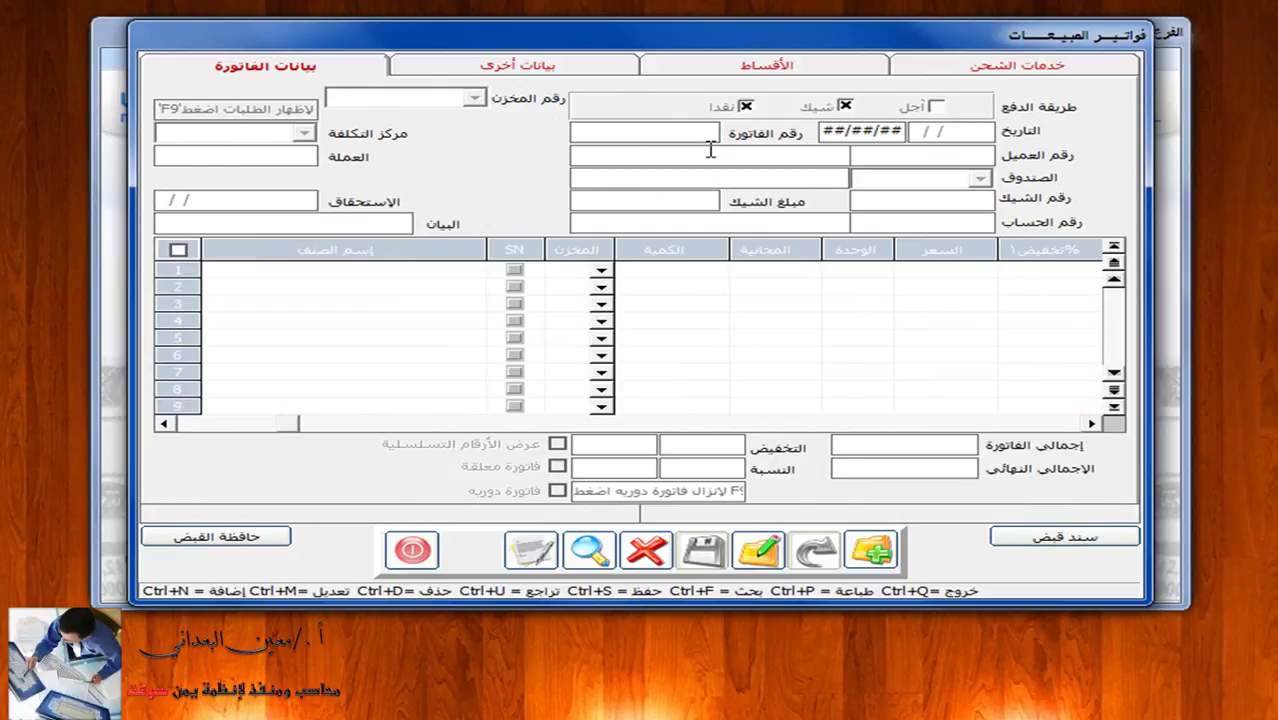
pyautogui.press('super+Tab')
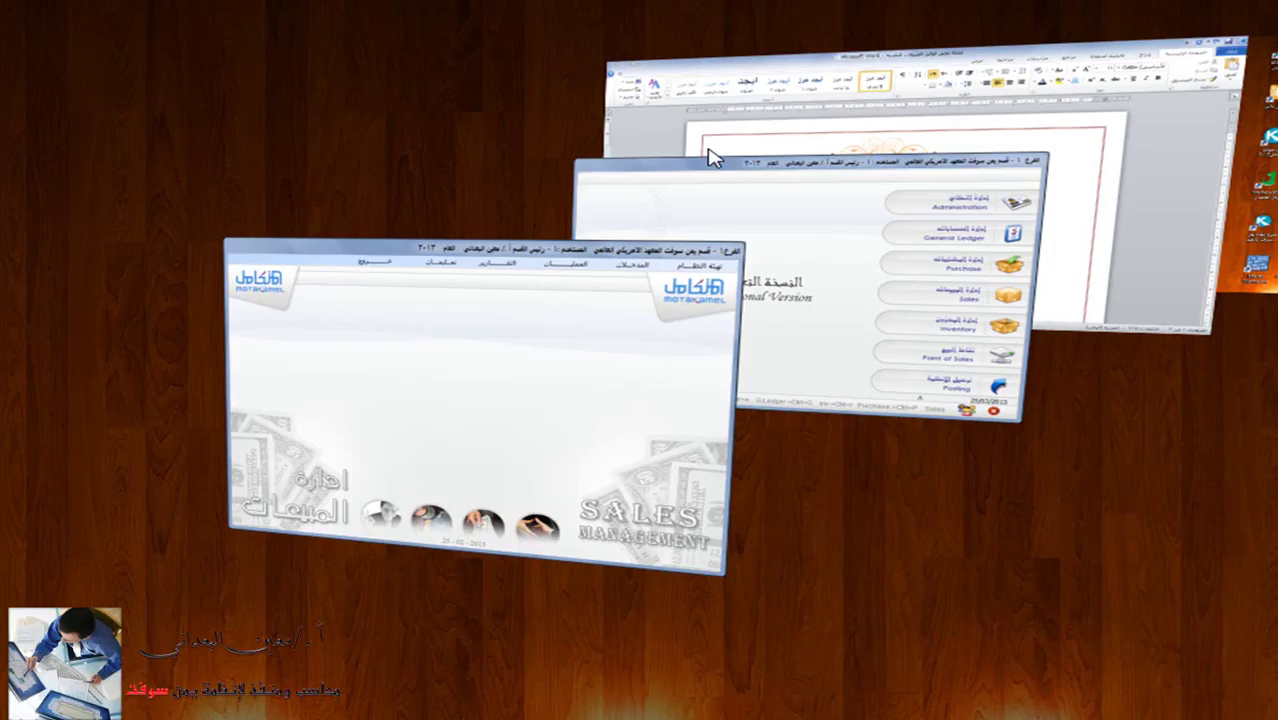
pyautogui.press('super+Tab')
pyautogui.press('super+Tab')
pyautogui.press('super+Tab')
pyautogui.press('super+Tab')
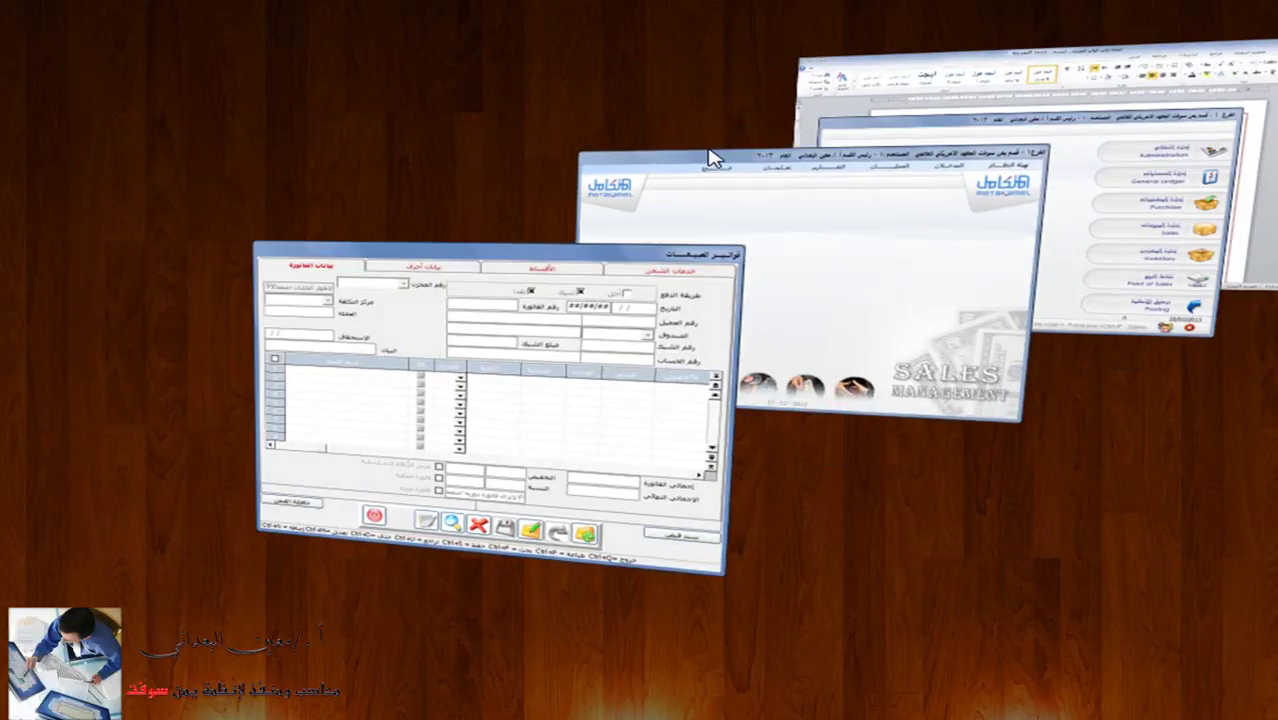
pyautogui.press('super+Tab')
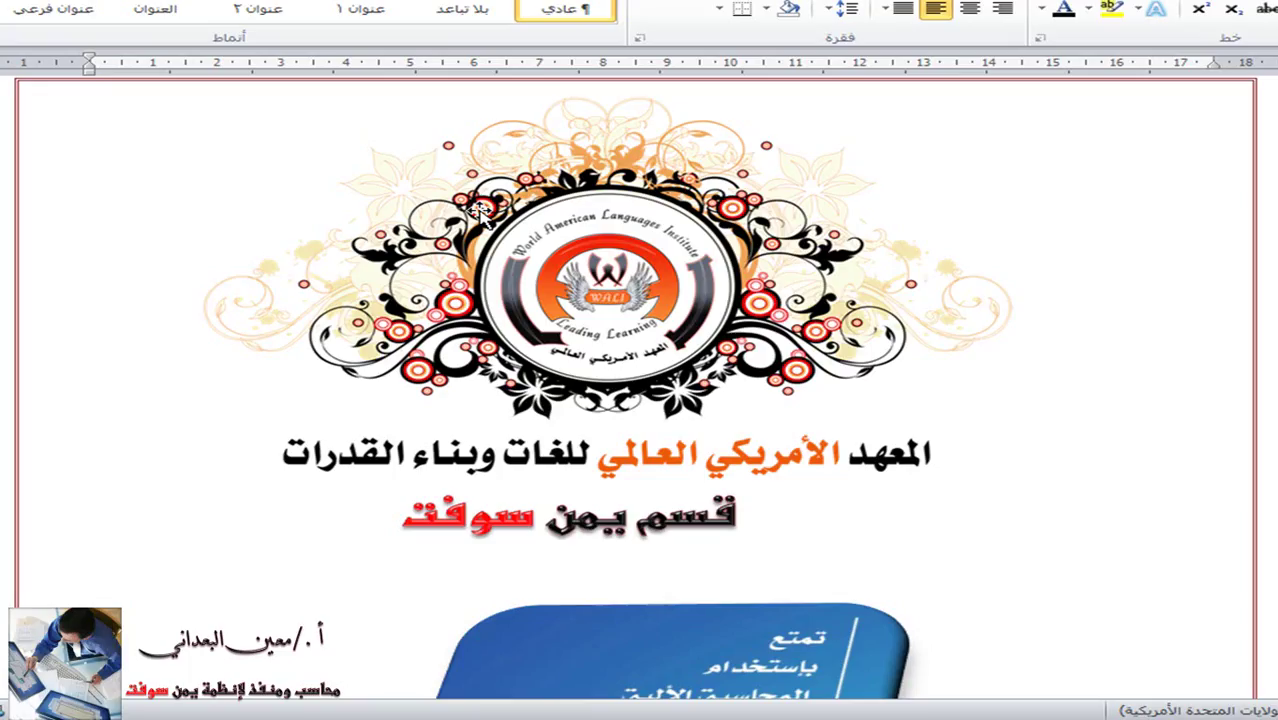
pyautogui.scroll(-3, 480, 210)
pyautogui.scroll(-8, 480, 210)
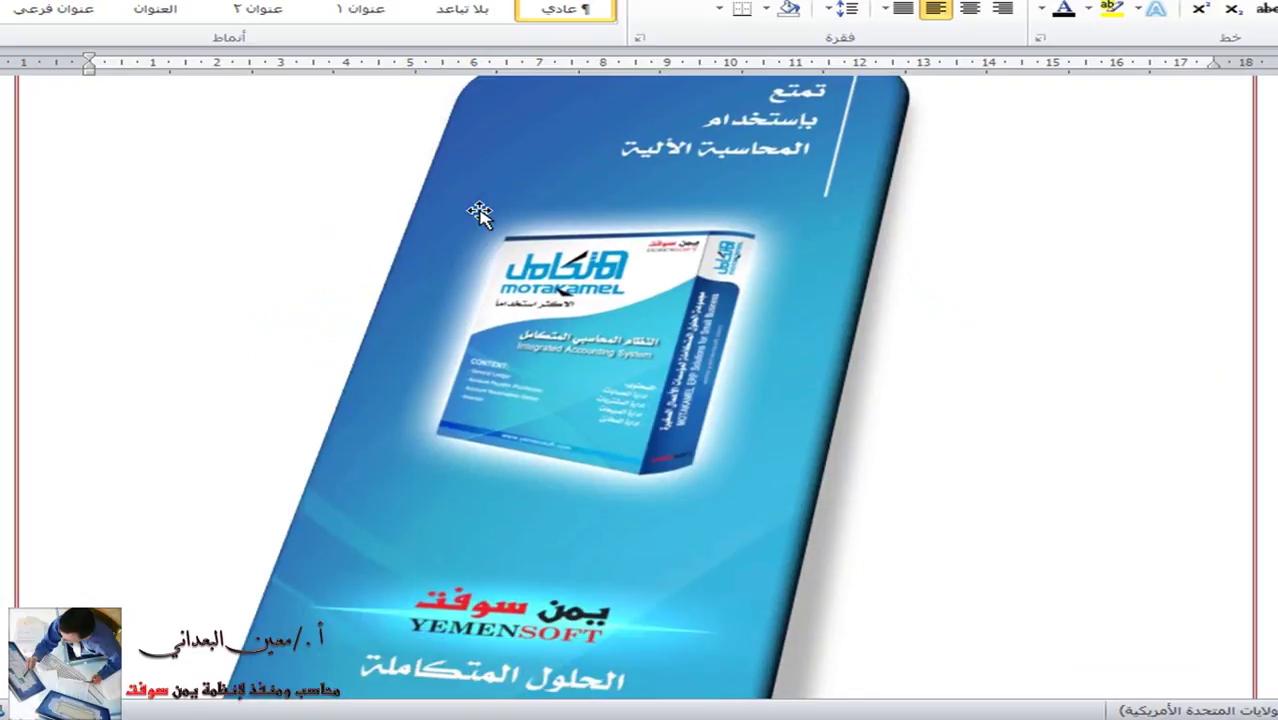
pyautogui.scroll(-12, 480, 214)
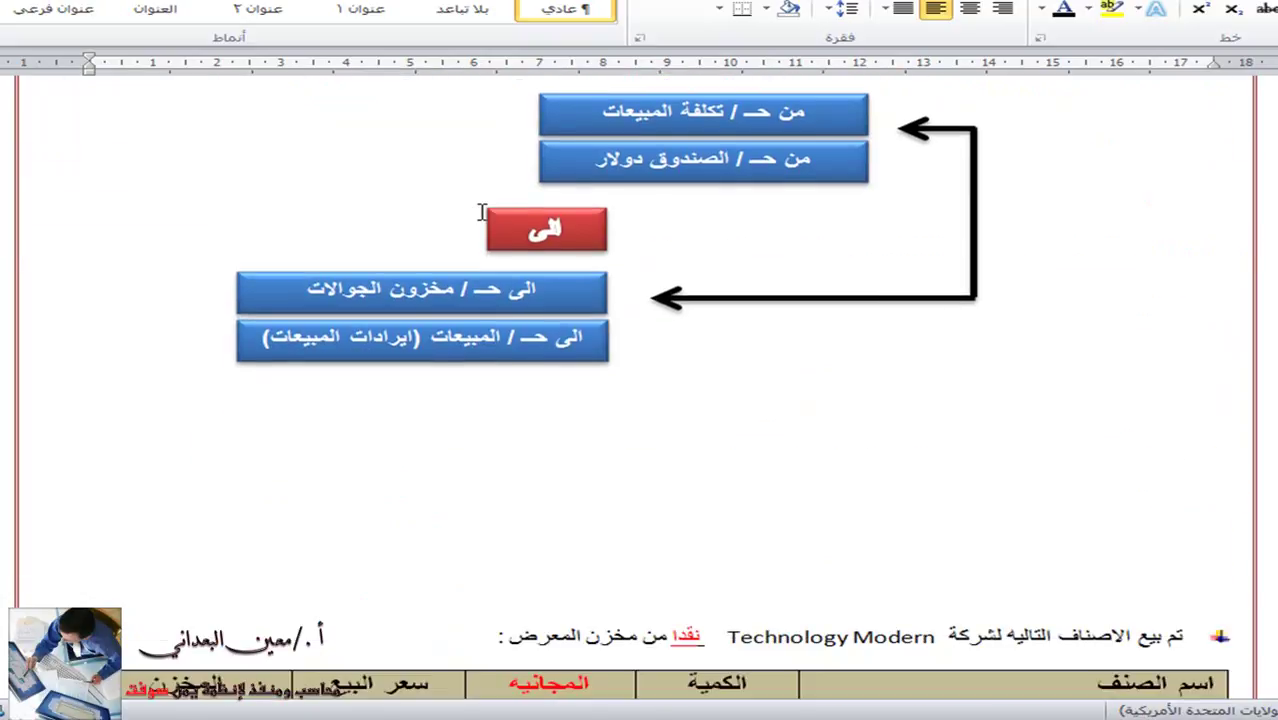
pyautogui.scroll(-3, 481, 213)
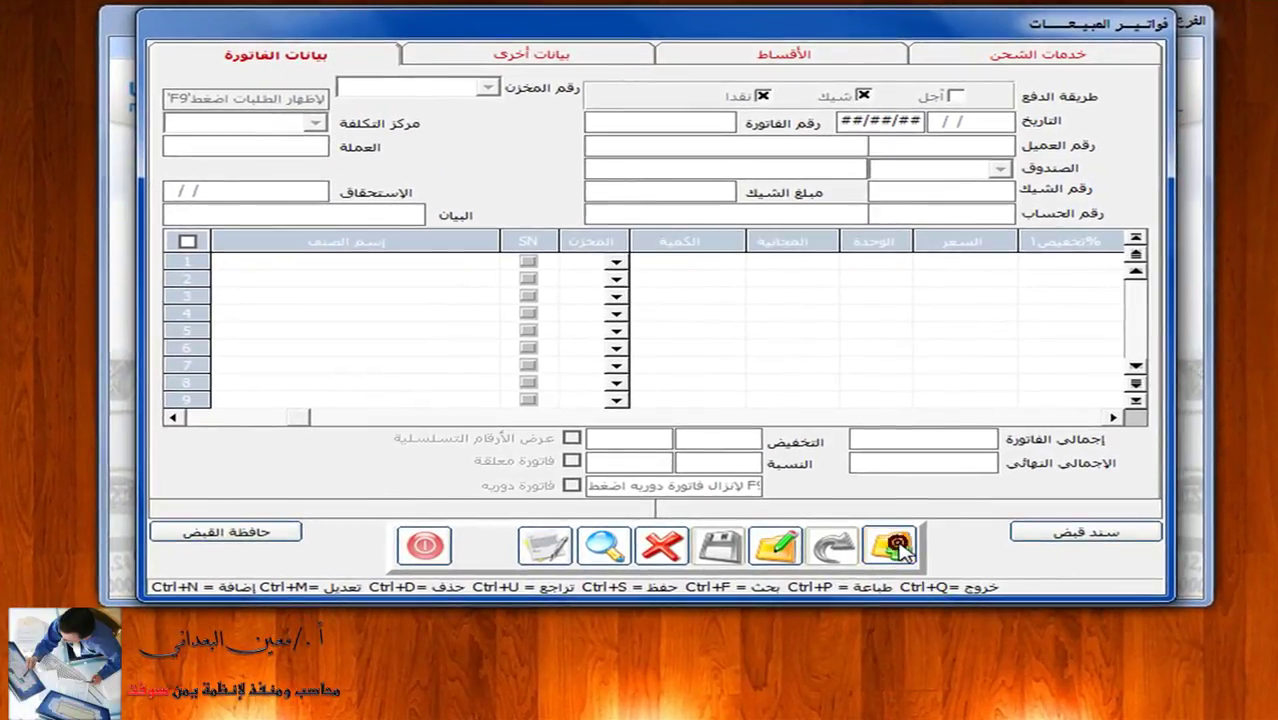
# Start a cash invoice from the showroom warehouse with the customer, Yemeni rial cash box 1, and a cash-sales description
pyautogui.click(897, 545)
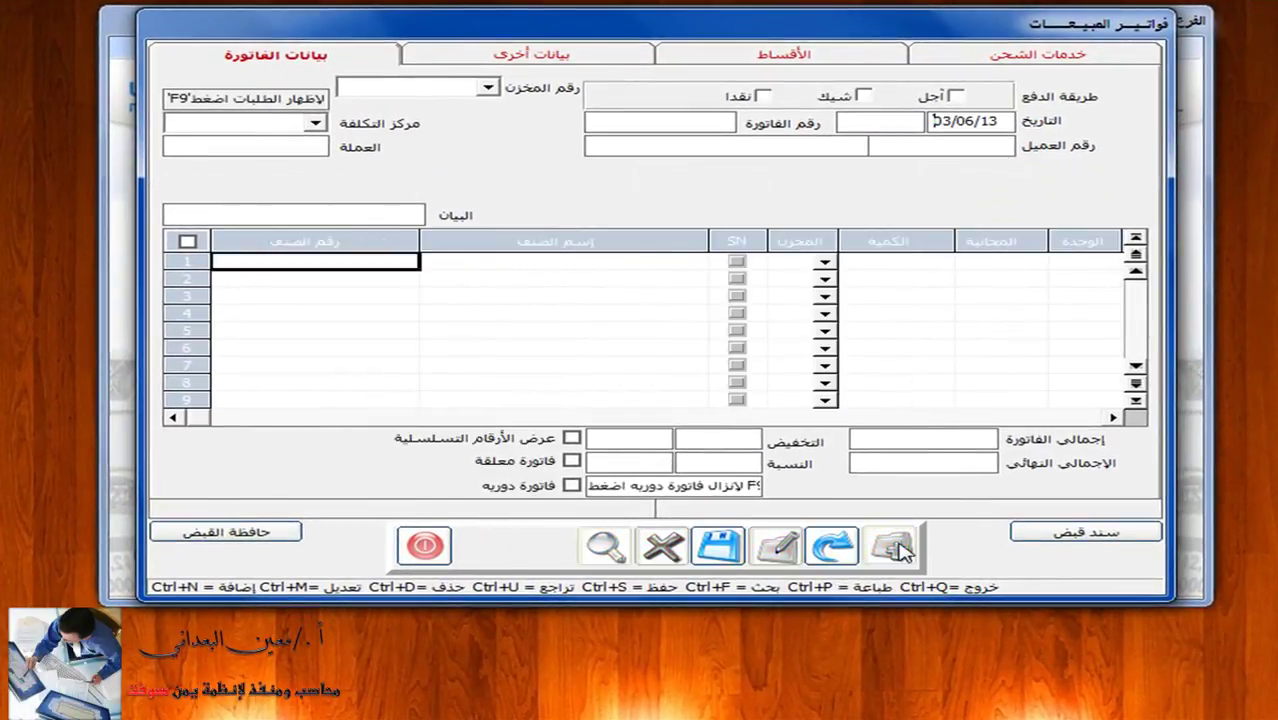
pyautogui.click(763, 97)
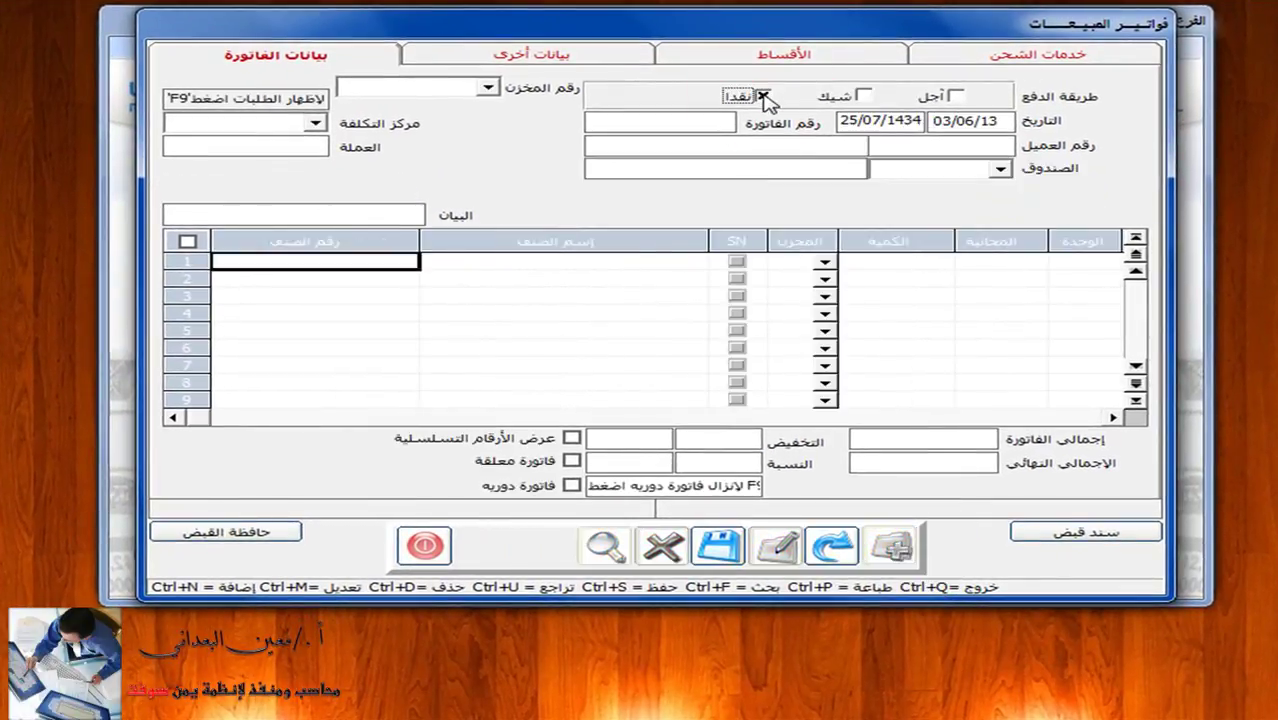
pyautogui.click(487, 88)
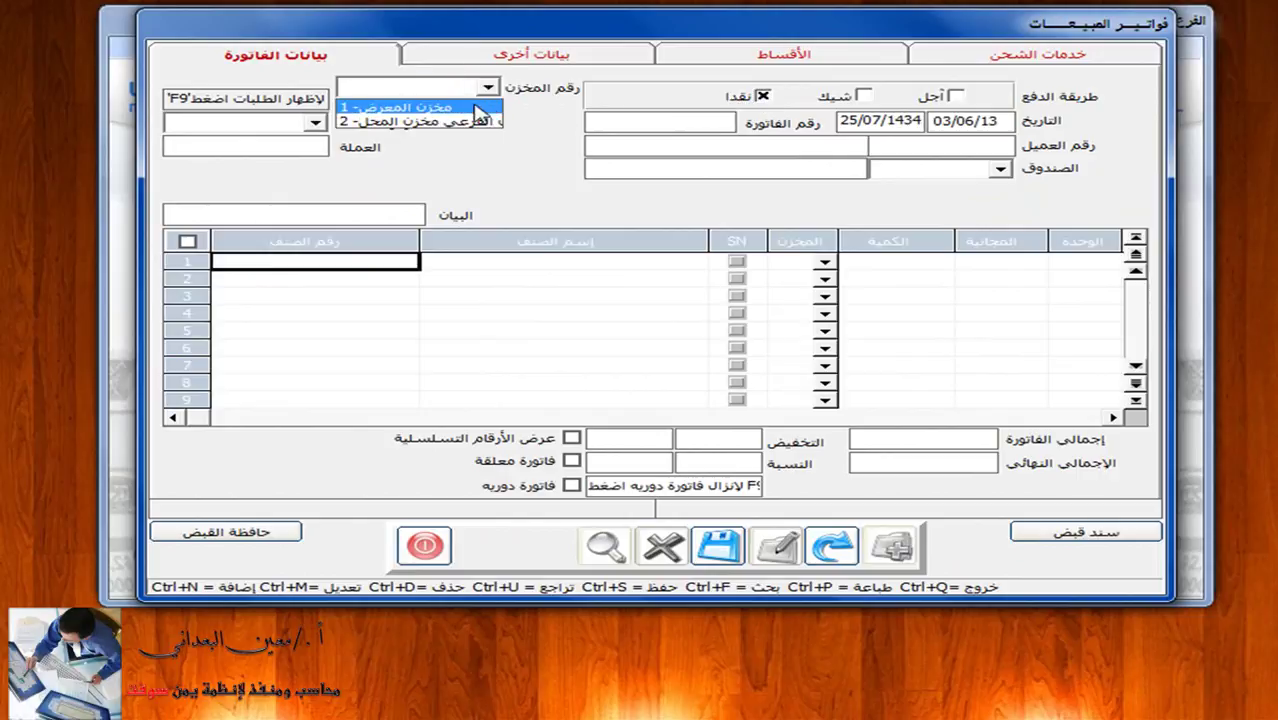
pyautogui.click(467, 105)
pyautogui.click(640, 121)
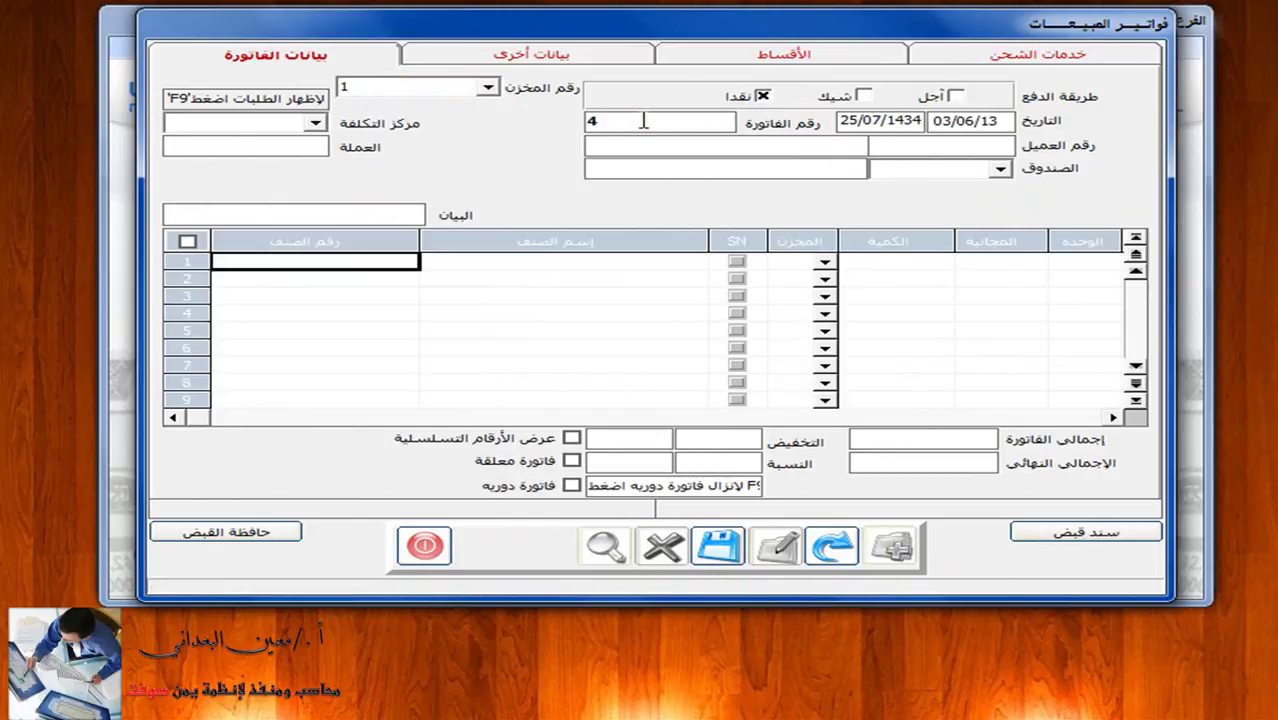
pyautogui.click(729, 147)
pyautogui.click(1000, 169)
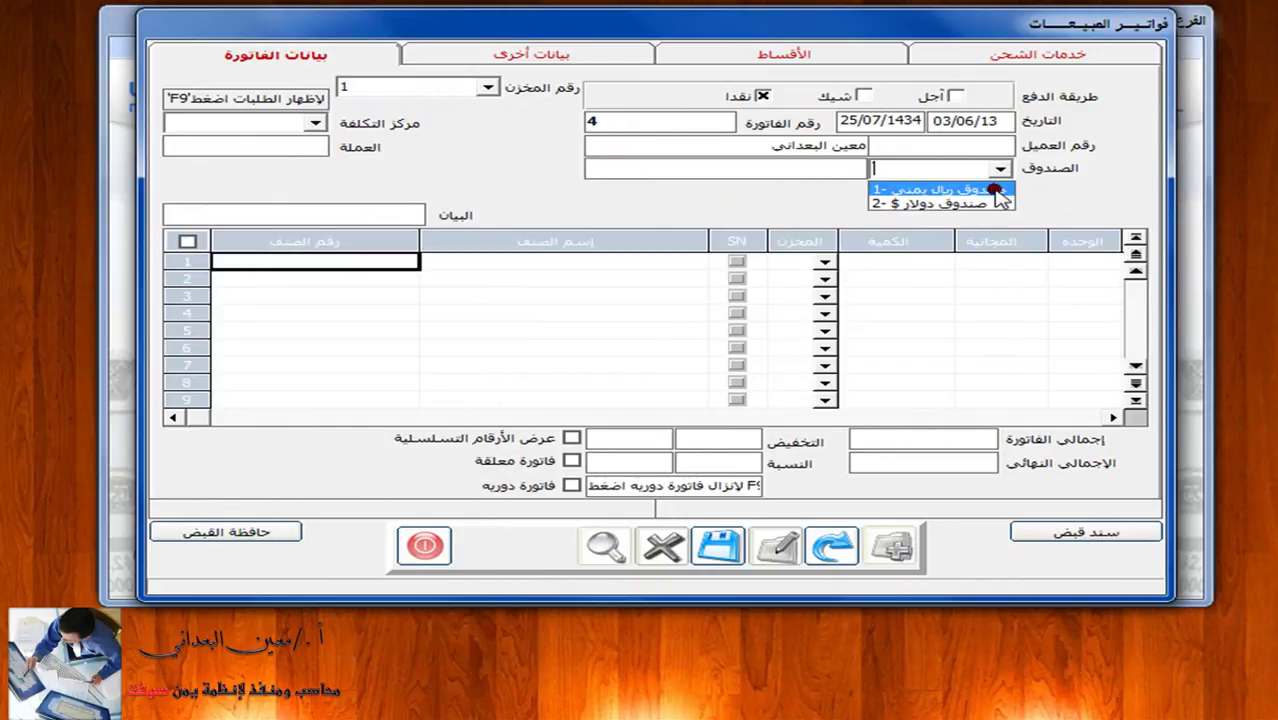
pyautogui.click(995, 189)
pyautogui.click(400, 209)
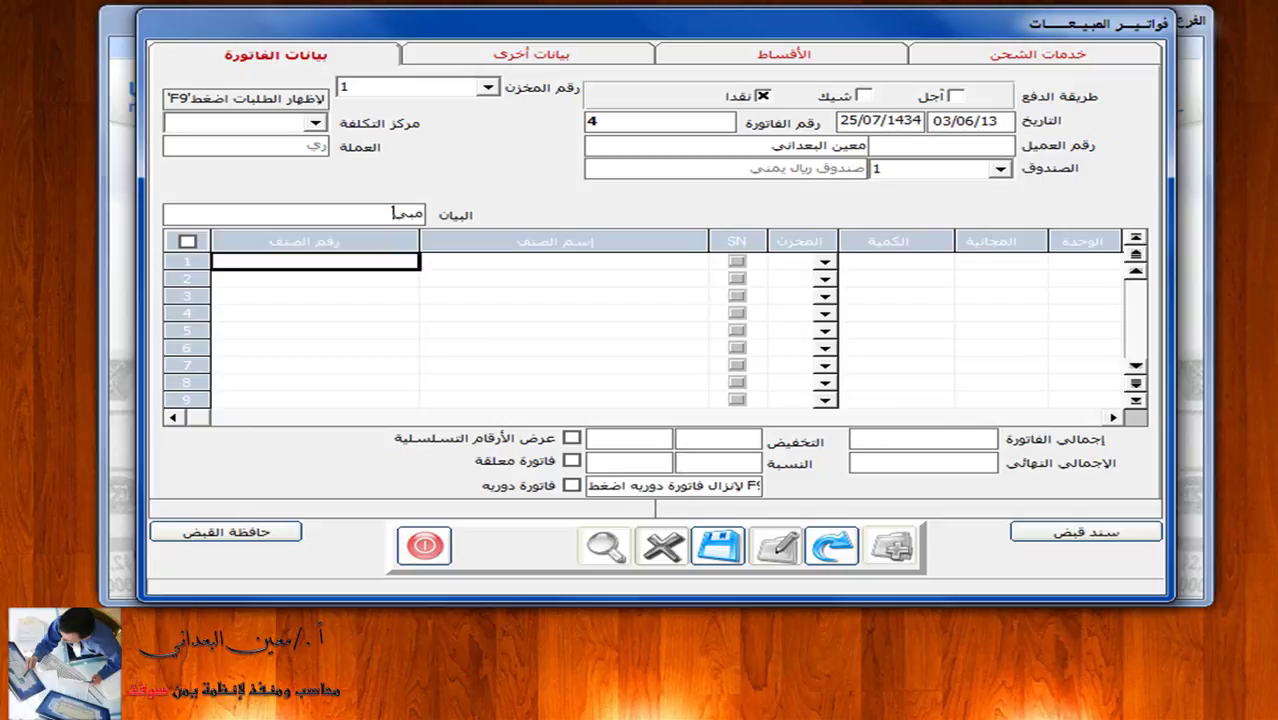
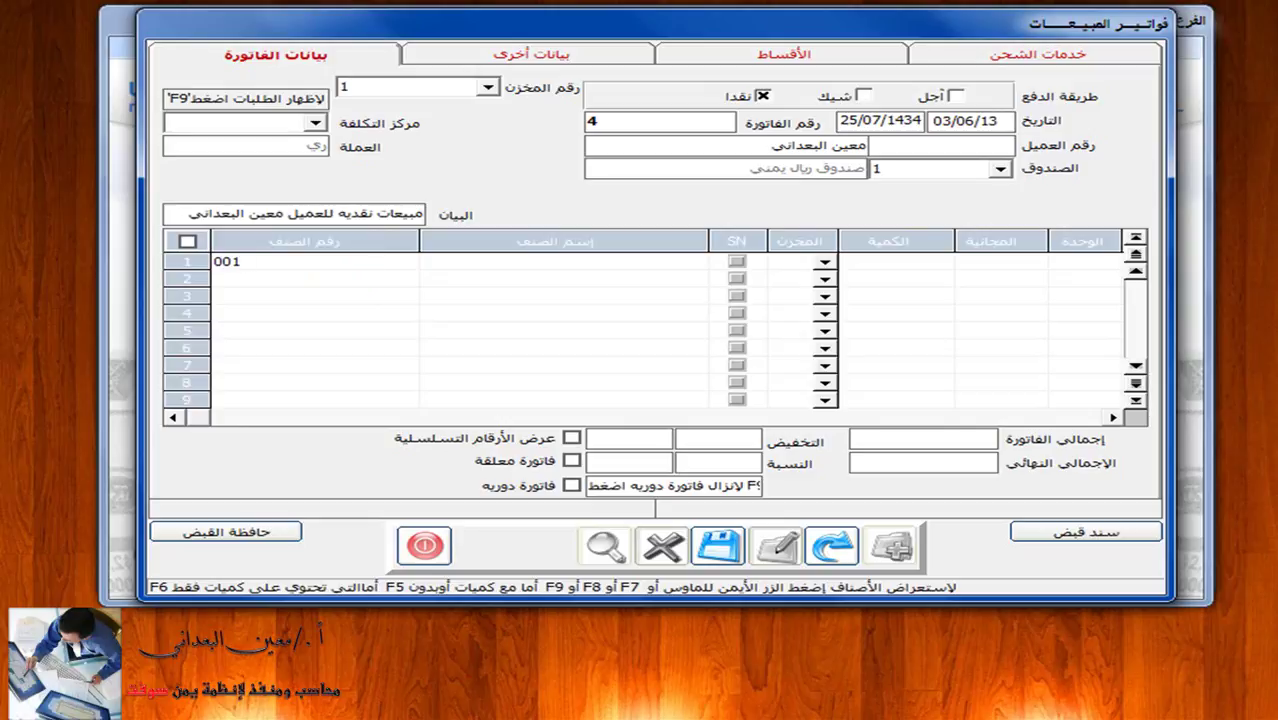
# Add 5 htc phones at 95000 as the first invoice line
pyautogui.rightClick(367, 260)
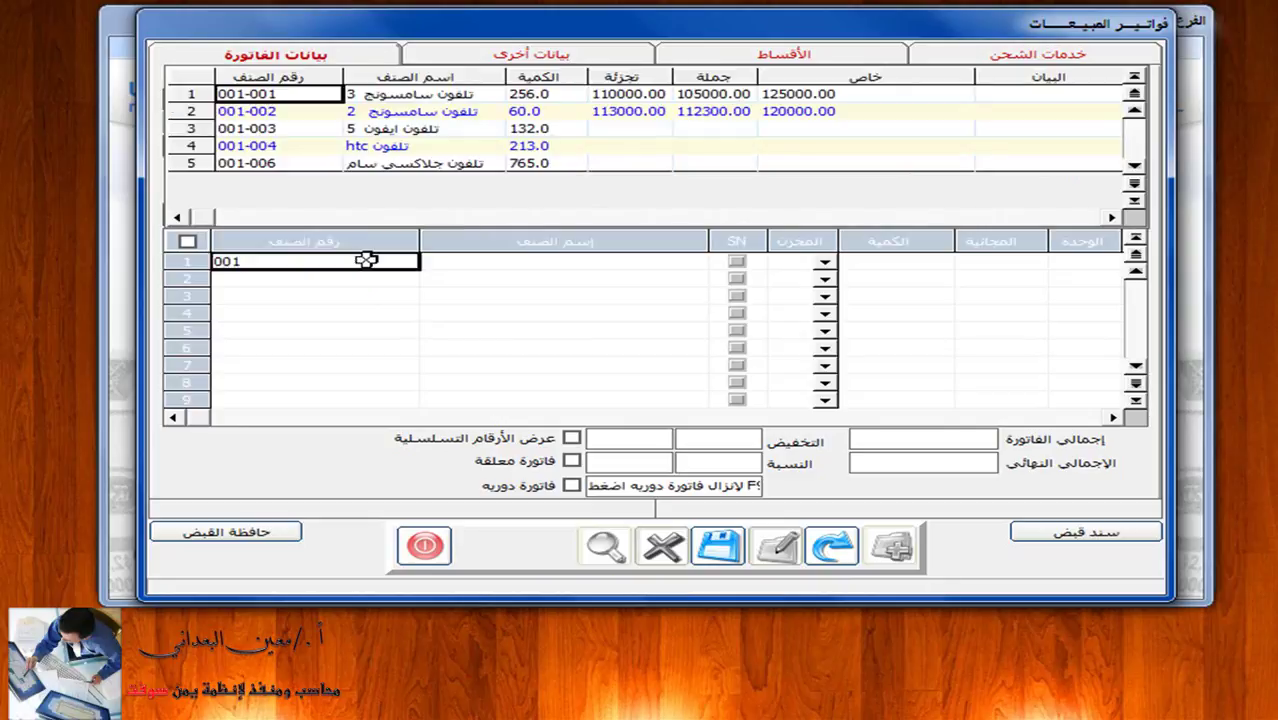
pyautogui.doubleClick(385, 145)
pyautogui.press('Return')
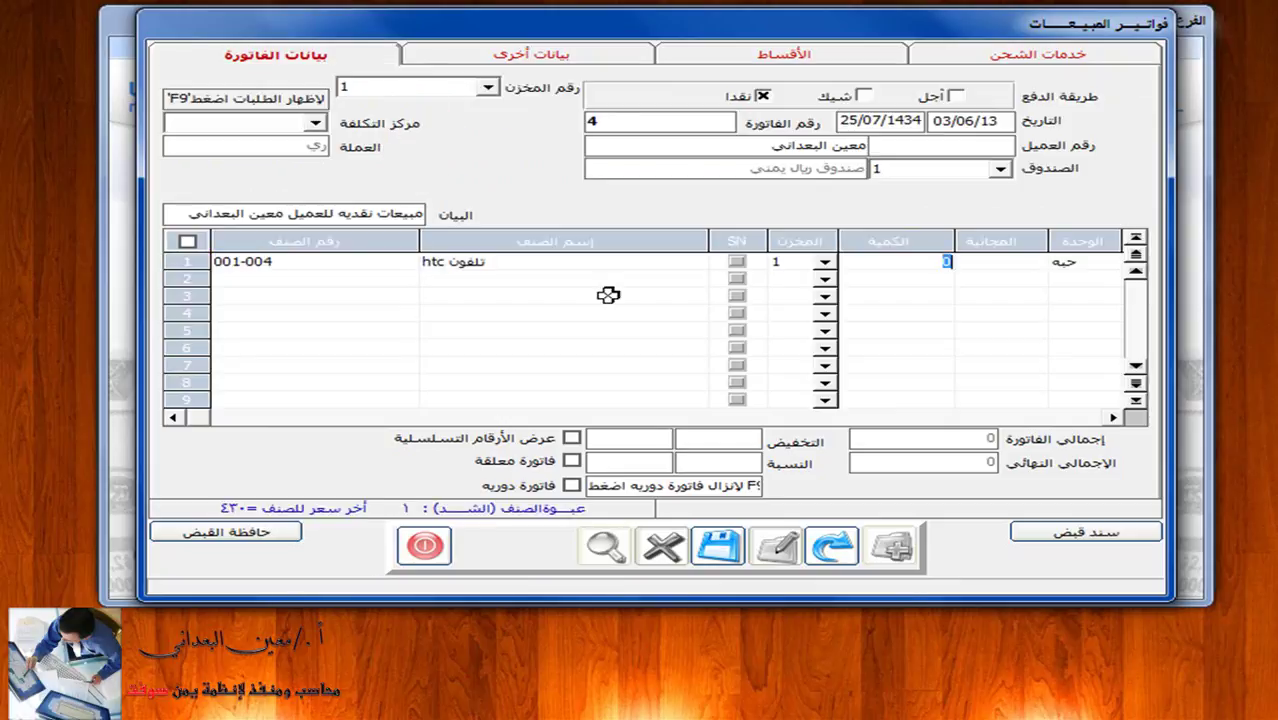
pyautogui.press('Return')
pyautogui.press('Return')
pyautogui.press('Return')
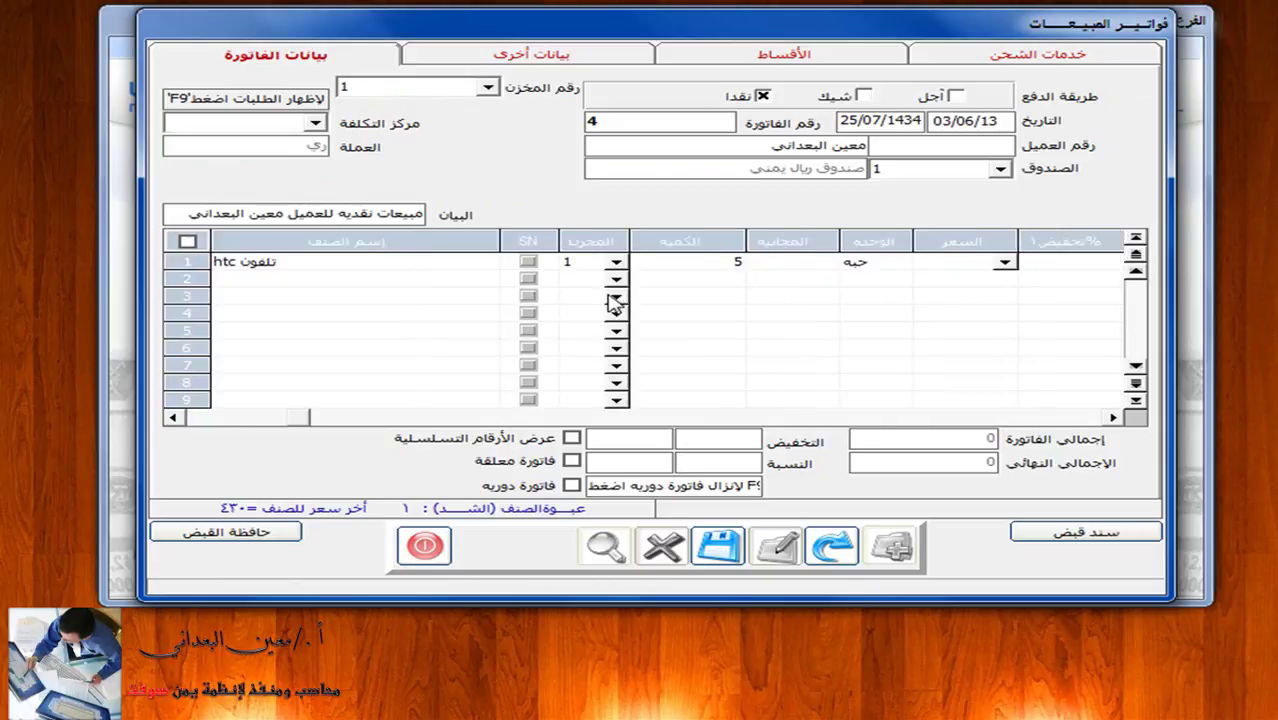
pyautogui.write('95000')
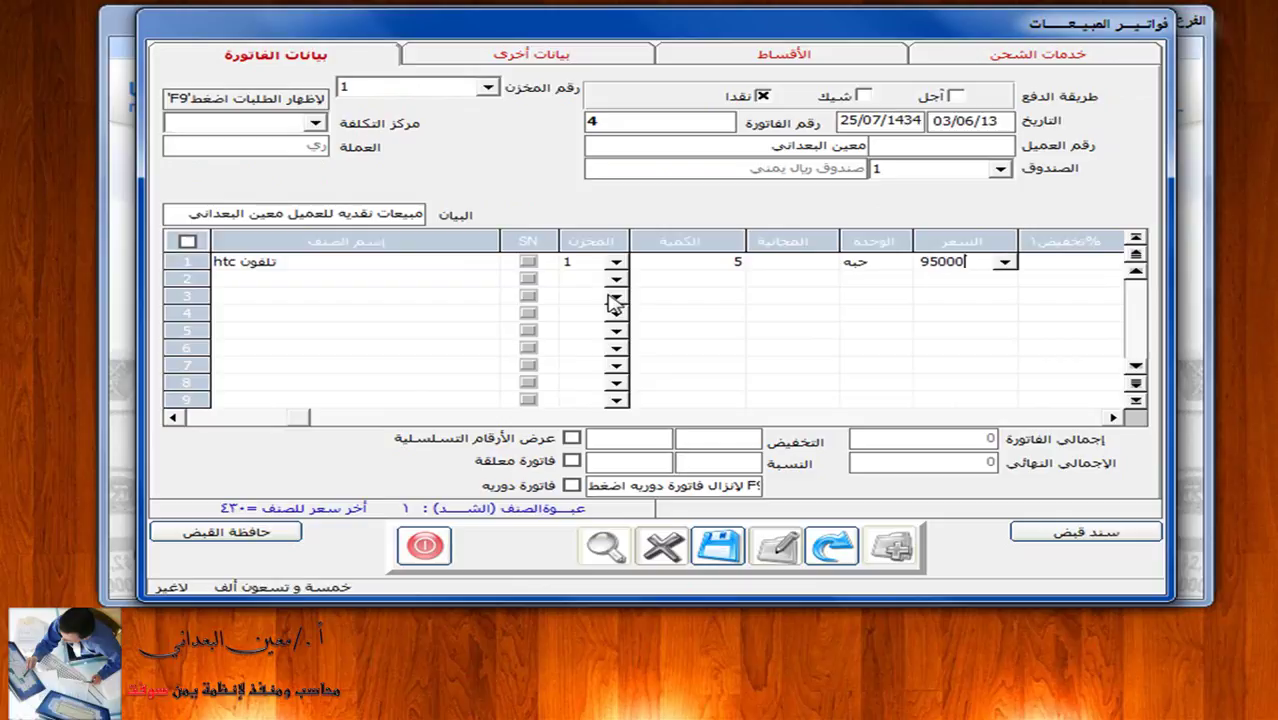
pyautogui.press('Return')
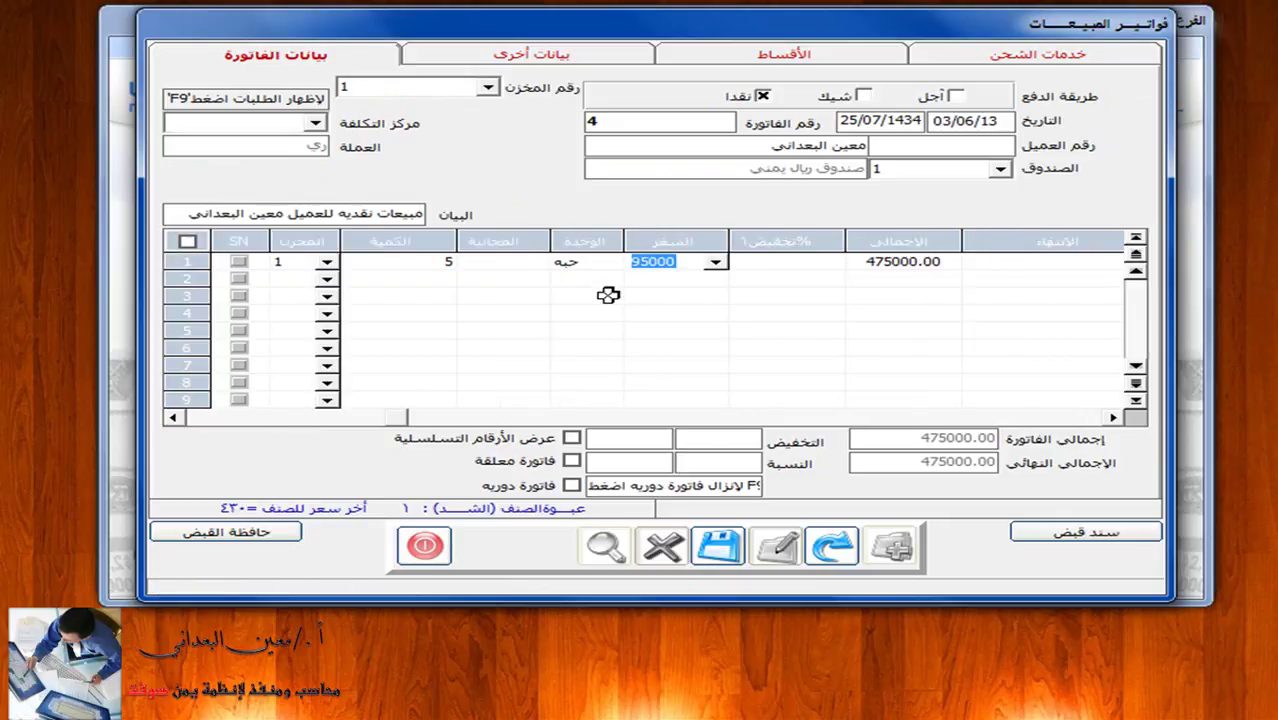
pyautogui.press('Return')
pyautogui.press('Return')
pyautogui.press('Return')
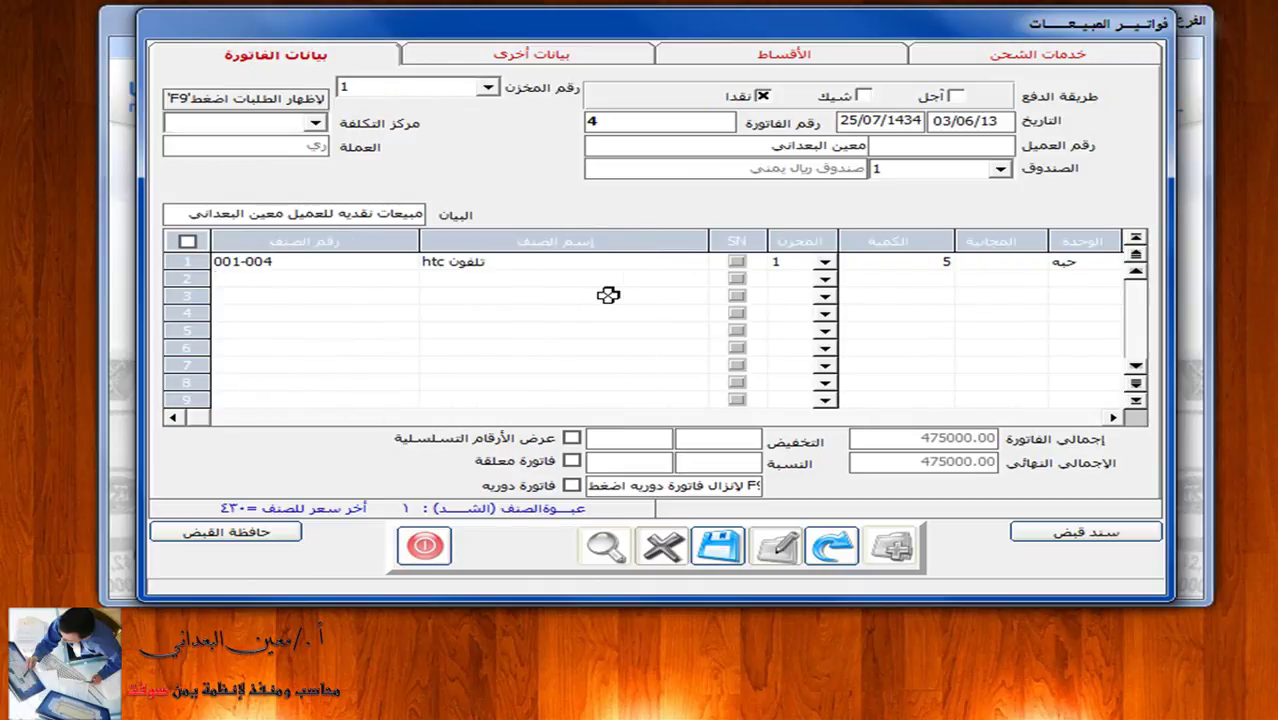
# Add 4 iPhone 5 at 145000 as the second line, totalling 1055000.00
pyautogui.press('Return')
pyautogui.write('*')
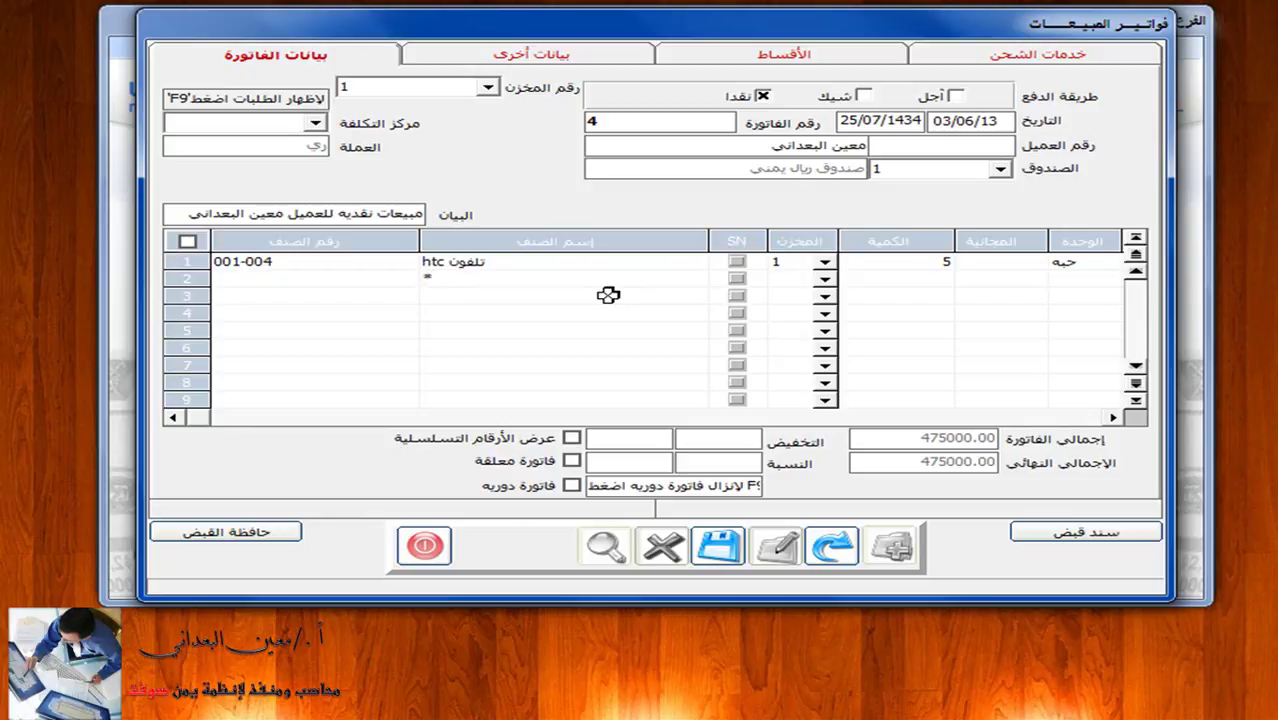
pyautogui.write('ايفون')
pyautogui.press('Return')
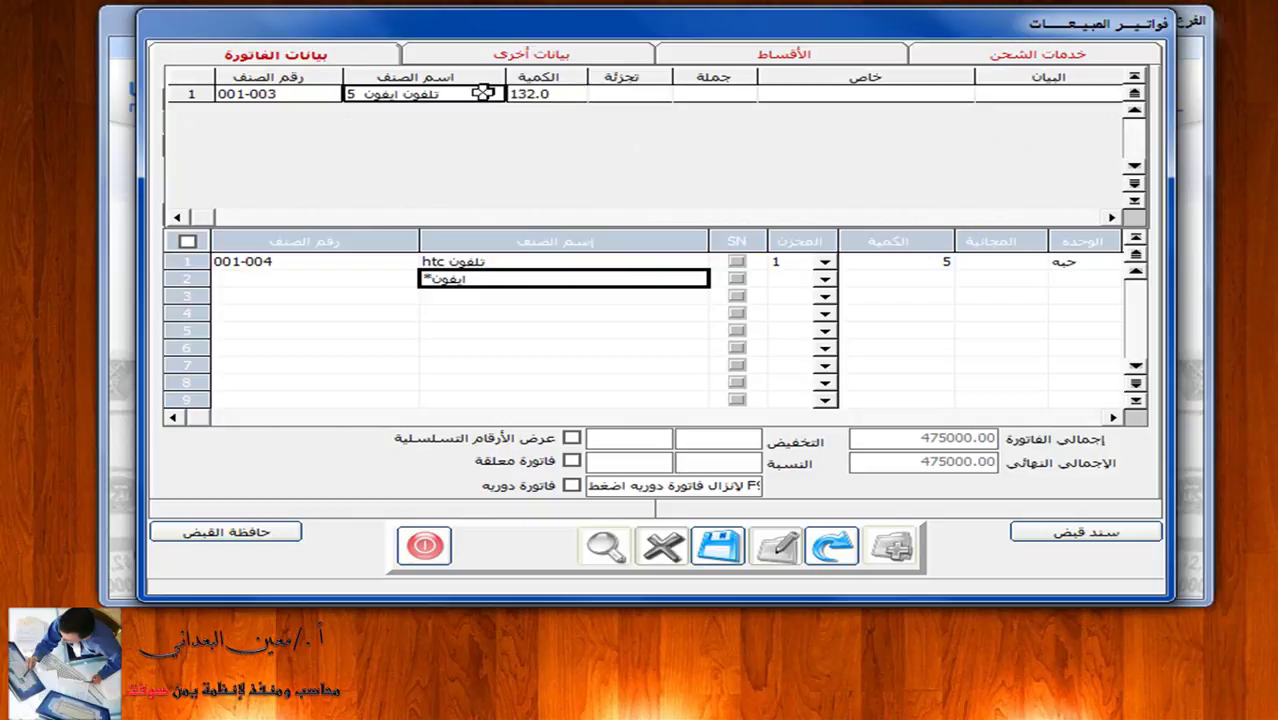
pyautogui.doubleClick(482, 93)
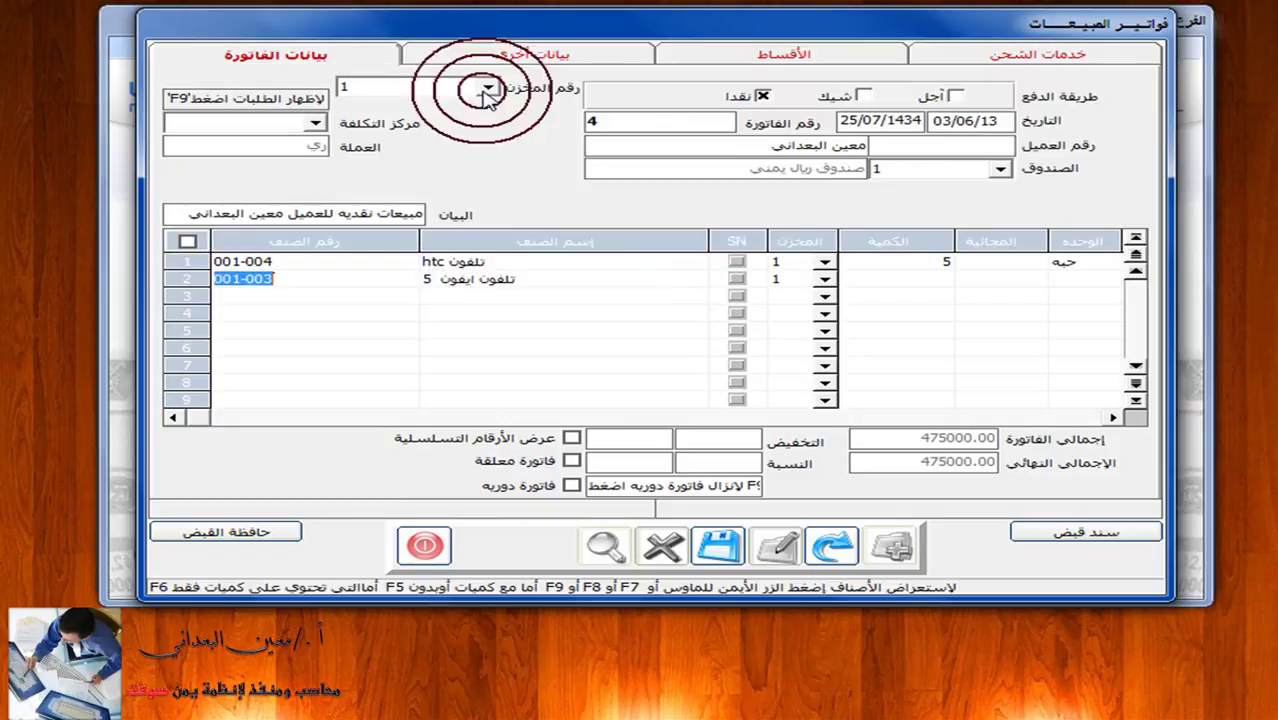
pyautogui.press('Return')
pyautogui.press('Return')
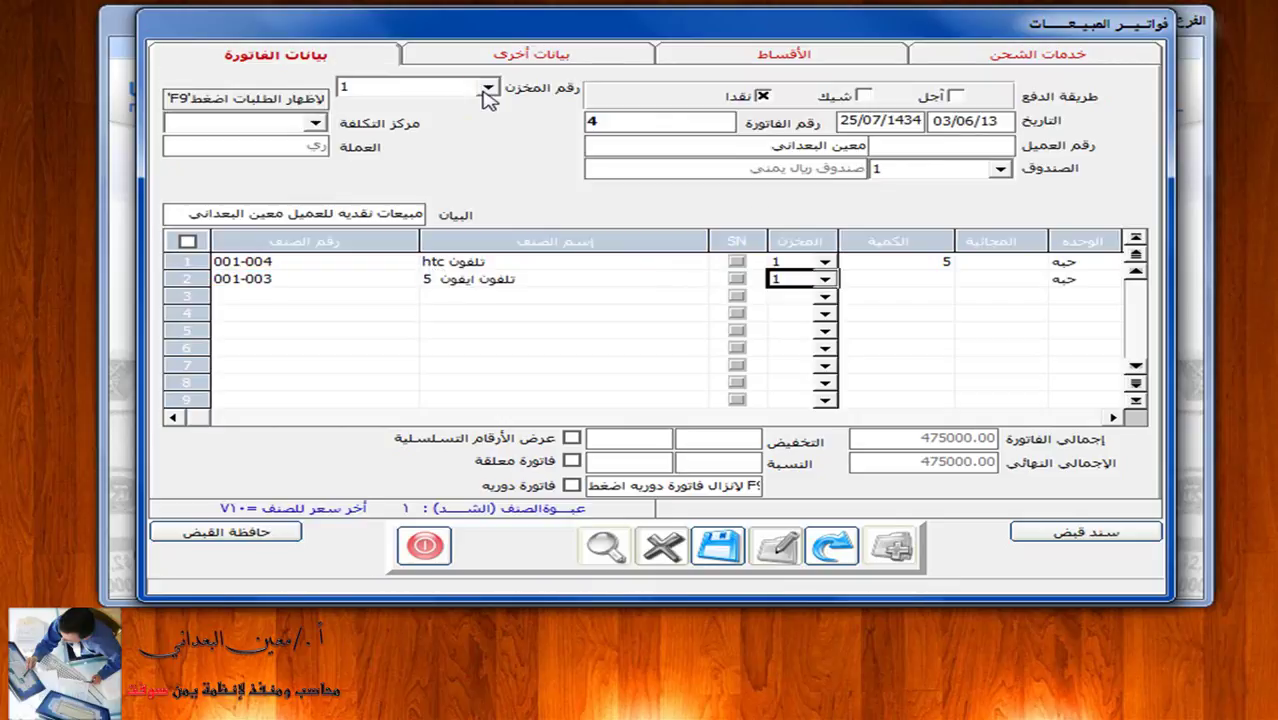
pyautogui.press('Return')
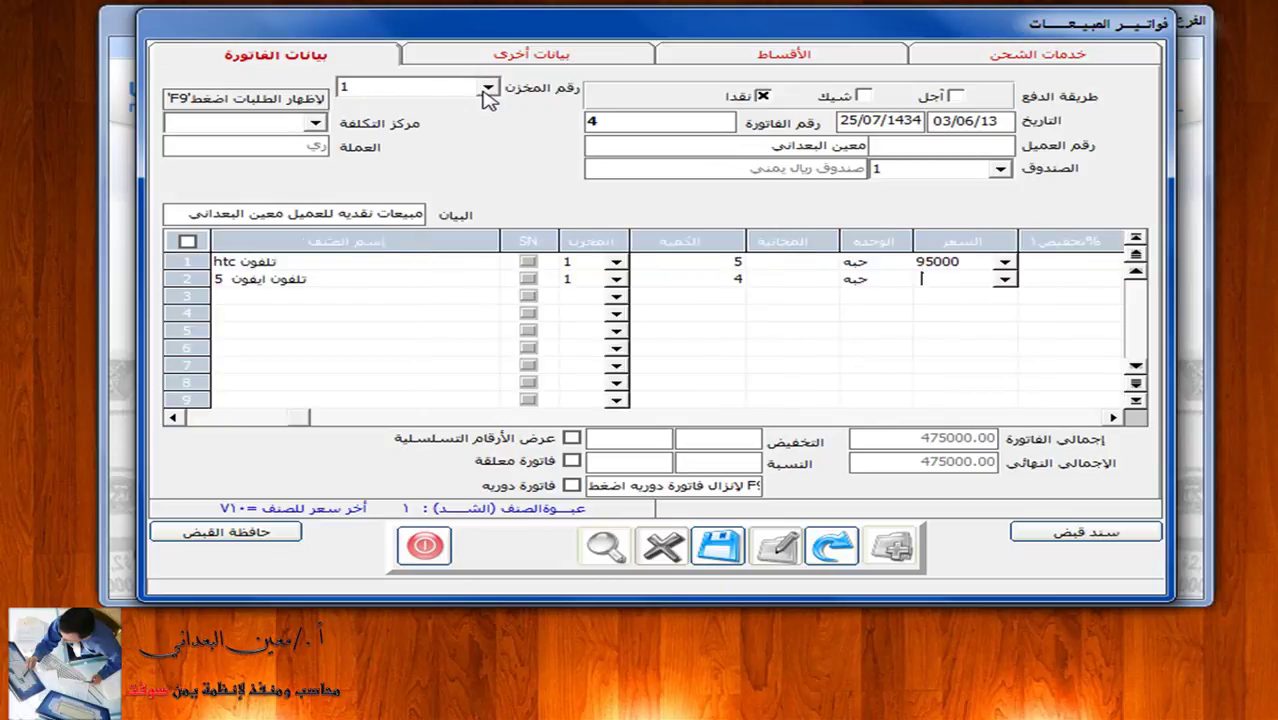
pyautogui.write('145000')
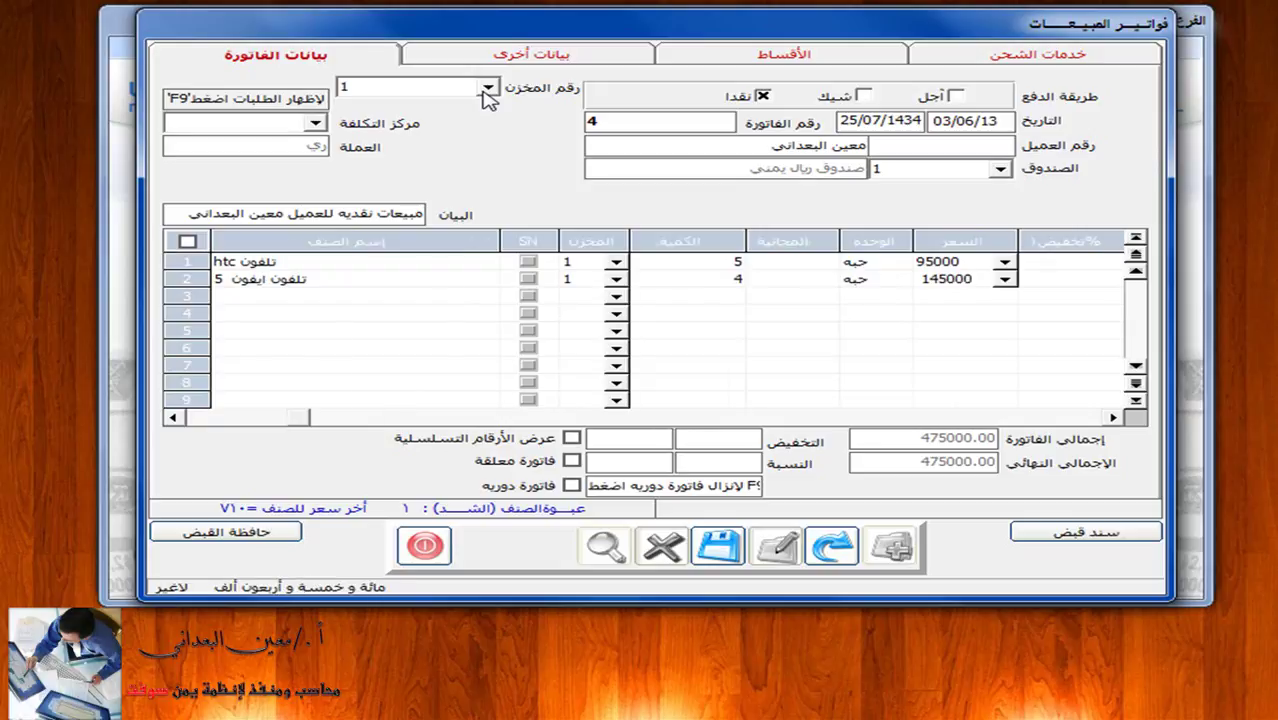
pyautogui.press('Return')
pyautogui.press('Return')
pyautogui.press('Return')
pyautogui.press('Return')
pyautogui.press('Return')
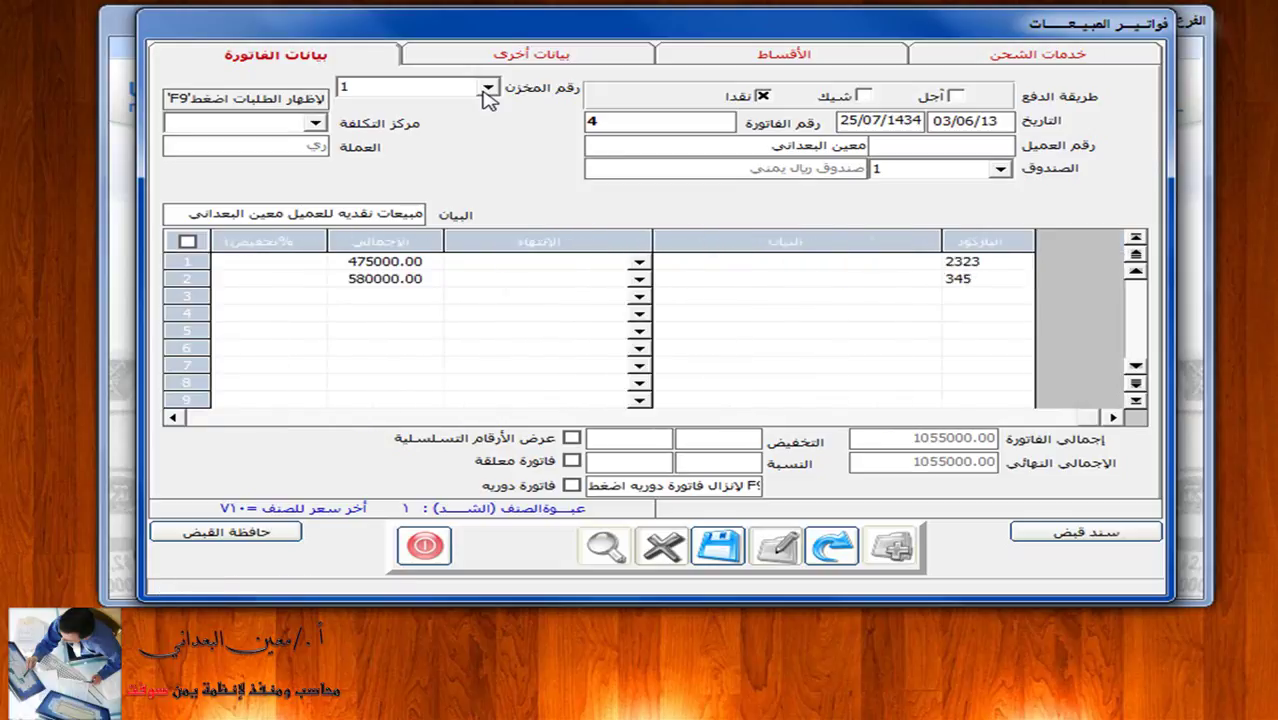
pyautogui.press('Return')
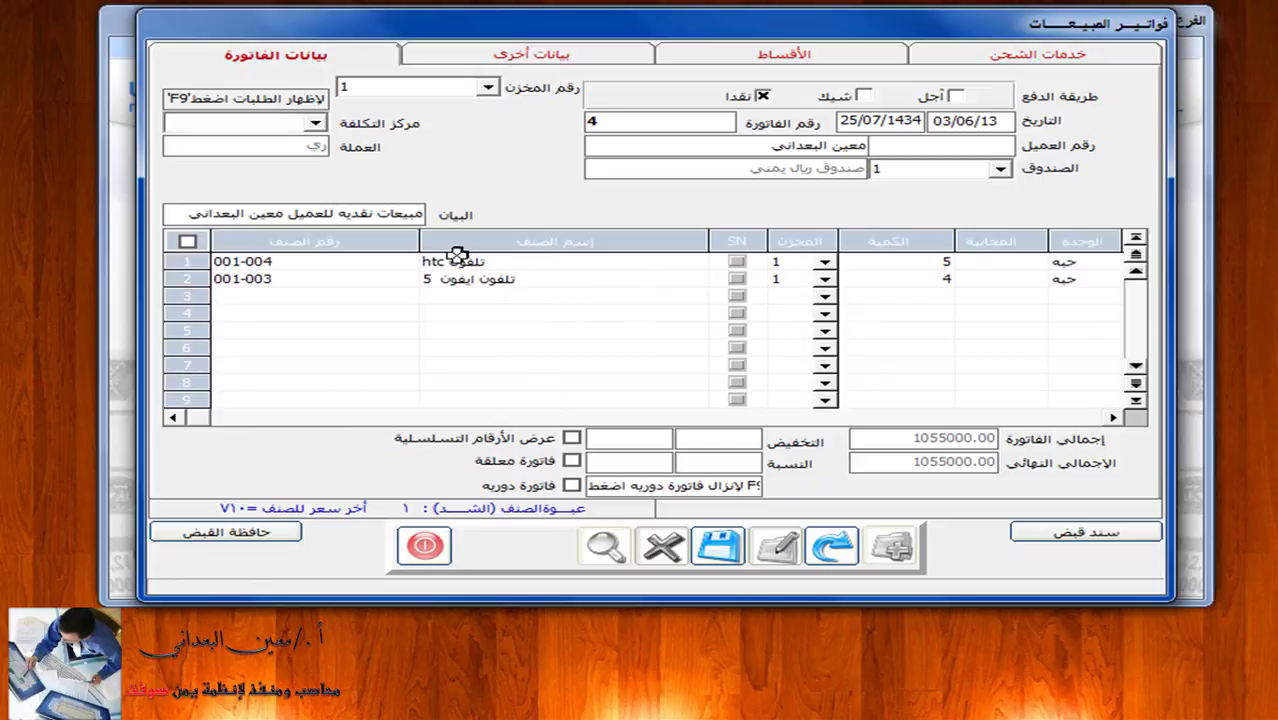
pyautogui.click(1108, 416)
pyautogui.click(1108, 416)
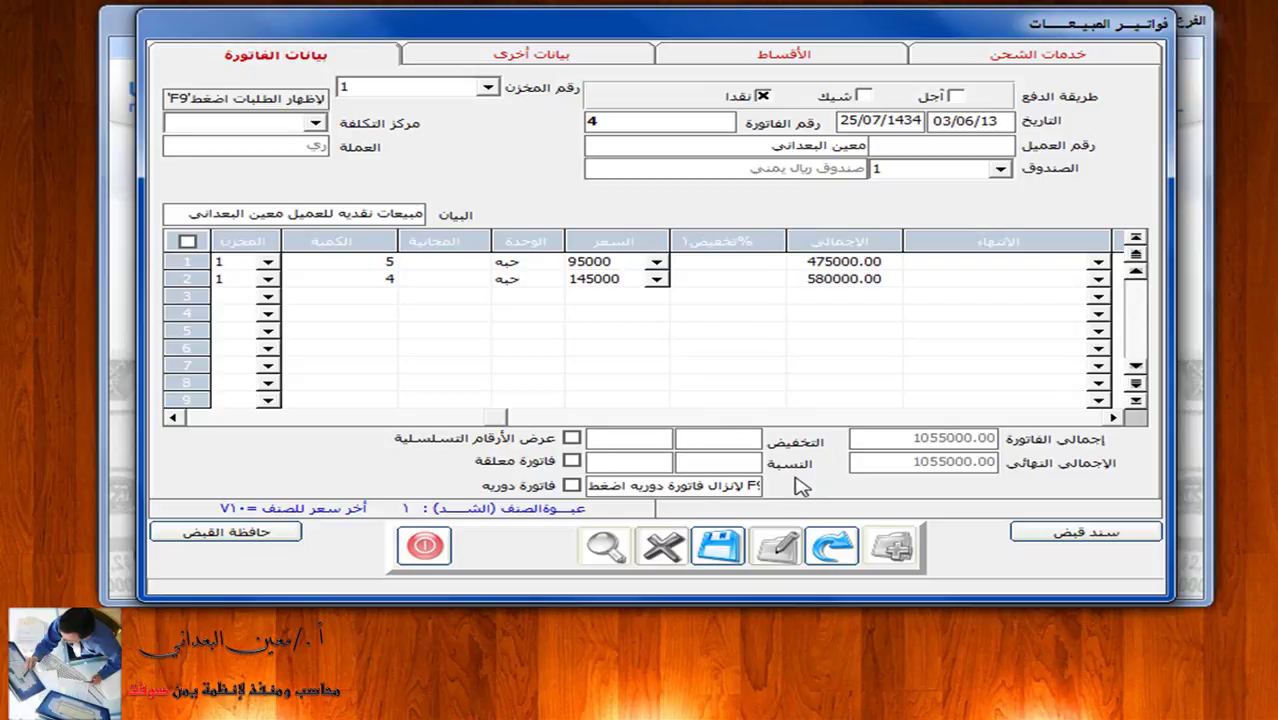
# Apply a 2% discount (21100) so the invoice total becomes 1033900.00
pyautogui.click(731, 465)
pyautogui.write('4')
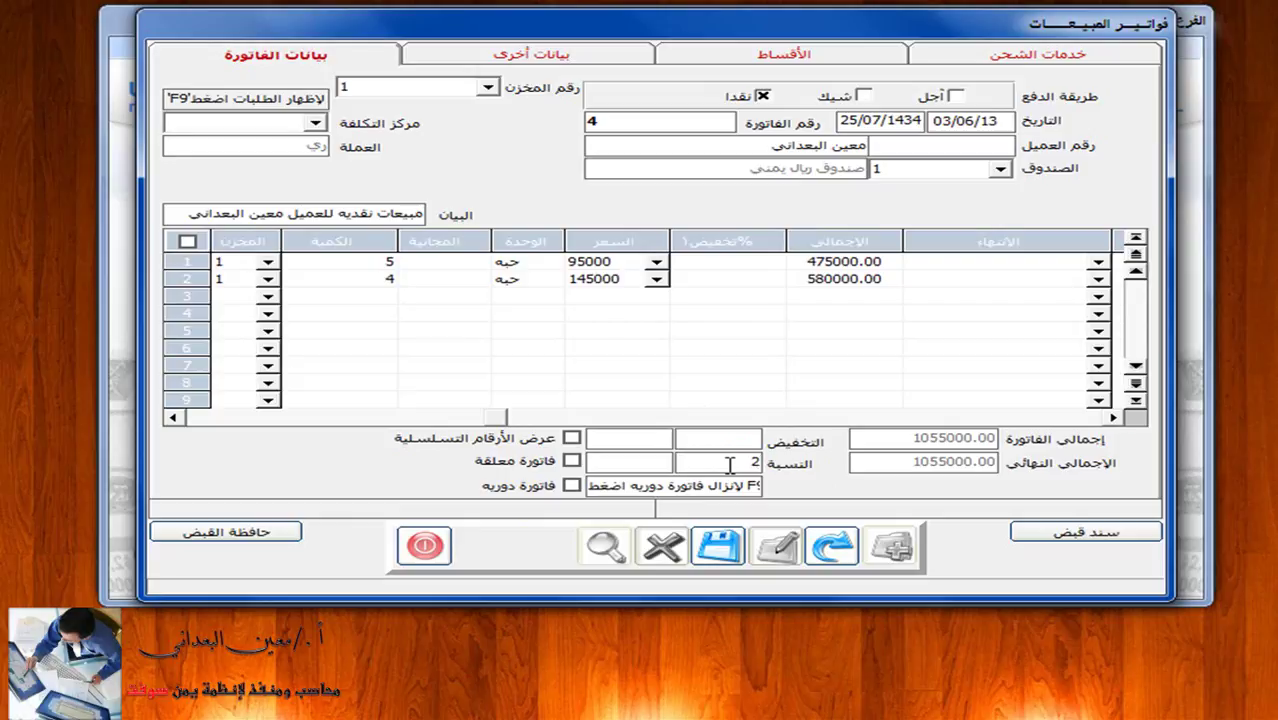
pyautogui.click(724, 438)
pyautogui.click(718, 464)
pyautogui.press('Return')
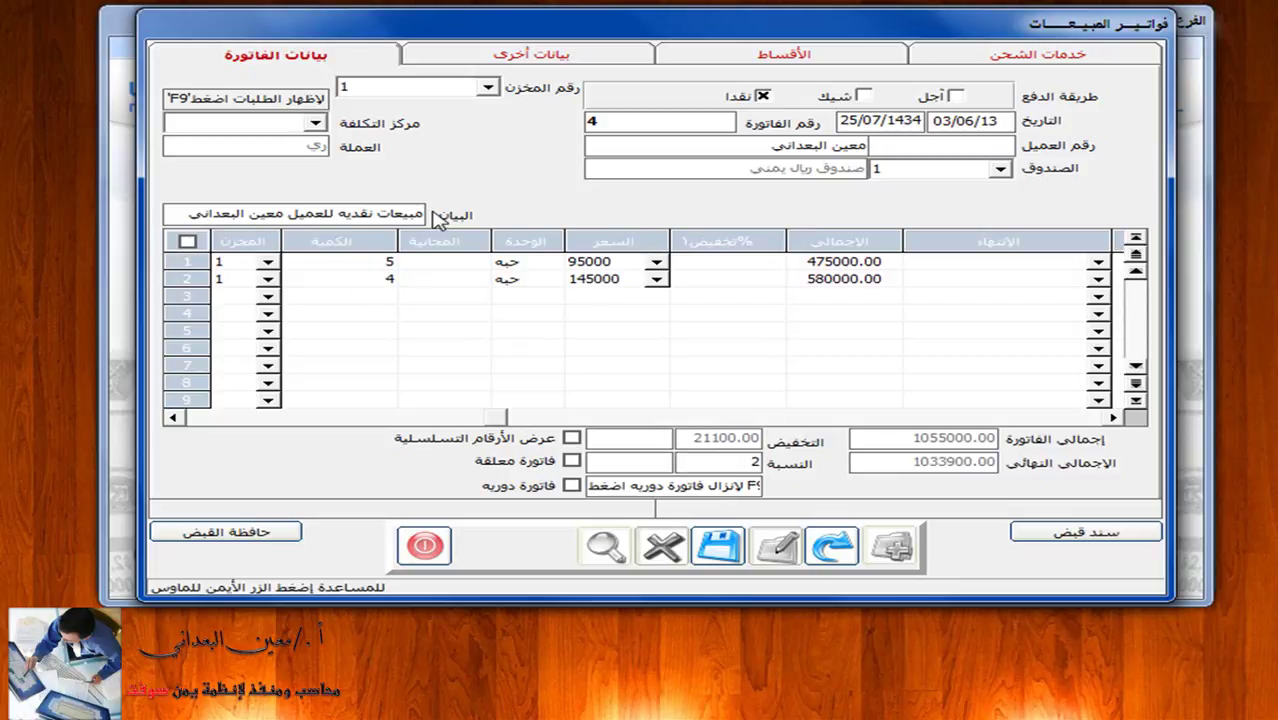
# Save invoice 4 and preview its printout without sending it to the printer
pyautogui.click(718, 546)
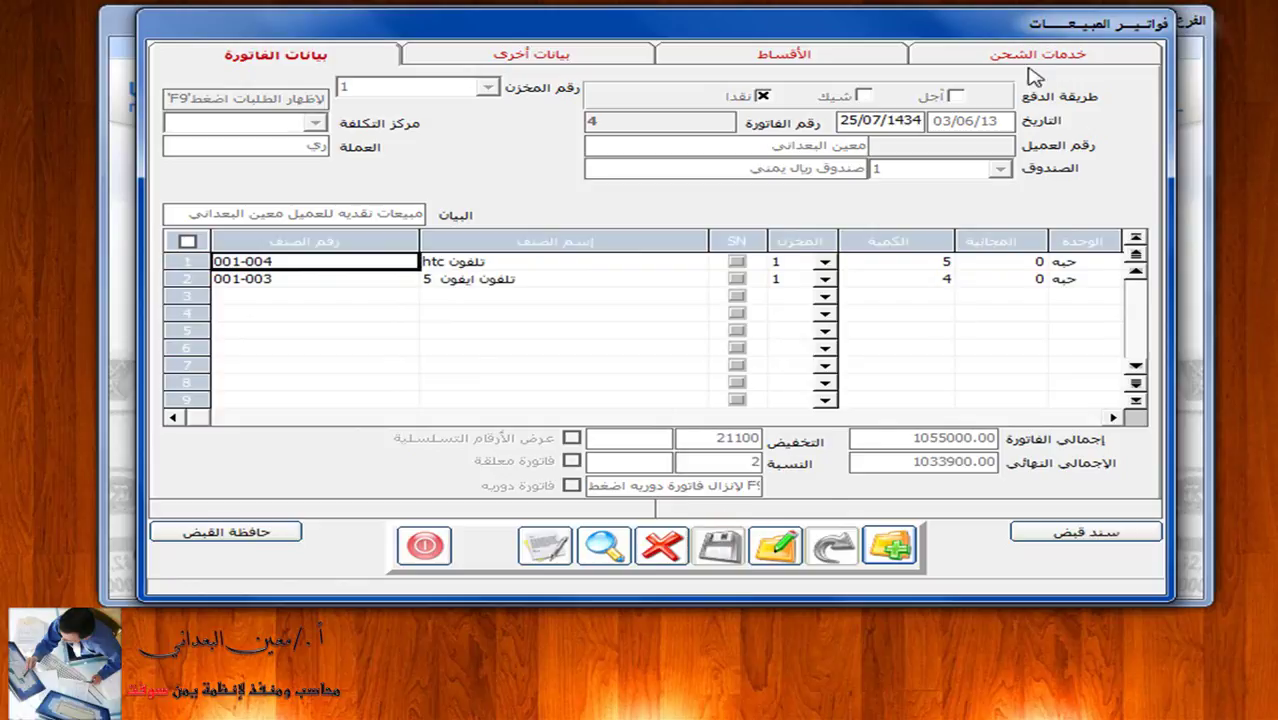
pyautogui.click(545, 545)
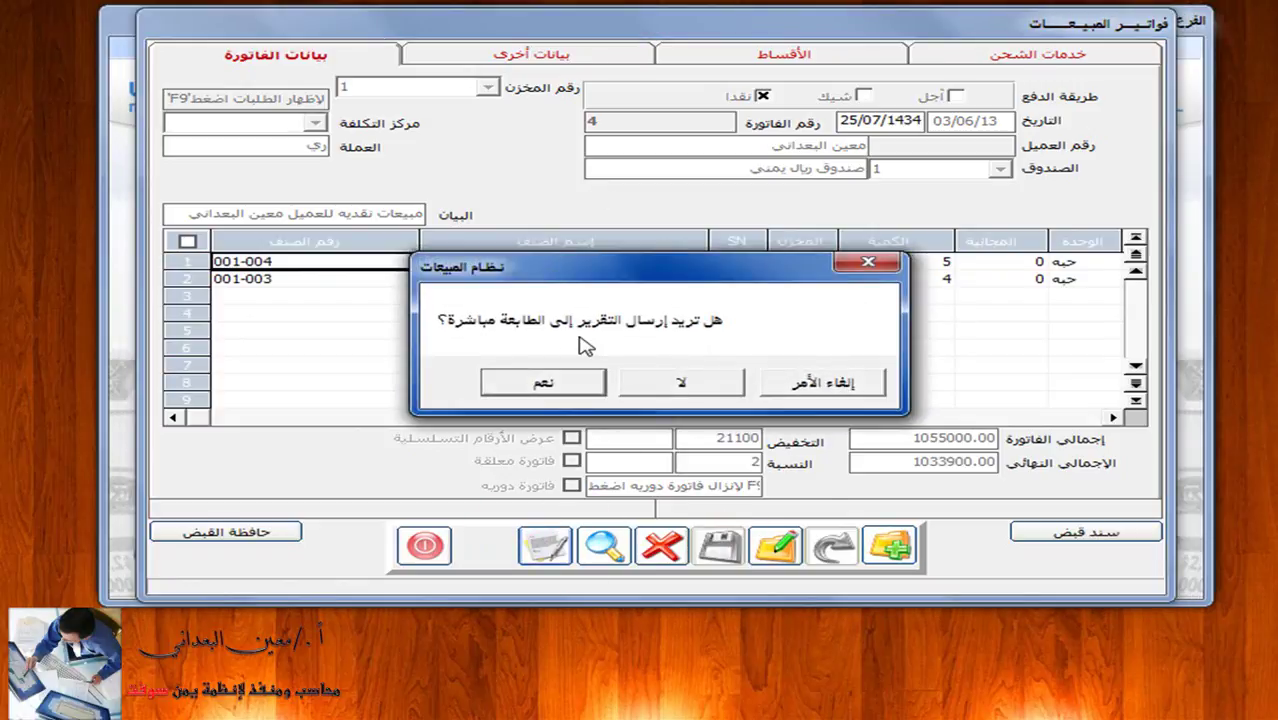
pyautogui.click(695, 385)
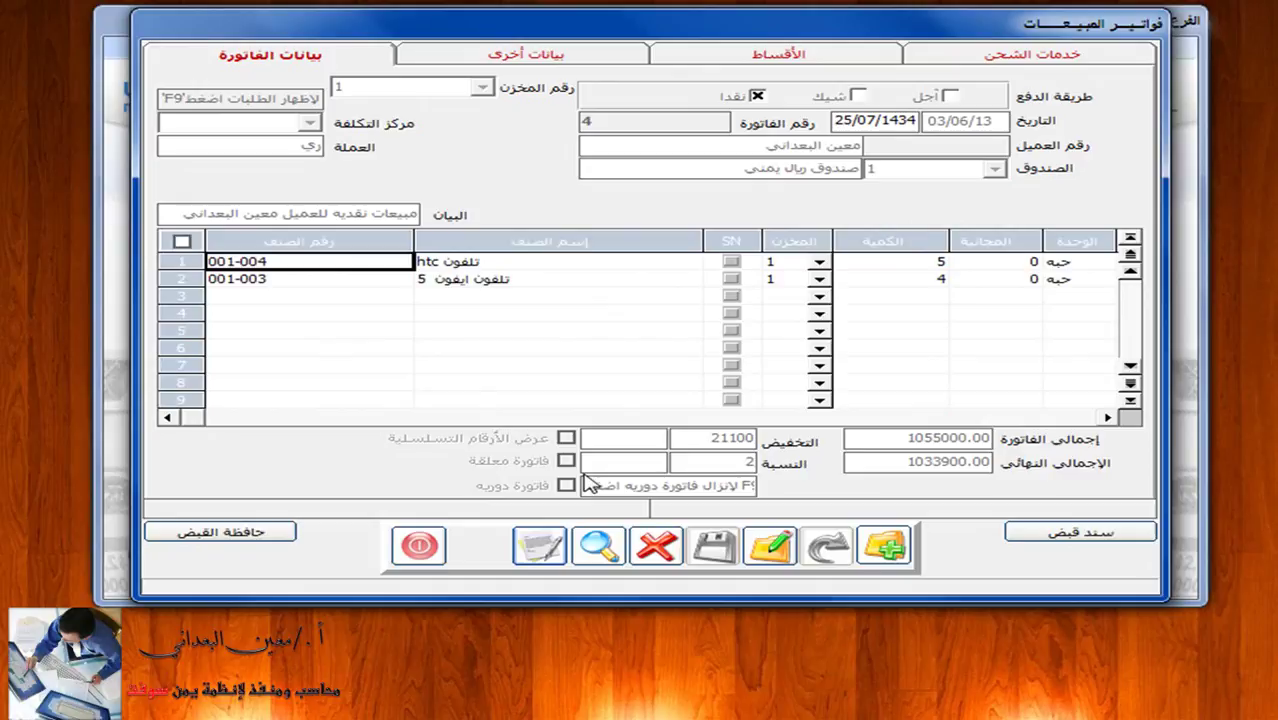
# Close the invoice and open General Ledger posting of sales invoices (الترحيل > فواتير المبيعات)
pyautogui.click(436, 550)
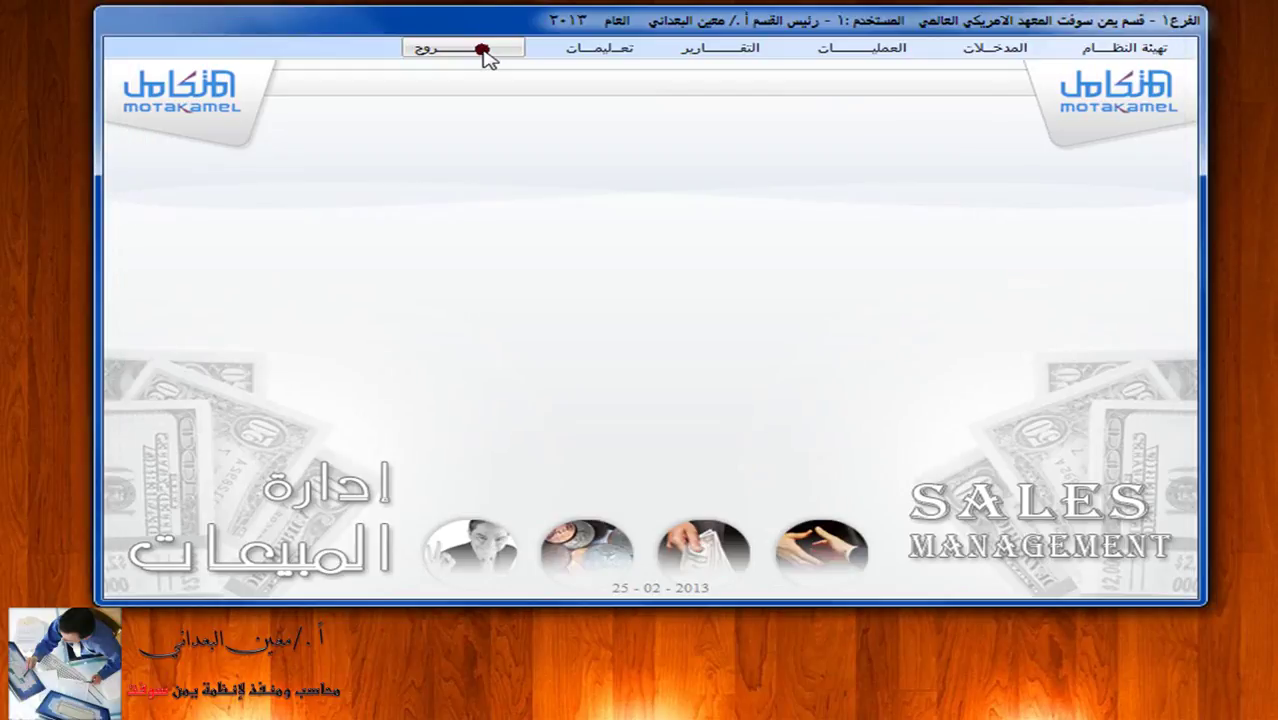
pyautogui.click(482, 50)
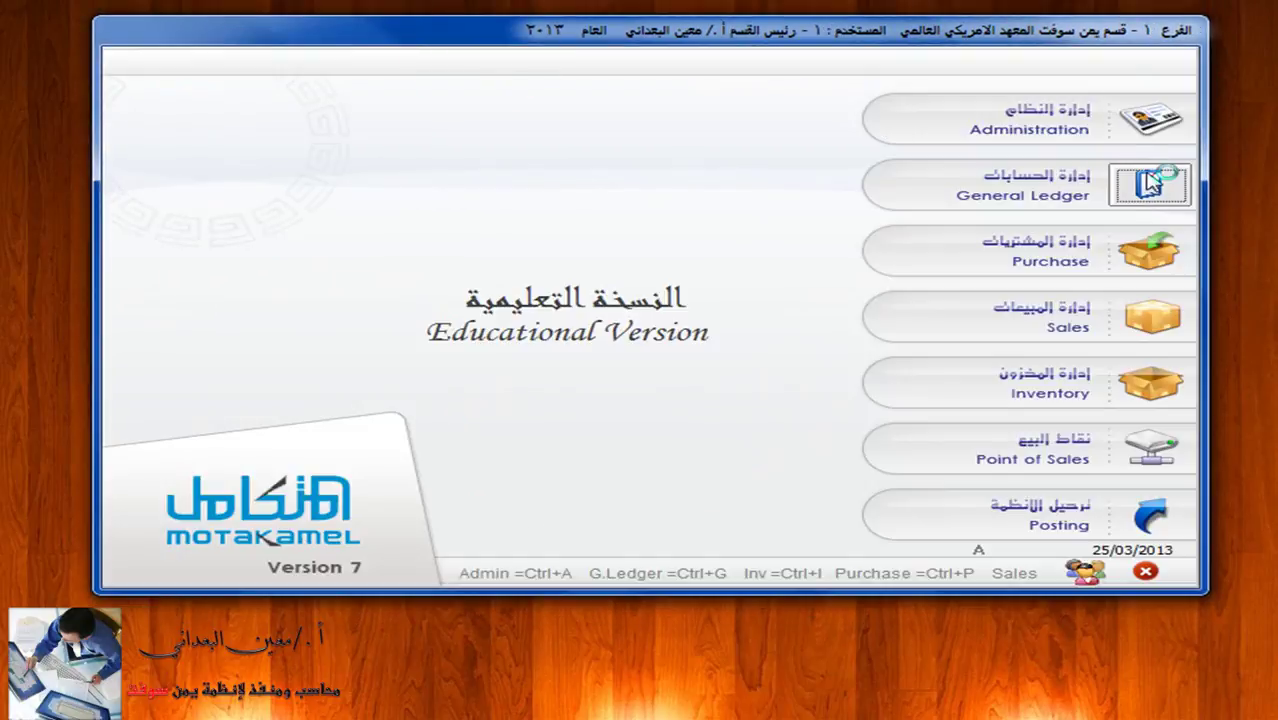
pyautogui.click(1152, 183)
pyautogui.click(758, 45)
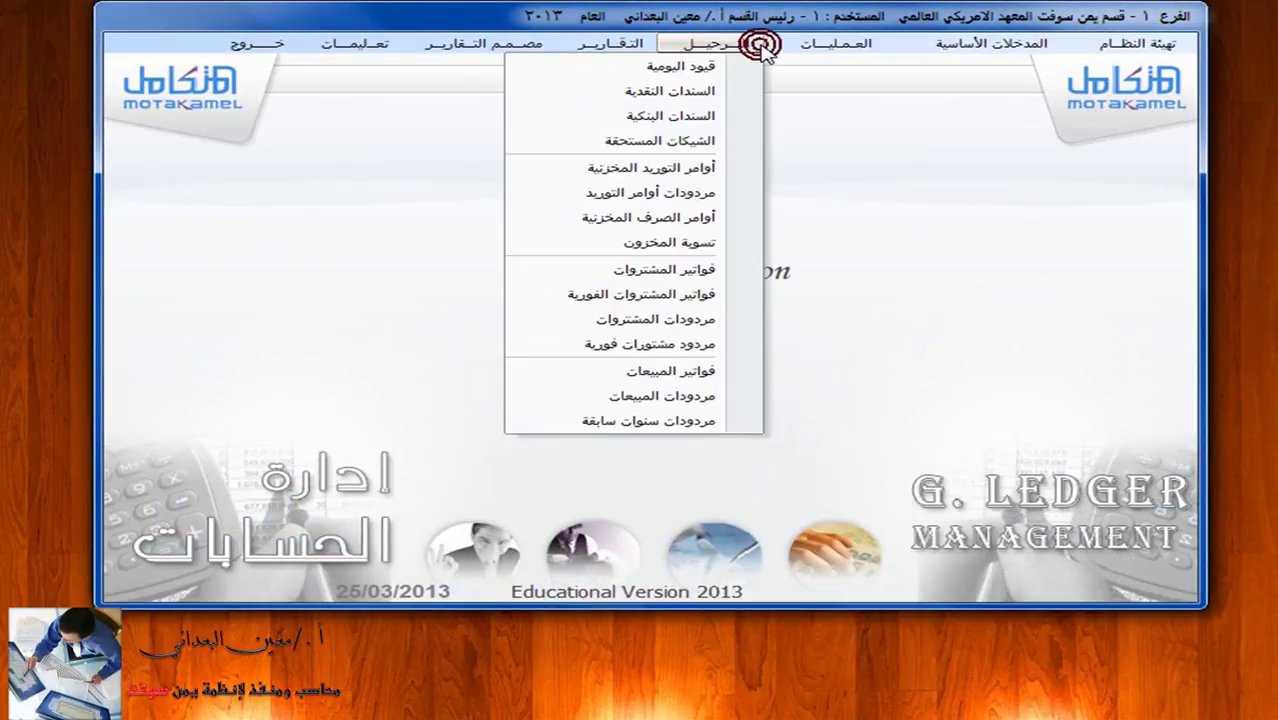
pyautogui.click(739, 372)
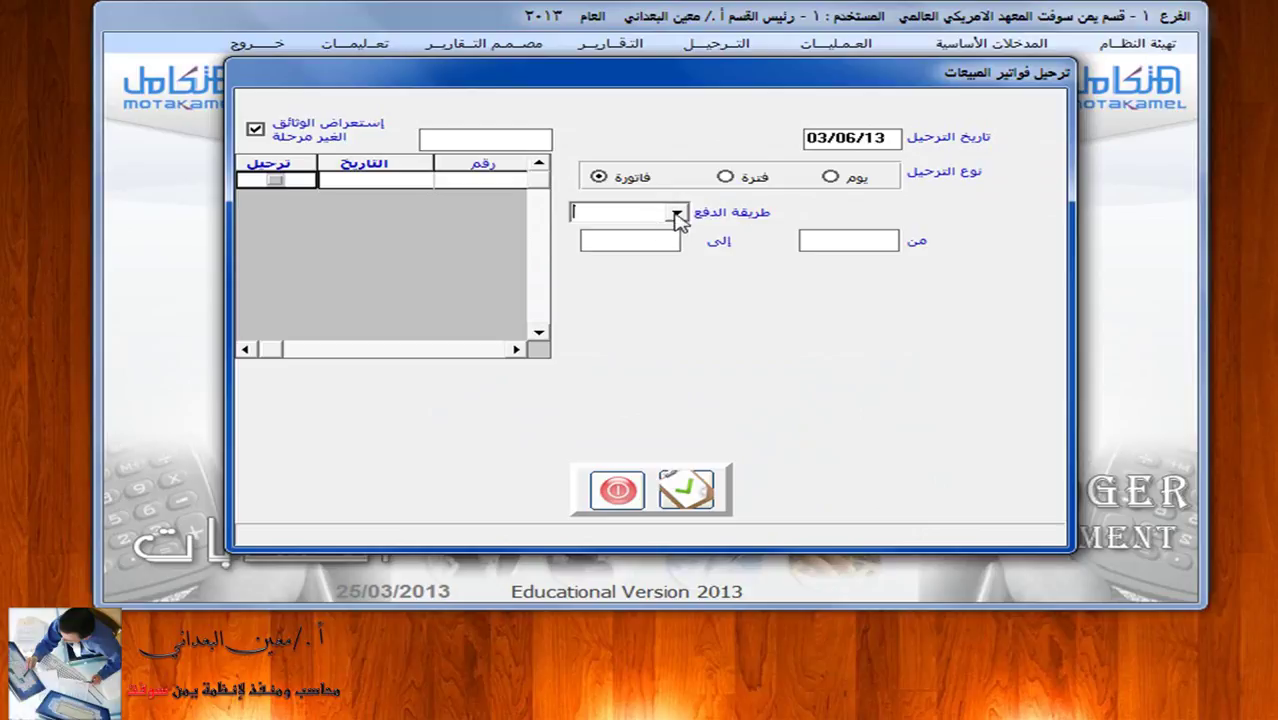
# Post cash (نقد) invoice 4 dated 03/06/2013, then return to the Word exercise
pyautogui.click(676, 214)
pyautogui.click(660, 233)
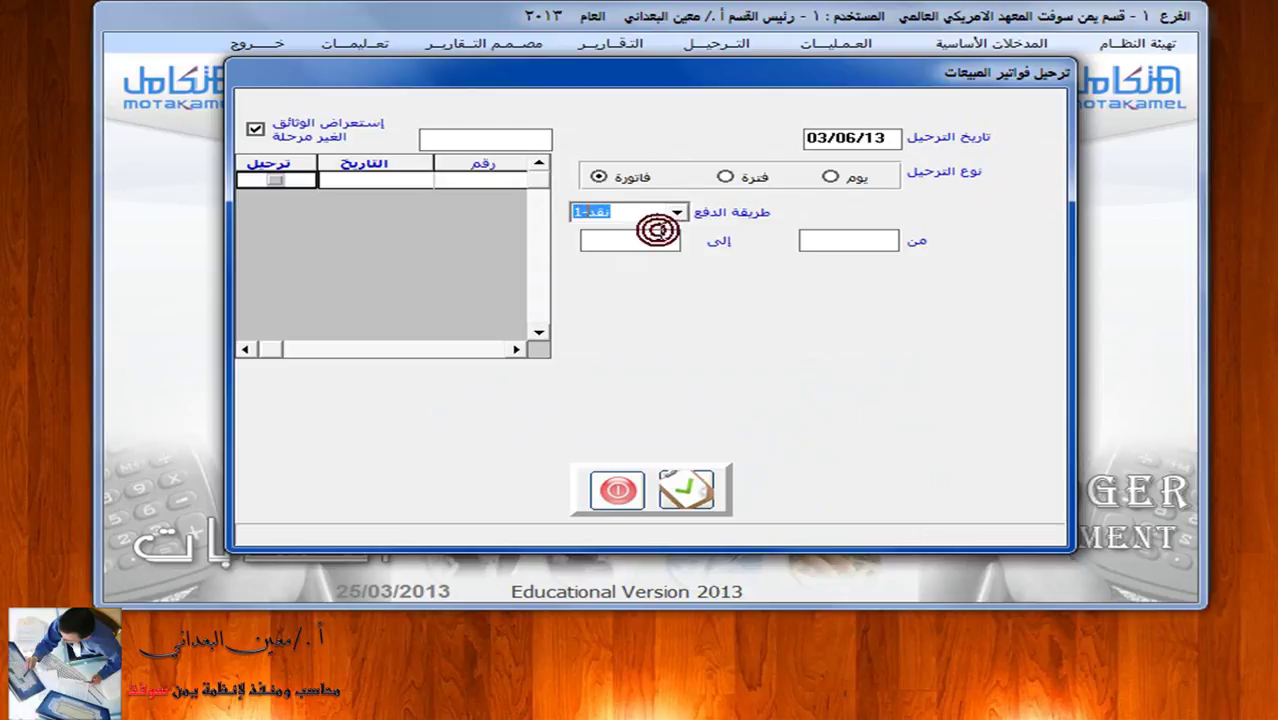
pyautogui.click(620, 176)
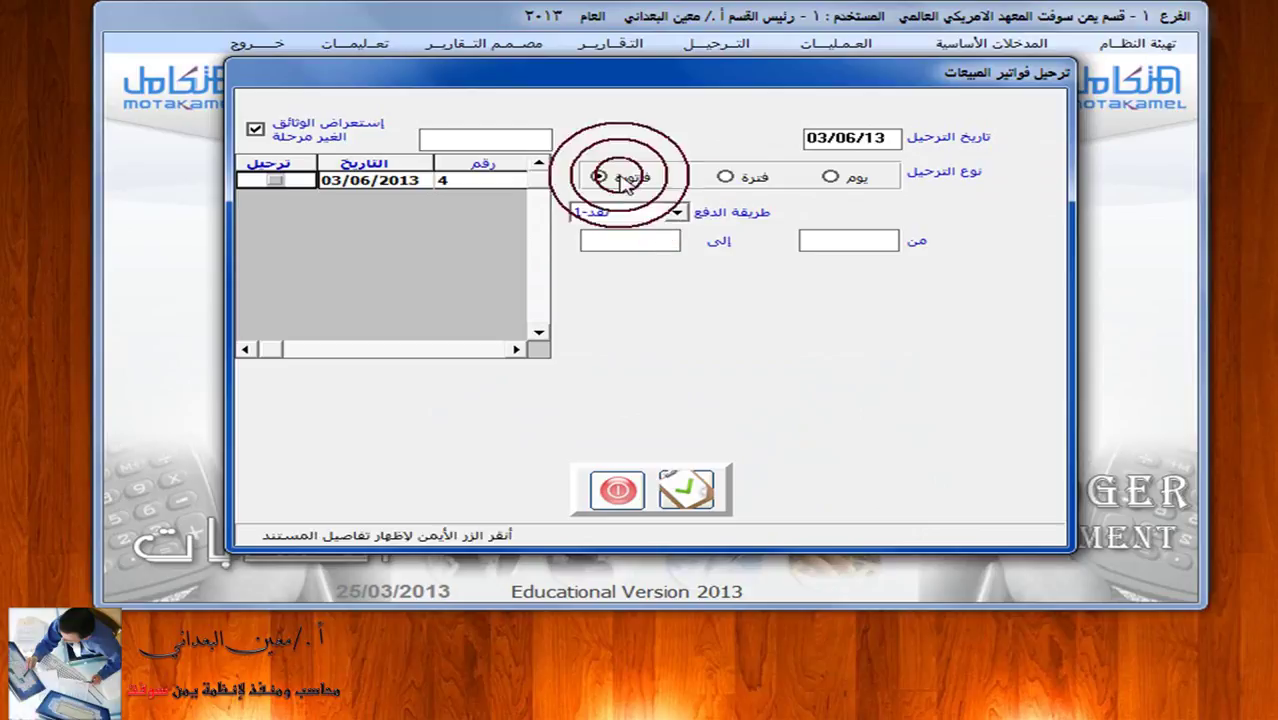
pyautogui.click(275, 180)
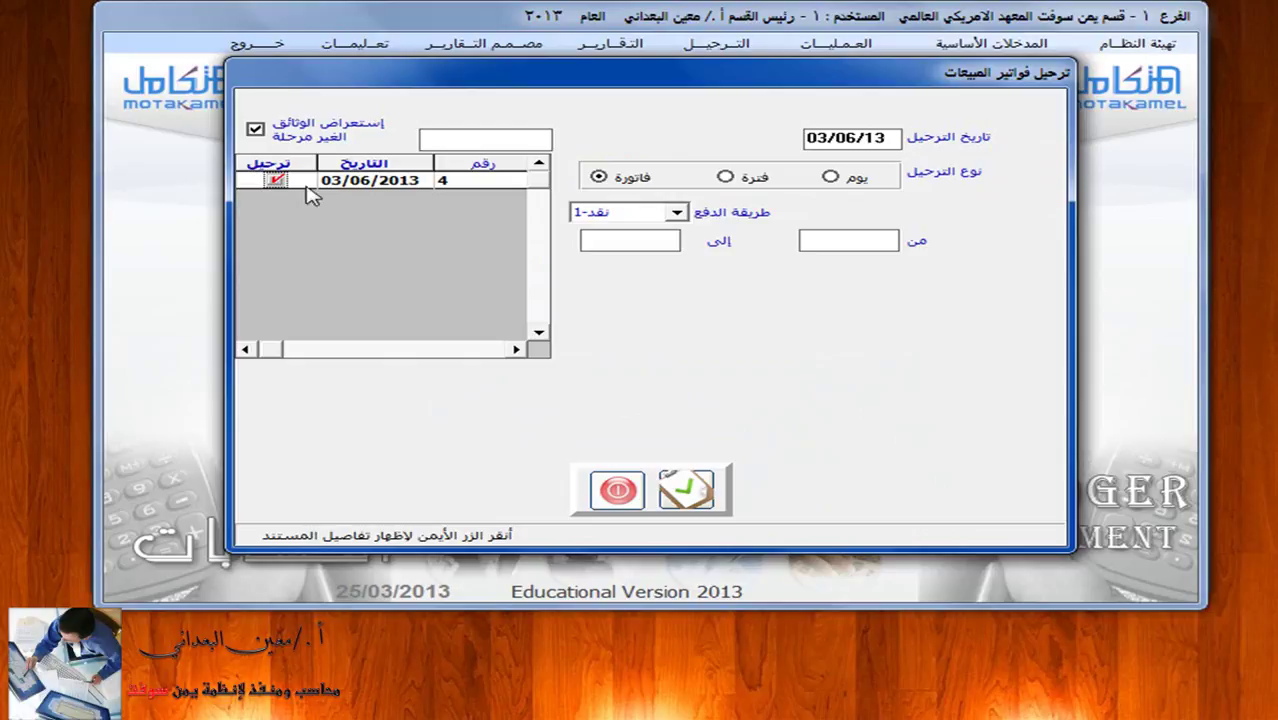
pyautogui.click(688, 492)
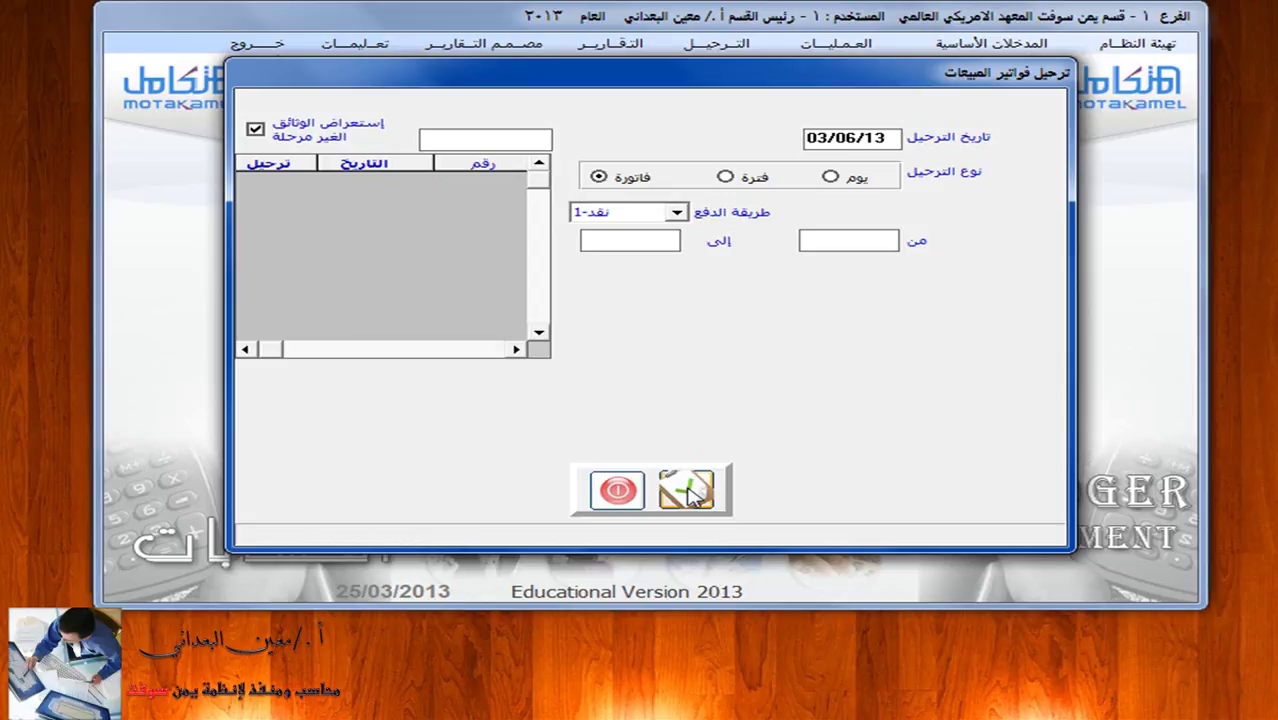
pyautogui.press('super+Tab')
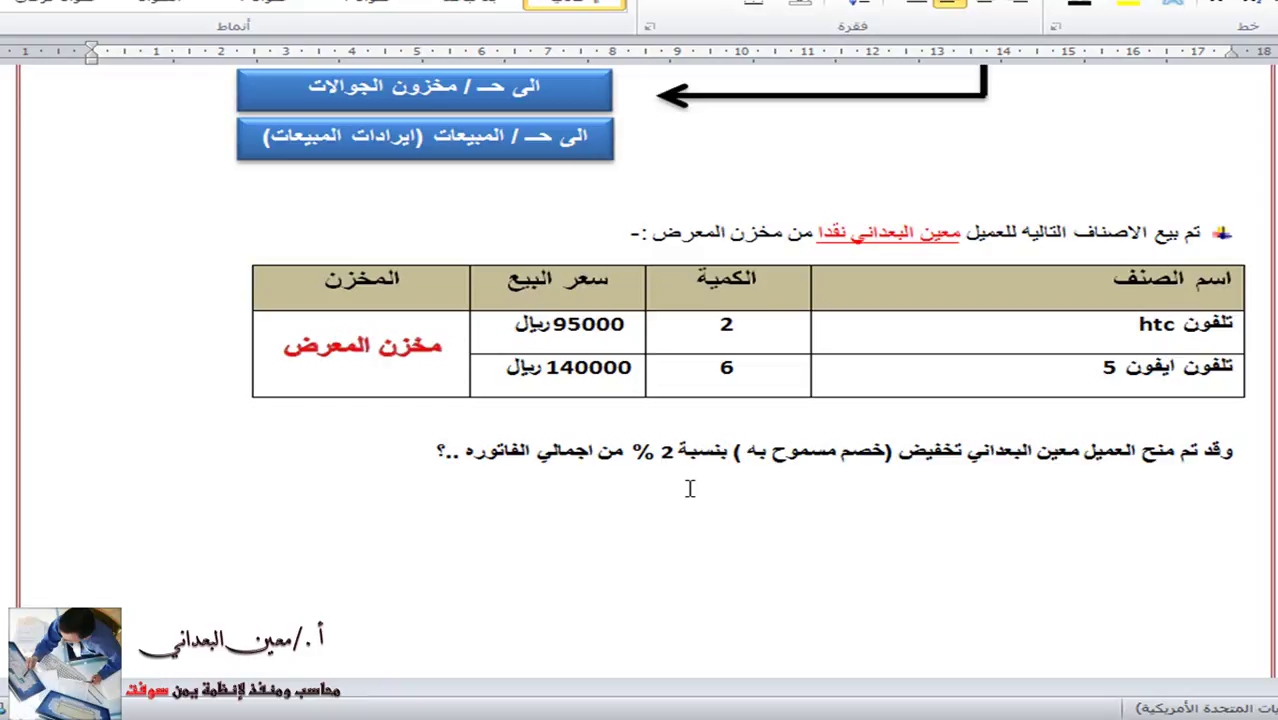
# Scroll through the Word exercise table and journal diagram for the two-phone sale with 2% discount
pyautogui.scroll(-5, 689, 488)
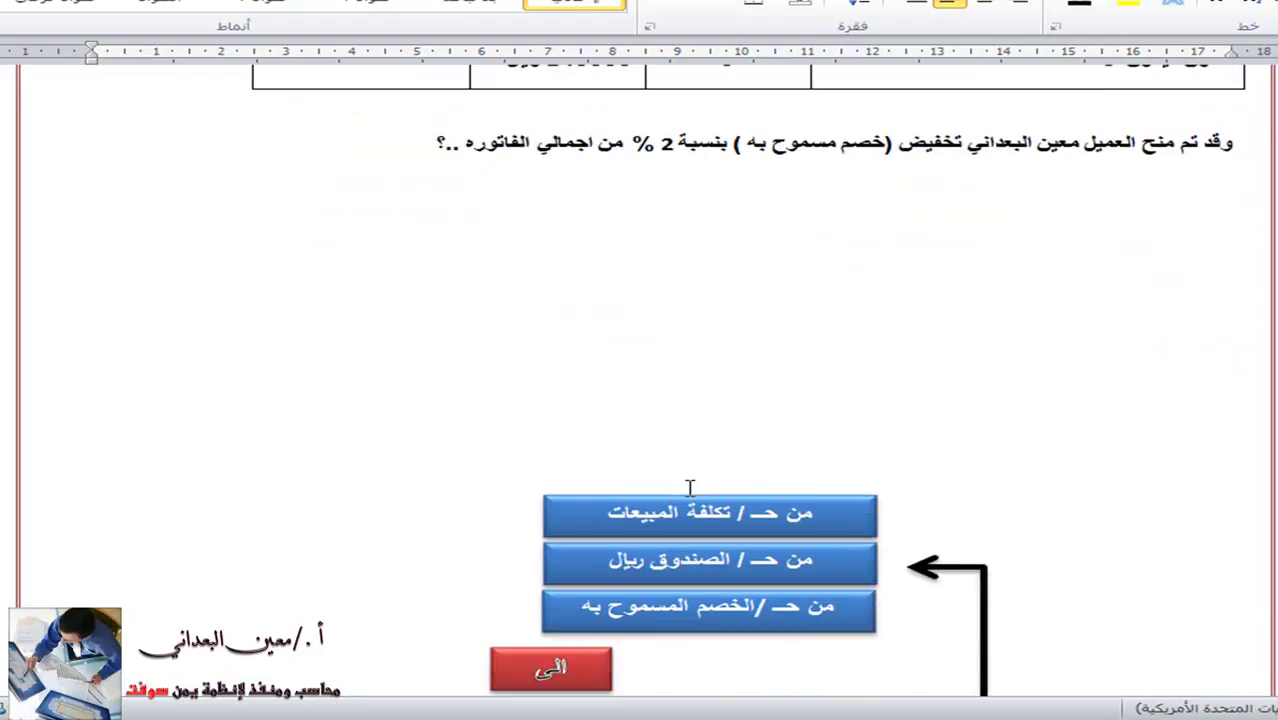
pyautogui.scroll(4, 689, 488)
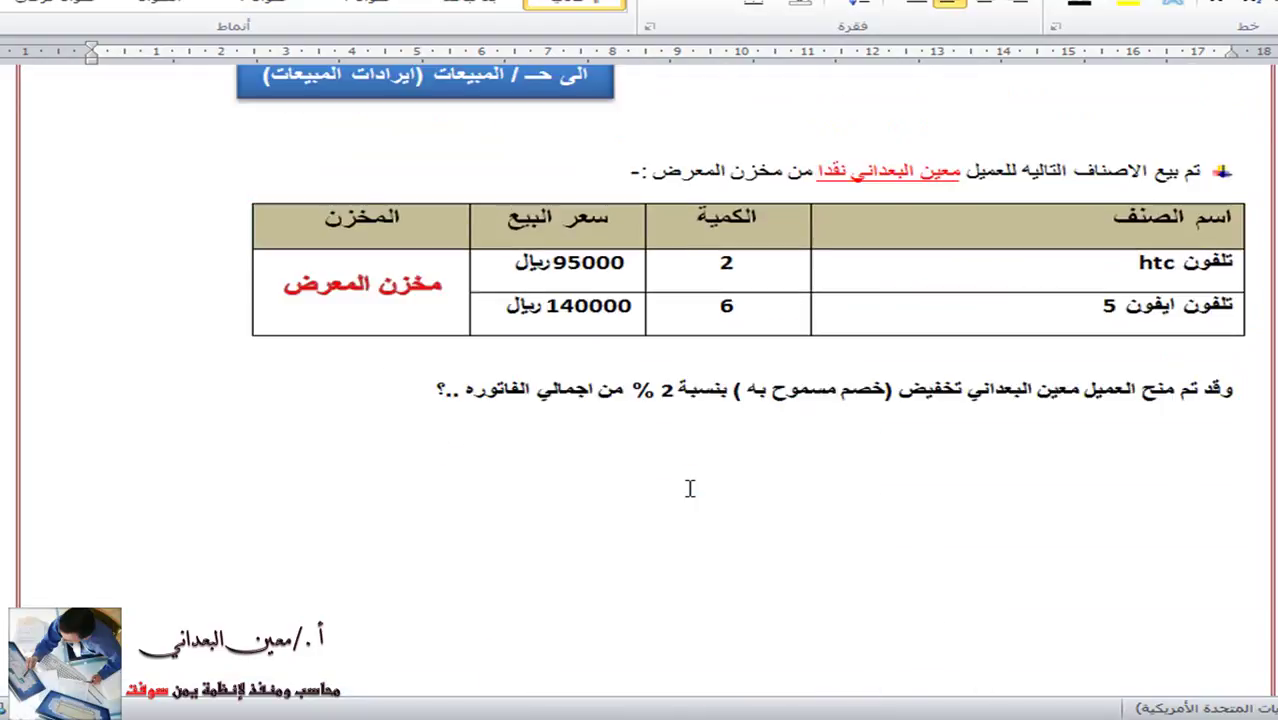
pyautogui.scroll(-8, 689, 488)
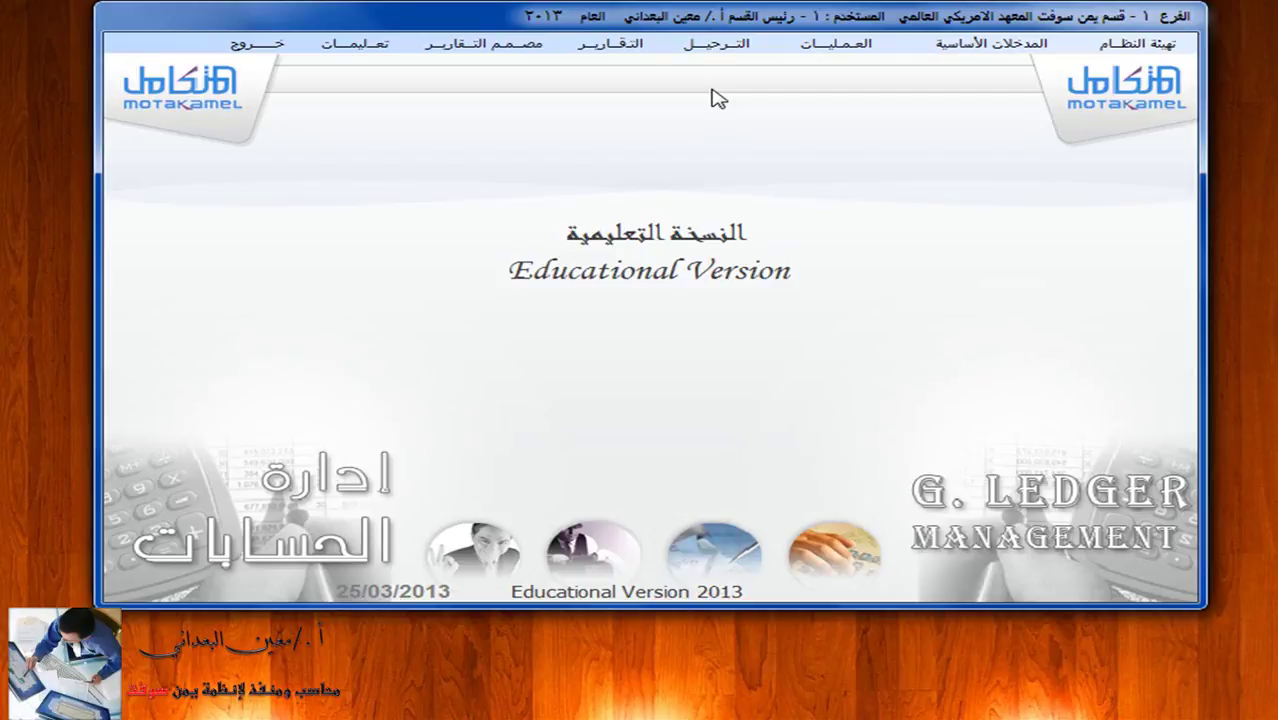
# Preview the General Journal (اليومية العامة) report for document type فواتير مبيعات, number 4
pyautogui.click(642, 45)
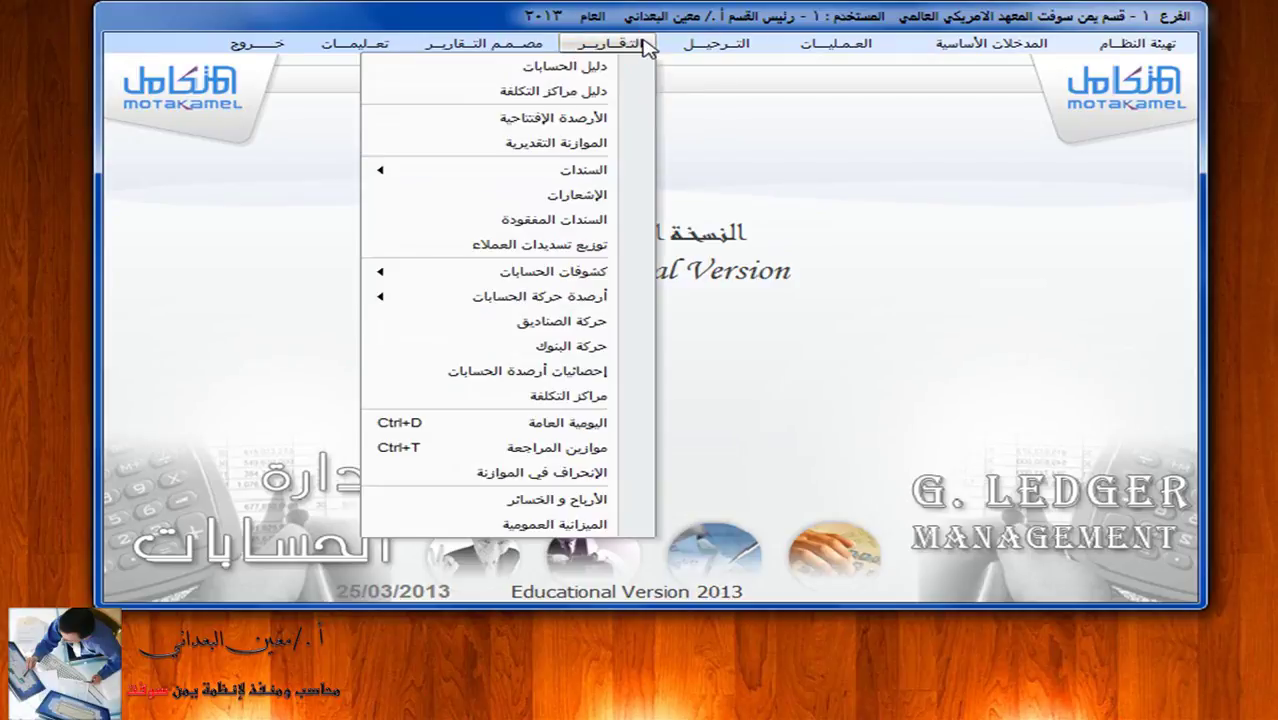
pyautogui.click(621, 422)
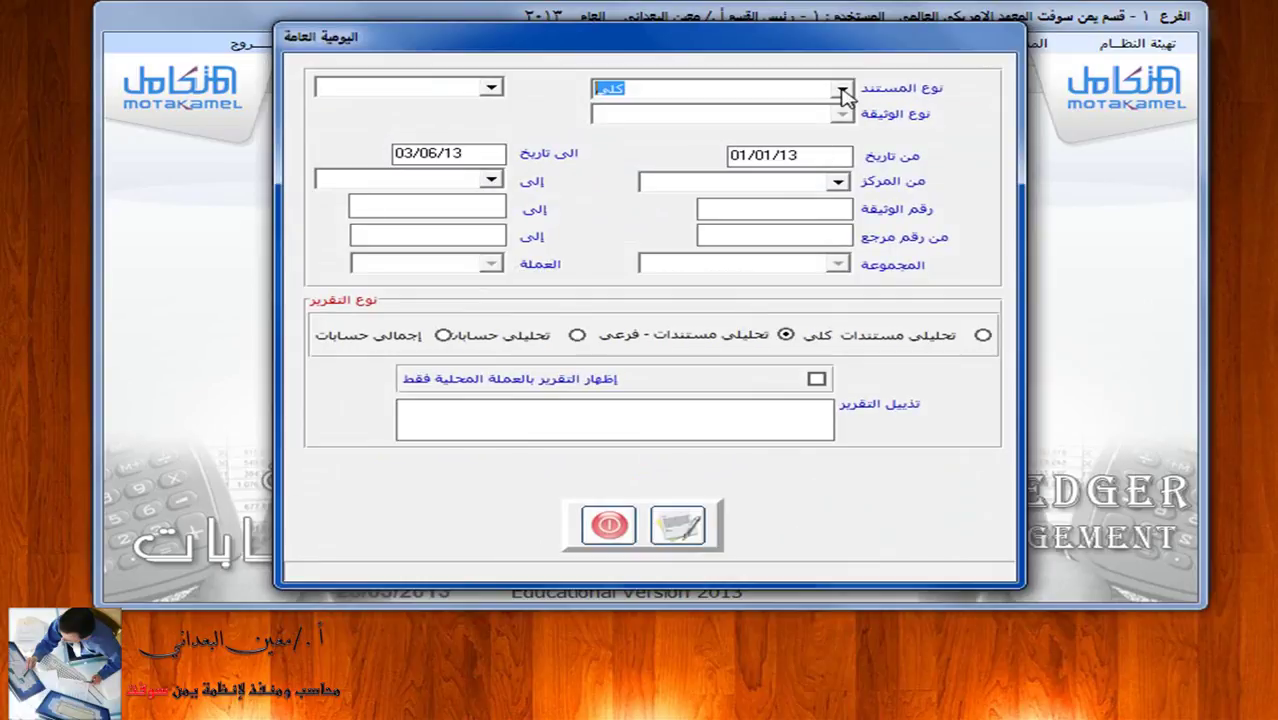
pyautogui.click(843, 92)
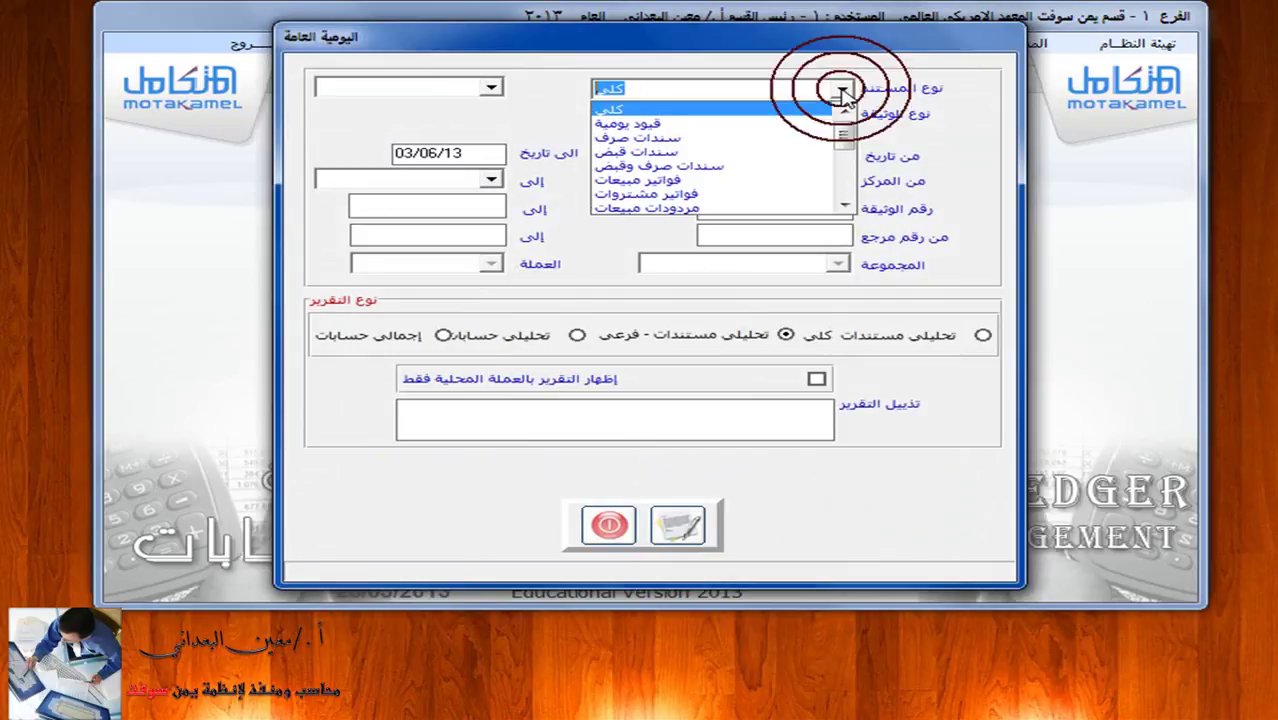
pyautogui.click(752, 184)
pyautogui.click(816, 208)
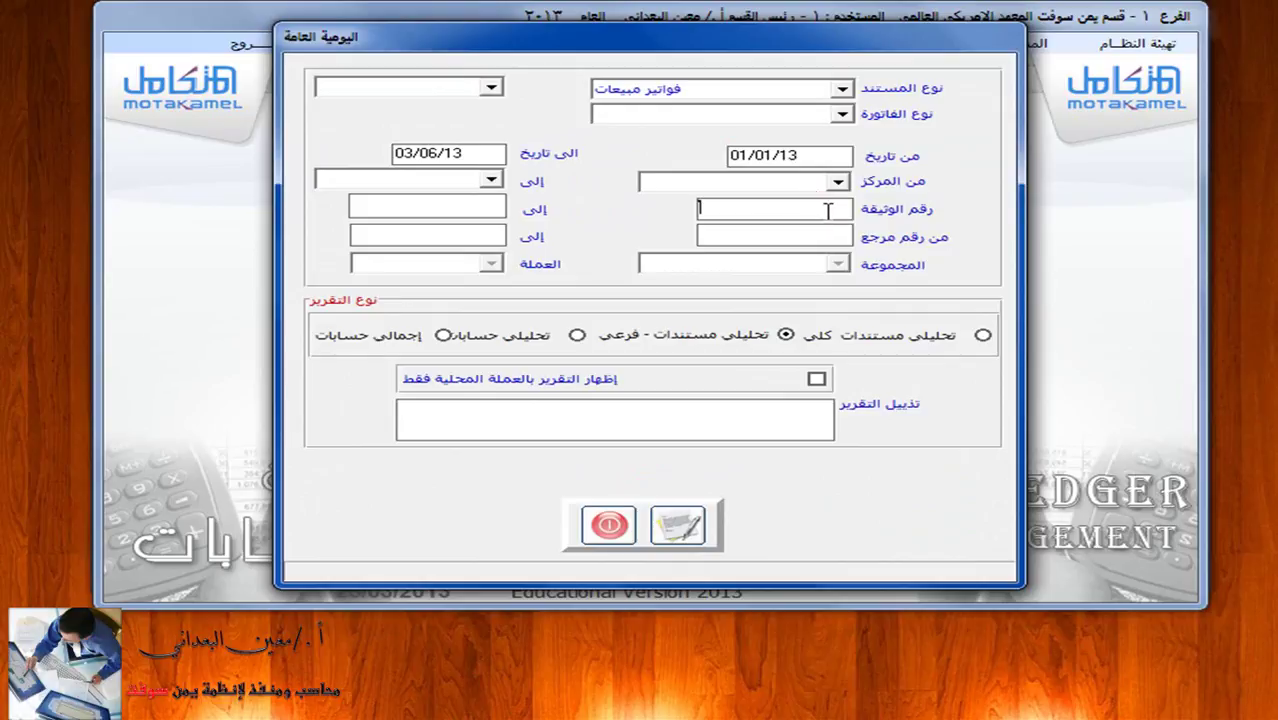
pyautogui.write('٤')
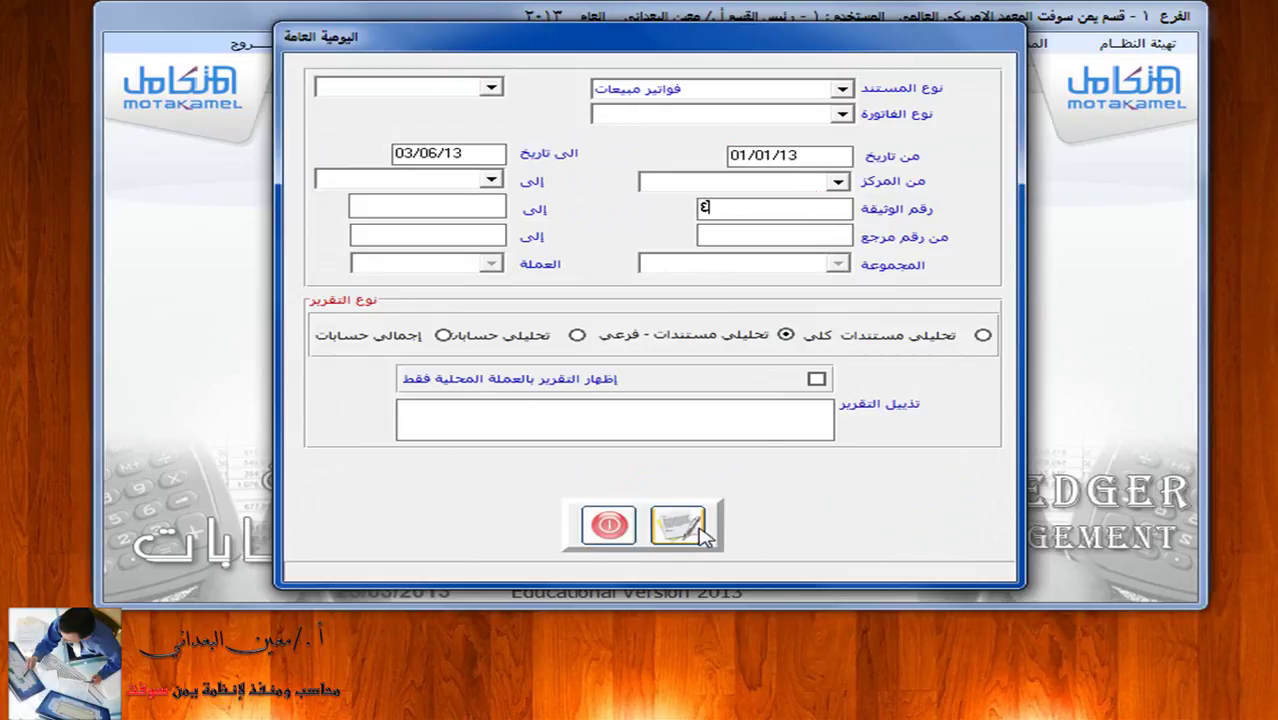
pyautogui.click(697, 535)
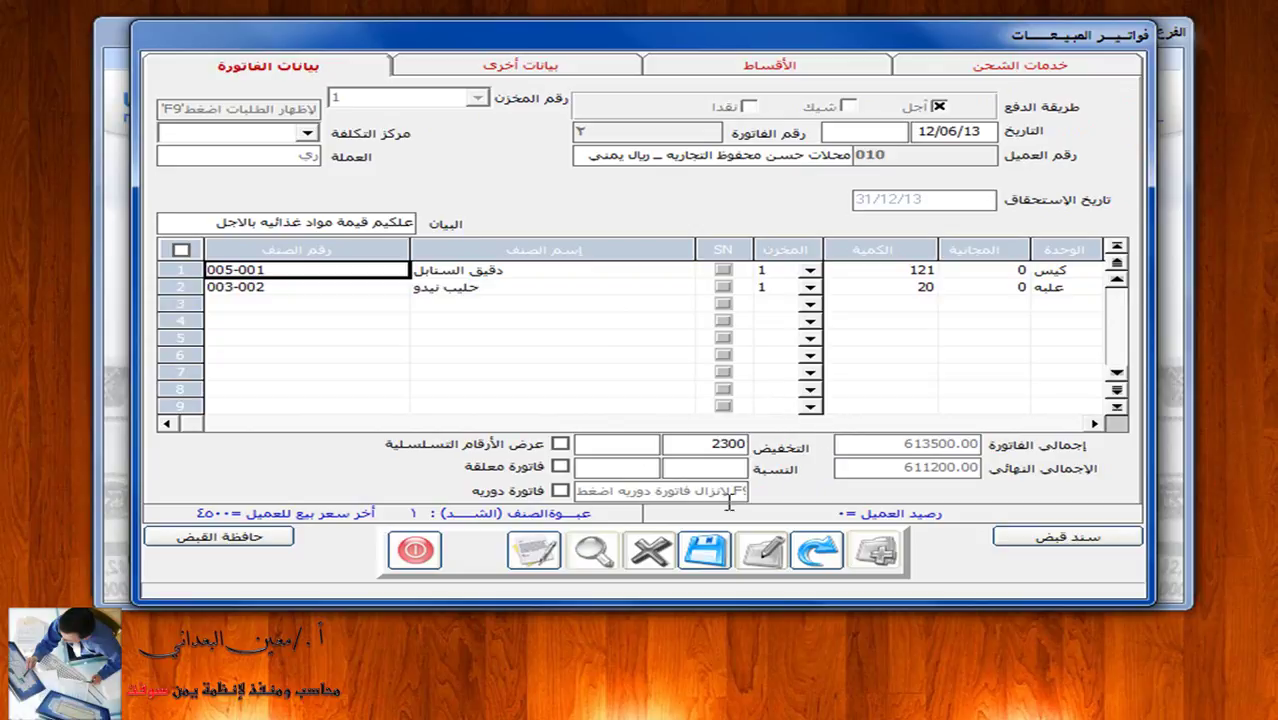
# Save the credit sales invoice and close it back to the main module menu
pyautogui.click(705, 550)
pyautogui.click(416, 549)
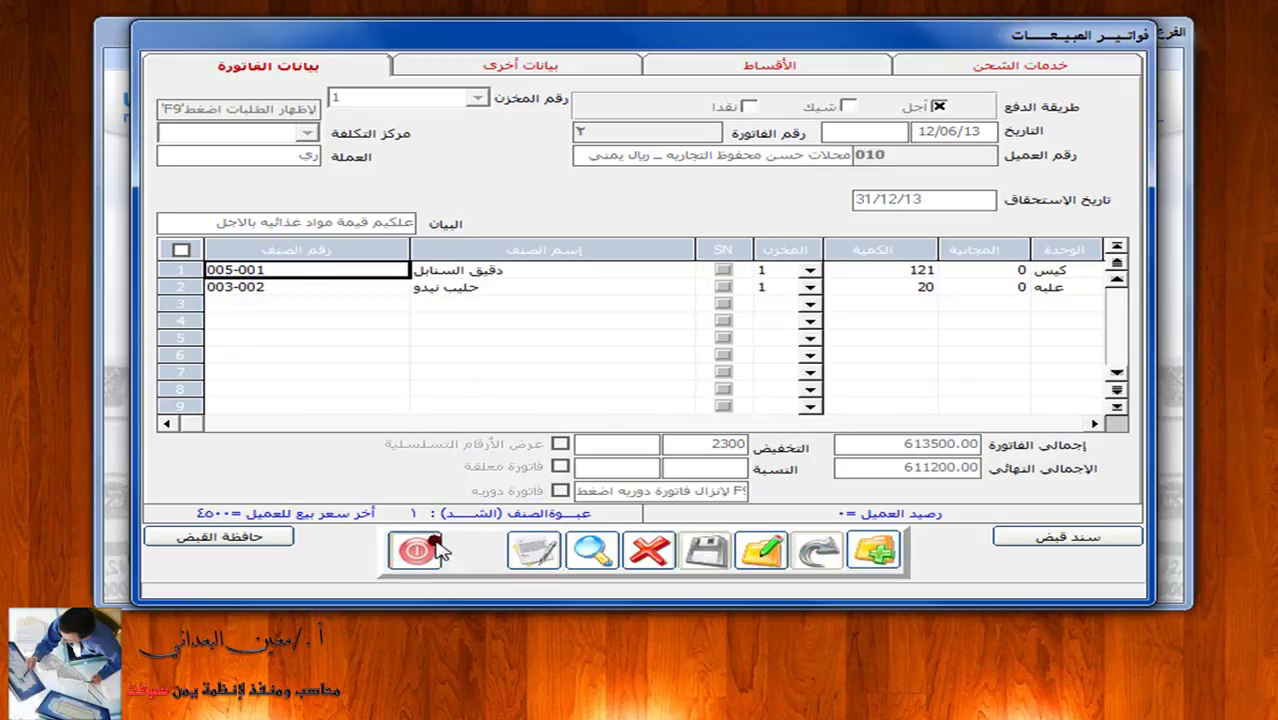
pyautogui.click(453, 62)
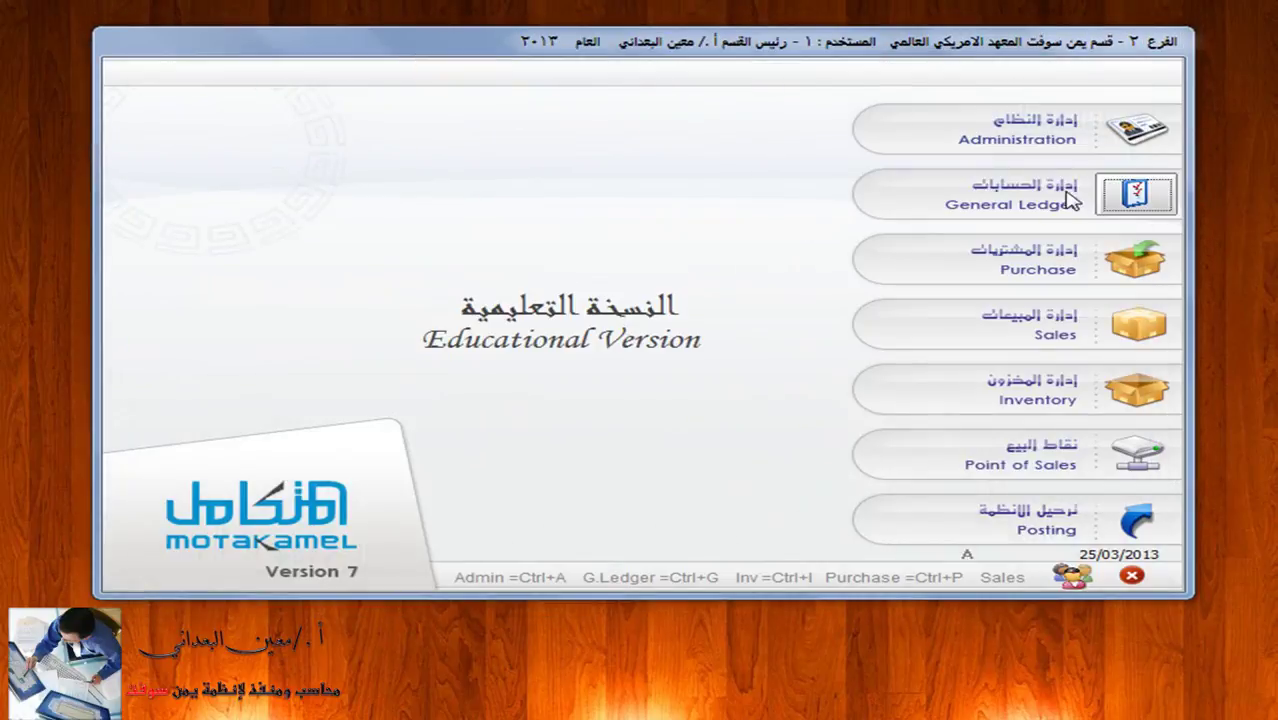
# Attempt to post credit (آجل) sales invoice 2 from General Ledger sales-invoice posting
pyautogui.click(1140, 194)
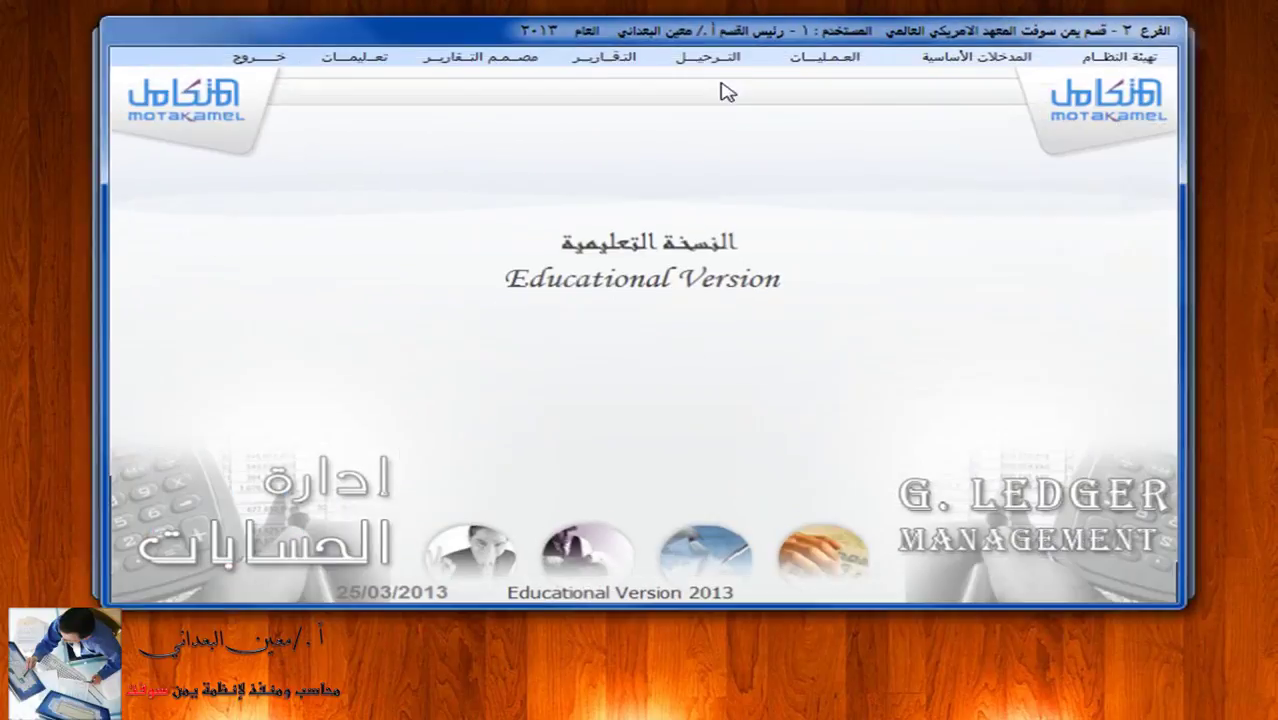
pyautogui.click(741, 60)
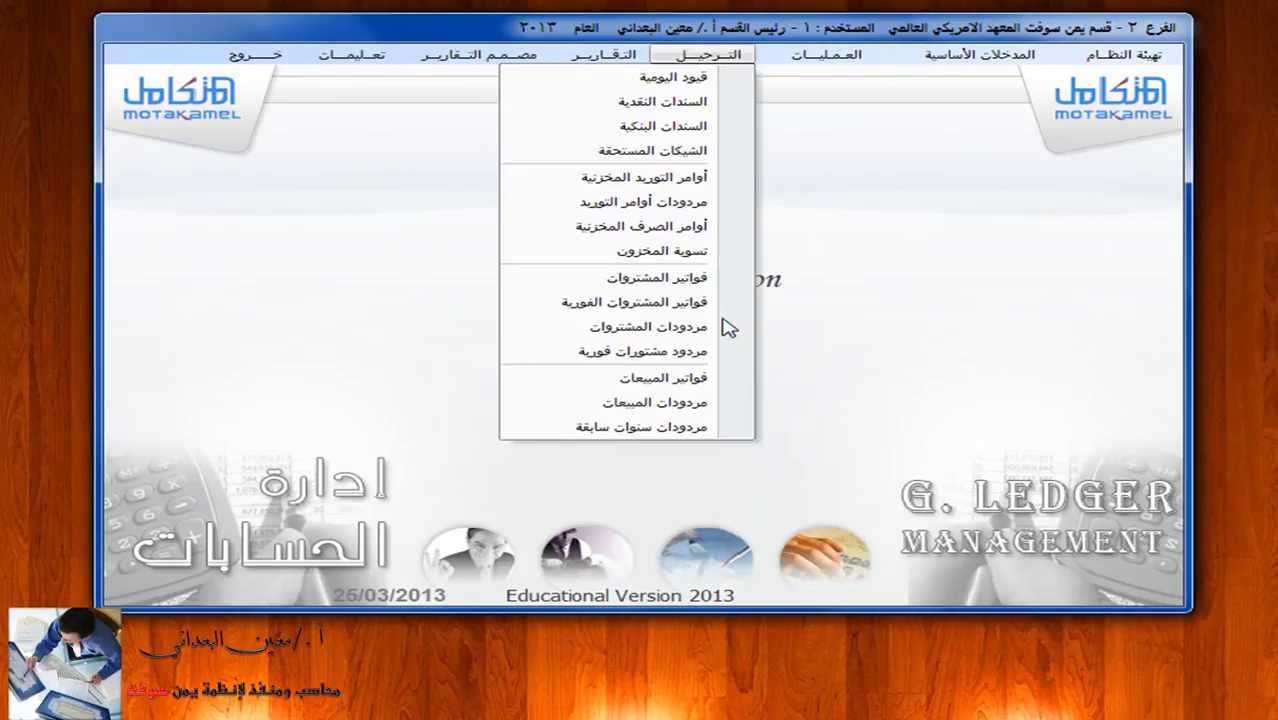
pyautogui.click(731, 376)
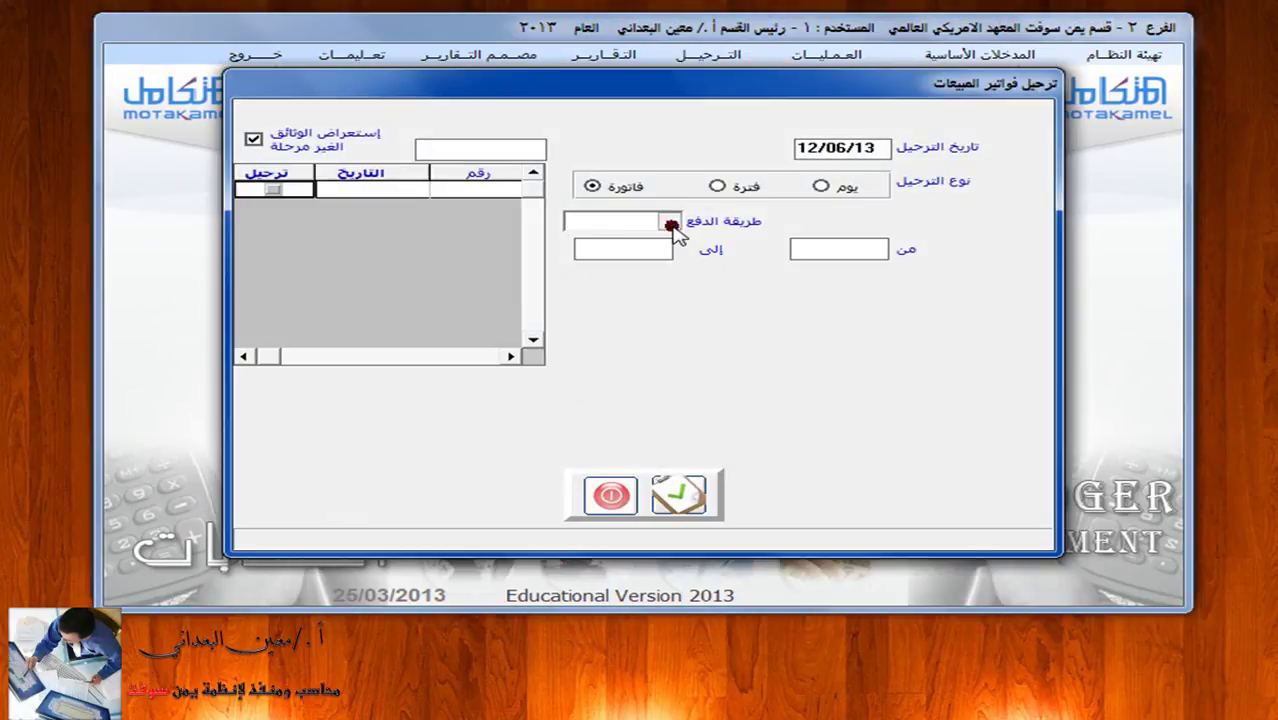
pyautogui.click(669, 221)
pyautogui.click(614, 286)
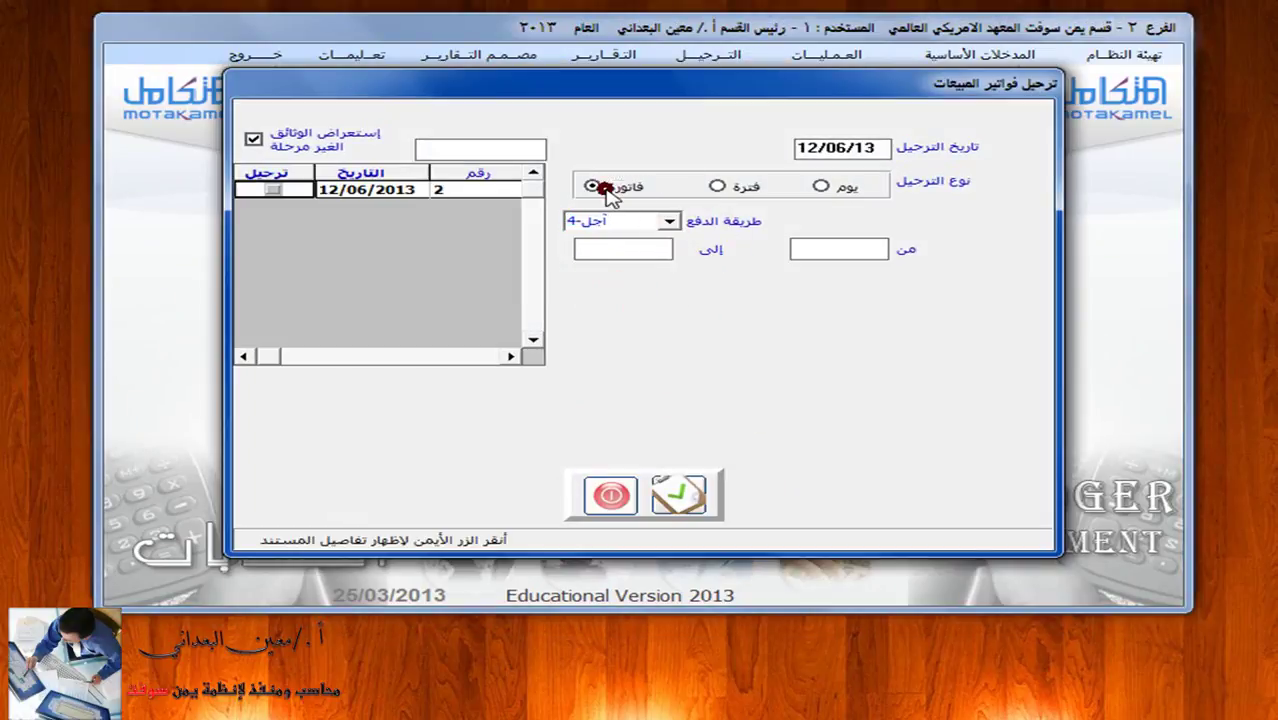
pyautogui.click(271, 191)
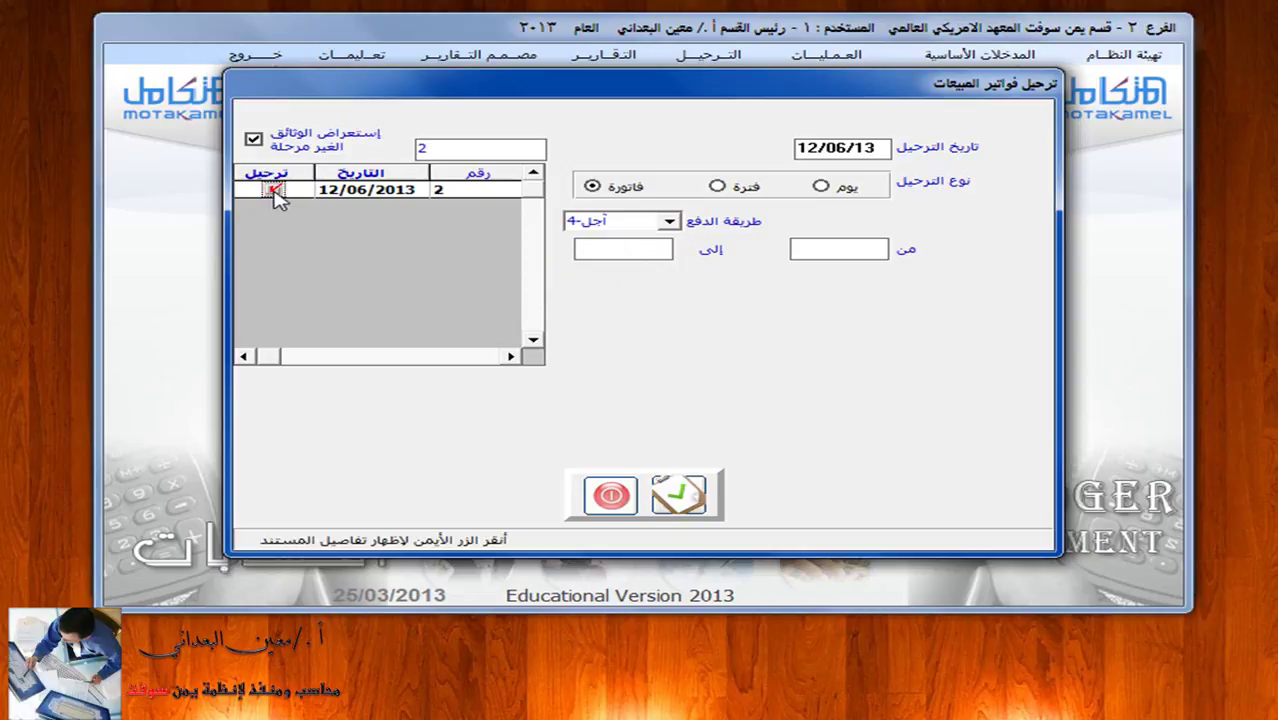
pyautogui.click(678, 497)
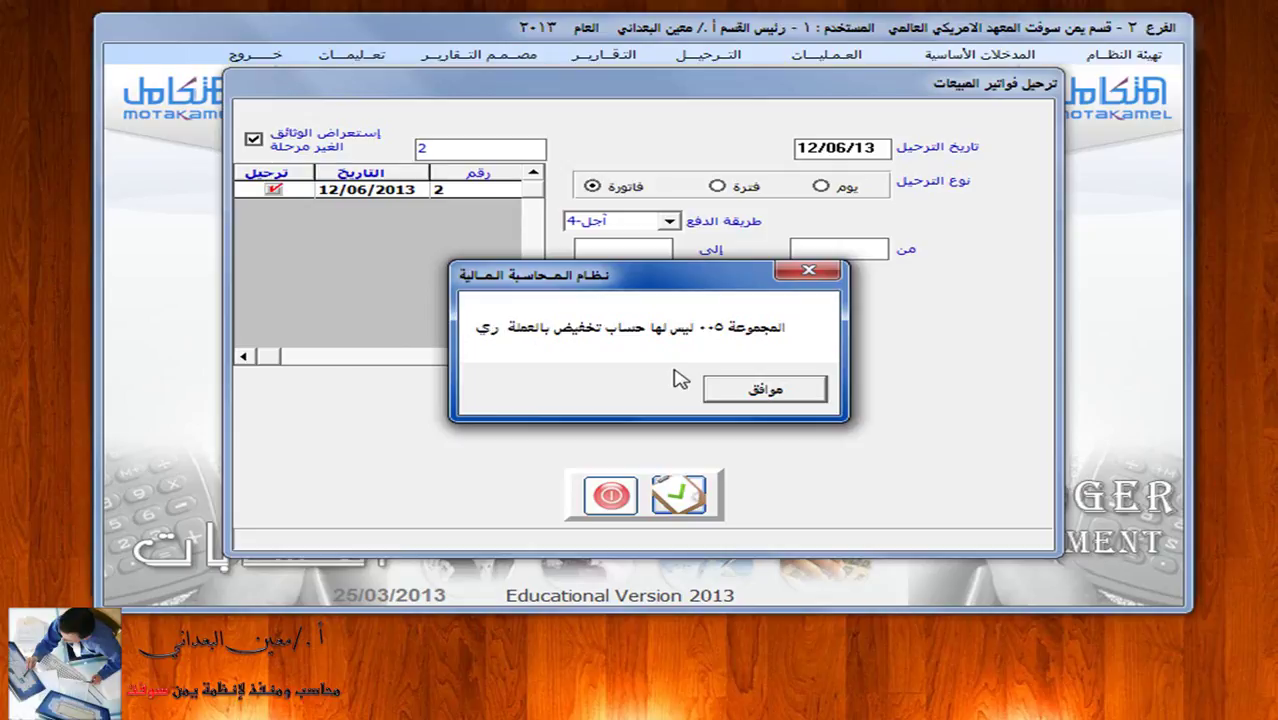
# Acknowledge the group 005 missing-discount-account messages and close the sales invoice posting window
pyautogui.click(770, 390)
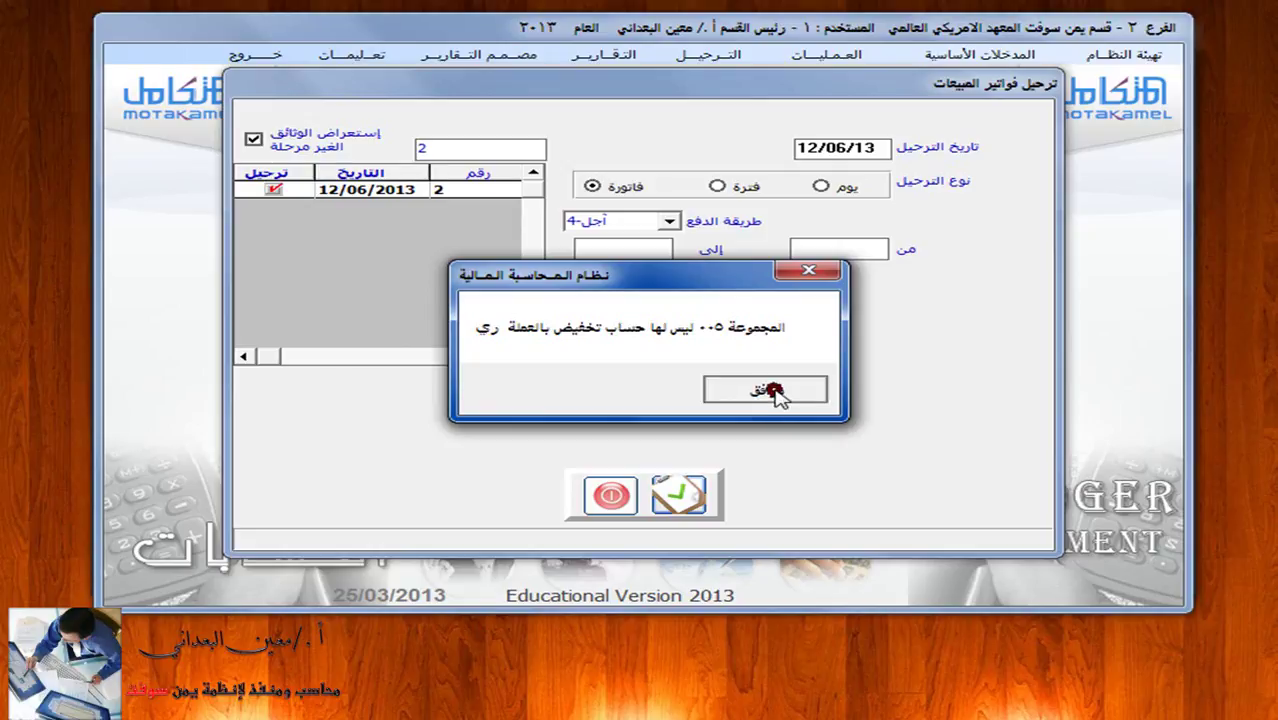
pyautogui.click(684, 382)
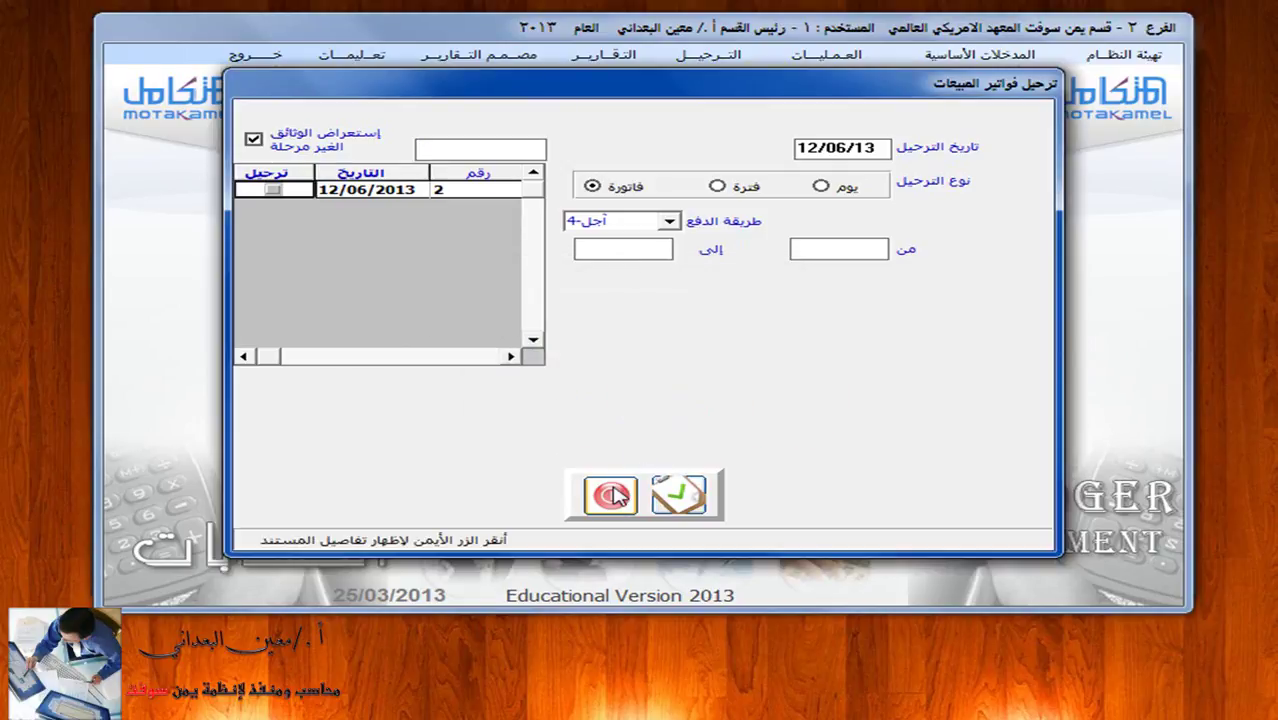
pyautogui.click(611, 495)
pyautogui.click(962, 55)
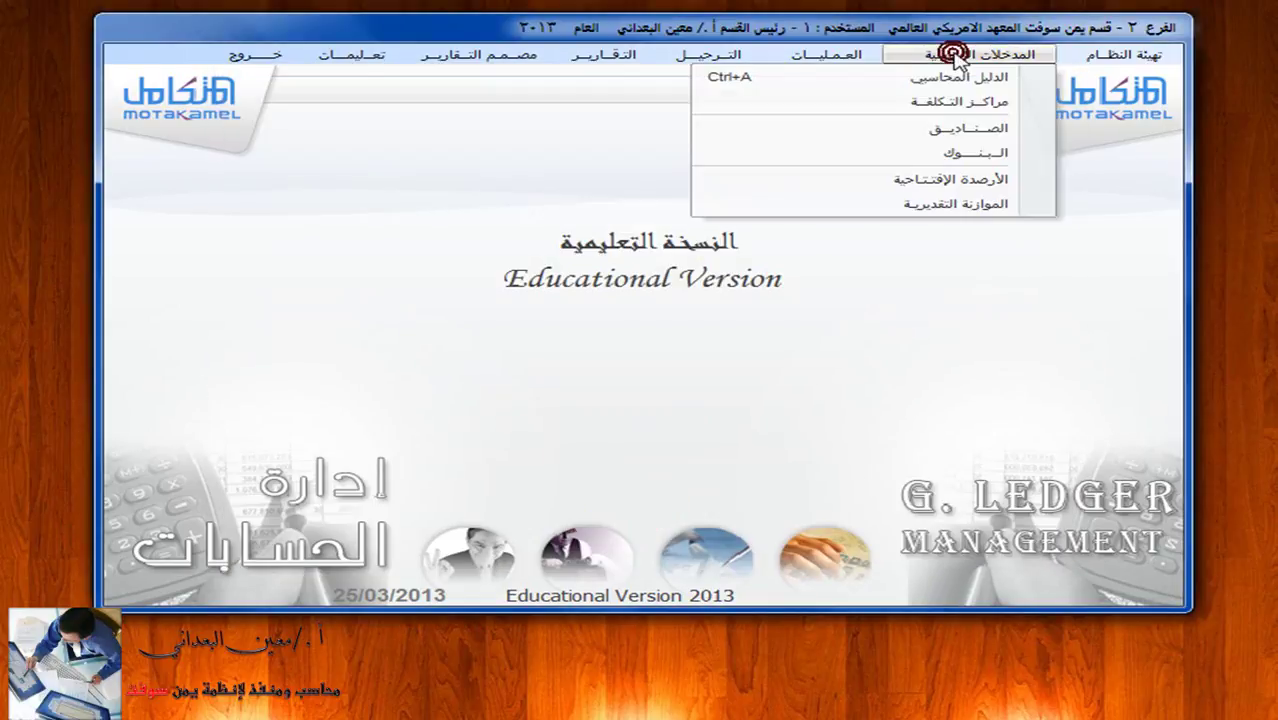
# Open the chart of accounts (الدليل المحاسبي) and show it as a tree with F9
pyautogui.click(970, 80)
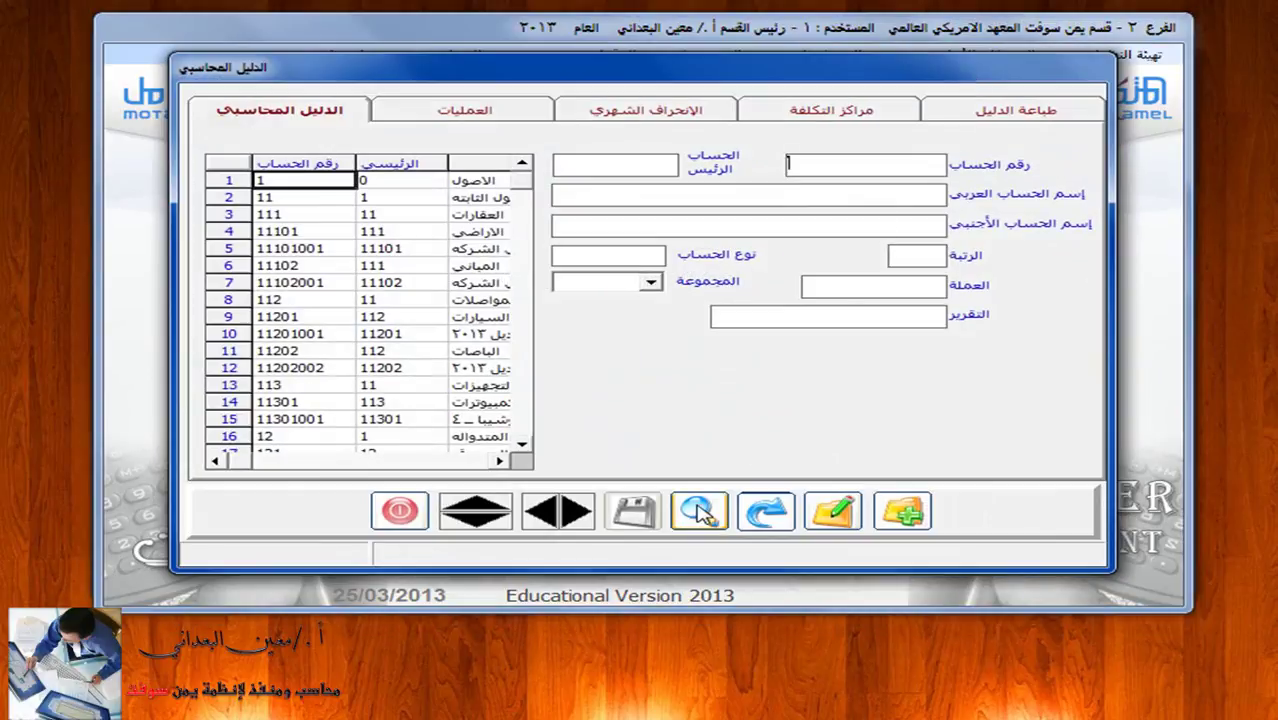
pyautogui.click(699, 510)
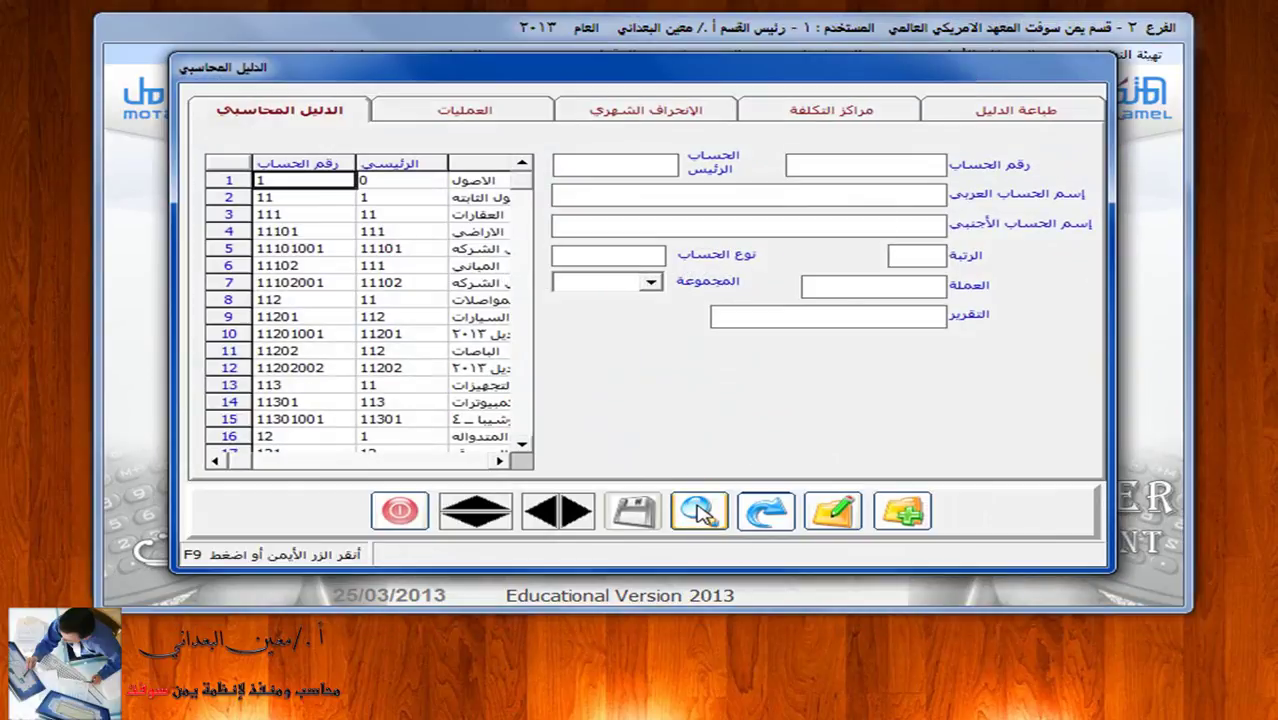
pyautogui.click(699, 510)
pyautogui.press('F9')
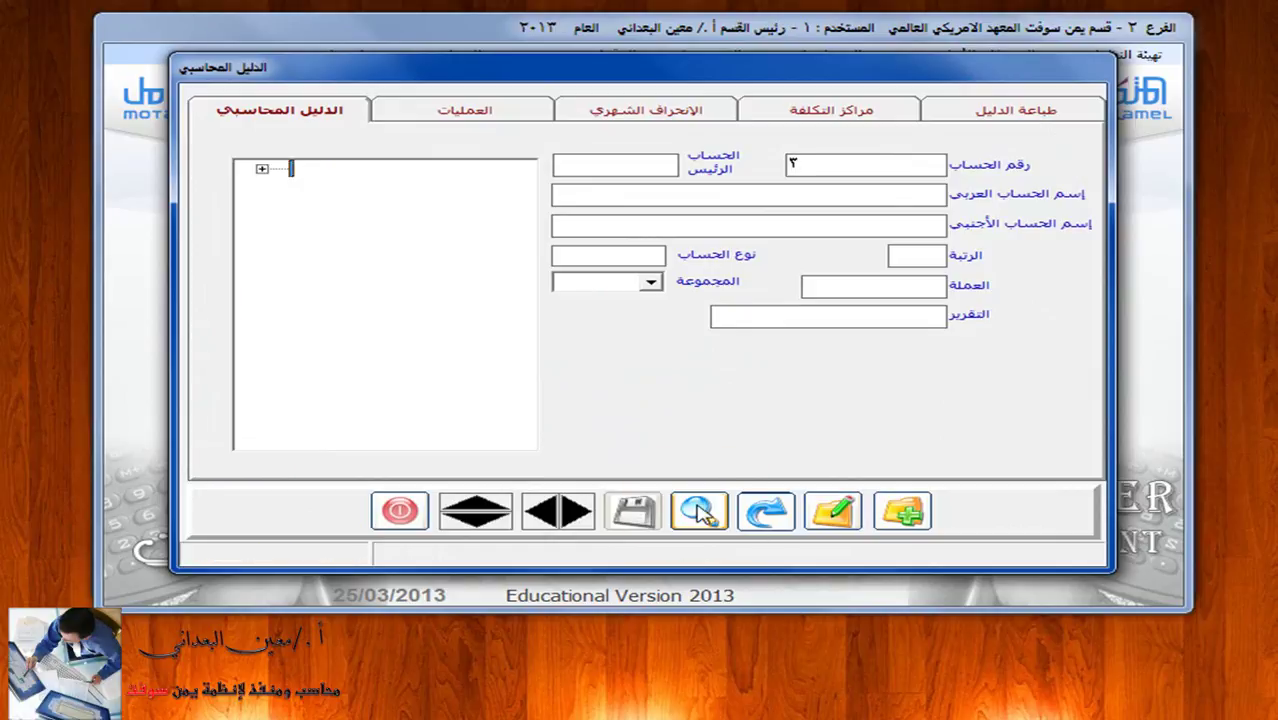
# Expand account nodes 3, 31 and 311 to reveal account 31104
pyautogui.click(262, 169)
pyautogui.click(313, 186)
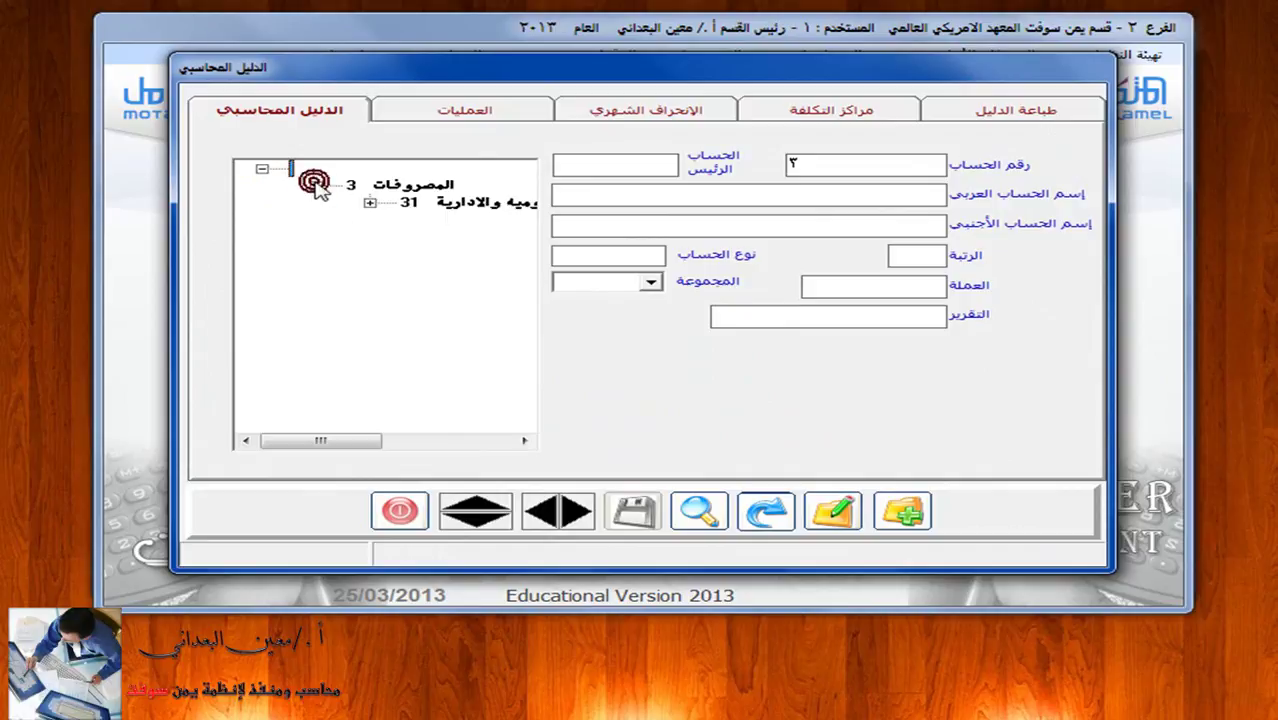
pyautogui.moveTo(360, 437); pyautogui.dragTo(437, 447)
pyautogui.click(290, 202)
pyautogui.click(275, 219)
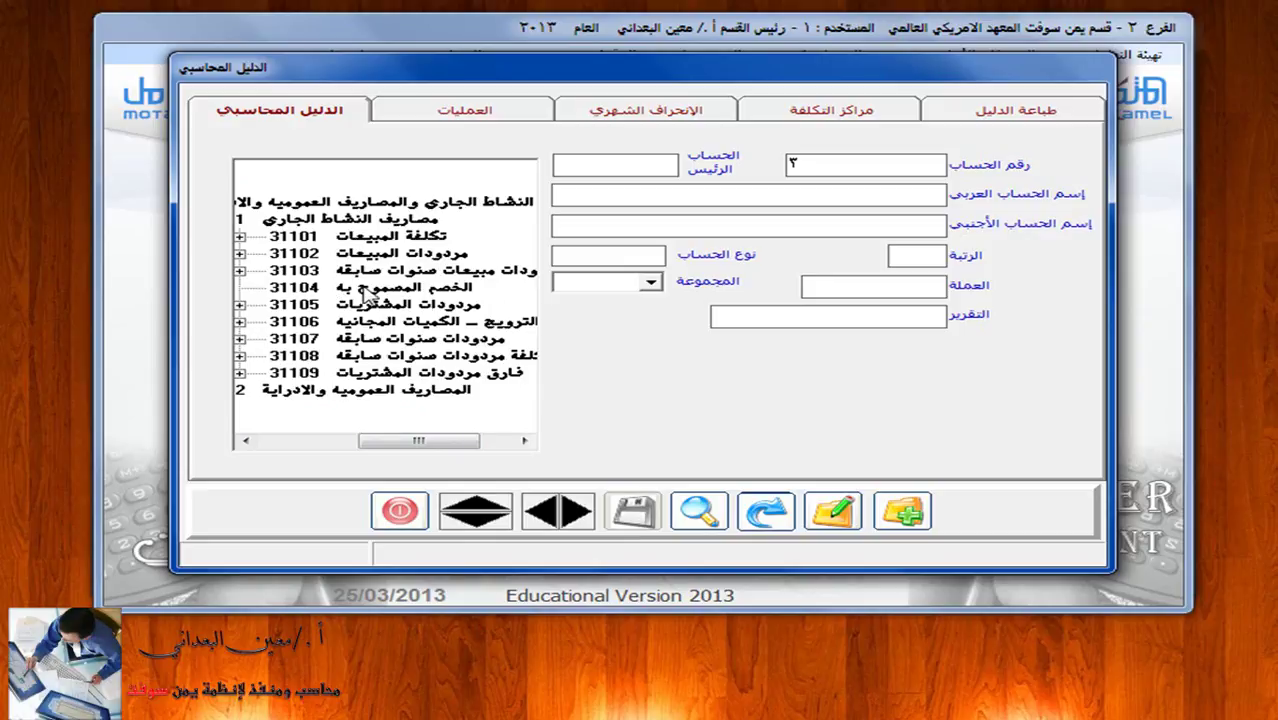
# Add account 31104001 with the Arabic name 'خصم مسموح به ريال يمني'
pyautogui.click(901, 511)
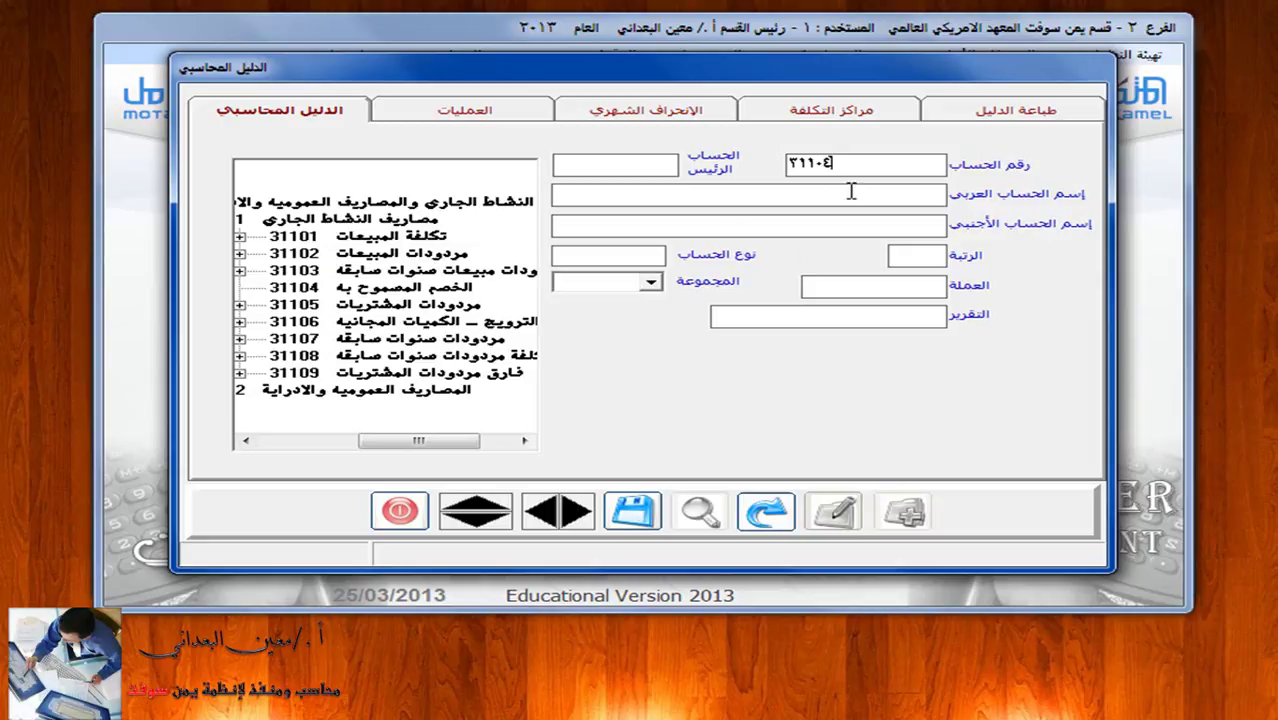
pyautogui.write('001')
pyautogui.press('Return')
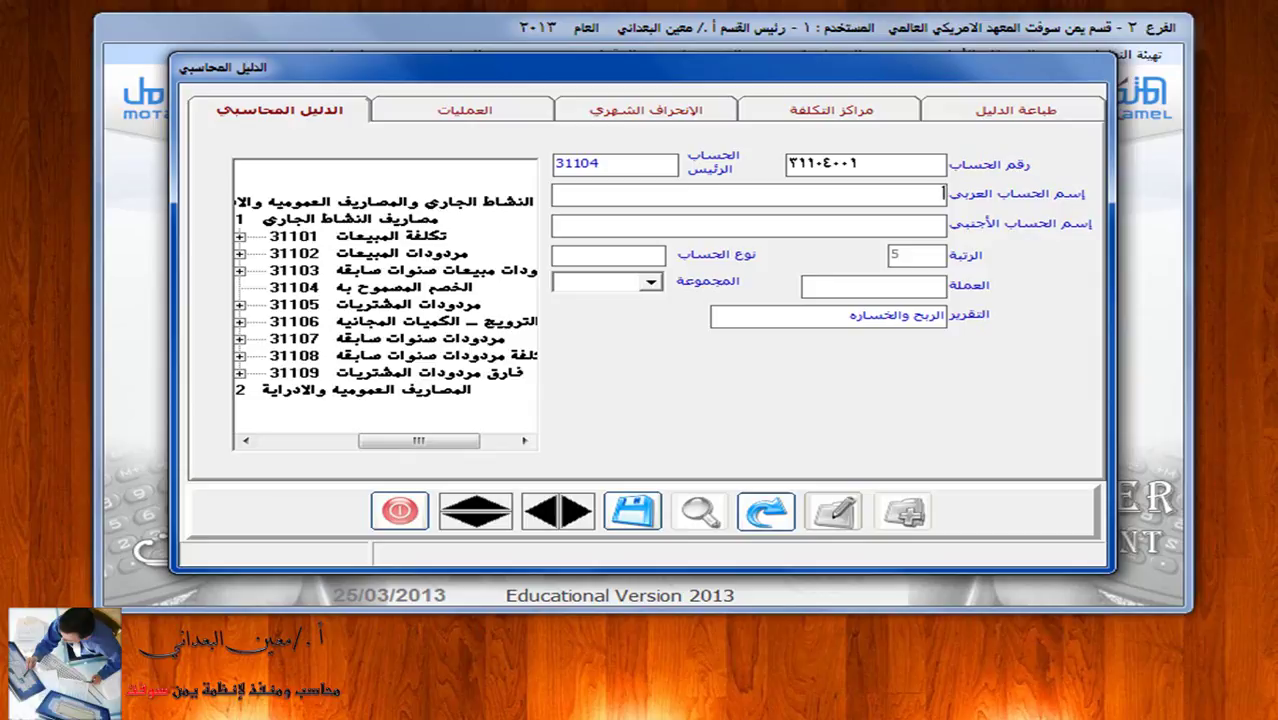
pyautogui.write('خصم مسموح به ريال يمني')
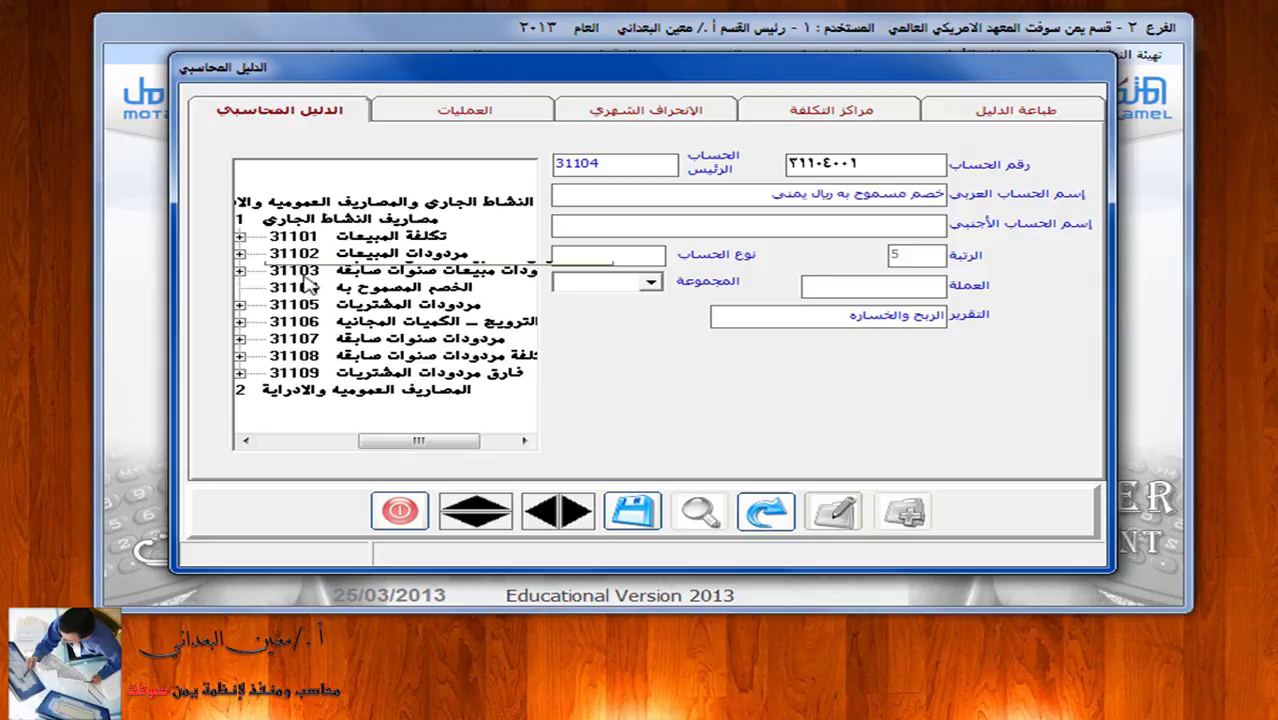
# Give the account type 2 and currency ري, save it, and close the chart of accounts
pyautogui.click(614, 254)
pyautogui.click(622, 286)
pyautogui.click(870, 286)
pyautogui.click(933, 318)
pyautogui.click(934, 318)
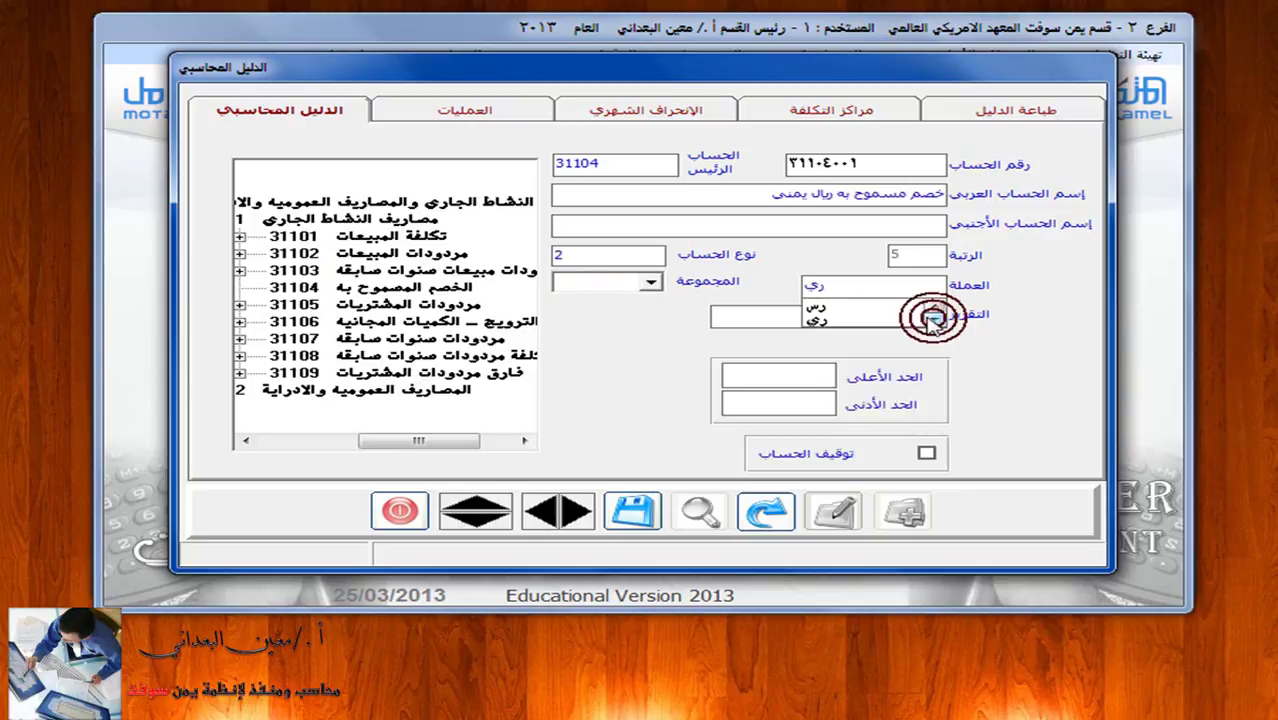
pyautogui.click(850, 320)
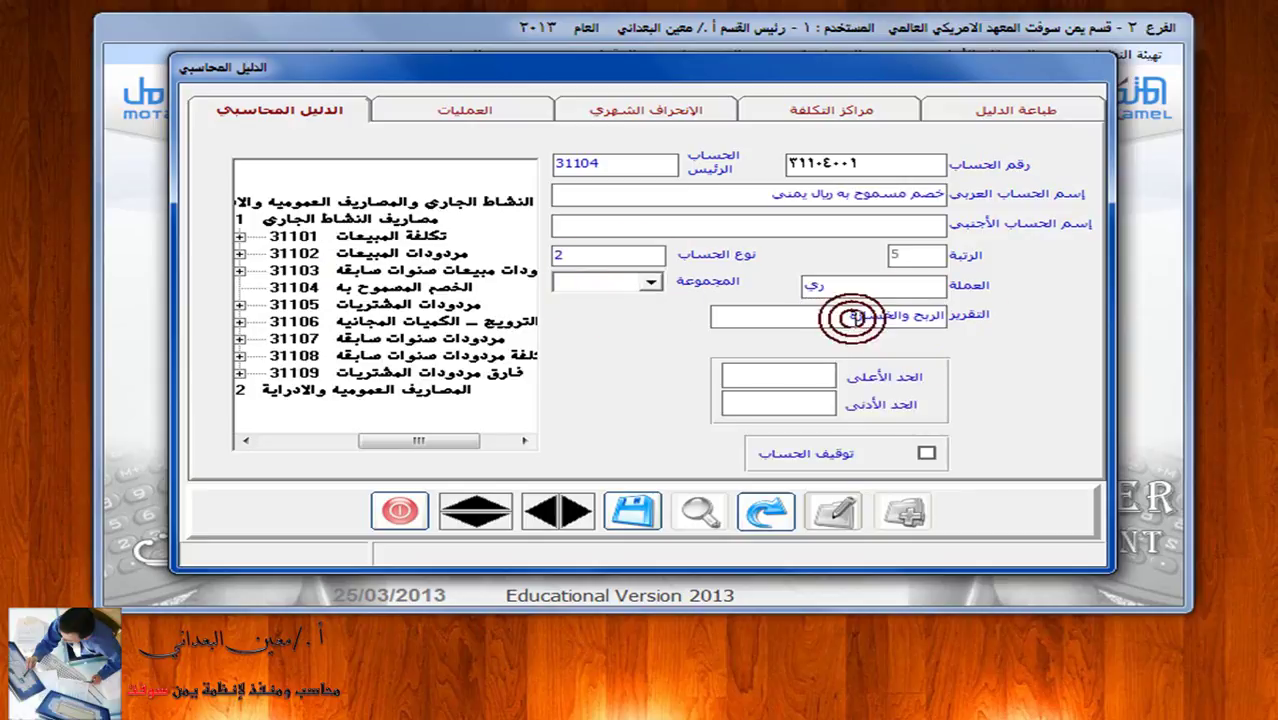
pyautogui.click(636, 512)
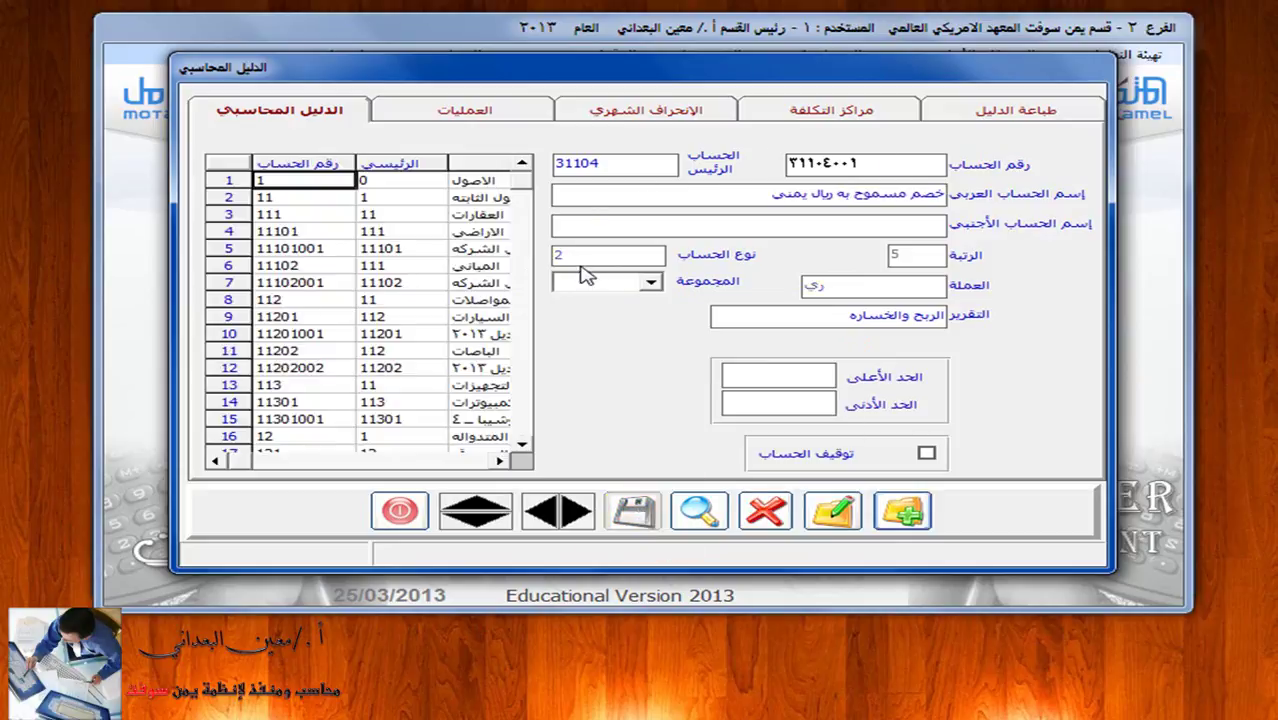
pyautogui.click(405, 510)
pyautogui.click(262, 45)
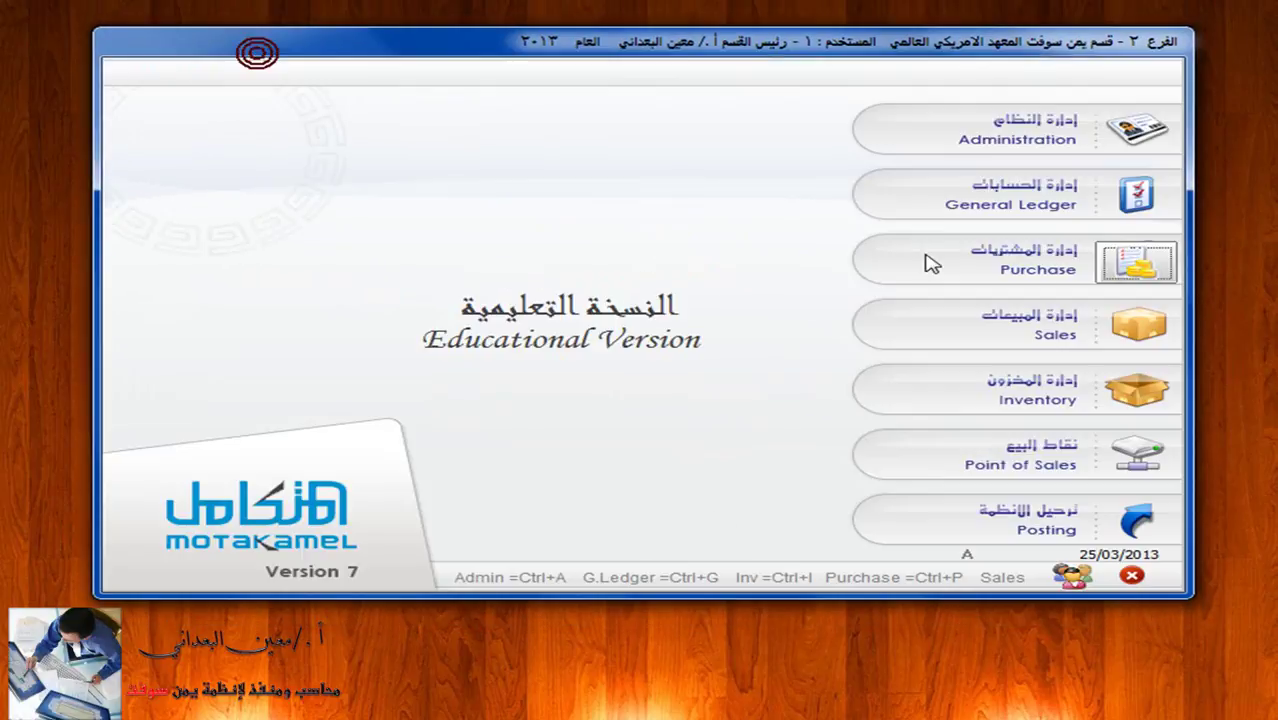
# Open Inventory's groups data form and load group 003, مجموعة الحليب
pyautogui.click(1138, 390)
pyautogui.click(952, 60)
pyautogui.click(994, 82)
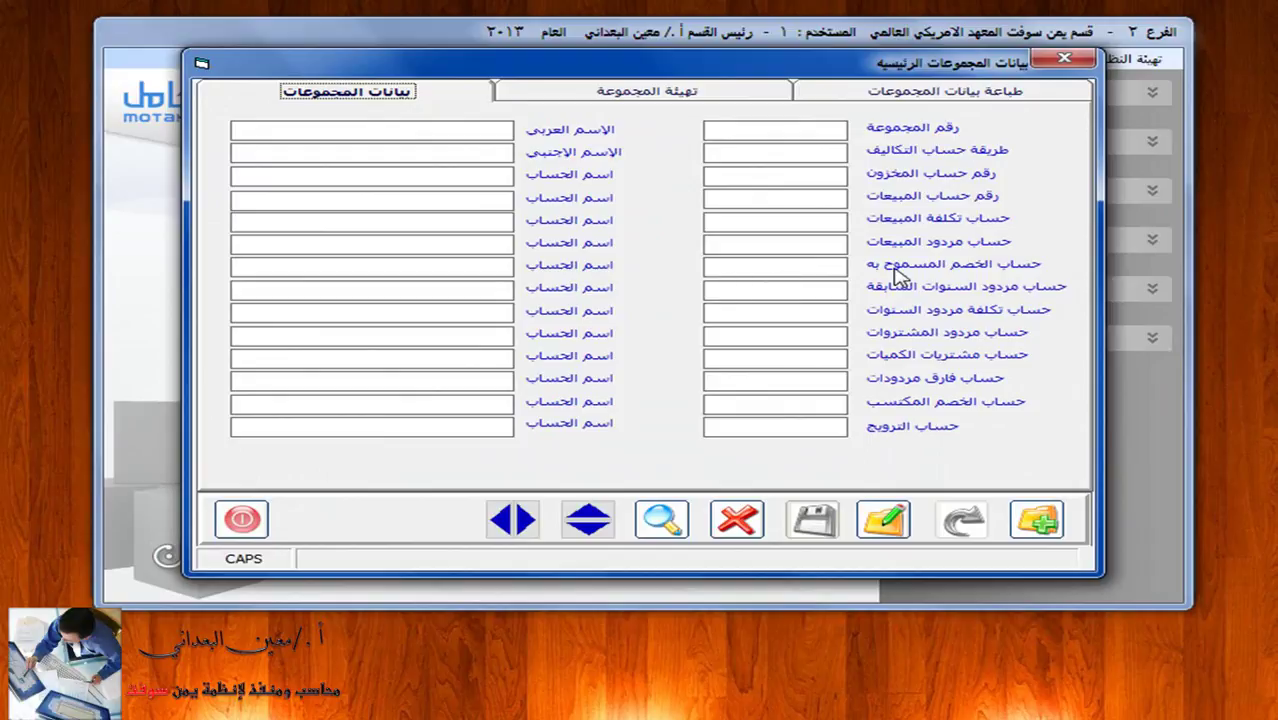
pyautogui.click(662, 522)
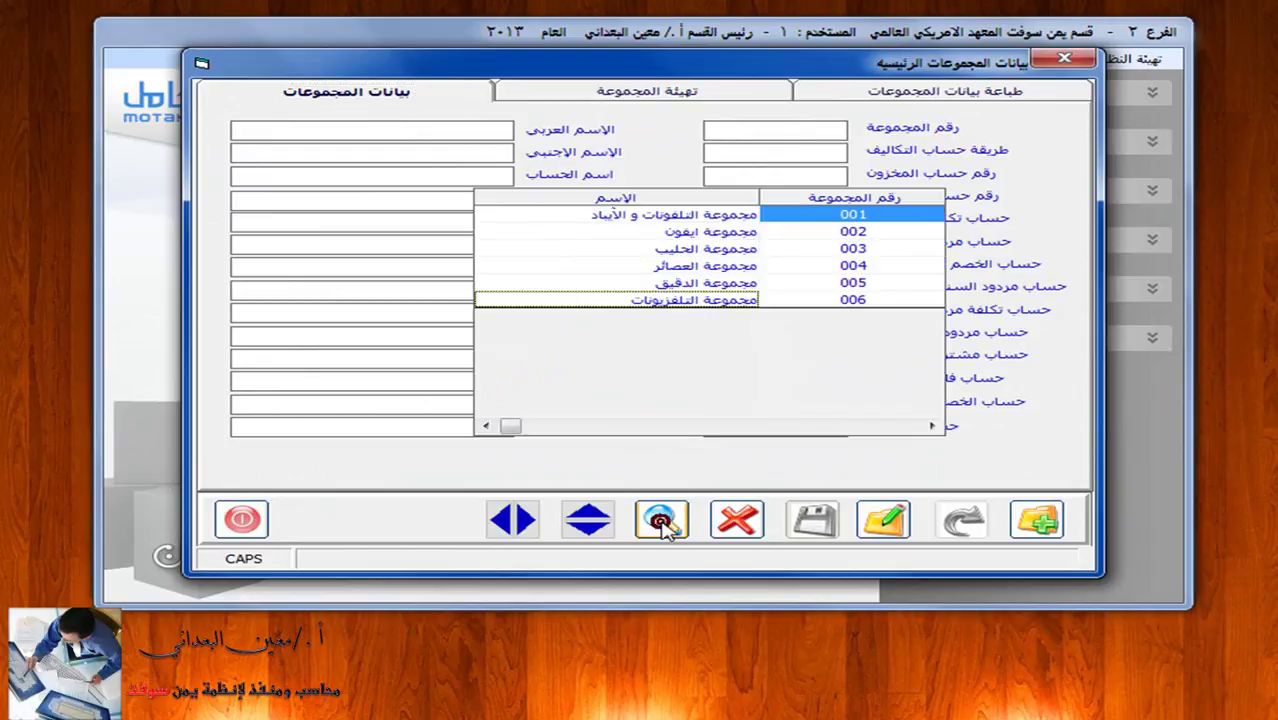
pyautogui.doubleClick(748, 258)
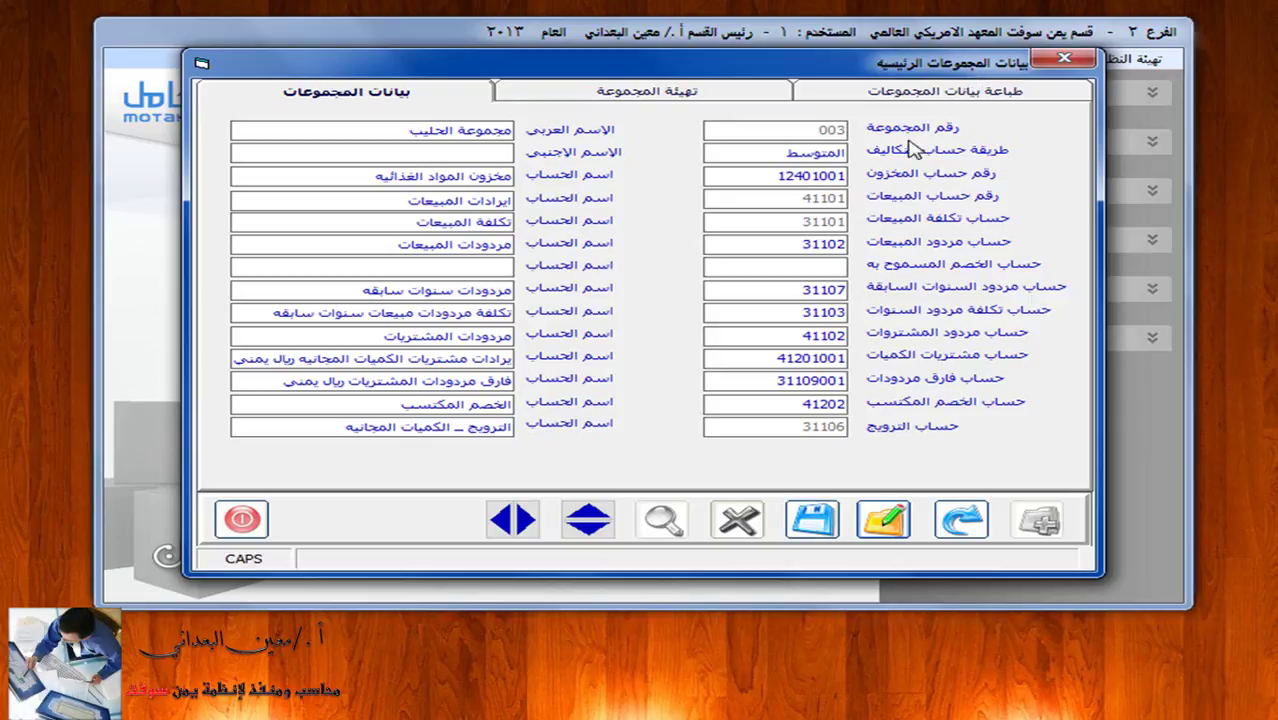
# Assign allowed-discount account 31104 to group 003 and save
pyautogui.click(831, 264)
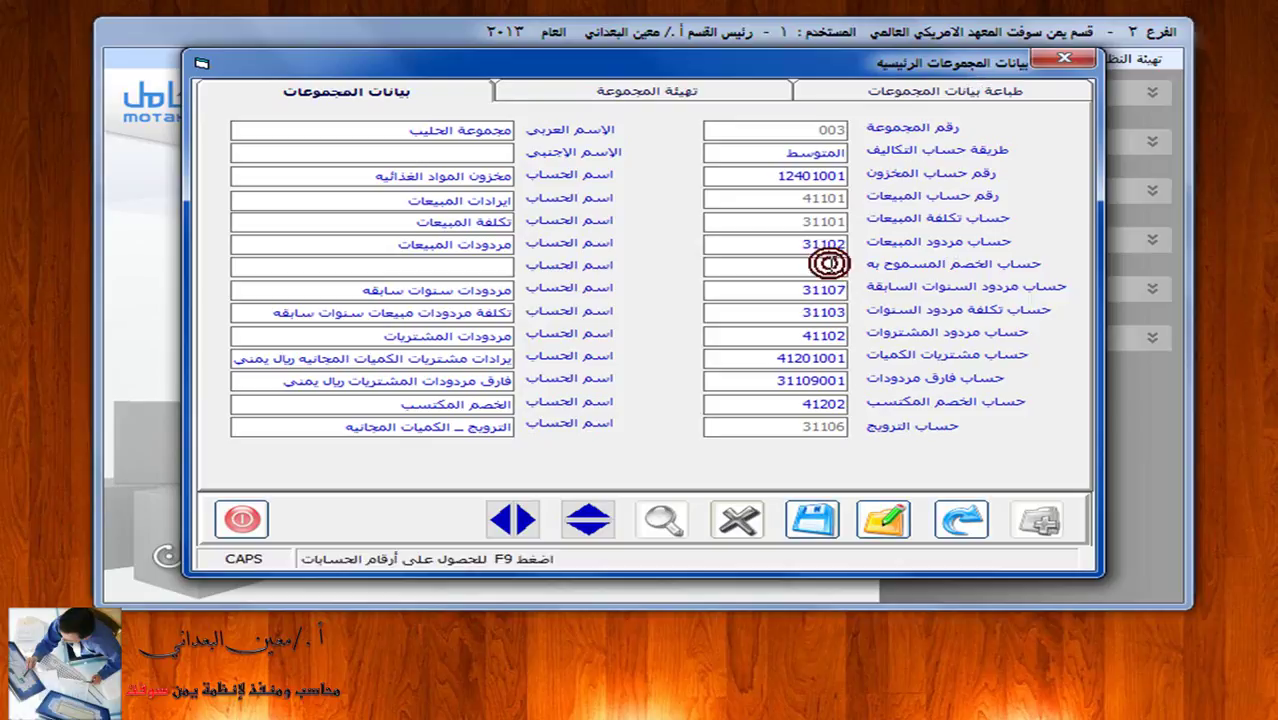
pyautogui.press('F9')
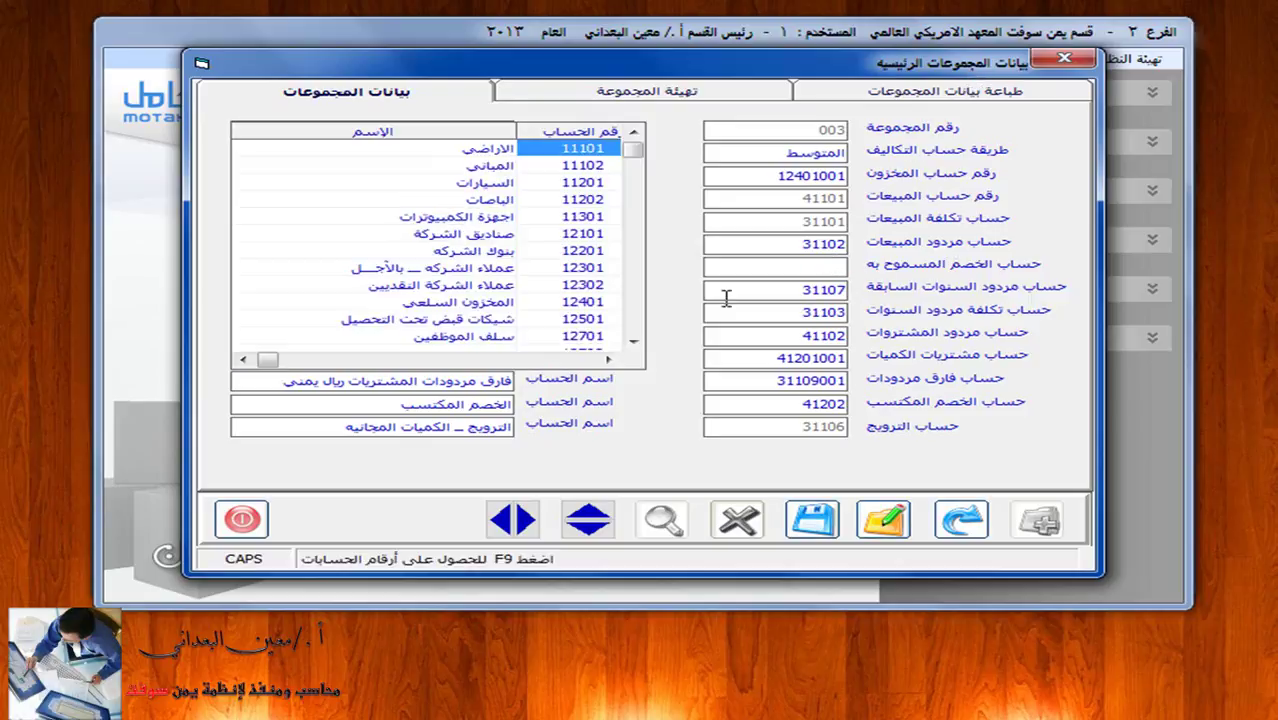
pyautogui.click(636, 343)
pyautogui.moveTo(636, 343); pyautogui.dragTo(636, 343)
pyautogui.doubleClick(490, 320)
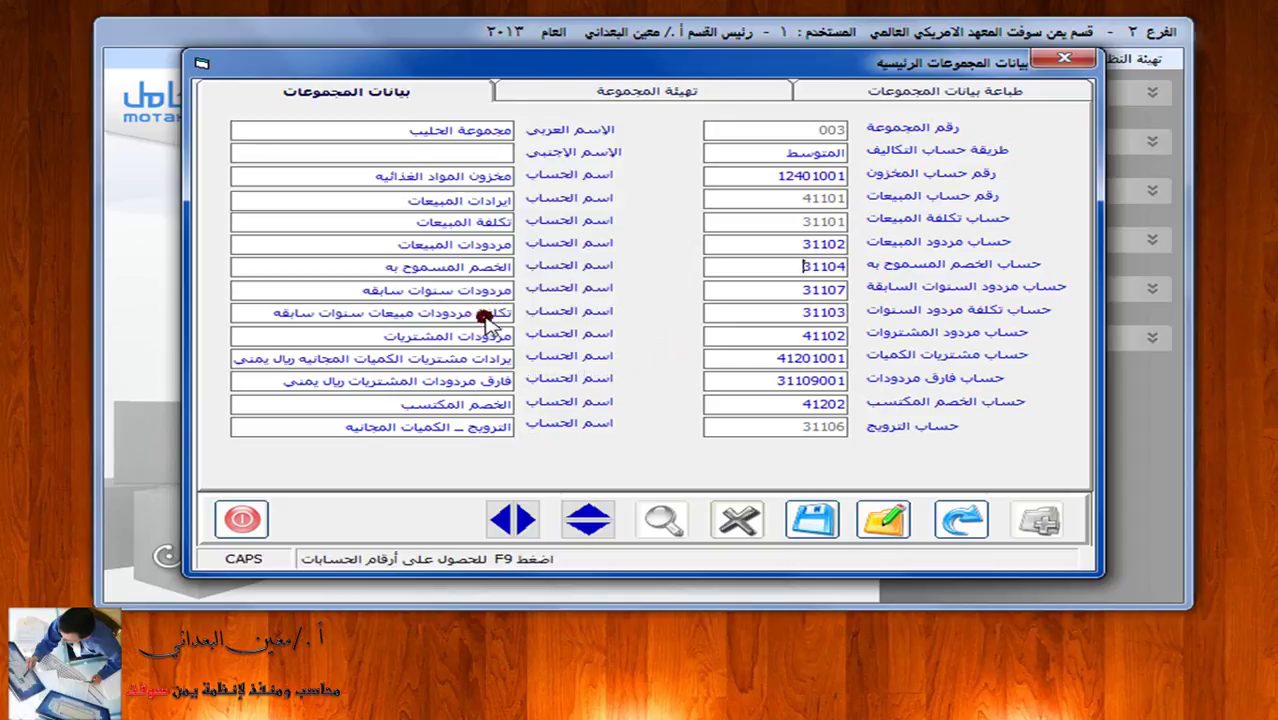
pyautogui.click(812, 520)
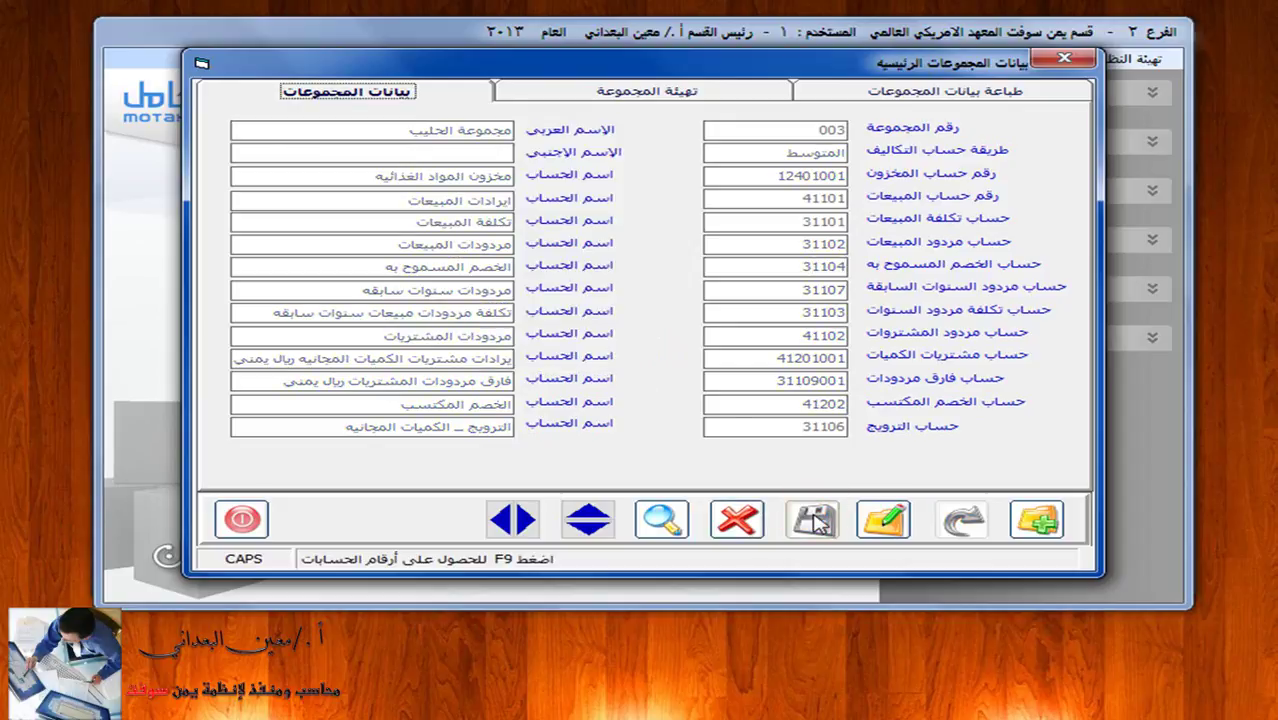
# Load group 005, مجموعة الدقيق, assign allowed-discount account 31104, and save
pyautogui.click(661, 519)
pyautogui.doubleClick(701, 284)
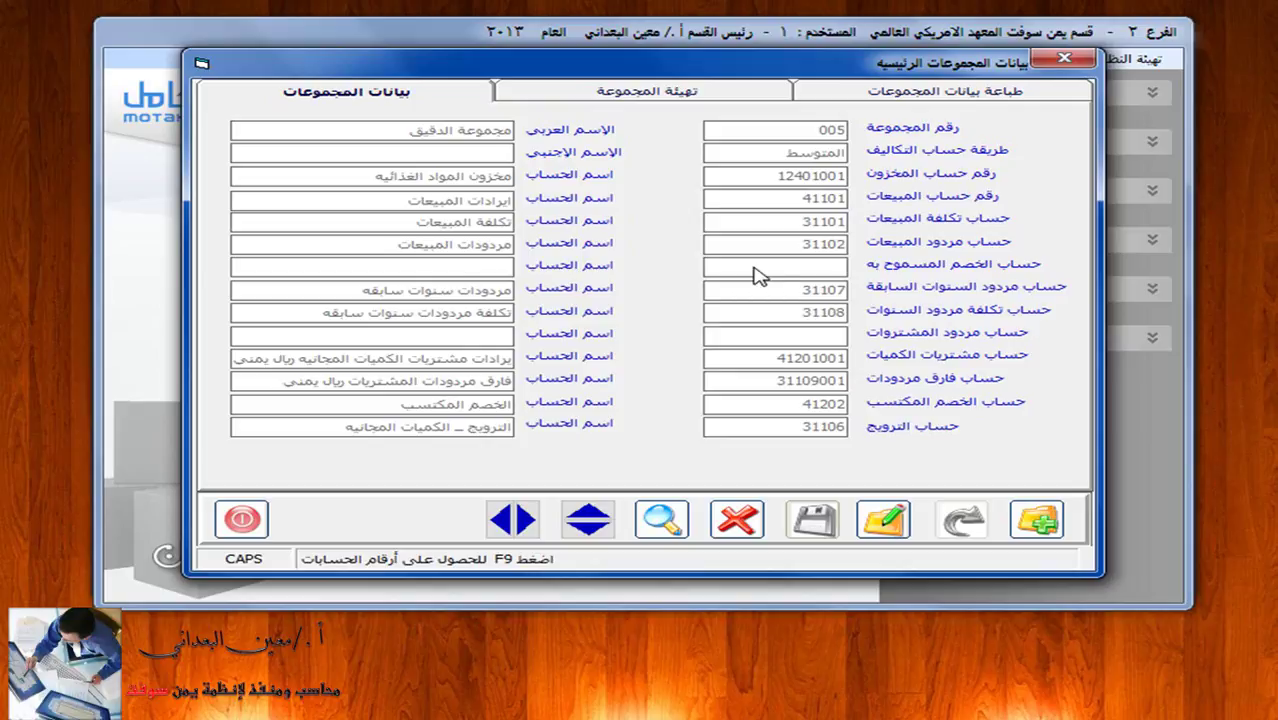
pyautogui.click(884, 521)
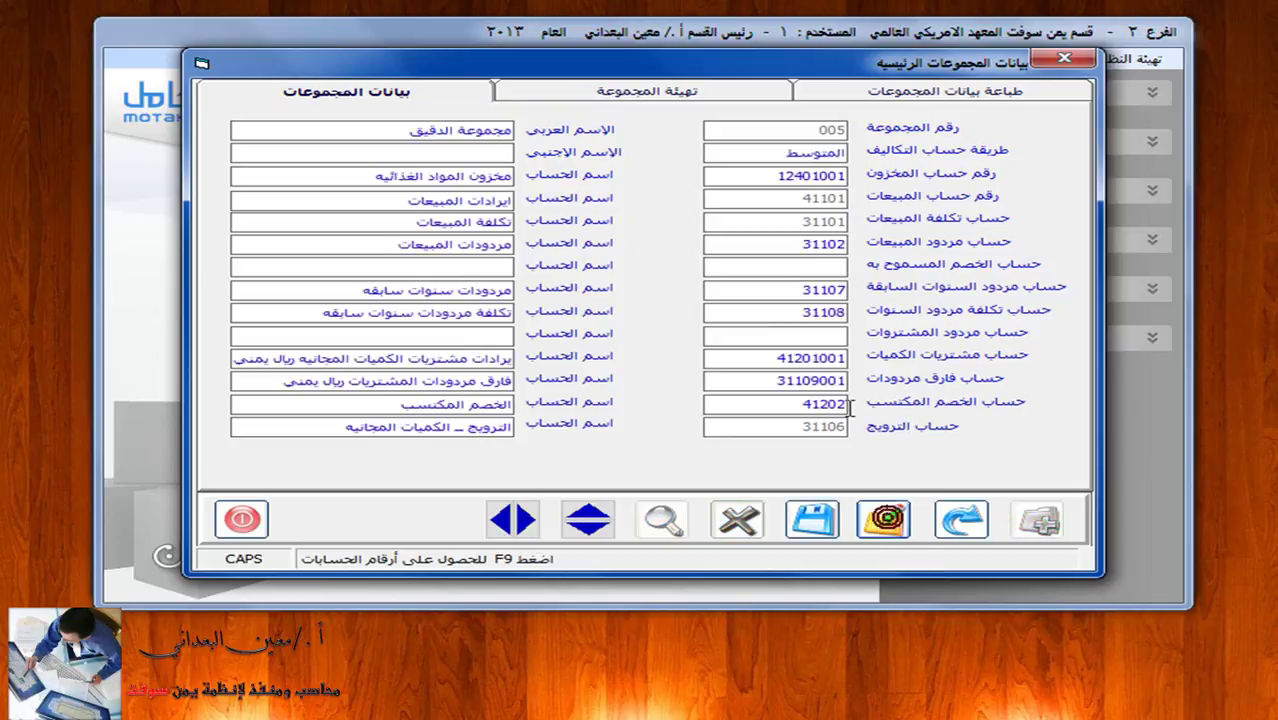
pyautogui.click(802, 268)
pyautogui.press('F9')
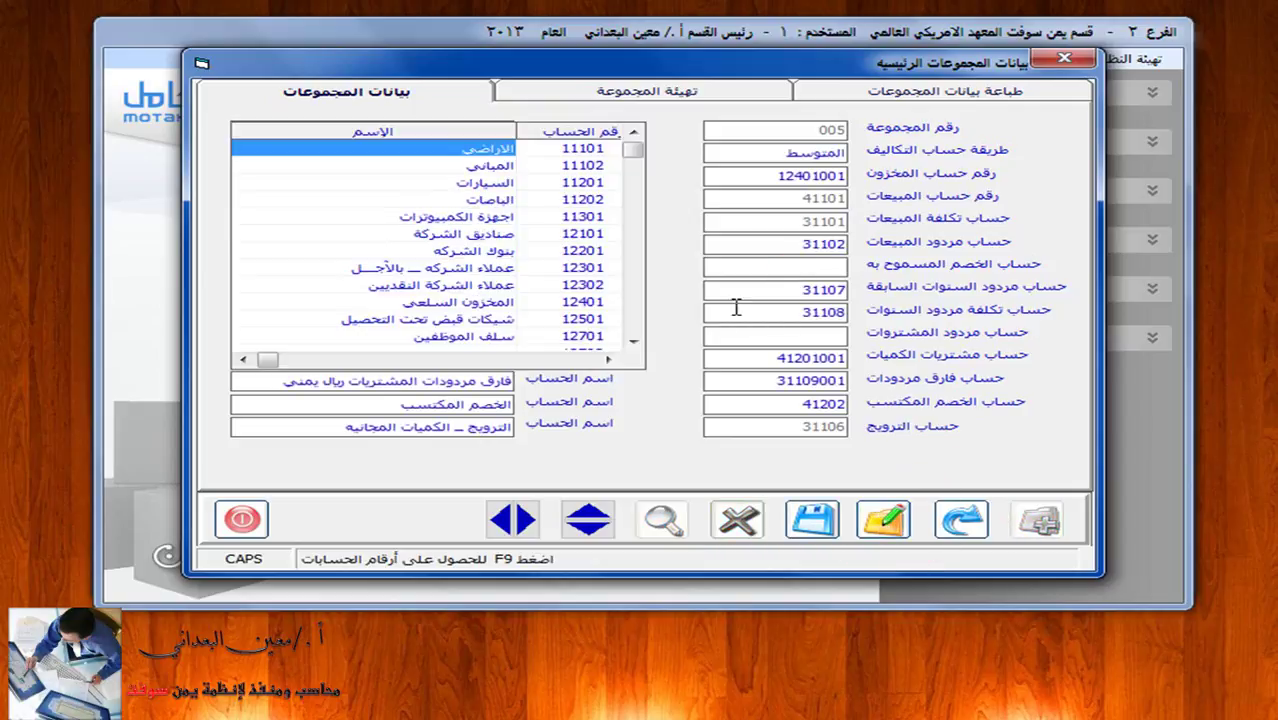
pyautogui.click(635, 343)
pyautogui.moveTo(635, 343); pyautogui.dragTo(635, 343)
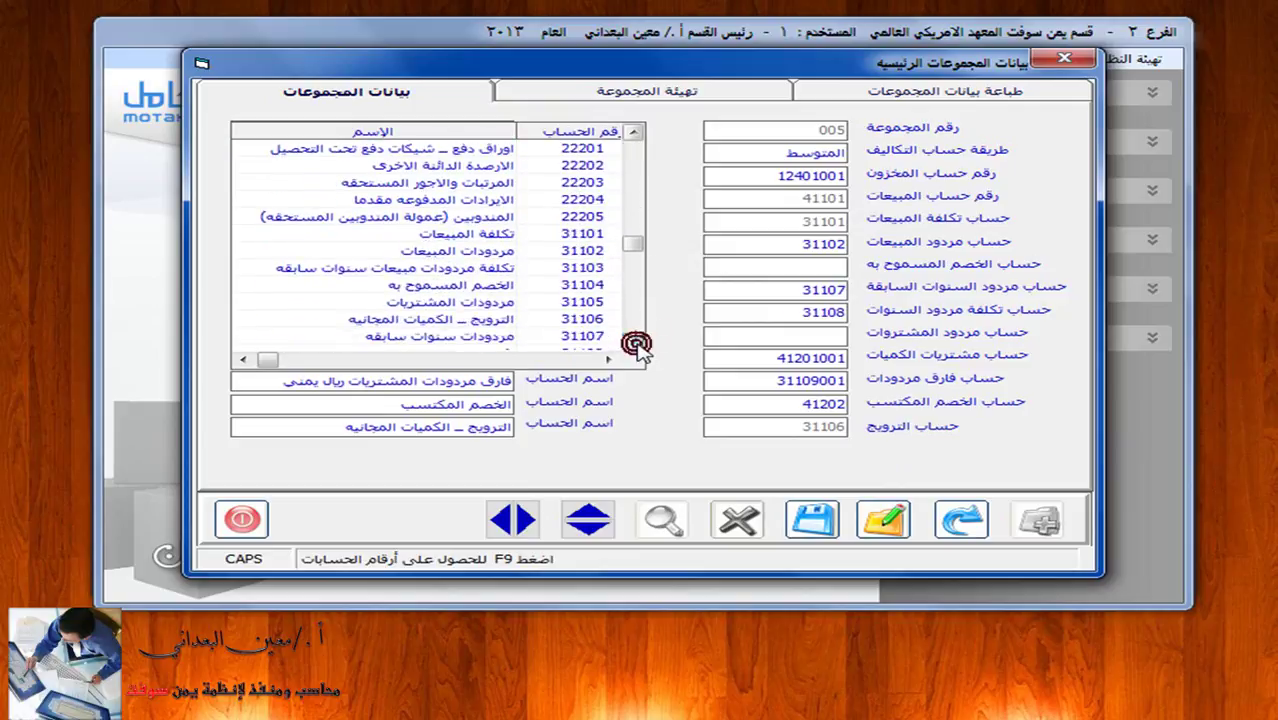
pyautogui.doubleClick(420, 285)
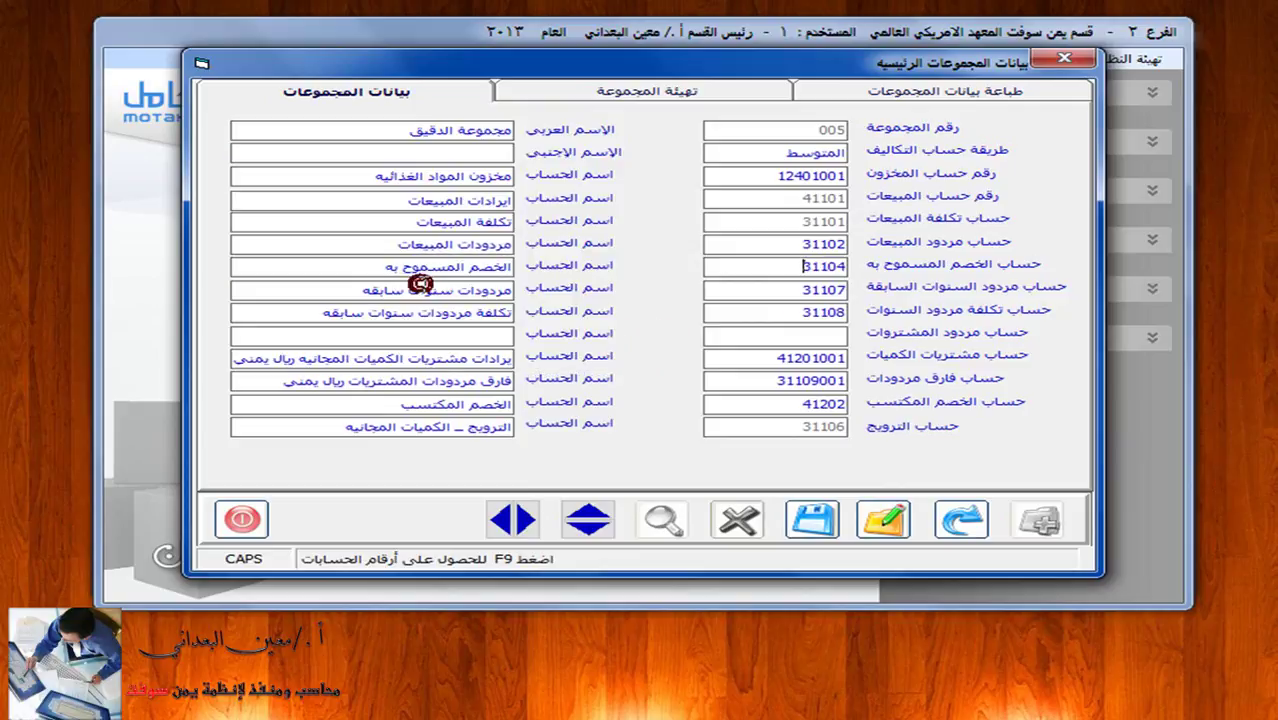
pyautogui.click(812, 518)
# Close the group data window and return to the General Ledger module
pyautogui.click(247, 515)
pyautogui.click(396, 60)
pyautogui.click(1122, 190)
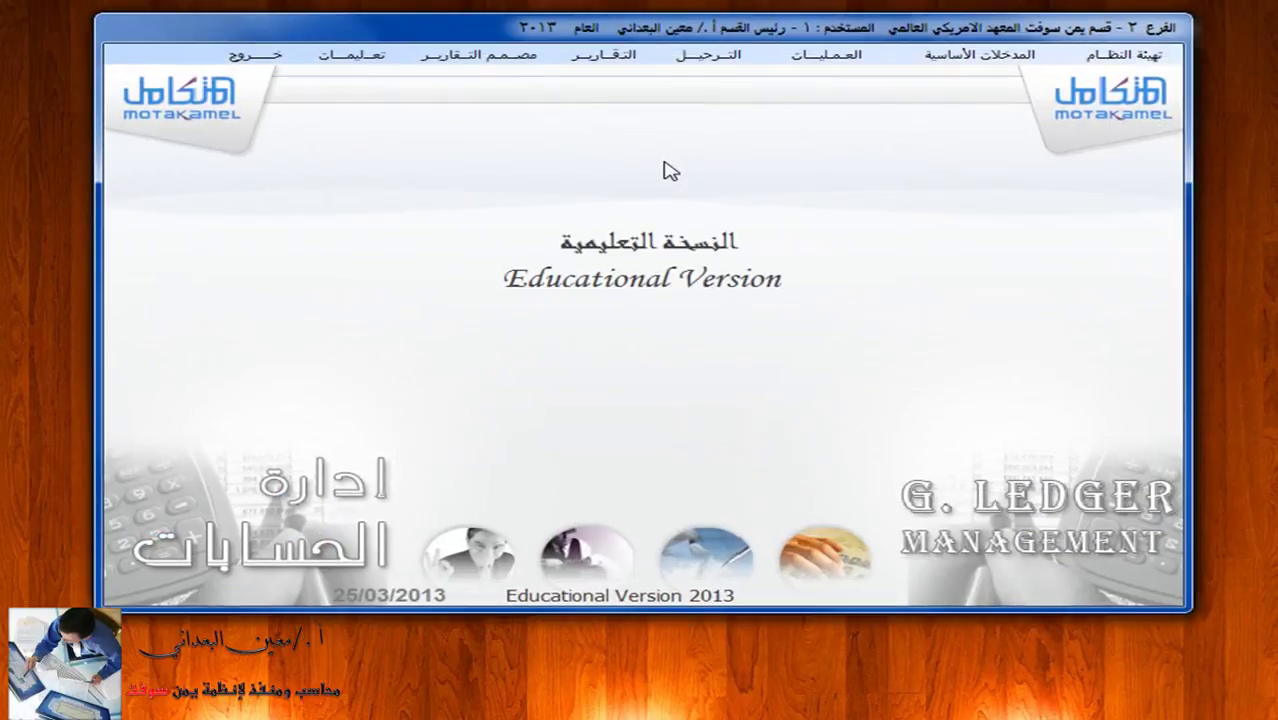
# Post credit (آجل) sales invoice 2 from the sales invoice posting dialog, then close it
pyautogui.click(744, 58)
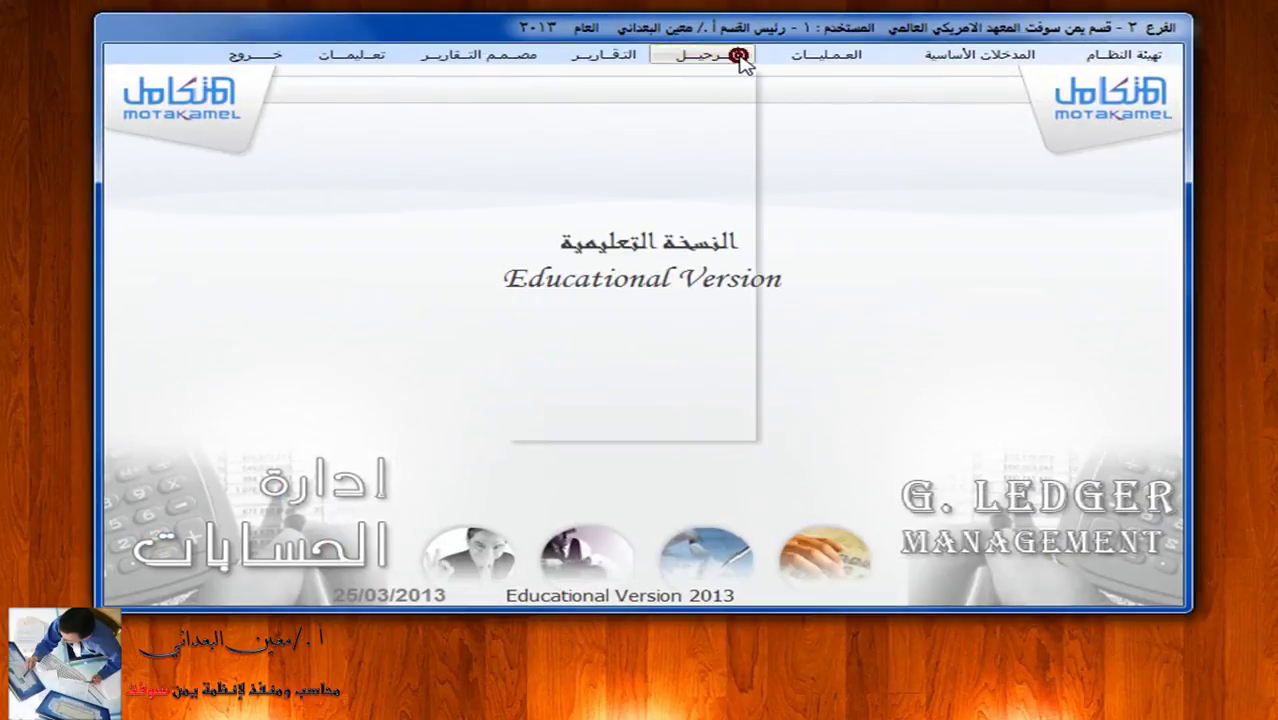
pyautogui.click(662, 378)
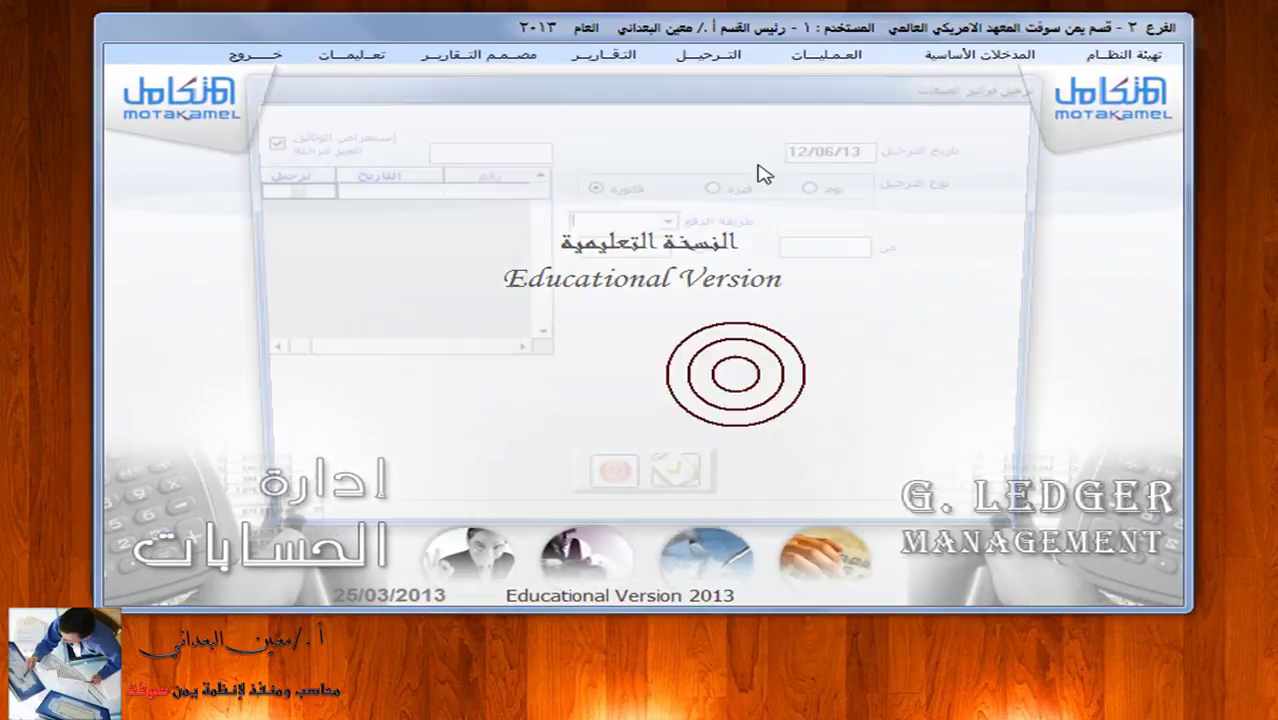
pyautogui.click(671, 222)
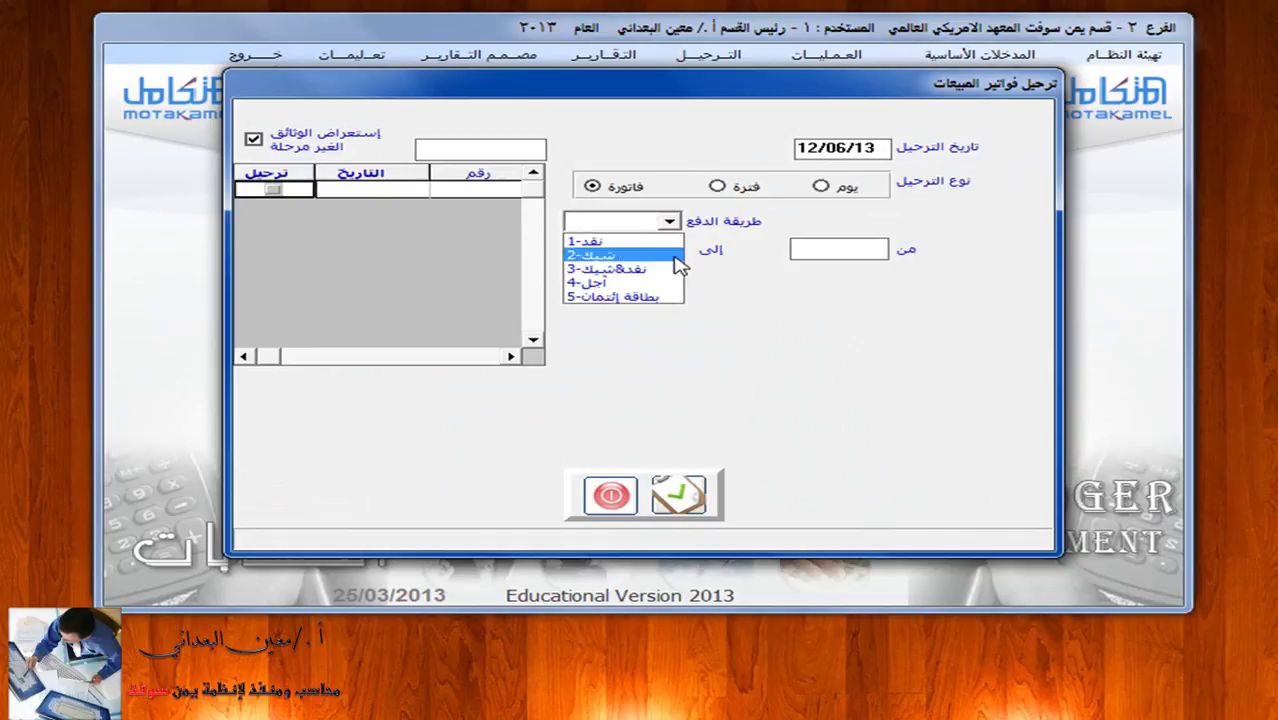
pyautogui.click(659, 278)
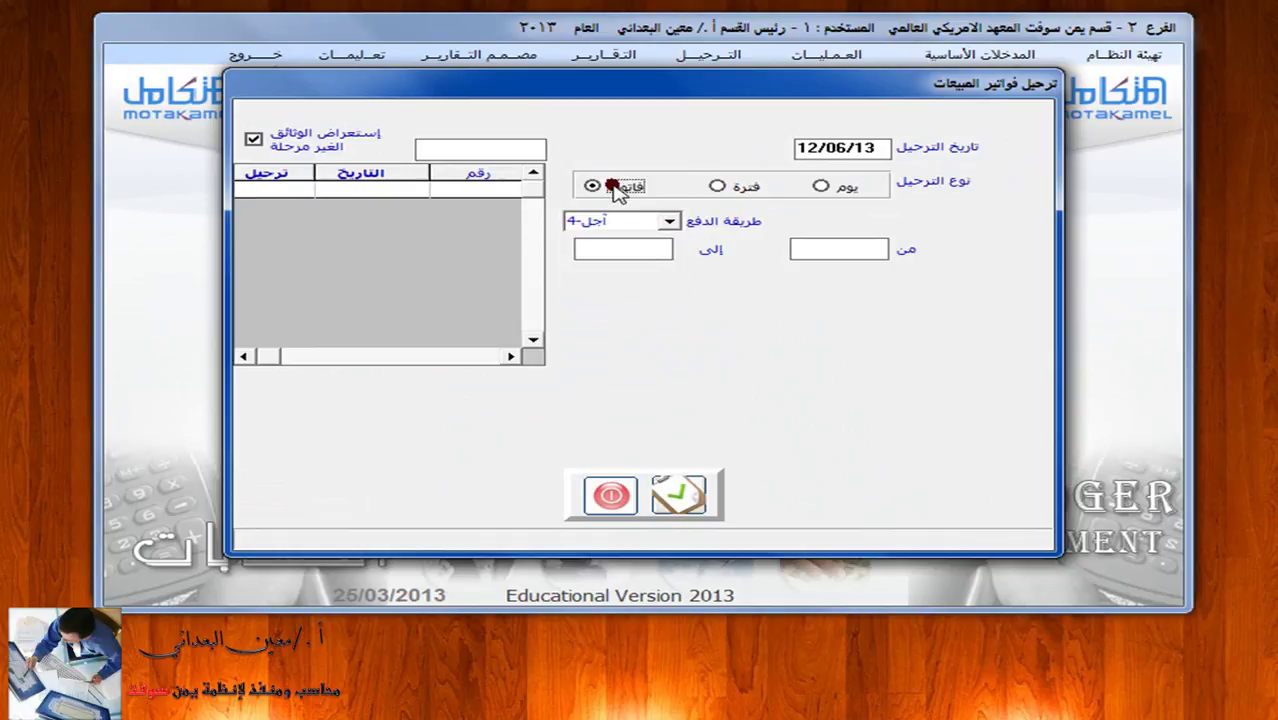
pyautogui.click(612, 188)
pyautogui.click(276, 189)
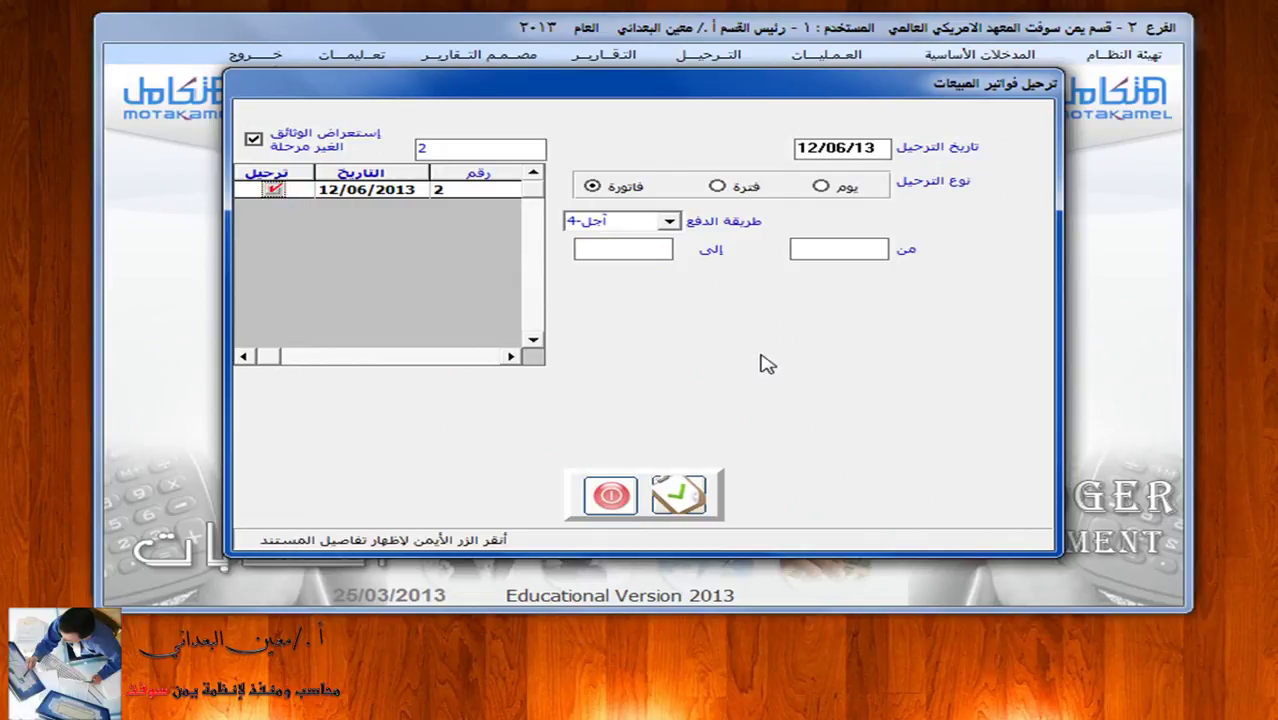
pyautogui.click(682, 500)
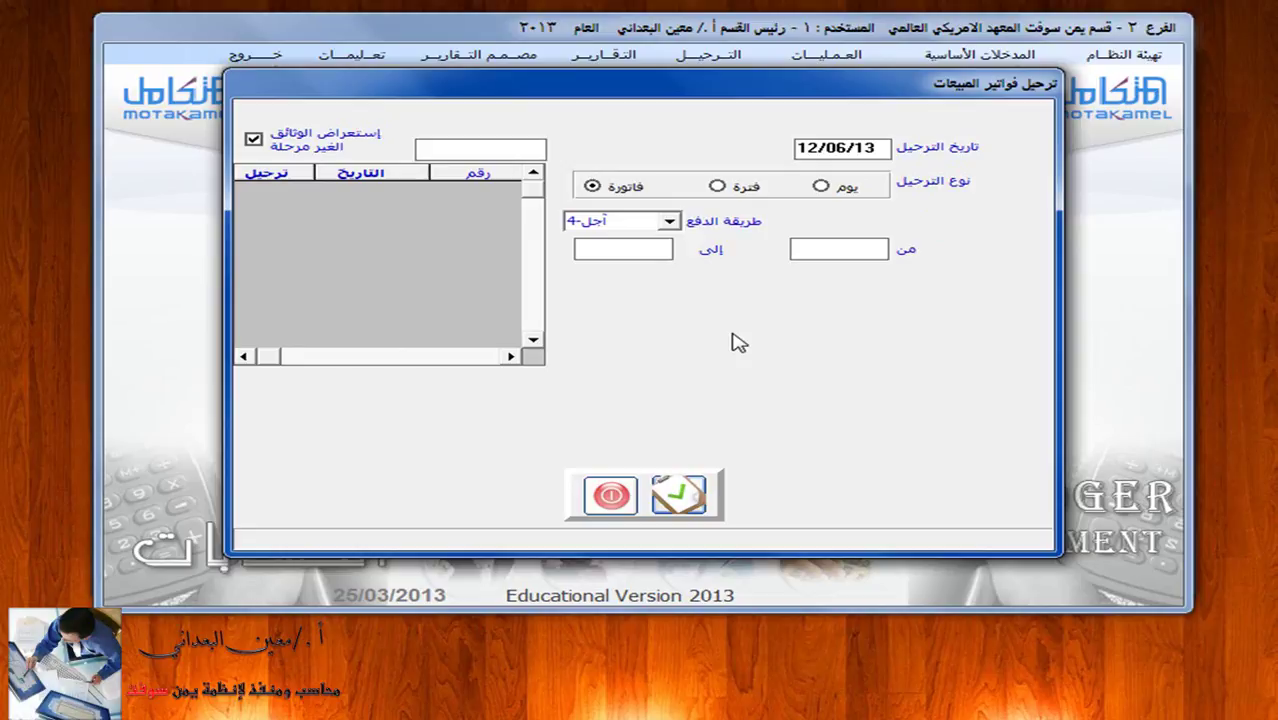
pyautogui.click(611, 497)
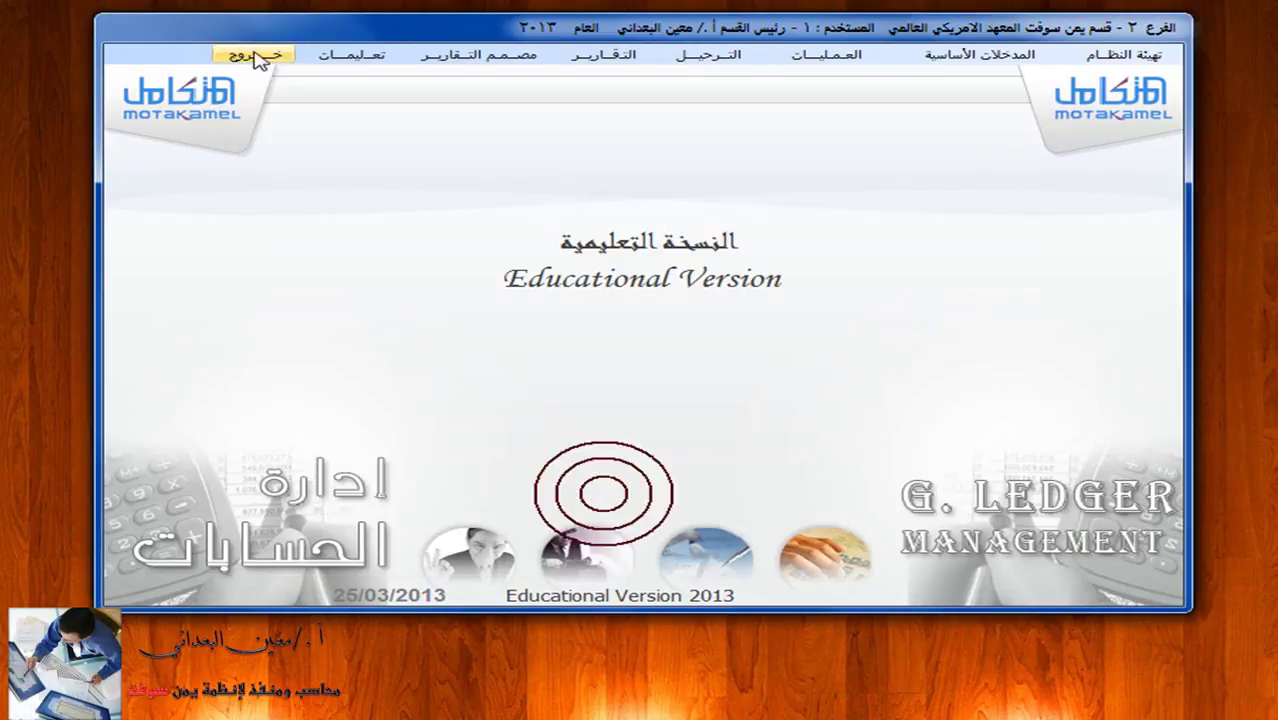
# Exit General Ledger and open the sales invoices form in Sales Management
pyautogui.click(262, 54)
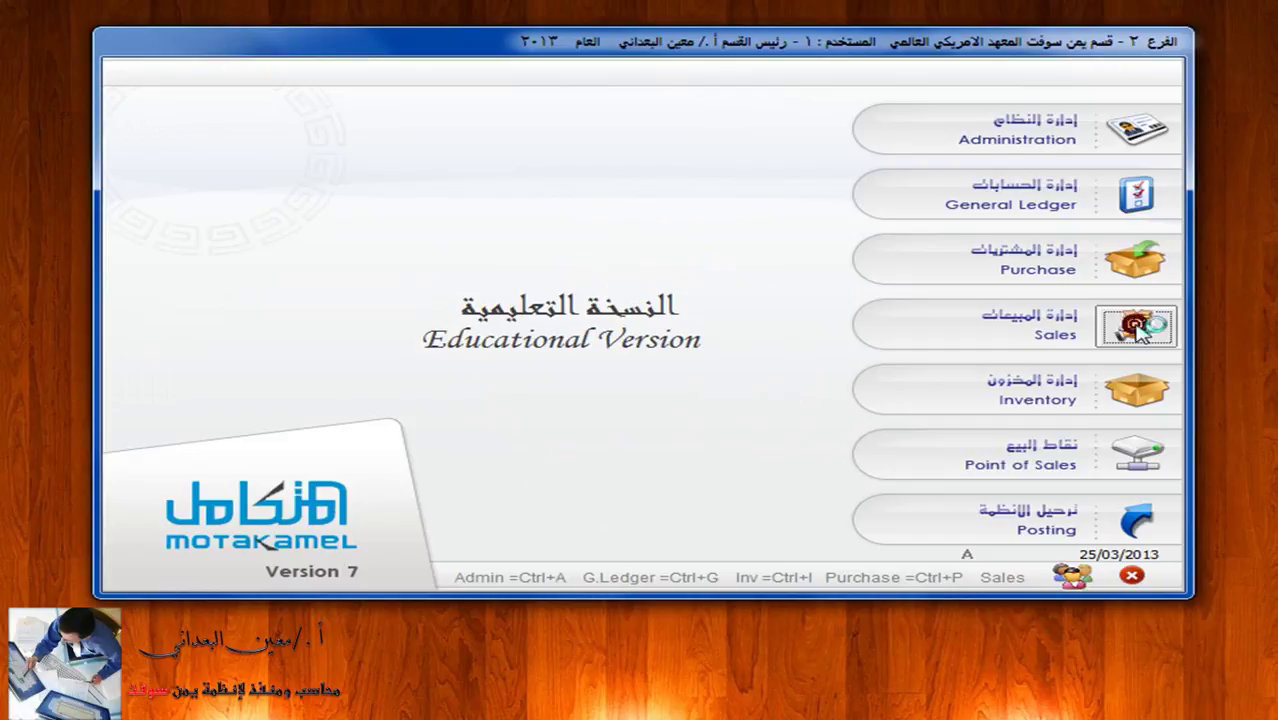
pyautogui.click(1010, 324)
pyautogui.click(845, 60)
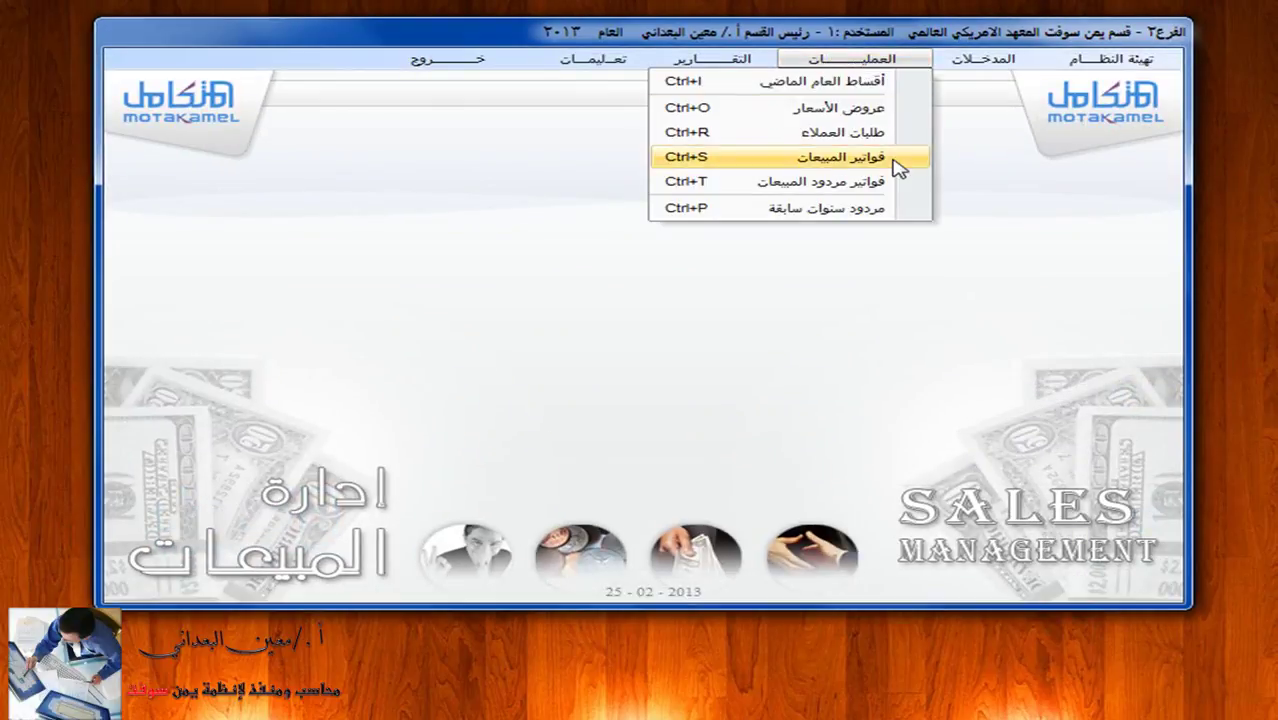
pyautogui.click(893, 160)
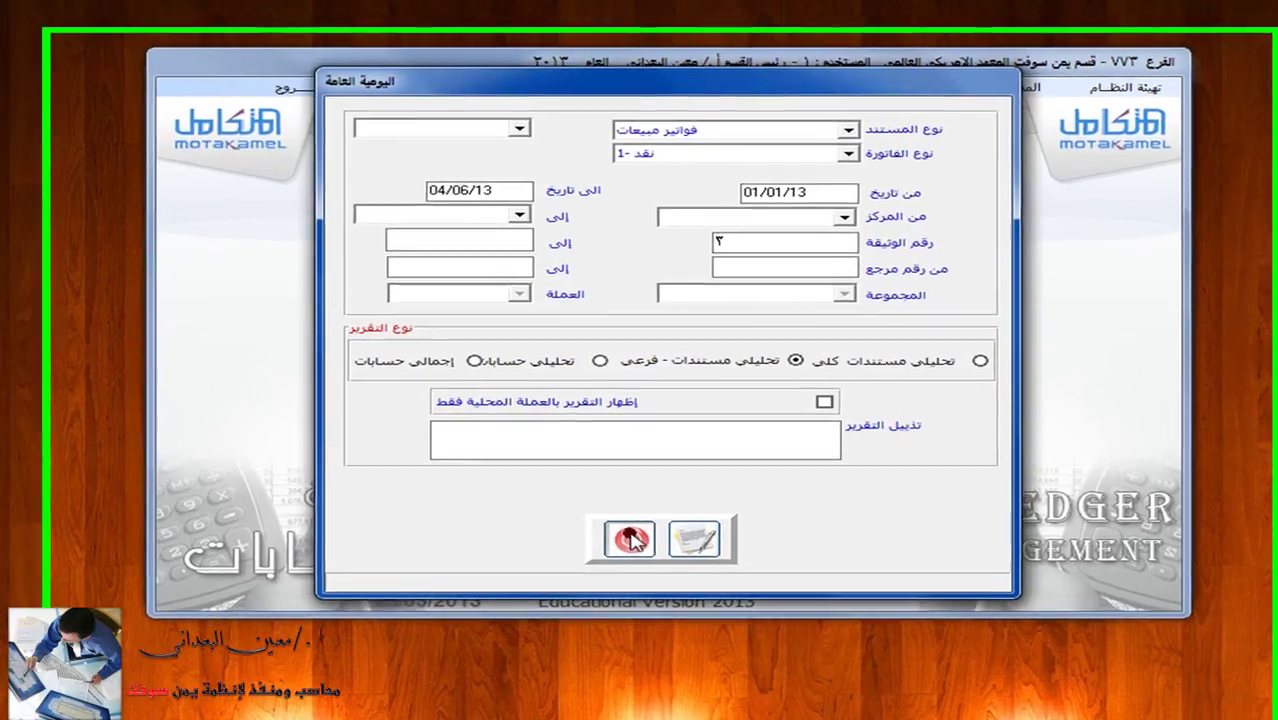
# Close the general journal report dialog and reopen Sales Management's operations list
pyautogui.click(629, 540)
pyautogui.click(283, 87)
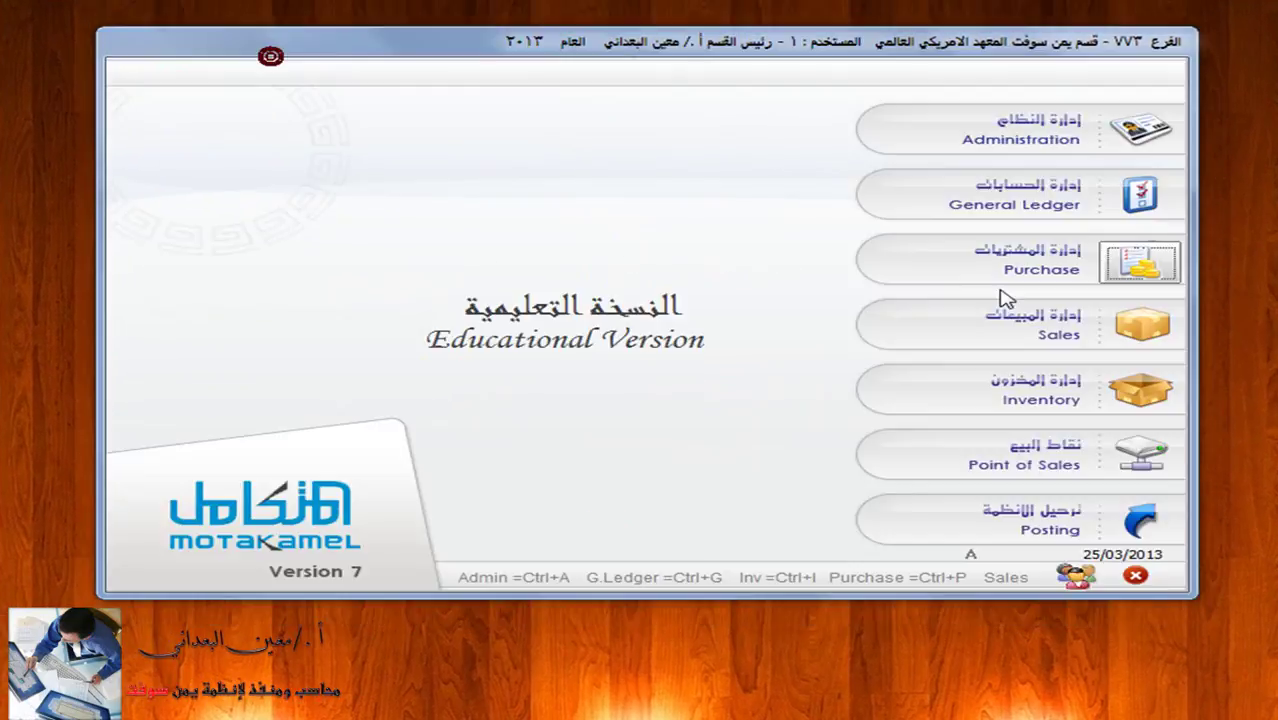
pyautogui.click(1138, 322)
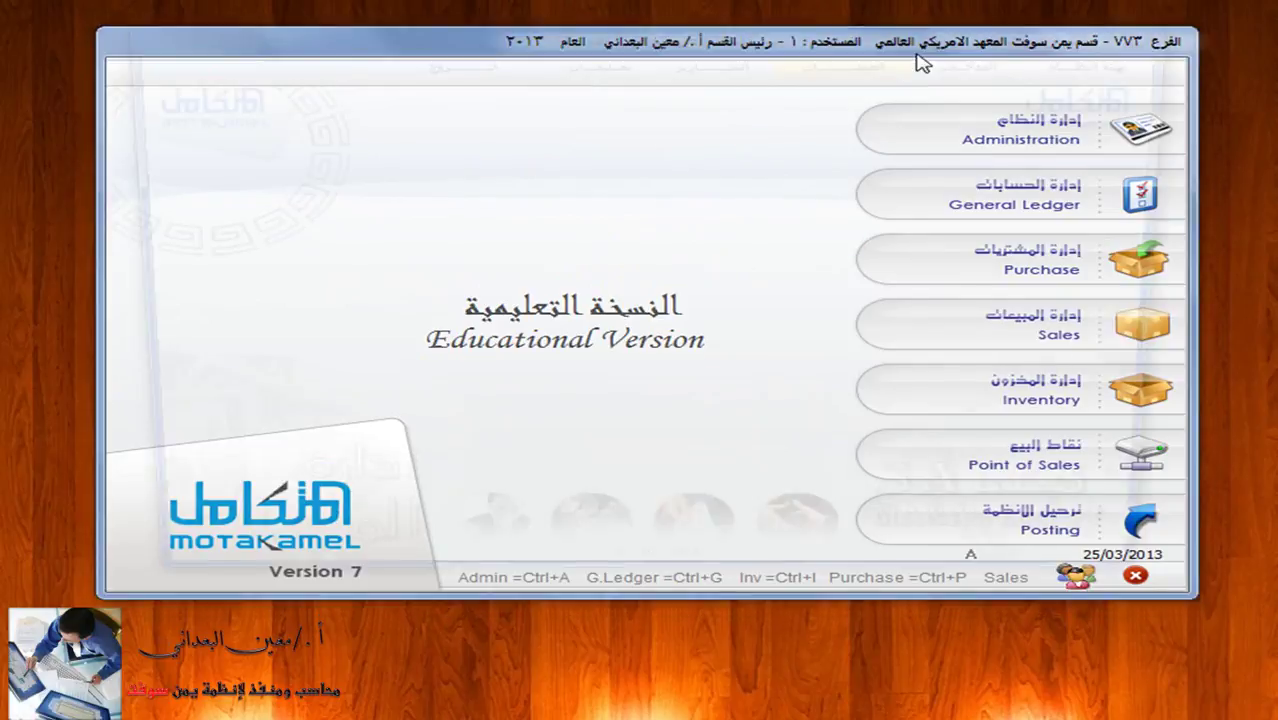
pyautogui.click(902, 56)
# Review the Word exercise's three-item table, then bring the Sales Invoices window forward
pyautogui.click(905, 159)
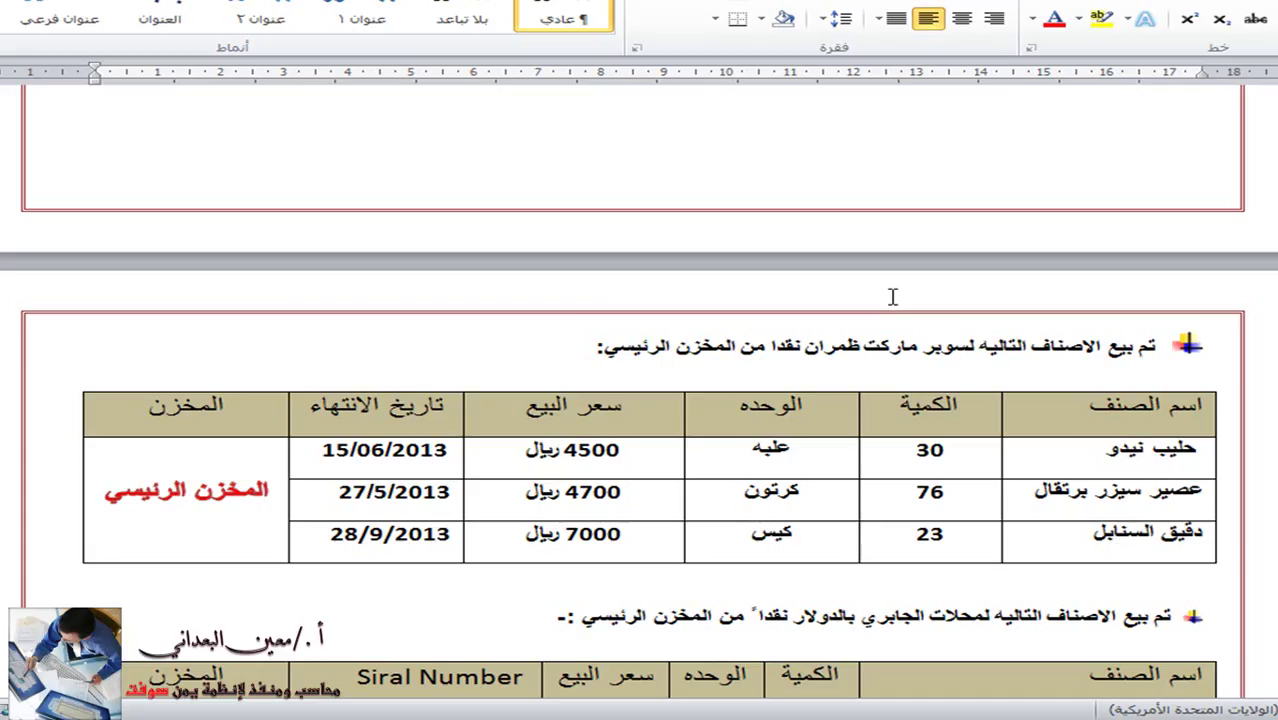
pyautogui.scroll(1, 830, 262)
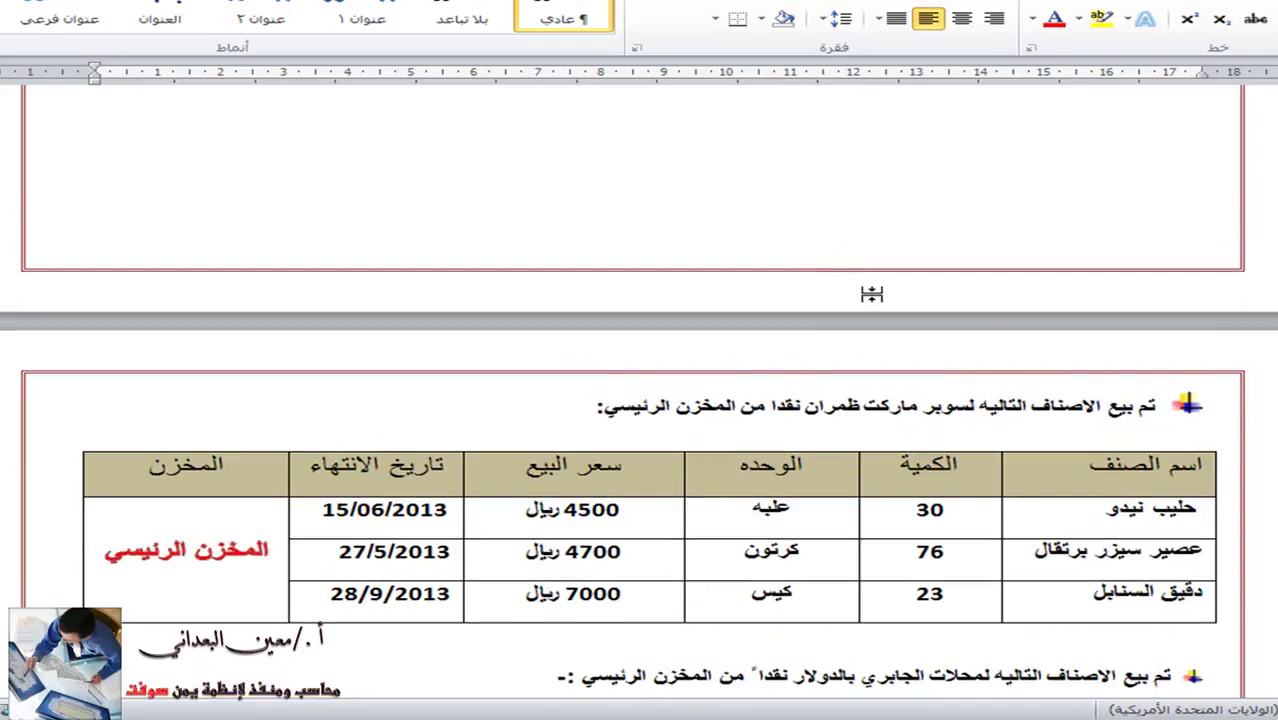
pyautogui.scroll(1, 1066, 397)
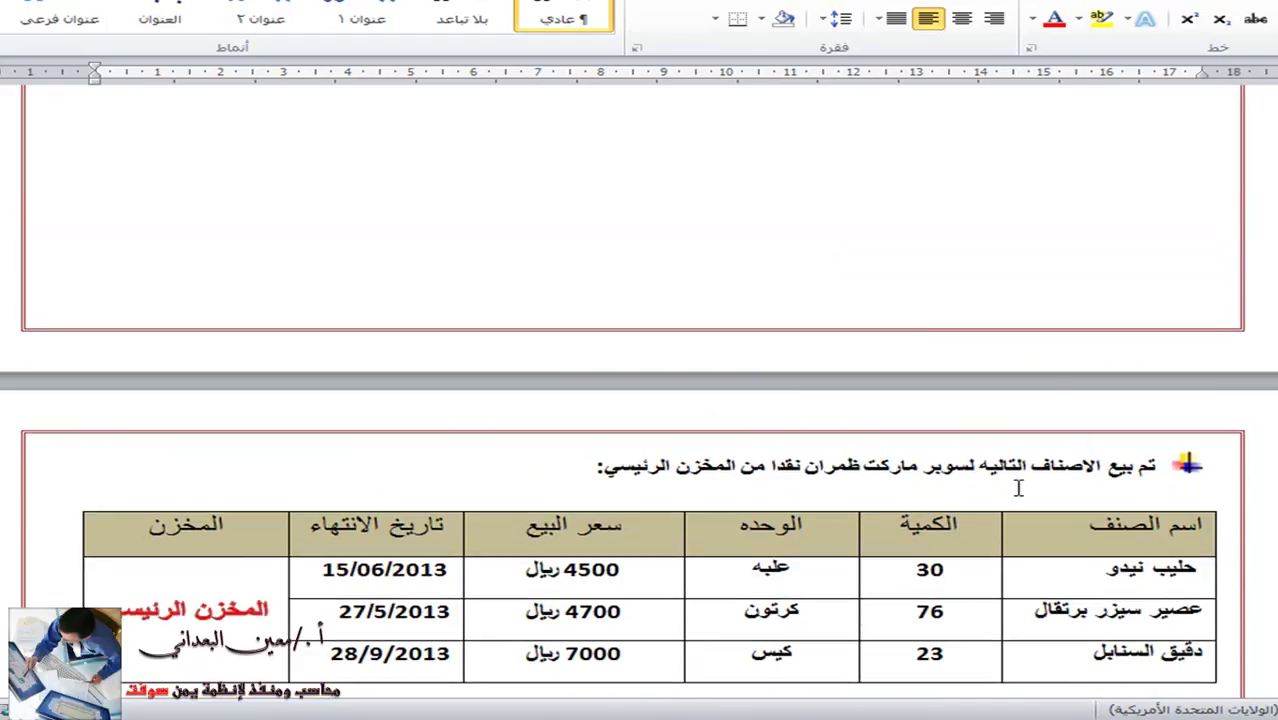
pyautogui.scroll(-1, 1018, 487)
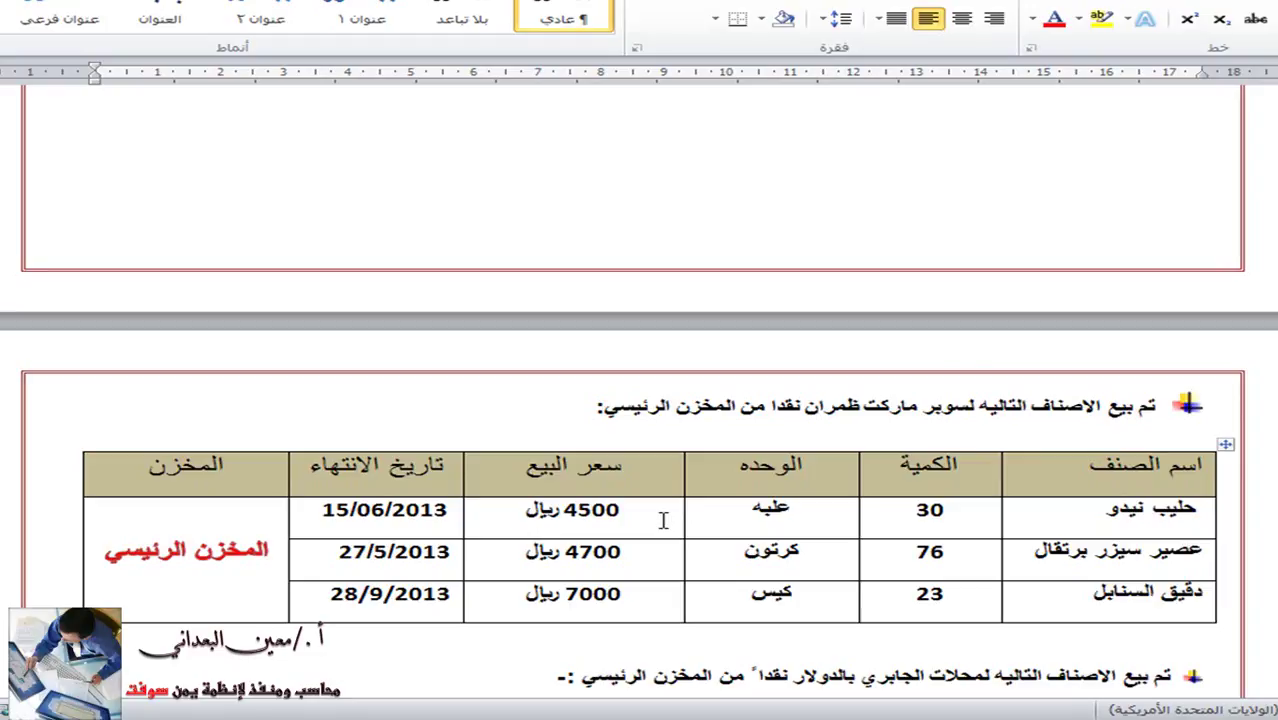
pyautogui.press('super+Tab')
pyautogui.press('Tab')
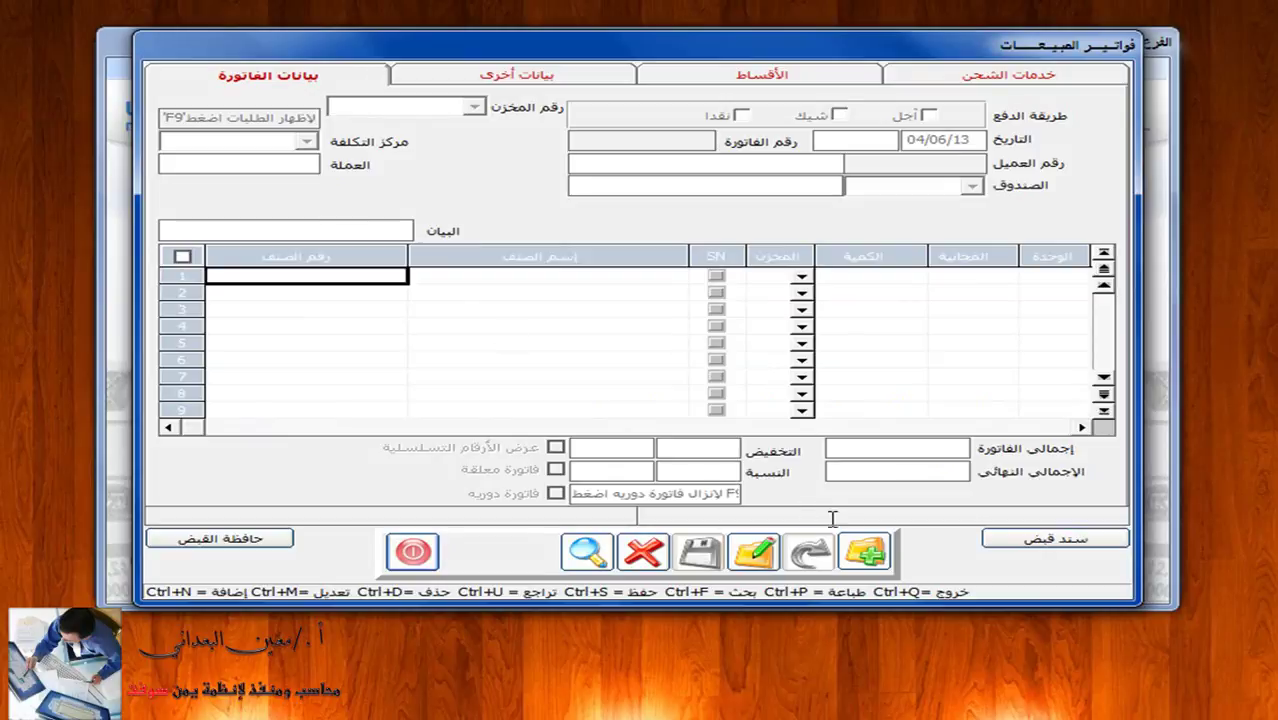
# Start new cash (نقدا) sales invoice 7 selling from warehouse 1
pyautogui.click(866, 551)
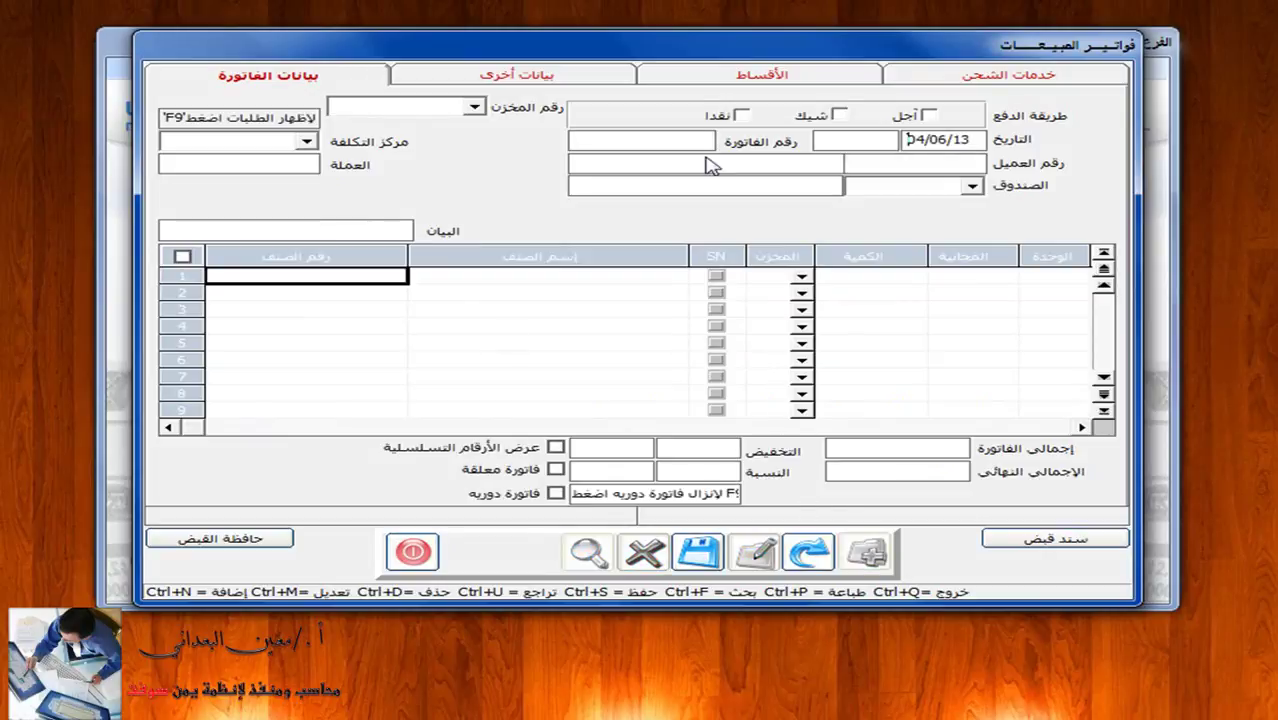
pyautogui.click(741, 116)
pyautogui.click(474, 106)
pyautogui.click(442, 125)
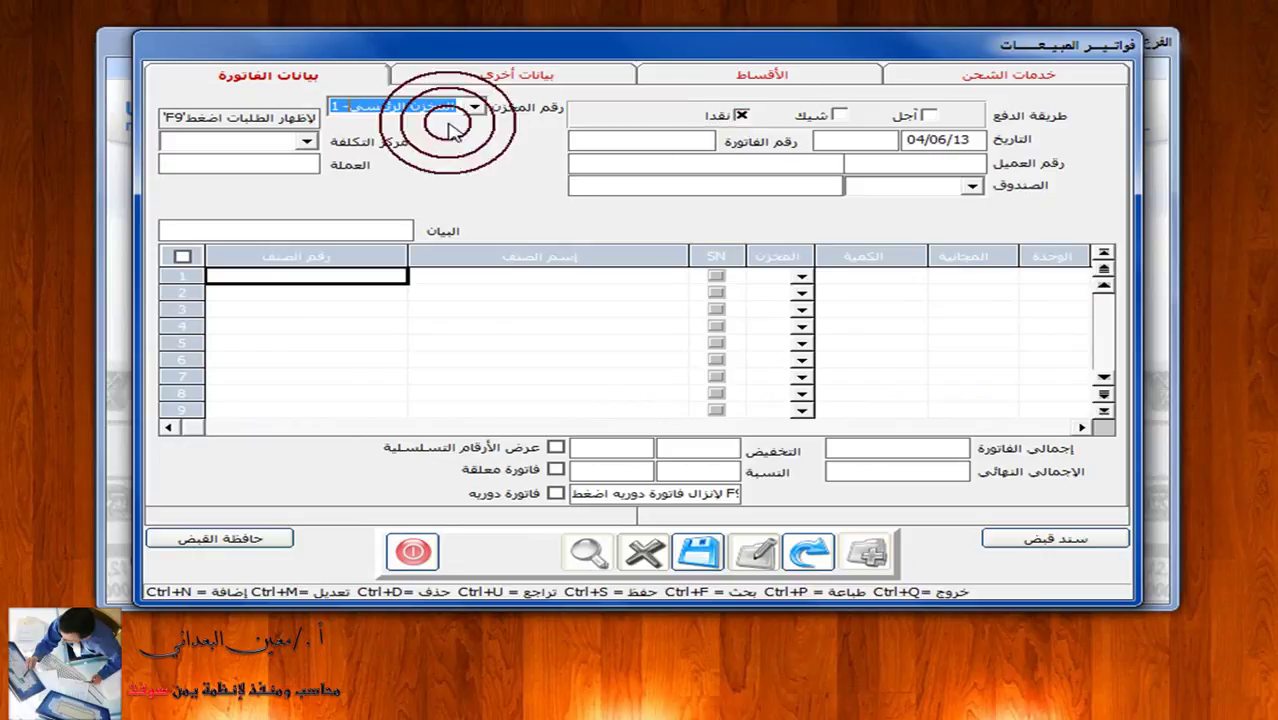
pyautogui.click(635, 135)
# Set the supermarket customer and Yemeni riyal cash box 1, and paste the البيان description
pyautogui.click(724, 162)
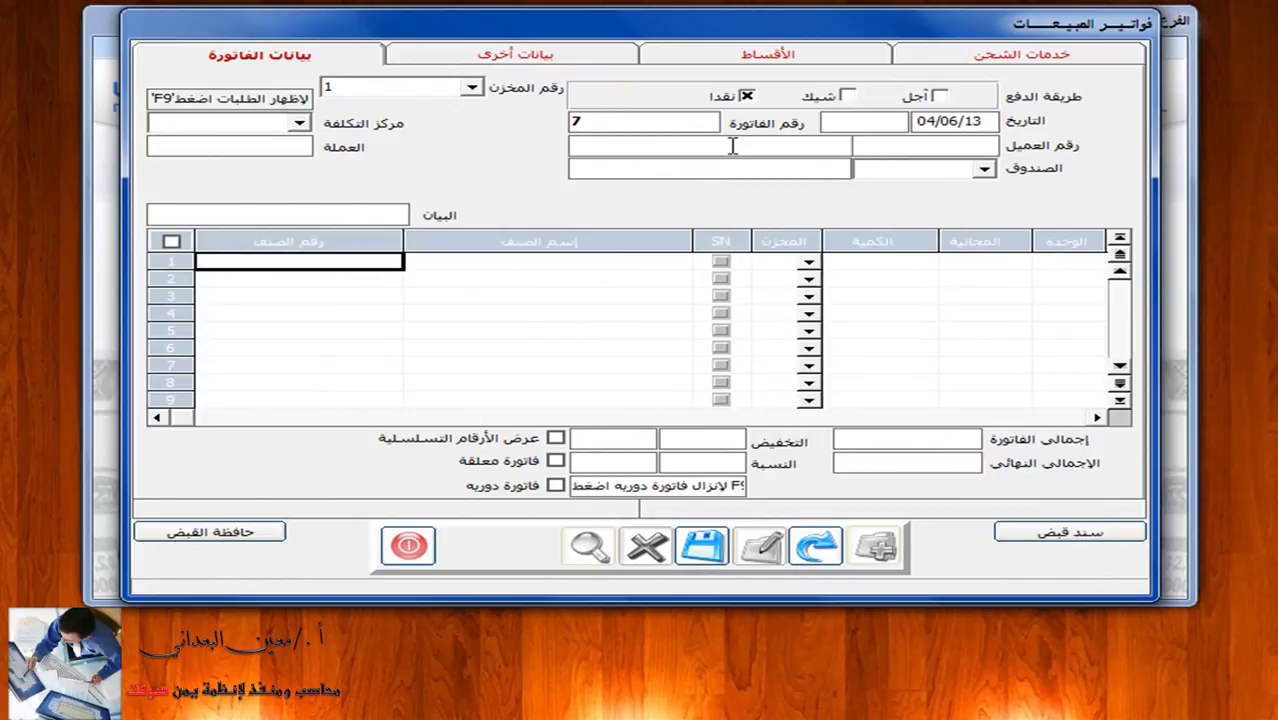
pyautogui.click(988, 170)
pyautogui.click(908, 186)
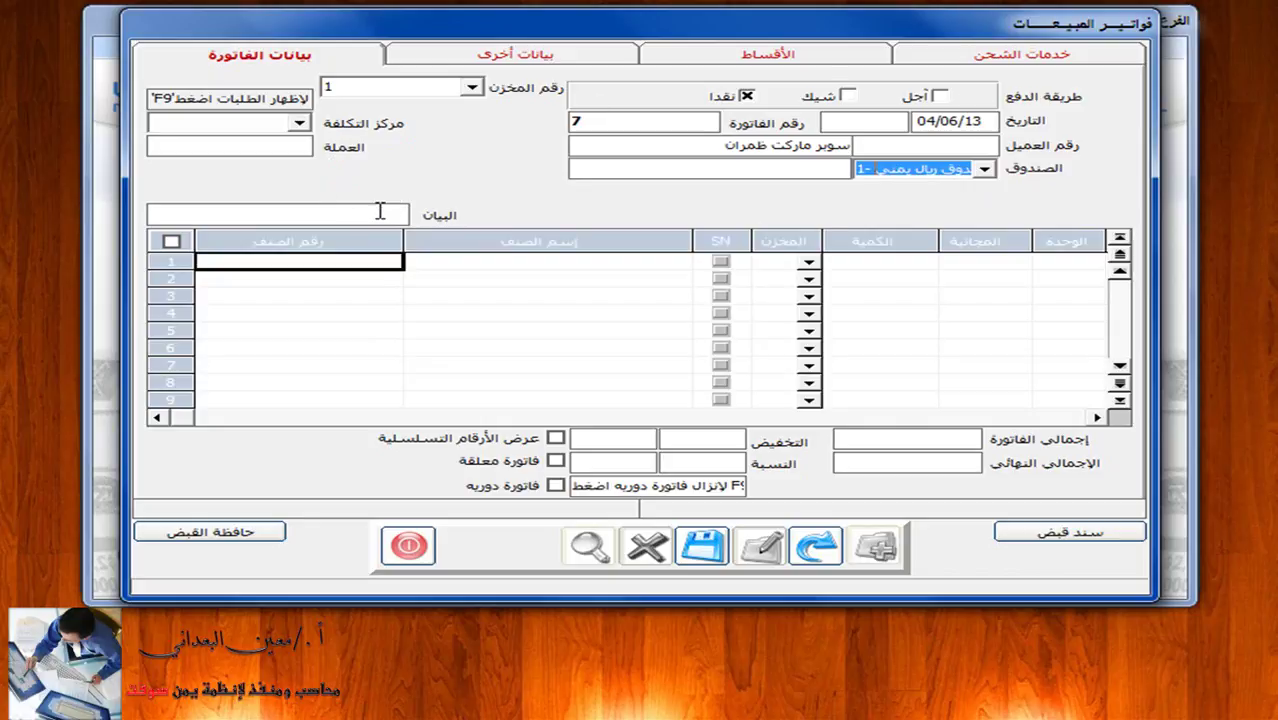
pyautogui.click(380, 211)
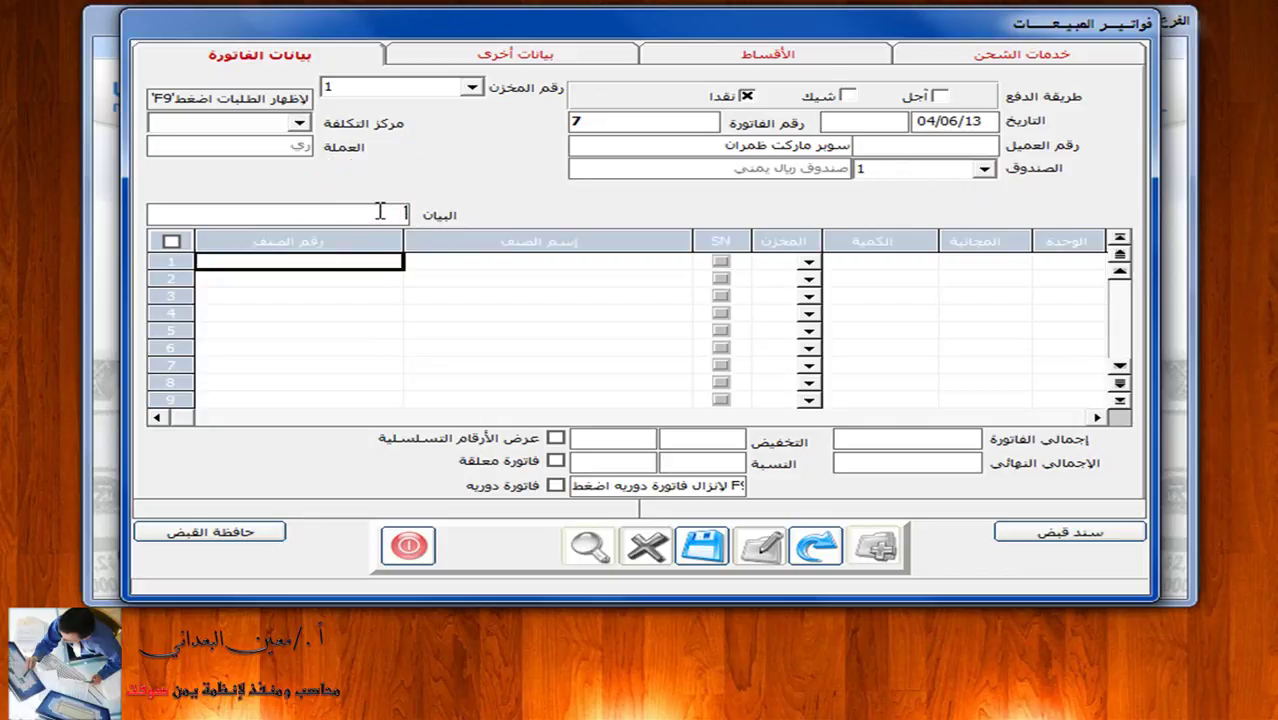
pyautogui.hotkey('ctrl', 'v')
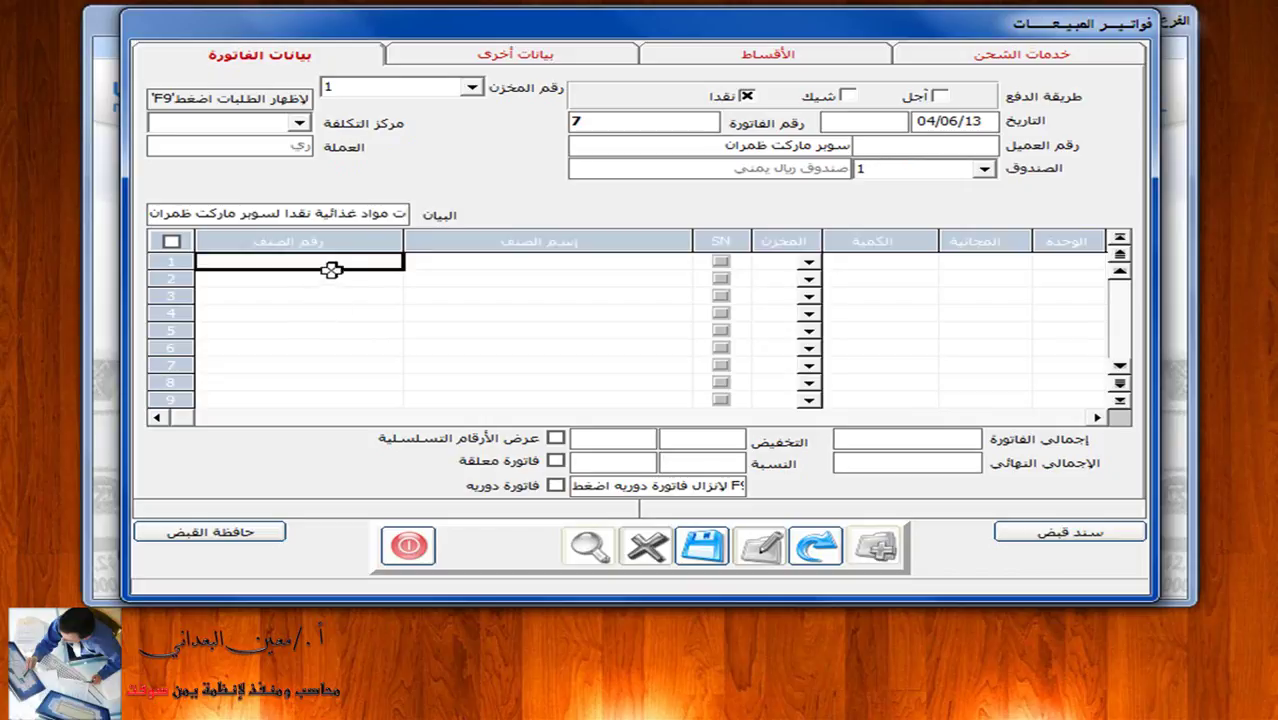
# Put item 003-002 حليب نيدو on the first line by searching *نيدو
pyautogui.click(338, 262)
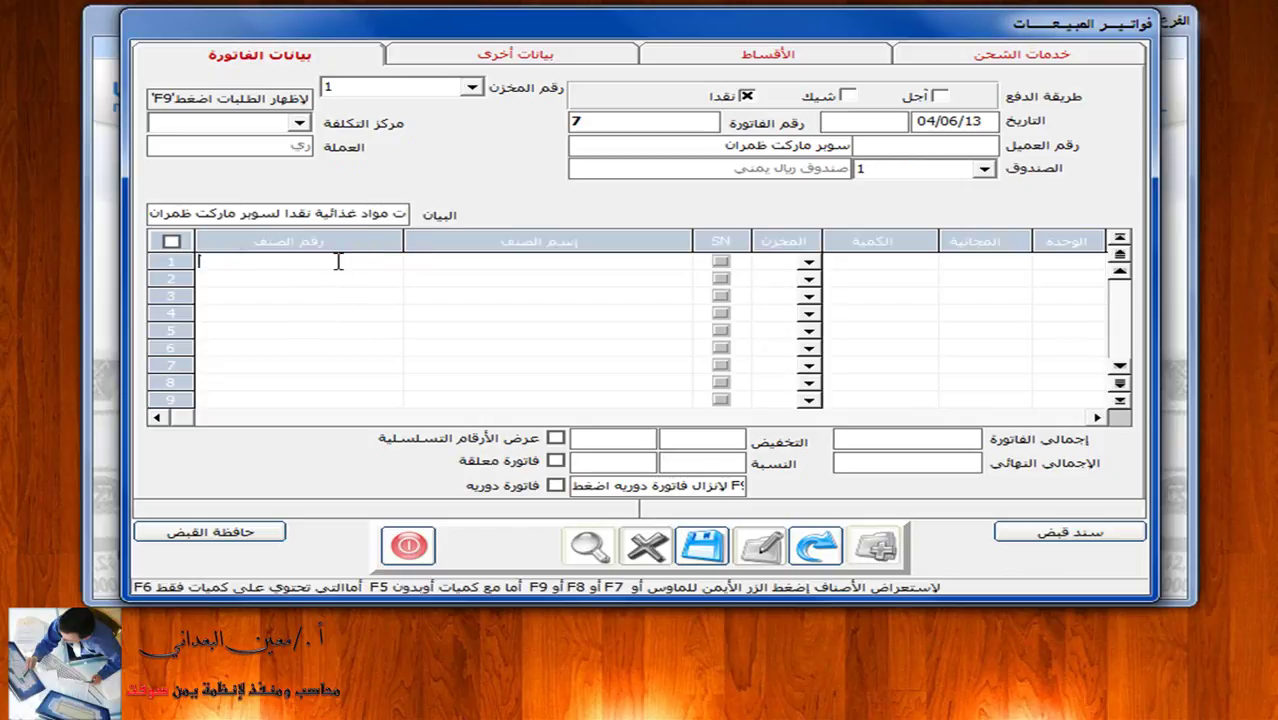
pyautogui.click(445, 260)
pyautogui.click(445, 260)
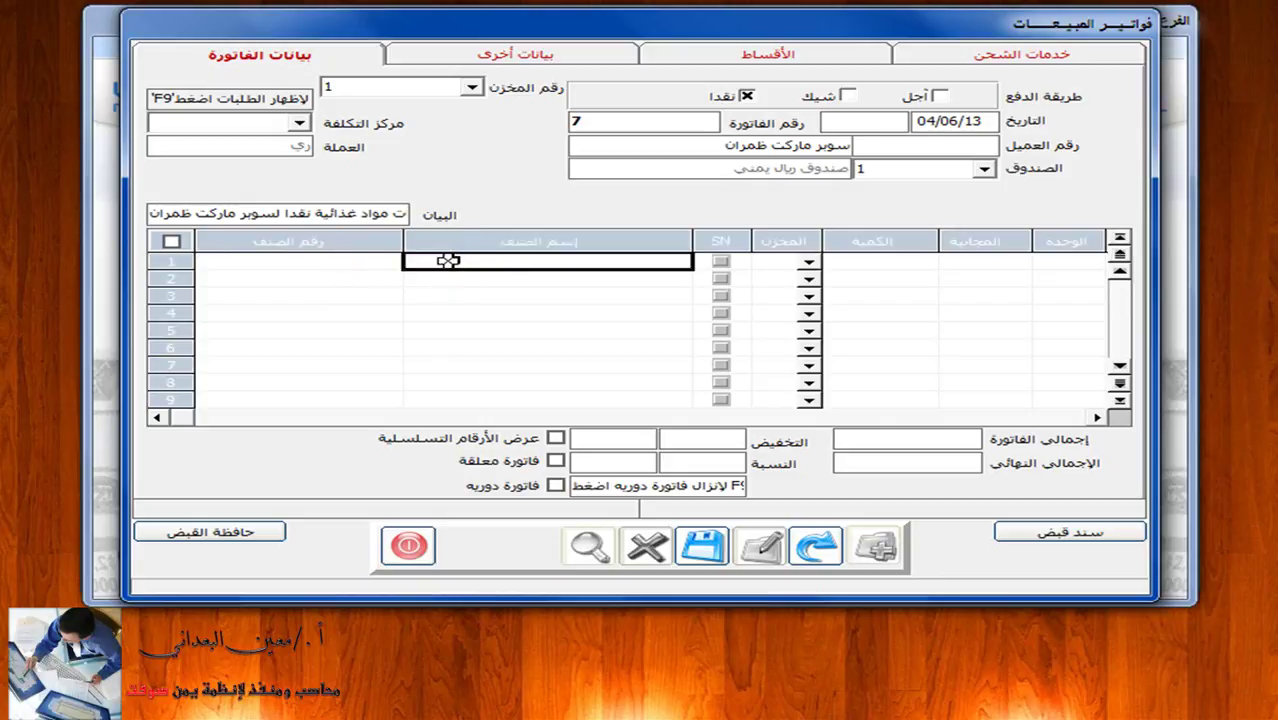
pyautogui.write('*')
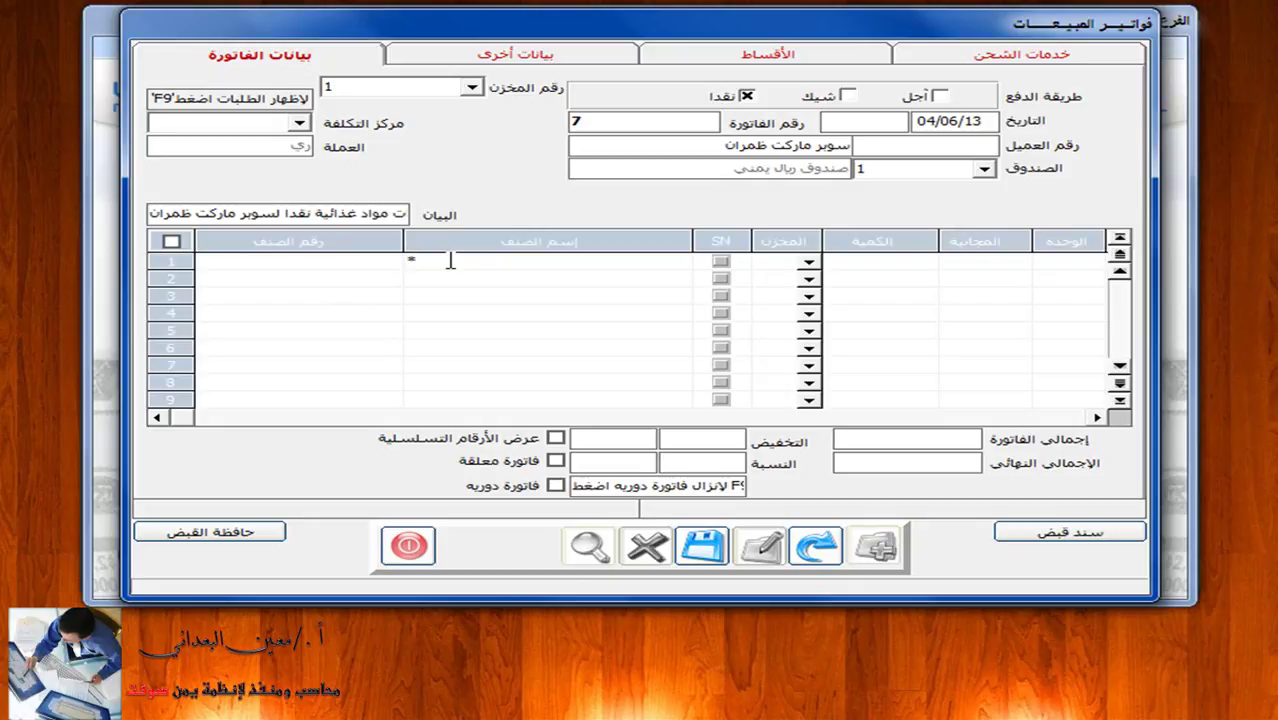
pyautogui.write('نيدو')
pyautogui.press('Return')
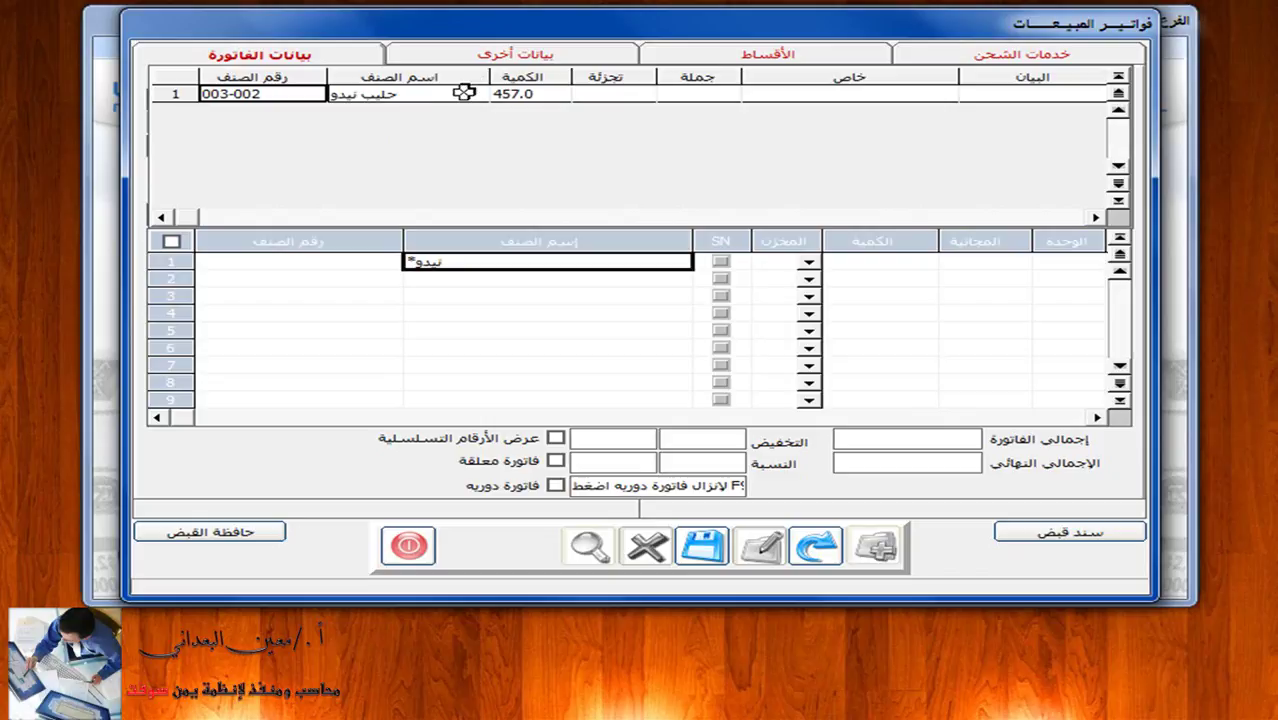
pyautogui.doubleClick(463, 92)
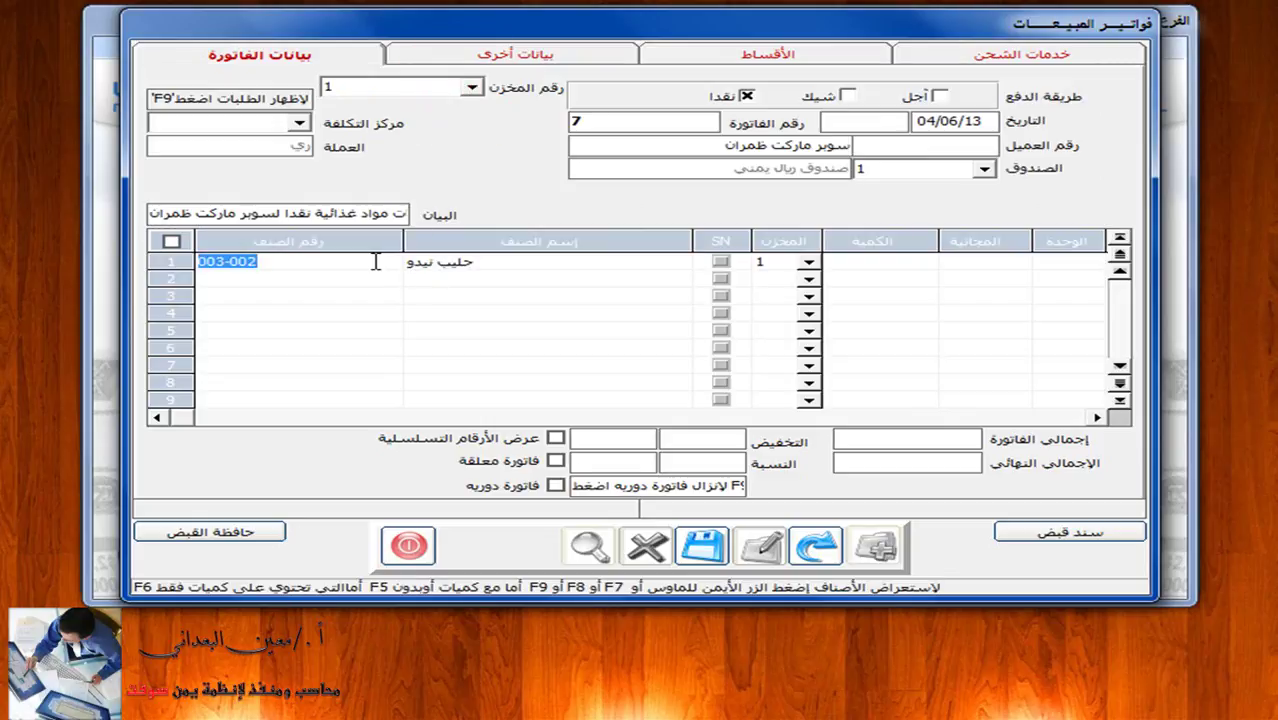
# Enter quantity 30, price 4500 and expiry 29/06/15 for the first line
pyautogui.press('Return')
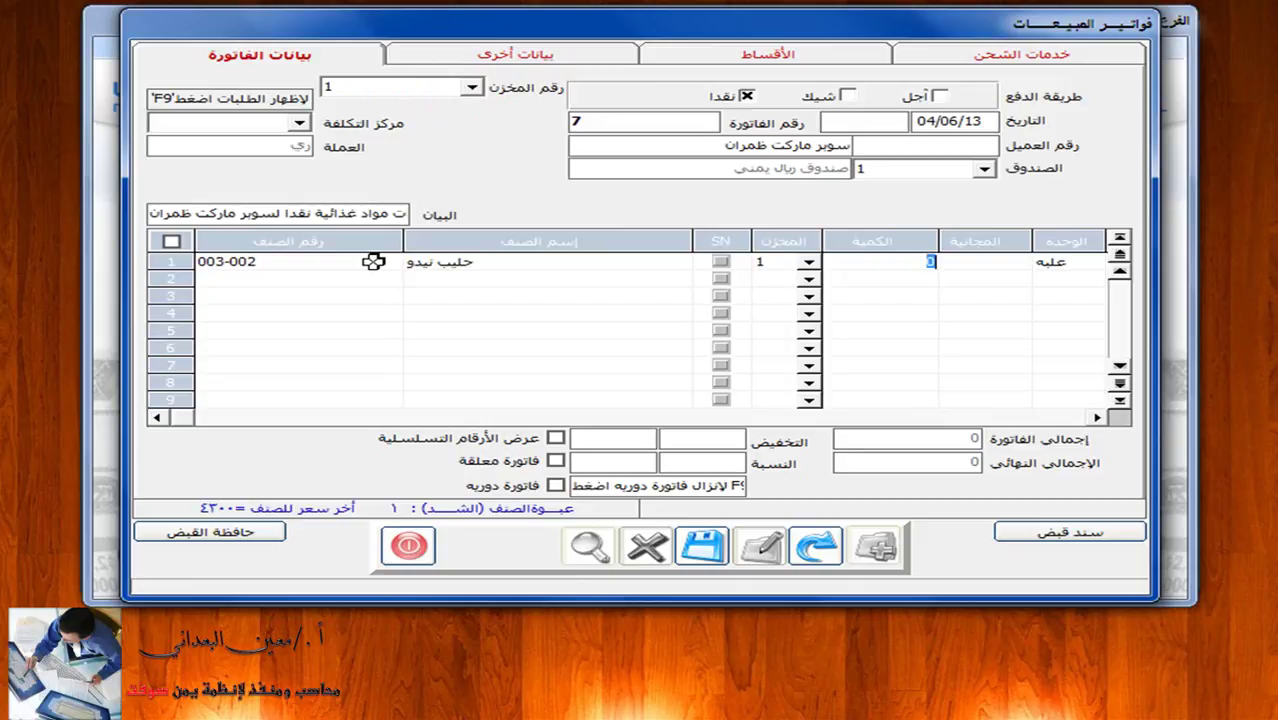
pyautogui.write('30')
pyautogui.press('Return')
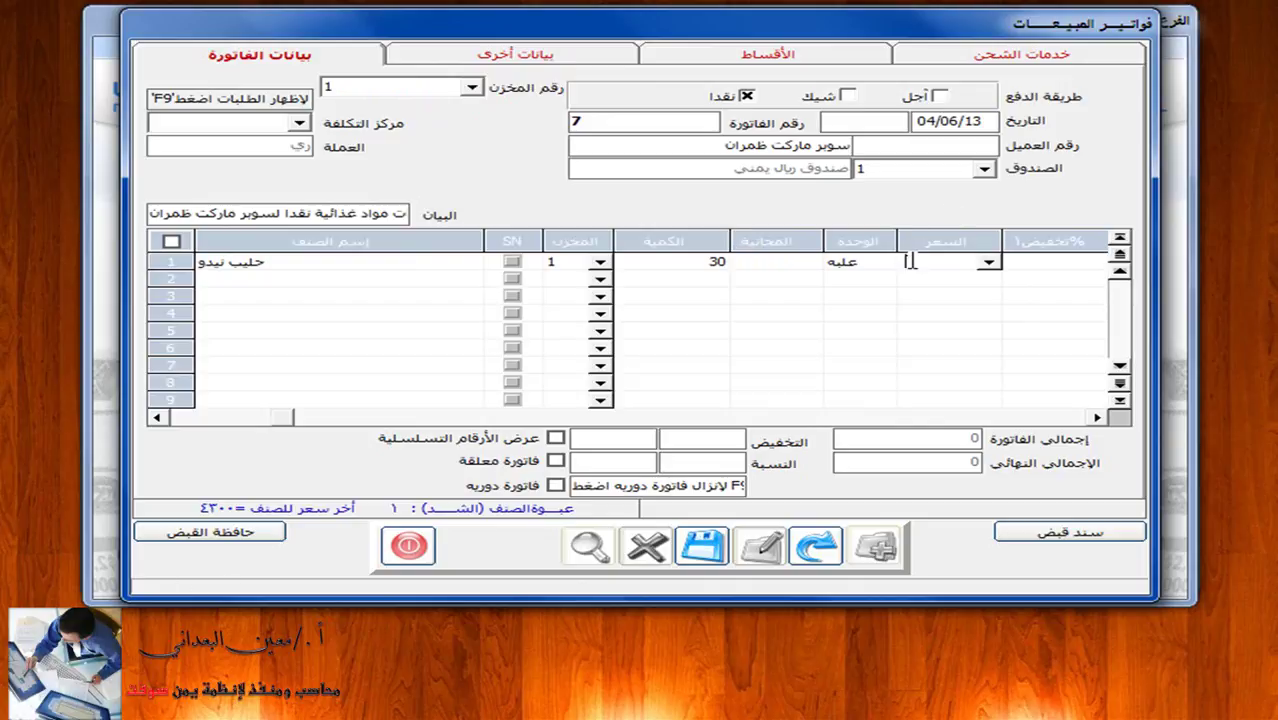
pyautogui.write('4500')
pyautogui.press('Return')
pyautogui.press('Return')
pyautogui.press('Return')
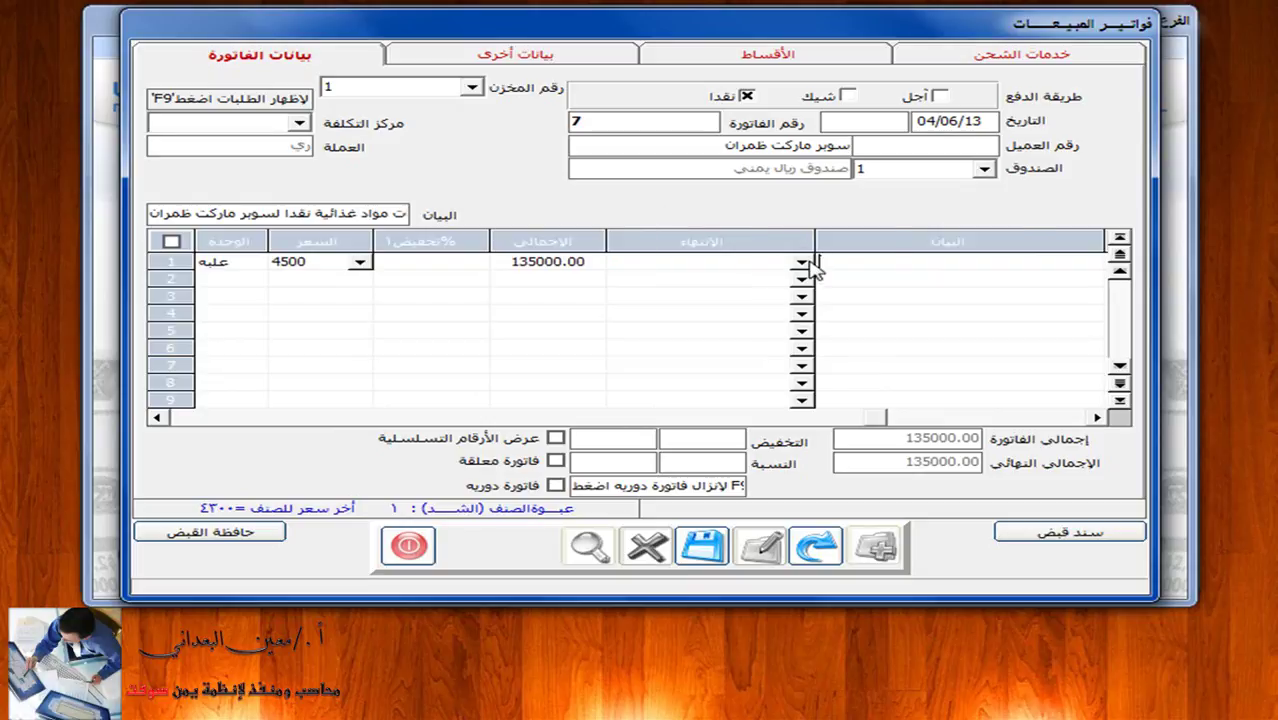
pyautogui.click(809, 262)
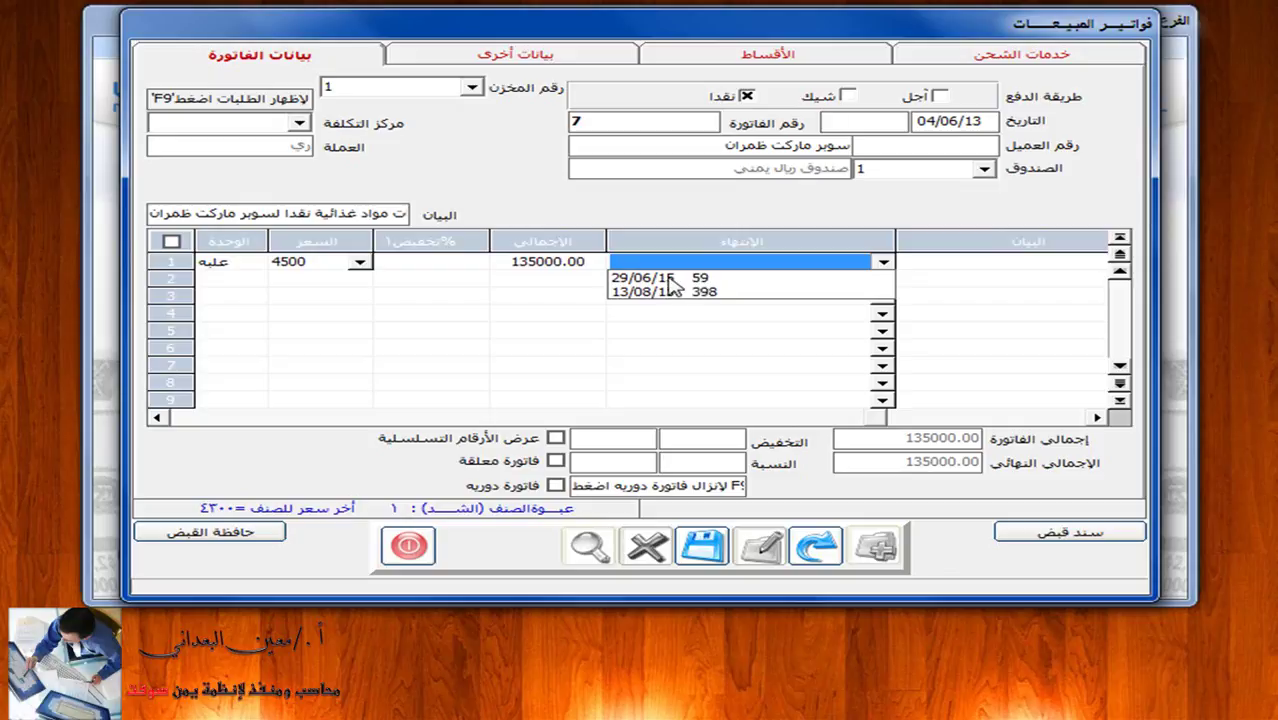
pyautogui.click(668, 278)
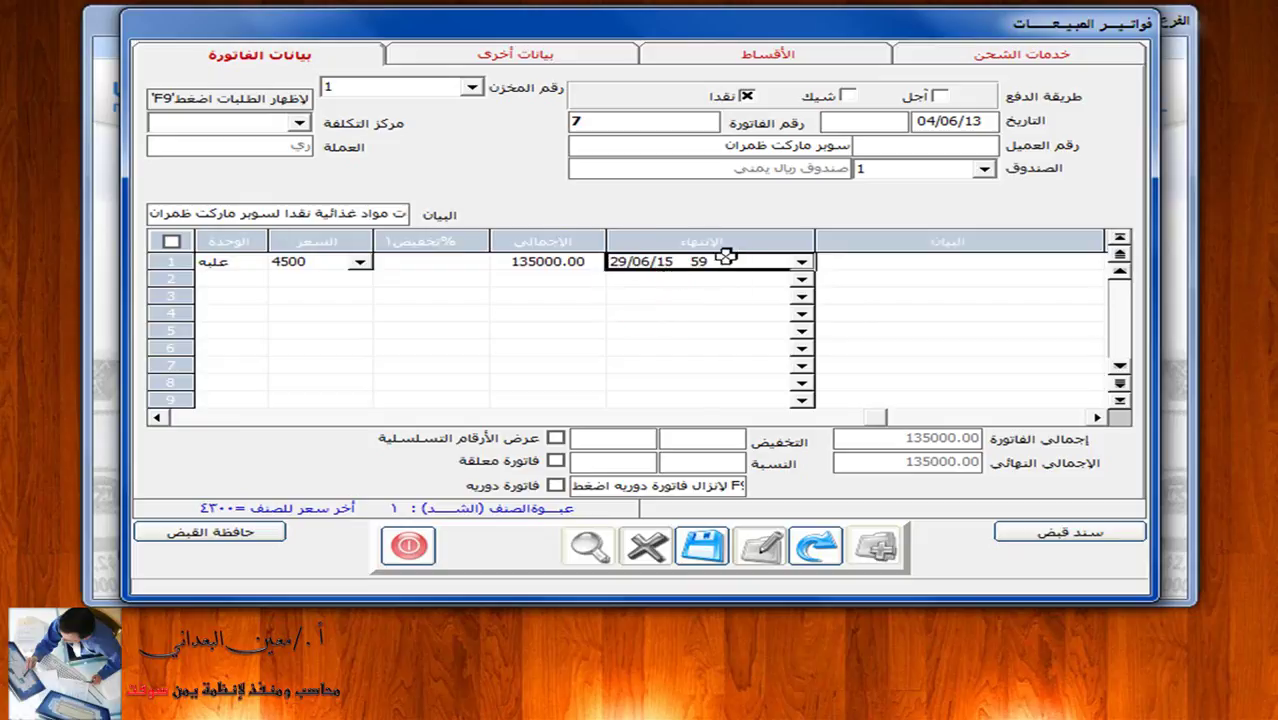
pyautogui.press('Return')
pyautogui.press('Return')
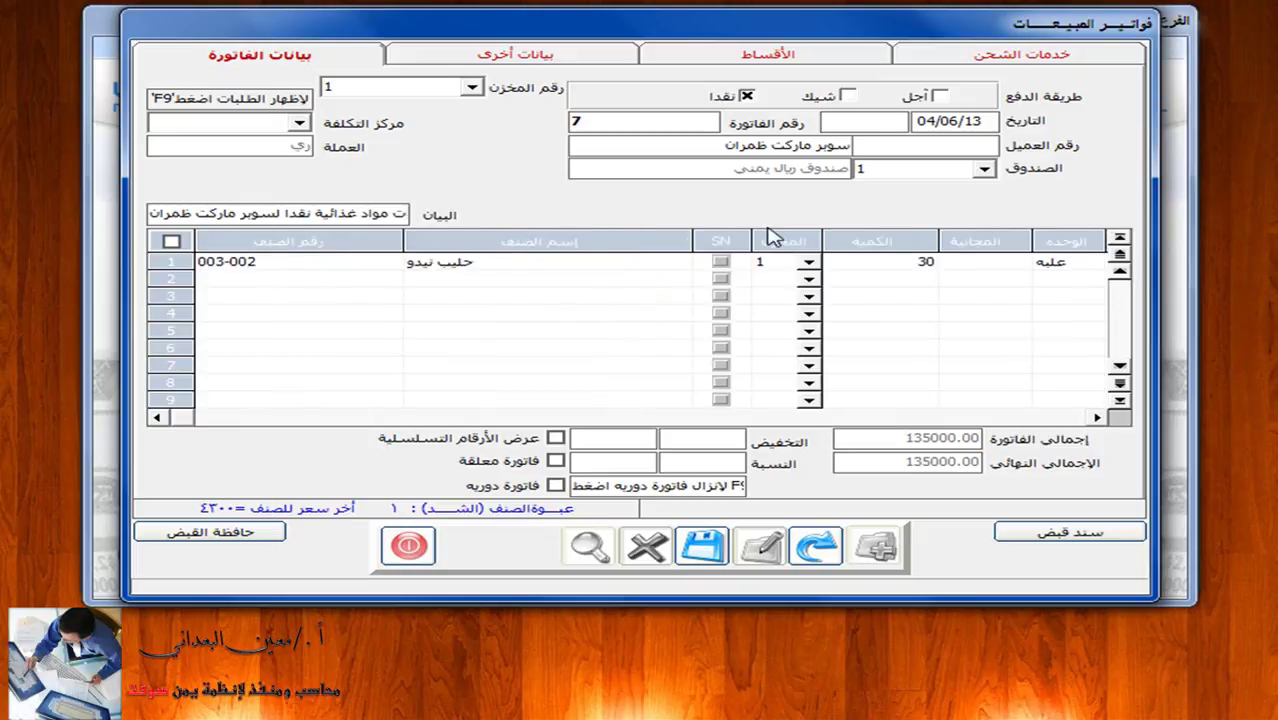
# Start row 2 and pick item 004-001 عصير سيزر برتقال by searching *سيزر
pyautogui.press('Return')
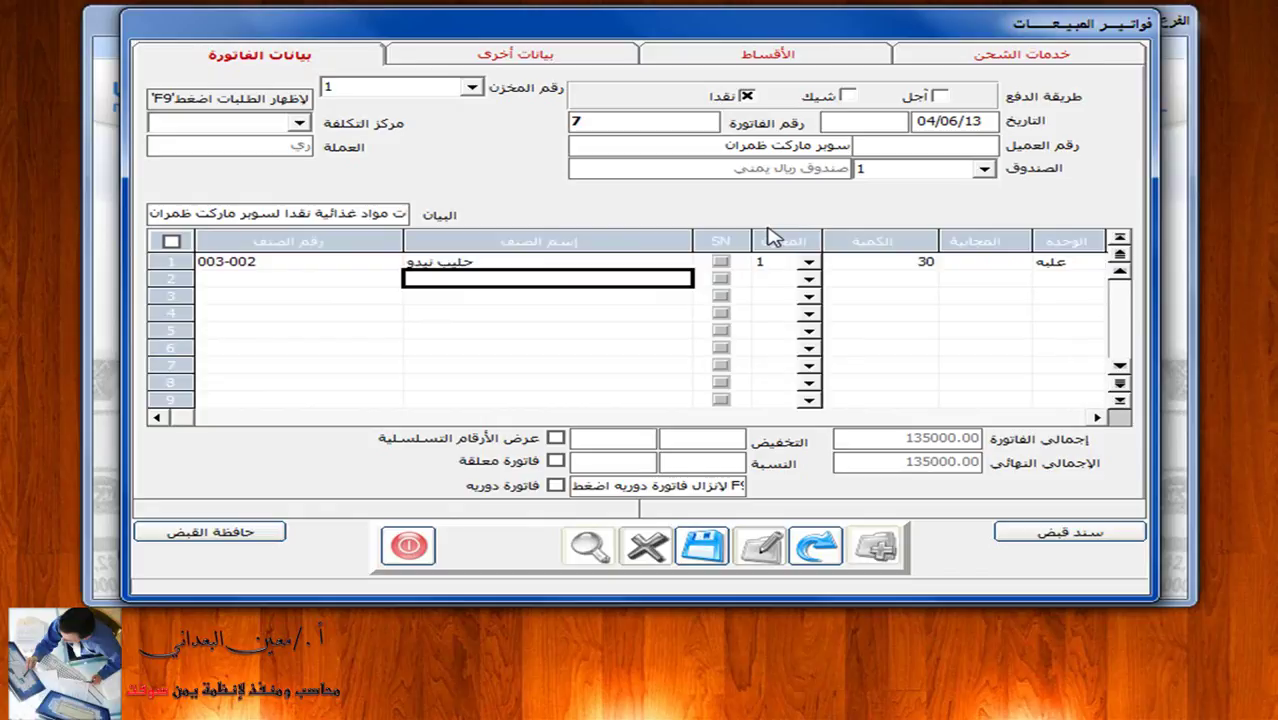
pyautogui.write('*')
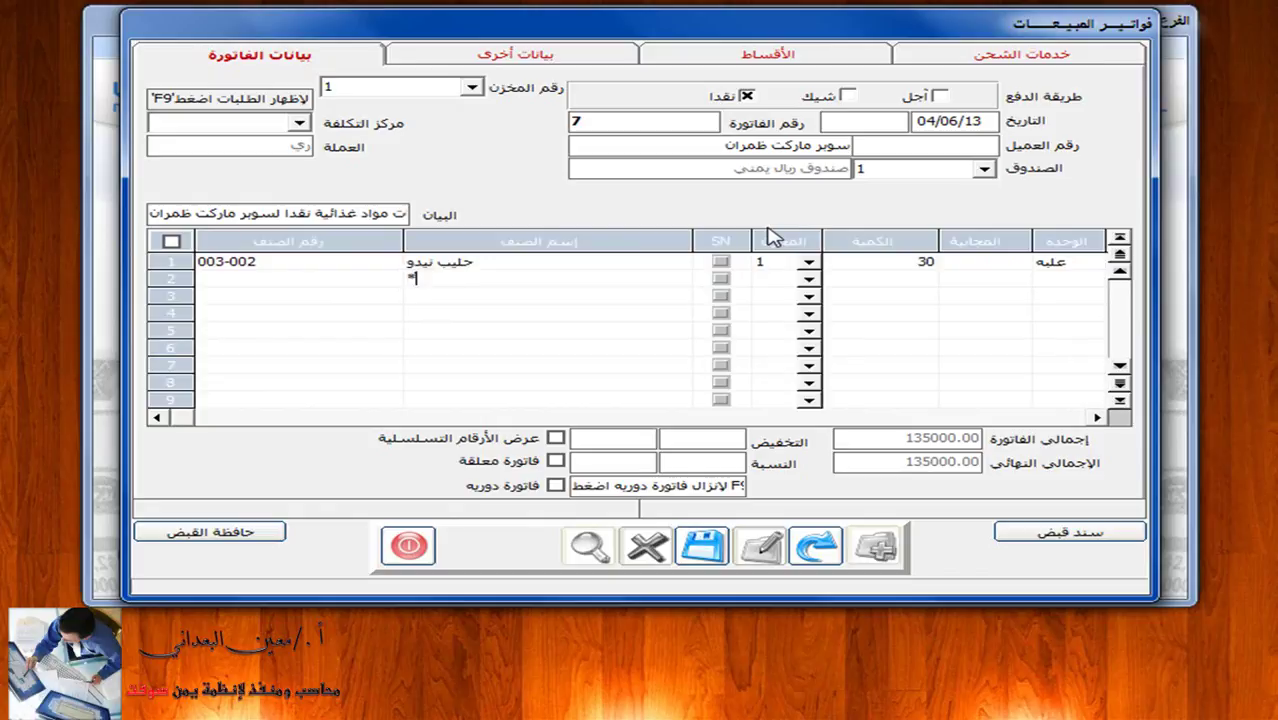
pyautogui.write('سيزر')
pyautogui.press('Return')
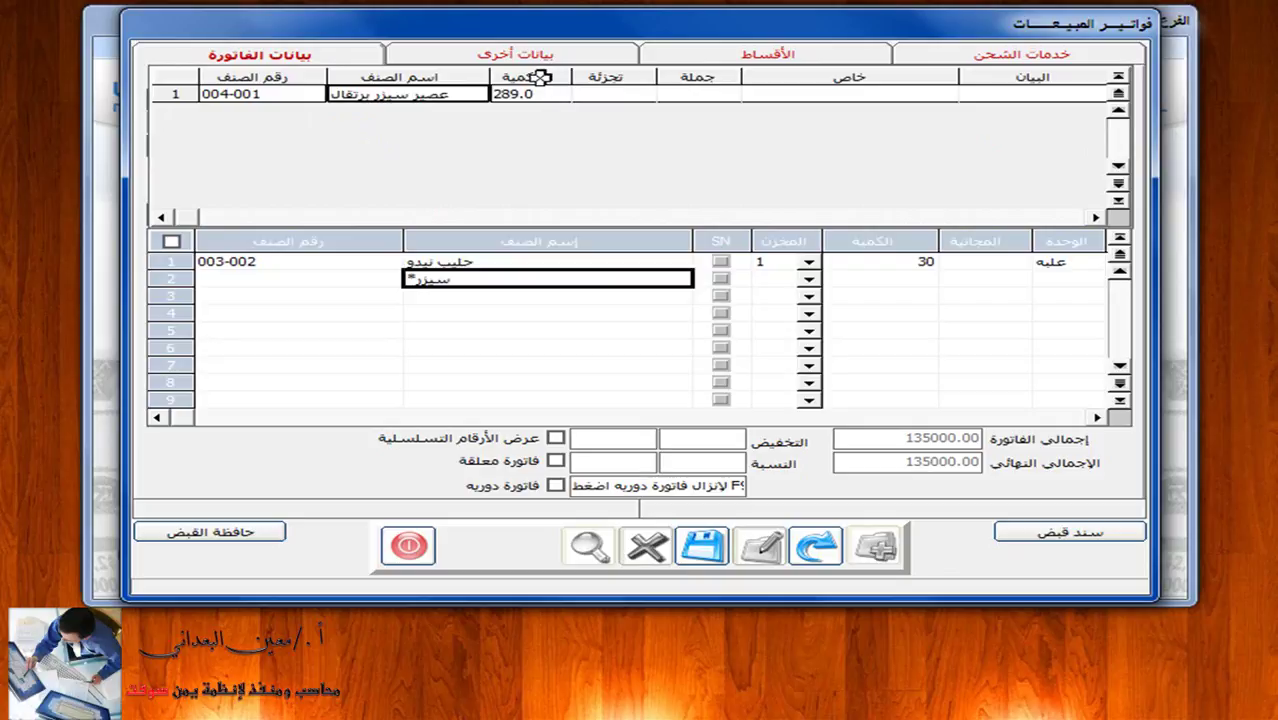
pyautogui.doubleClick(440, 94)
pyautogui.press('Return')
pyautogui.press('Return')
pyautogui.press('Return')
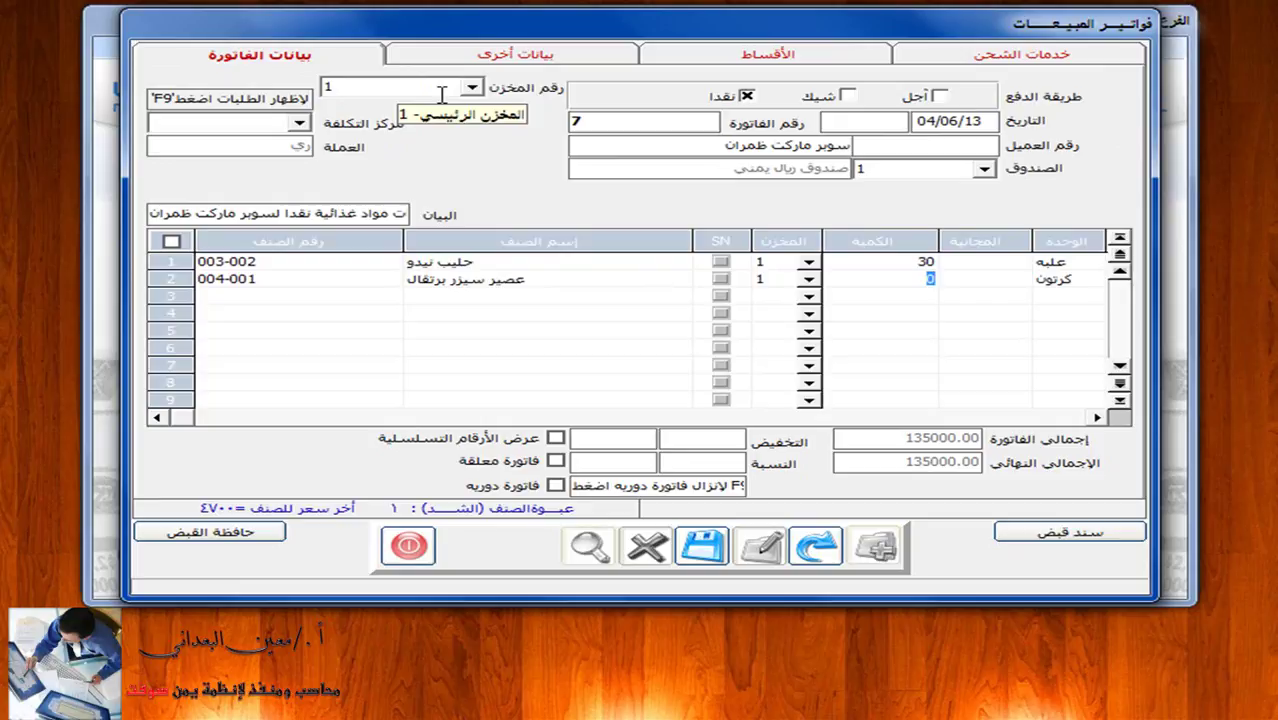
# Enter 45 cartons at 3750 with expiry 27/05/14, bringing the total to 303750.00
pyautogui.write('45')
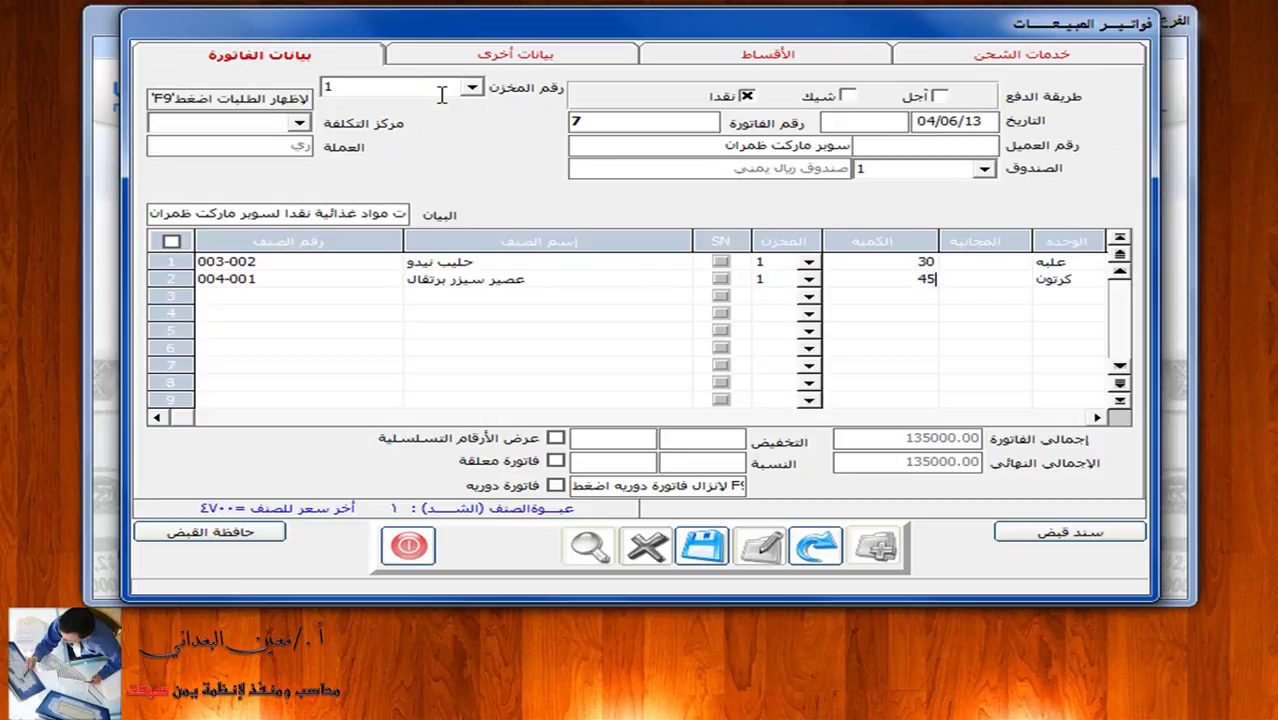
pyautogui.press('Return')
pyautogui.press('Return')
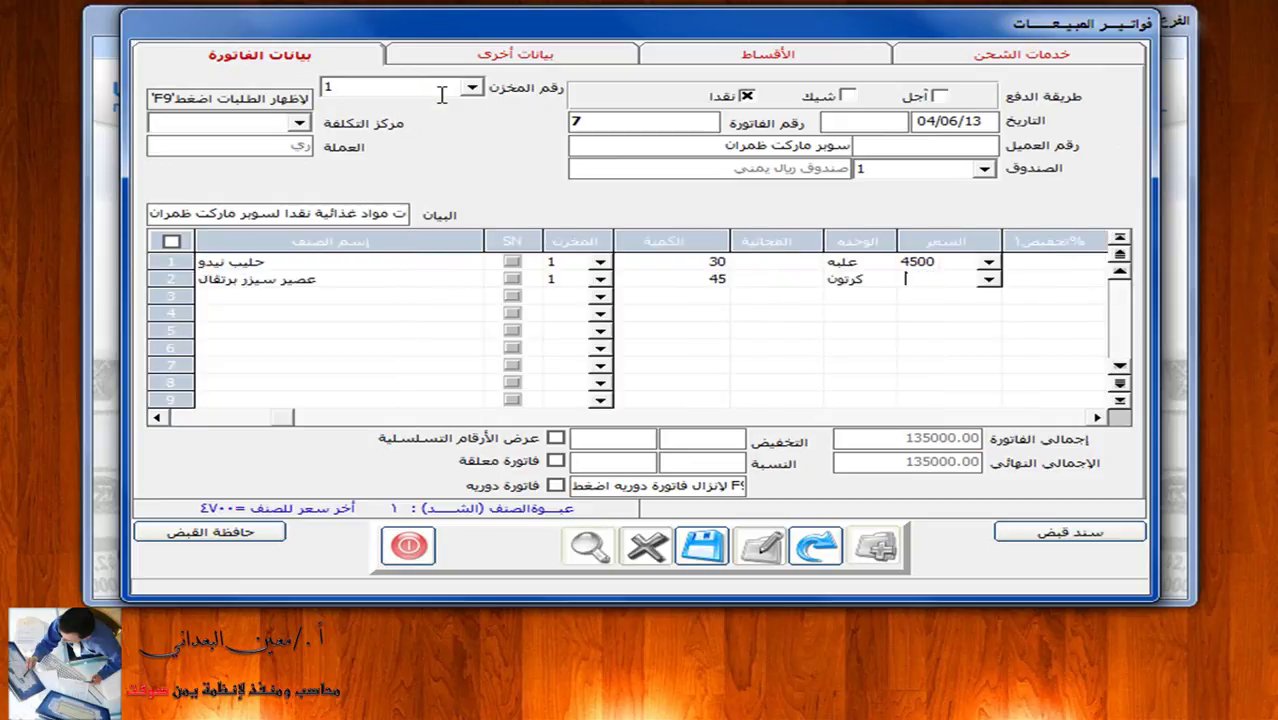
pyautogui.write('3750')
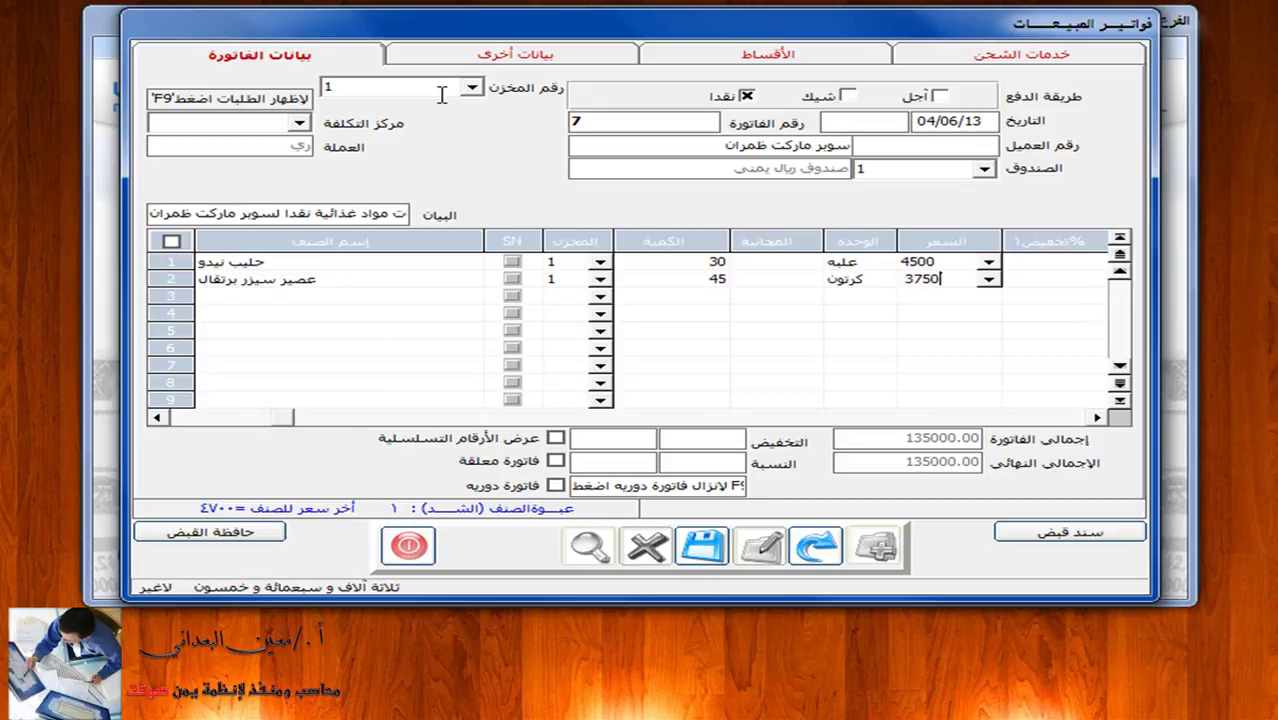
pyautogui.press('Return')
pyautogui.press('Return')
pyautogui.press('Return')
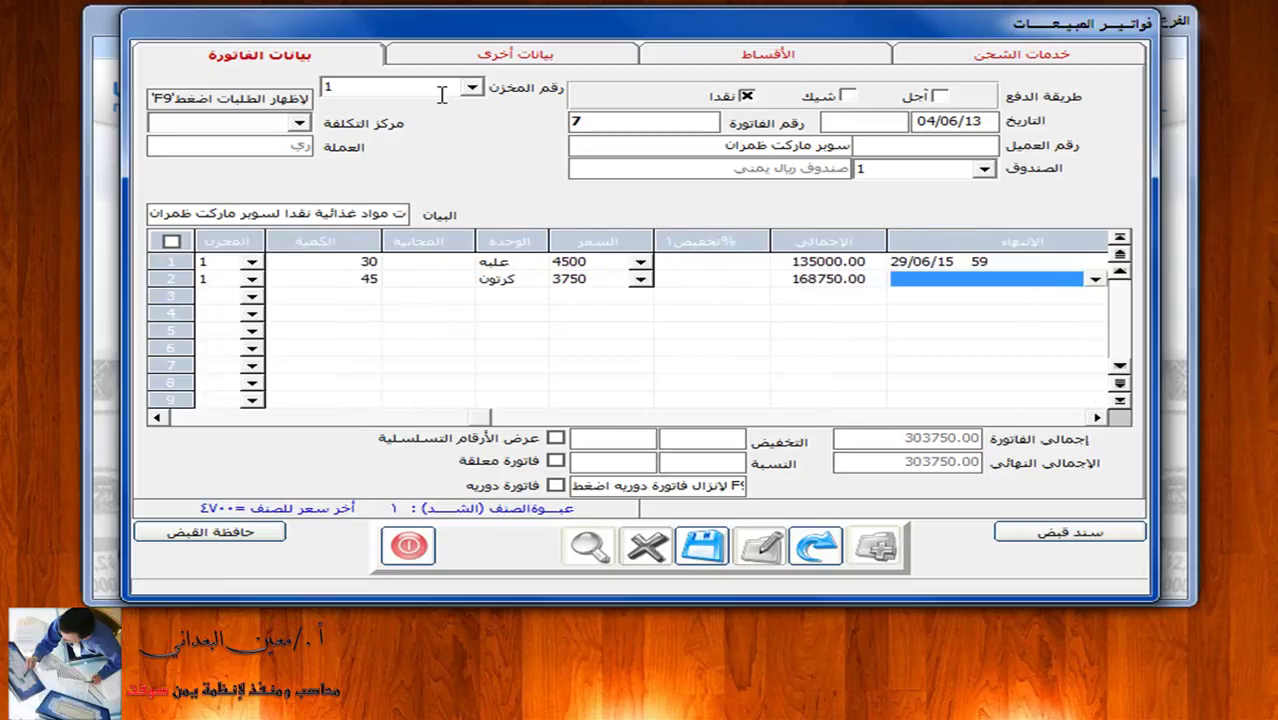
pyautogui.click(1097, 282)
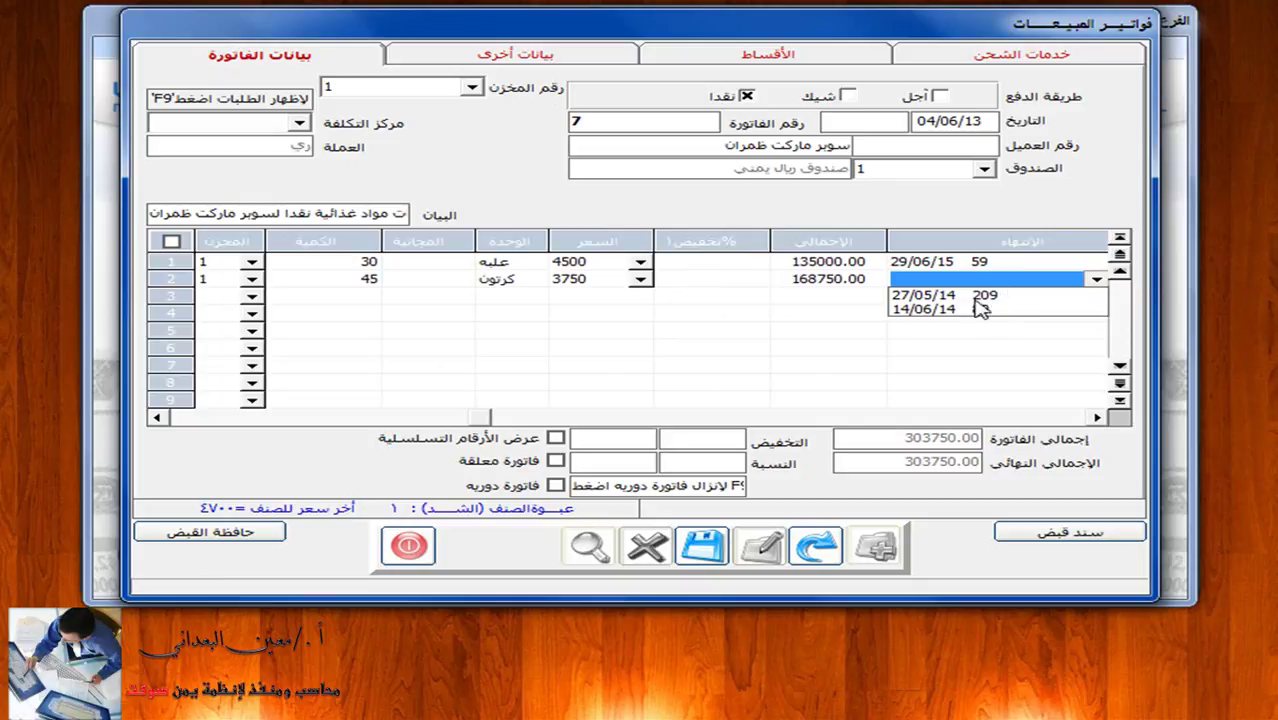
pyautogui.click(946, 297)
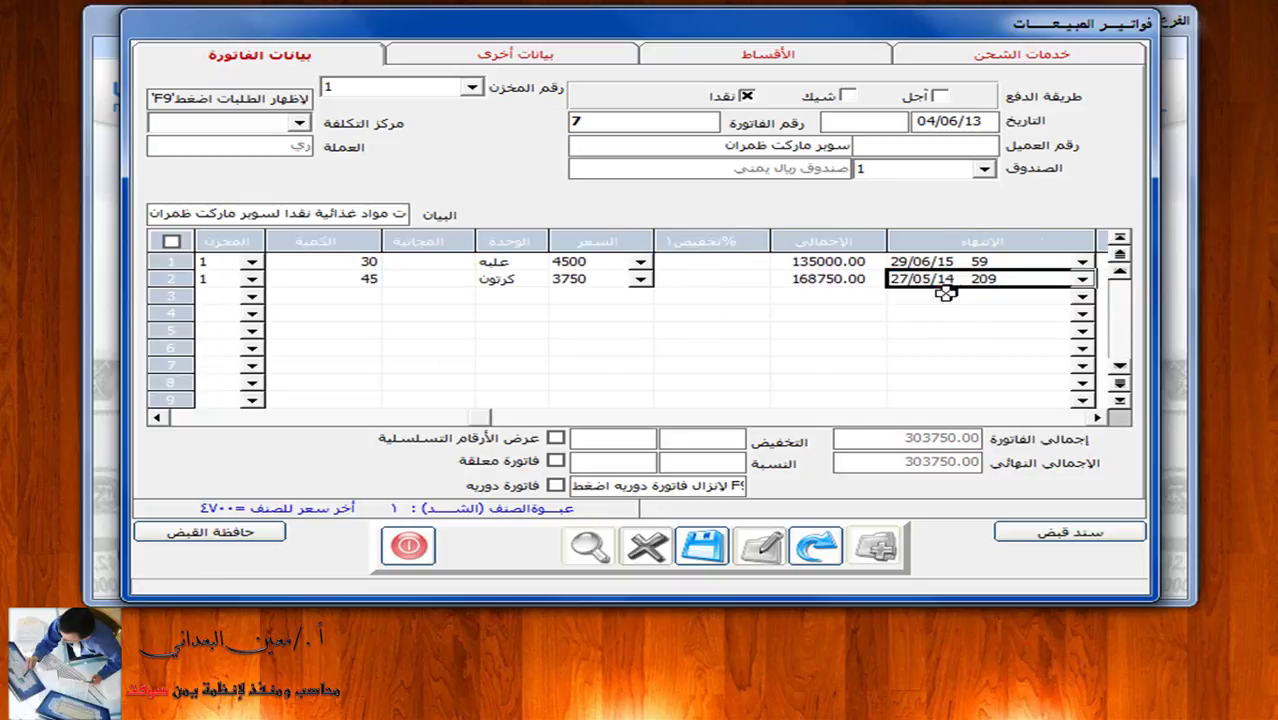
pyautogui.press('Return')
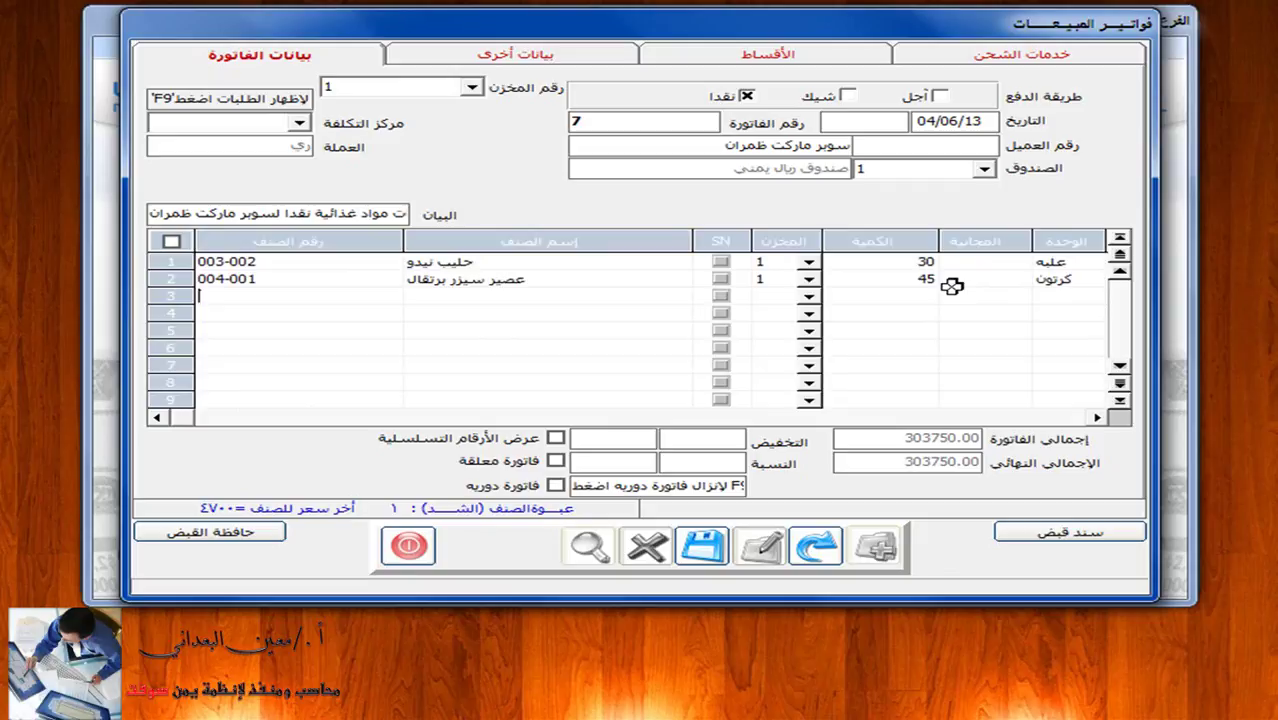
# Add 005-001 دقيق السنابل on row 3: 20 bags at 6500, expiry 28/09/13, total 433750.00
pyautogui.write('005')
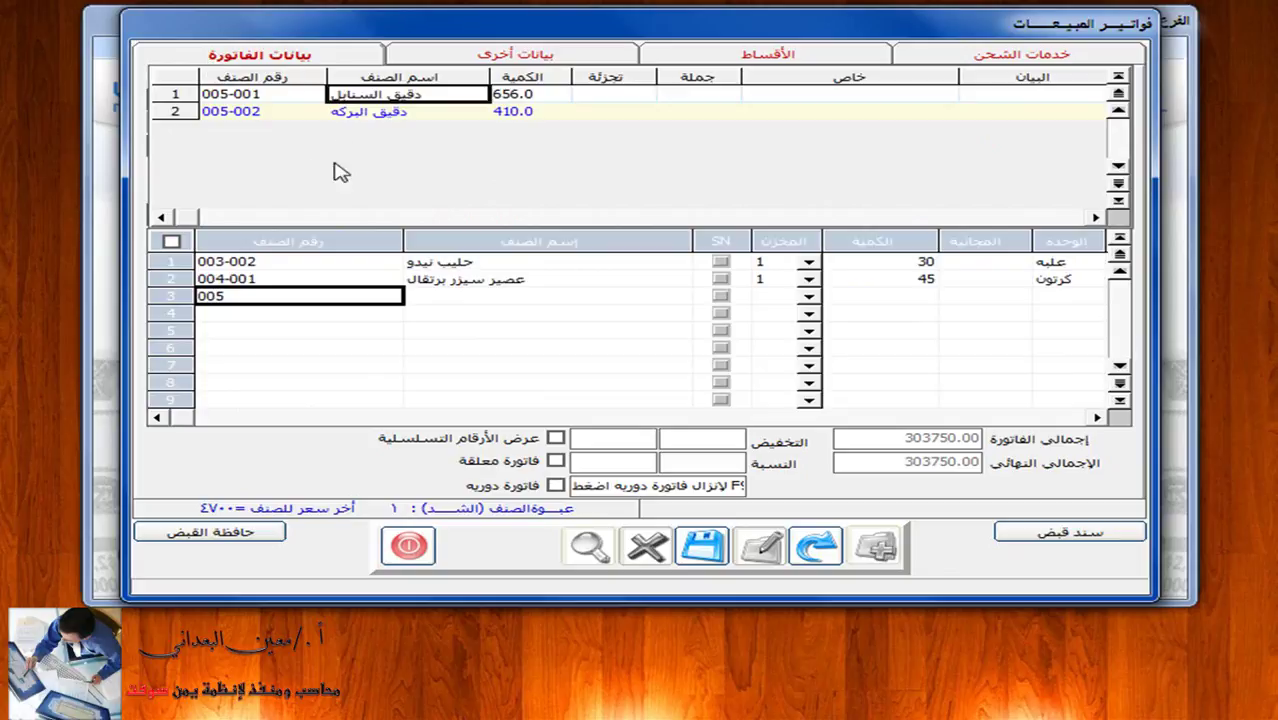
pyautogui.doubleClick(454, 91)
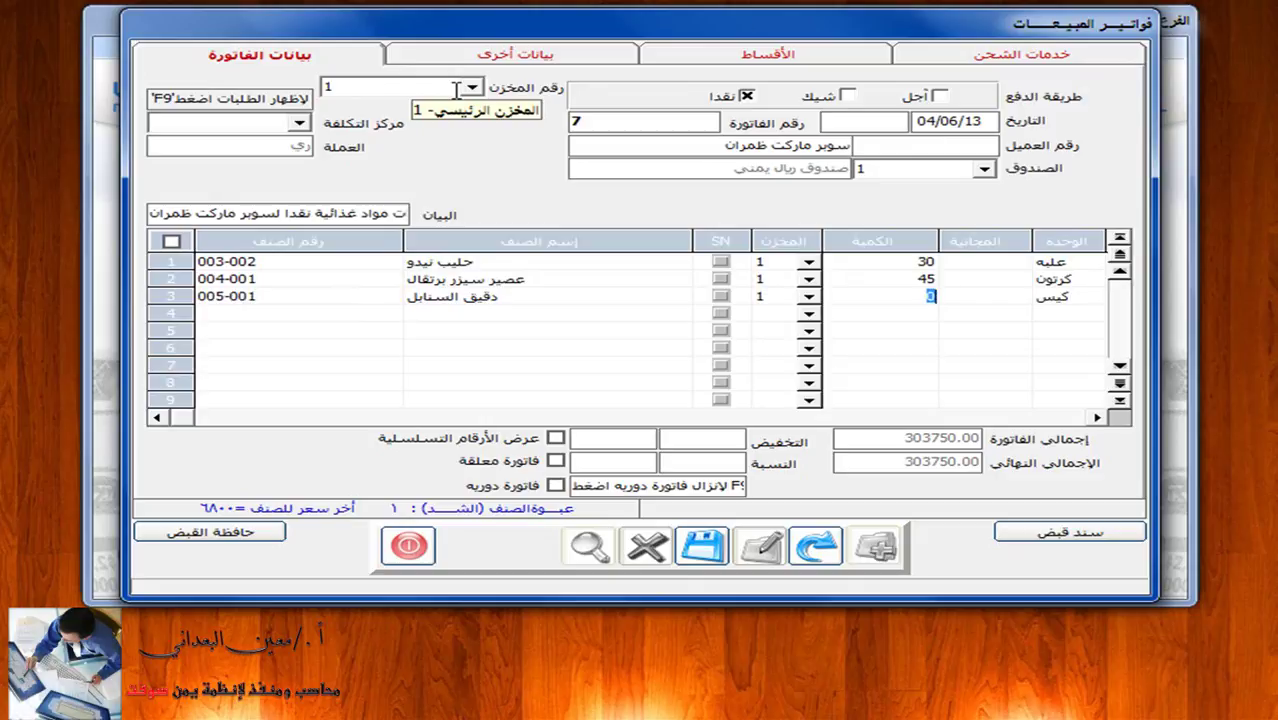
pyautogui.write('20')
pyautogui.press('Return')
pyautogui.press('Return')
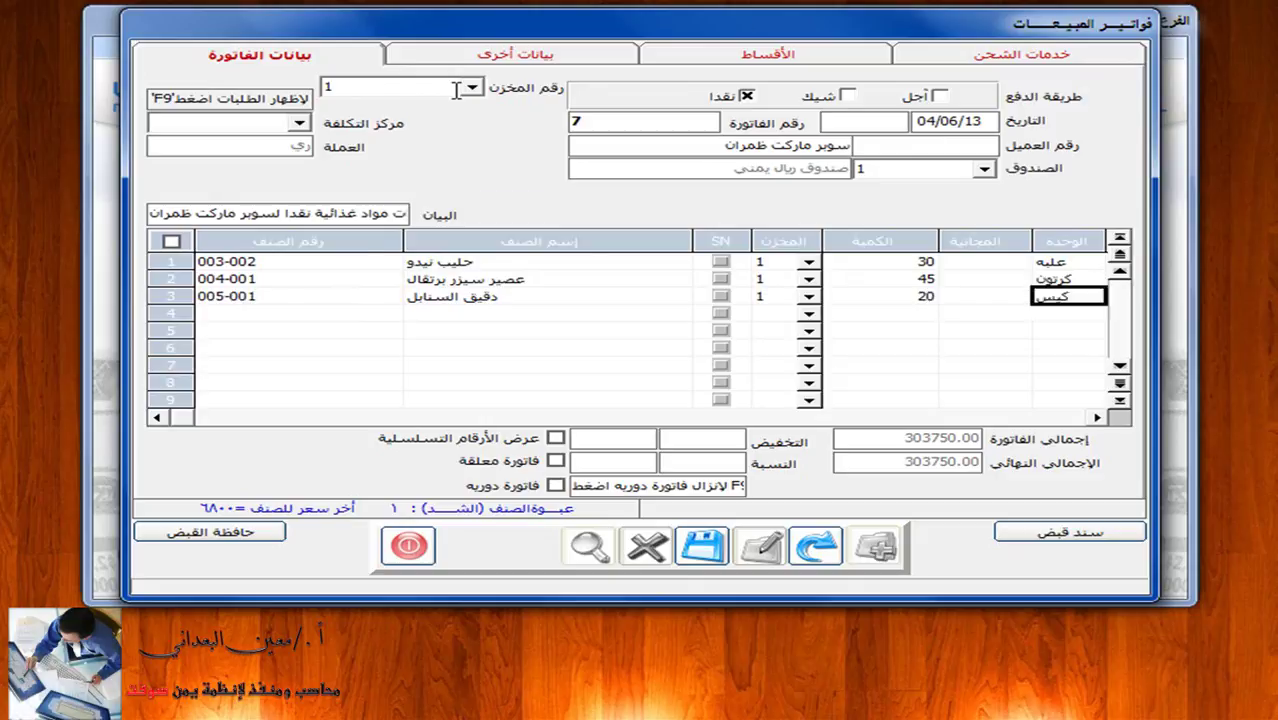
pyautogui.write('65')
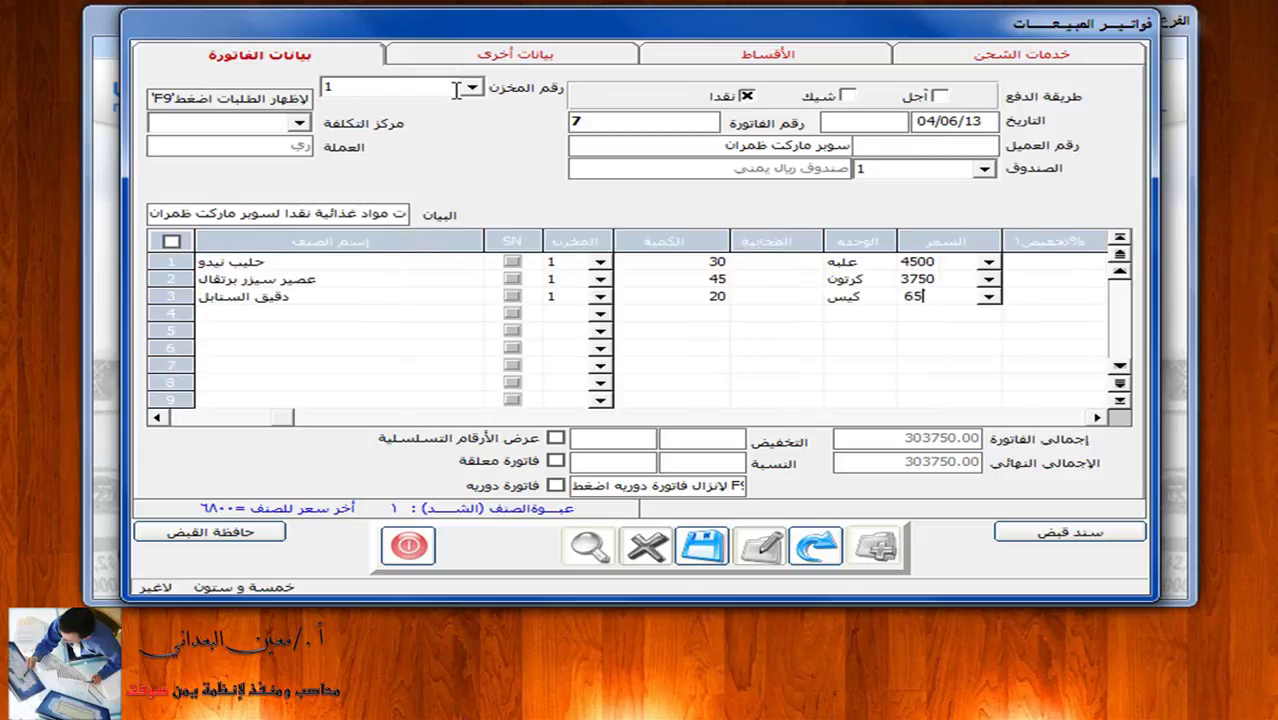
pyautogui.write('00')
pyautogui.press('Return')
pyautogui.press('Return')
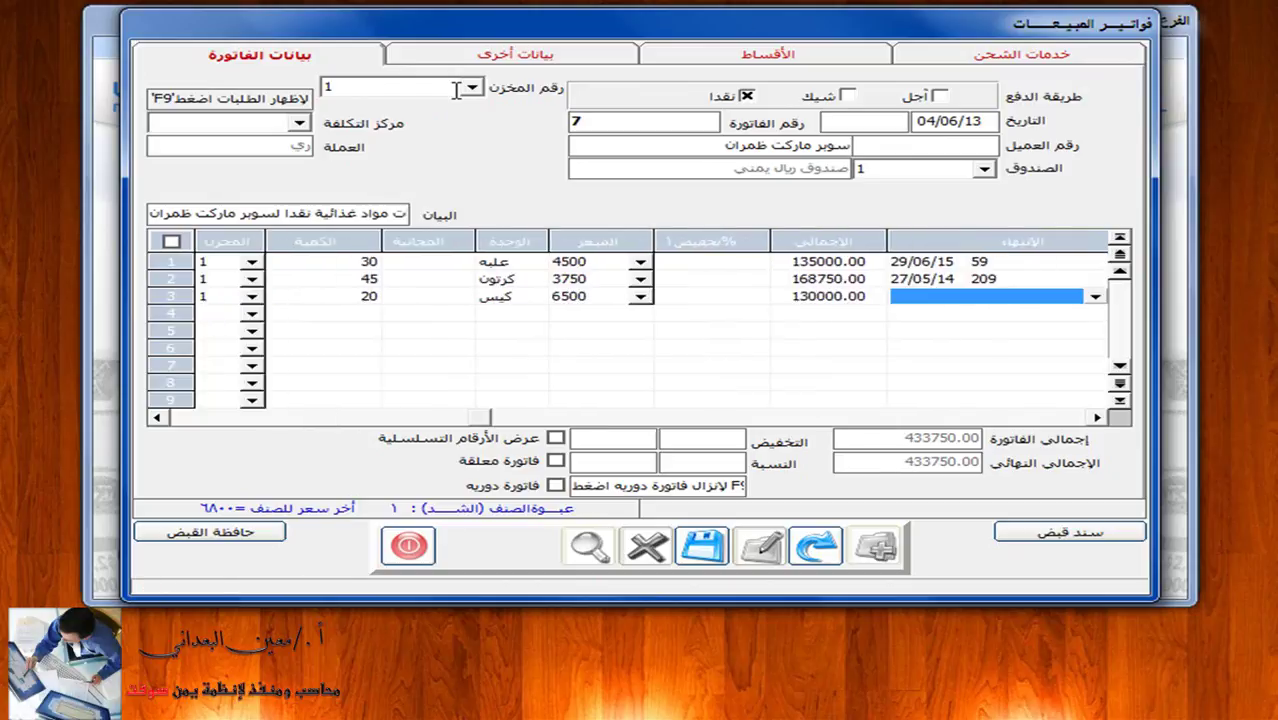
pyautogui.click(1095, 297)
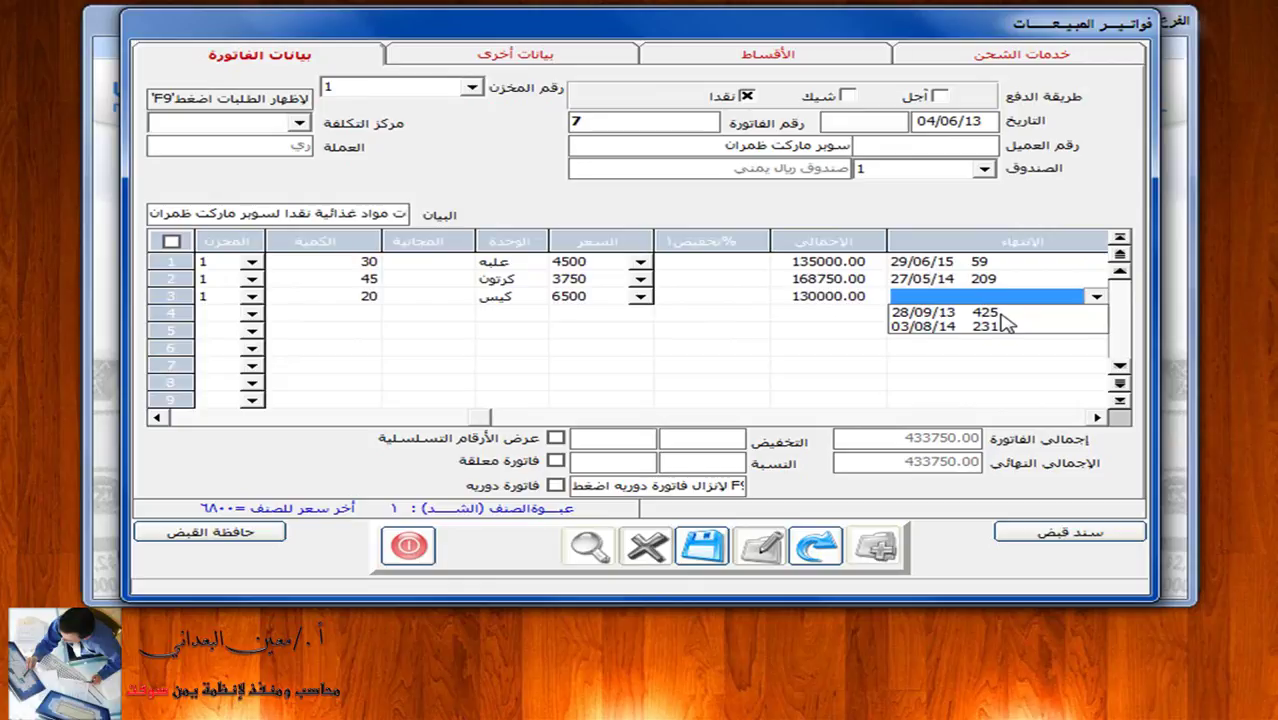
pyautogui.click(950, 312)
pyautogui.press('Return')
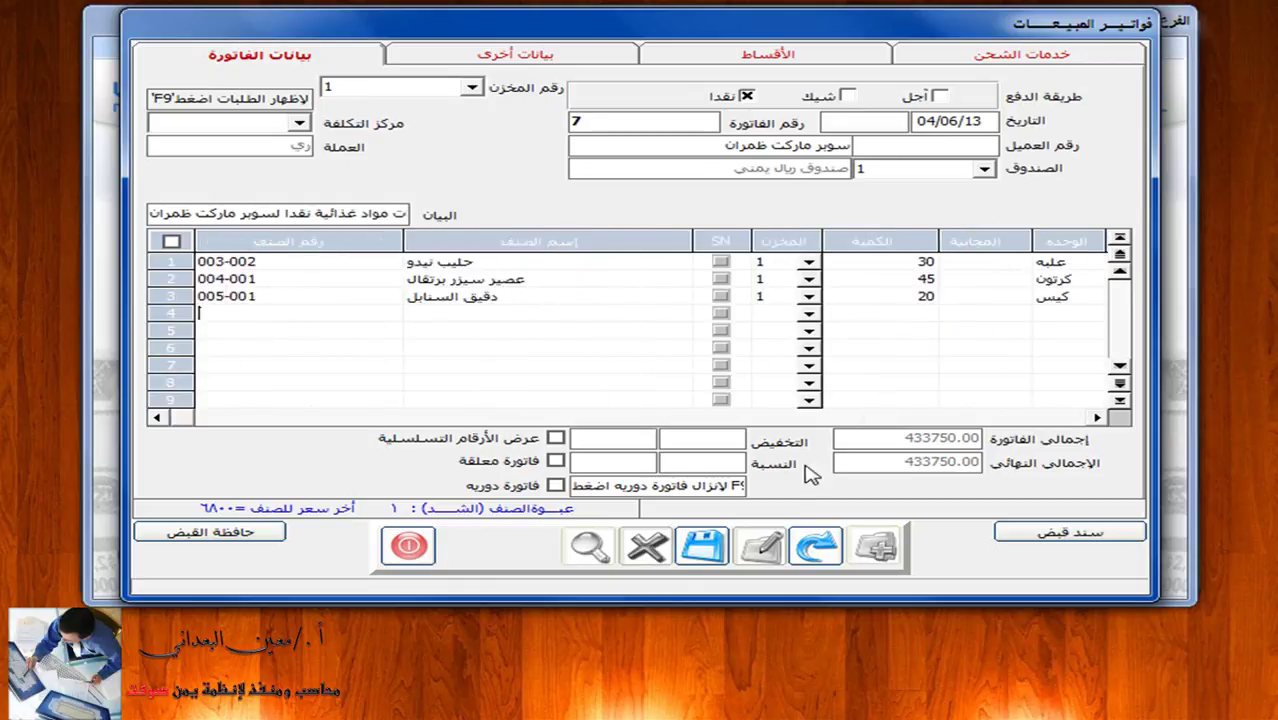
# Save invoice 7 at 433750.00 and print it on screen, choosing لا for the printer
pyautogui.click(702, 548)
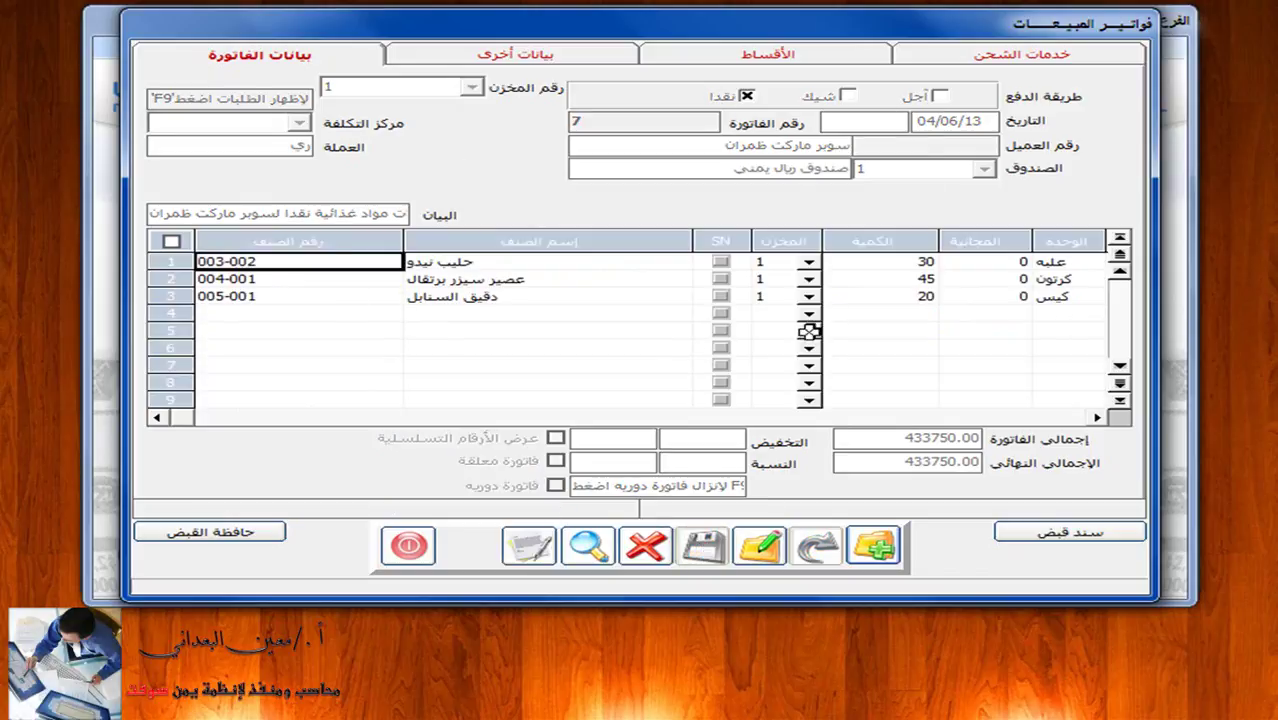
pyautogui.click(545, 548)
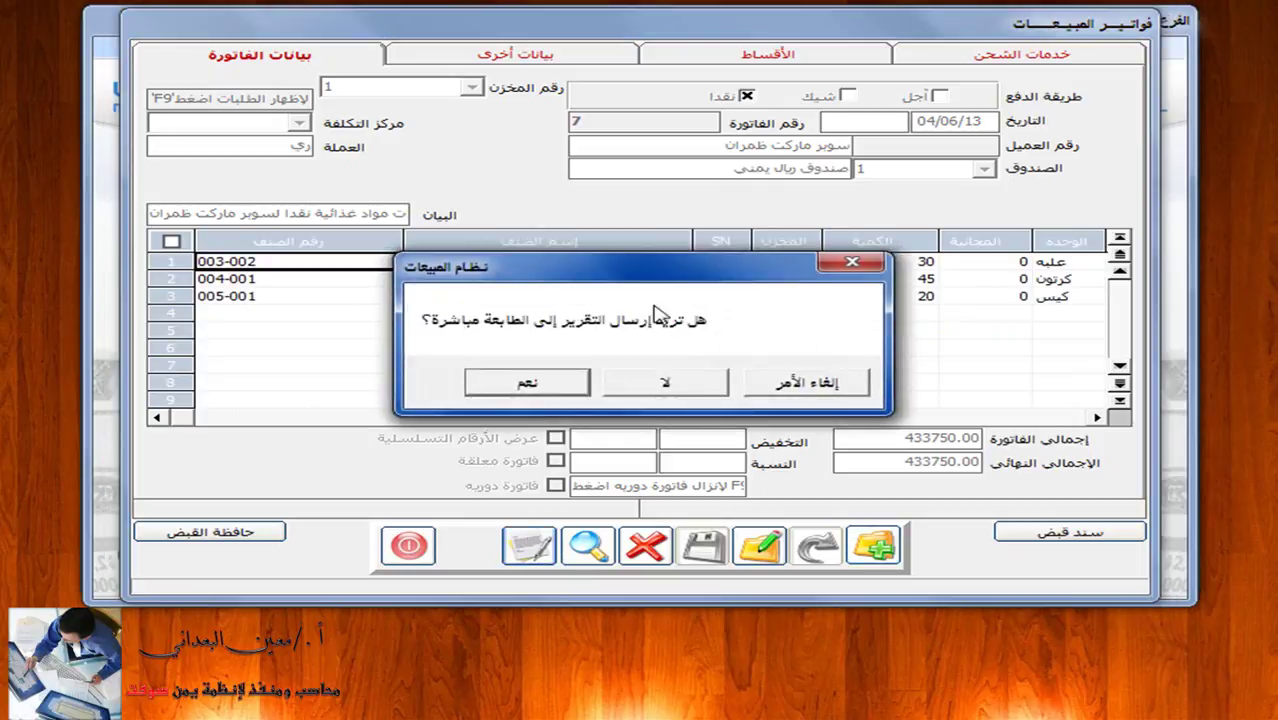
pyautogui.click(701, 385)
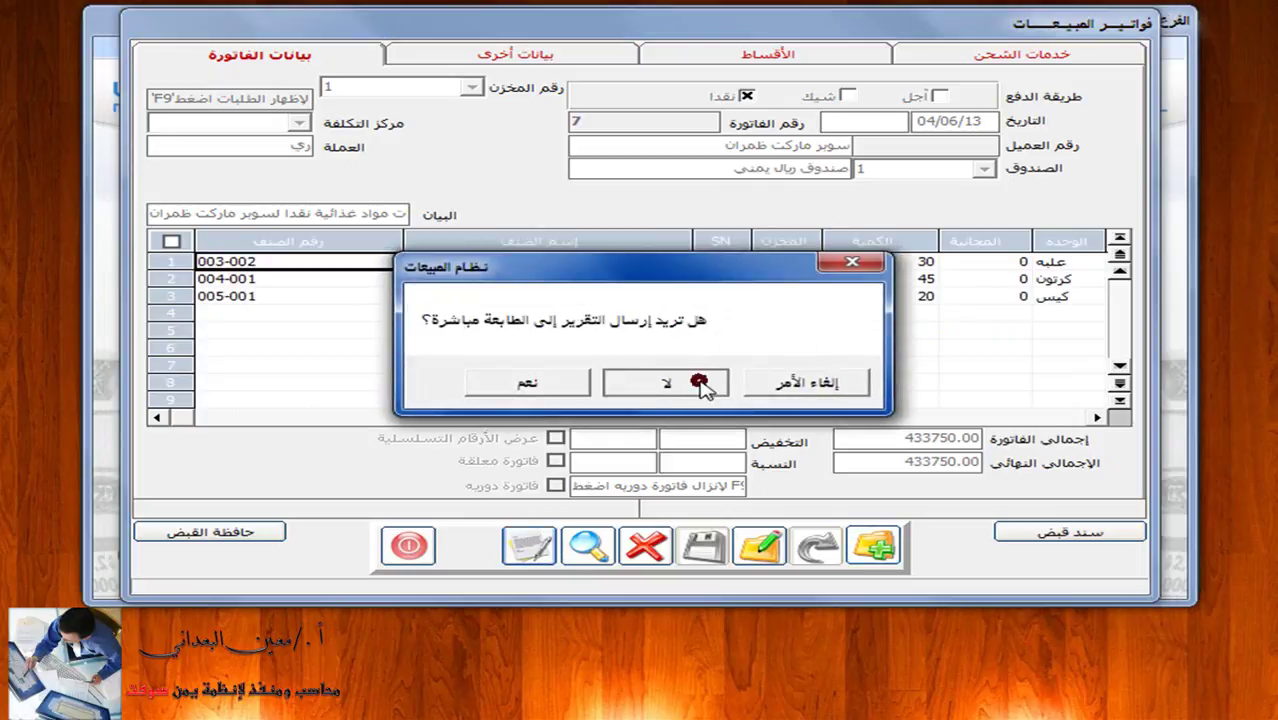
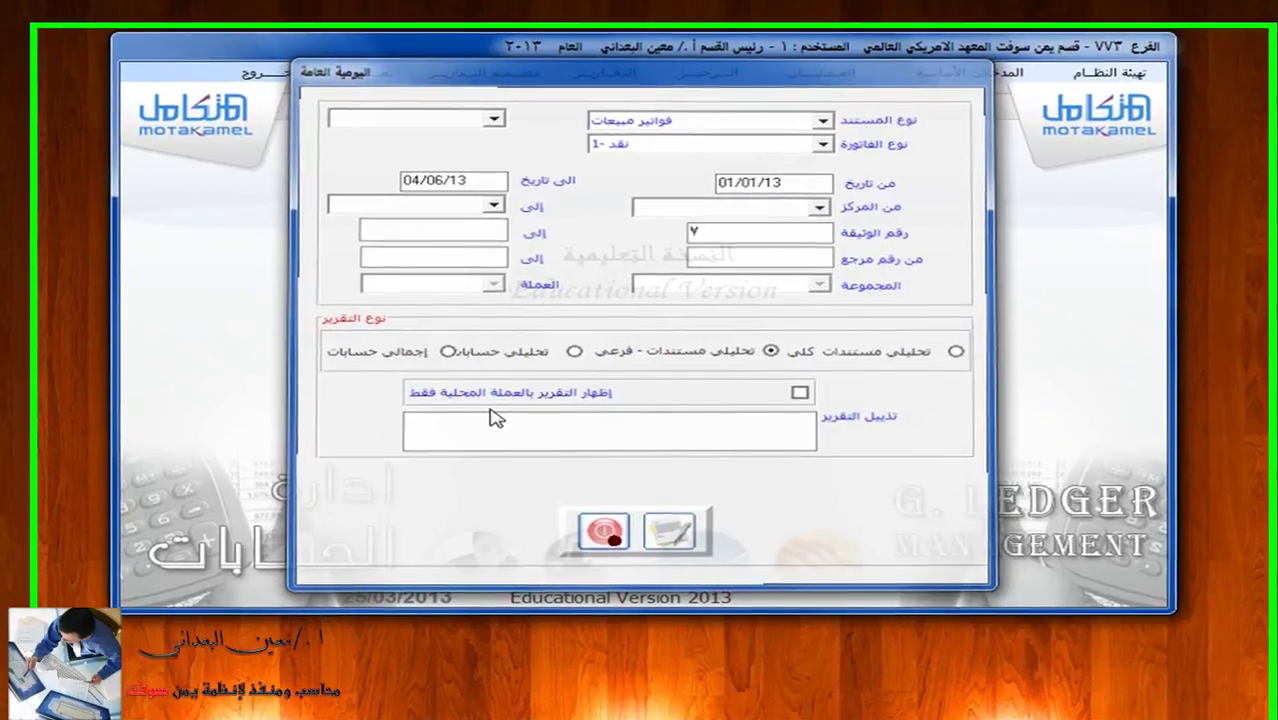
# Close the general journal report and open a blank sales invoice from Sales > العمليات > فواتير المبيعات
pyautogui.click(609, 537)
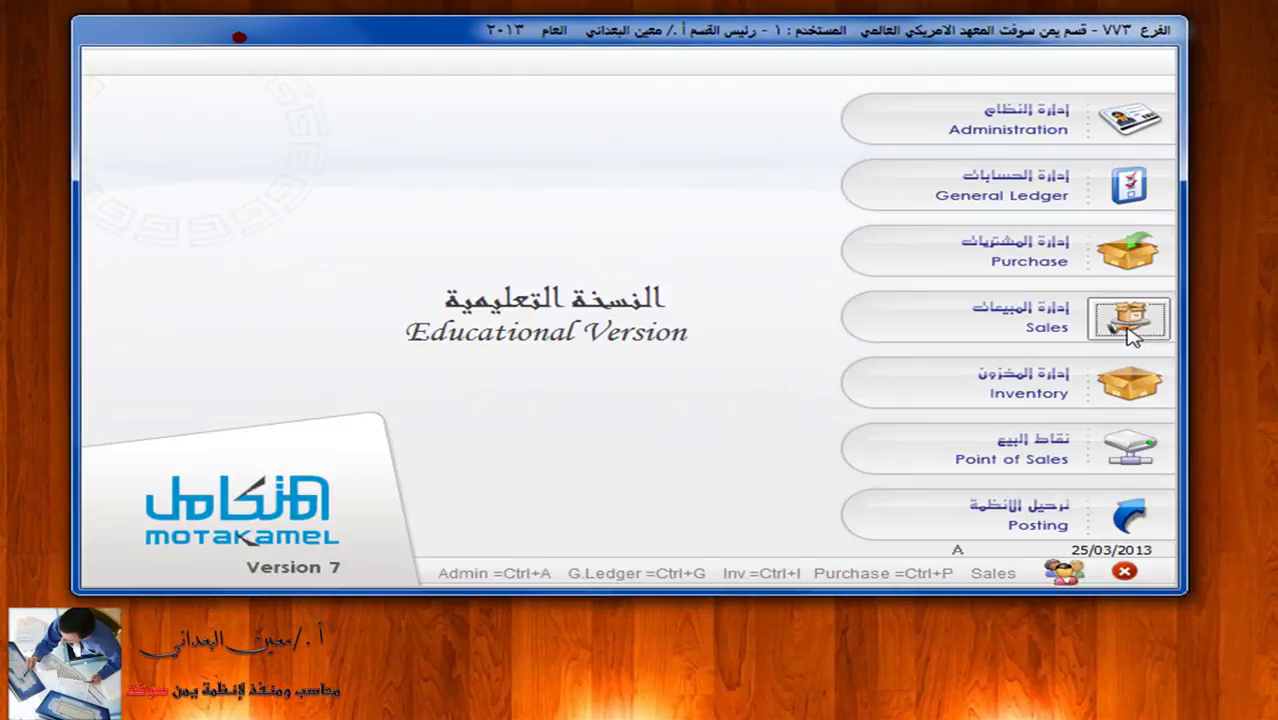
pyautogui.click(1130, 335)
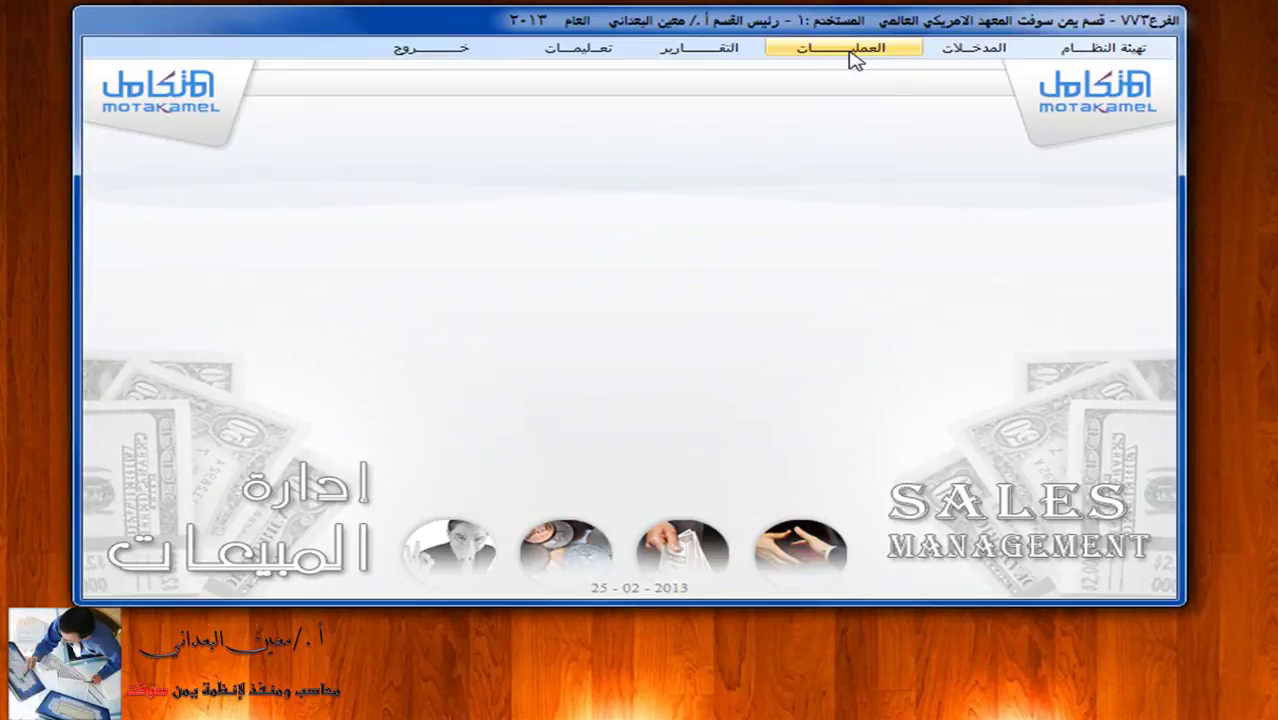
pyautogui.click(852, 50)
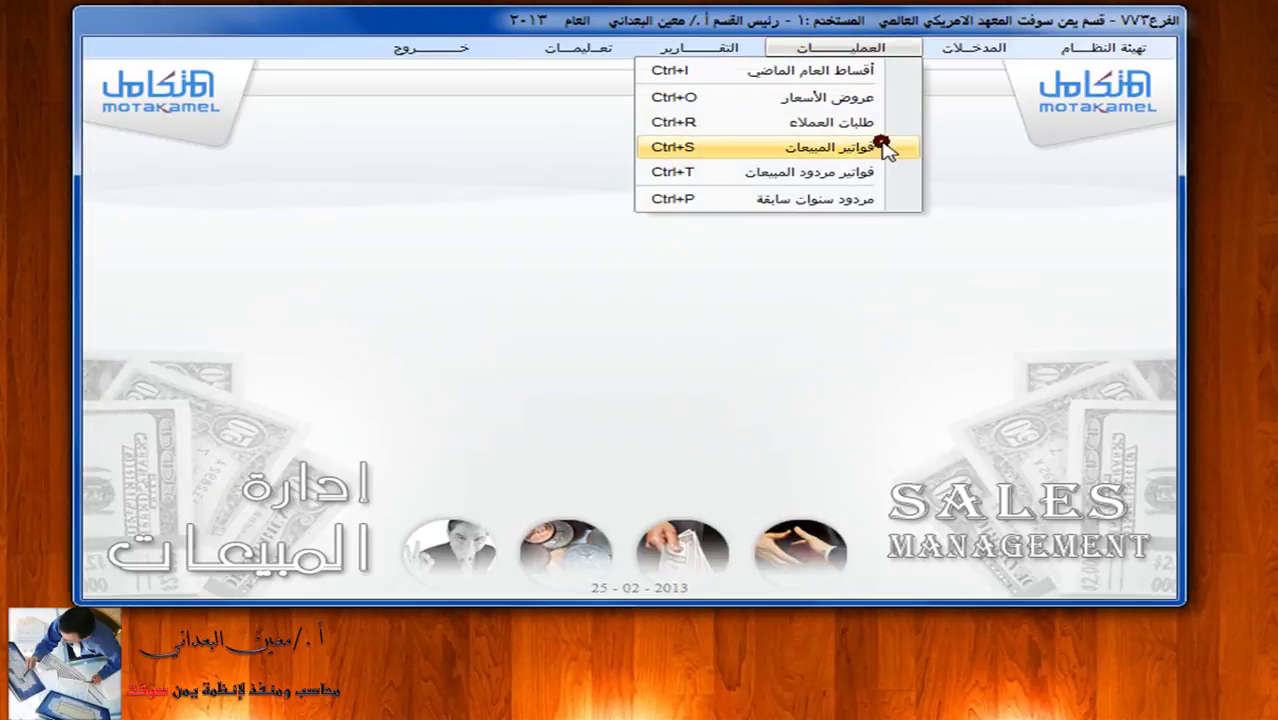
pyautogui.click(889, 150)
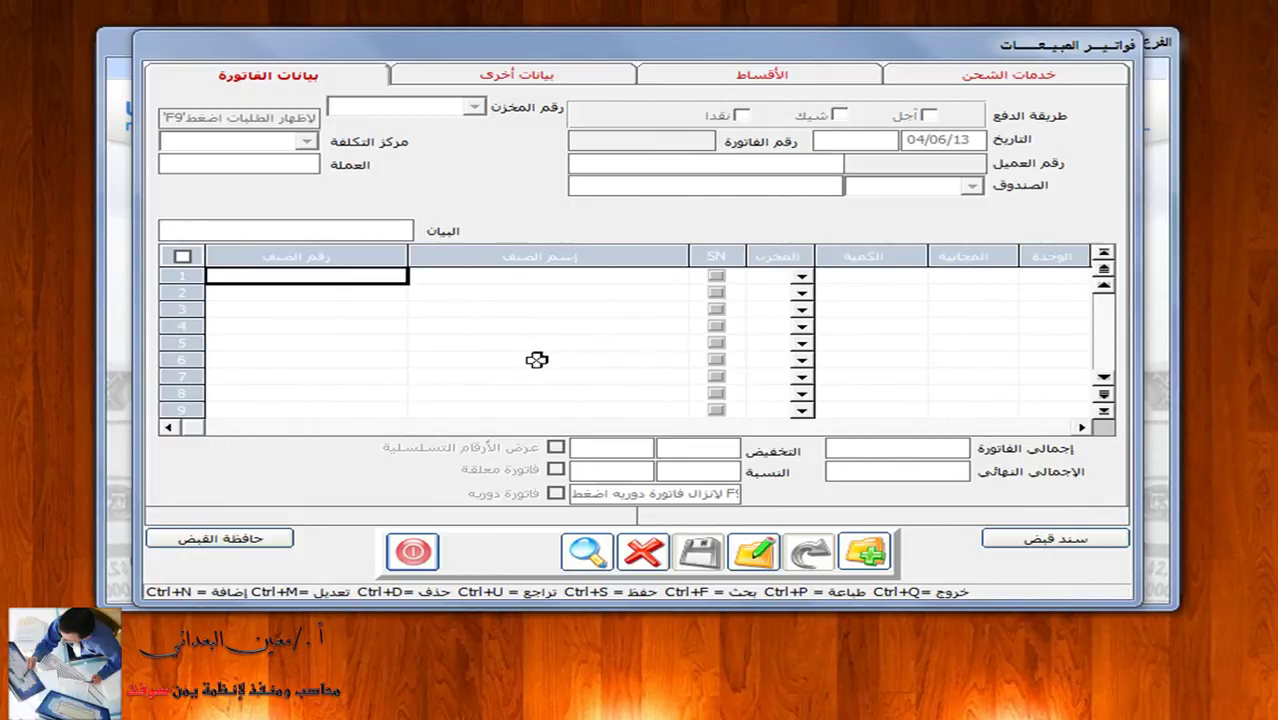
pyautogui.press('super+Tab')
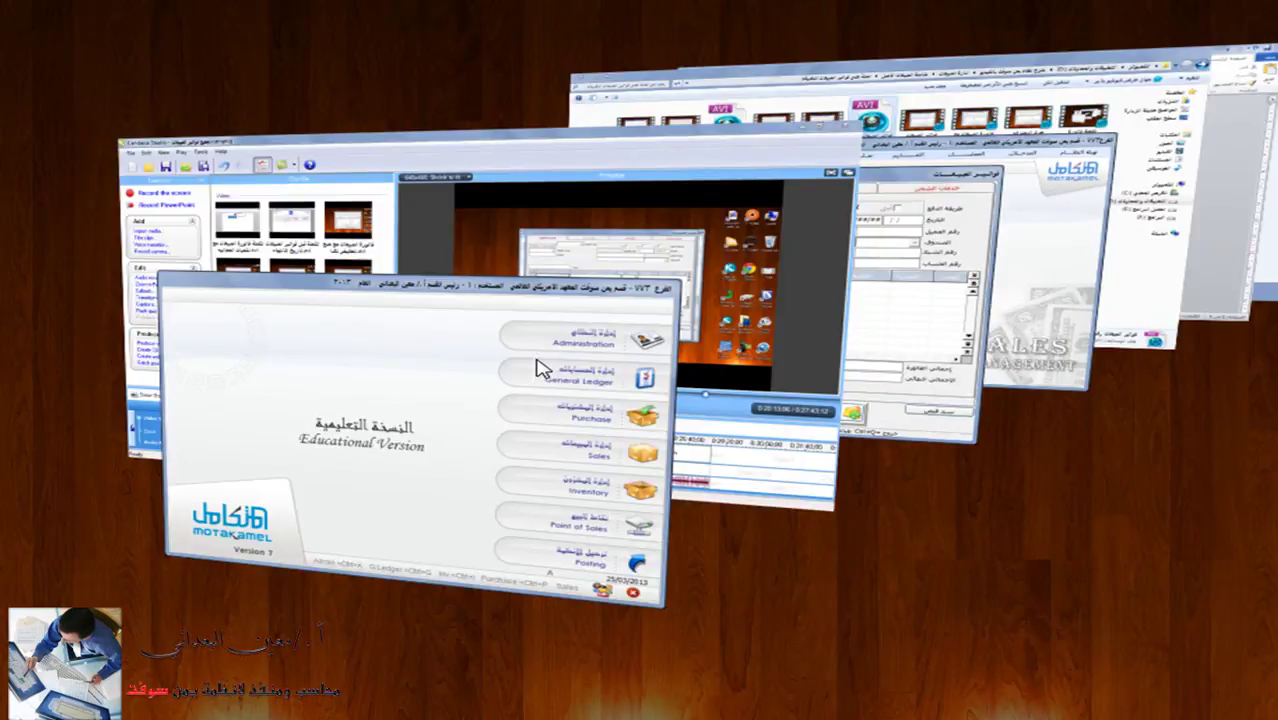
# Browse the example serial-number label photos, including the Canon camera and laptop service tag
pyautogui.press('super+Tab')
pyautogui.press('super+Tab')
pyautogui.press('super+Tab')
pyautogui.press('super+Tab')
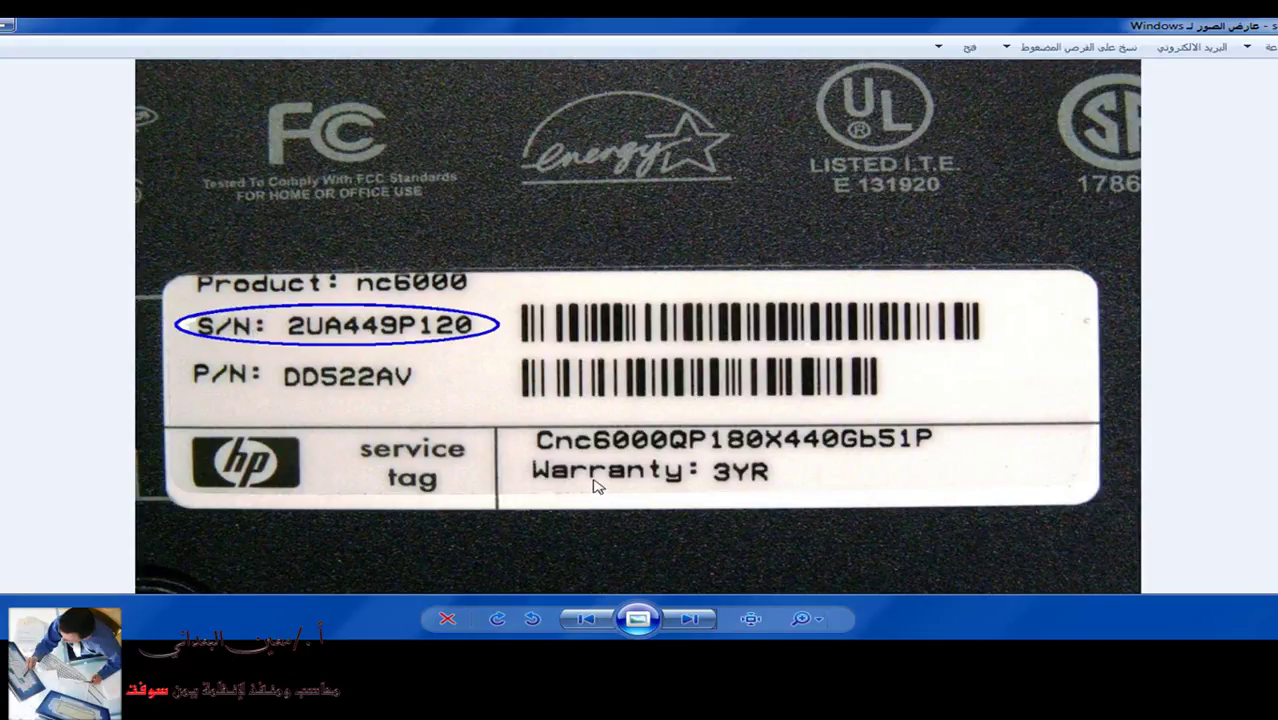
pyautogui.click(690, 619)
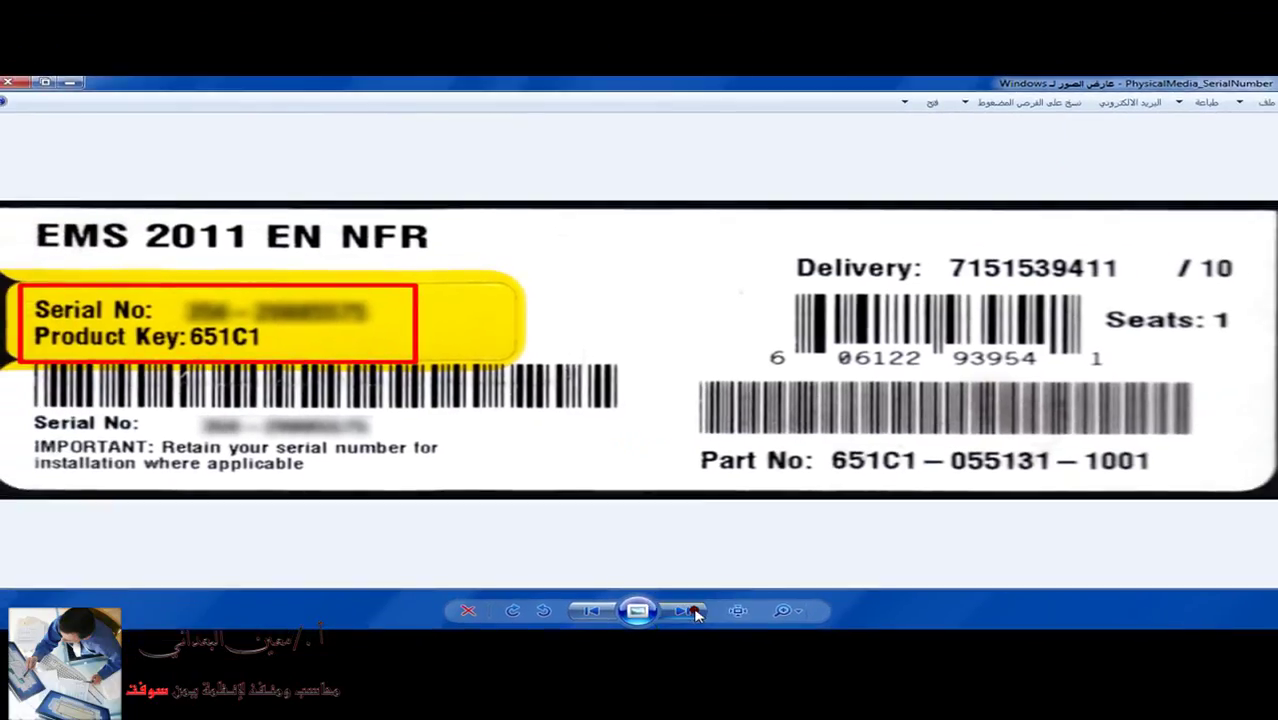
pyautogui.click(697, 614)
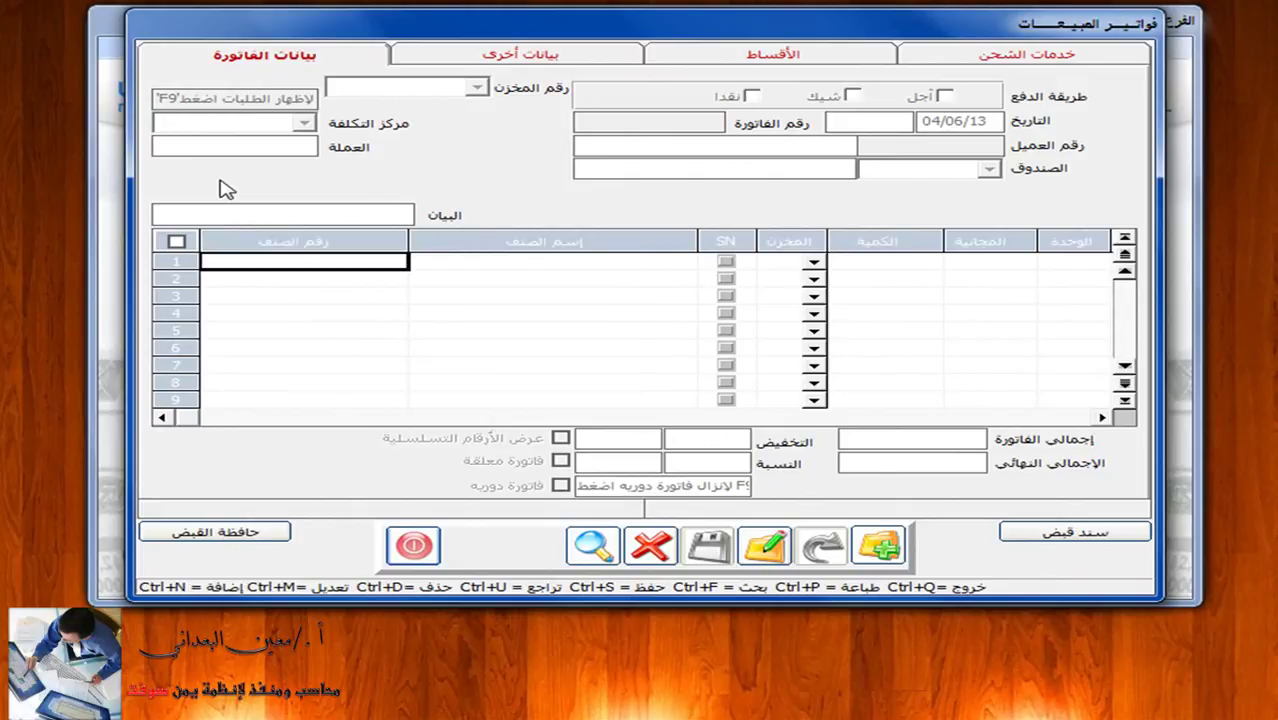
pyautogui.press('super+Tab')
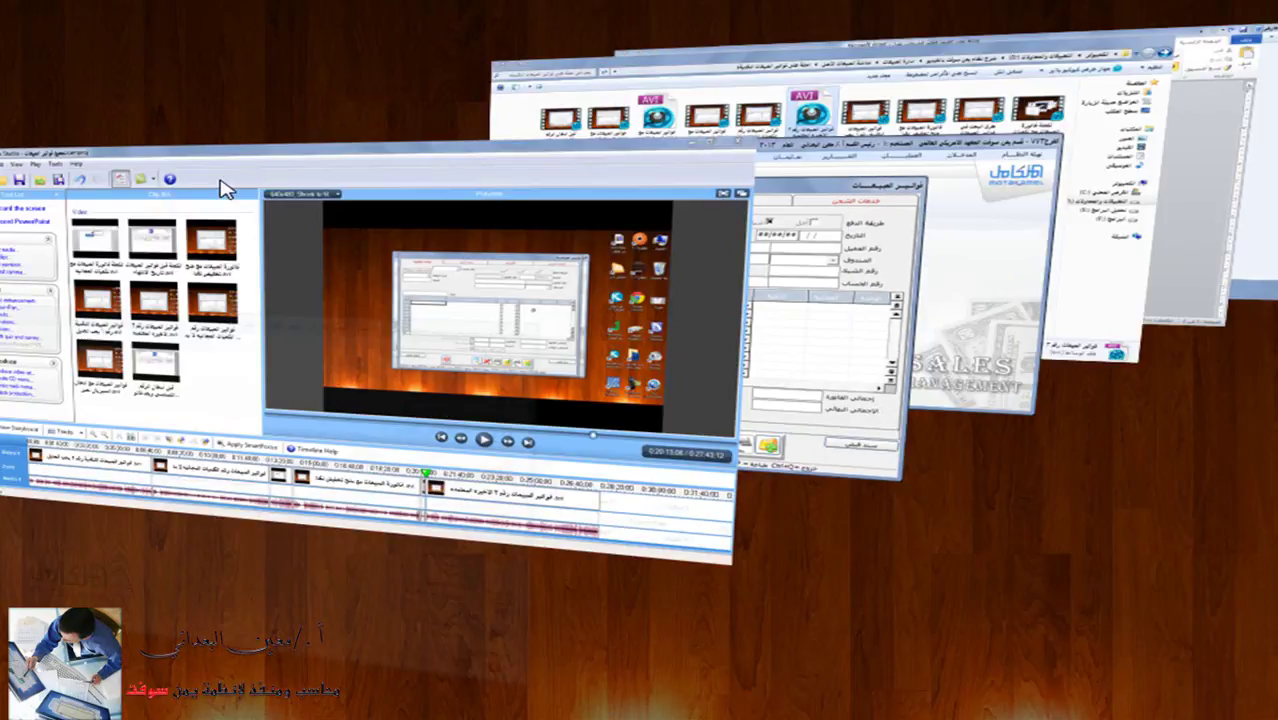
# Read the Word exercise's table of two Sony TVs with serial numbers sold for cash
pyautogui.press('super+Tab')
pyautogui.press('super+Tab')
pyautogui.press('super+Tab')
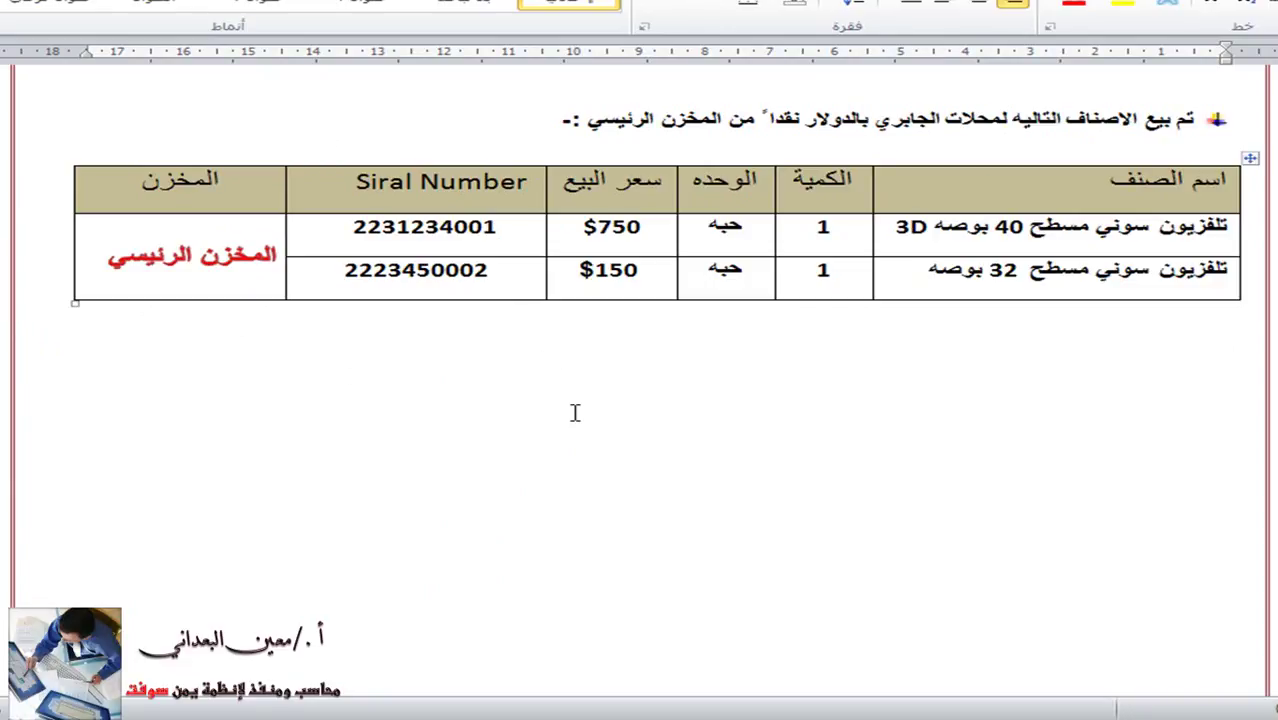
pyautogui.press('super+Tab')
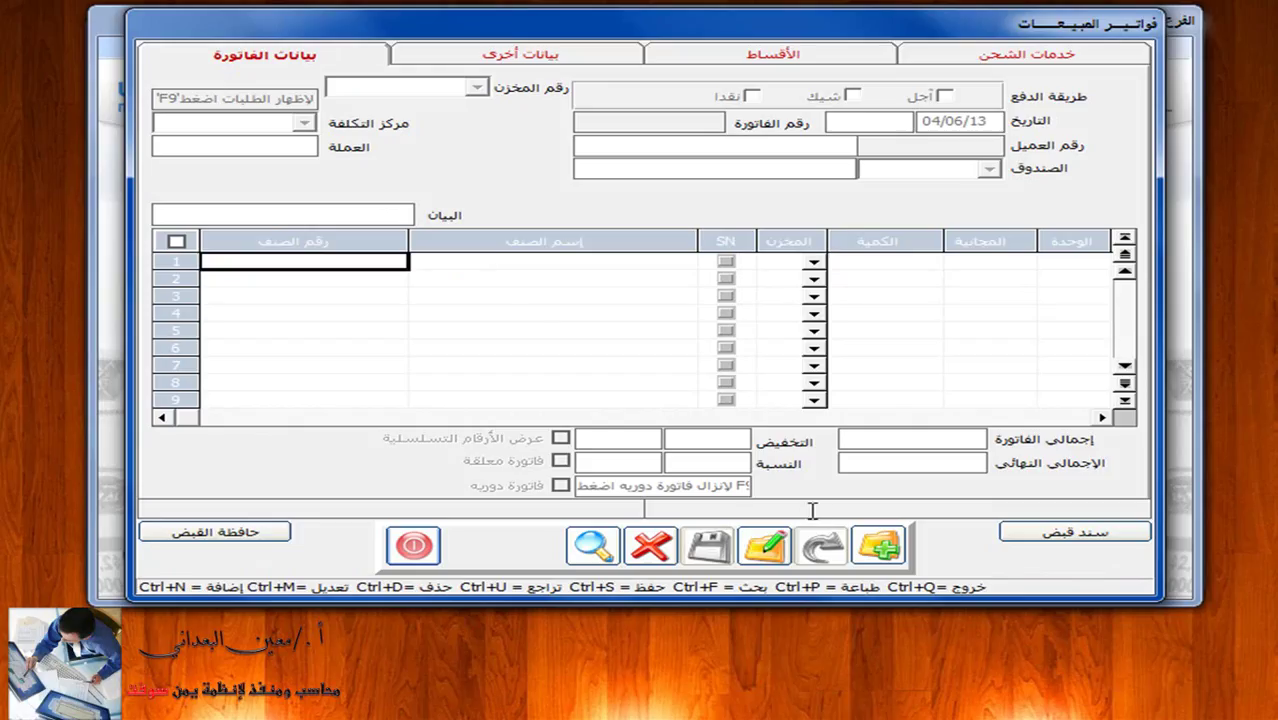
# Start a new sales invoice paid نقدا from warehouse 1, the main warehouse
pyautogui.click(879, 545)
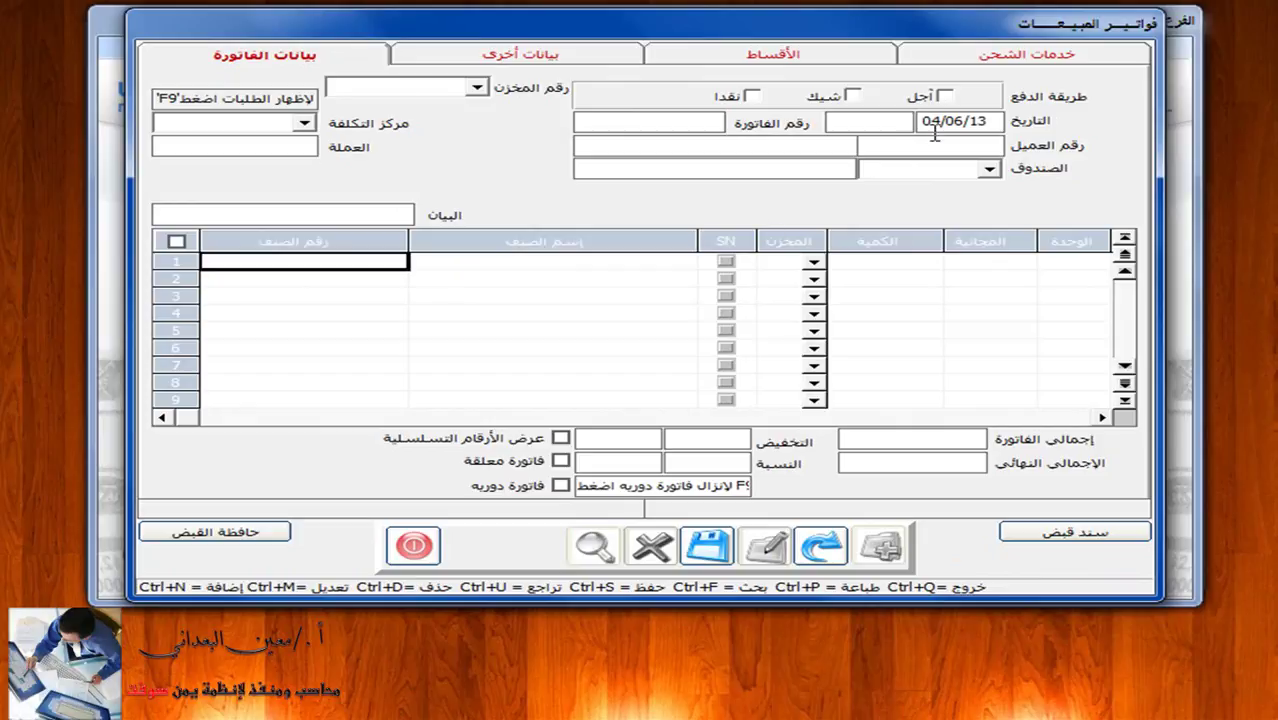
pyautogui.click(752, 97)
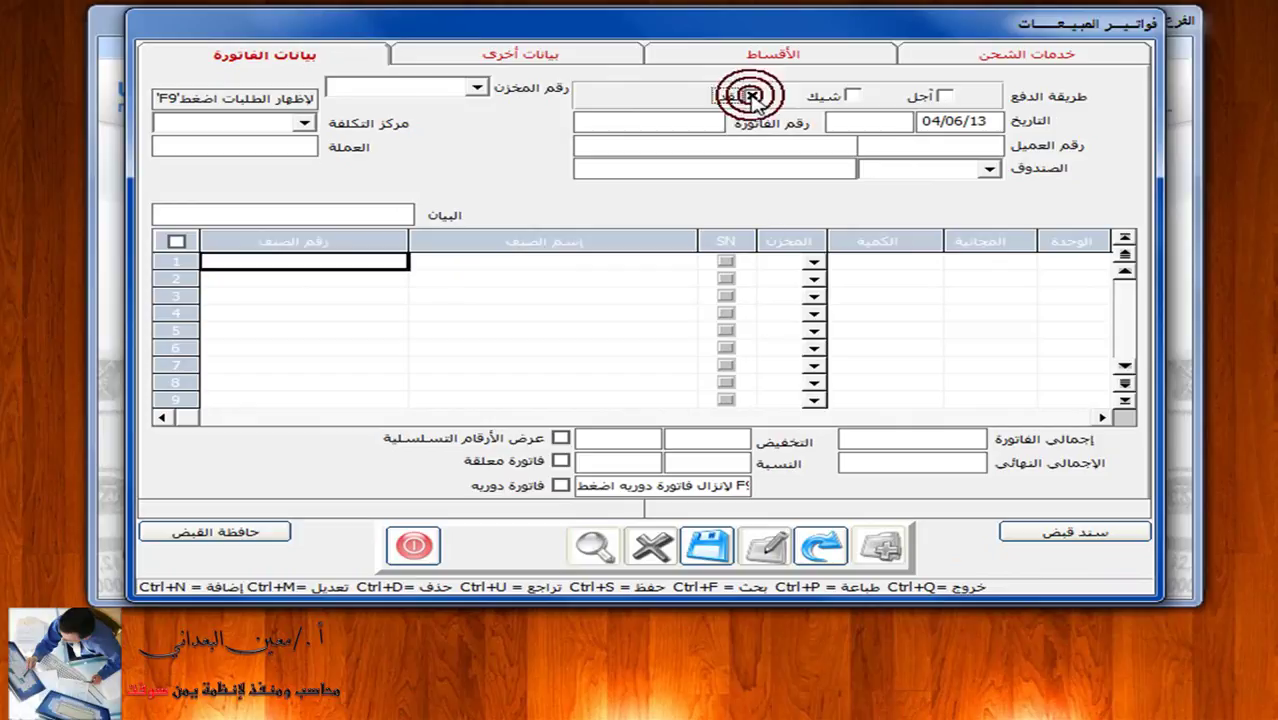
pyautogui.click(478, 88)
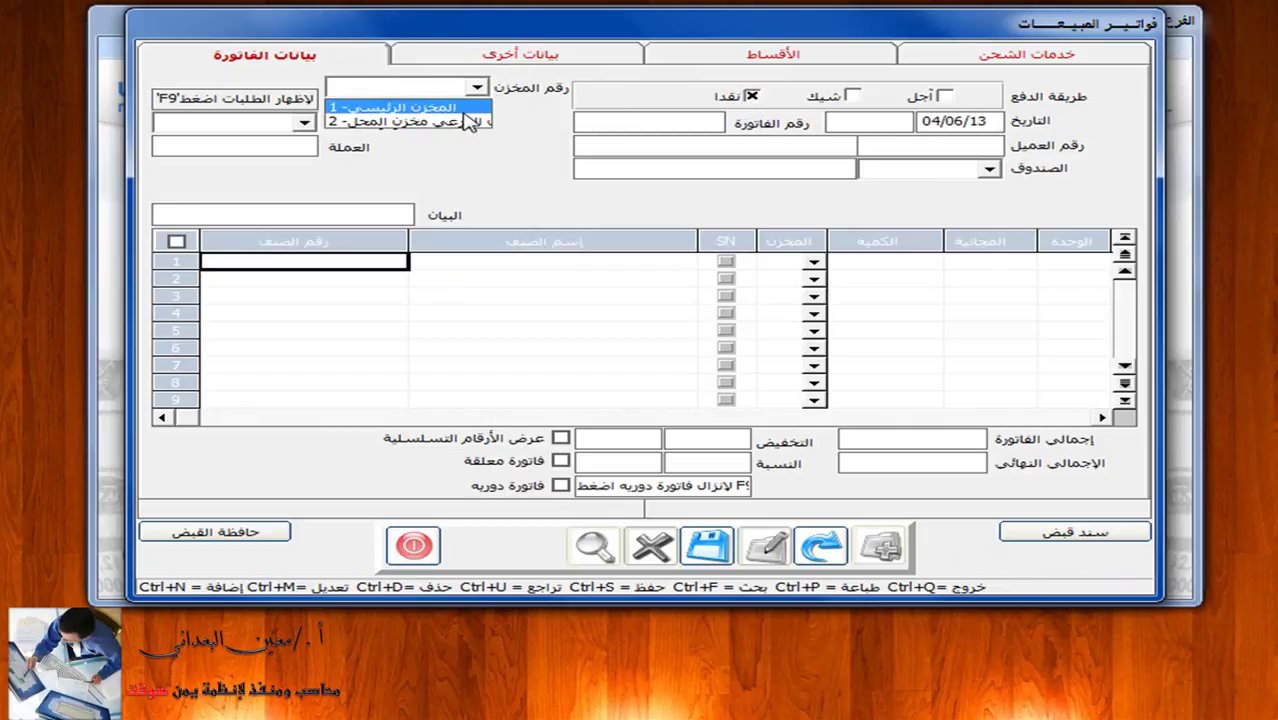
pyautogui.click(464, 109)
# Enter the customer, choose dollar cash box 2, and fill in the cash-sales statement
pyautogui.click(750, 146)
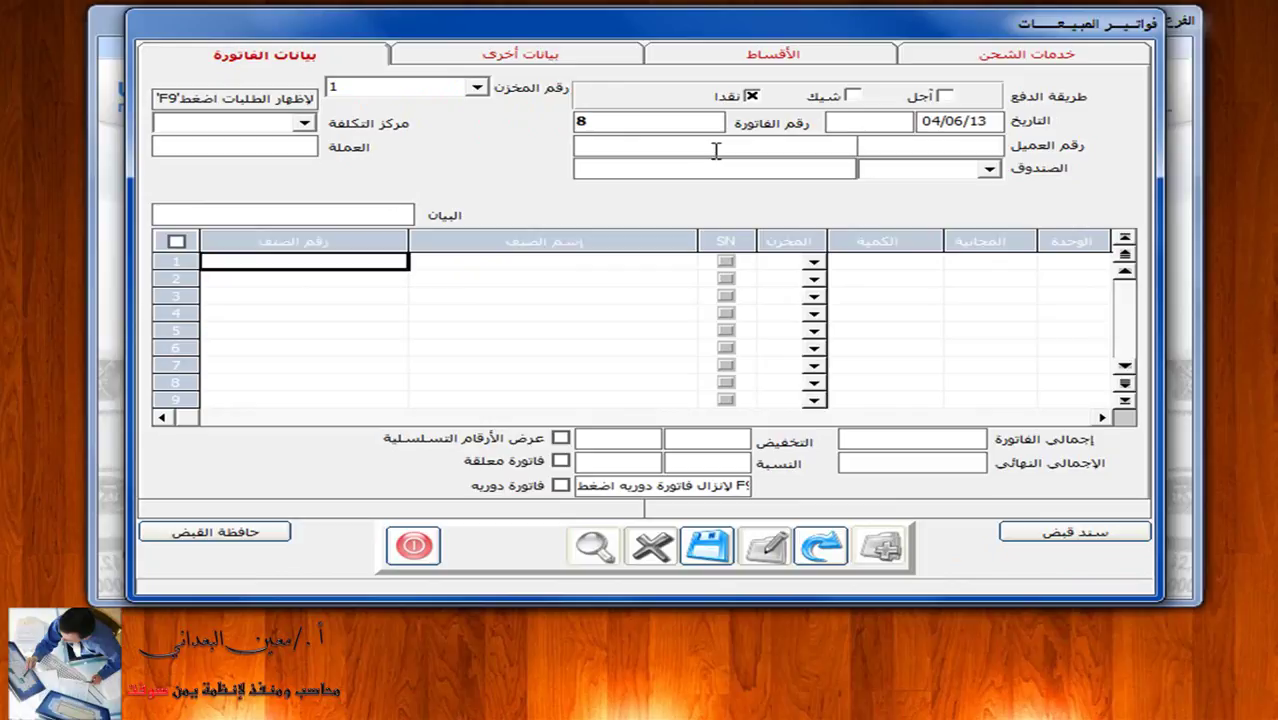
pyautogui.write('محلات الجابري التجاريه')
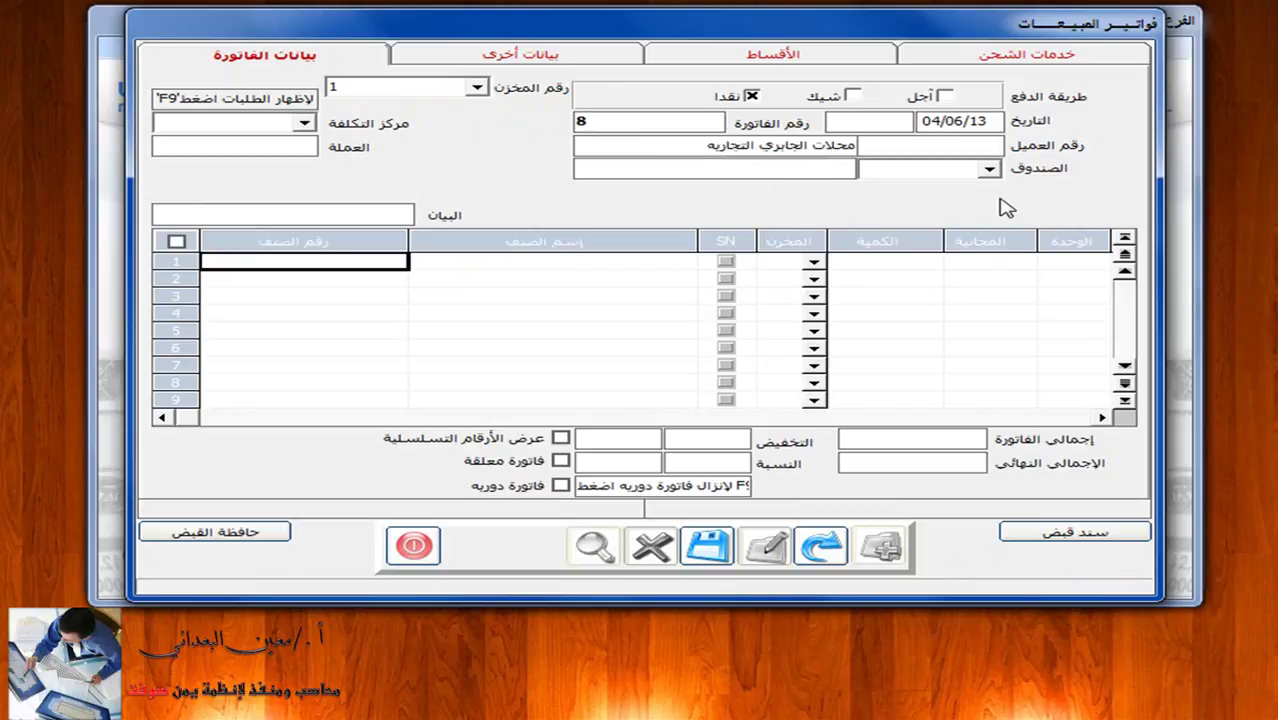
pyautogui.click(989, 170)
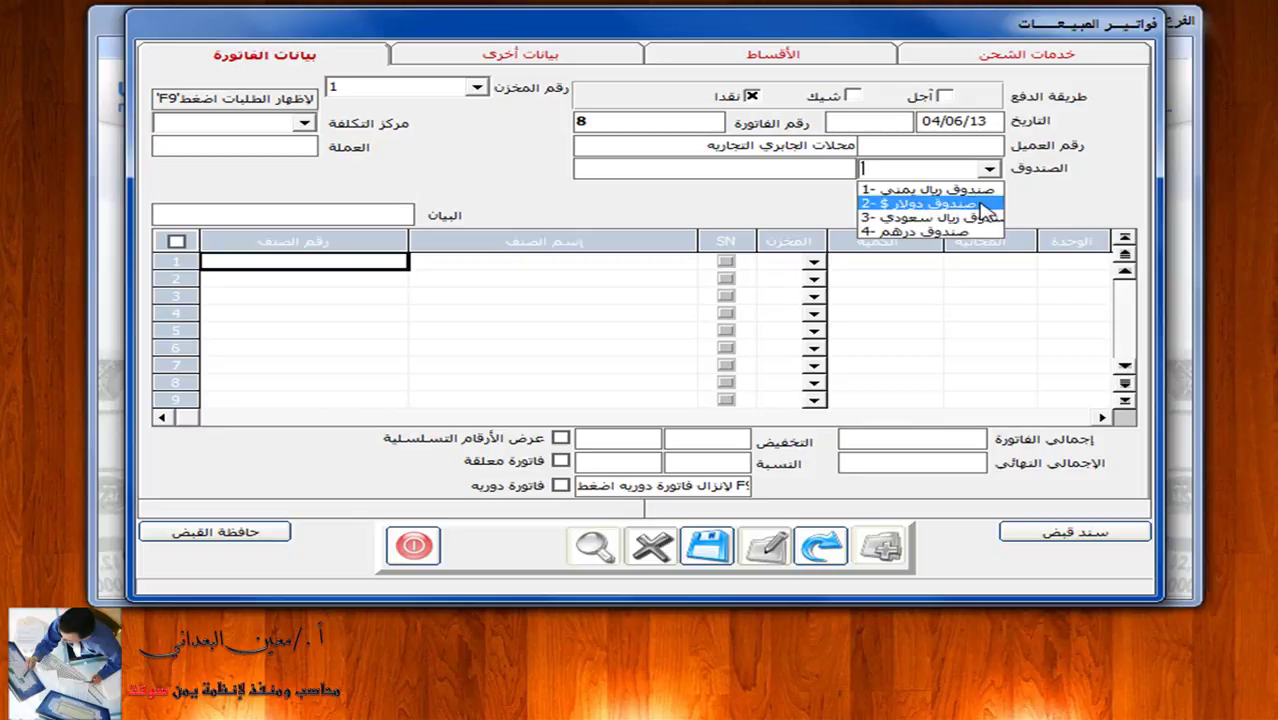
pyautogui.click(965, 203)
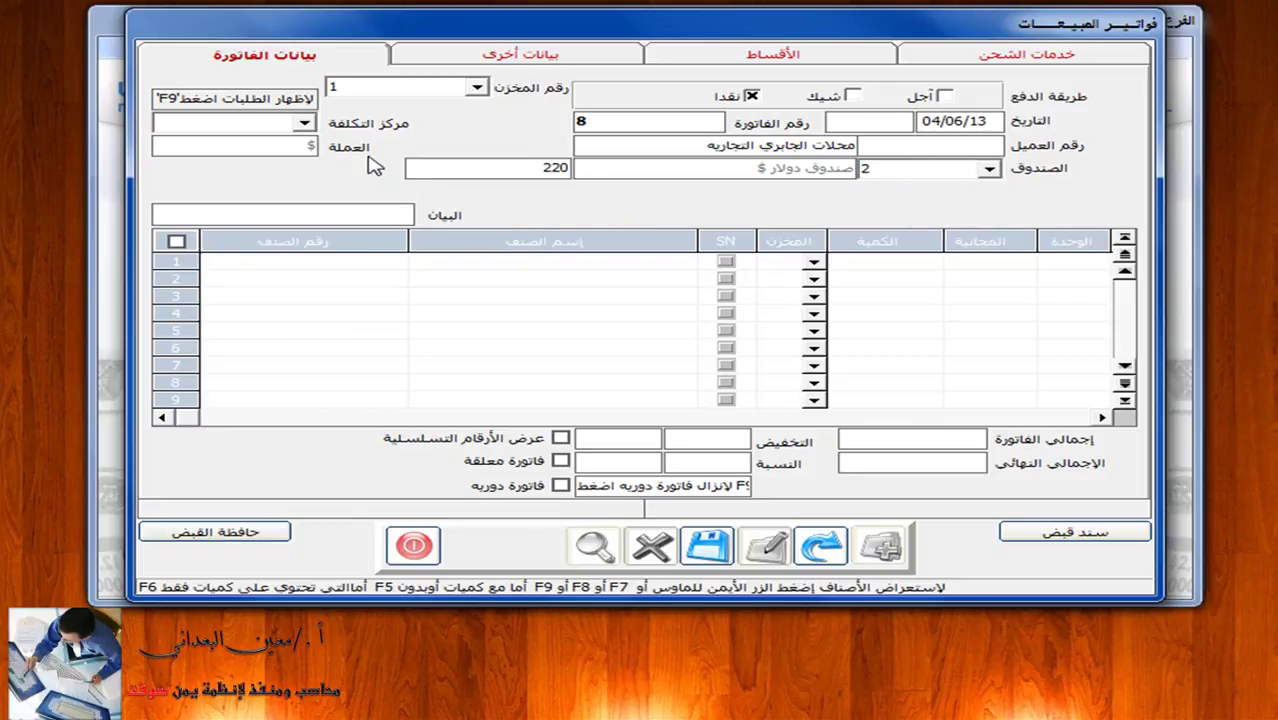
pyautogui.click(400, 216)
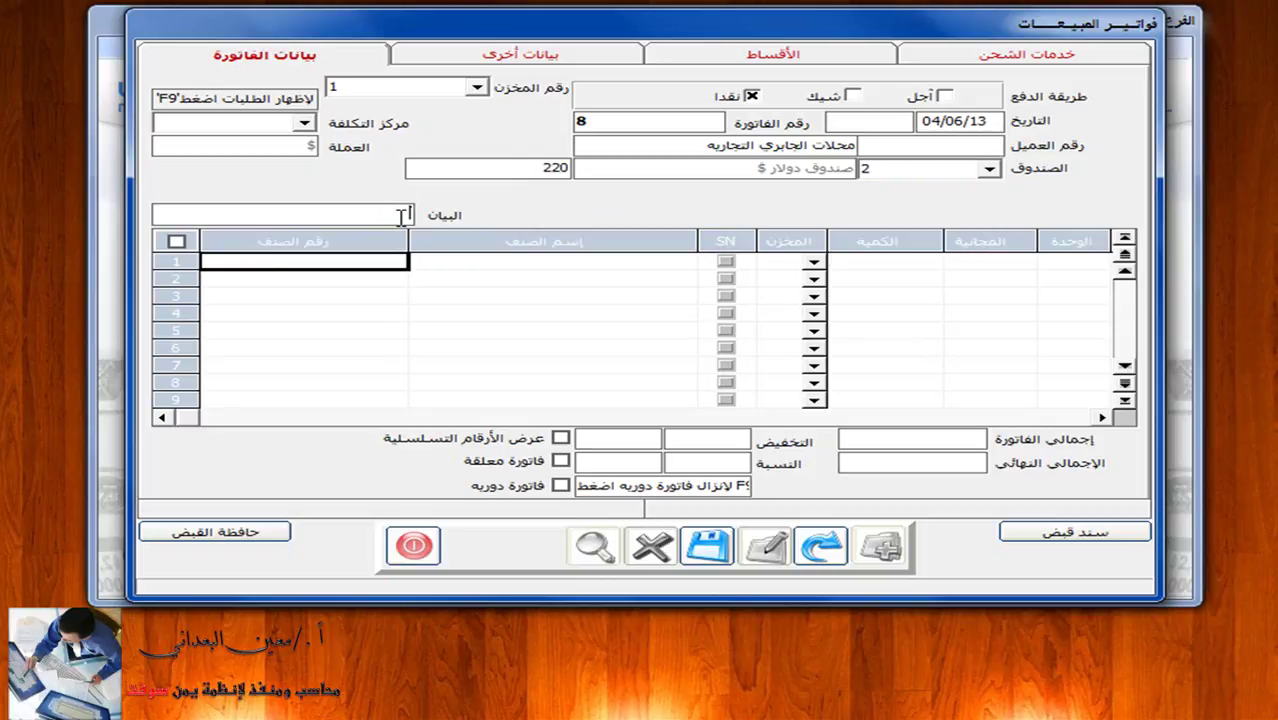
pyautogui.write('مبيعات نقدية لمحلات الجابري التجاريه')
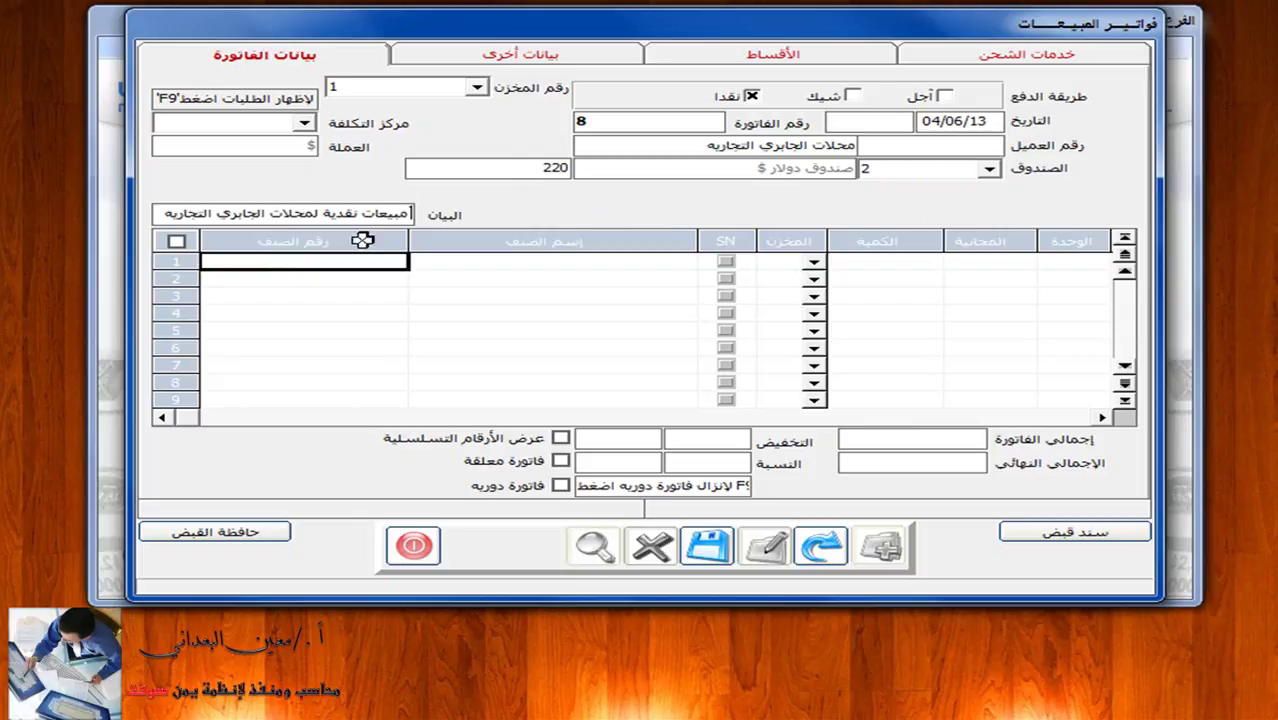
pyautogui.click(349, 258)
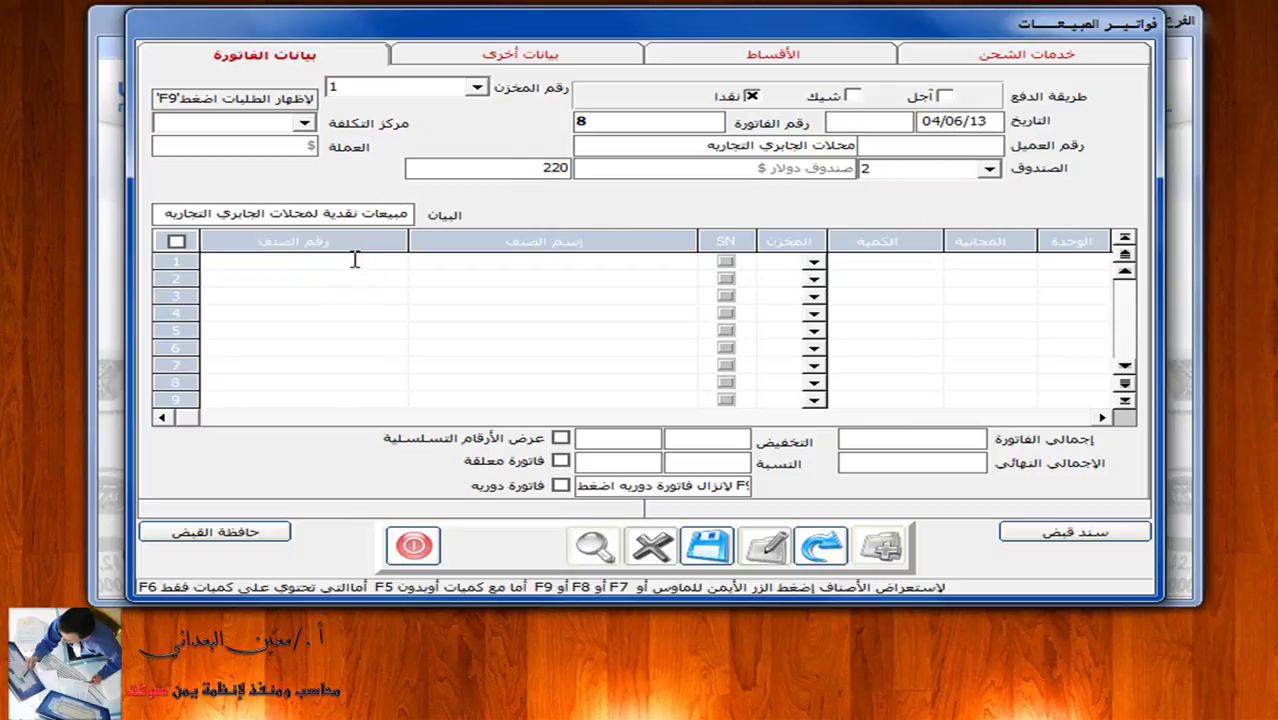
pyautogui.click(459, 258)
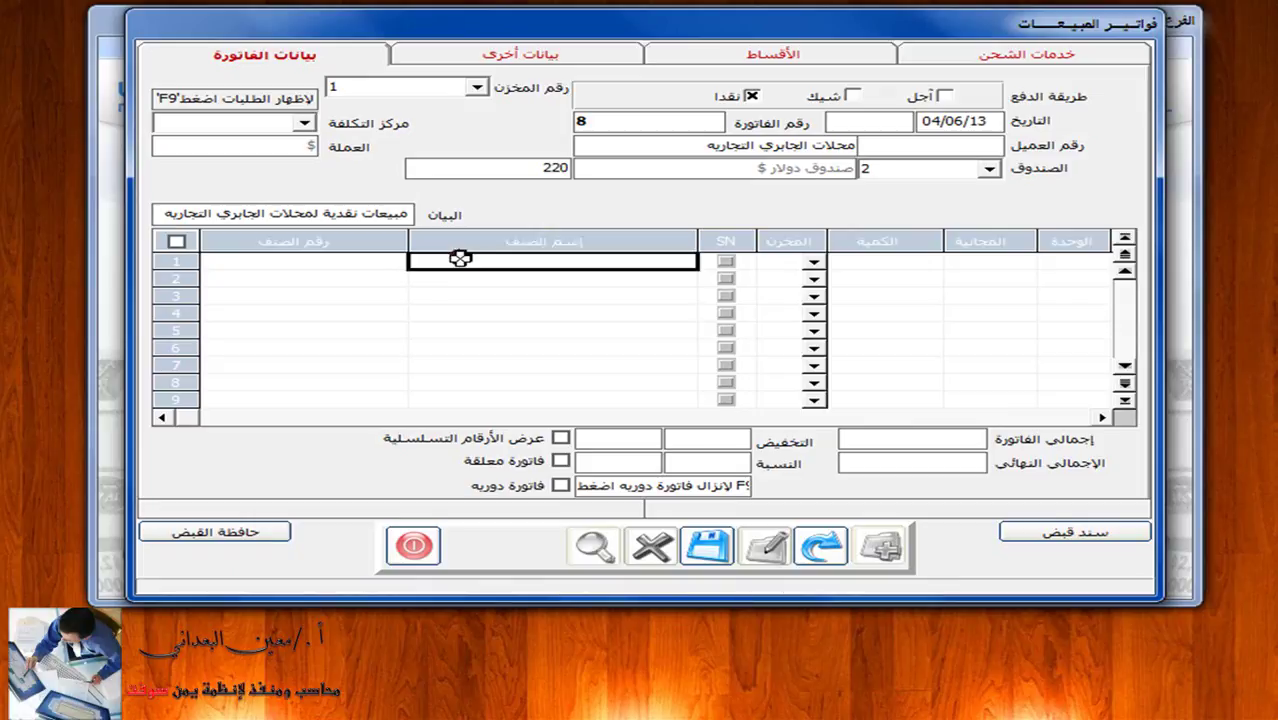
# Look up items matching سونى and pick the 40-inch 3D Sony TV, item 006-001
pyautogui.write('*')
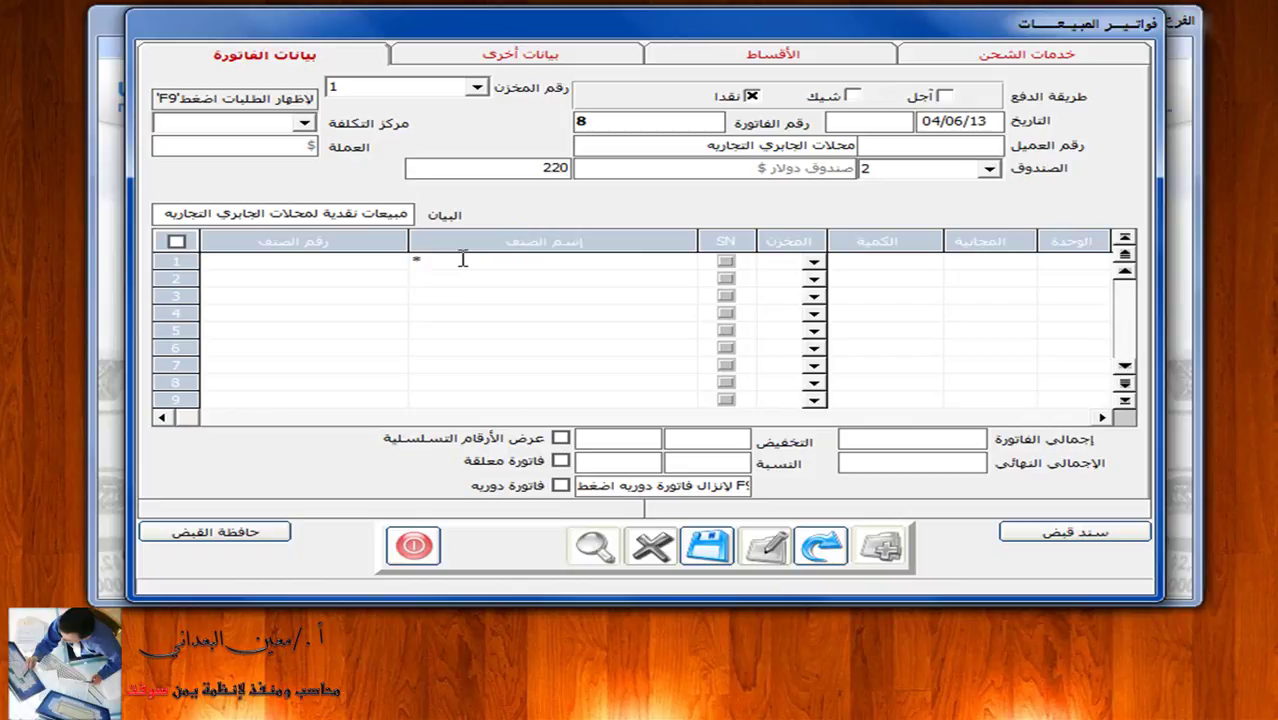
pyautogui.write('سونى')
pyautogui.press('Return')
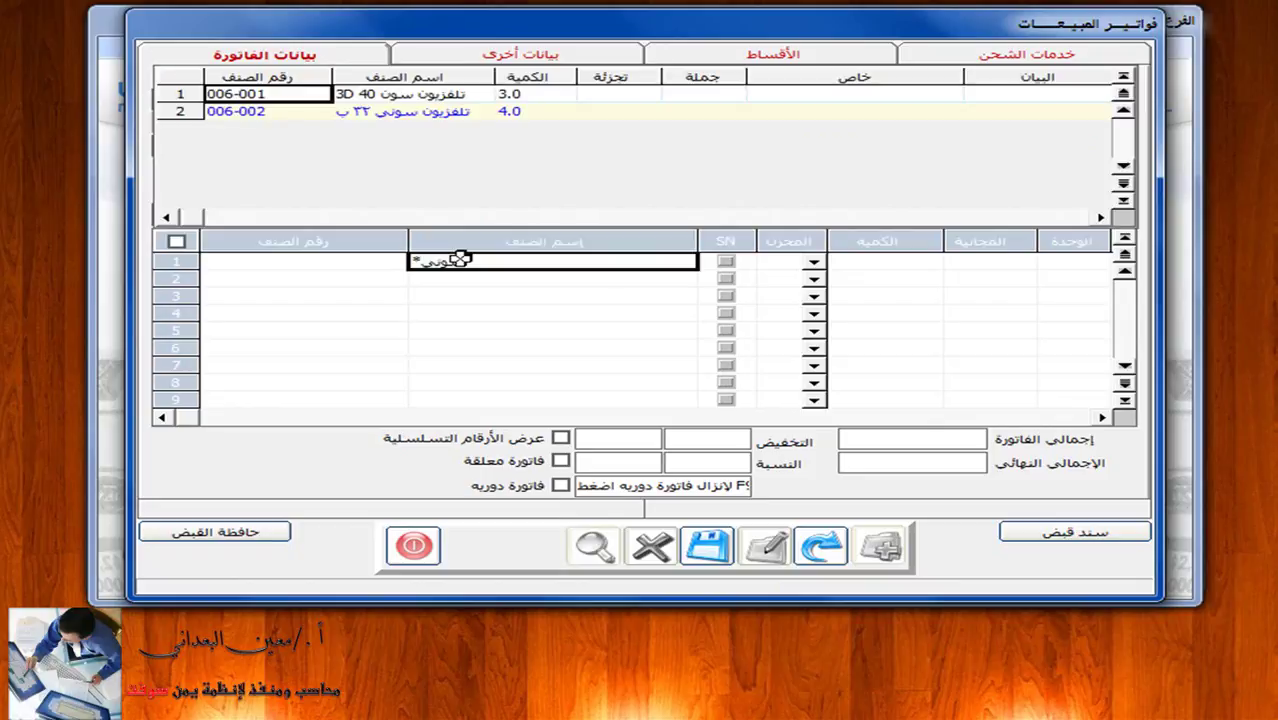
pyautogui.doubleClick(463, 94)
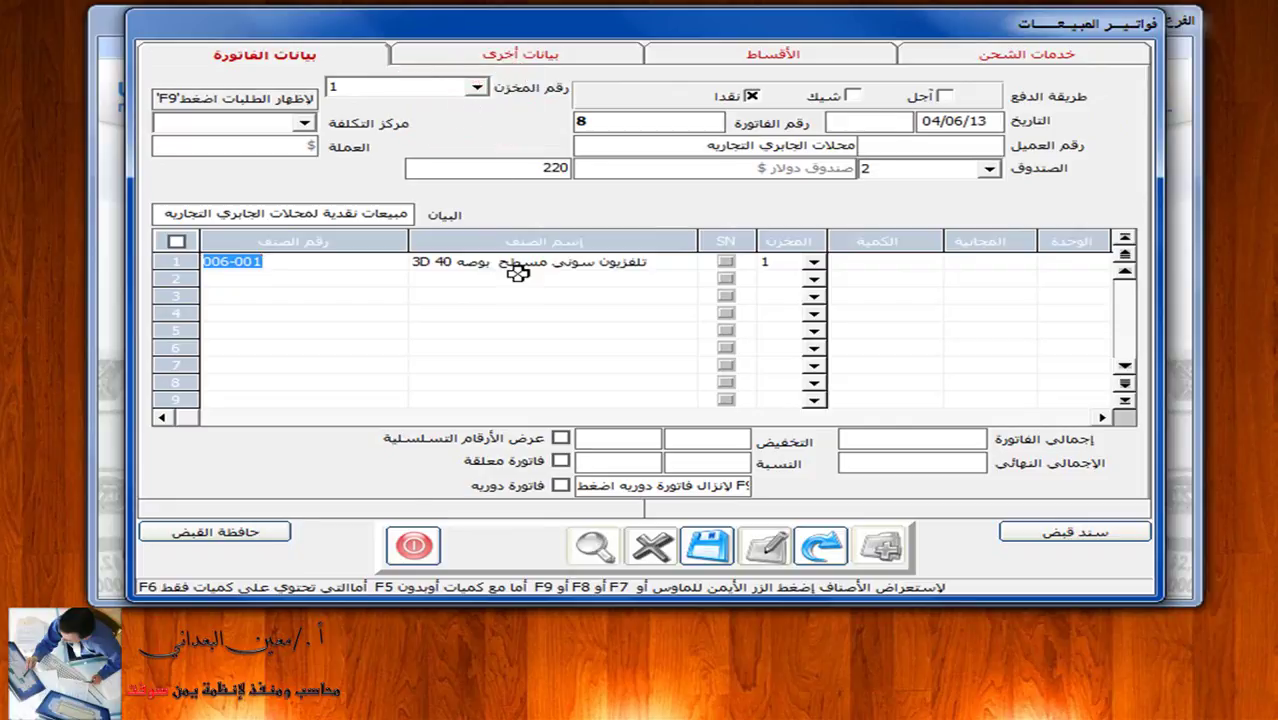
pyautogui.press('Return')
pyautogui.press('Return')
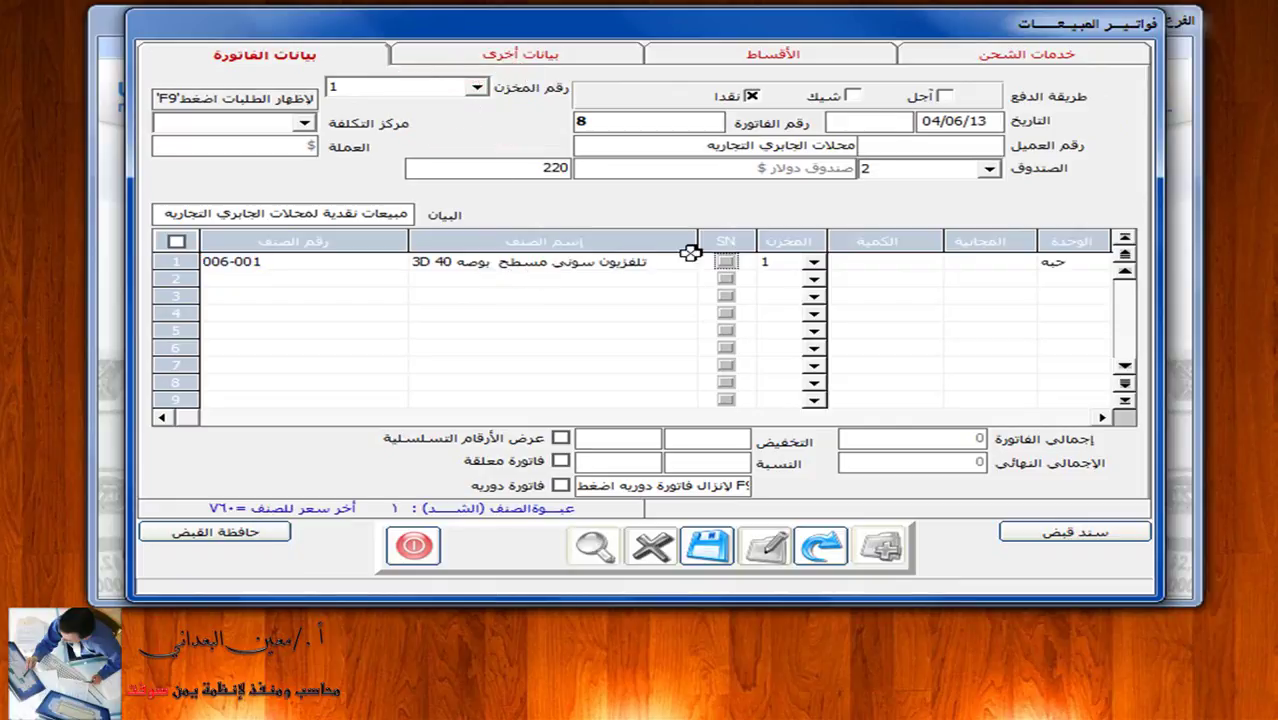
pyautogui.click(726, 262)
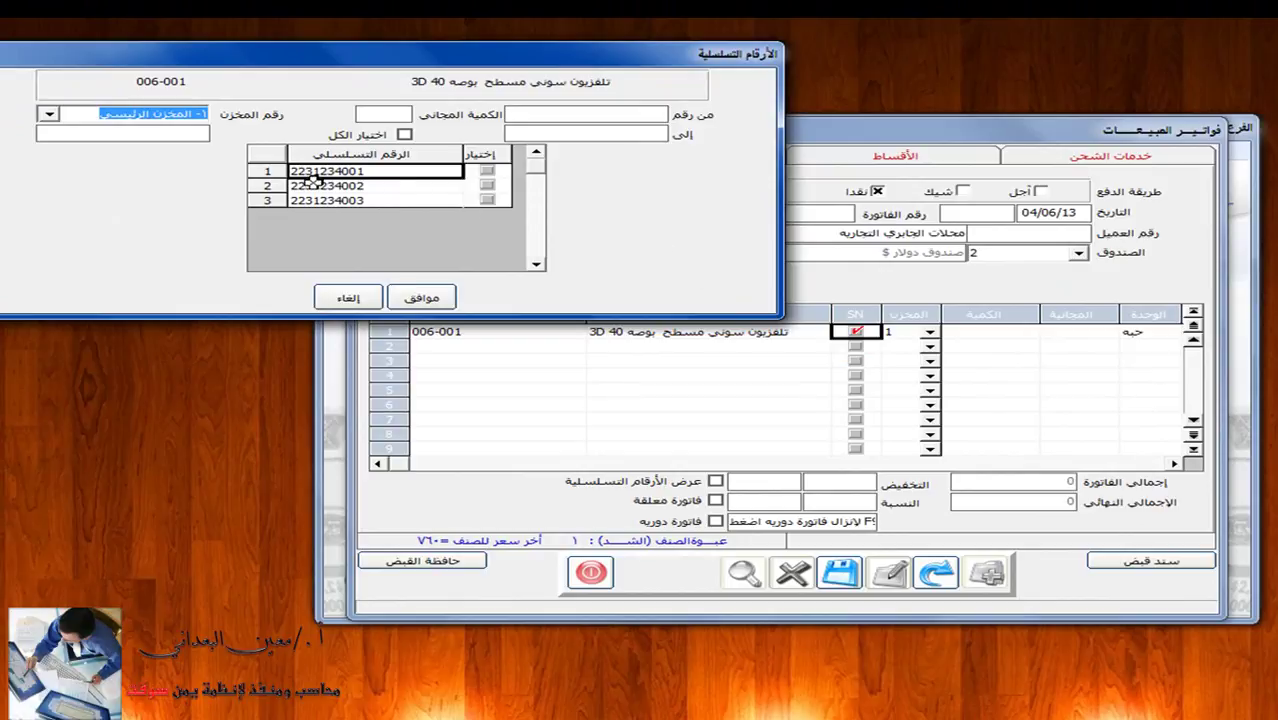
pyautogui.click(486, 174)
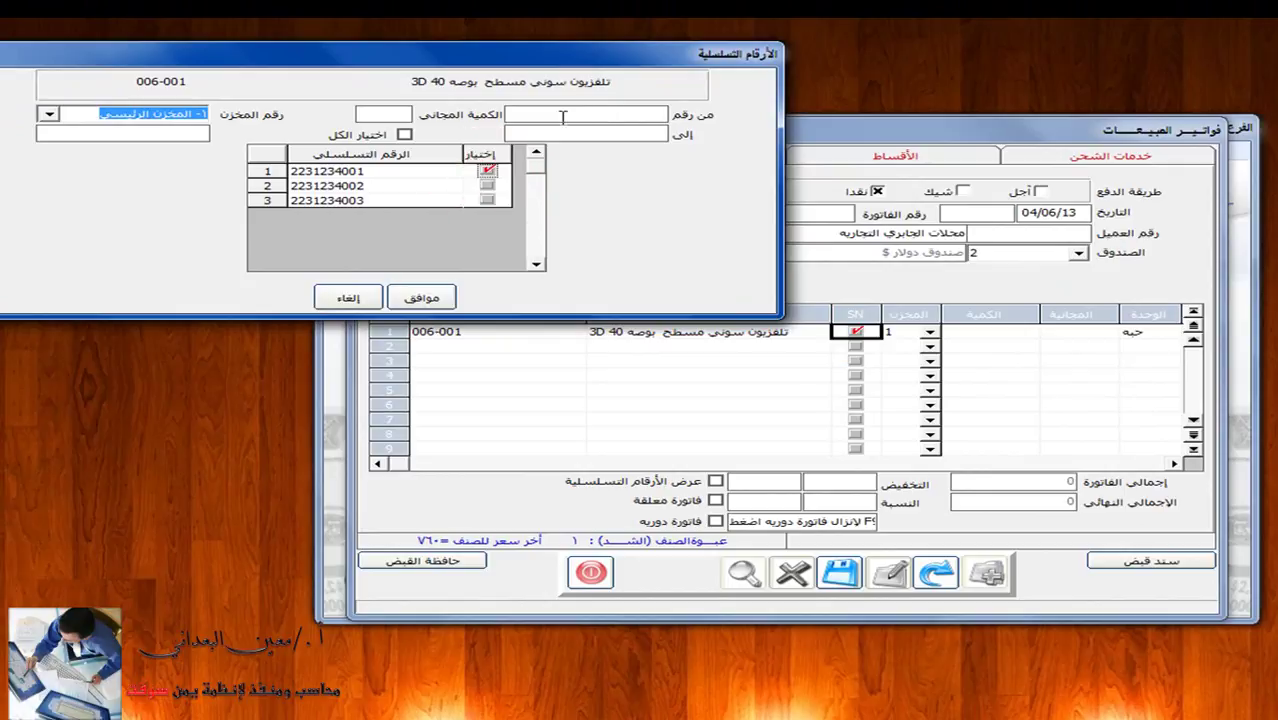
pyautogui.click(421, 297)
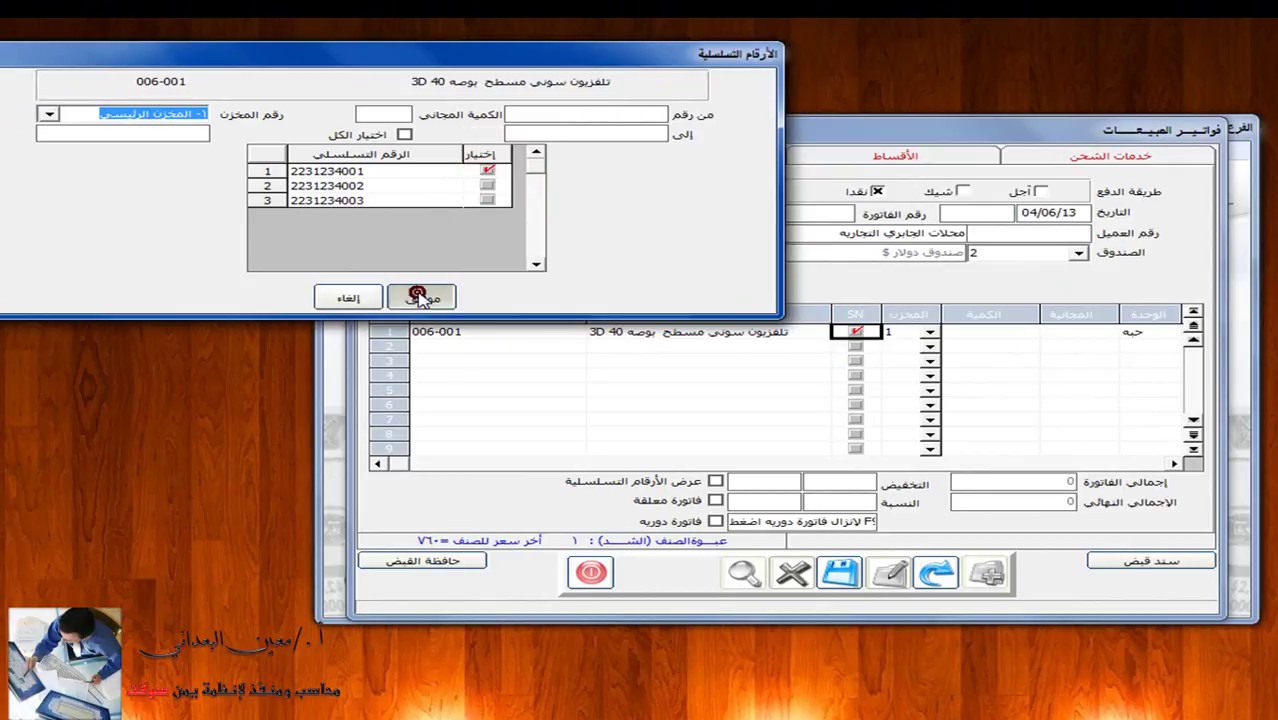
pyautogui.press('Return')
pyautogui.press('Return')
pyautogui.press('Return')
pyautogui.press('Return')
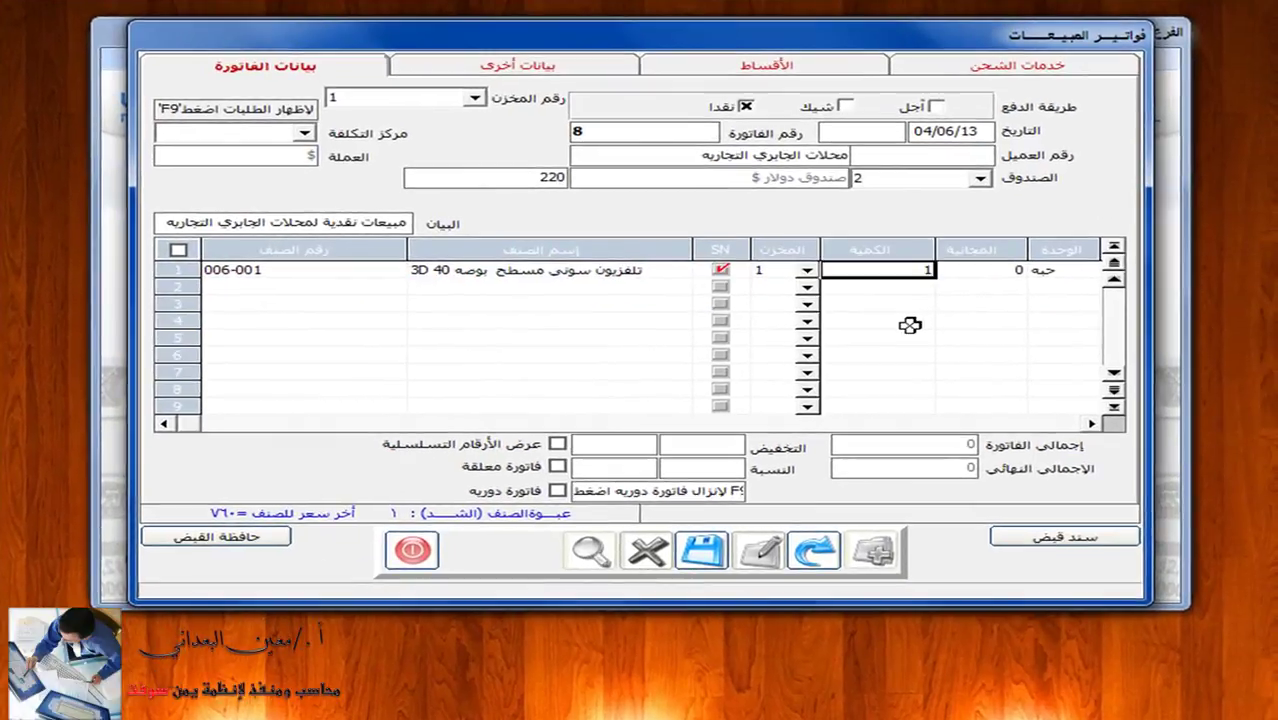
pyautogui.press('Return')
pyautogui.press('Return')
pyautogui.press('Return')
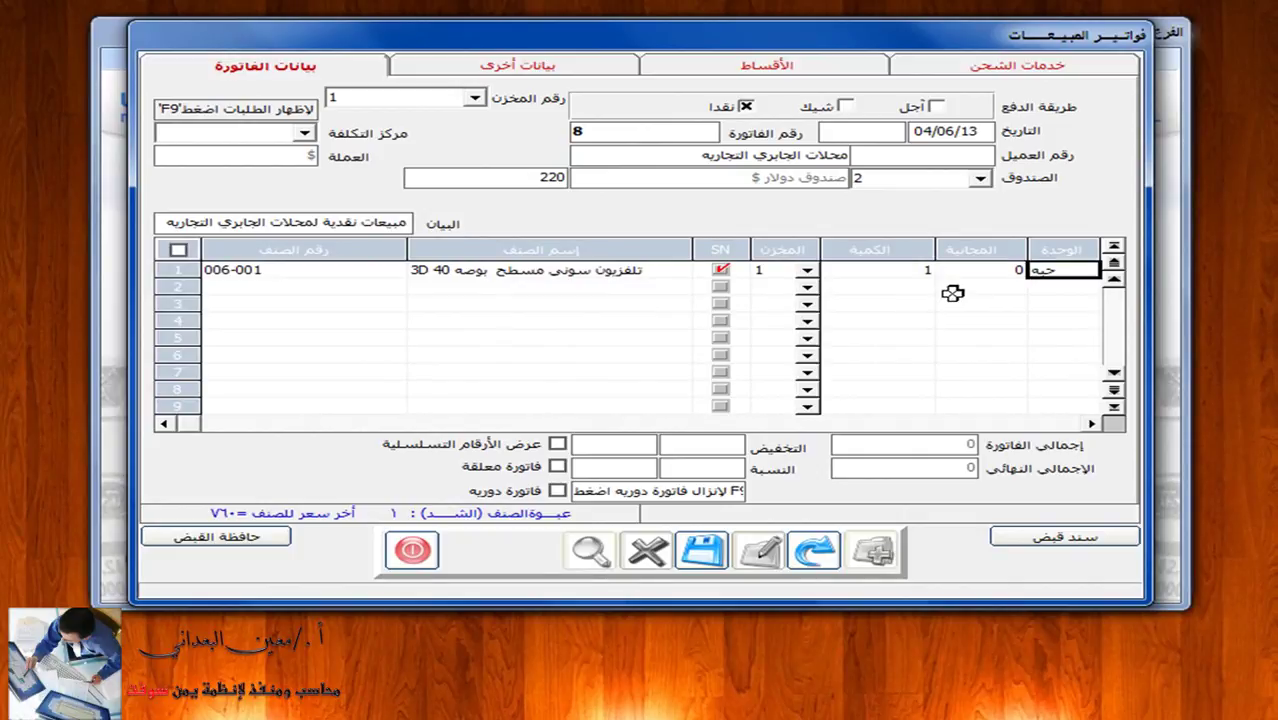
pyautogui.write('75')
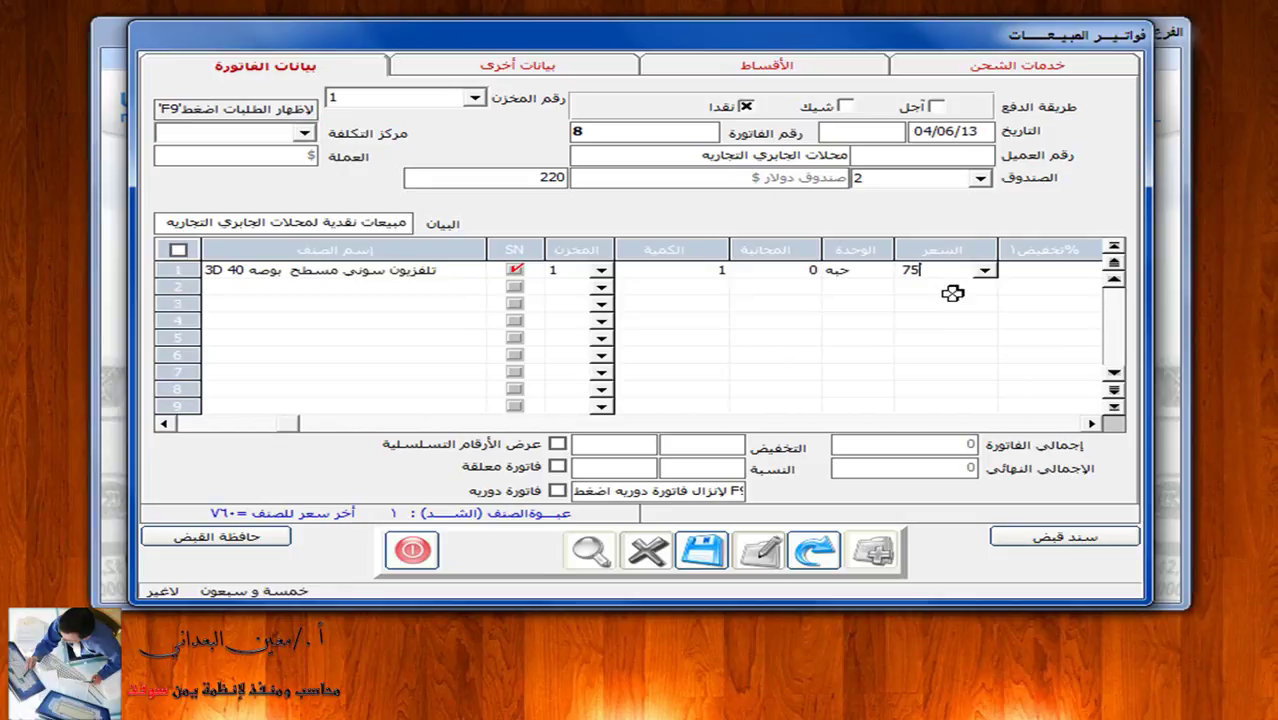
pyautogui.write('0')
pyautogui.press('Return')
pyautogui.press('Return')
pyautogui.press('Return')
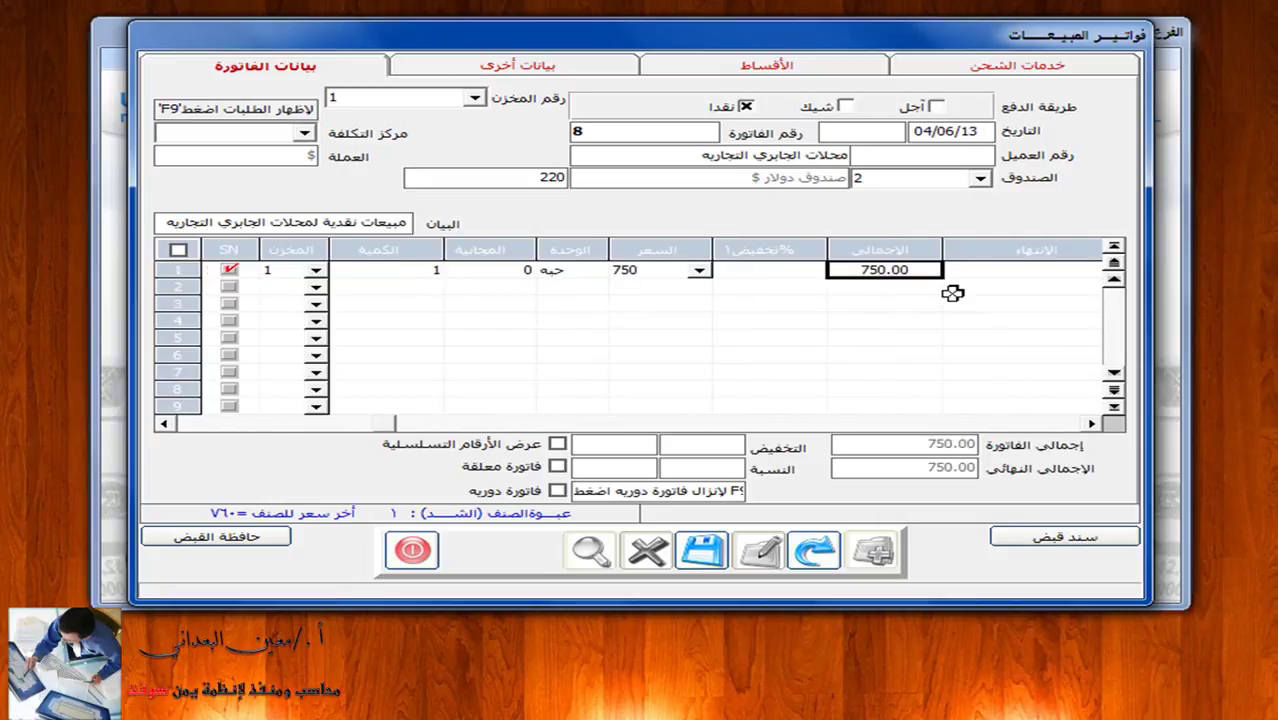
pyautogui.press('Return')
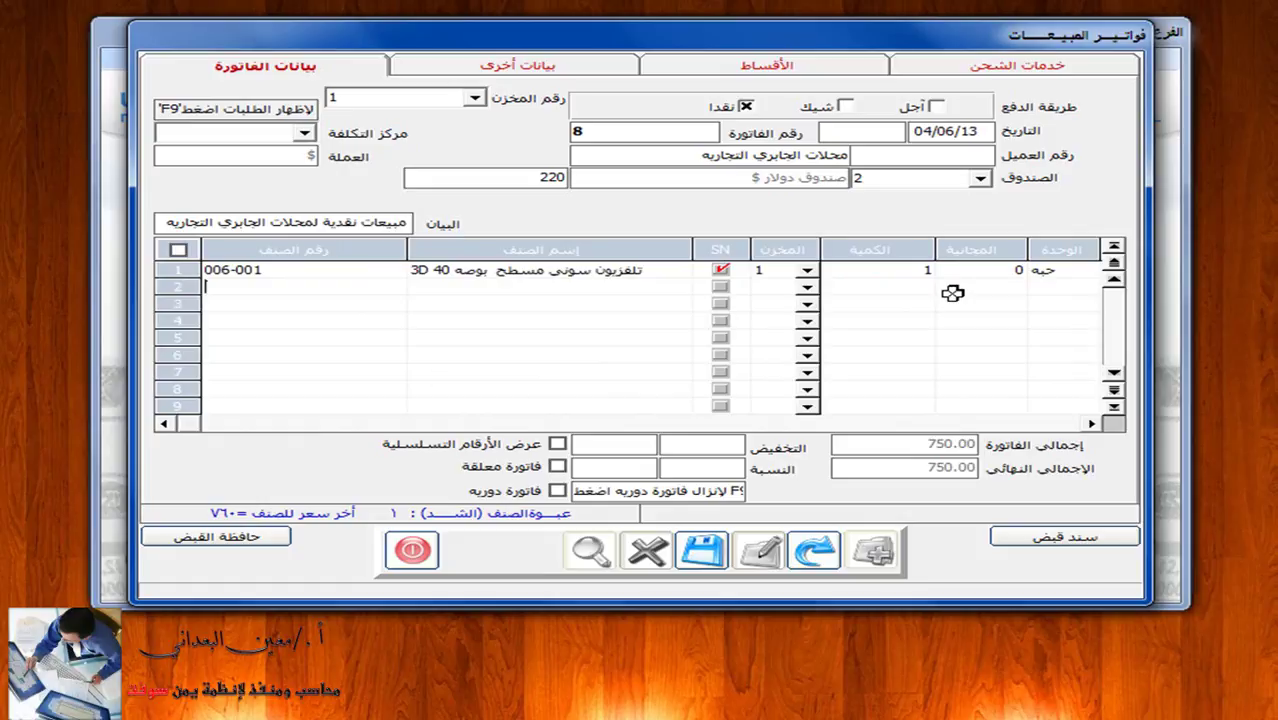
pyautogui.write('0')
pyautogui.press('Return')
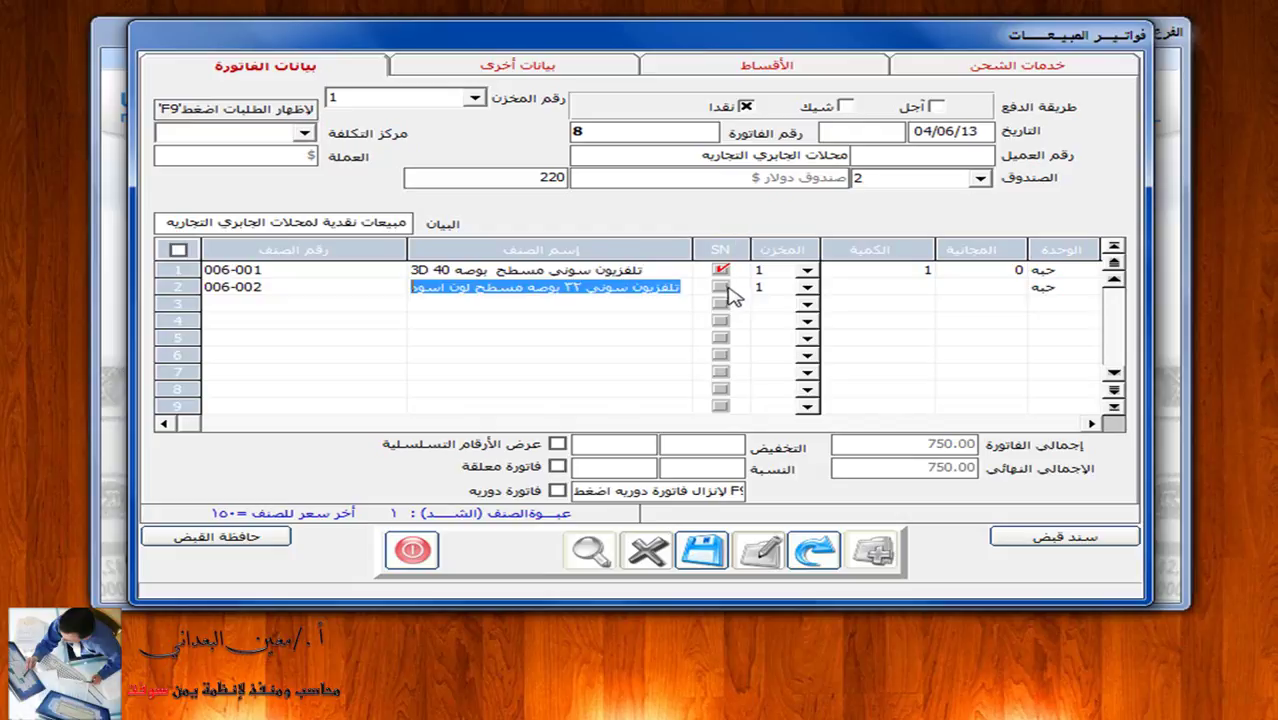
pyautogui.click(722, 289)
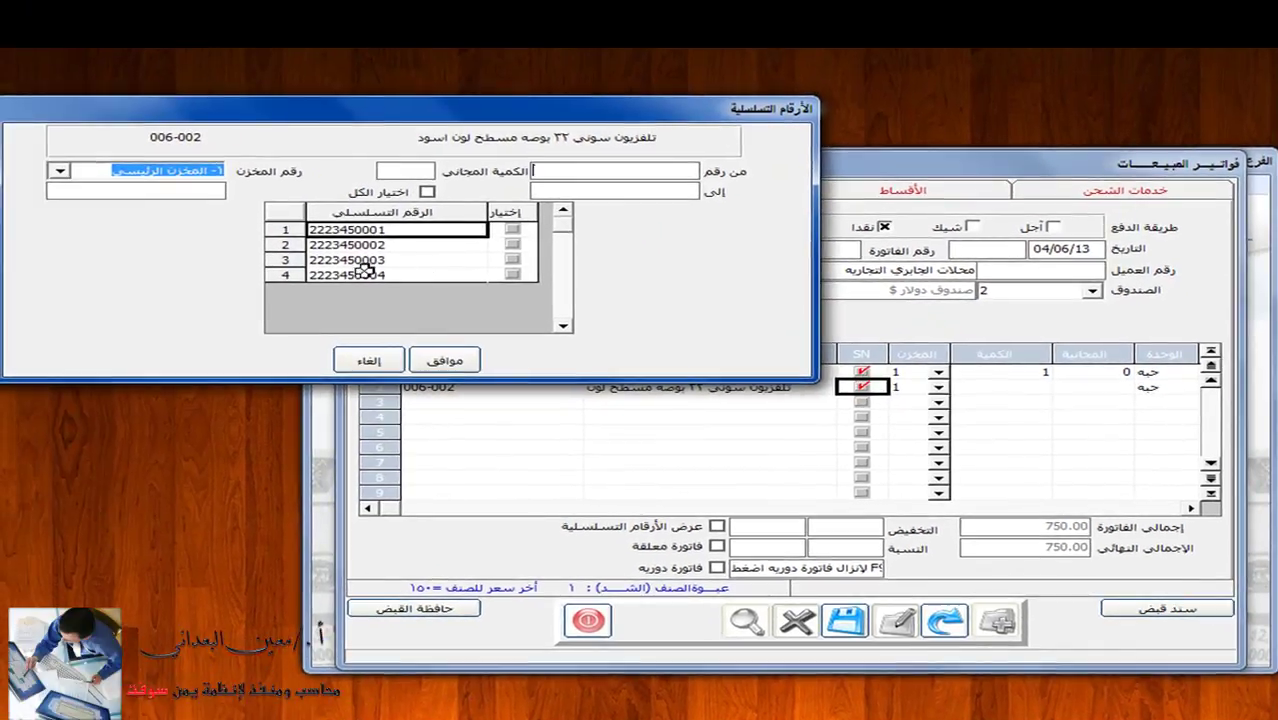
pyautogui.click(512, 245)
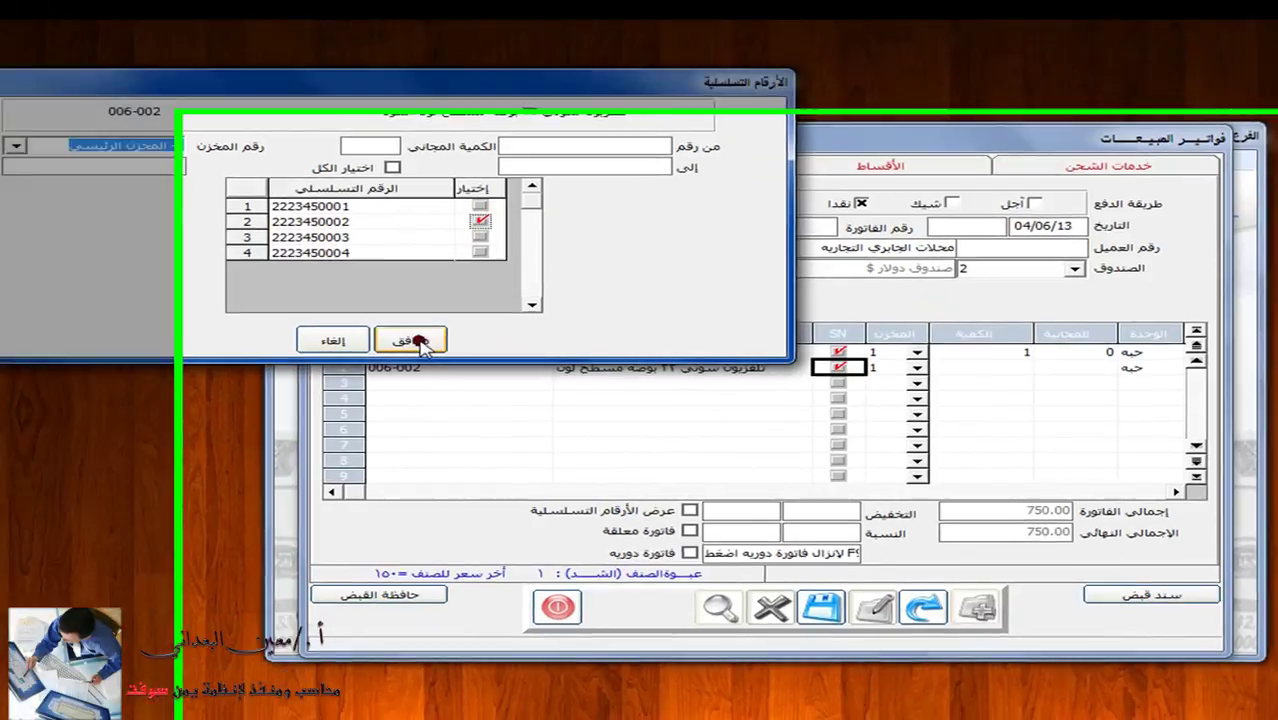
pyautogui.click(441, 360)
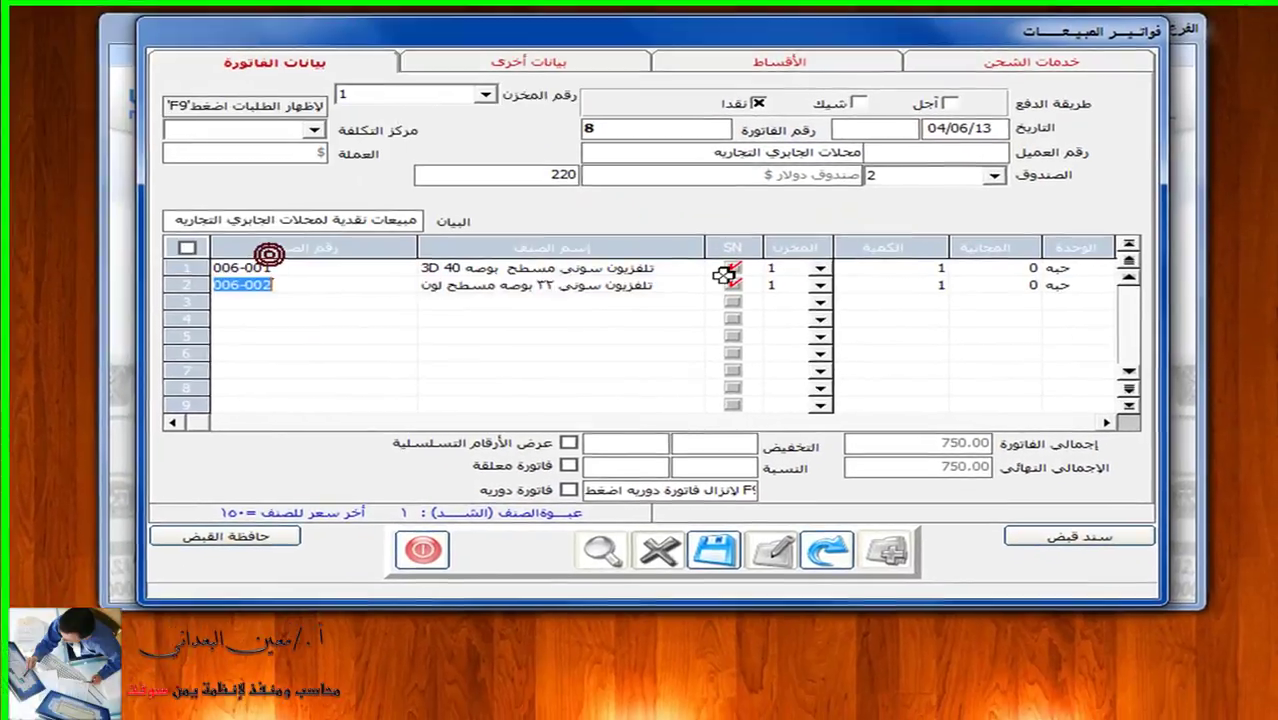
pyautogui.press('Return')
pyautogui.press('Return')
pyautogui.press('Return')
pyautogui.press('Return')
pyautogui.press('Return')
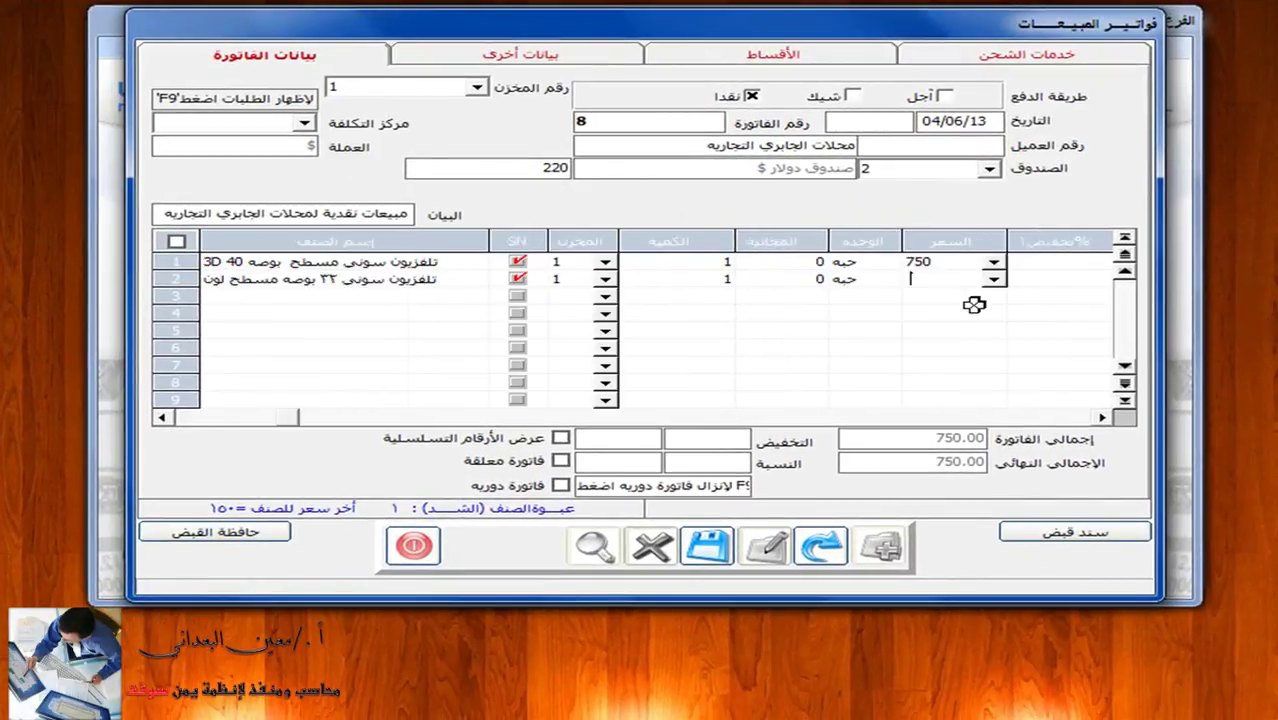
pyautogui.write('150')
pyautogui.press('Return')
pyautogui.press('Return')
pyautogui.press('Return')
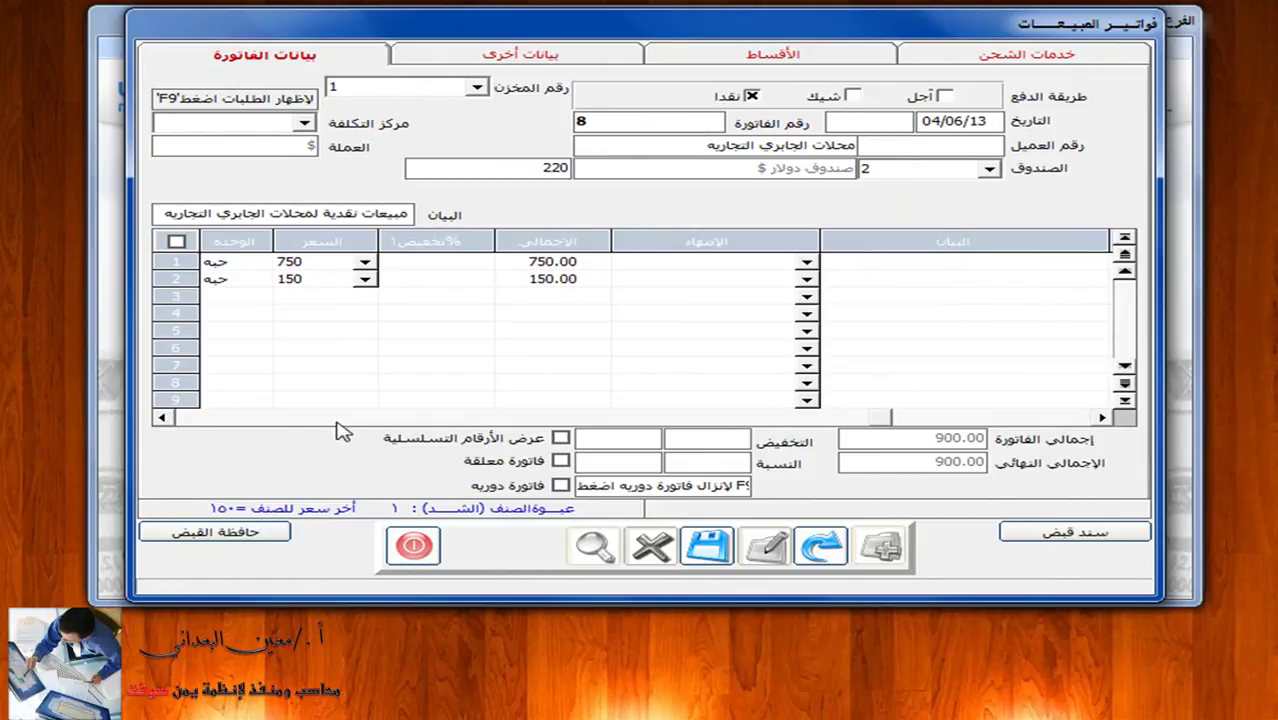
pyautogui.press('Return')
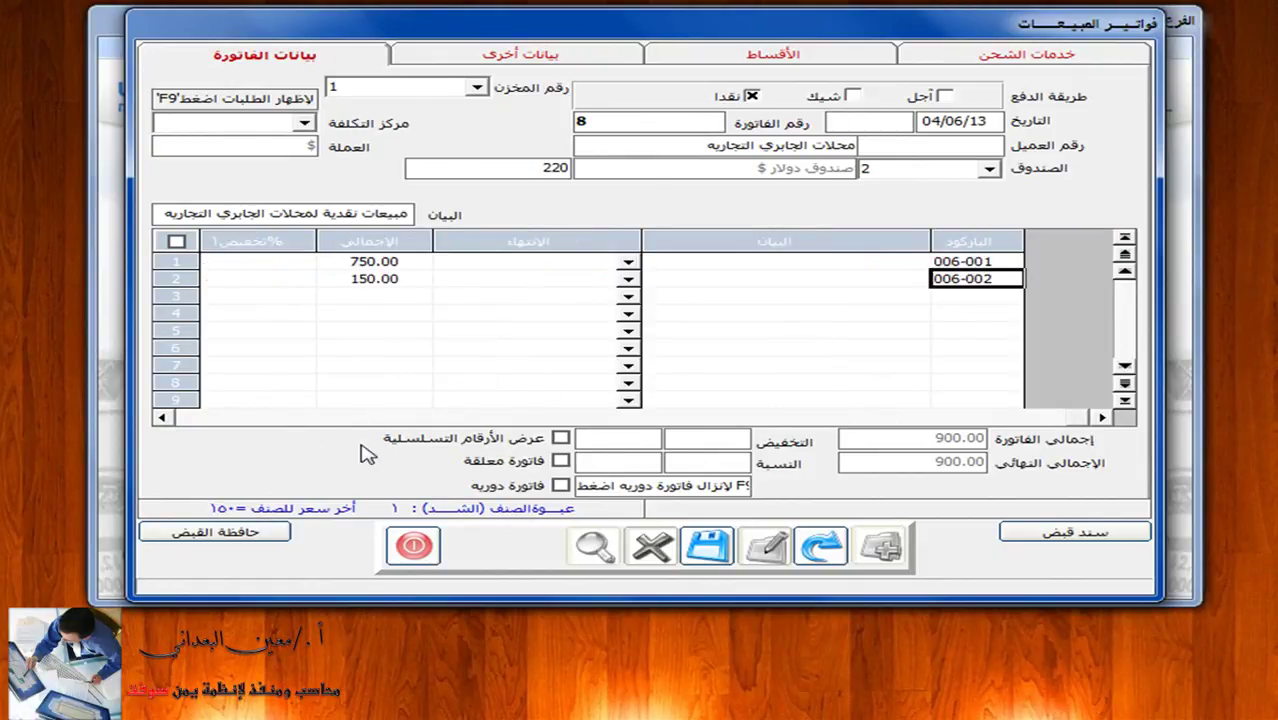
# Check the sold serial numbers, save invoice 8 declining to print, and close the form
pyautogui.click(561, 437)
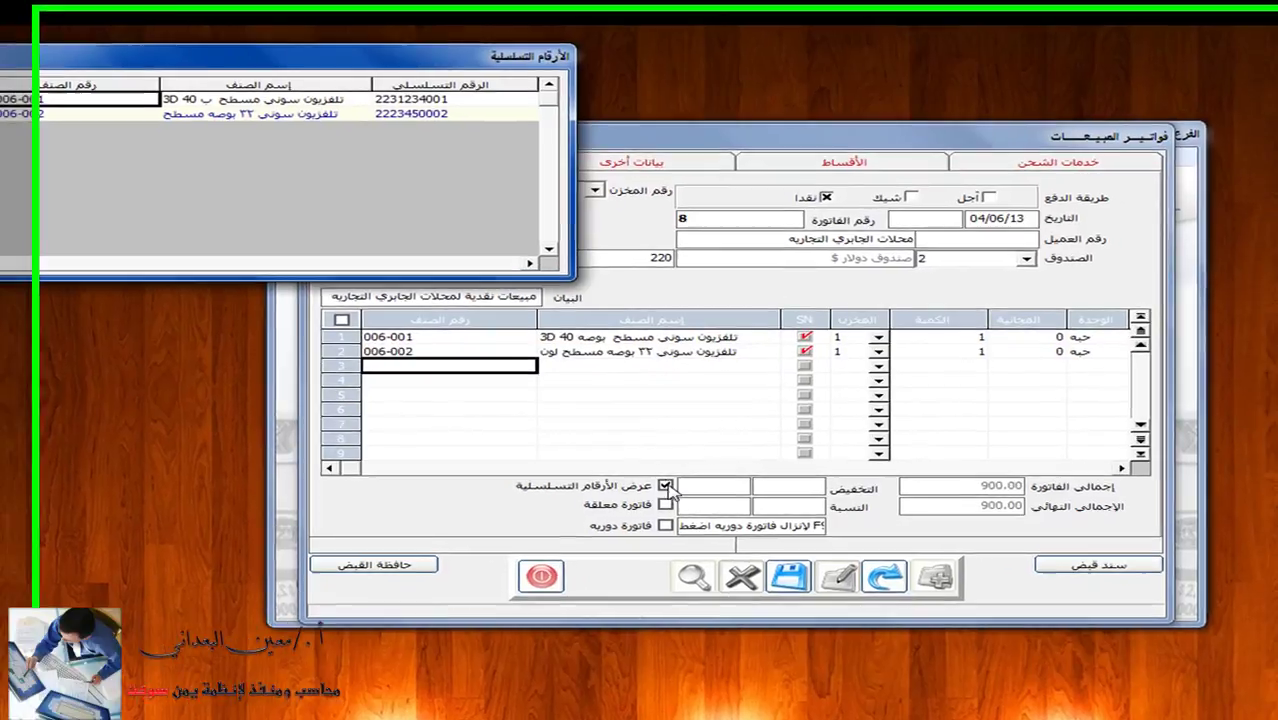
pyautogui.click(704, 489)
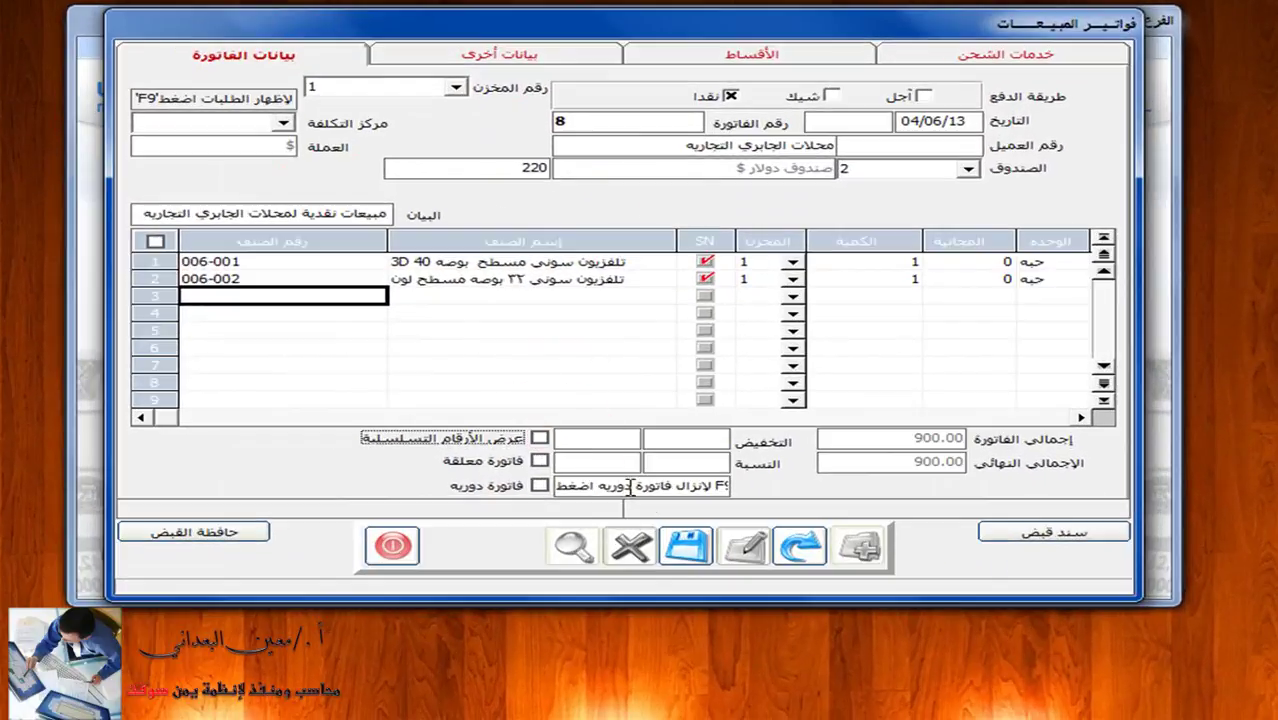
pyautogui.click(684, 540)
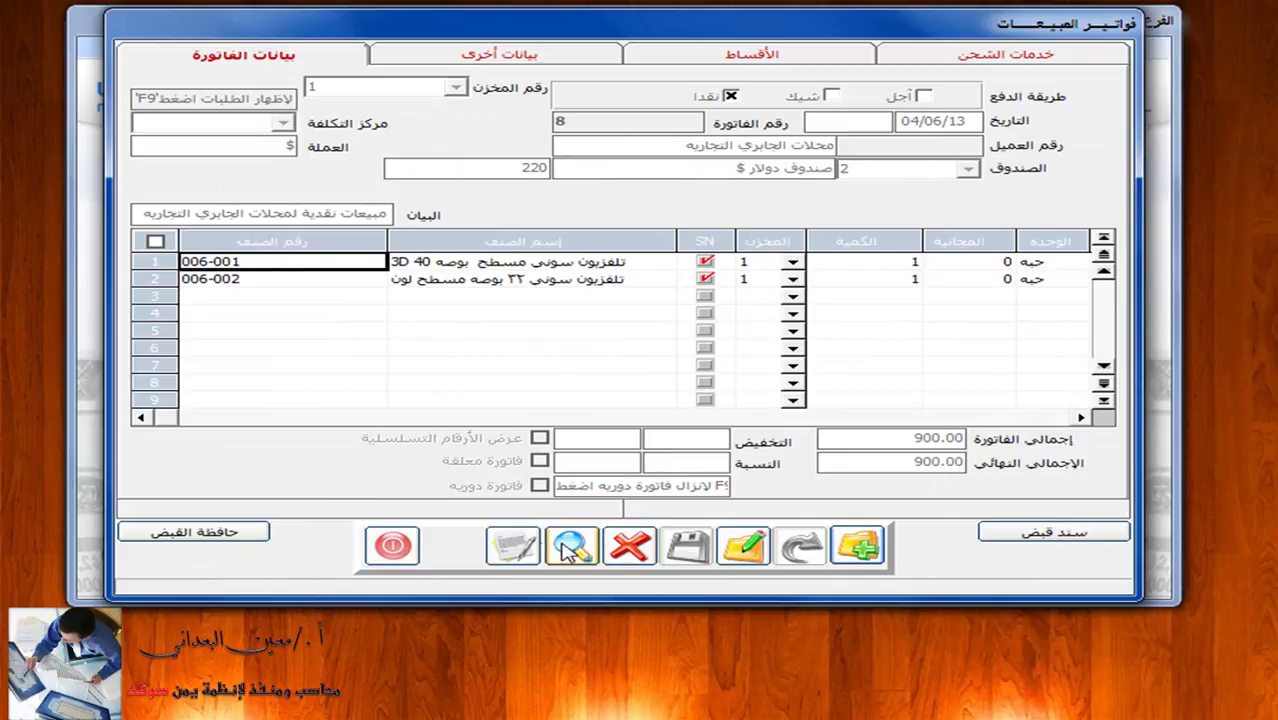
pyautogui.click(513, 545)
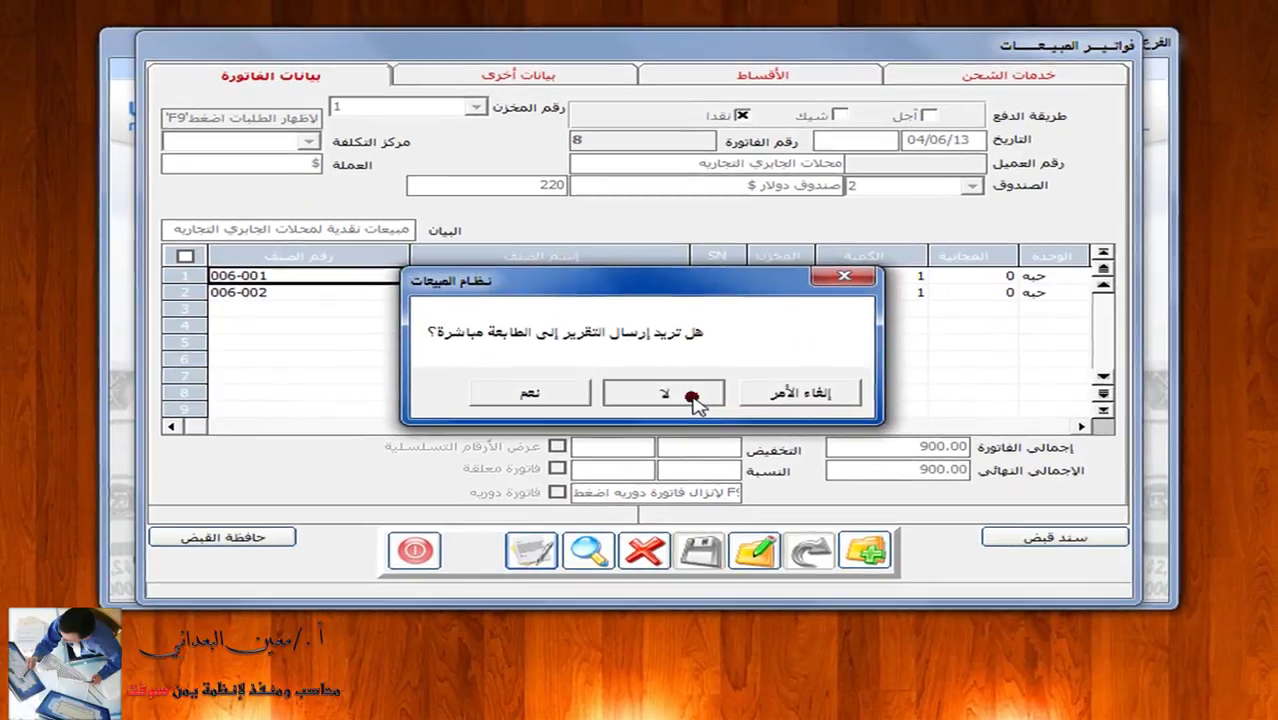
pyautogui.click(682, 393)
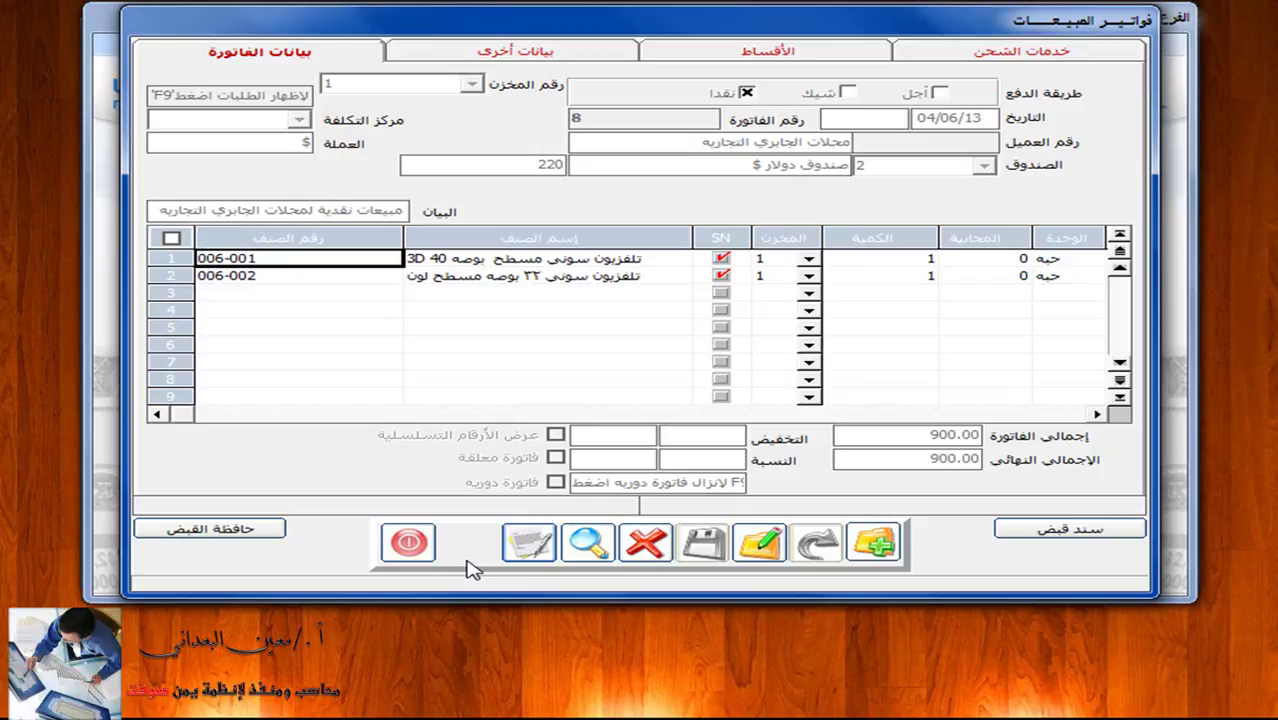
pyautogui.click(410, 545)
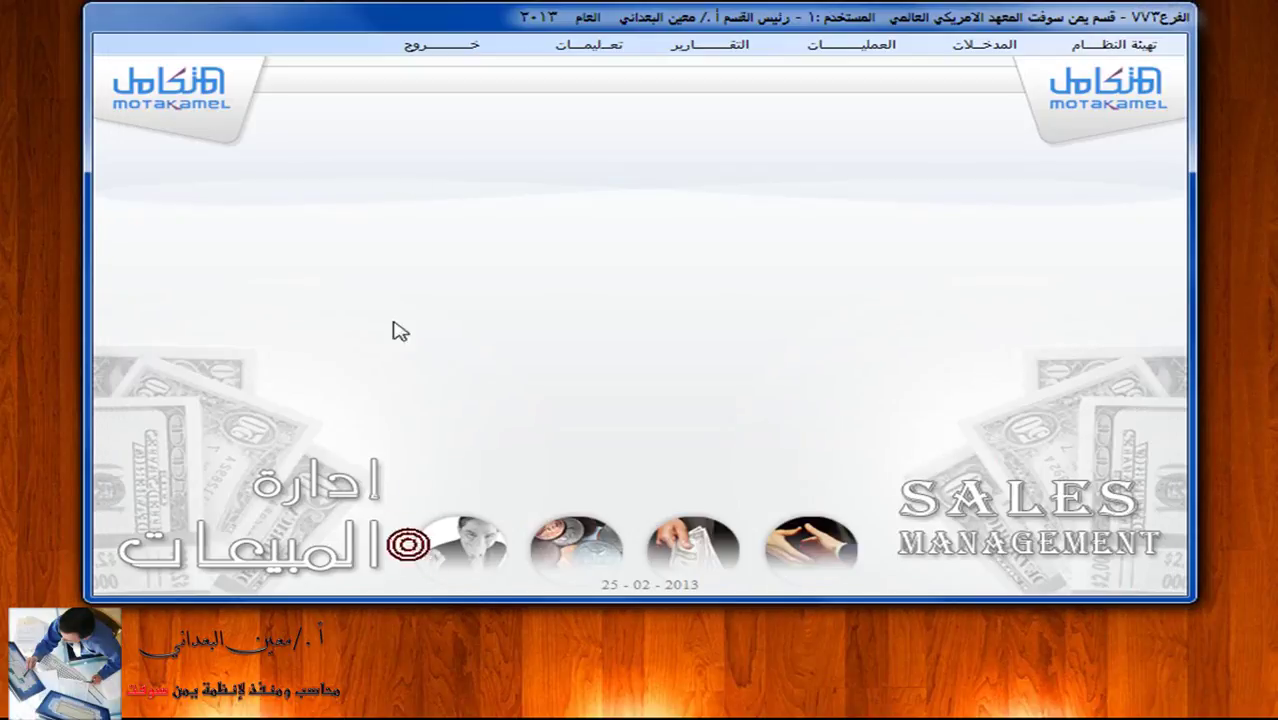
# Open General Ledger sales-invoice posting, filtered to cash (نقد-1), posting by فاتورة
pyautogui.click(456, 50)
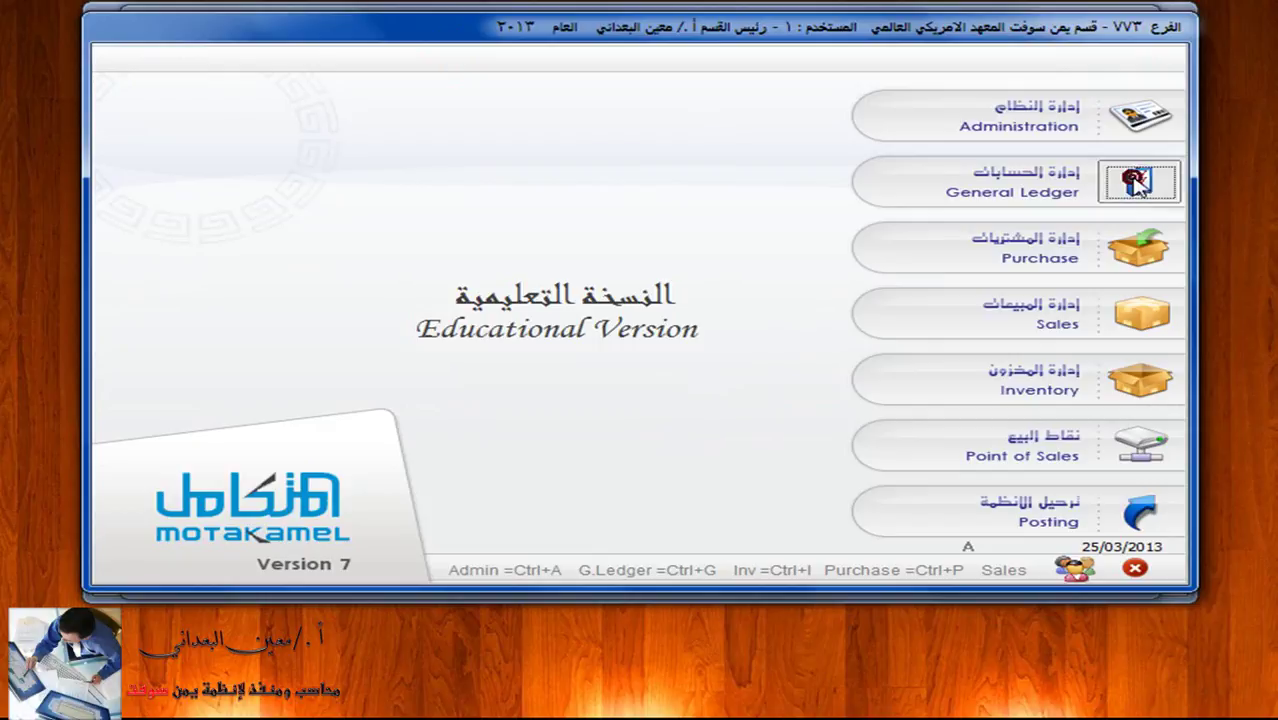
pyautogui.click(1030, 182)
pyautogui.click(718, 44)
pyautogui.click(732, 367)
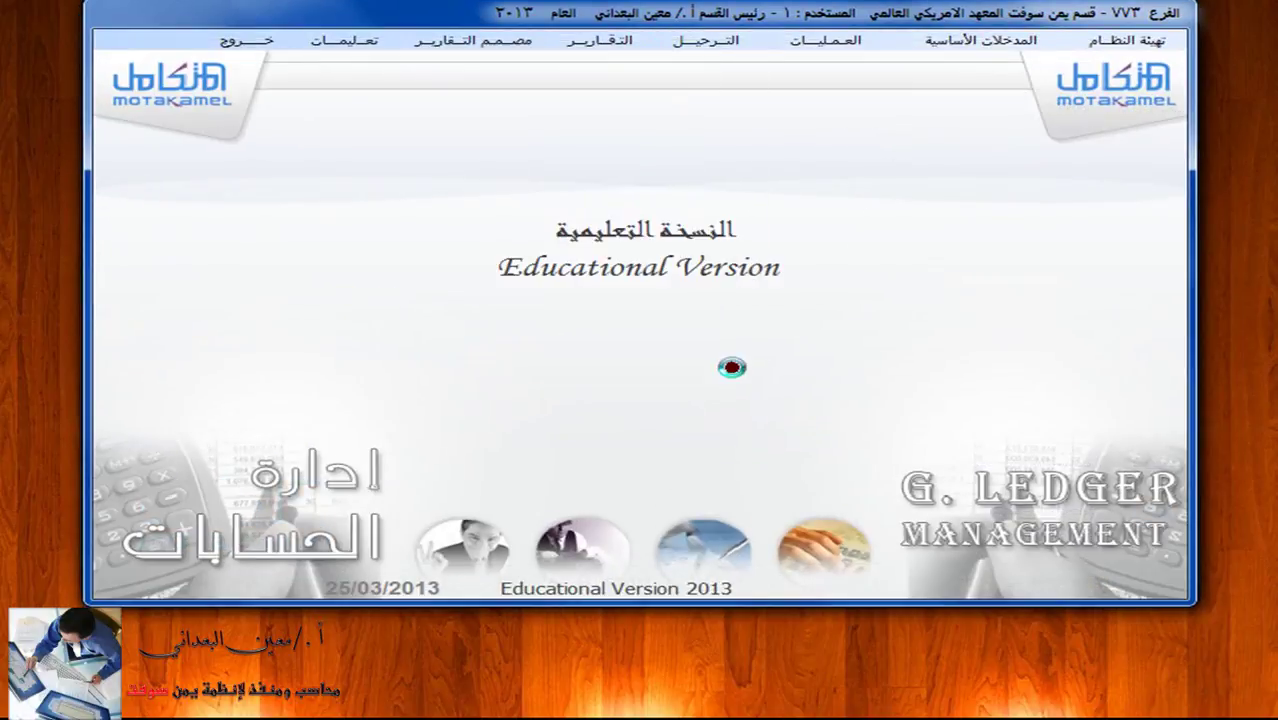
pyautogui.click(667, 207)
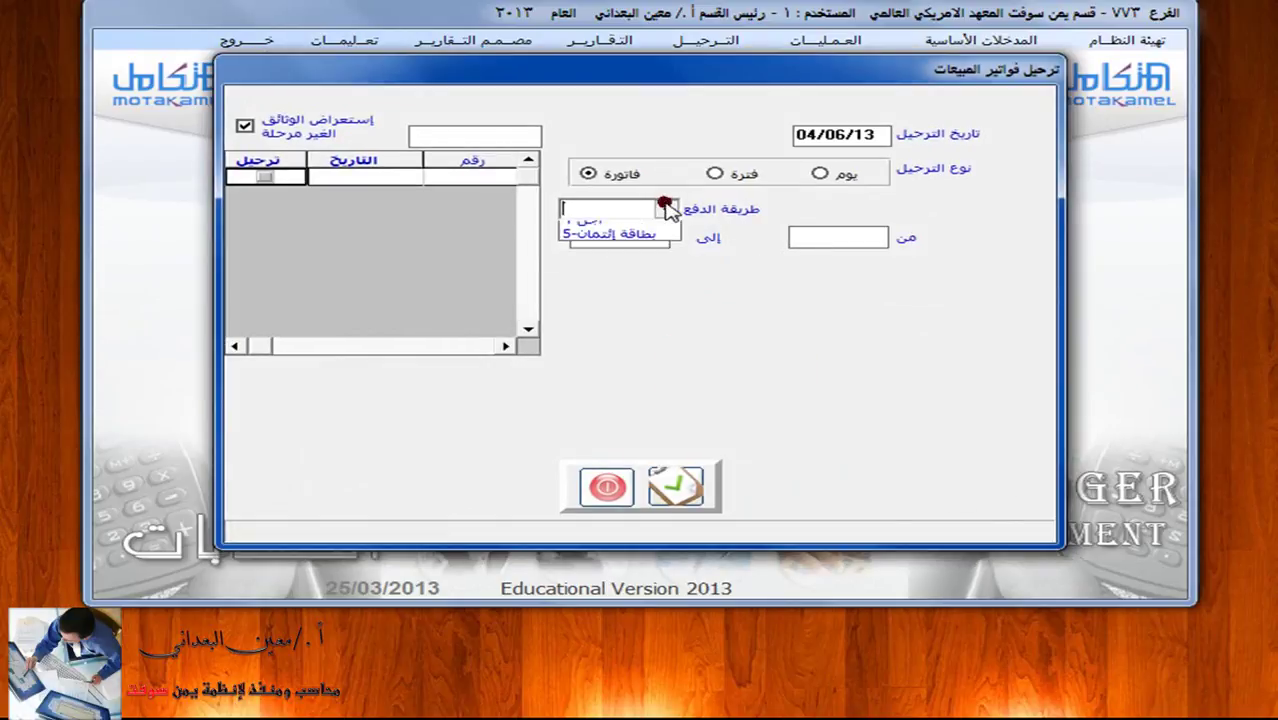
pyautogui.click(630, 229)
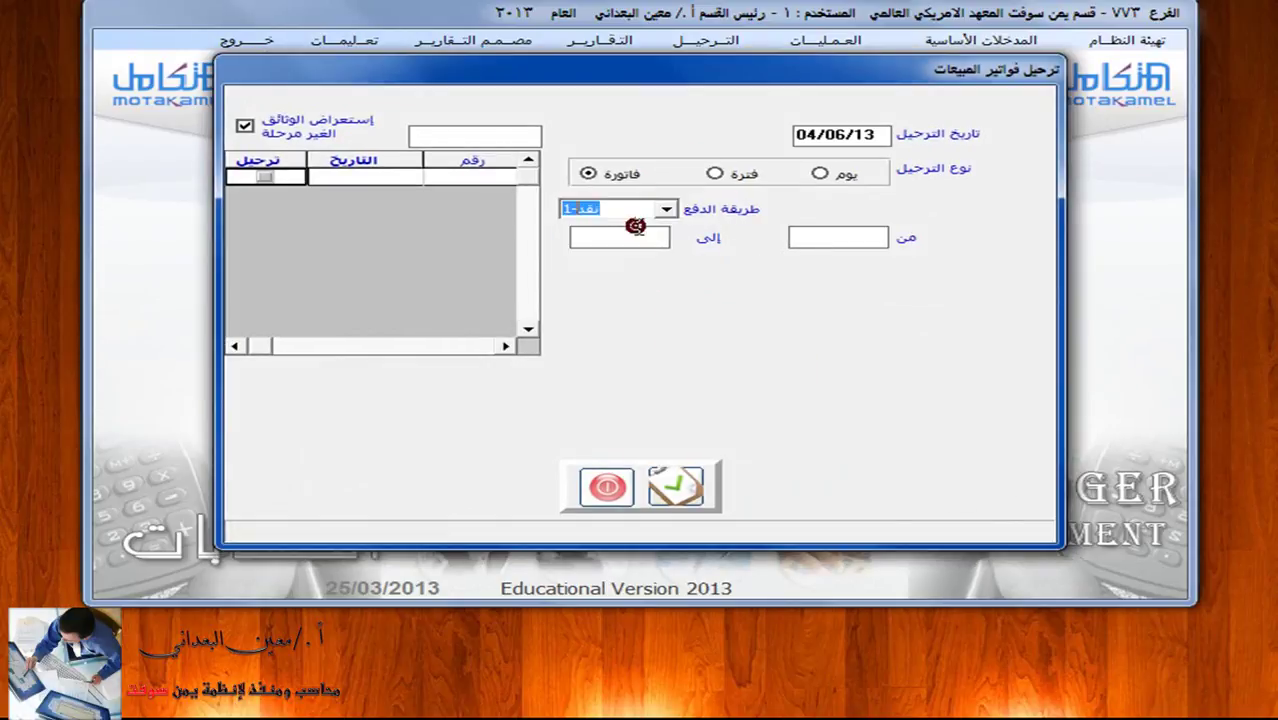
pyautogui.click(622, 177)
# Mark invoice 8, review its items, post it, and close the posting window
pyautogui.click(266, 177)
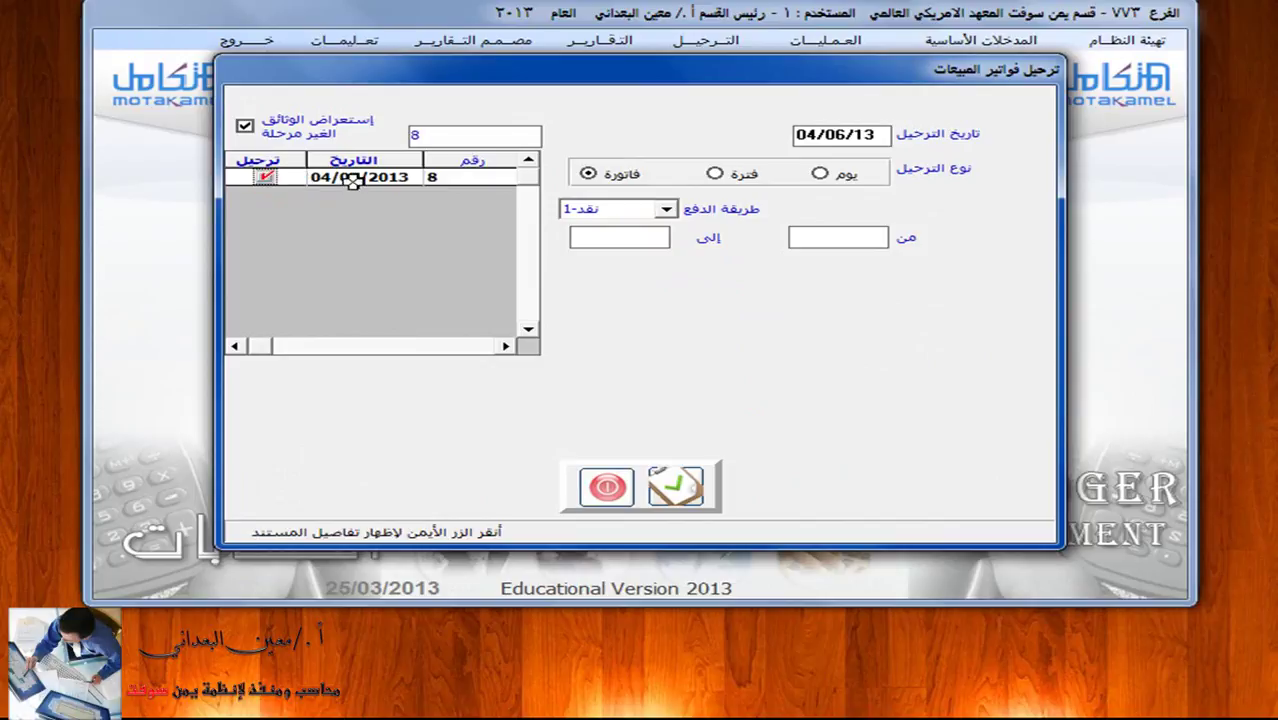
pyautogui.click(378, 182)
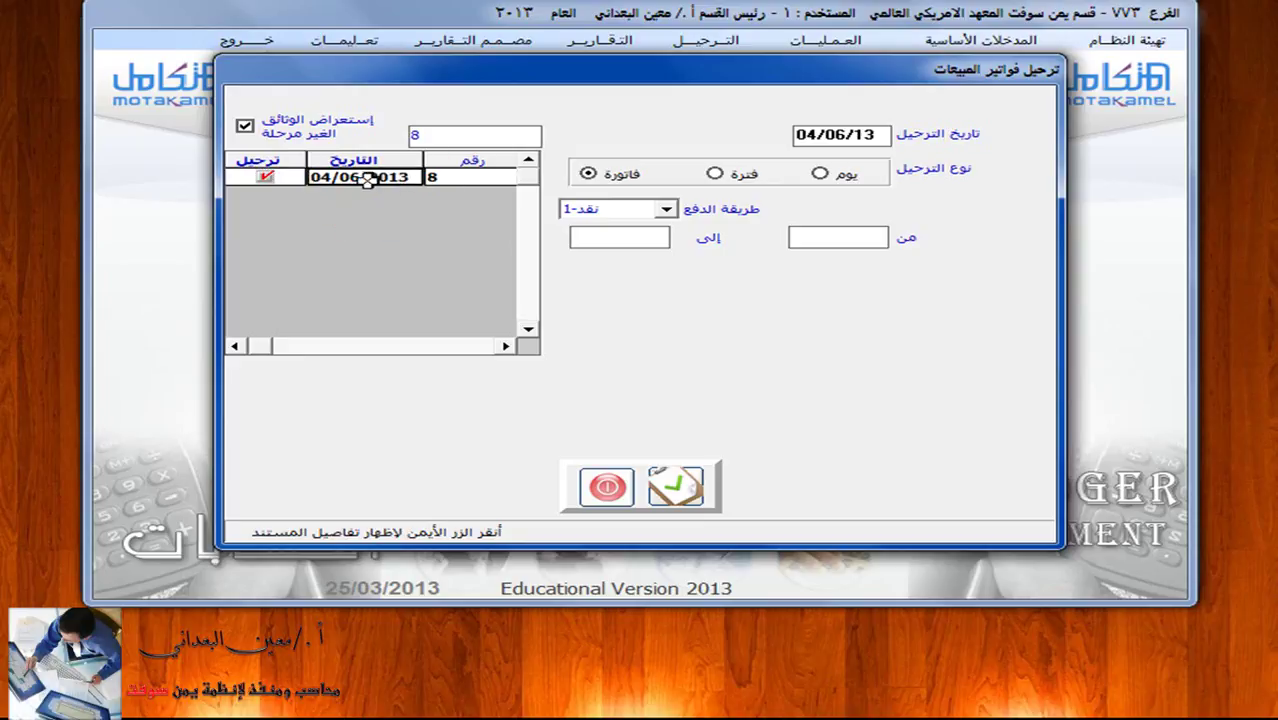
pyautogui.rightClick(368, 180)
pyautogui.click(1004, 446)
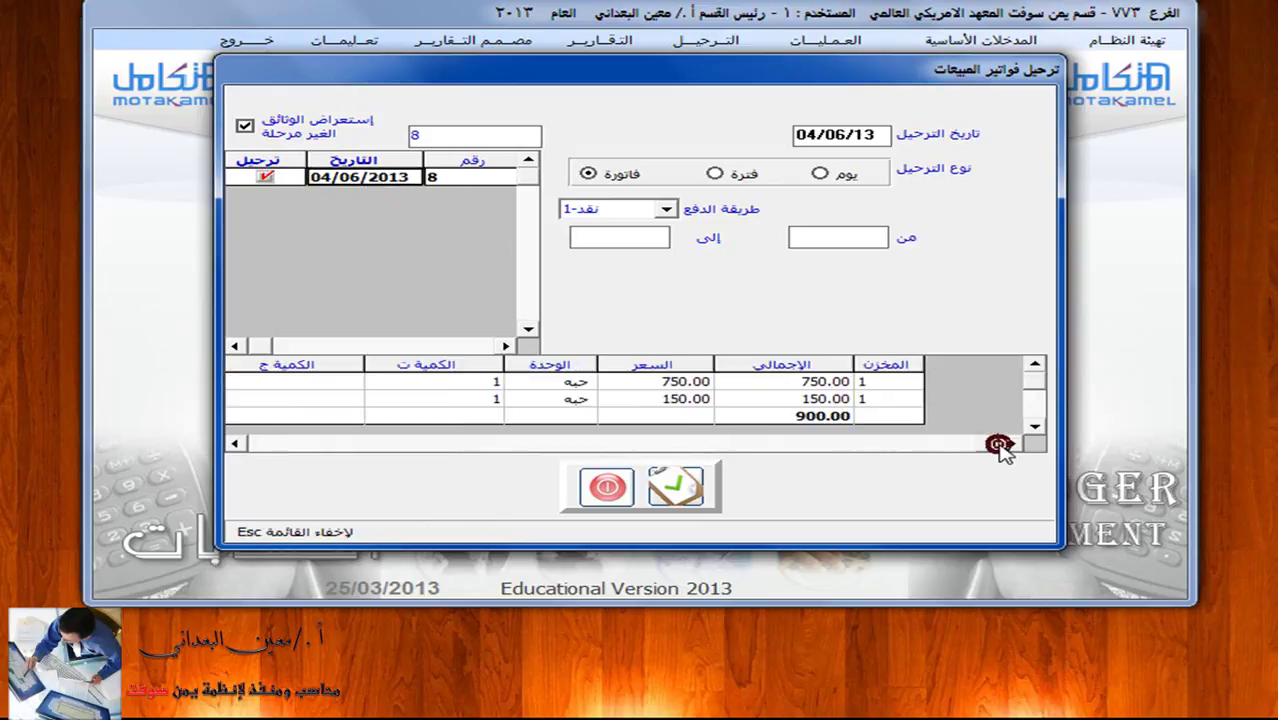
pyautogui.click(236, 442)
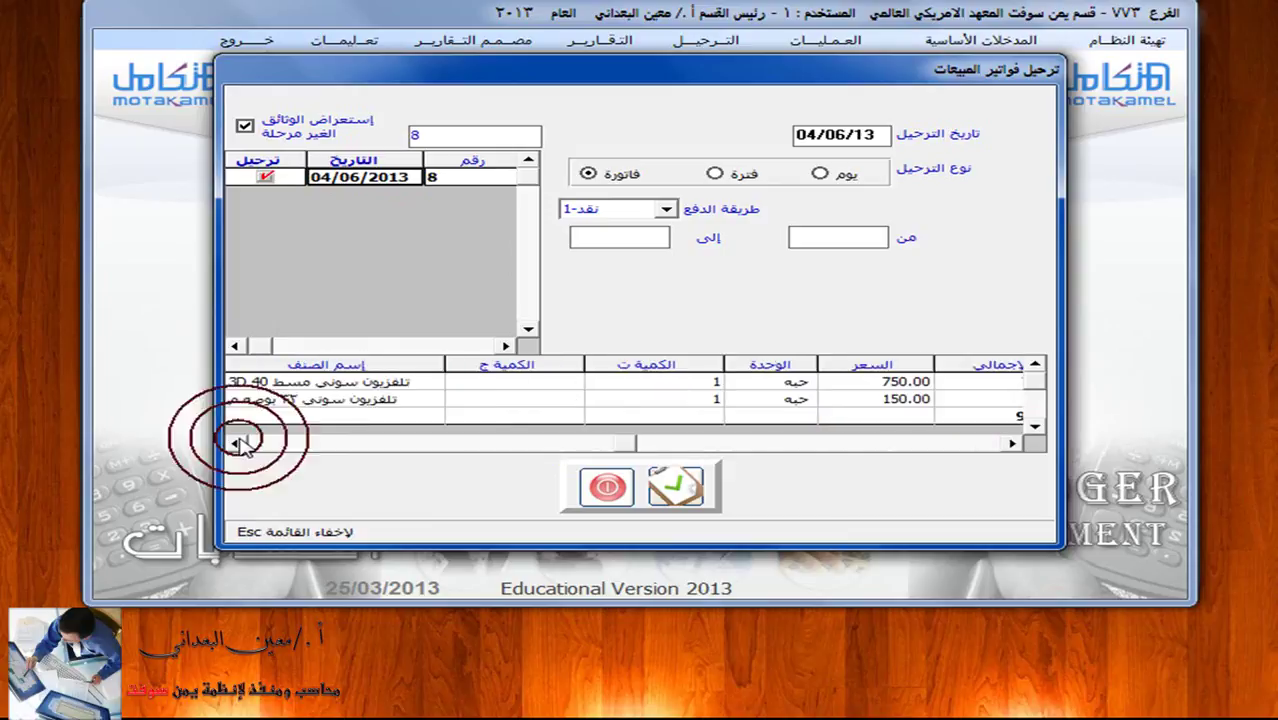
pyautogui.click(236, 442)
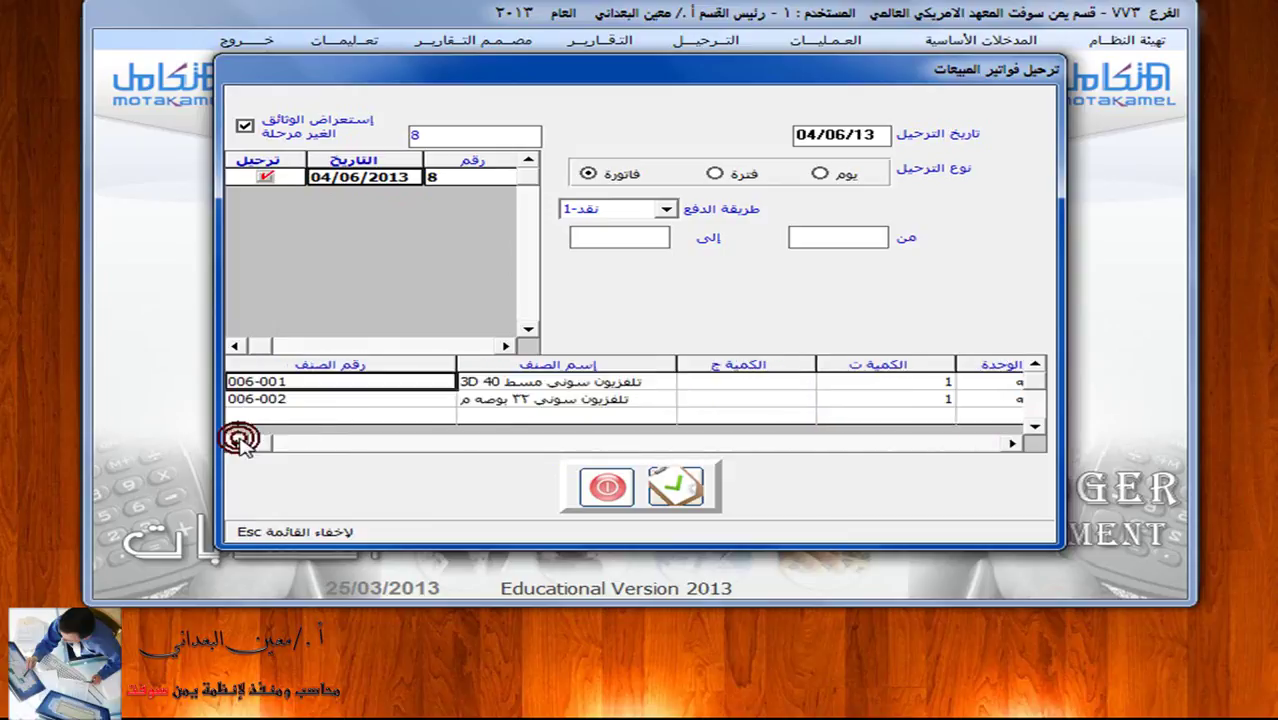
pyautogui.click(686, 480)
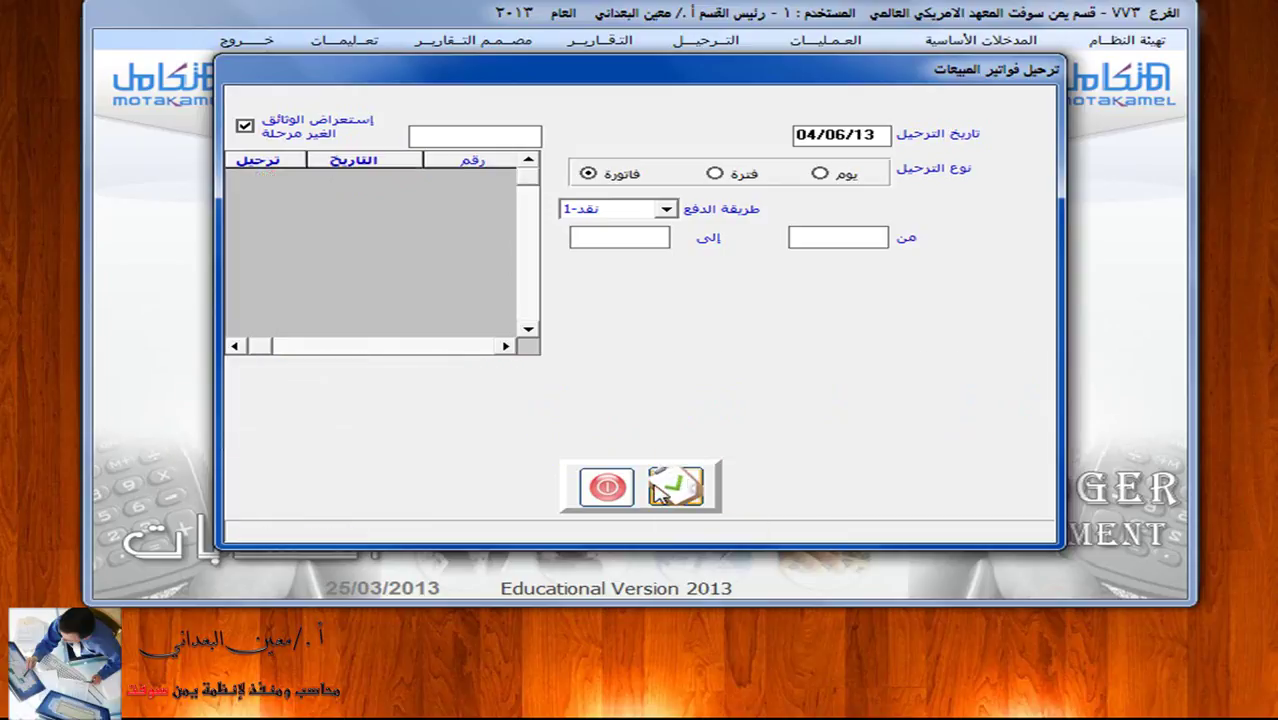
pyautogui.click(607, 487)
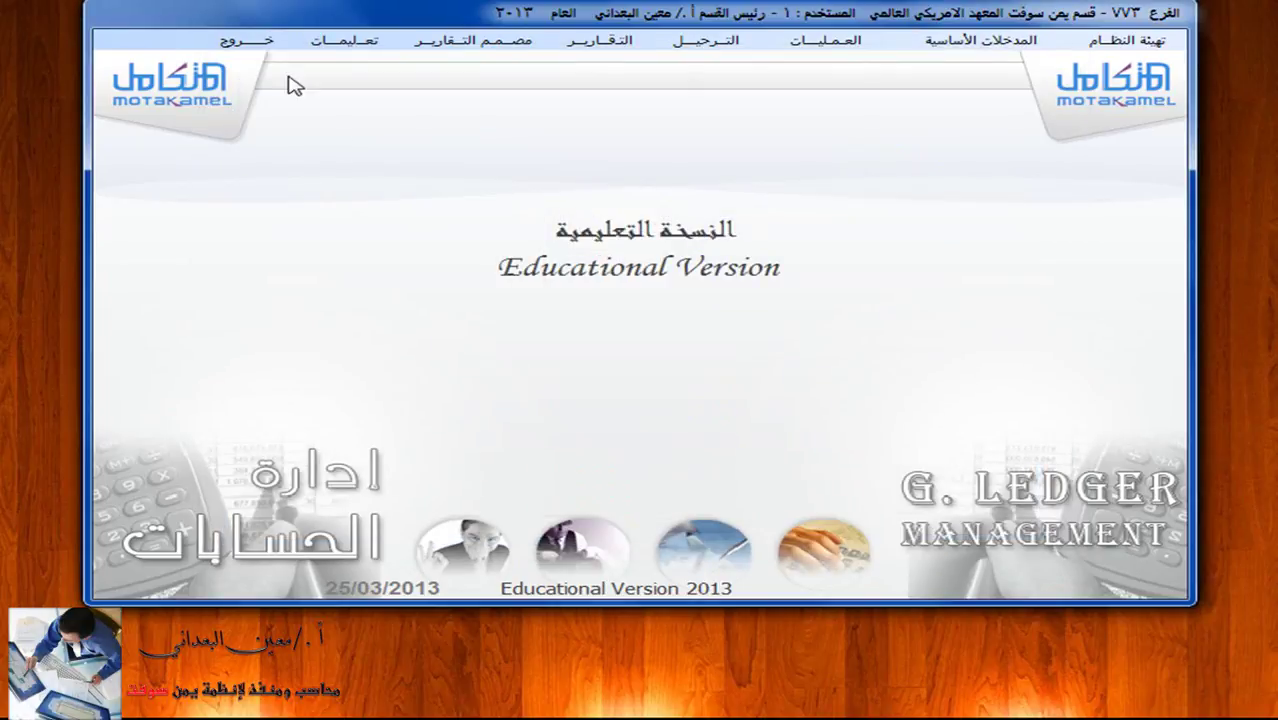
pyautogui.click(257, 41)
pyautogui.click(1130, 318)
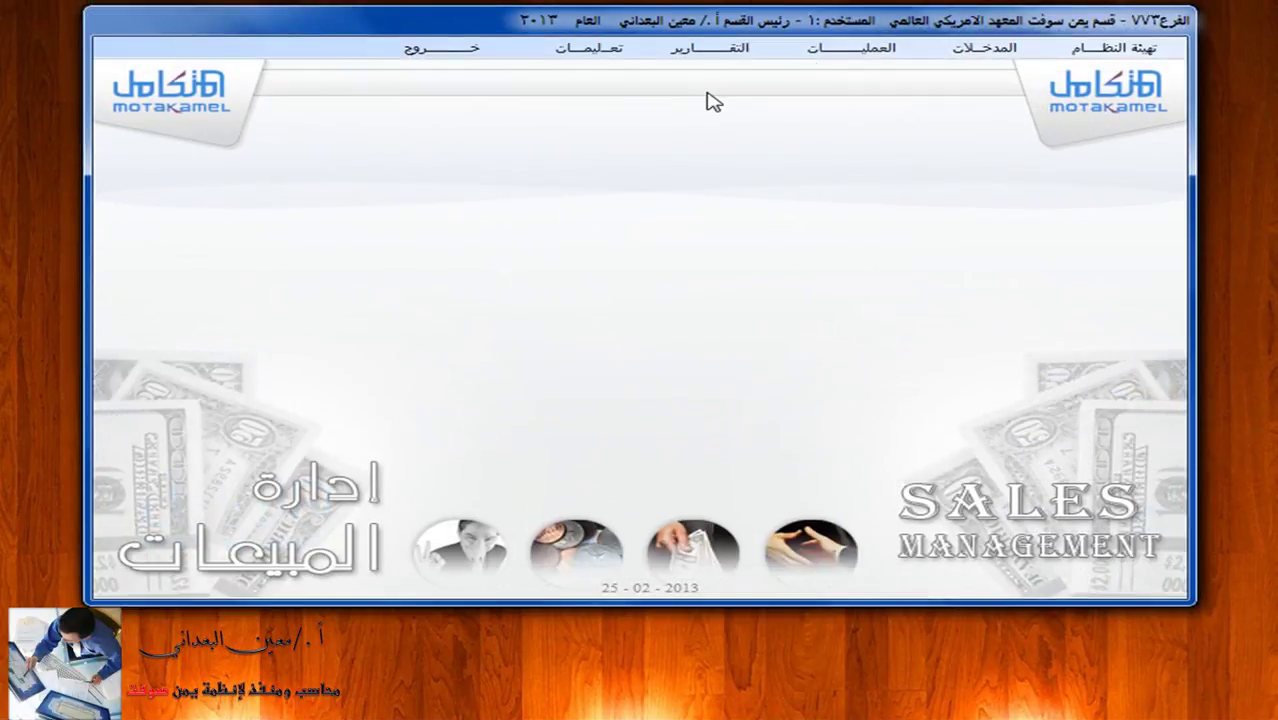
pyautogui.click(835, 48)
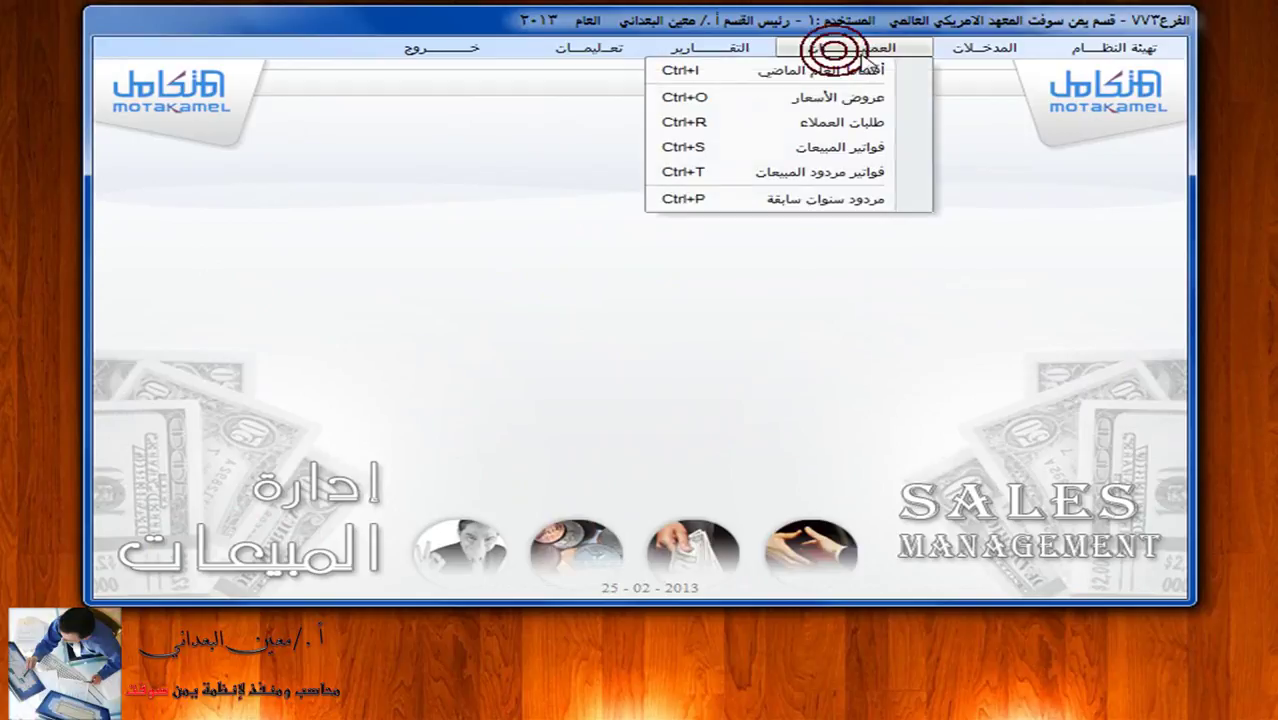
pyautogui.click(910, 146)
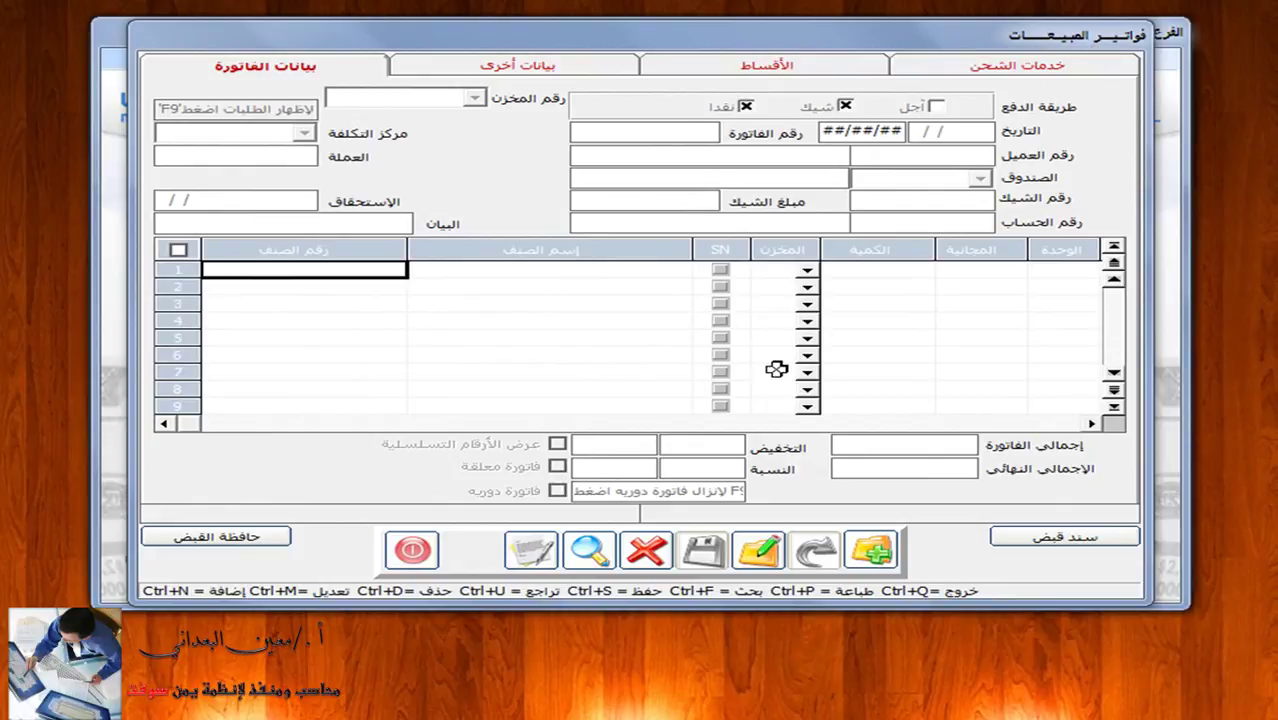
pyautogui.press('super+Tab')
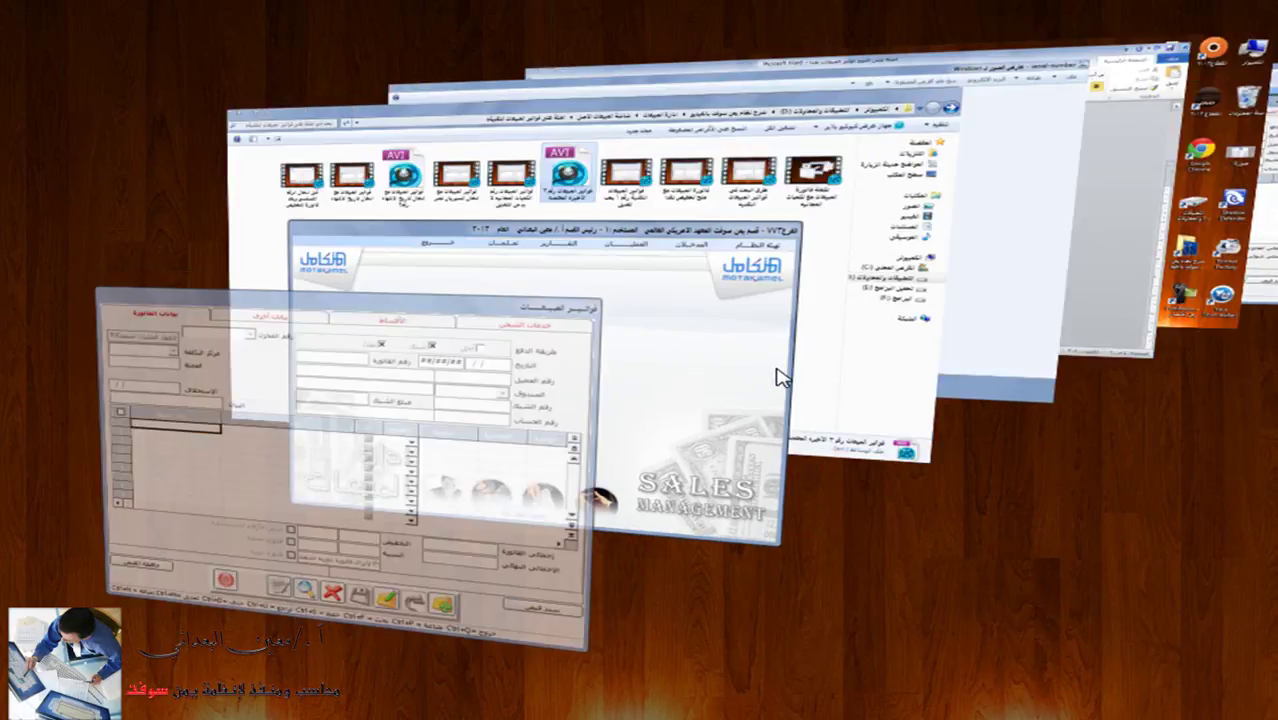
pyautogui.press('super+Tab')
pyautogui.press('super+Tab')
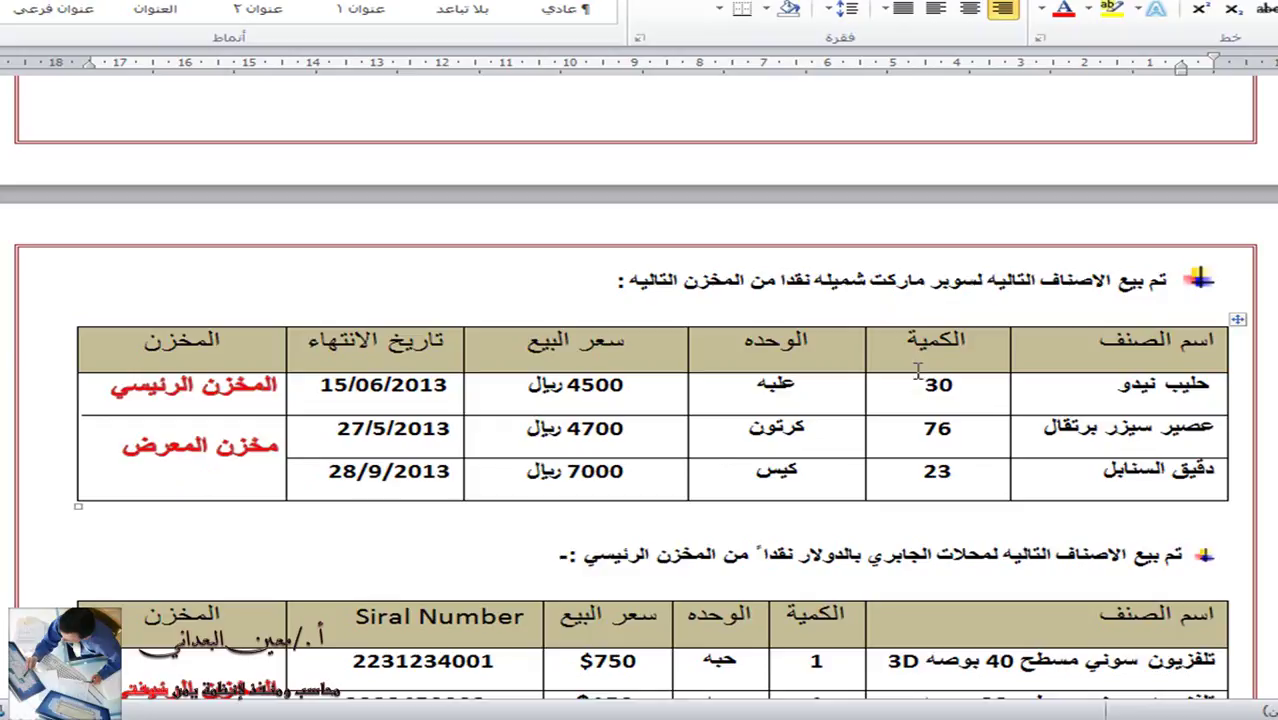
pyautogui.press('super+Tab')
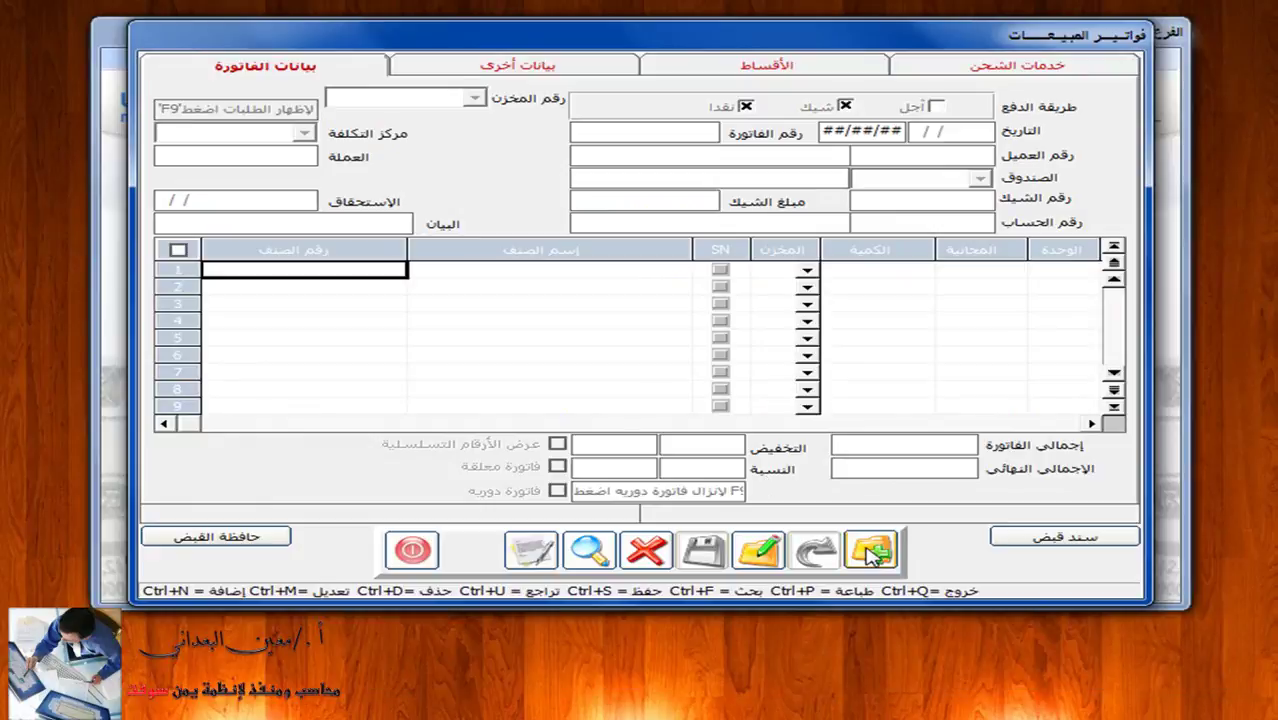
# Start cash invoice number 9 and charge it to Yemeni riyal cash box 1
pyautogui.click(870, 552)
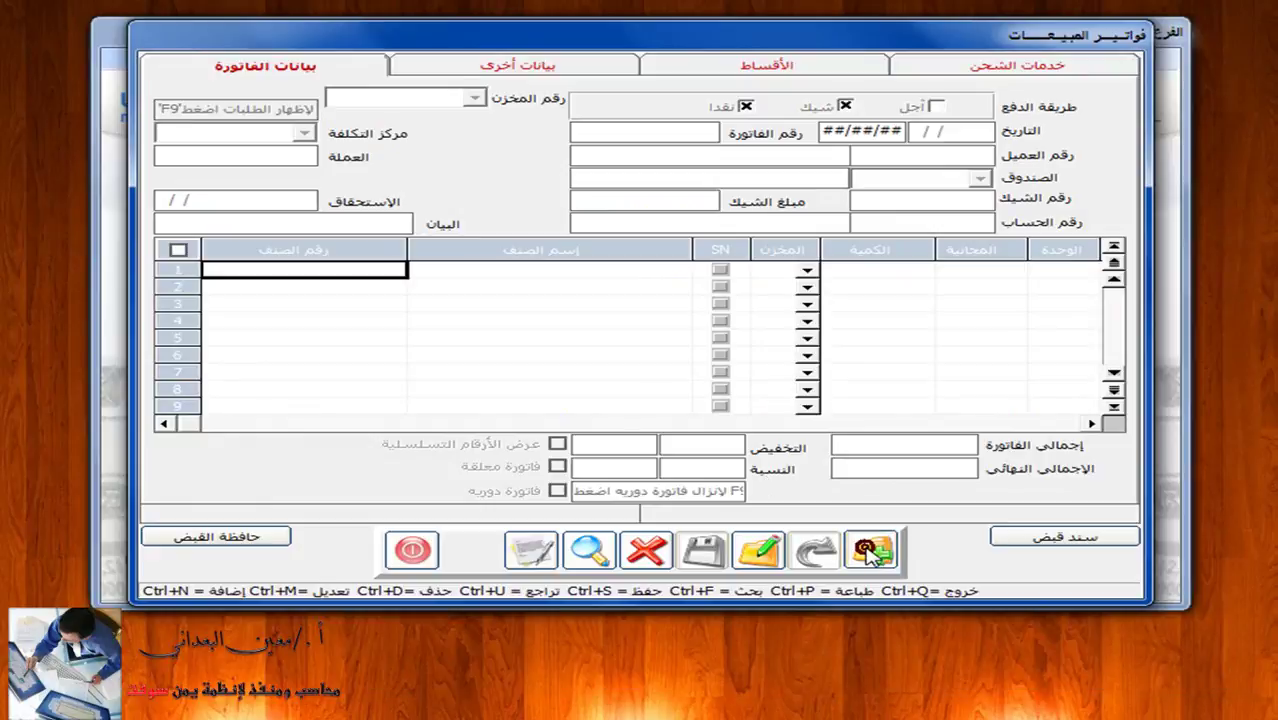
pyautogui.click(746, 106)
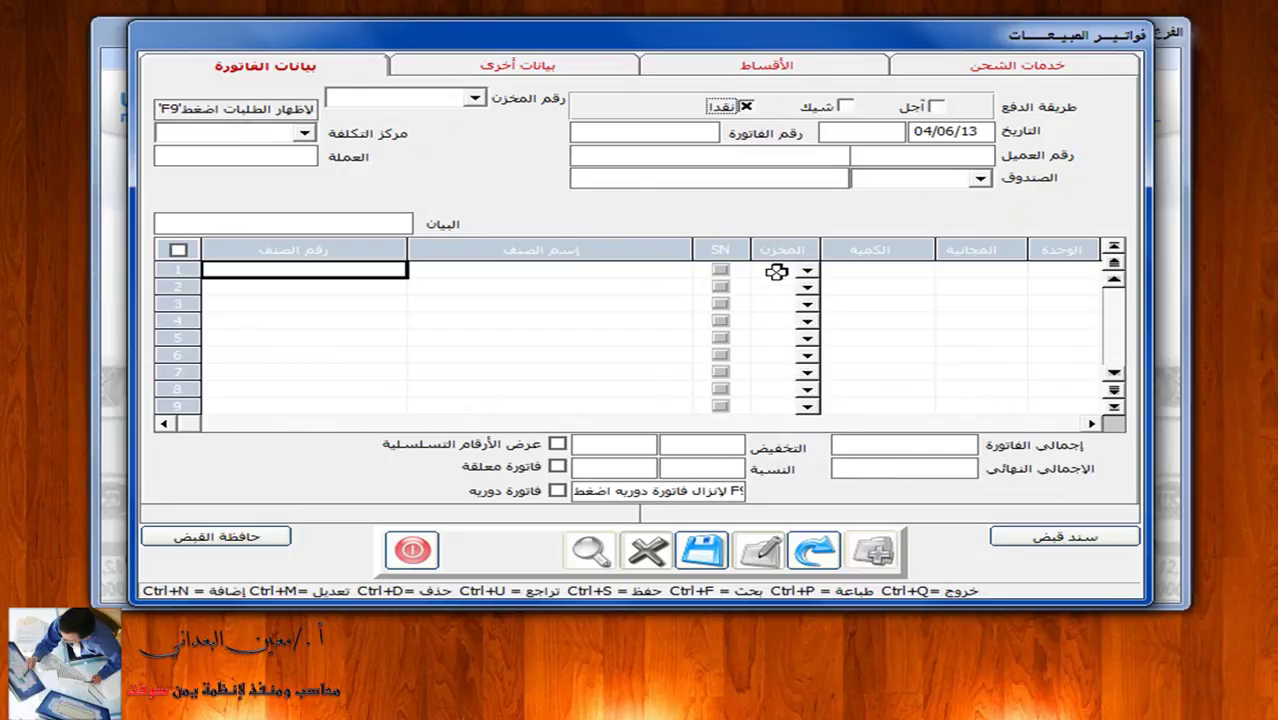
pyautogui.click(687, 137)
pyautogui.write('9')
pyautogui.click(733, 155)
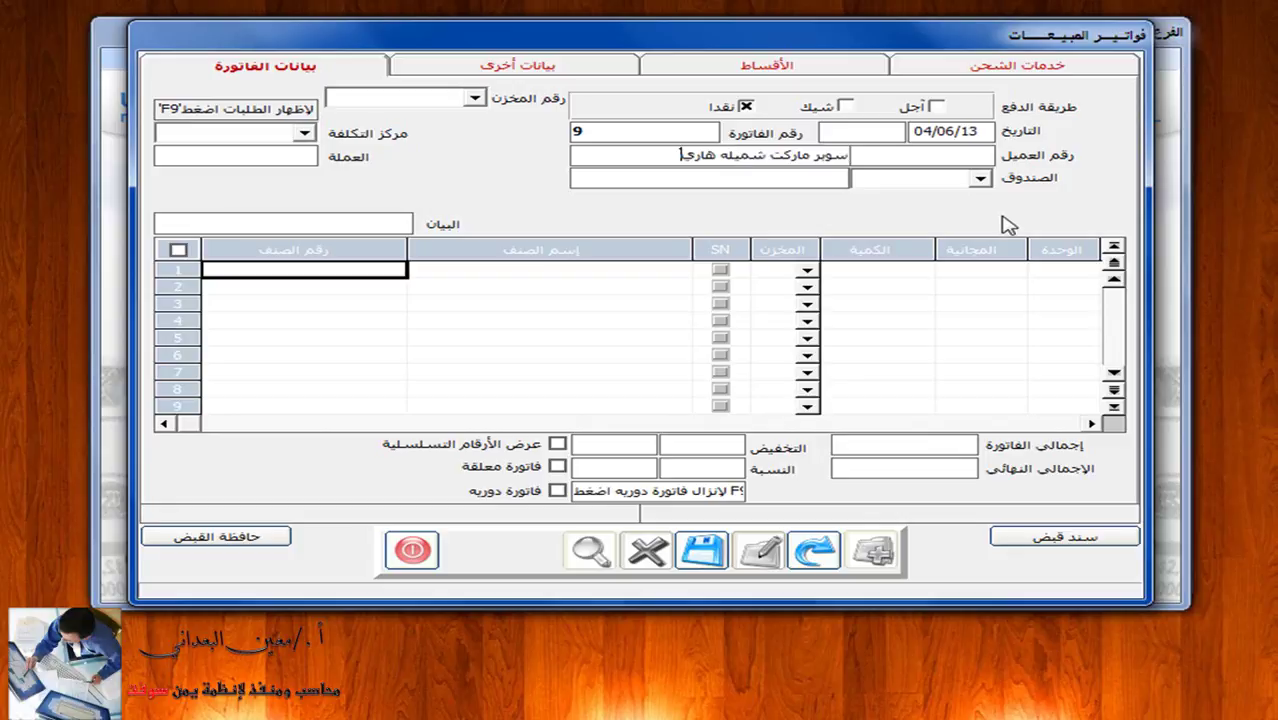
pyautogui.click(976, 177)
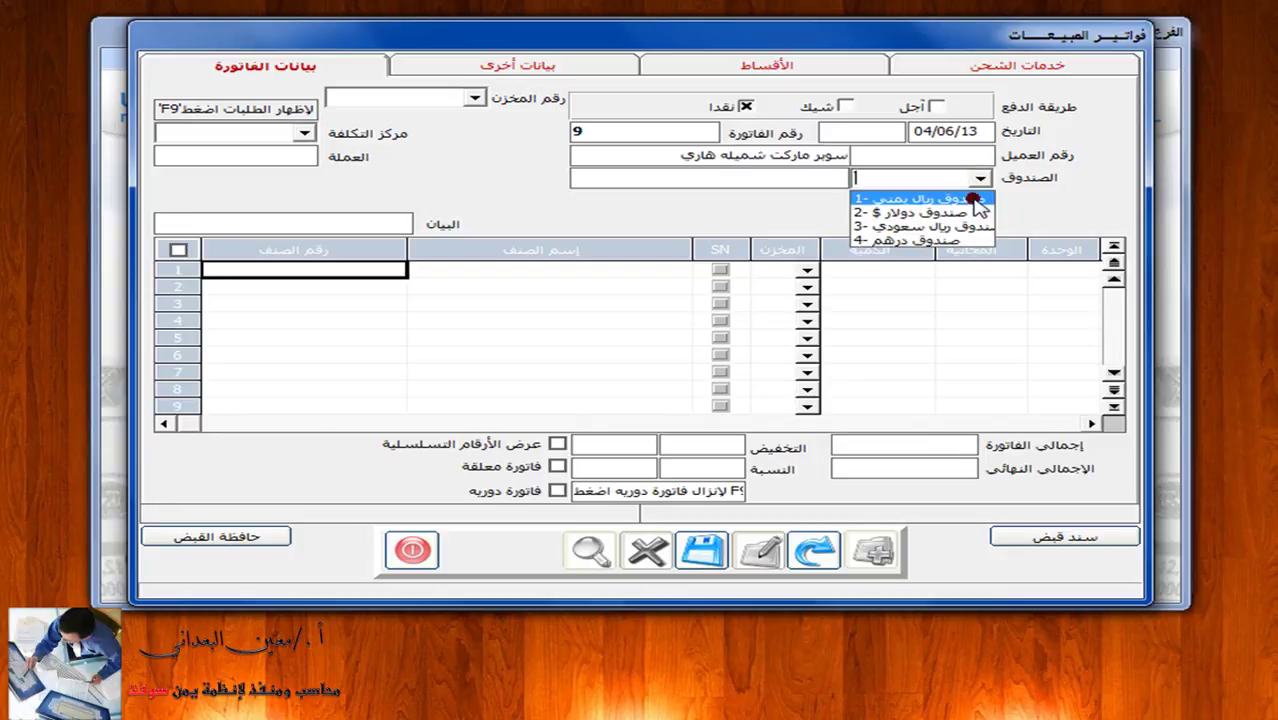
pyautogui.click(975, 199)
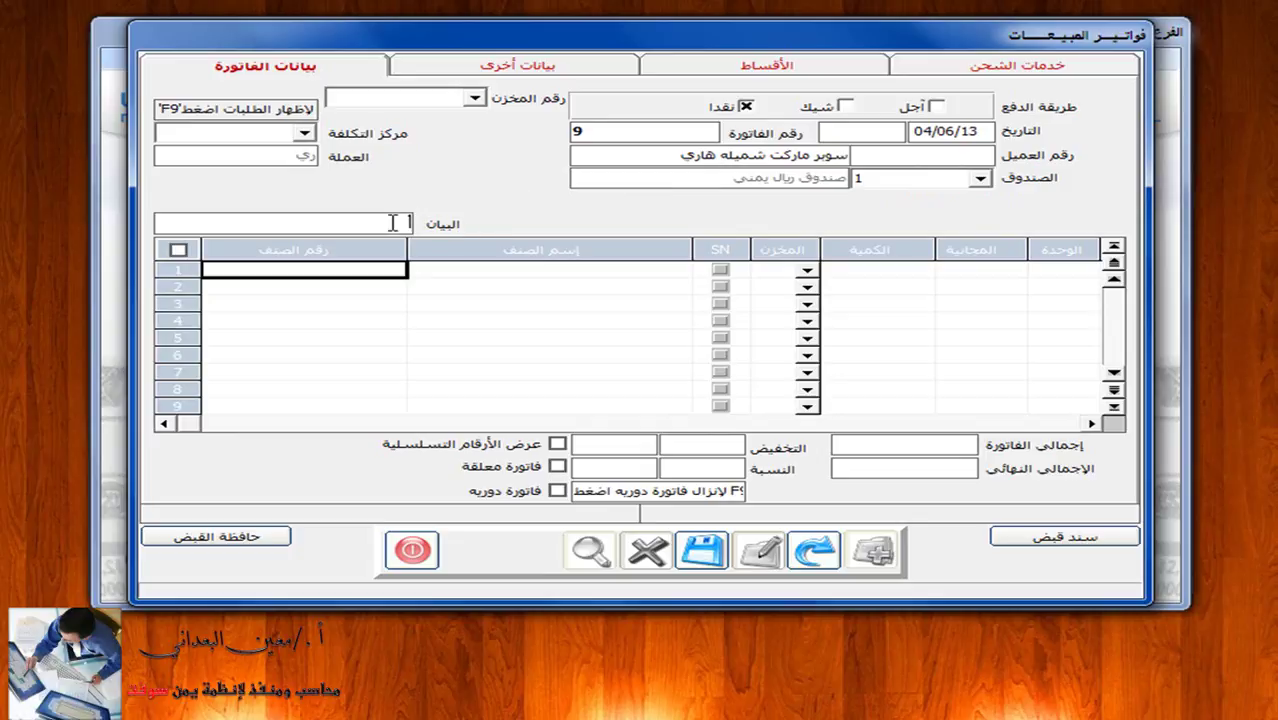
# Fill in the foodstuff cash-sales description and search line 1's item for نيدو*
pyautogui.press('Return')
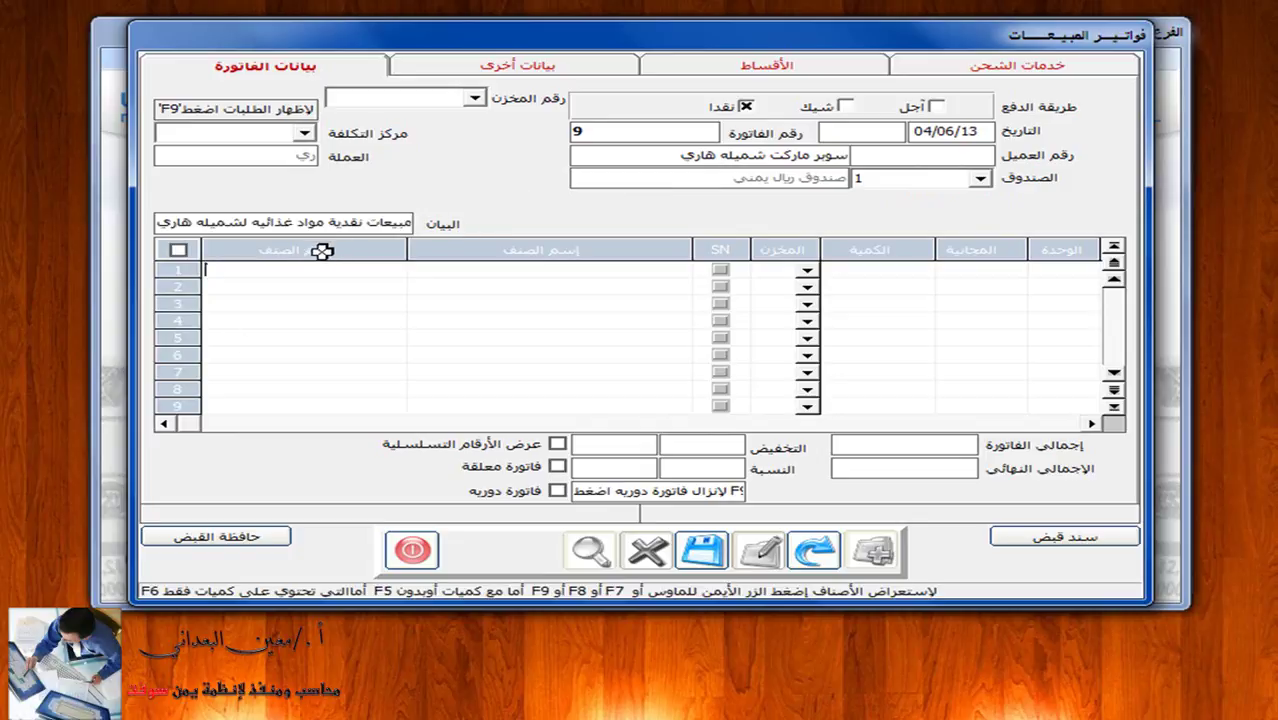
pyautogui.click(441, 270)
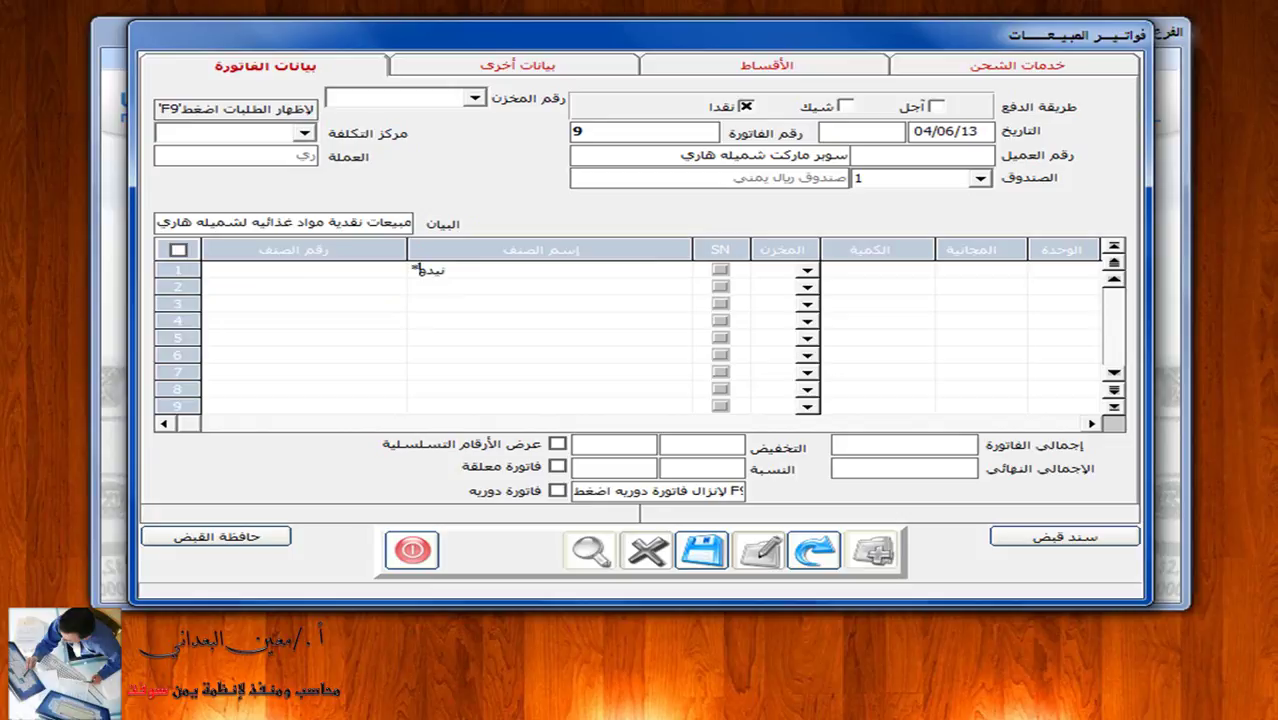
pyautogui.write('نيدو*')
pyautogui.press('Return')
# Add حليب نيدو (003-002) from store 1: 30 at 4300, expiry batch 04/06/15
pyautogui.doubleClick(473, 105)
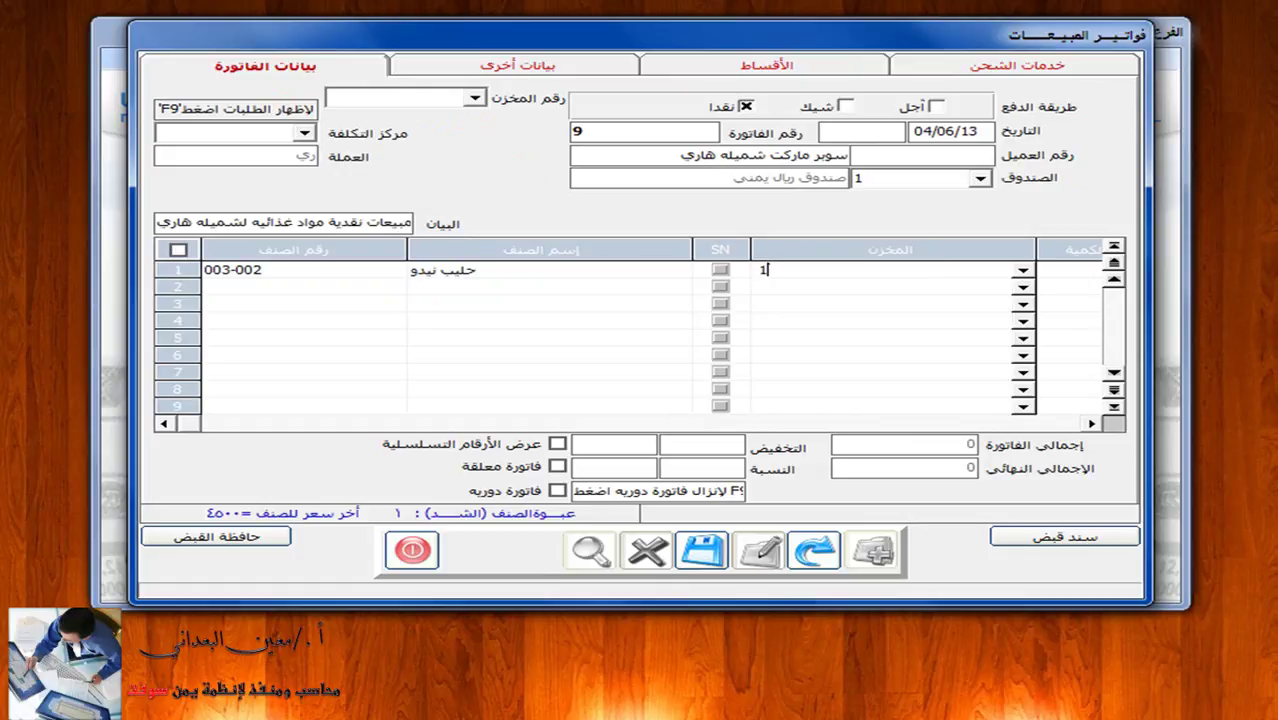
pyautogui.press('Return')
pyautogui.click(1023, 273)
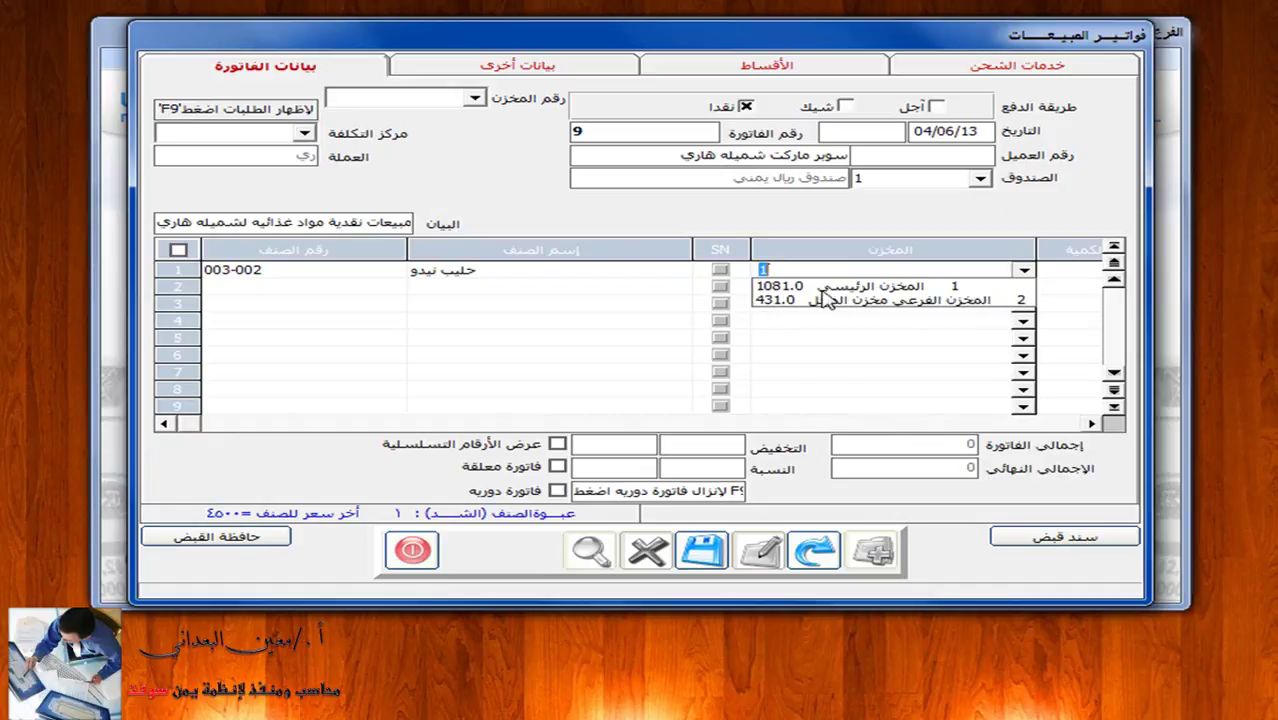
pyautogui.press('Return')
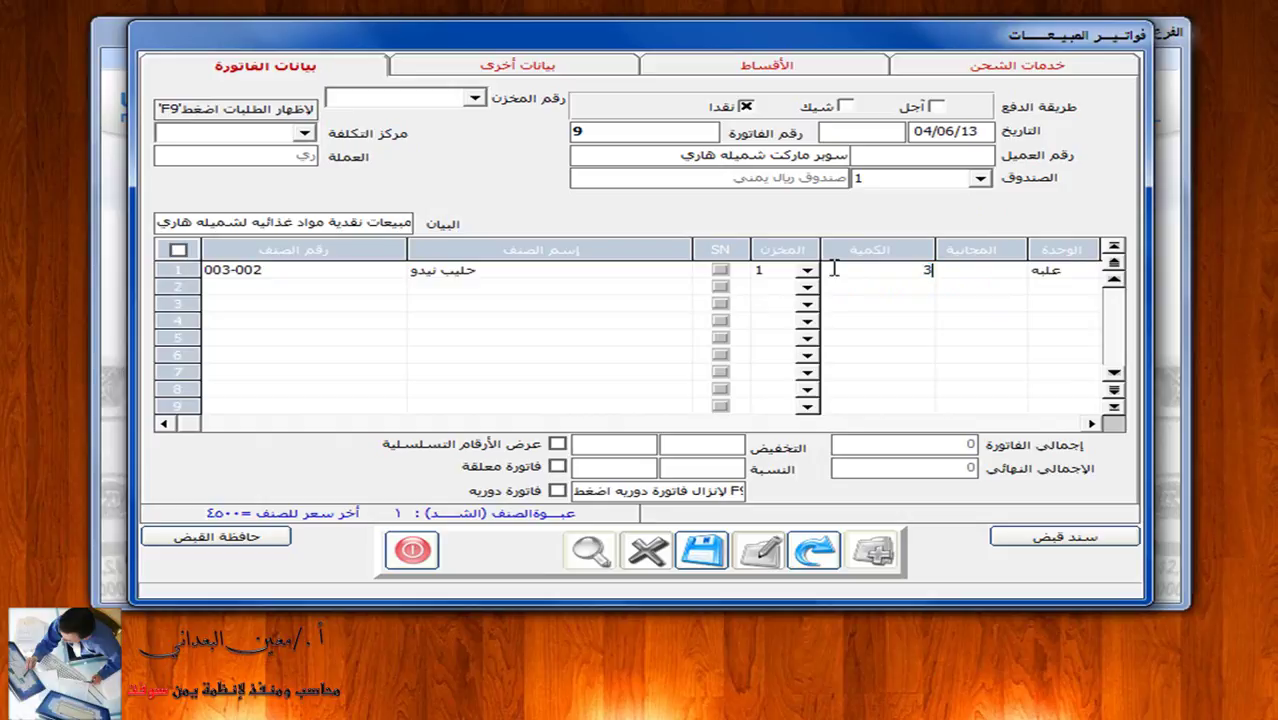
pyautogui.press('Return')
pyautogui.press('Return')
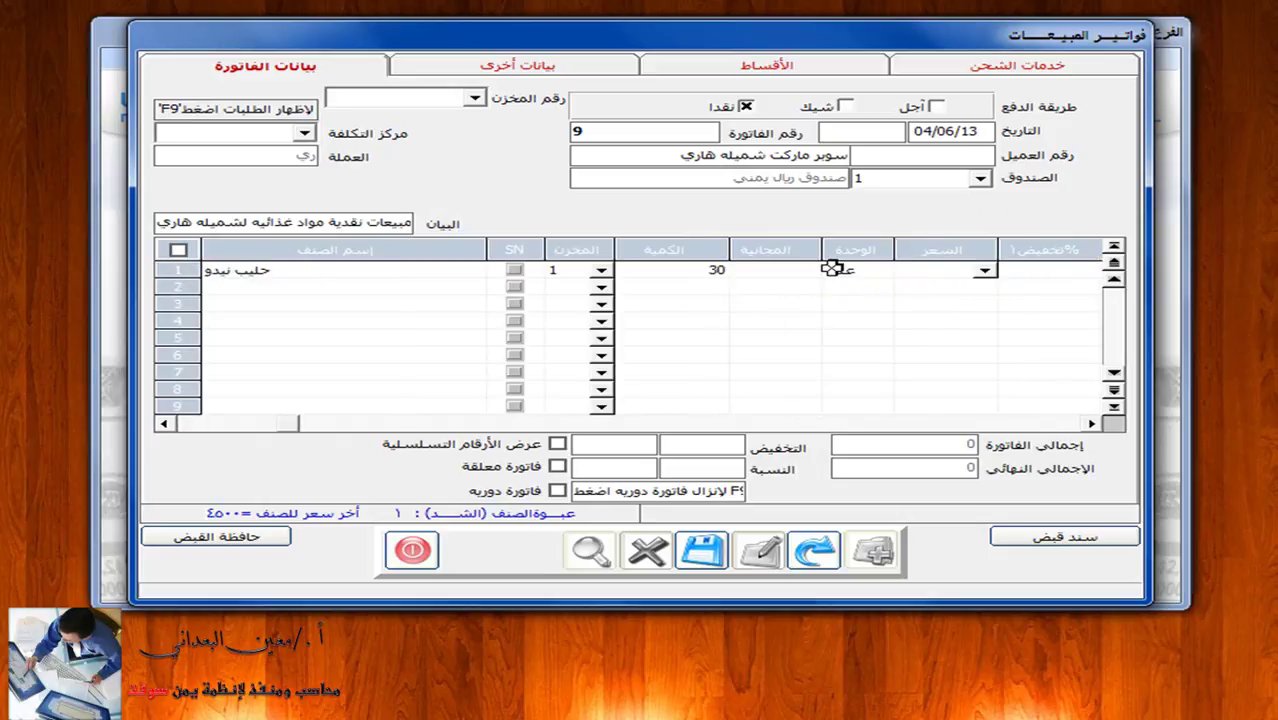
pyautogui.write('4300')
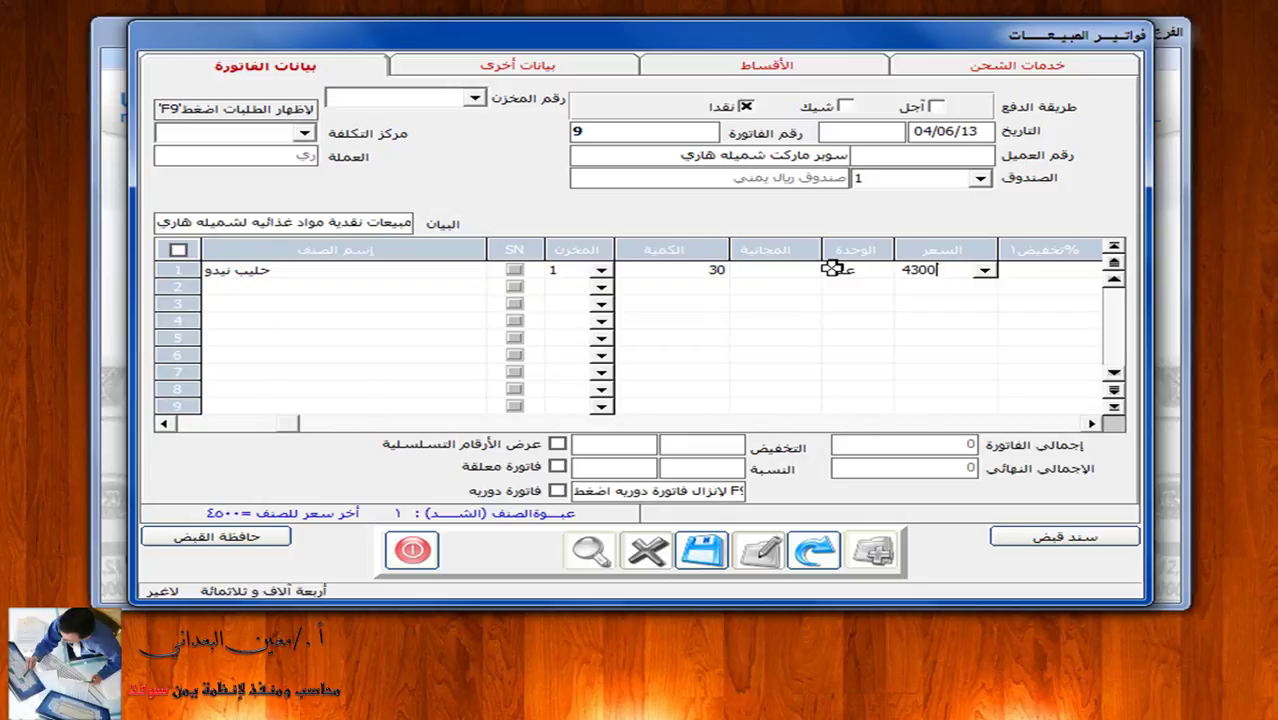
pyautogui.press('Return')
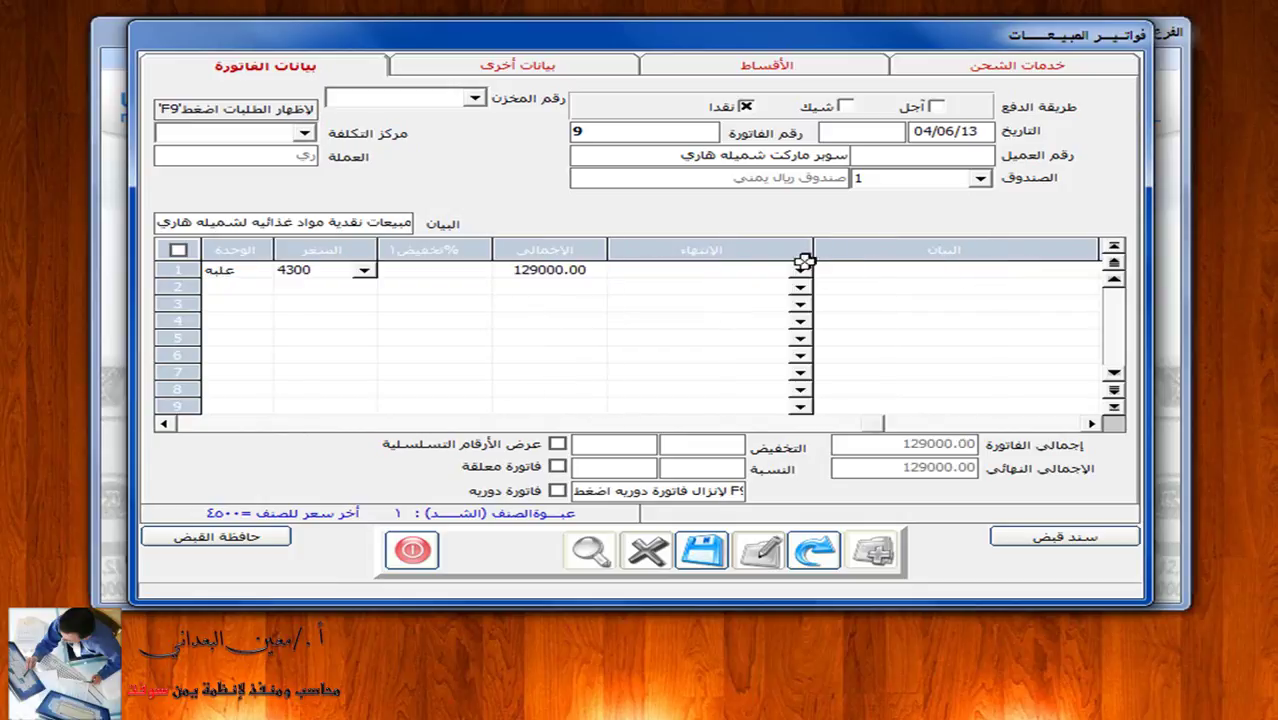
pyautogui.click(800, 270)
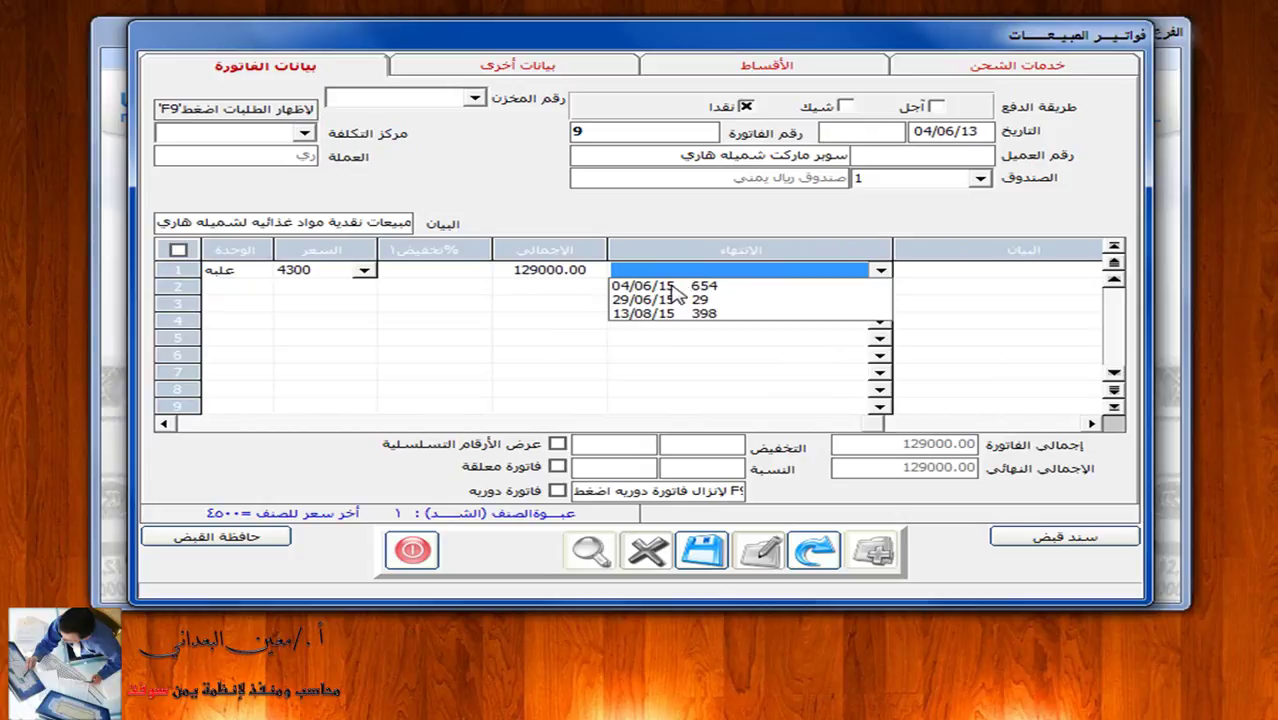
pyautogui.click(670, 287)
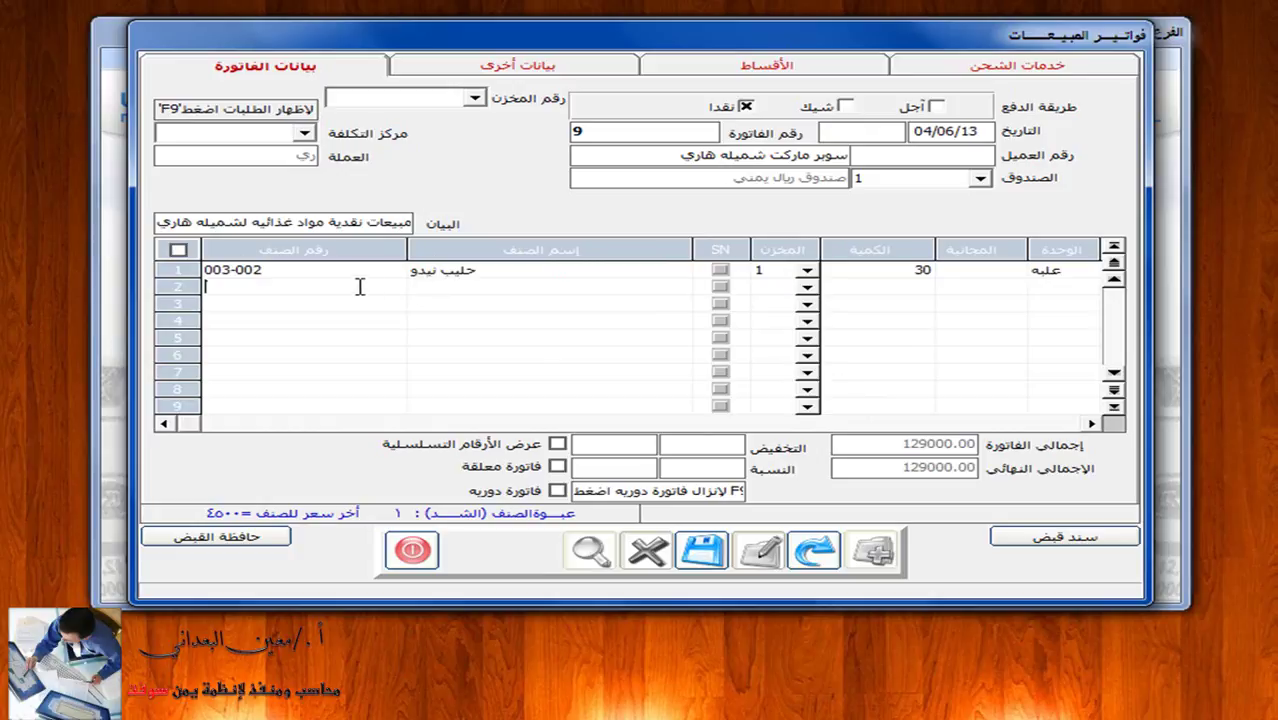
# Add line 2: 26 cartons of orange juice (004-001) from warehouse 2 at 3800, expiry 04/06/14
pyautogui.write('00')
pyautogui.write('4')
pyautogui.press('Return')
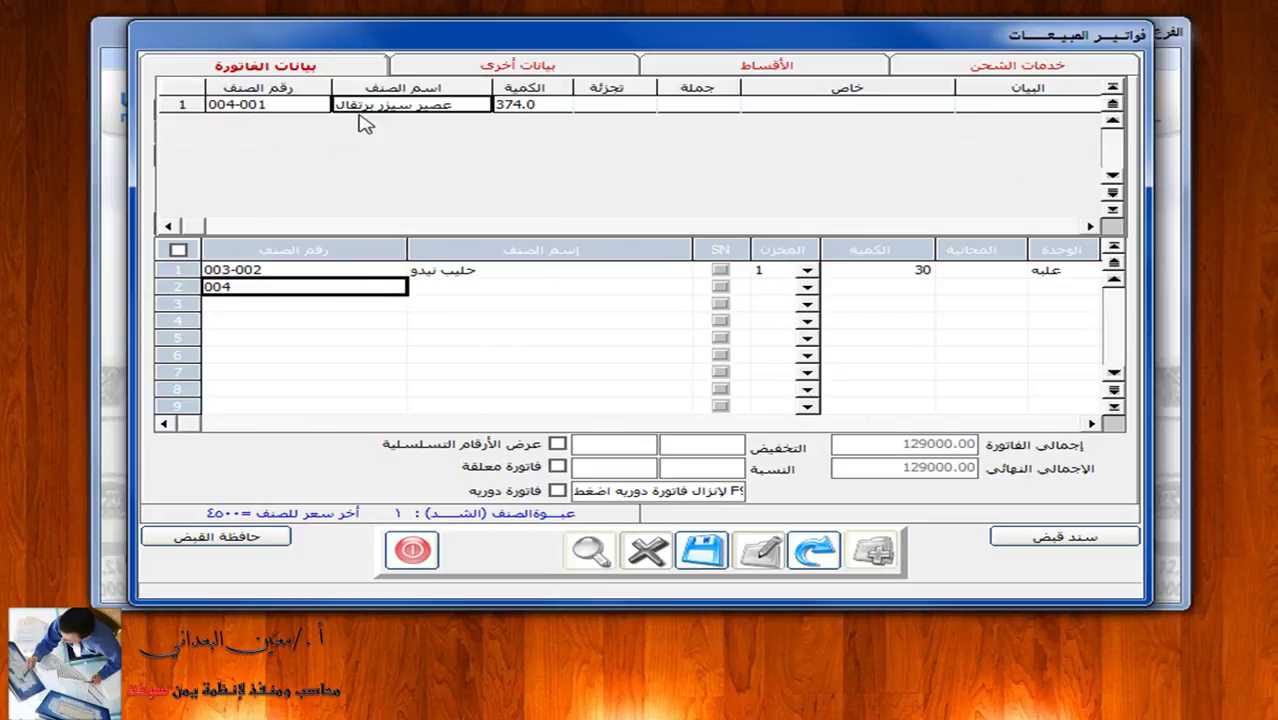
pyautogui.doubleClick(376, 106)
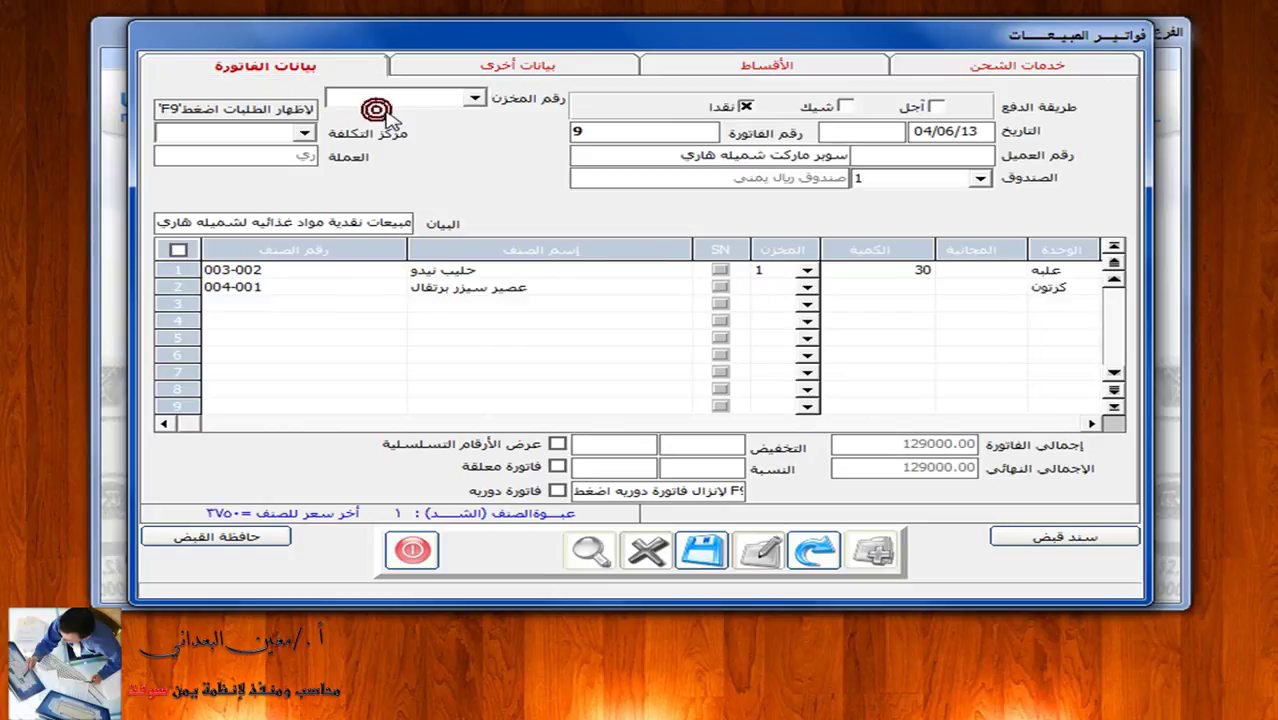
pyautogui.write('2')
pyautogui.press('Return')
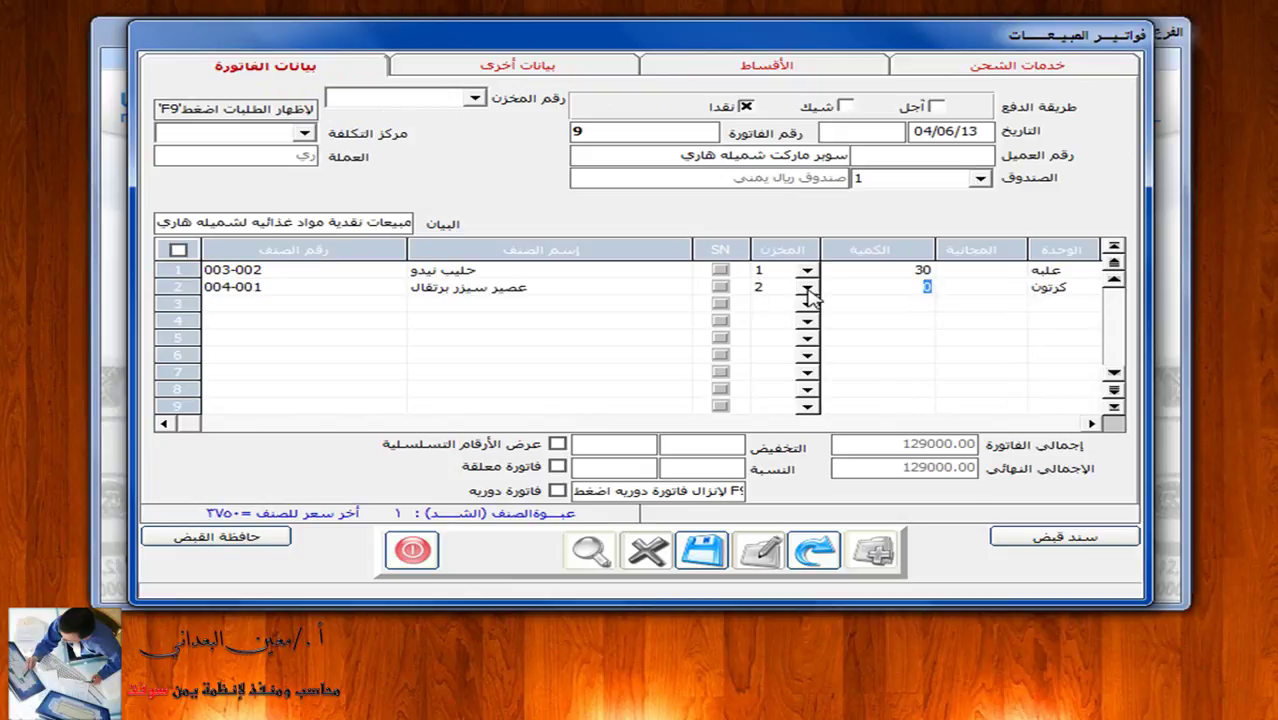
pyautogui.click(808, 290)
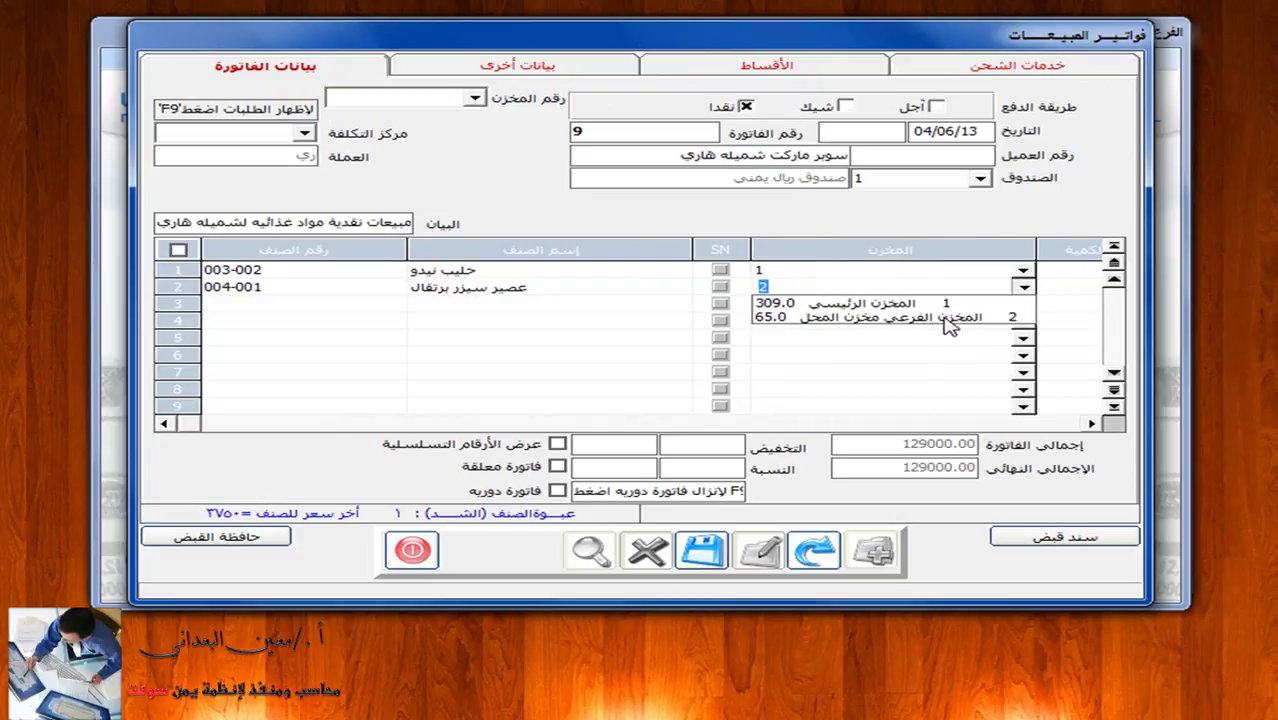
pyautogui.press('Return')
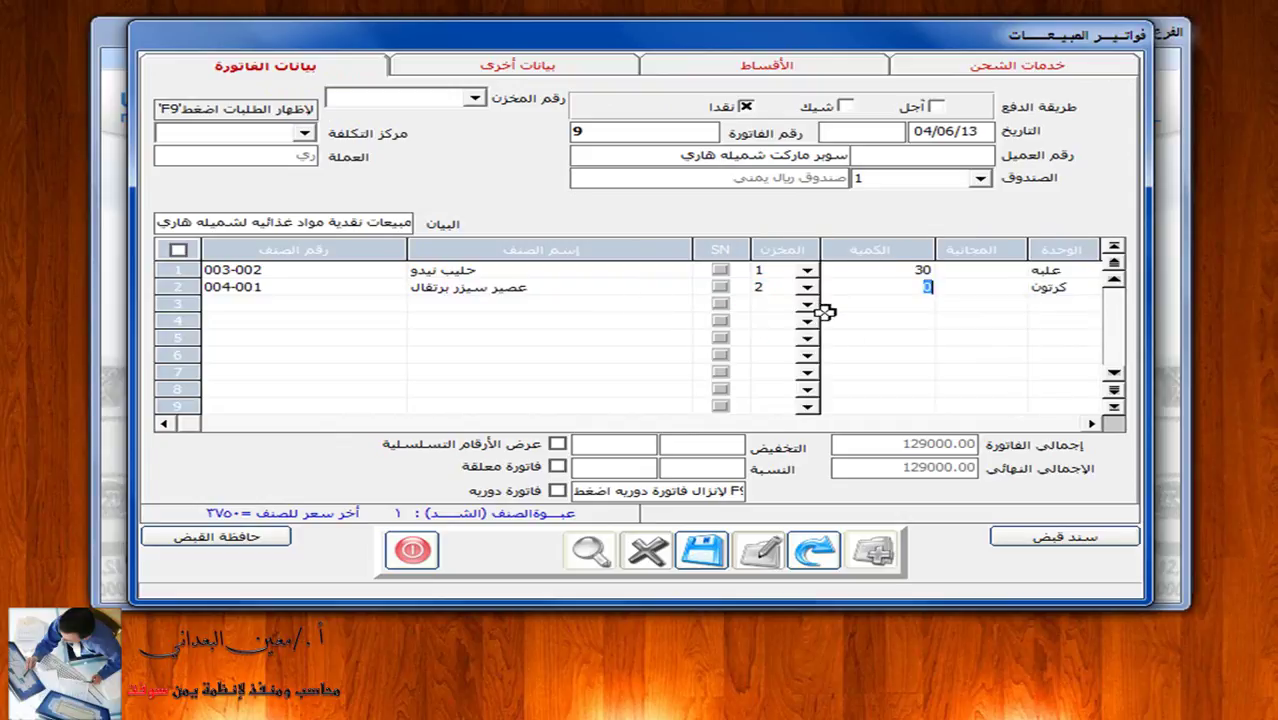
pyautogui.write('26')
pyautogui.press('Return')
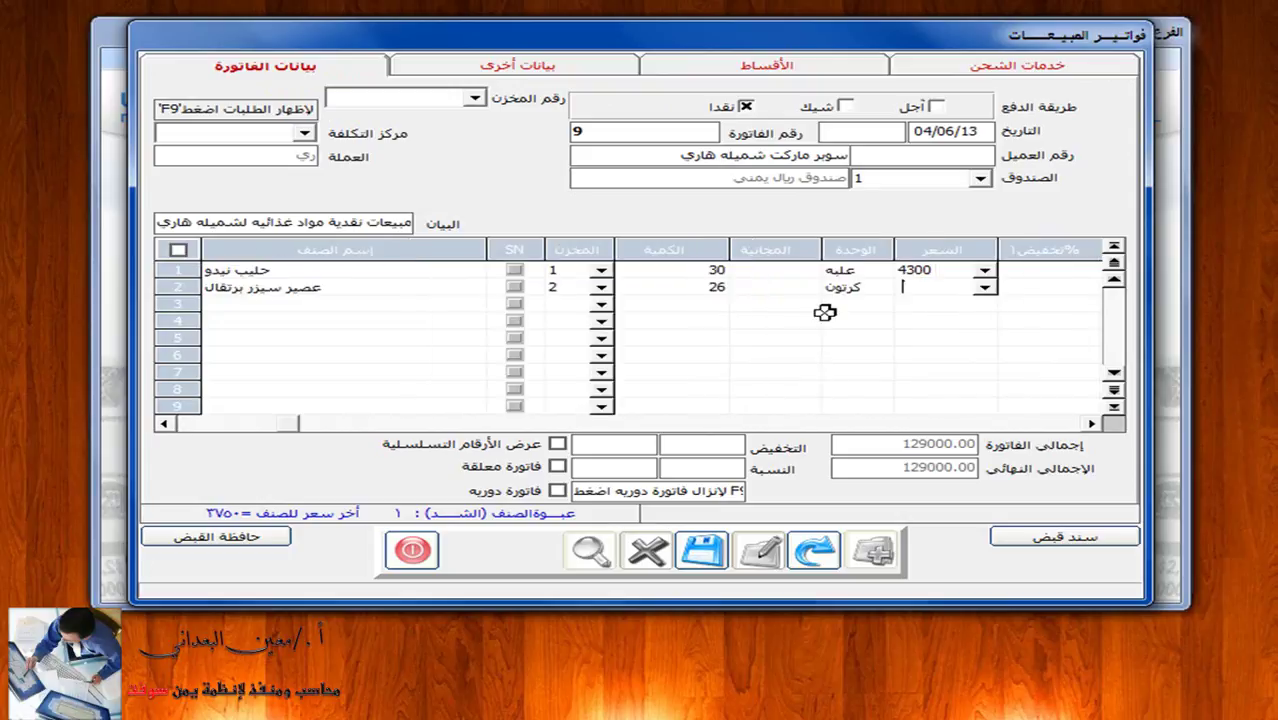
pyautogui.write('38')
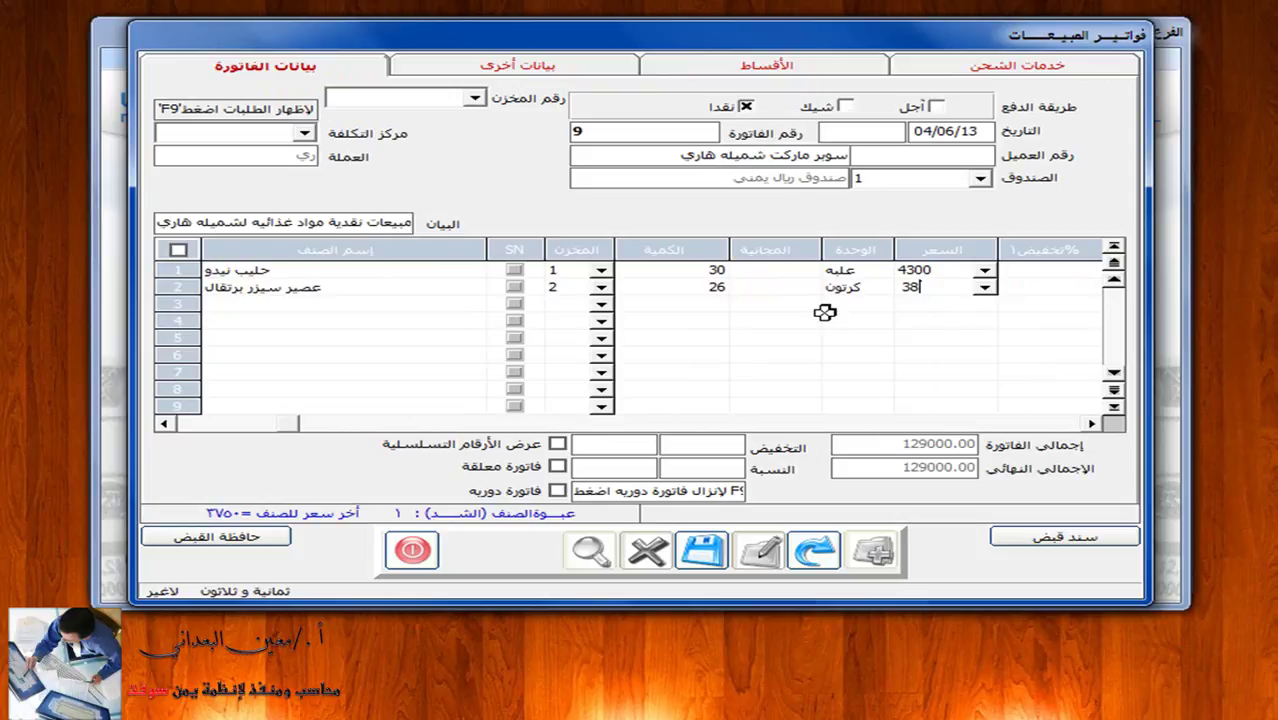
pyautogui.write('00')
pyautogui.press('Return')
pyautogui.press('Return')
pyautogui.press('Return')
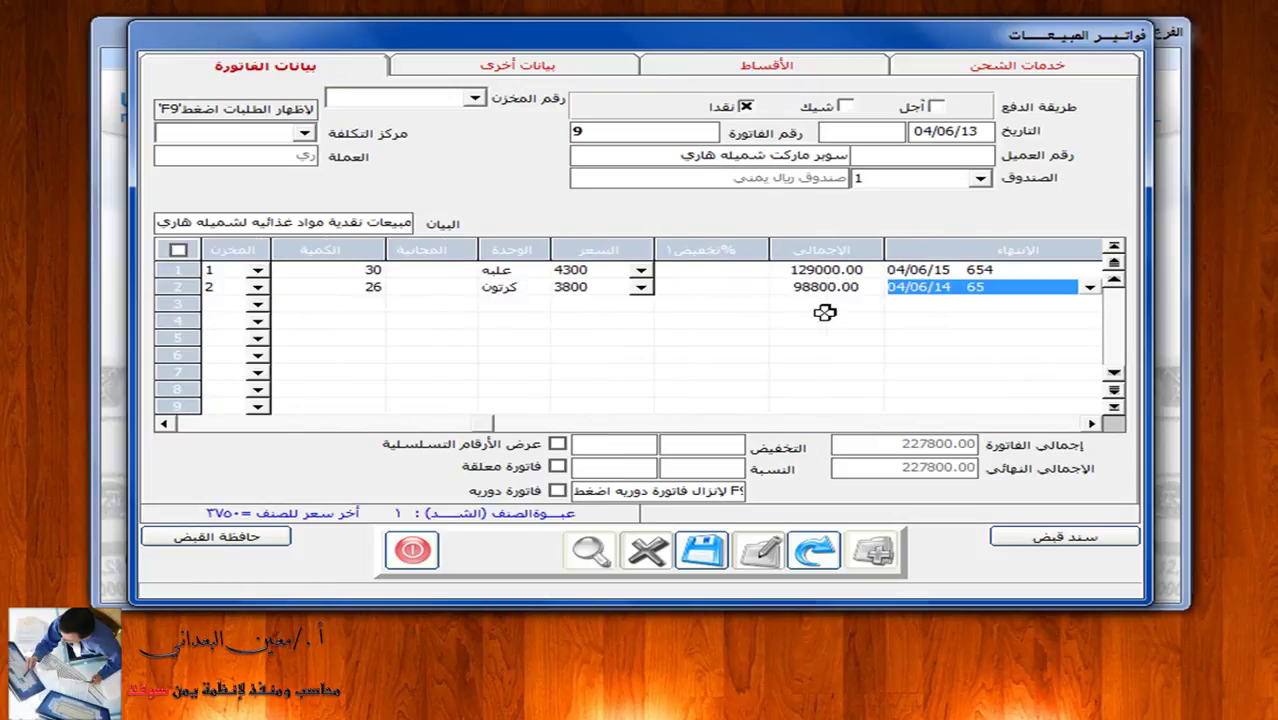
pyautogui.press('Return')
pyautogui.click(800, 287)
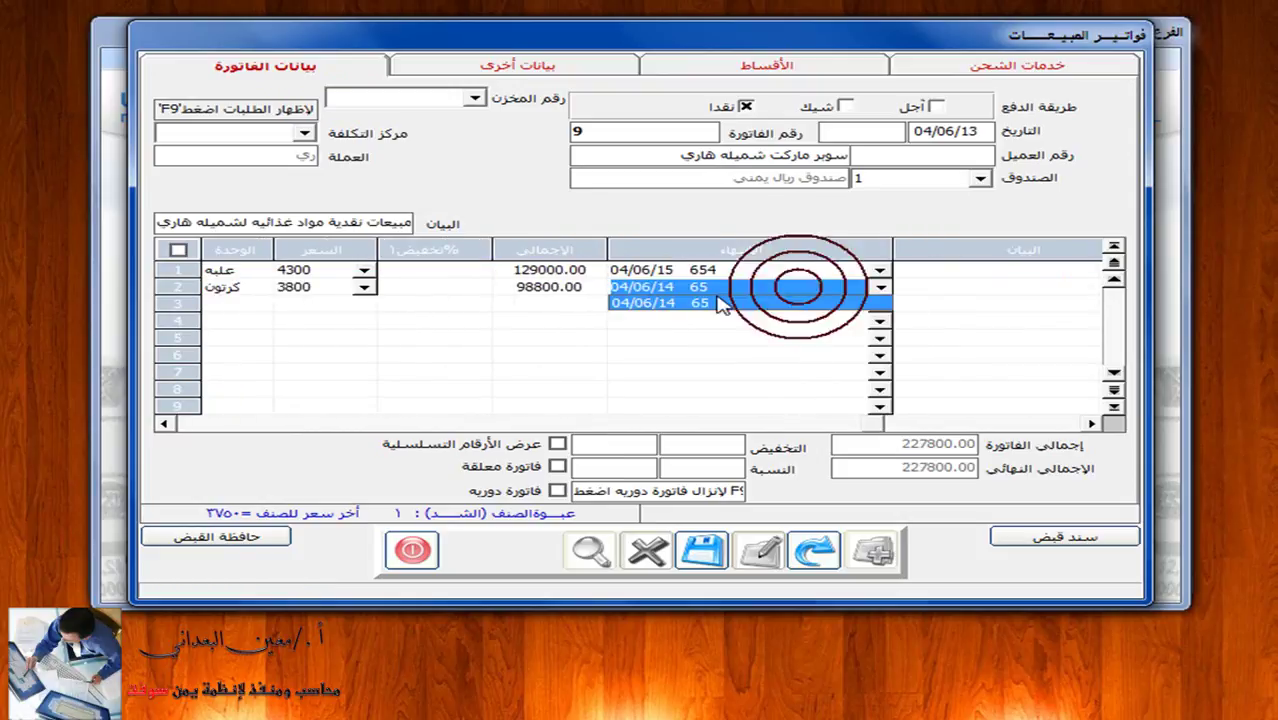
pyautogui.click(678, 297)
pyautogui.press('Return')
pyautogui.press('Return')
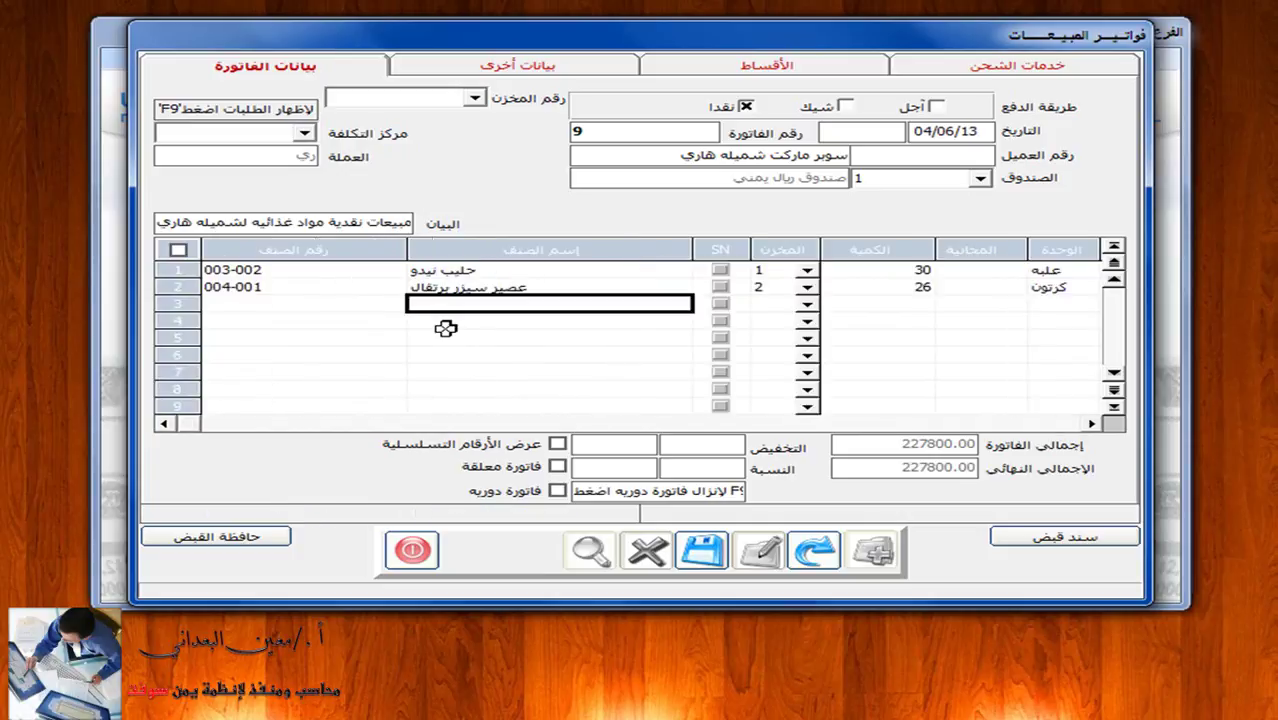
# Add row 3: 20 bags of دقيق السنابل (005-001) from warehouse 2 at 6800
pyautogui.write('*')
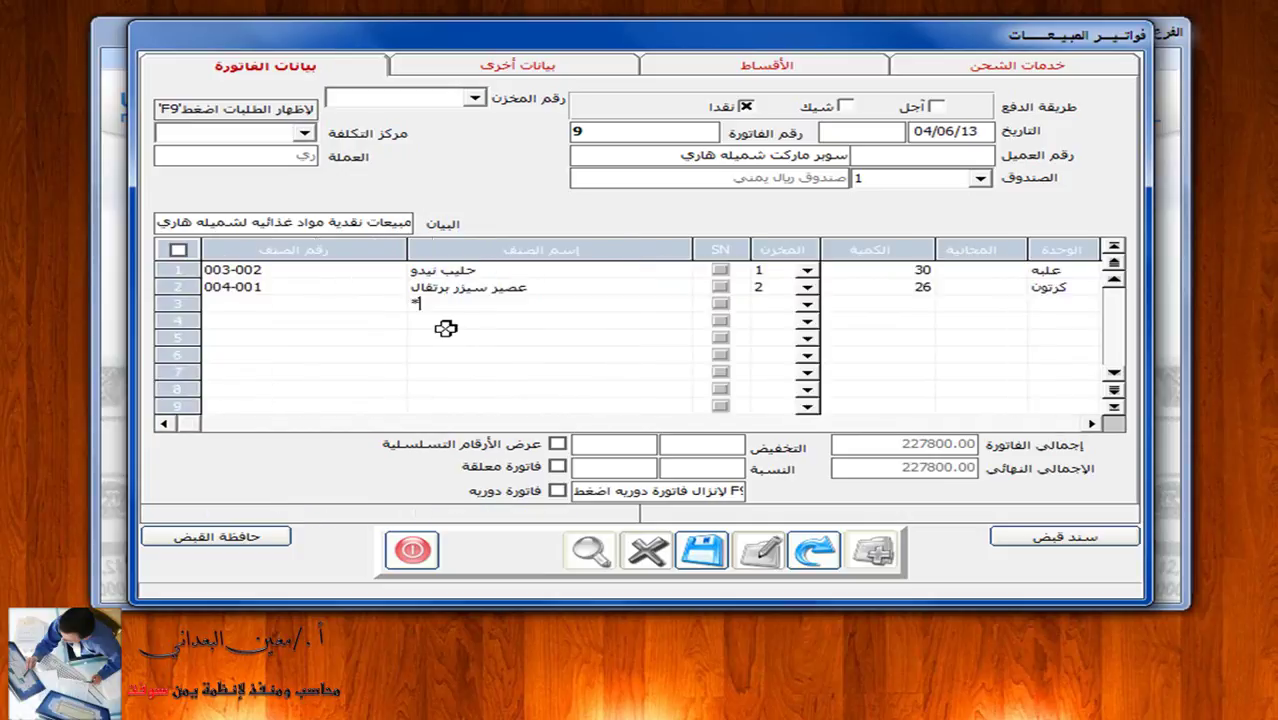
pyautogui.click(440, 267)
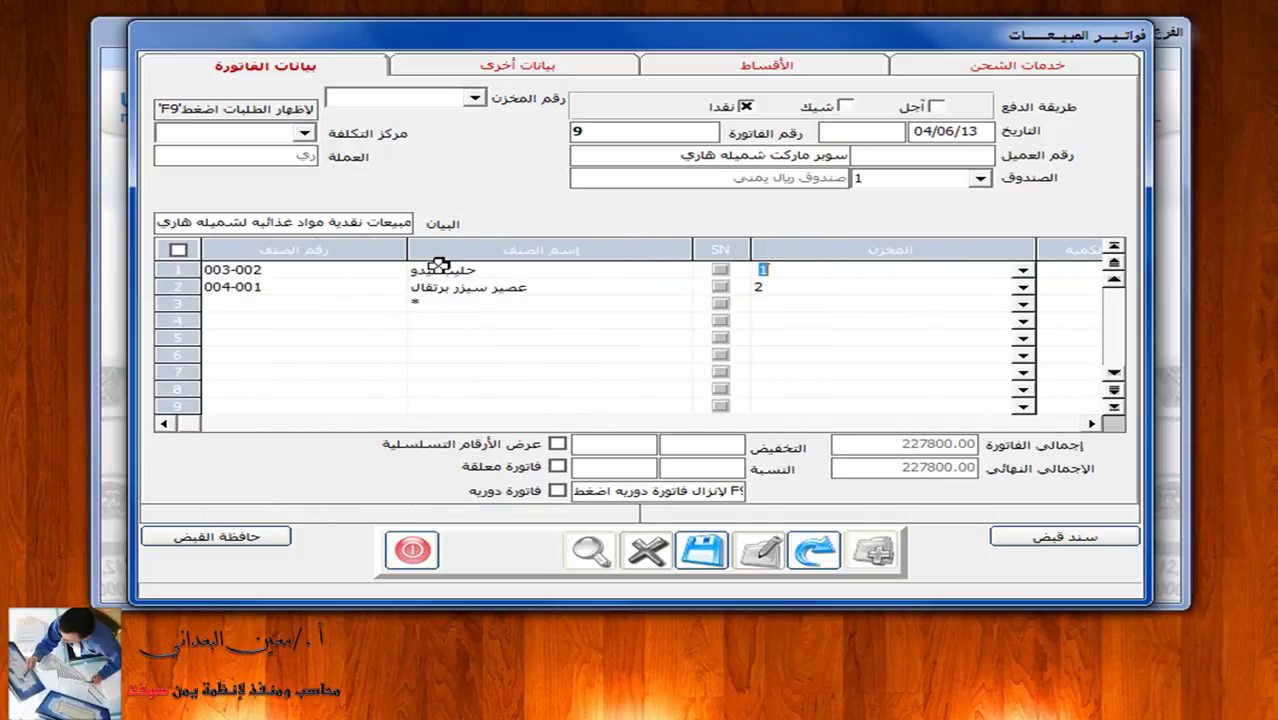
pyautogui.click(516, 305)
pyautogui.write('الس')
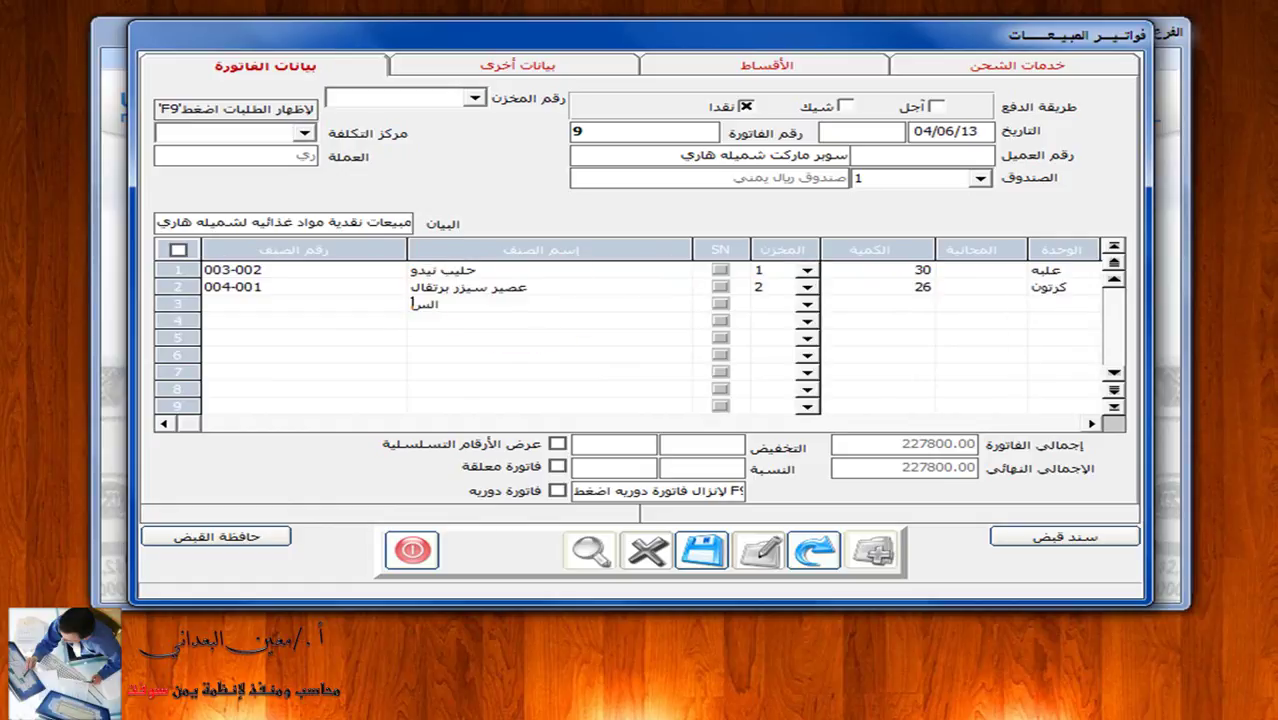
pyautogui.write('نابل')
pyautogui.press('Return')
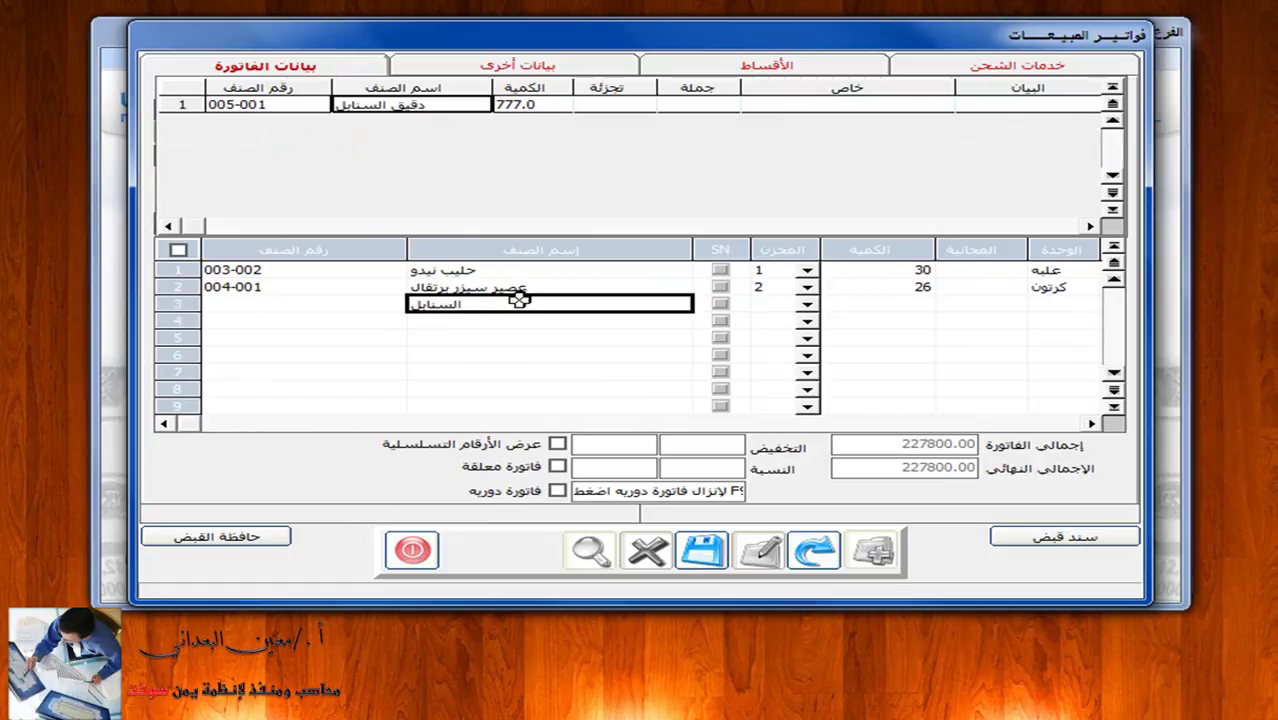
pyautogui.doubleClick(399, 104)
pyautogui.press('Return')
pyautogui.click(772, 303)
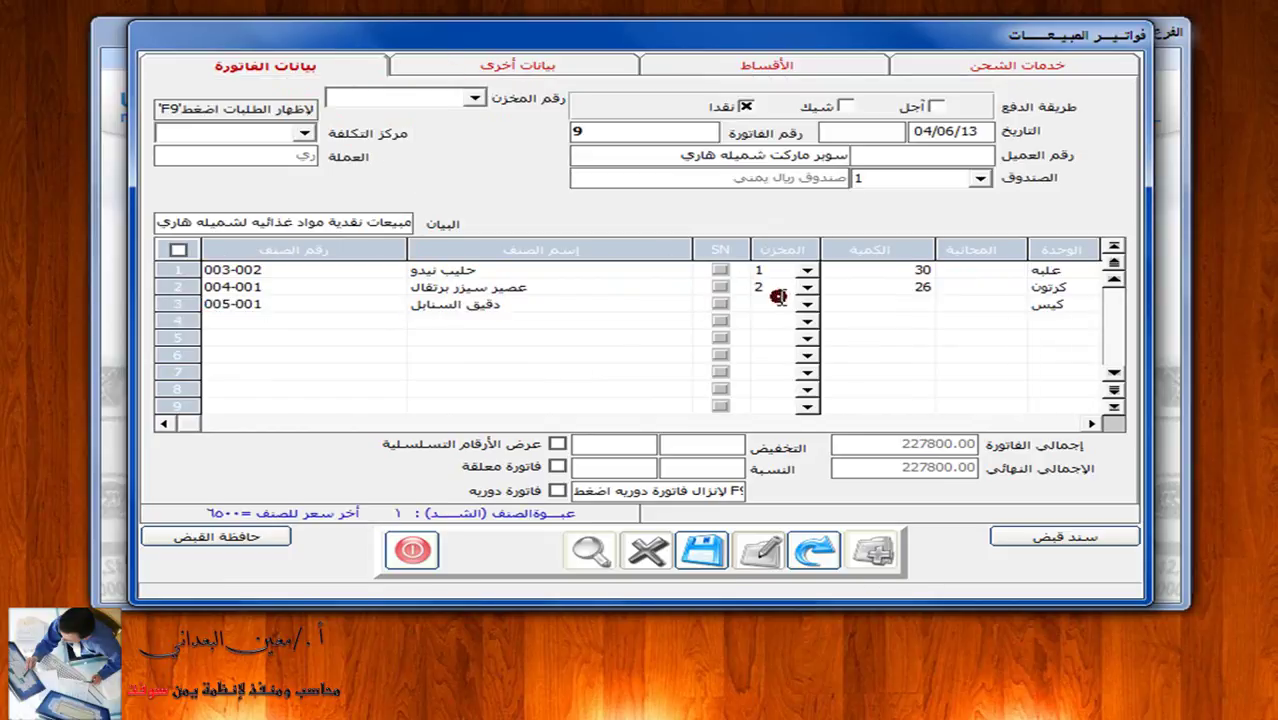
pyautogui.write('2')
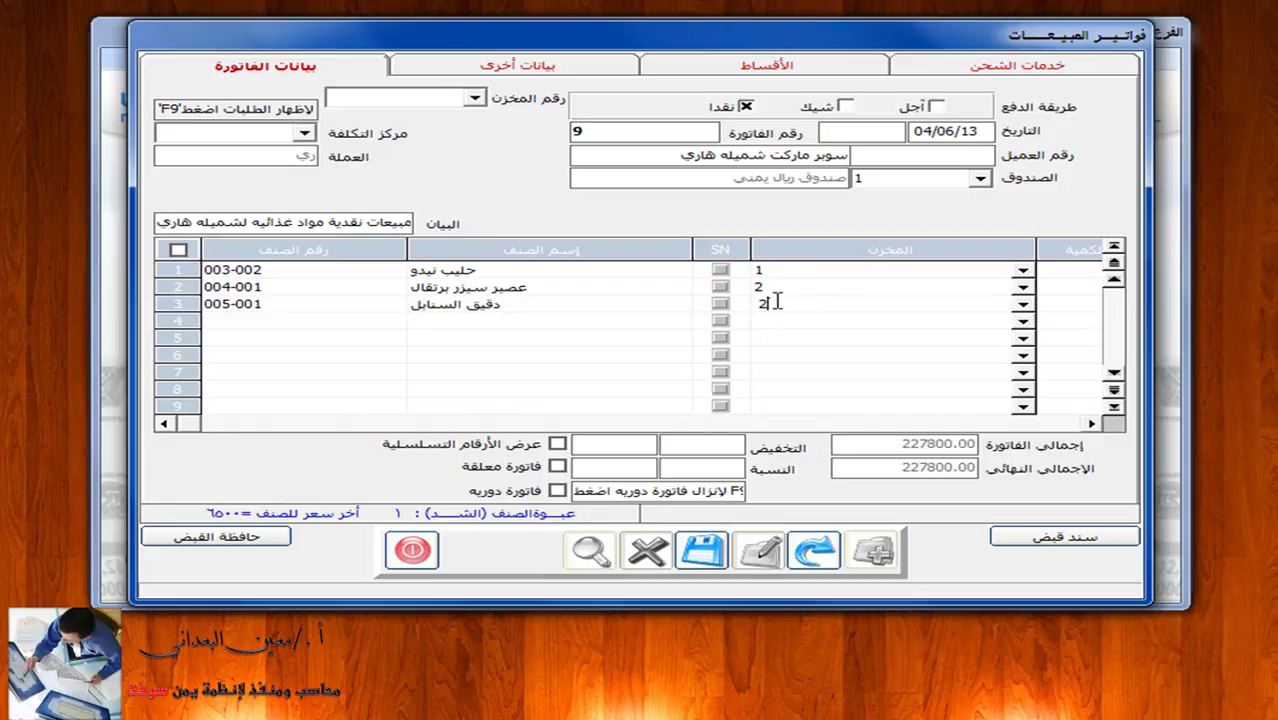
pyautogui.click(1023, 306)
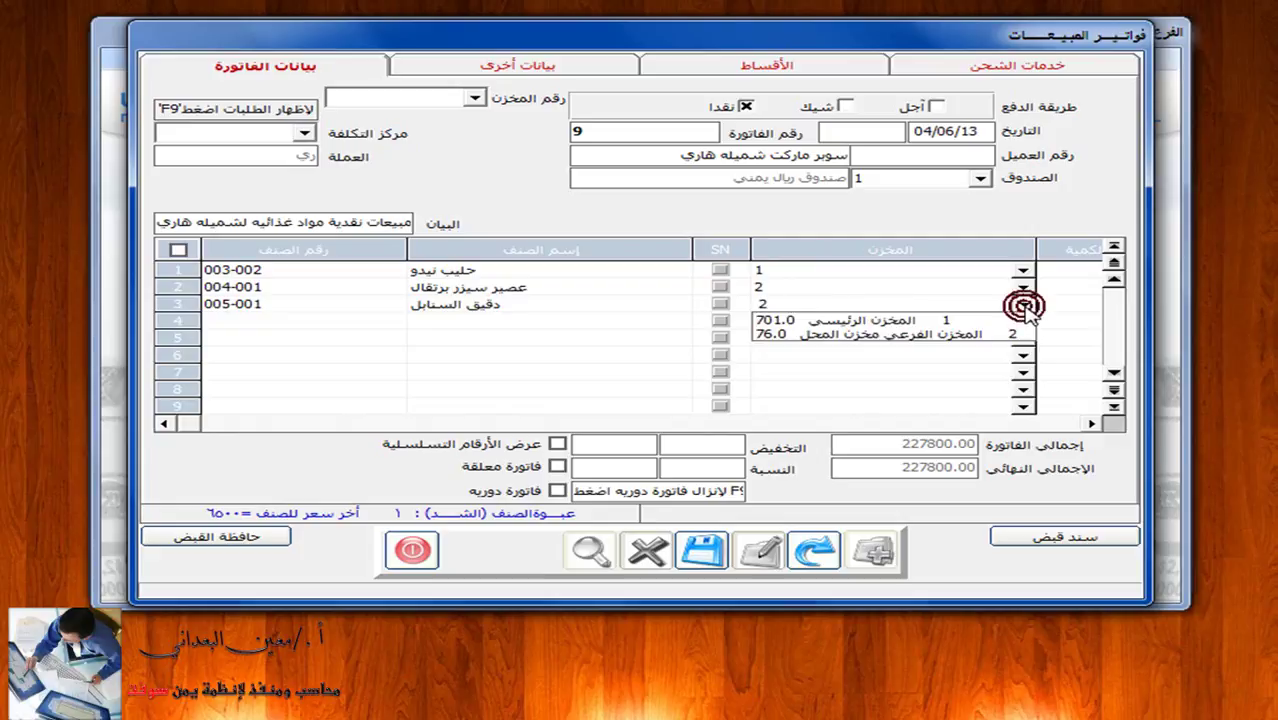
pyautogui.click(943, 336)
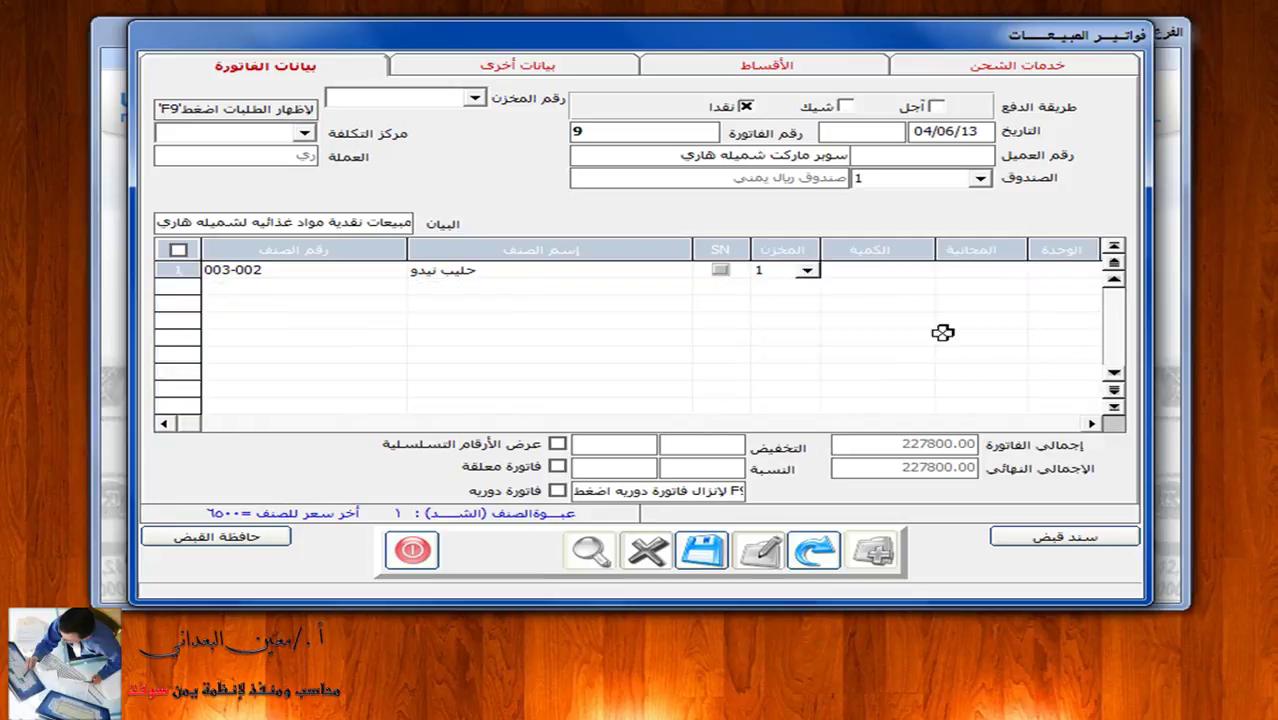
pyautogui.click(914, 306)
pyautogui.write('2')
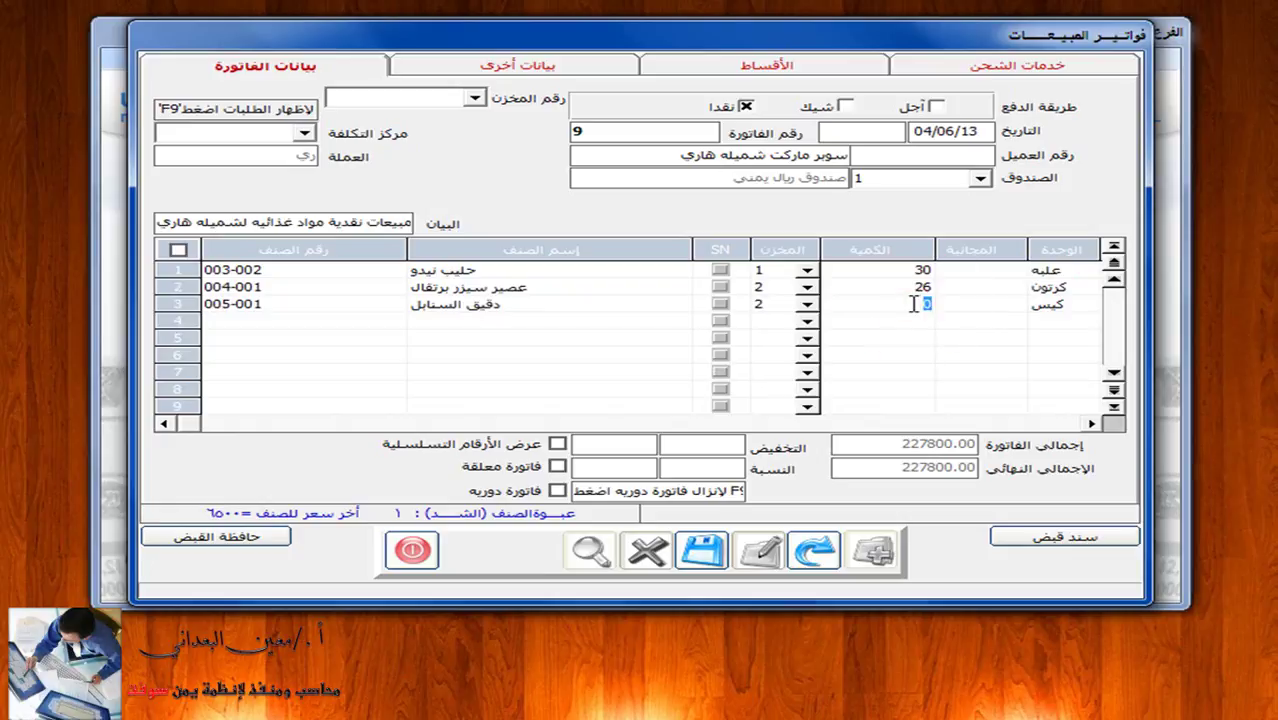
pyautogui.write('0')
pyautogui.press('Return')
pyautogui.press('Return')
pyautogui.write('6800')
pyautogui.press('Return')
pyautogui.press('Return')
pyautogui.press('Return')
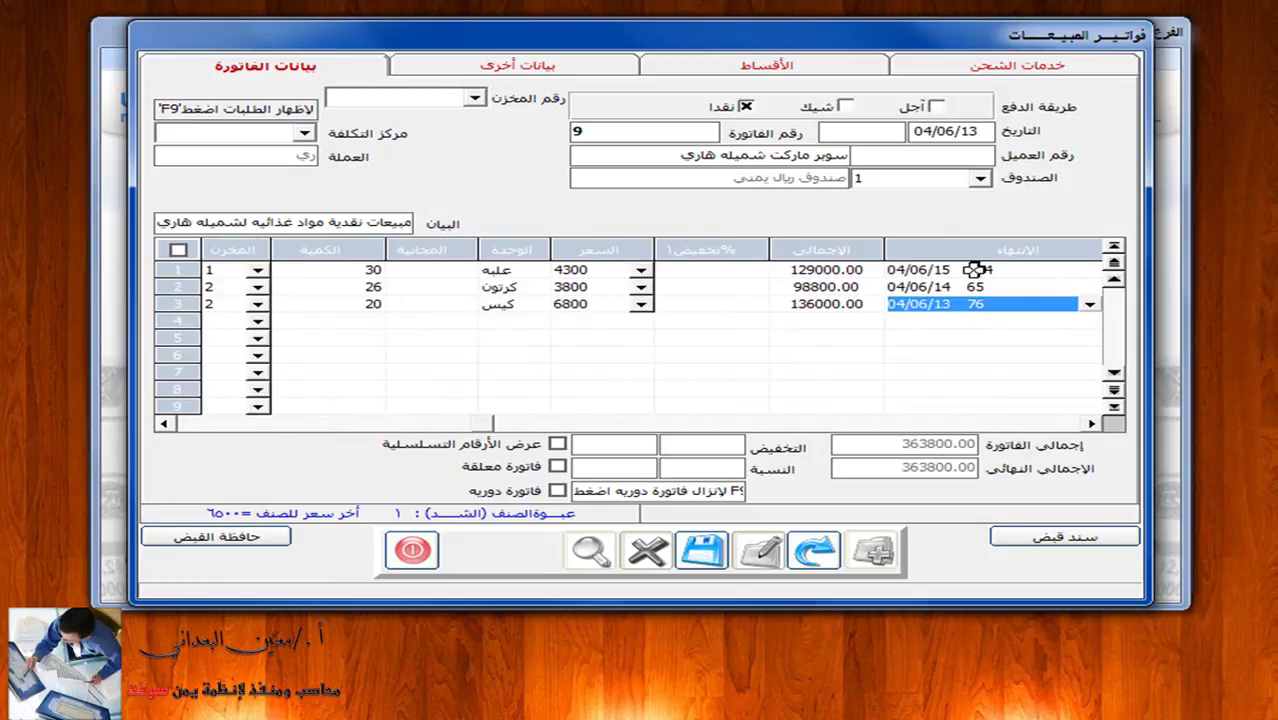
pyautogui.press('Return')
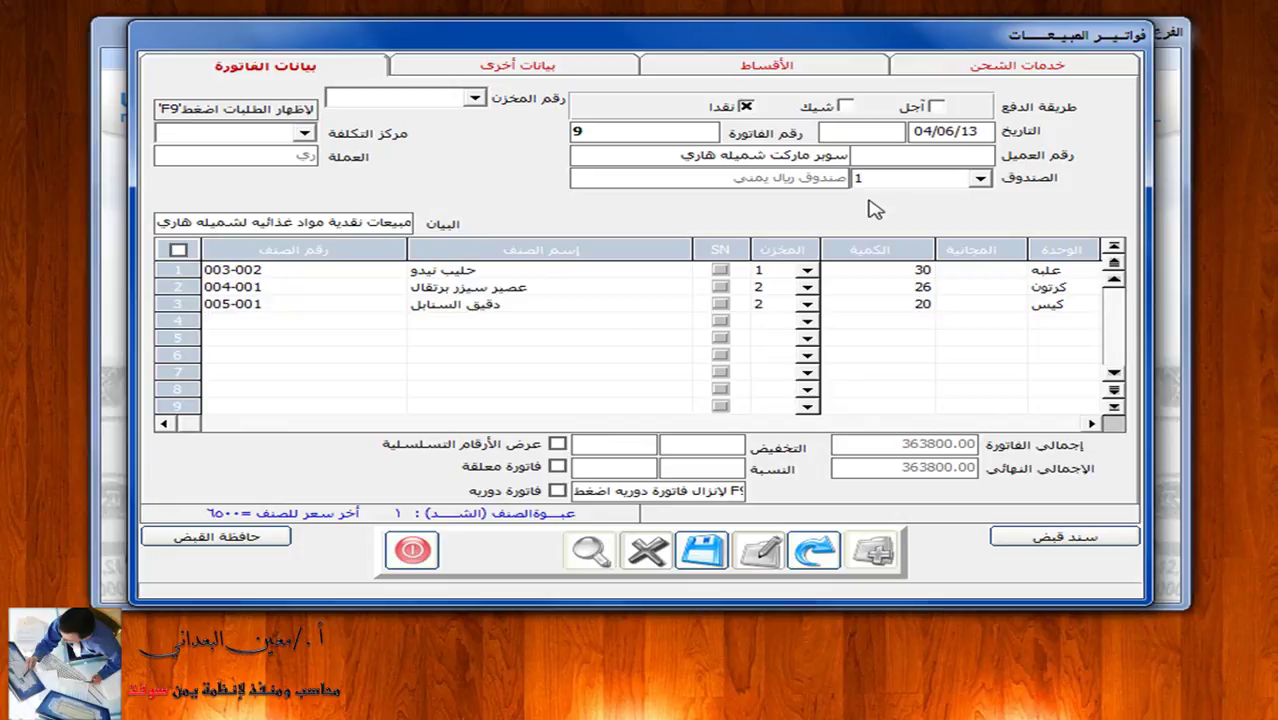
# Save and close invoice 9, then enable showing available warehouse stock in sales invoice details
pyautogui.click(703, 550)
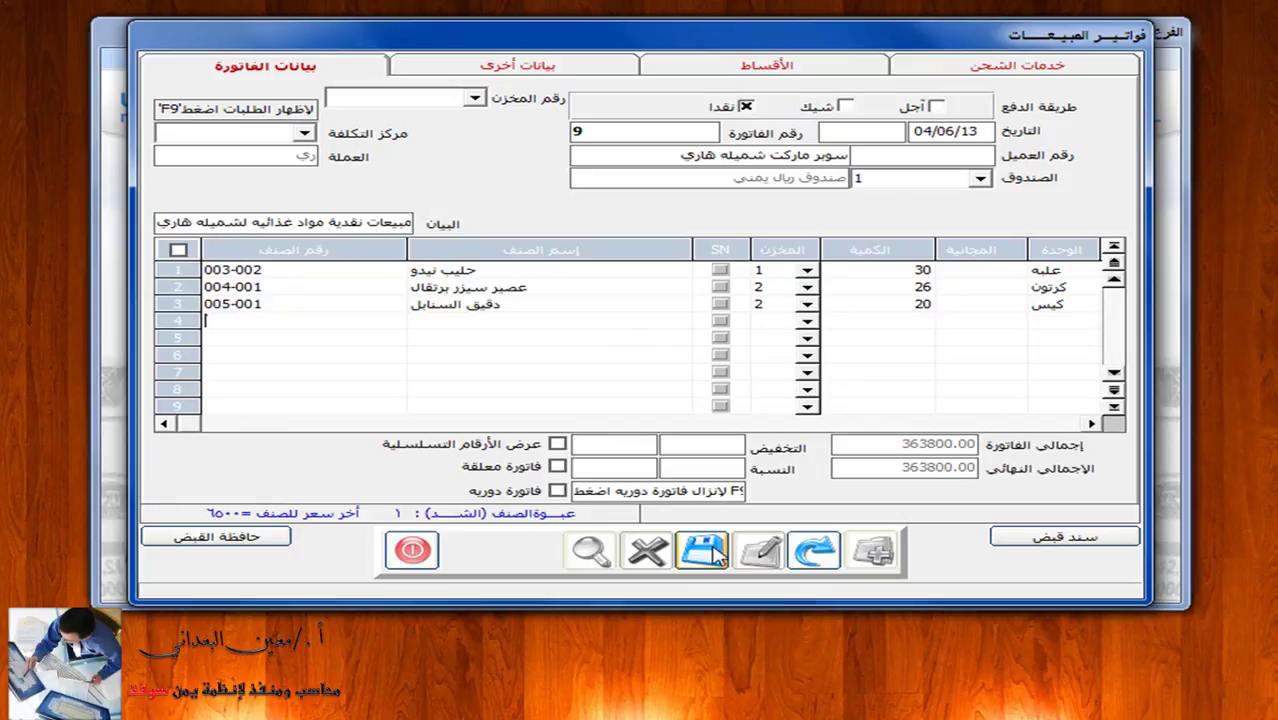
pyautogui.click(430, 552)
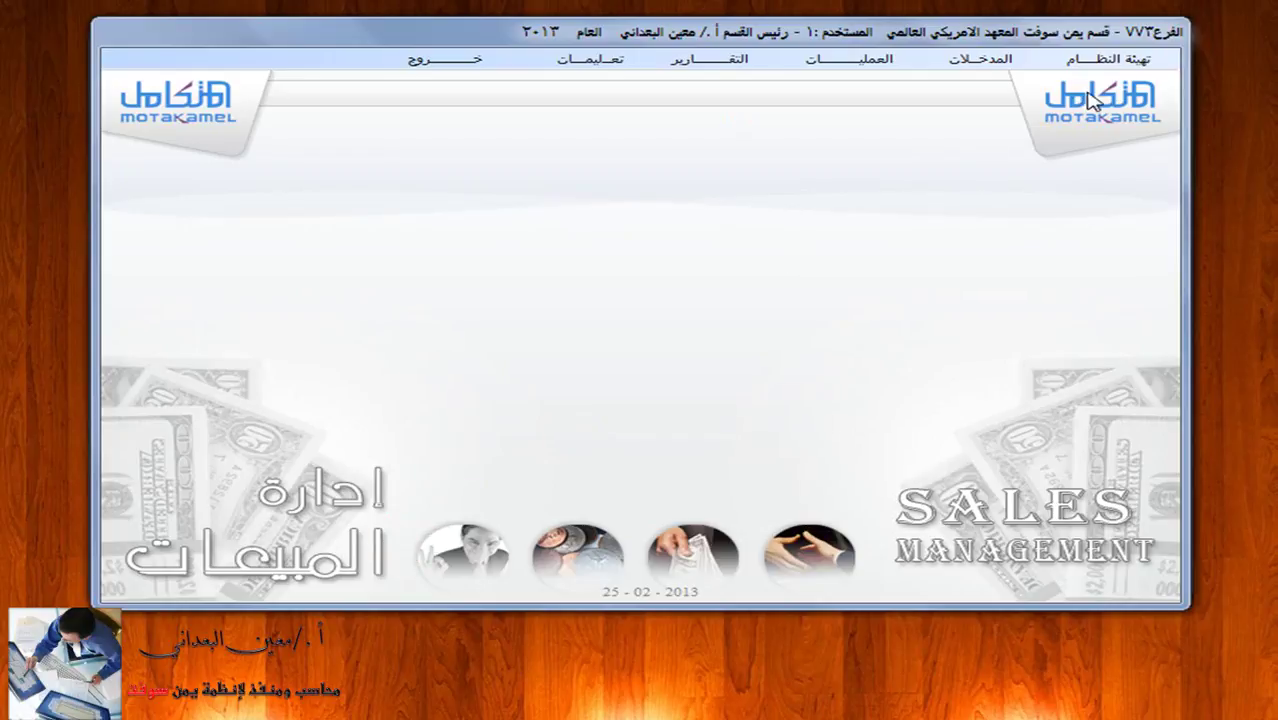
pyautogui.click(1138, 60)
pyautogui.click(1138, 82)
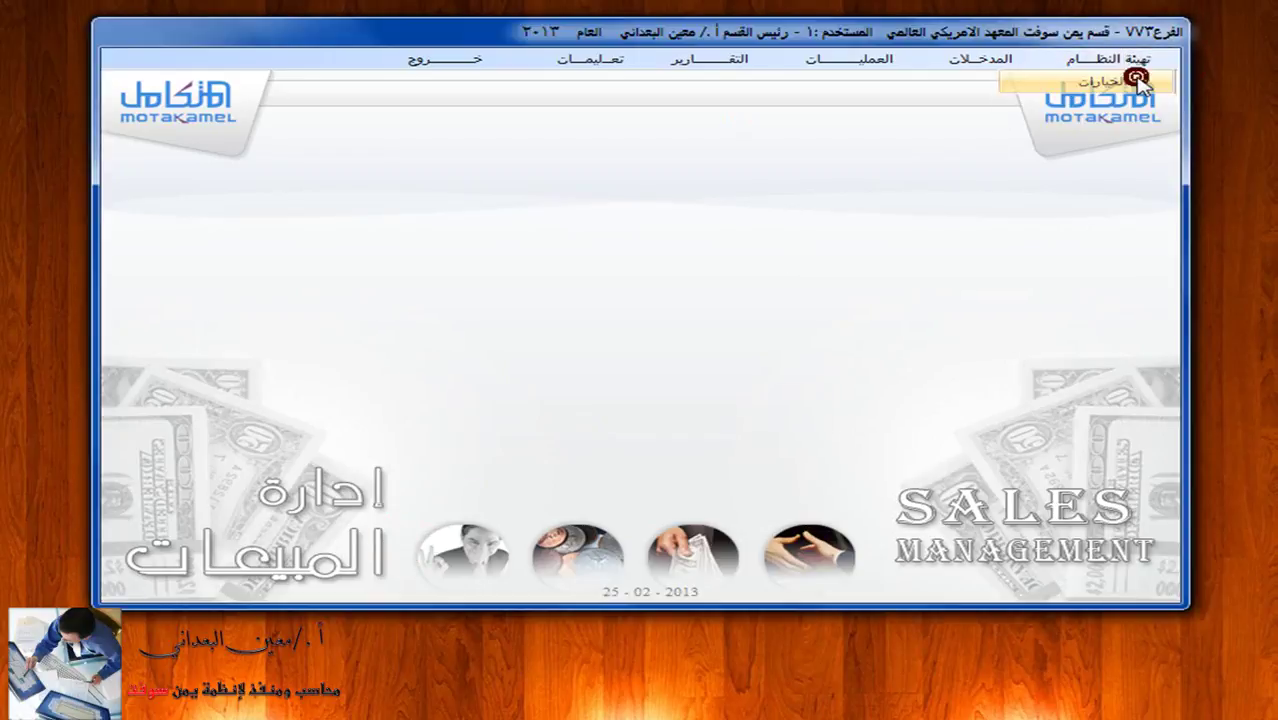
pyautogui.click(467, 54)
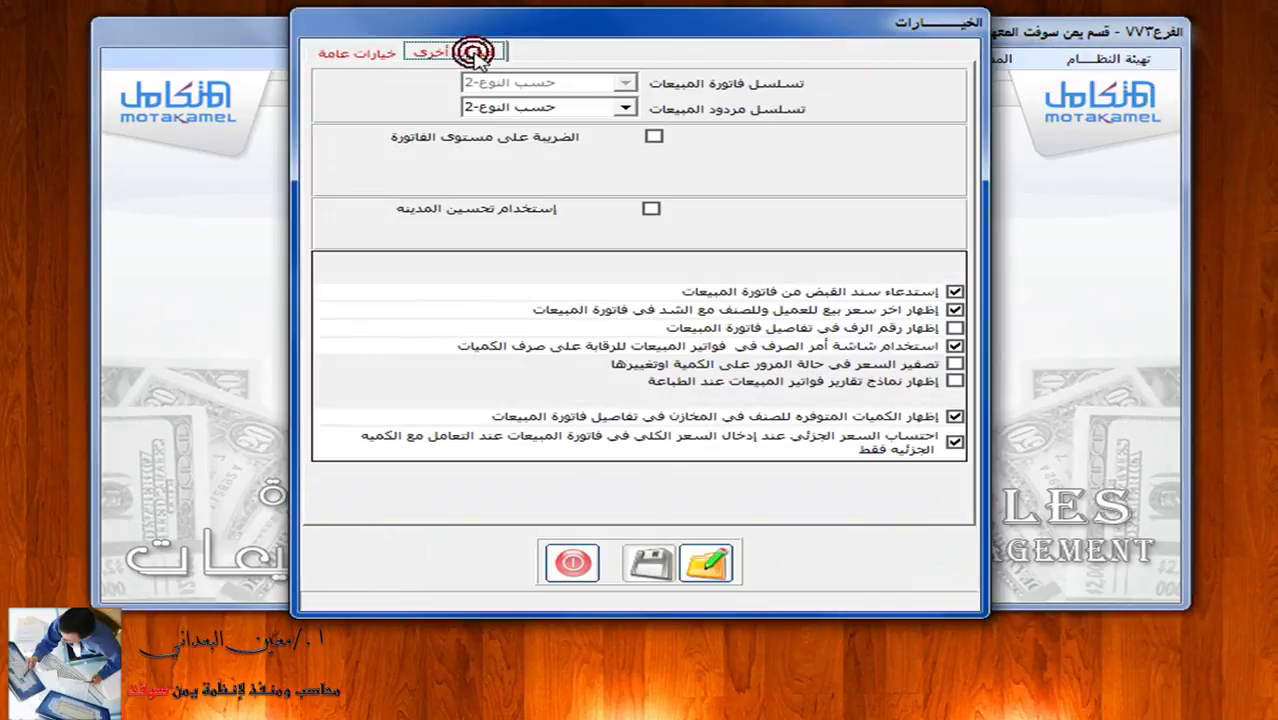
pyautogui.click(707, 562)
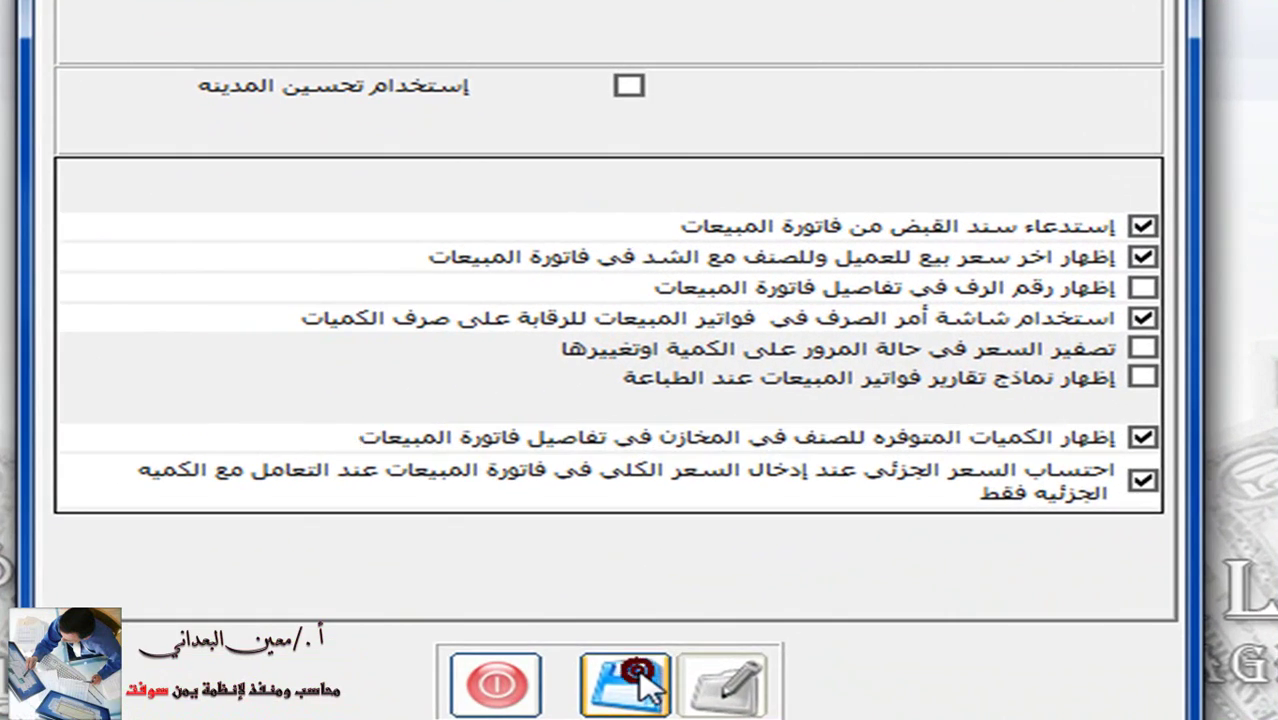
pyautogui.click(648, 562)
pyautogui.click(520, 686)
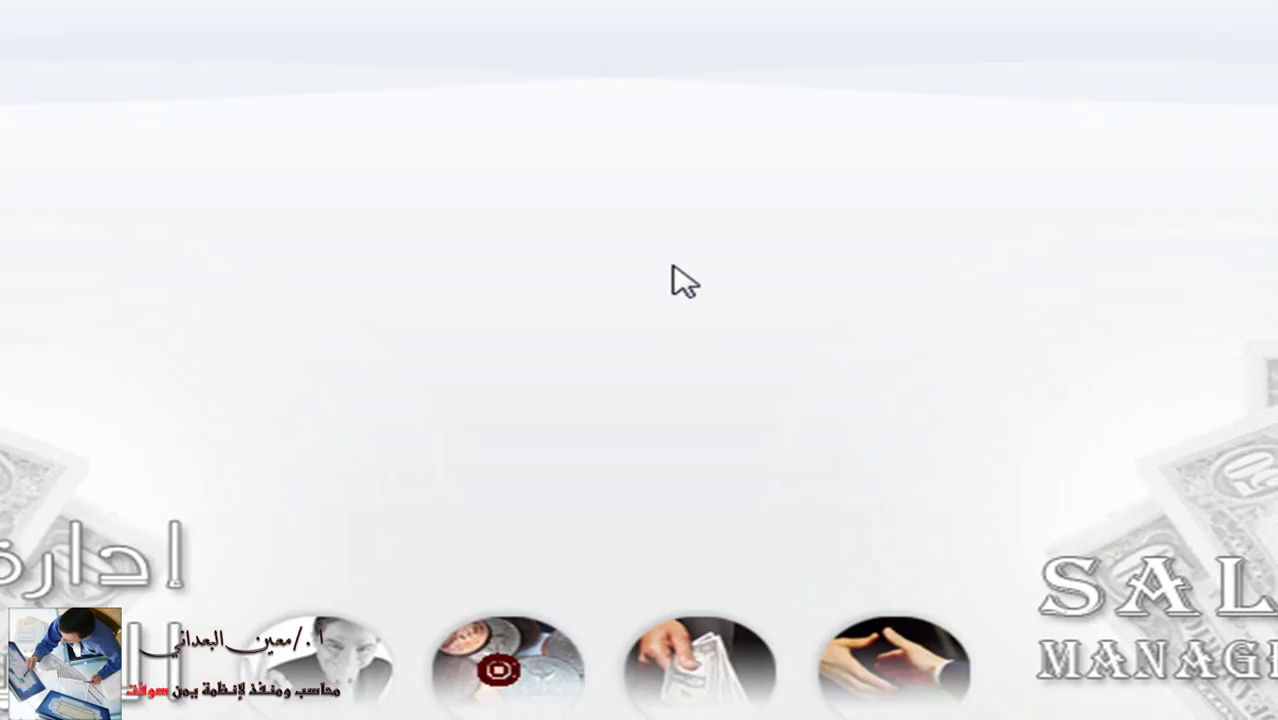
pyautogui.click(840, 47)
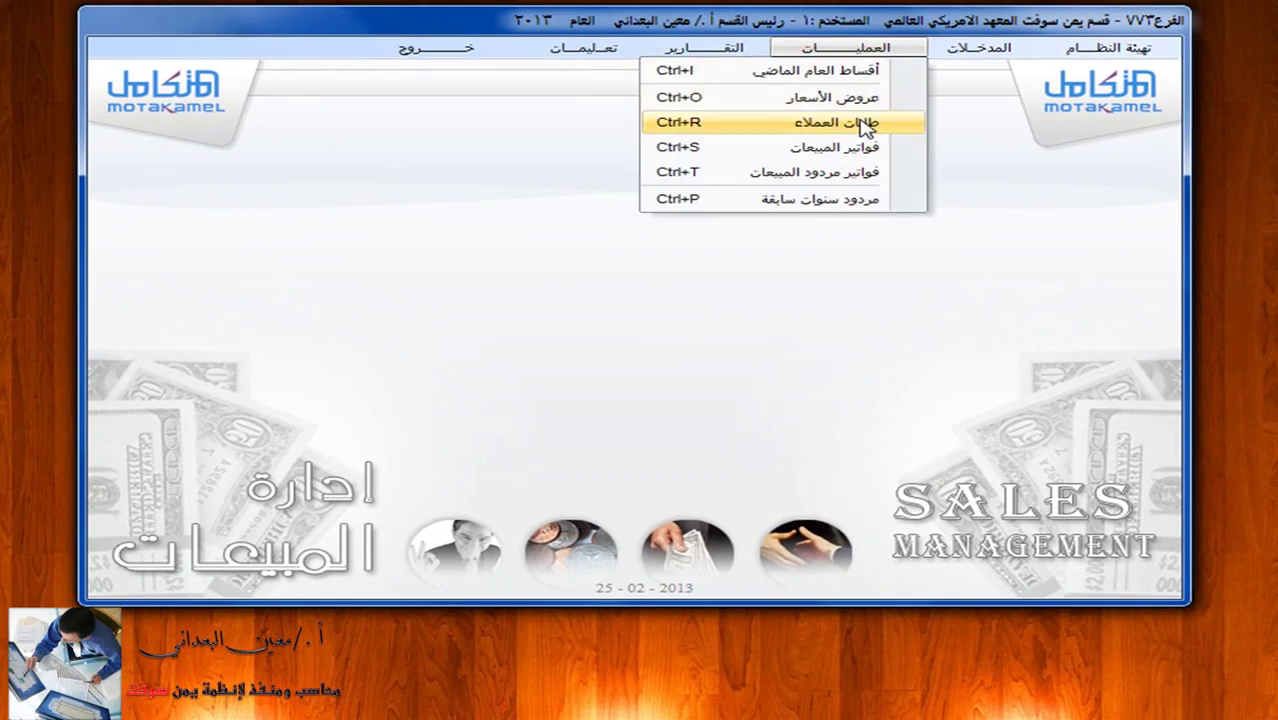
# Load cash invoice 9 into the sales invoices form and switch it to edit mode
pyautogui.click(868, 146)
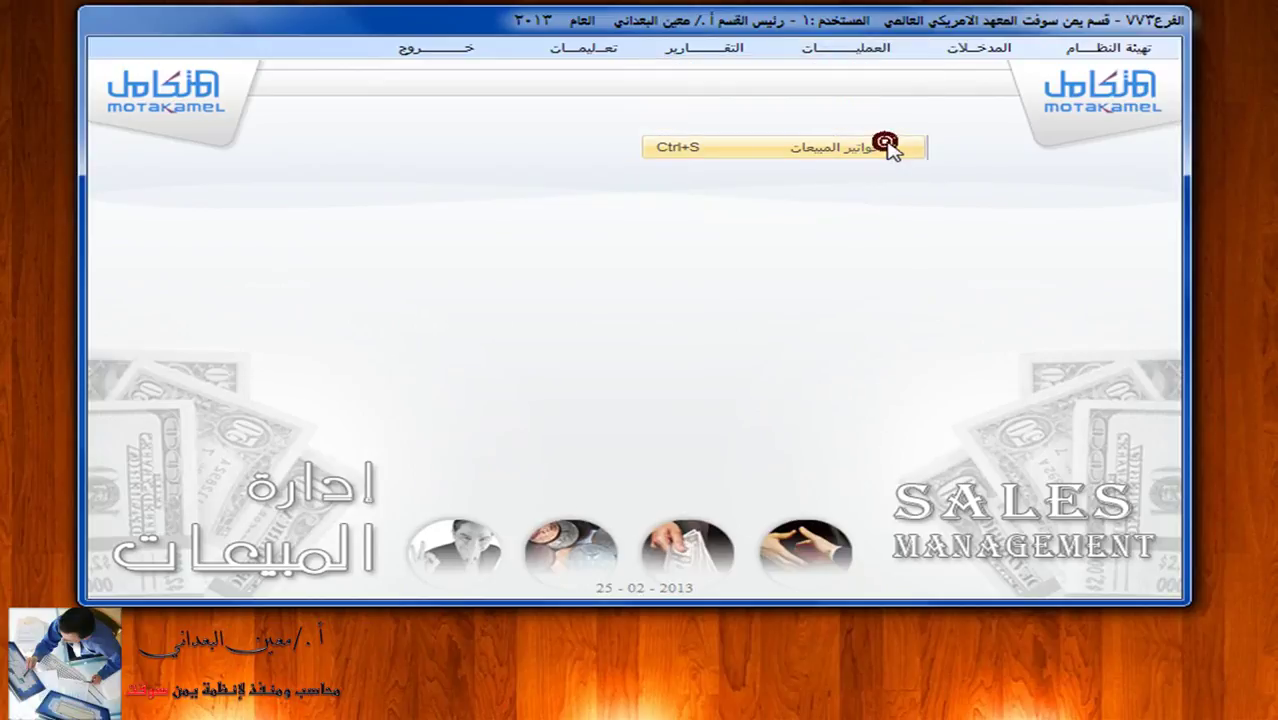
pyautogui.click(741, 96)
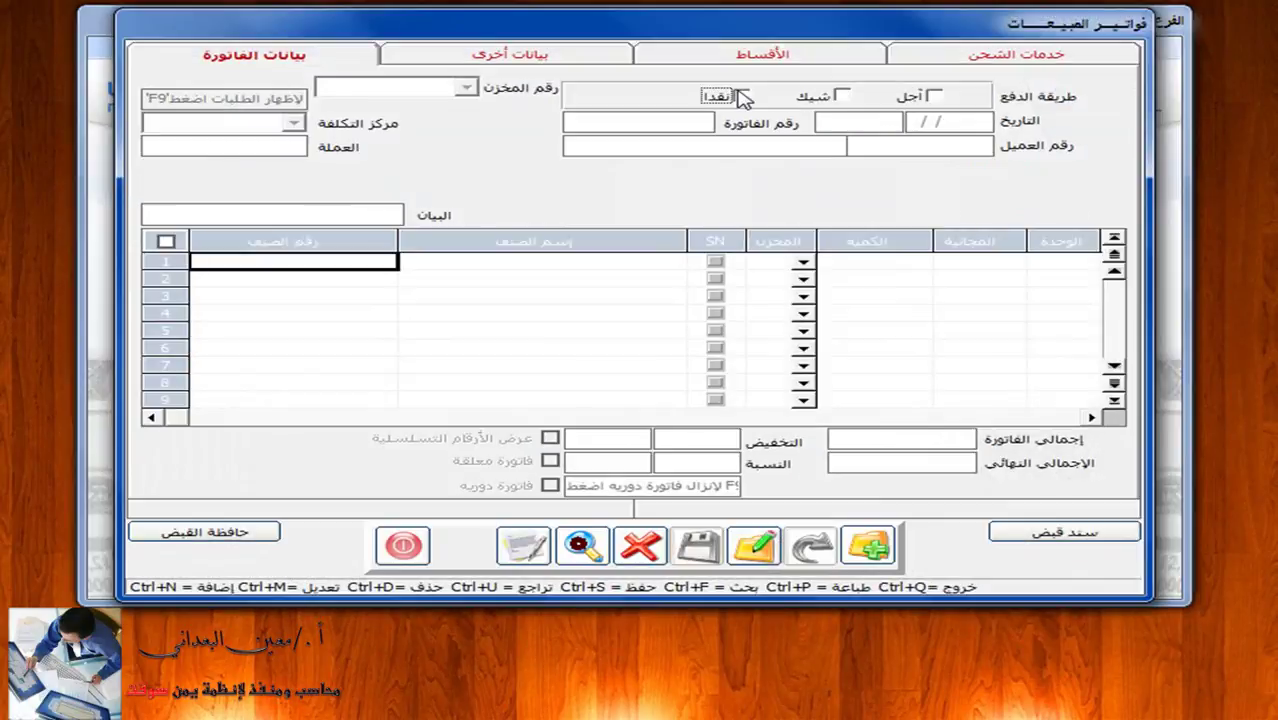
pyautogui.click(741, 96)
pyautogui.click(679, 125)
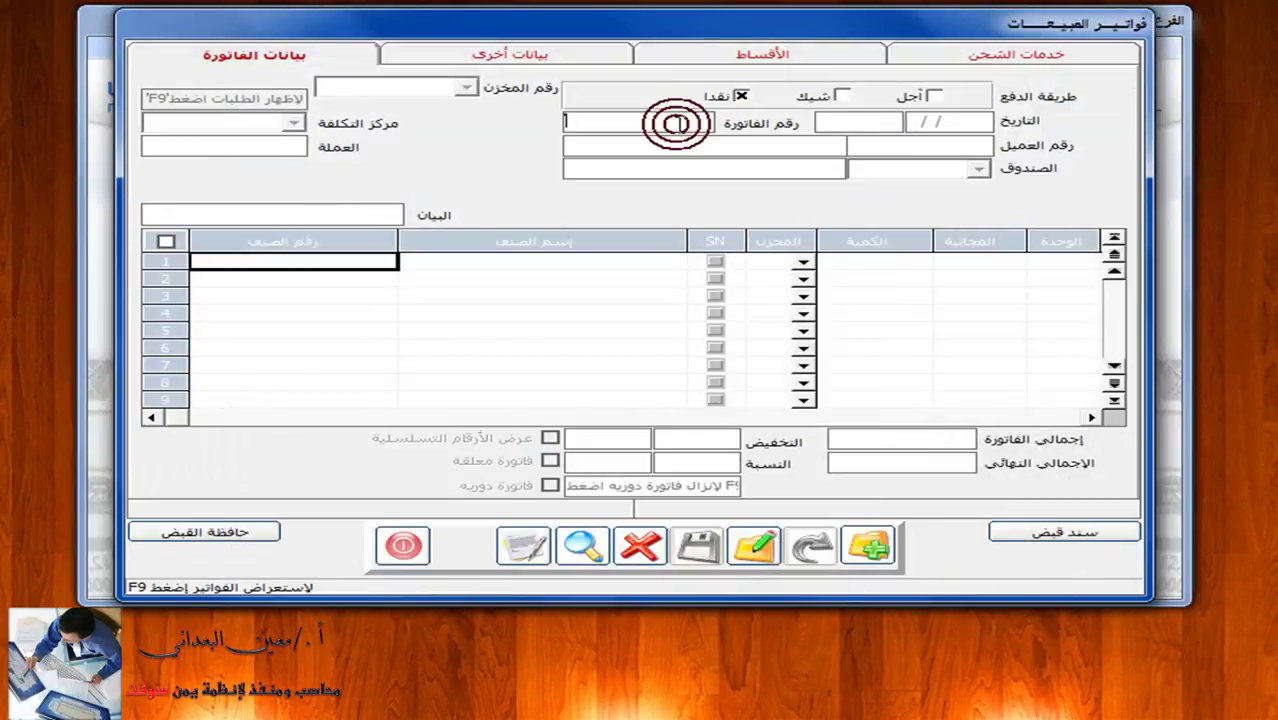
pyautogui.press('F9')
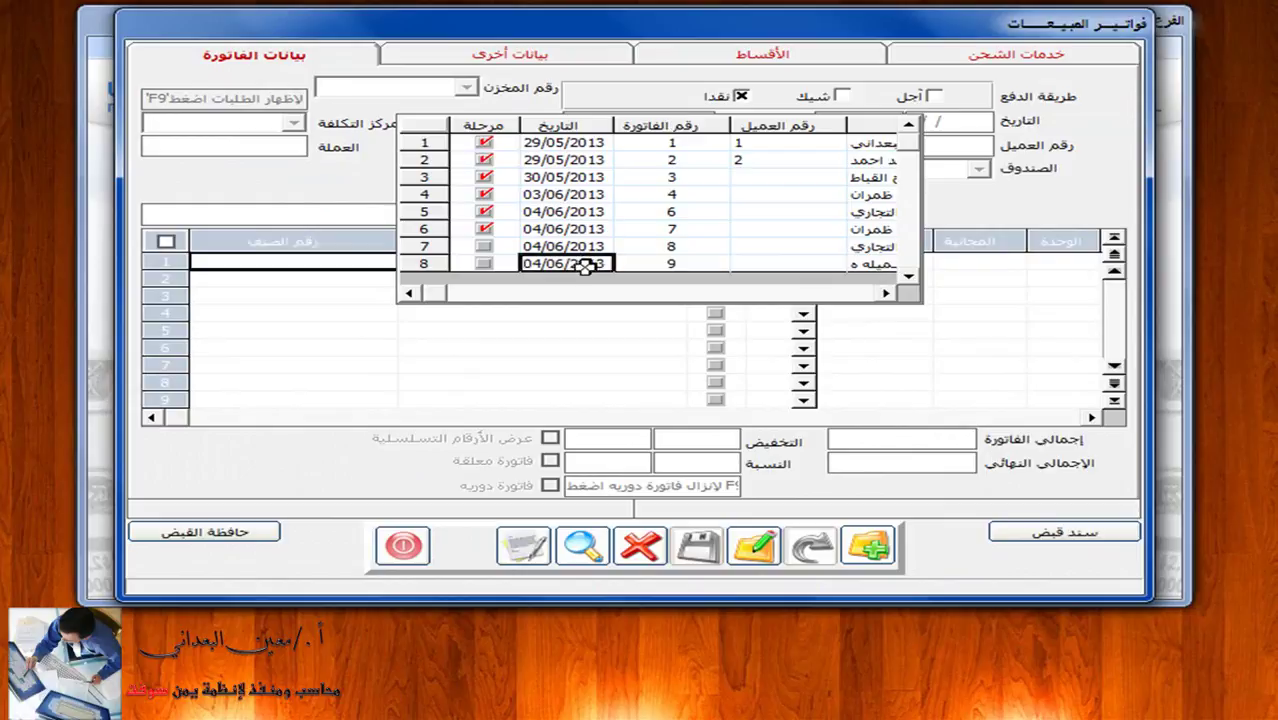
pyautogui.doubleClick(584, 264)
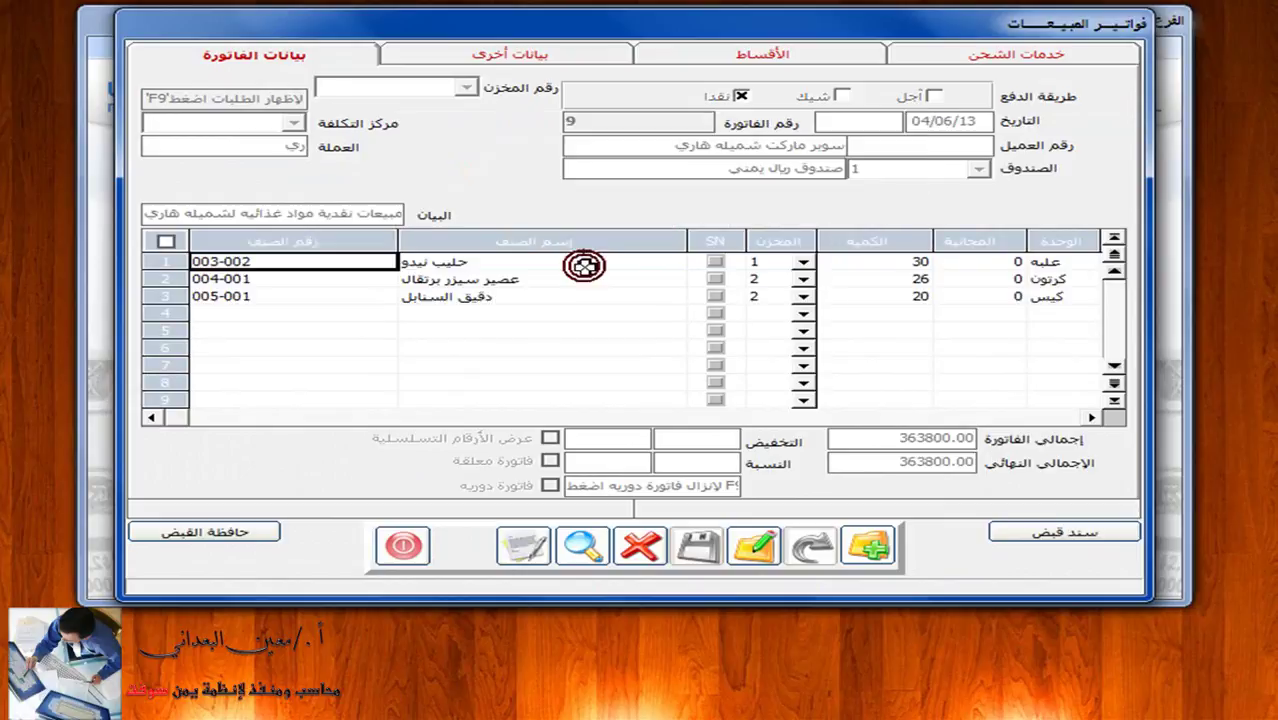
pyautogui.click(755, 545)
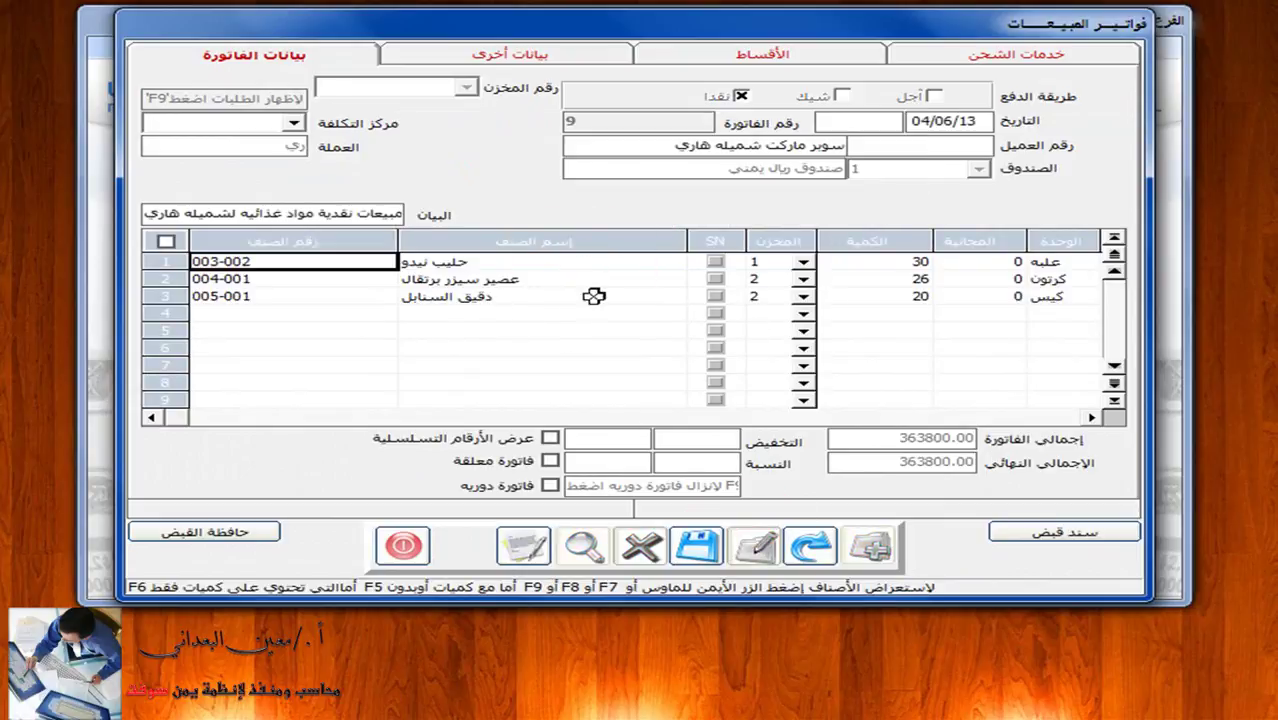
# Check warehouse stock for the items in rows 3 and 1, then save invoice 9
pyautogui.click(806, 298)
pyautogui.click(1016, 298)
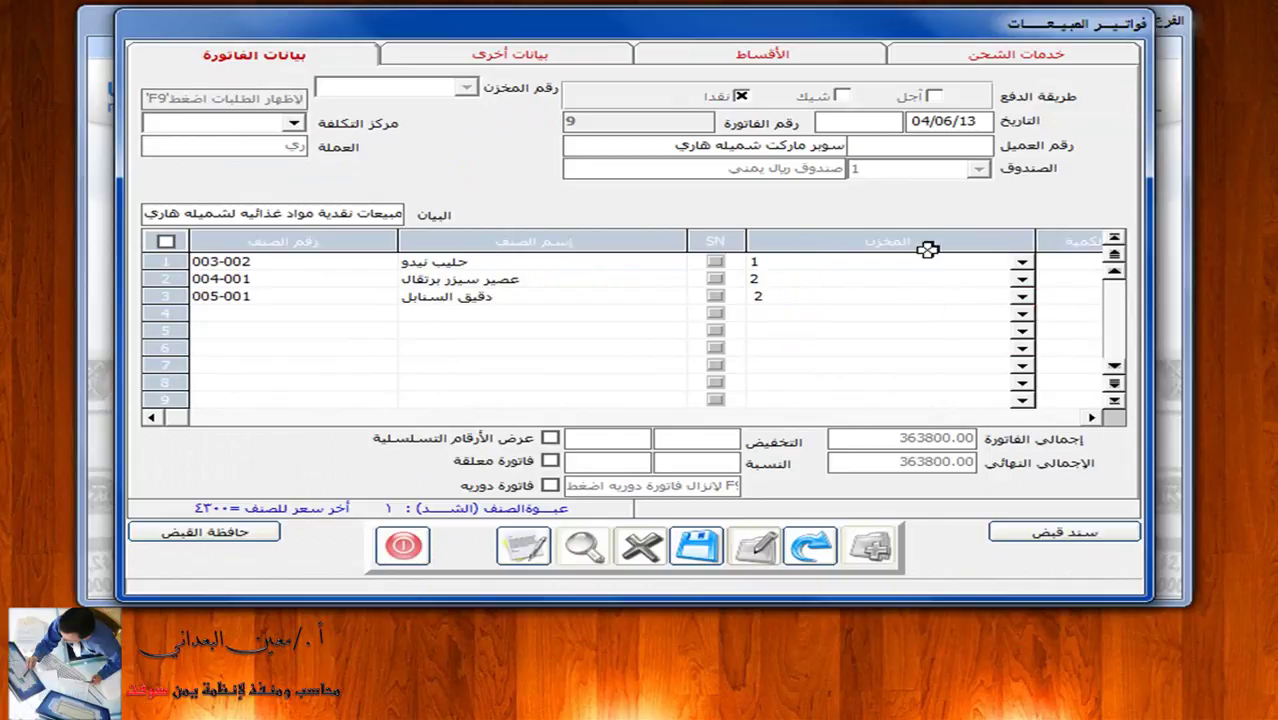
pyautogui.click(1013, 262)
pyautogui.click(795, 263)
pyautogui.click(803, 262)
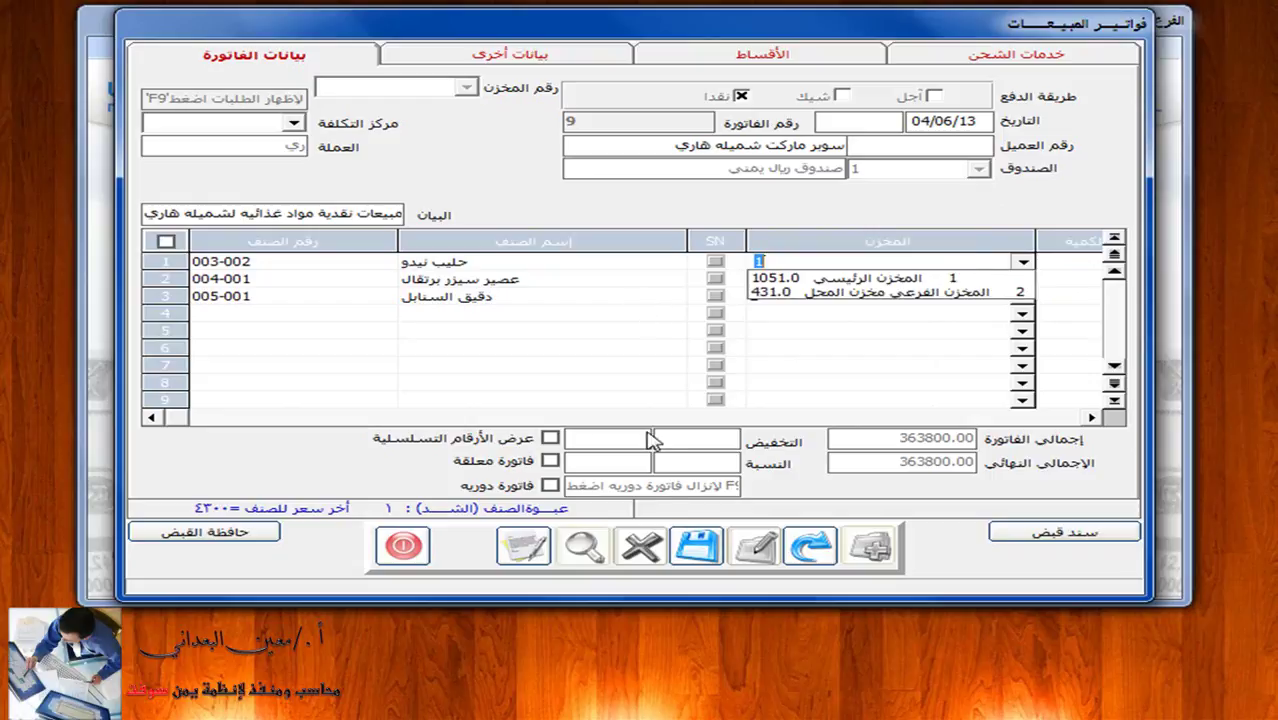
pyautogui.click(697, 548)
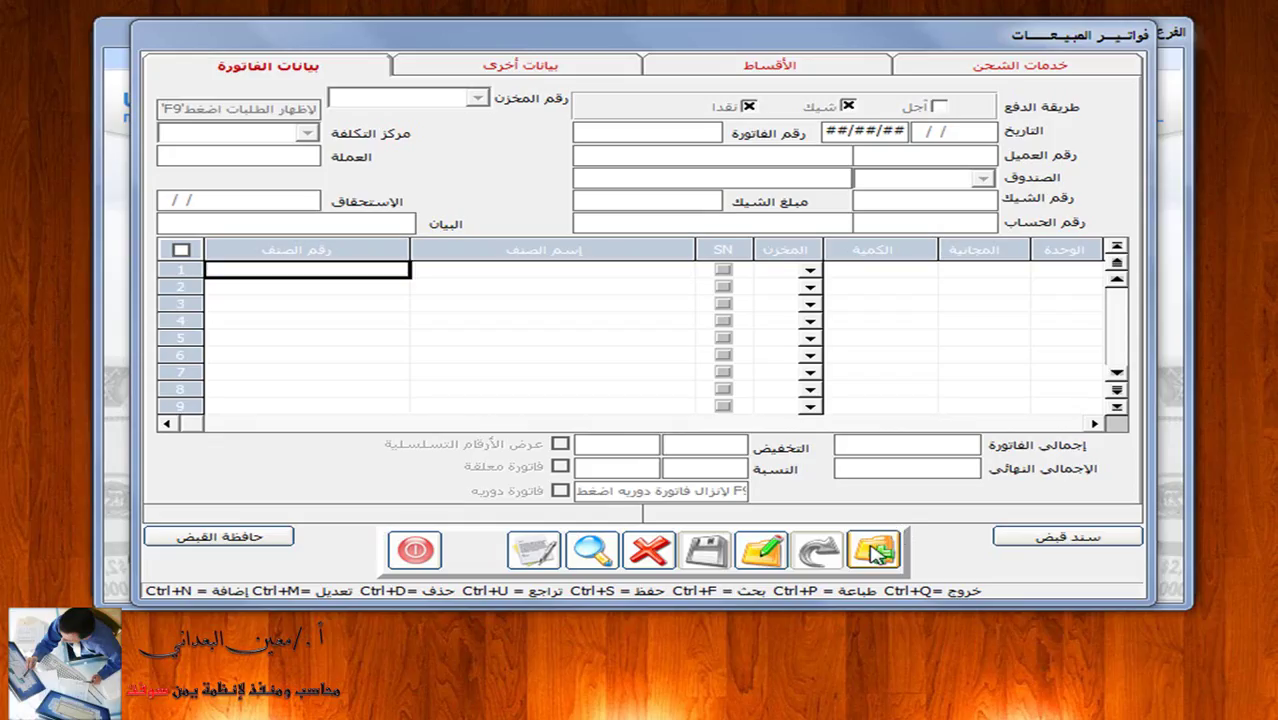
# Start a new blank sales invoice with the Add button
pyautogui.click(876, 551)
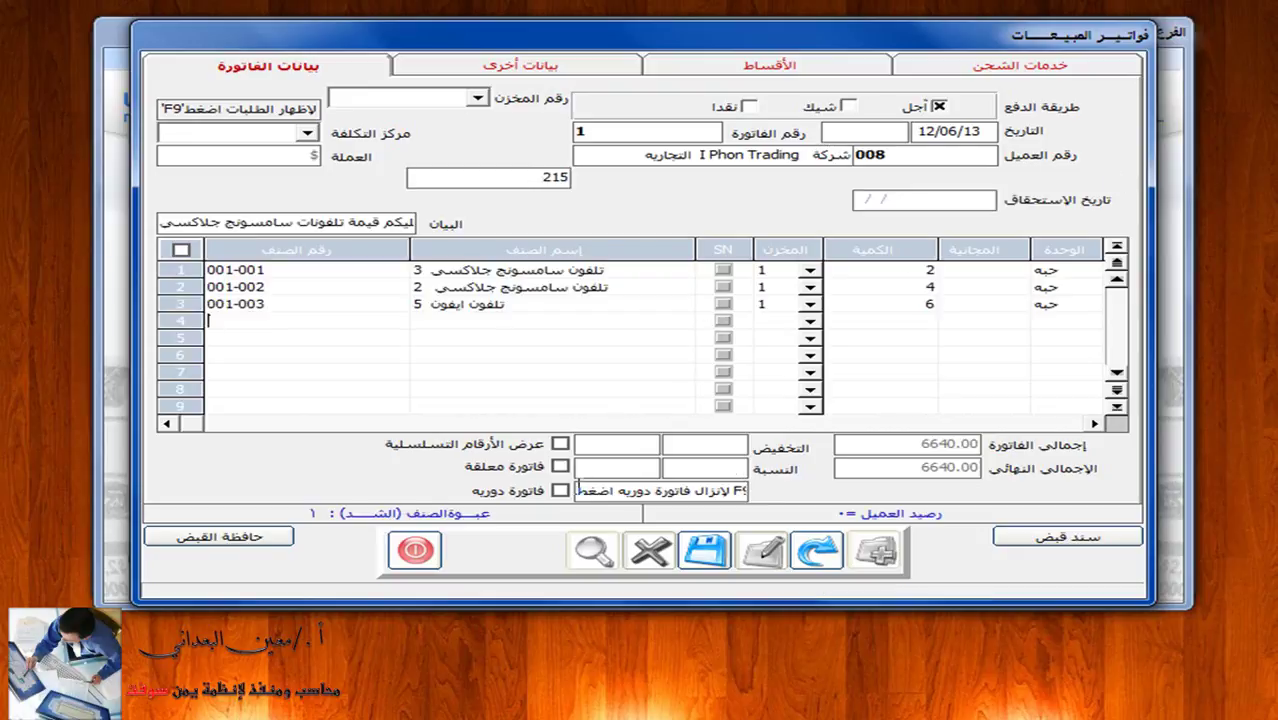
# Mark credit invoice 1 as suspended (فاتورة معلقة), save it, and exit the sales module
pyautogui.click(560, 466)
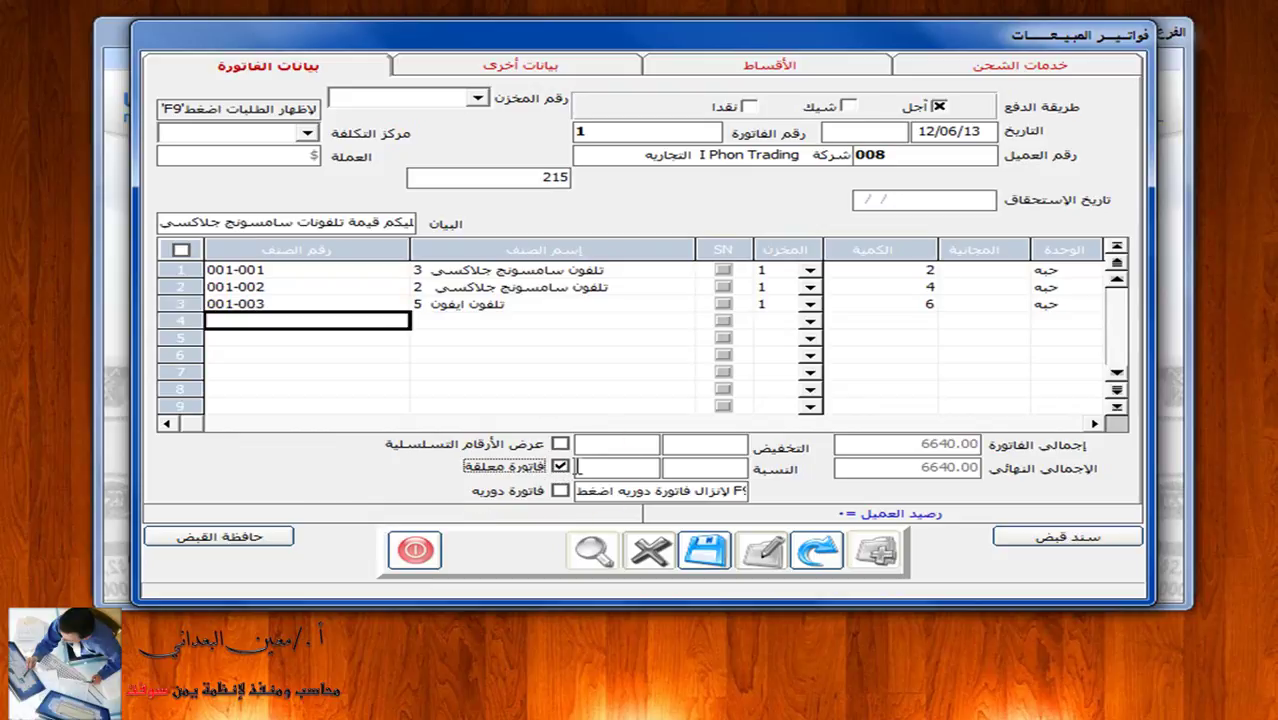
pyautogui.click(704, 548)
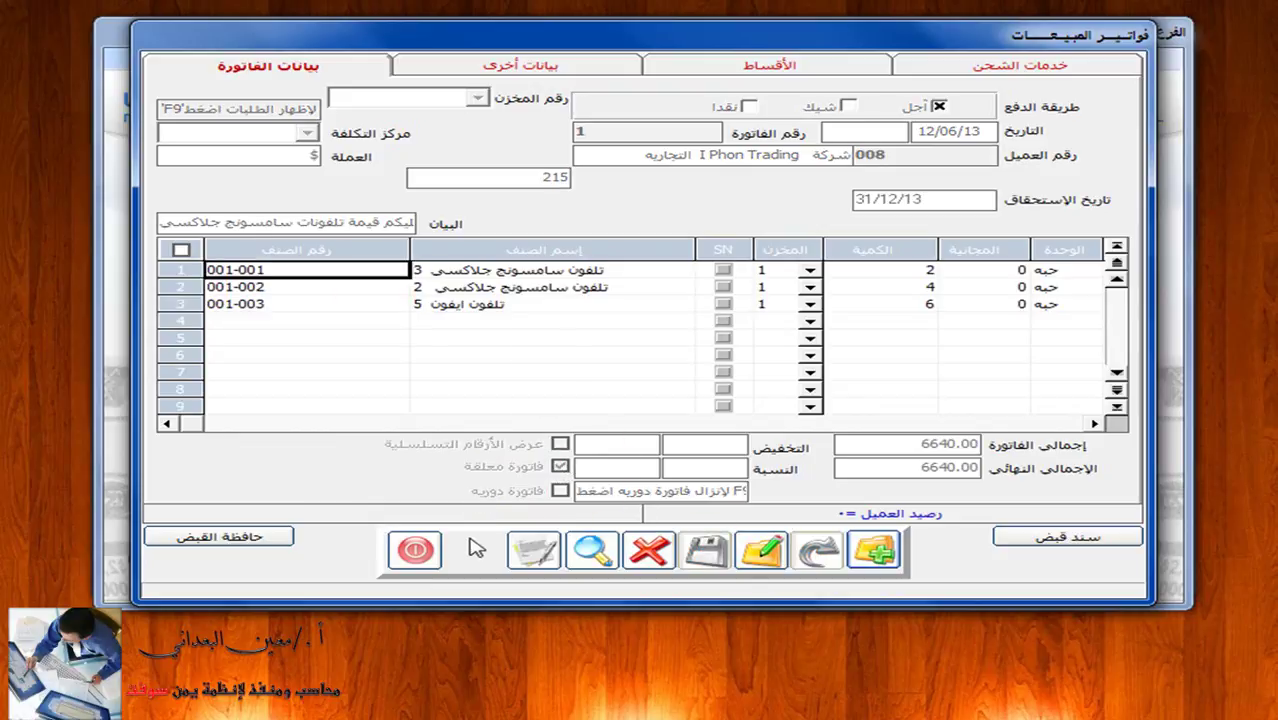
pyautogui.click(415, 549)
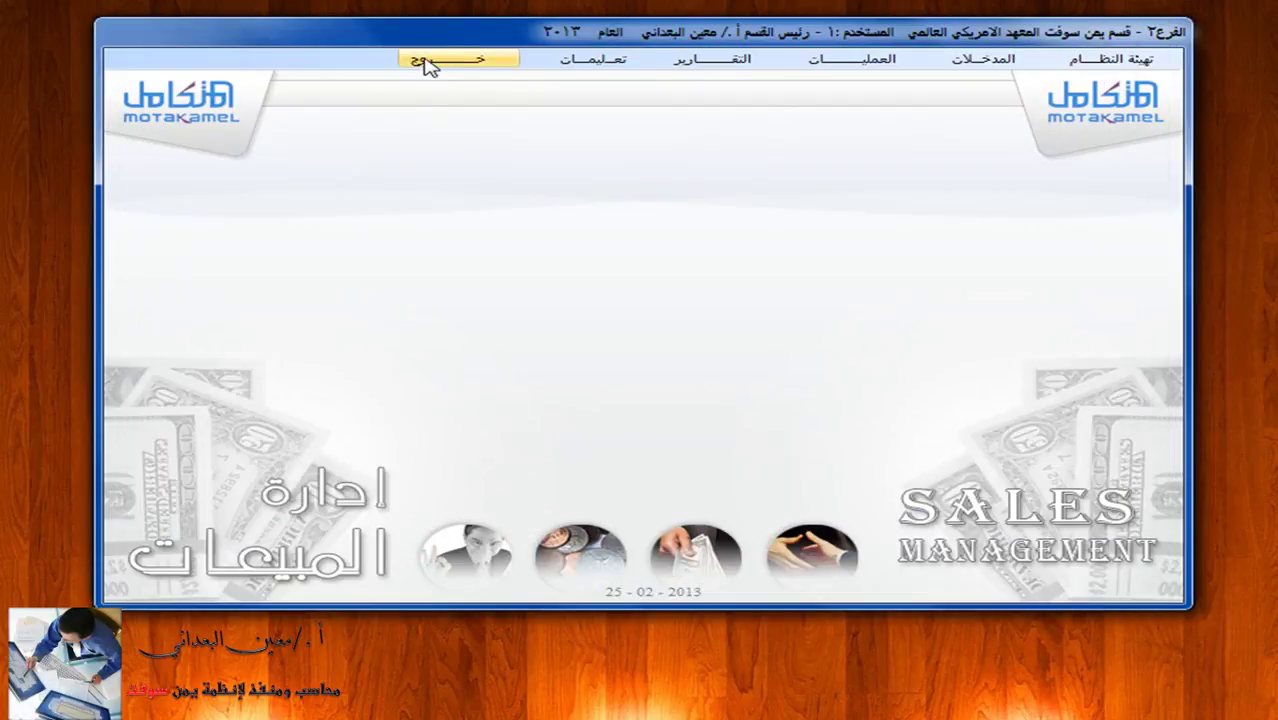
pyautogui.click(425, 62)
pyautogui.click(1113, 195)
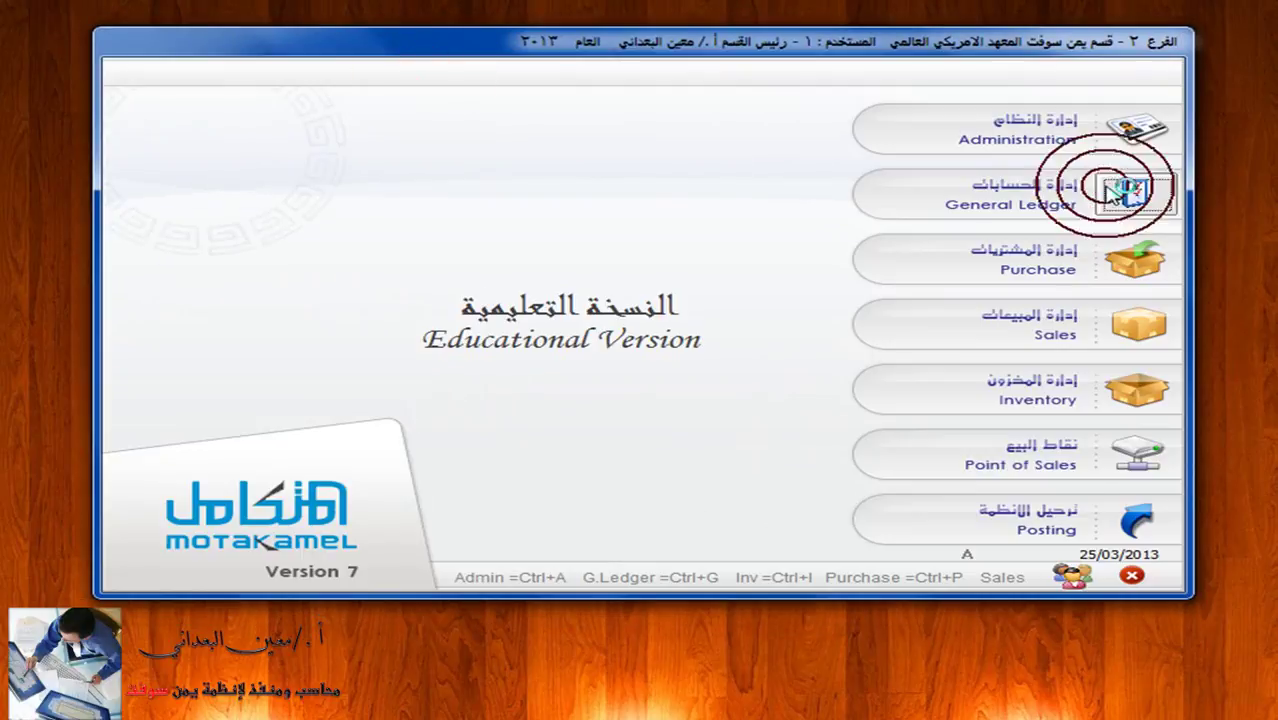
pyautogui.click(714, 56)
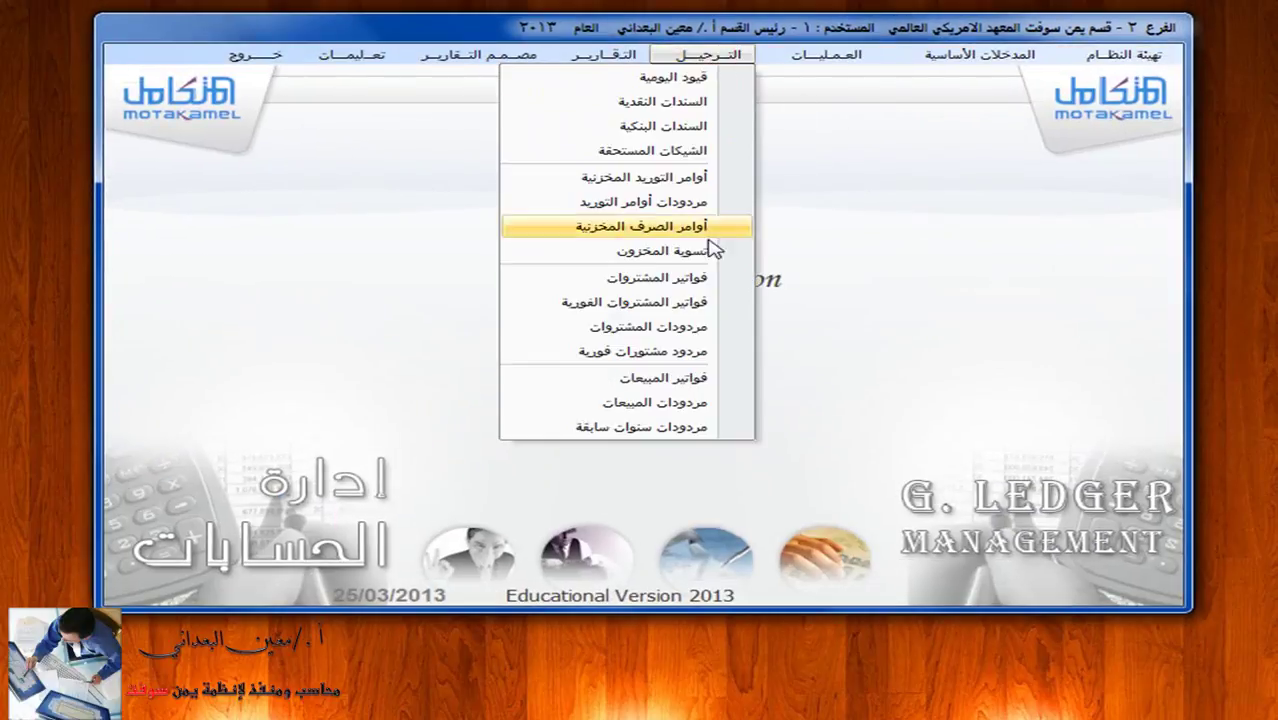
pyautogui.click(740, 372)
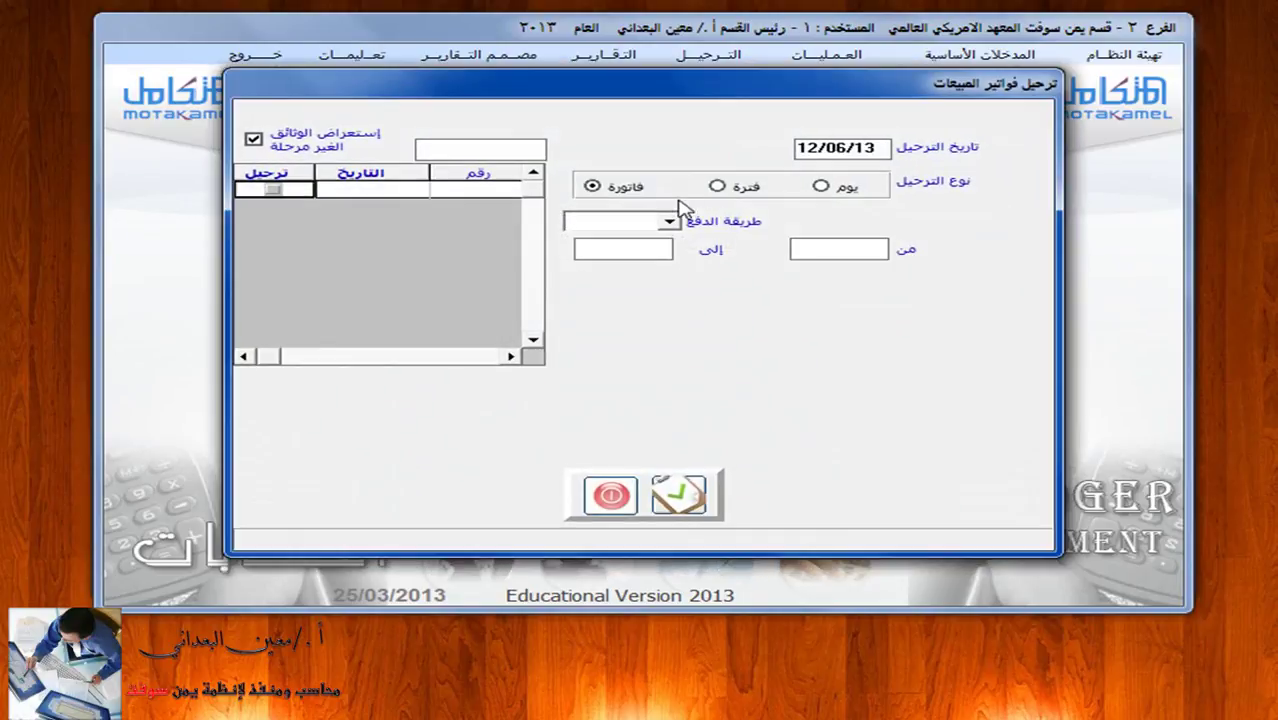
pyautogui.click(668, 221)
pyautogui.click(652, 281)
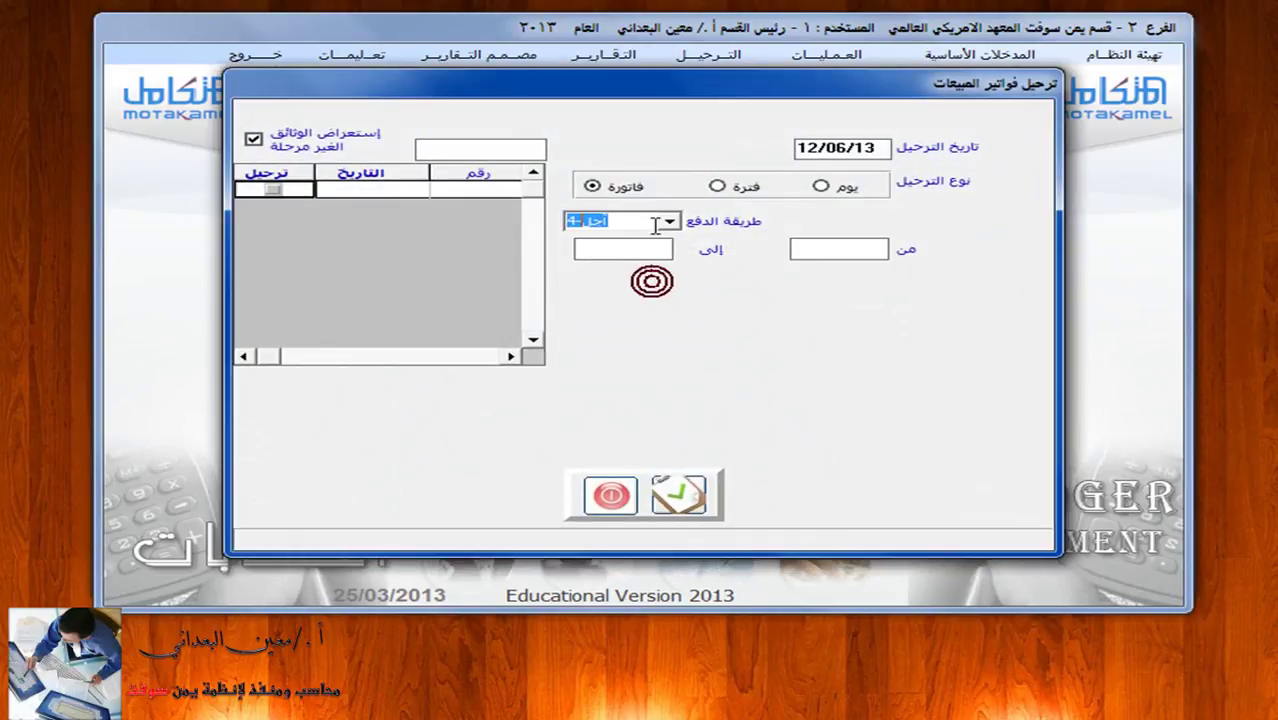
pyautogui.click(625, 187)
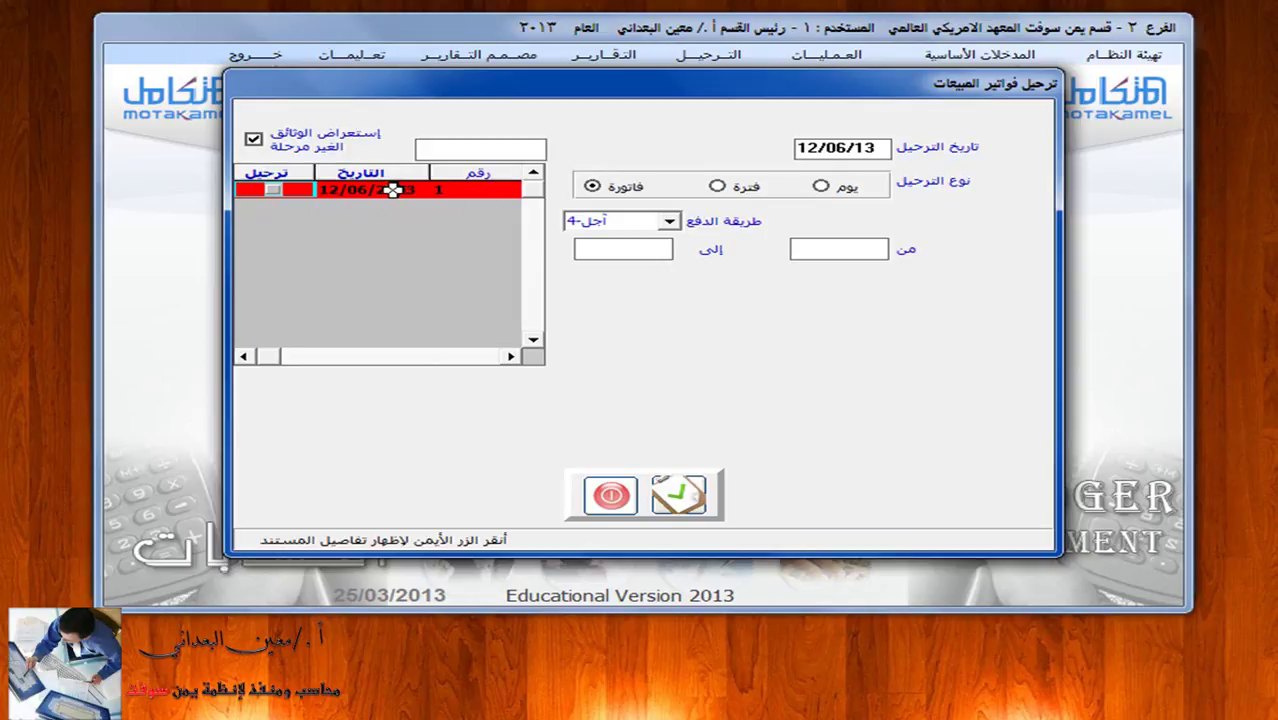
pyautogui.click(270, 190)
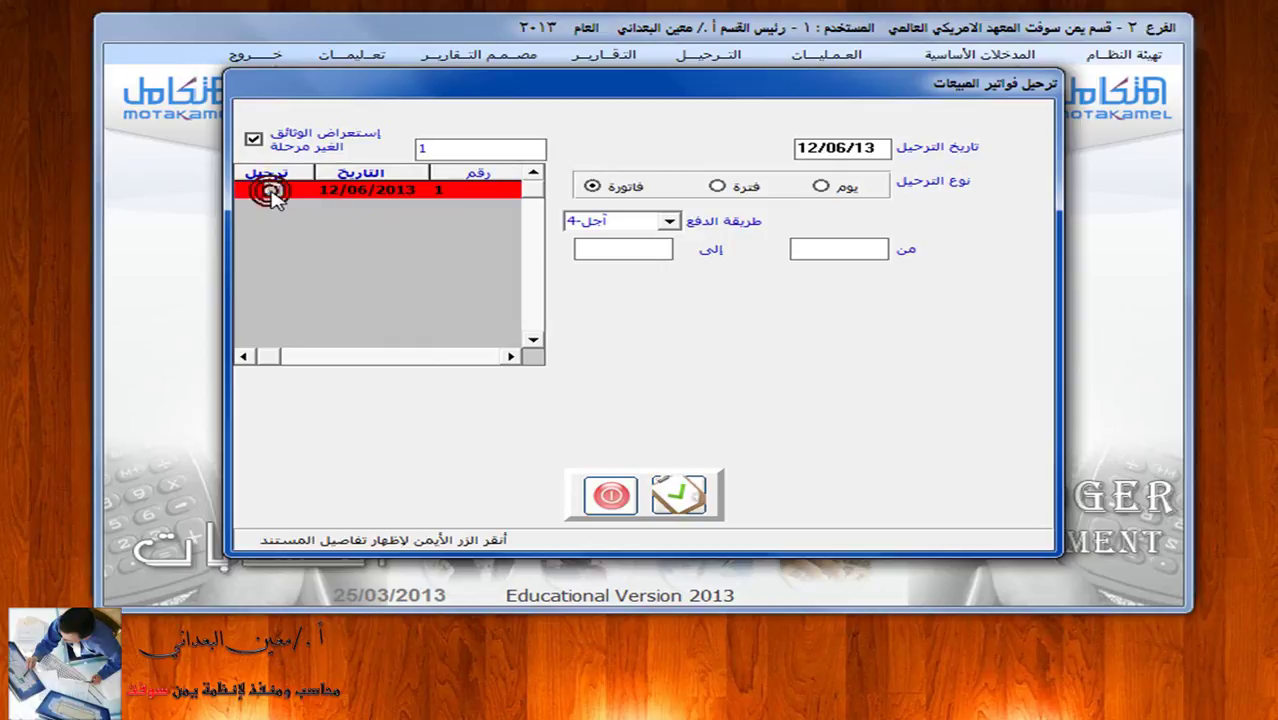
pyautogui.click(677, 498)
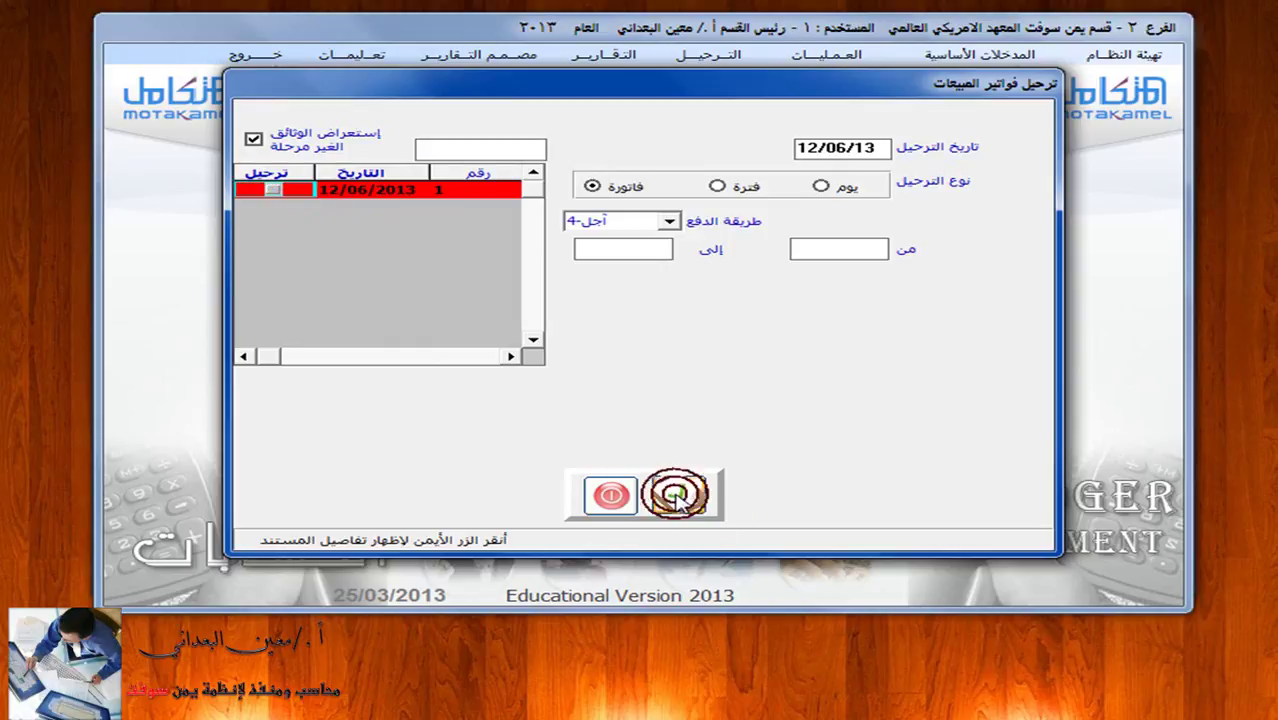
pyautogui.click(278, 190)
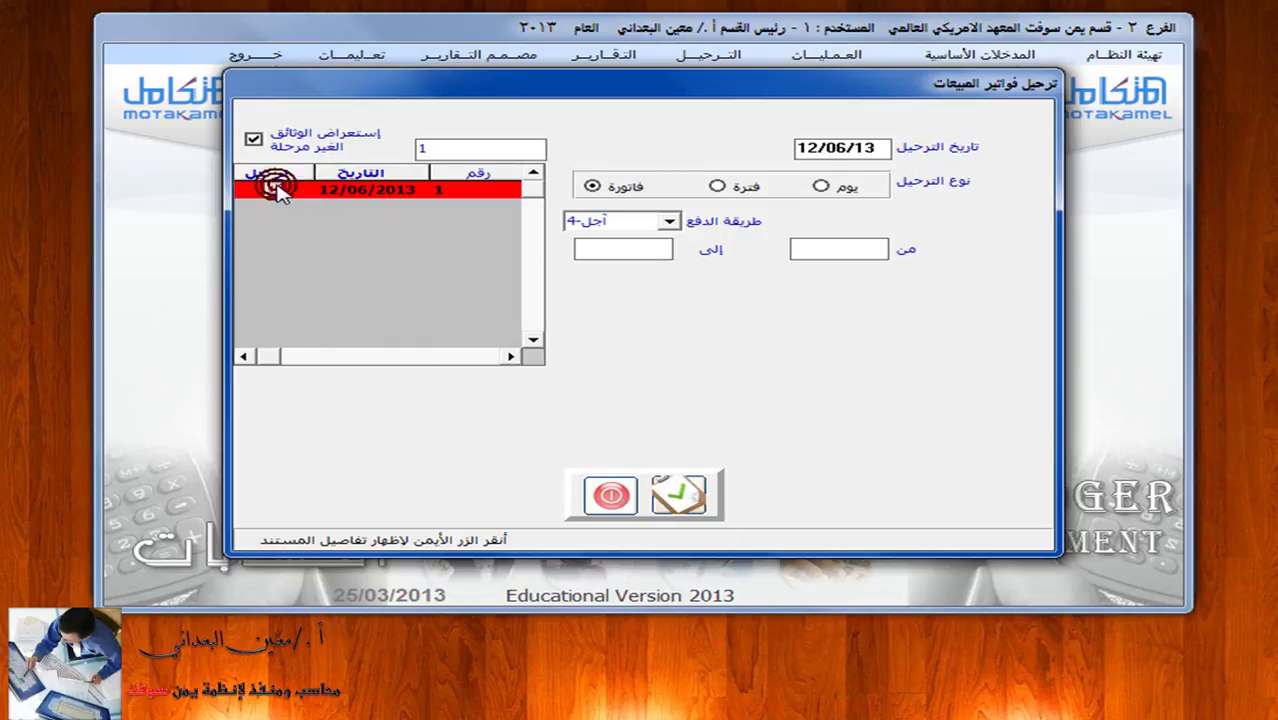
pyautogui.click(684, 495)
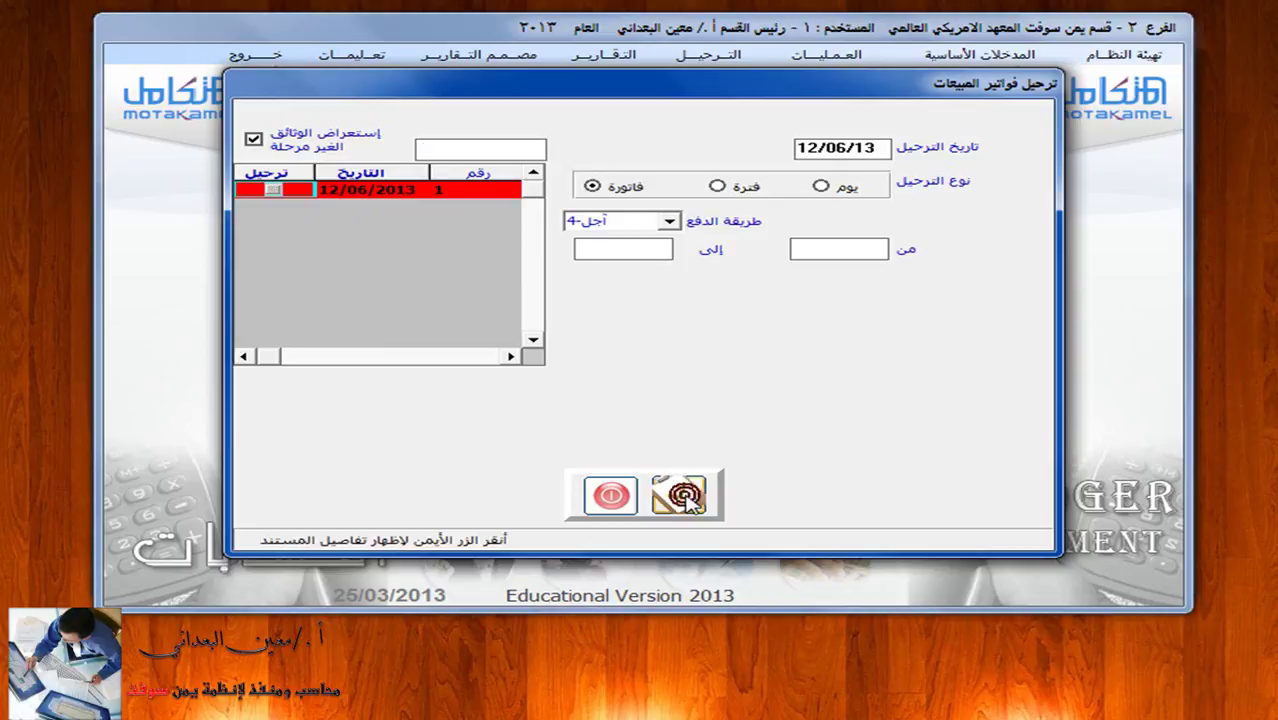
pyautogui.click(611, 496)
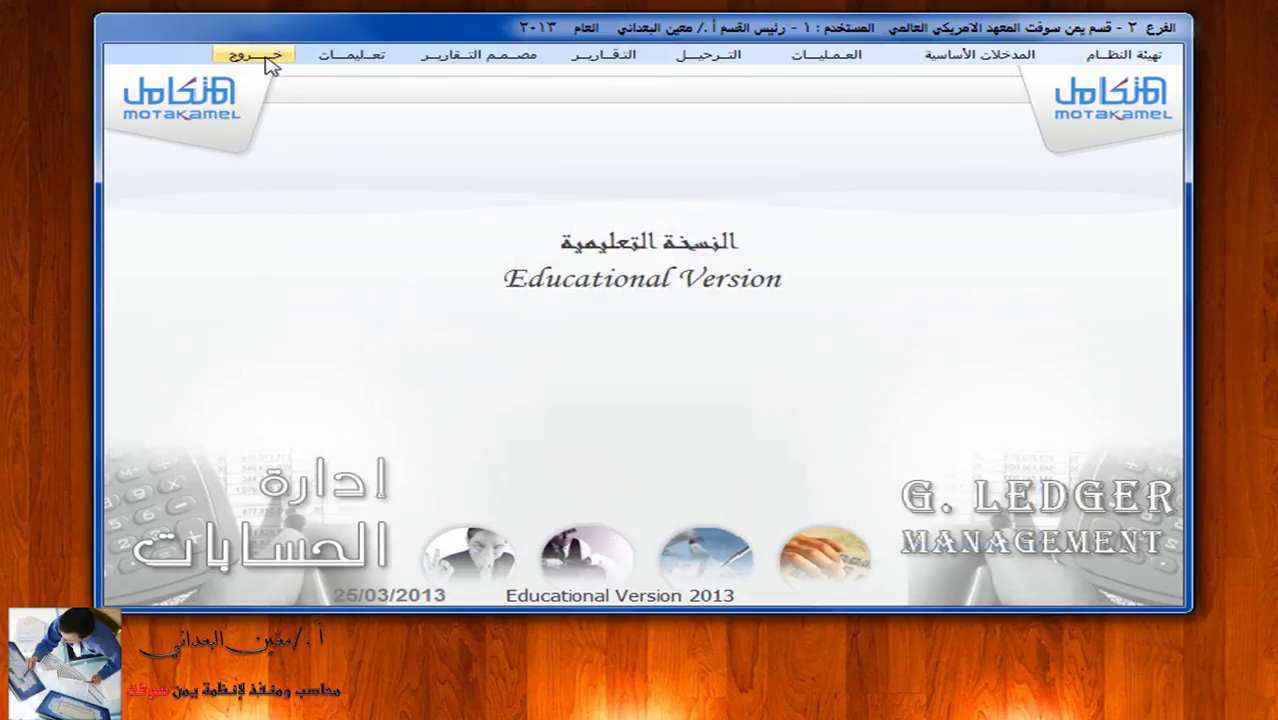
# Open the sales invoices form, set payment type to credit, and load invoice 1 for editing
pyautogui.click(266, 56)
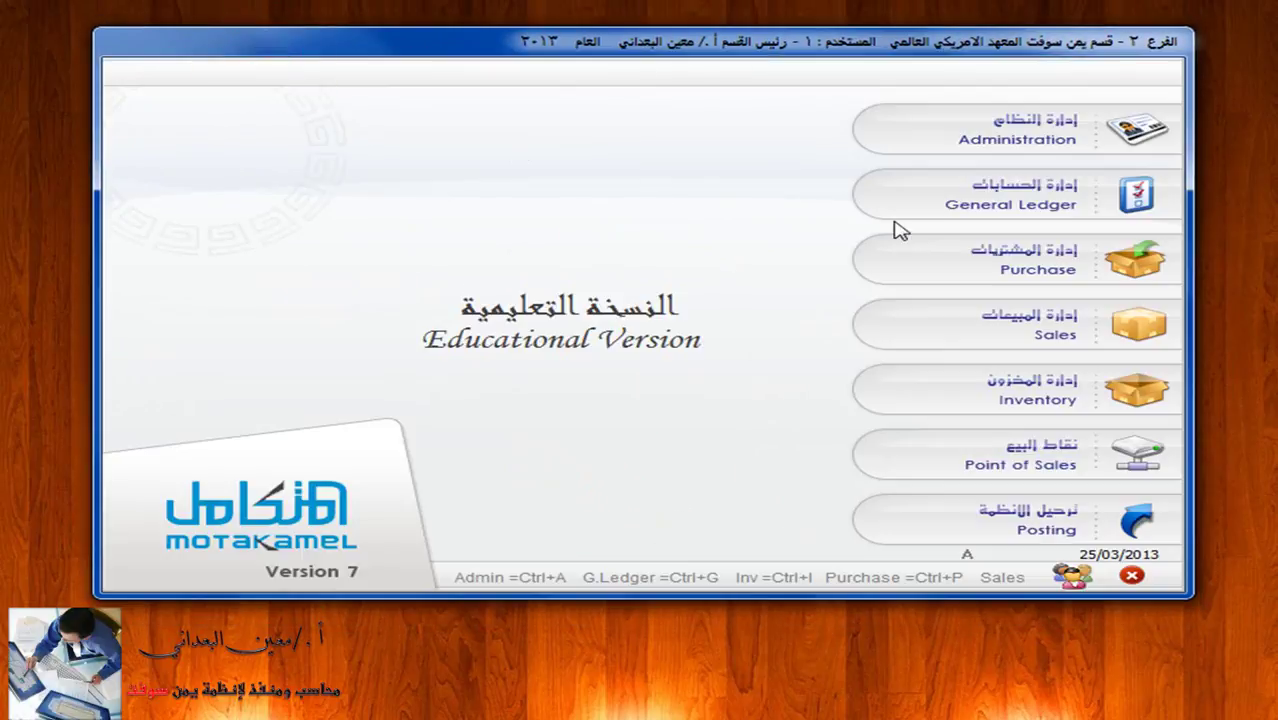
pyautogui.click(1132, 322)
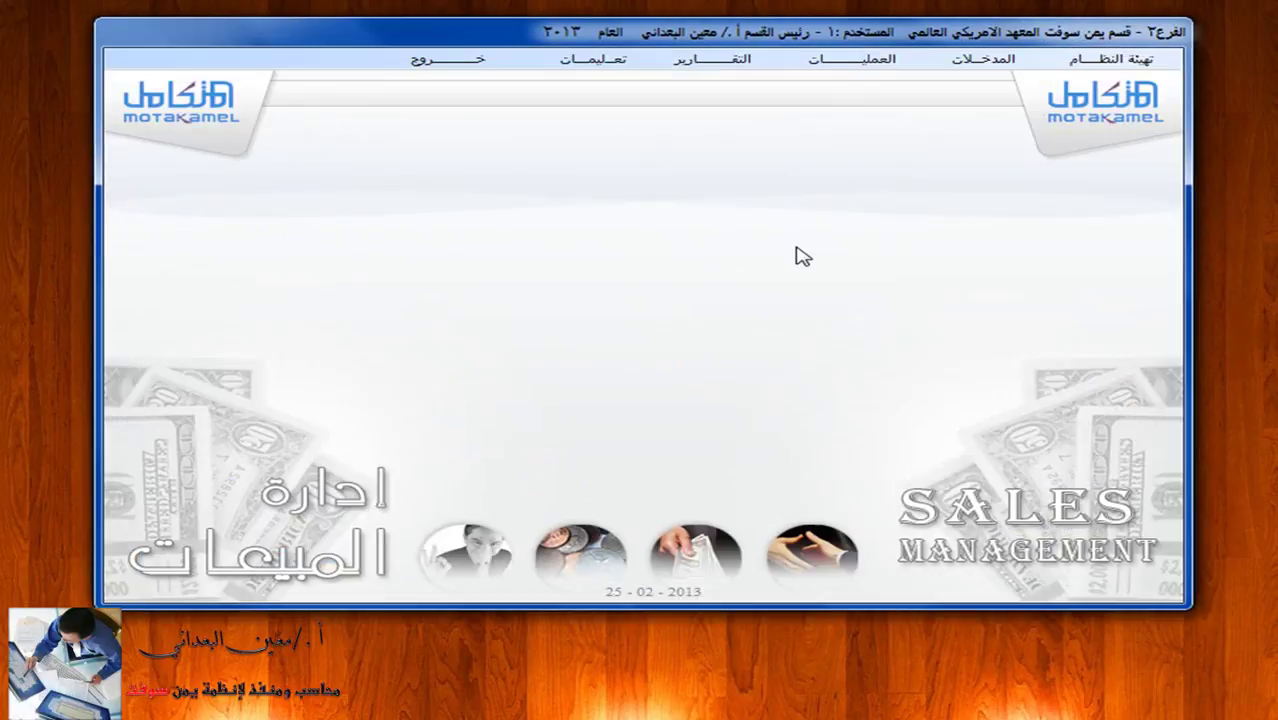
pyautogui.click(870, 62)
pyautogui.click(868, 156)
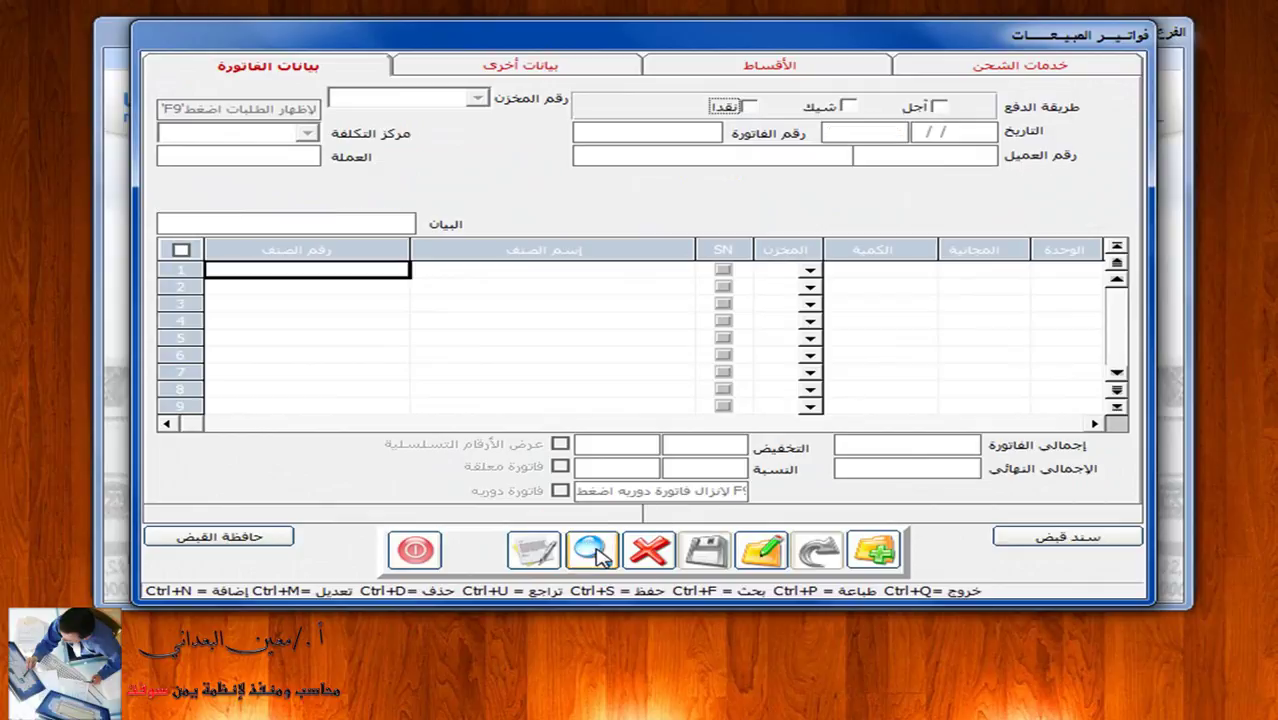
pyautogui.click(936, 106)
pyautogui.click(633, 134)
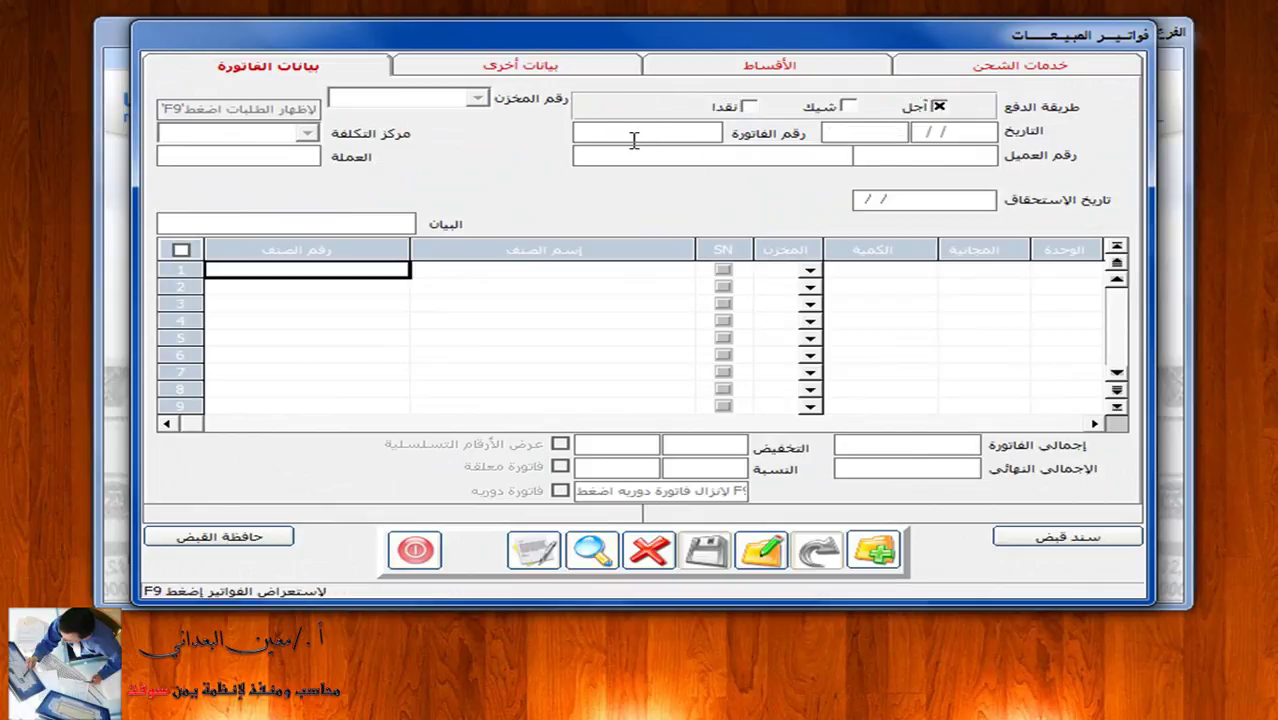
pyautogui.press('F3')
pyautogui.doubleClick(625, 150)
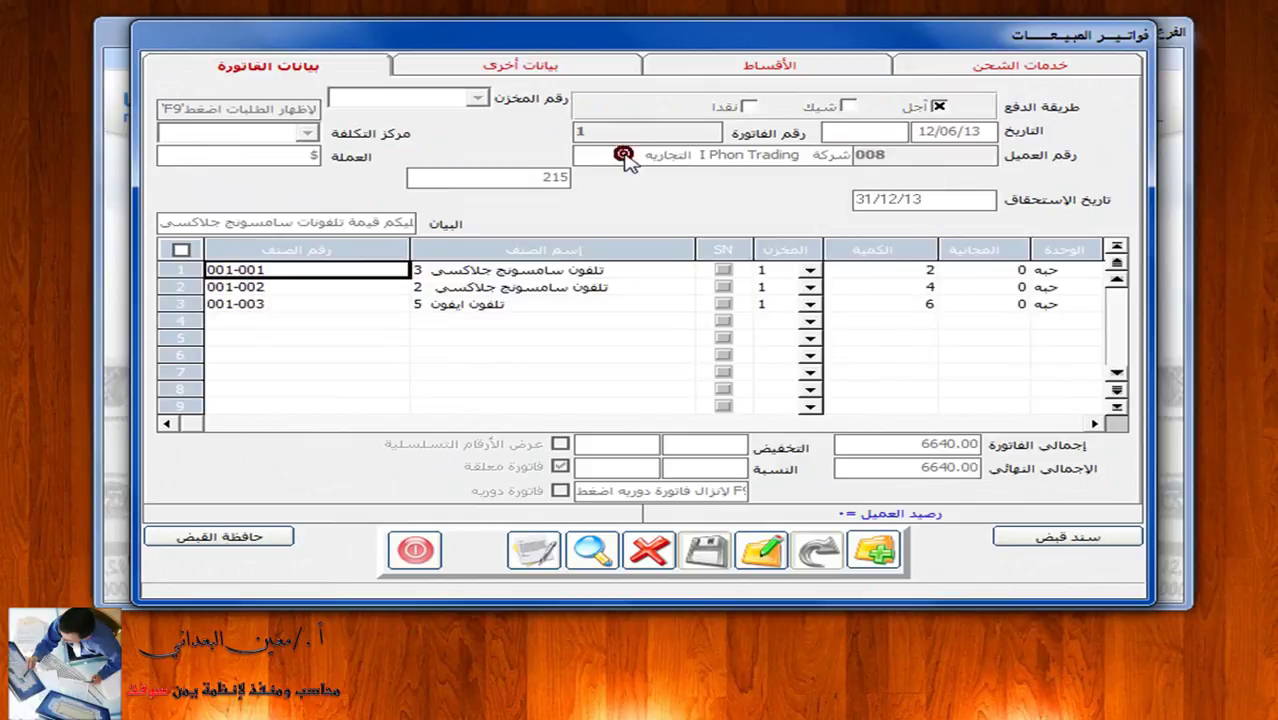
pyautogui.click(762, 552)
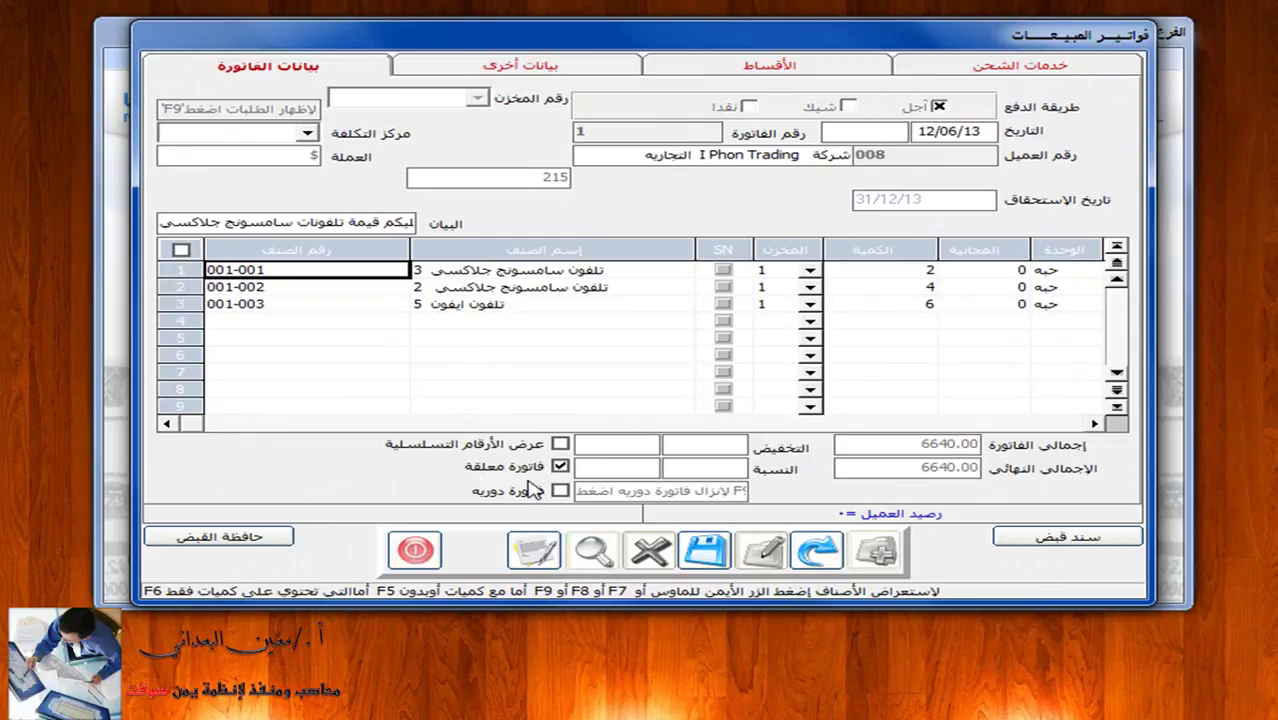
# Untick فاتورة معلقة on invoice 1, save it, and close the form
pyautogui.click(562, 468)
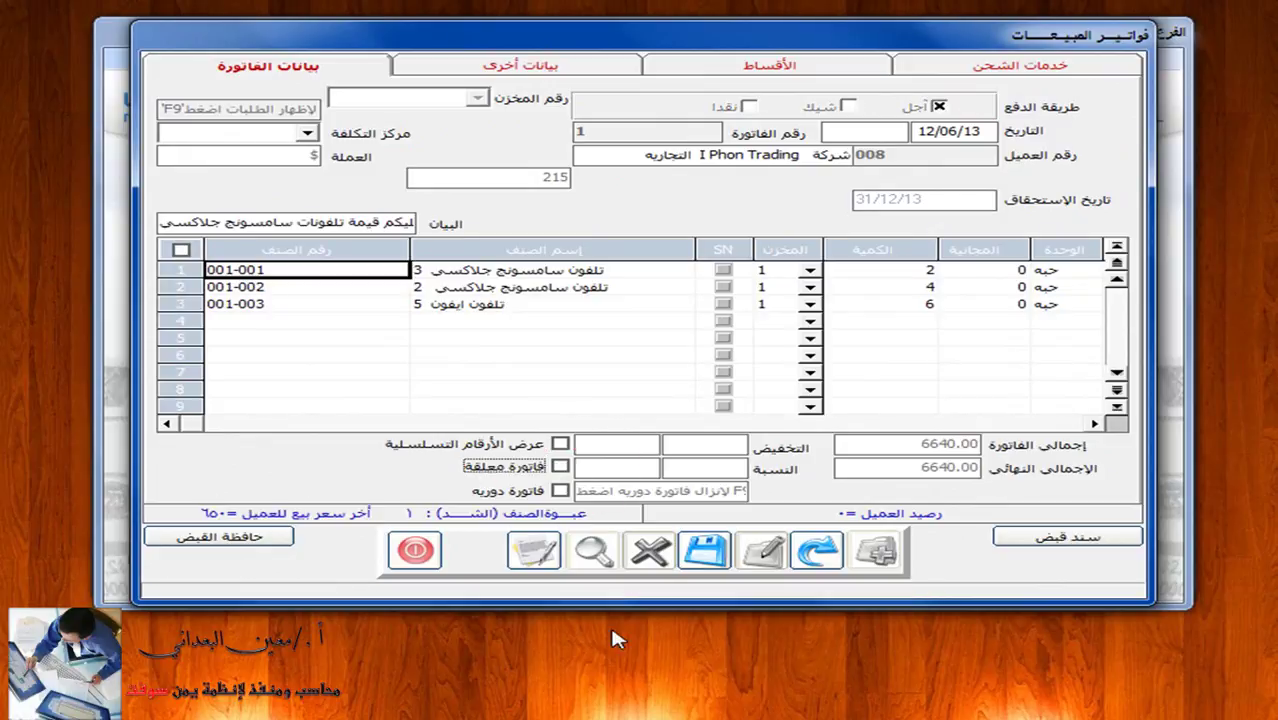
pyautogui.click(702, 549)
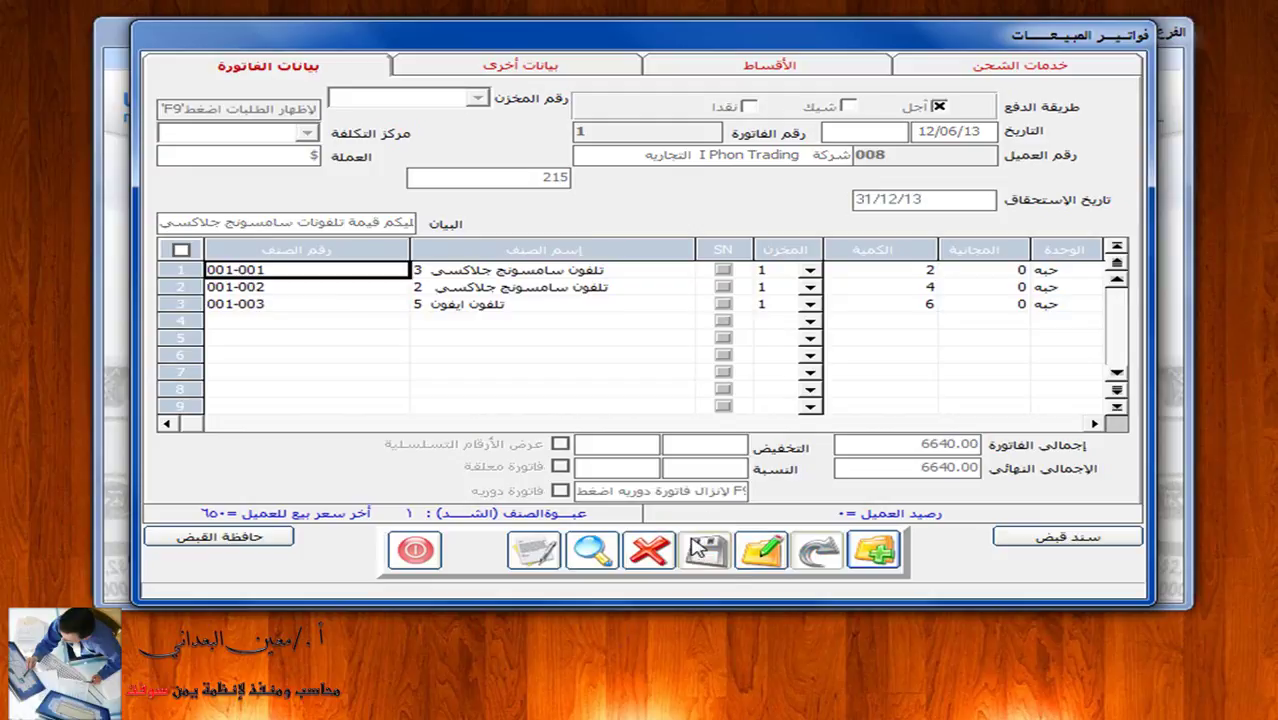
pyautogui.click(415, 550)
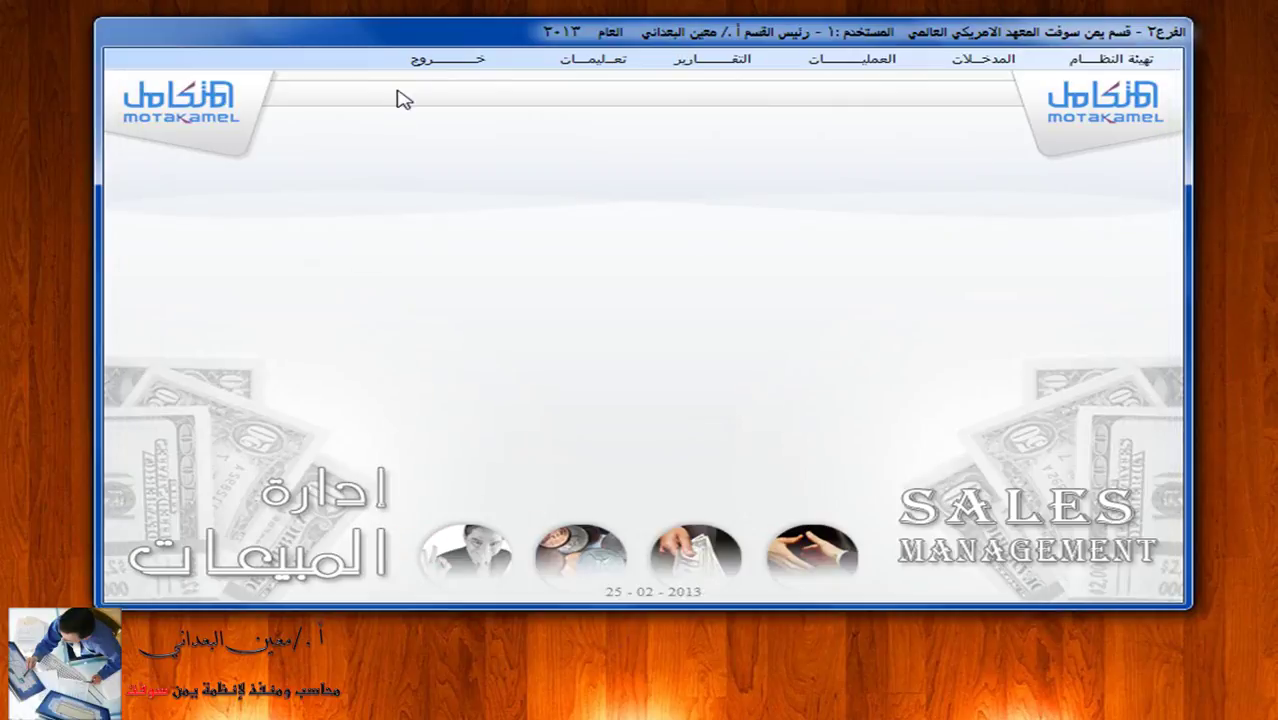
# Open General Ledger sales invoice posting and list credit (أجل) invoices individually
pyautogui.click(420, 58)
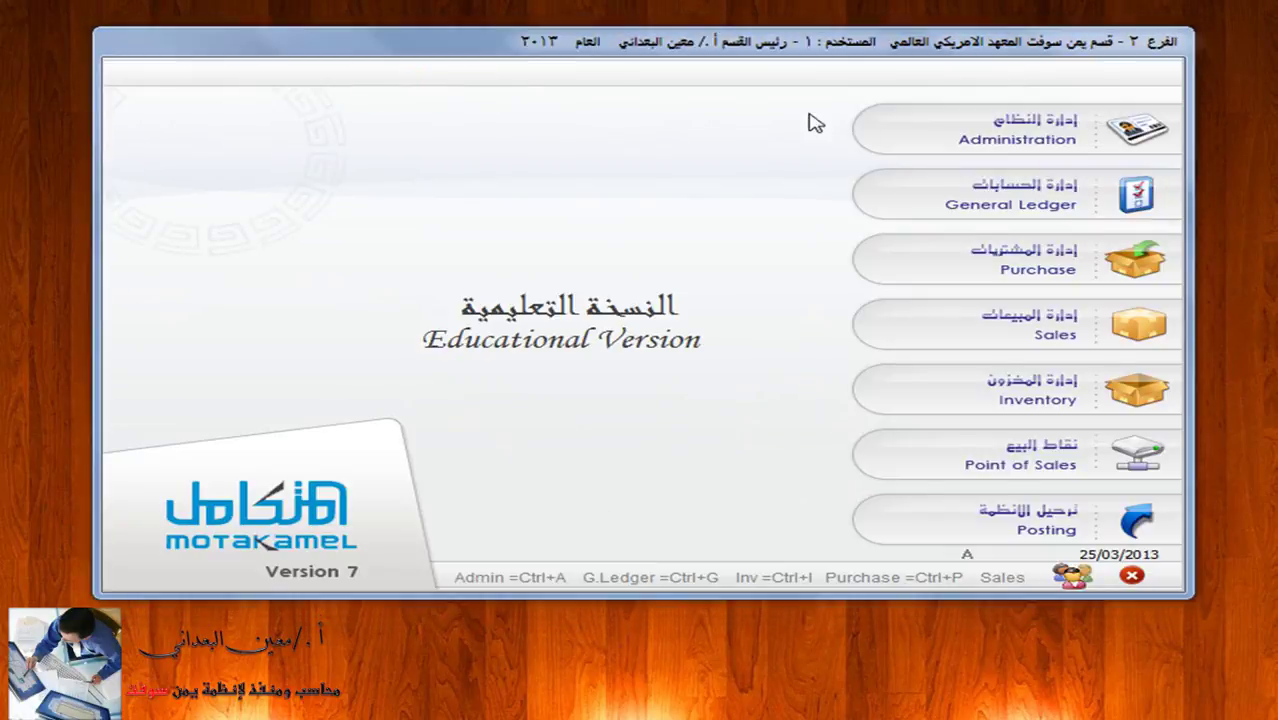
pyautogui.hotkey('ctrl', 'g')
pyautogui.click(753, 57)
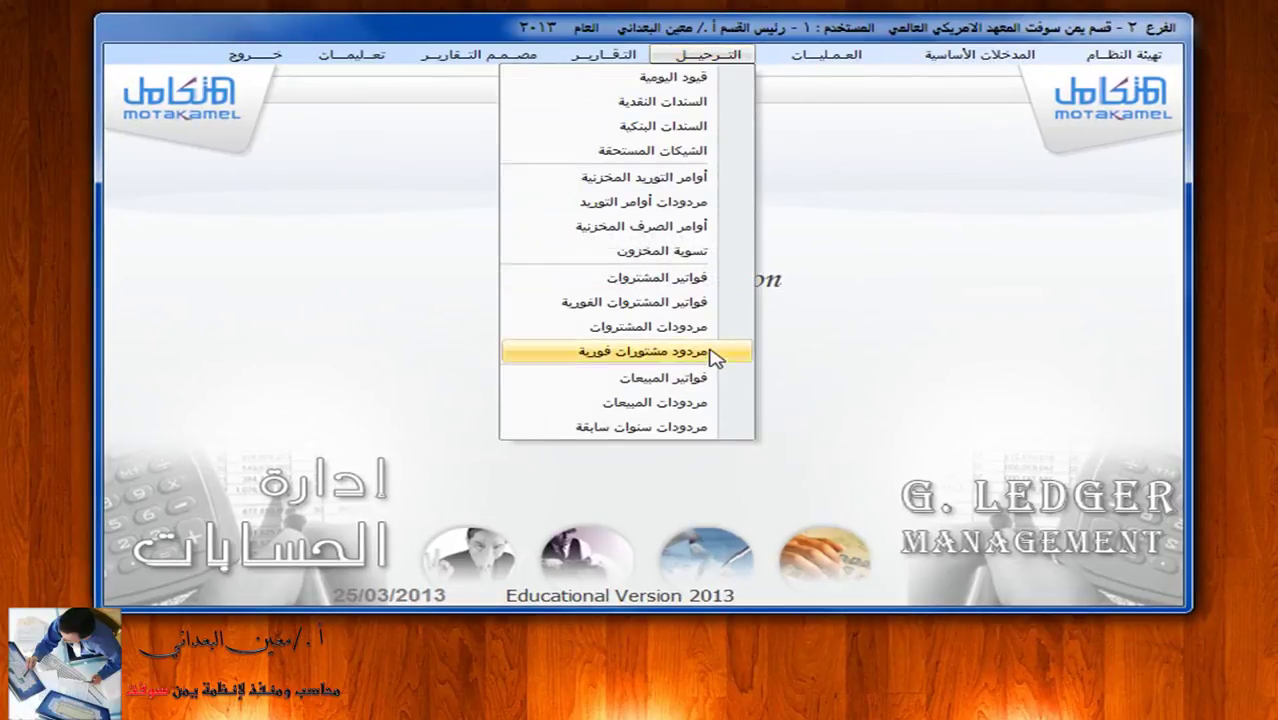
pyautogui.click(720, 376)
pyautogui.click(667, 224)
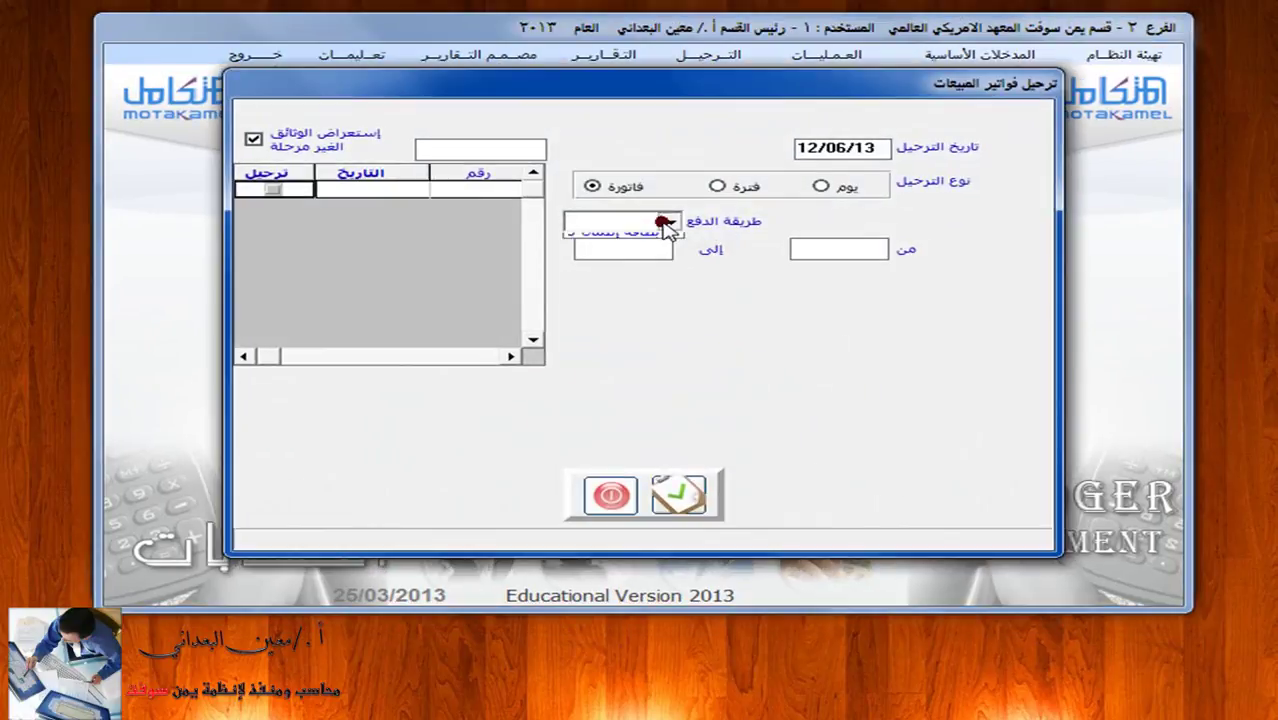
pyautogui.click(637, 277)
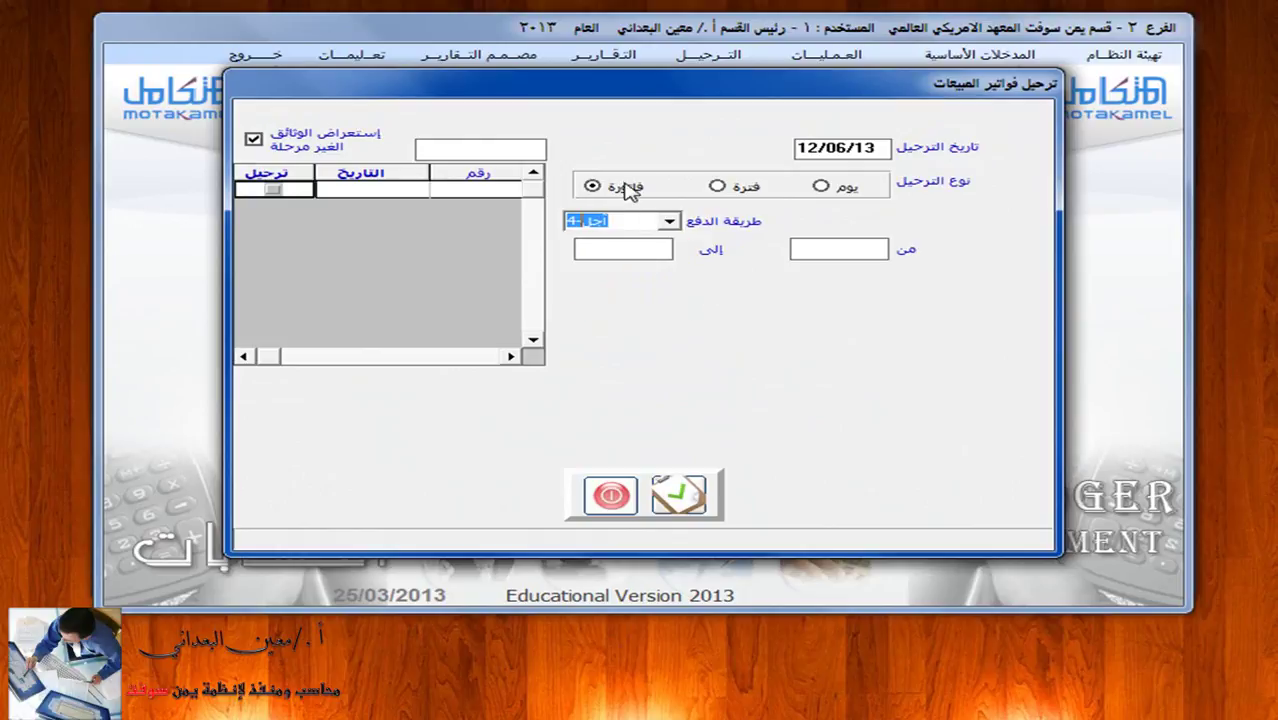
pyautogui.click(626, 189)
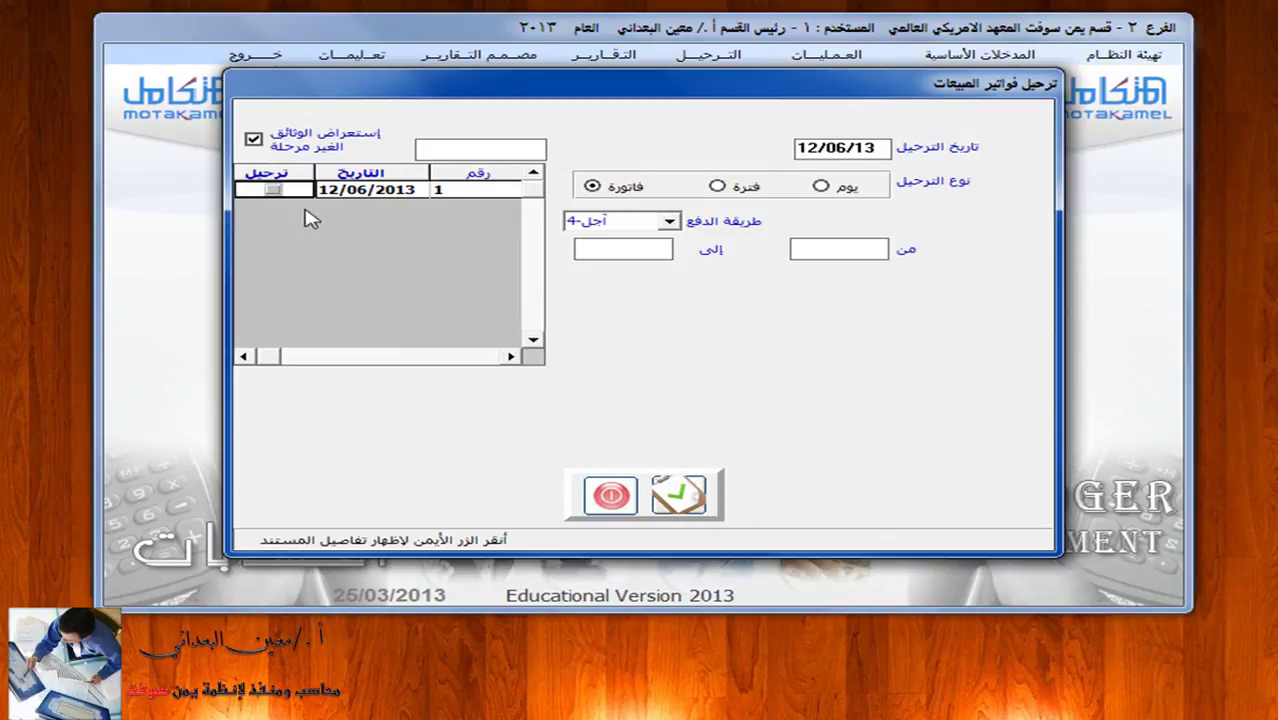
# Mark invoice 1, post it to the ledger, and leave the General Ledger
pyautogui.click(274, 189)
pyautogui.click(274, 189)
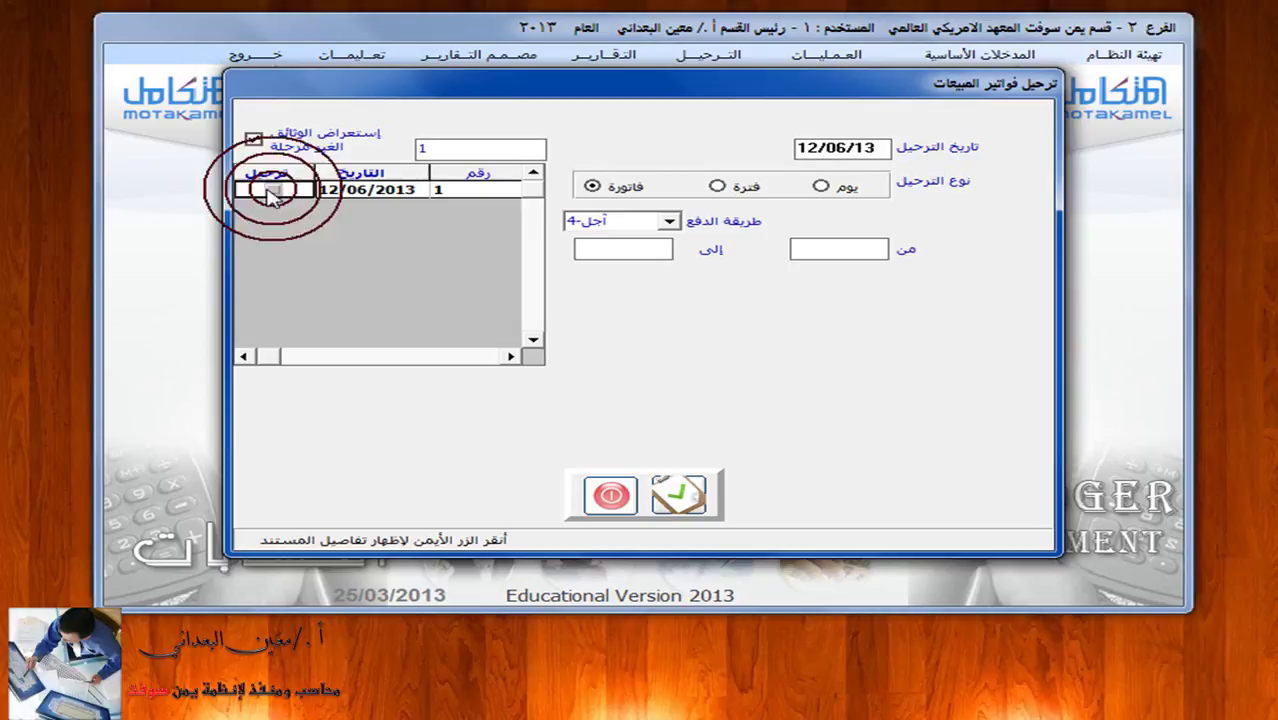
pyautogui.click(274, 189)
pyautogui.click(274, 189)
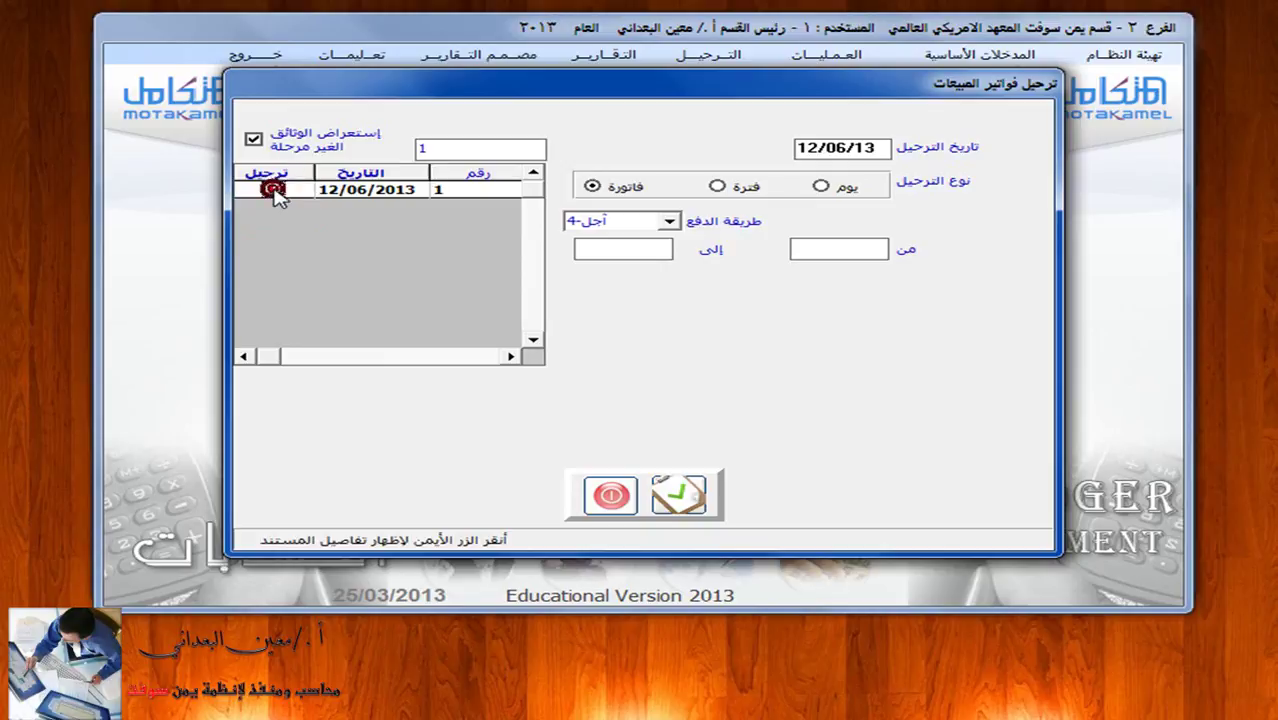
pyautogui.click(677, 495)
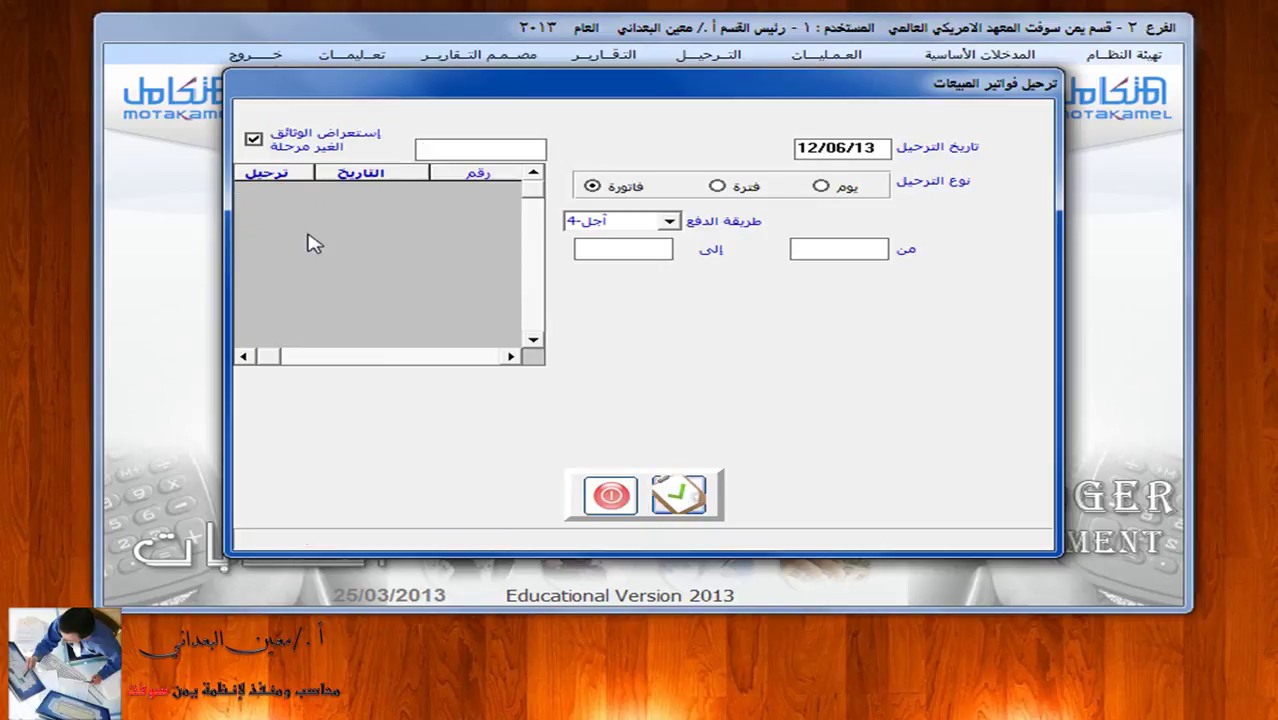
pyautogui.click(611, 495)
pyautogui.click(258, 57)
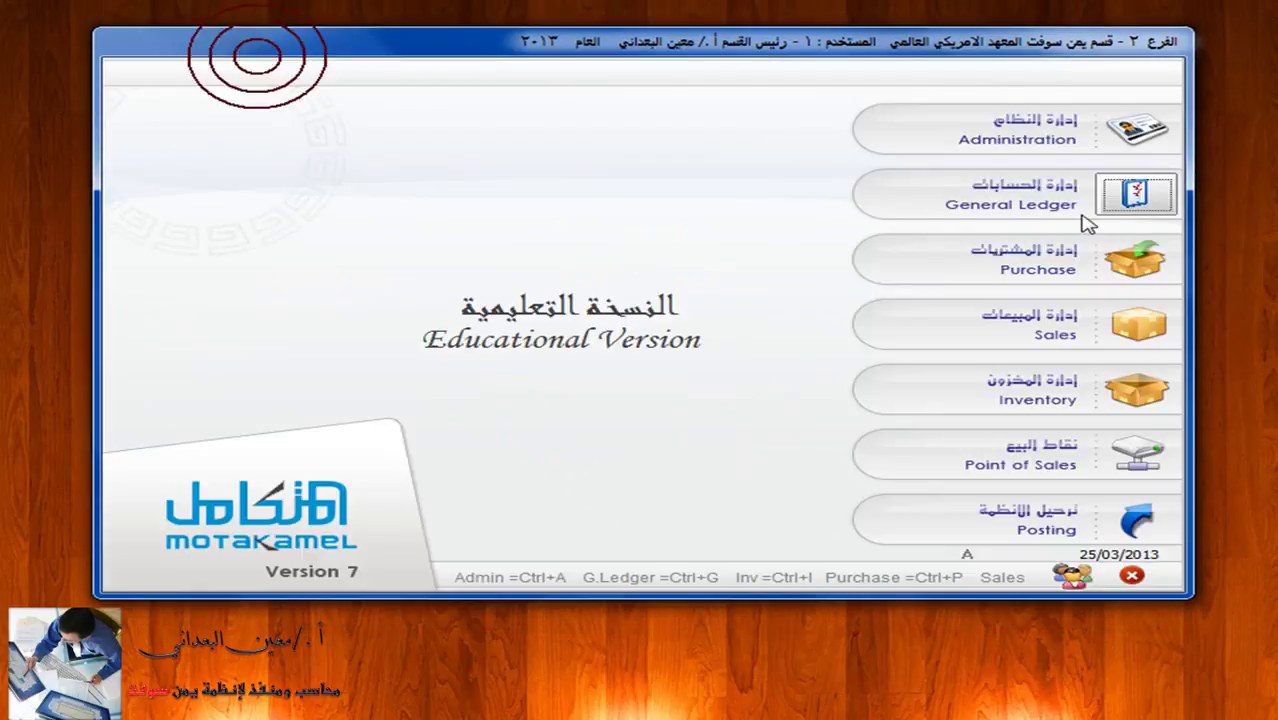
# Open Sales > العمليات > فواتير المبيعات and page up to credit invoice 2
pyautogui.click(1138, 319)
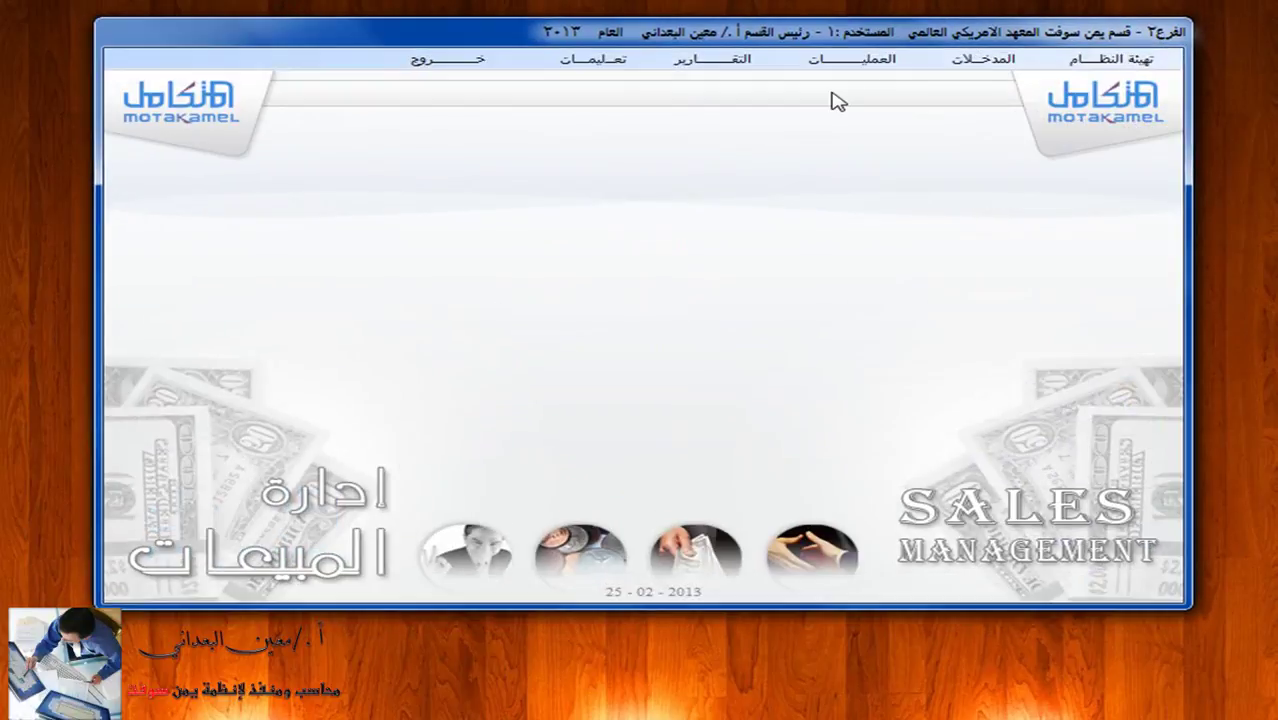
pyautogui.click(850, 58)
pyautogui.click(899, 160)
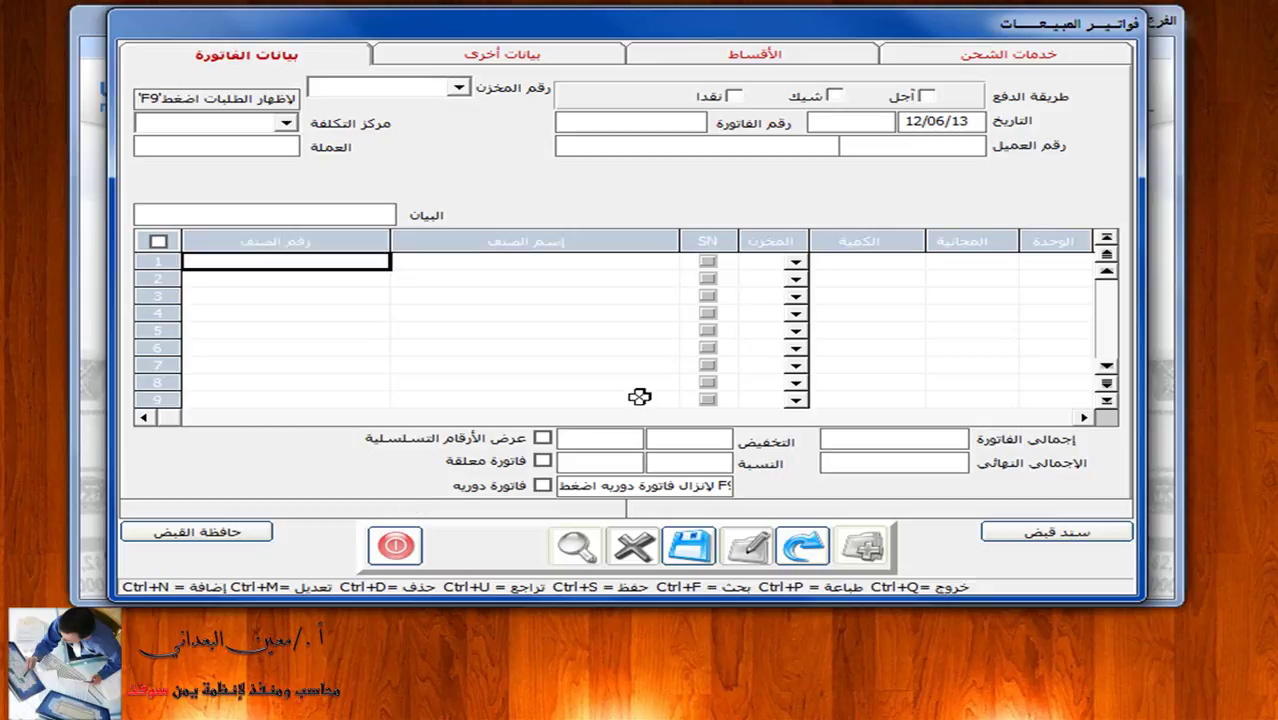
pyautogui.press('pageup')
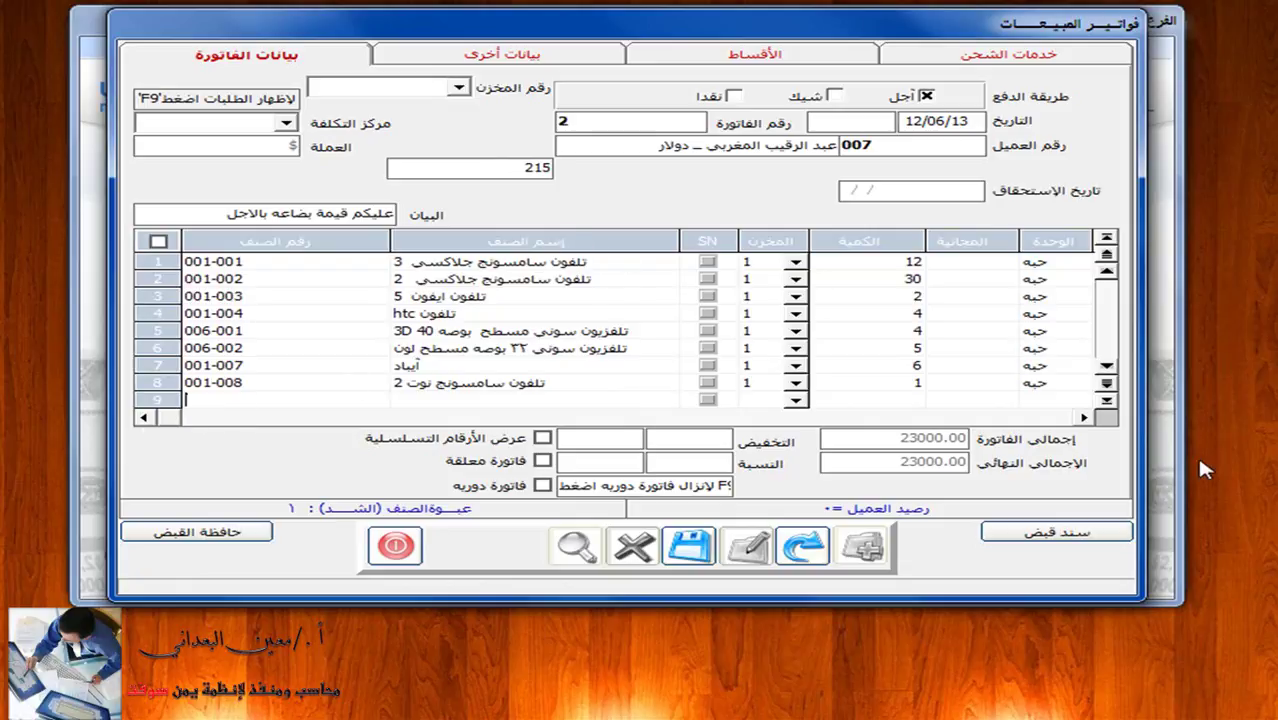
# Mark credit invoice 2 (23,000.00) as a periodic invoice, save it, and close the window
pyautogui.click(1083, 417)
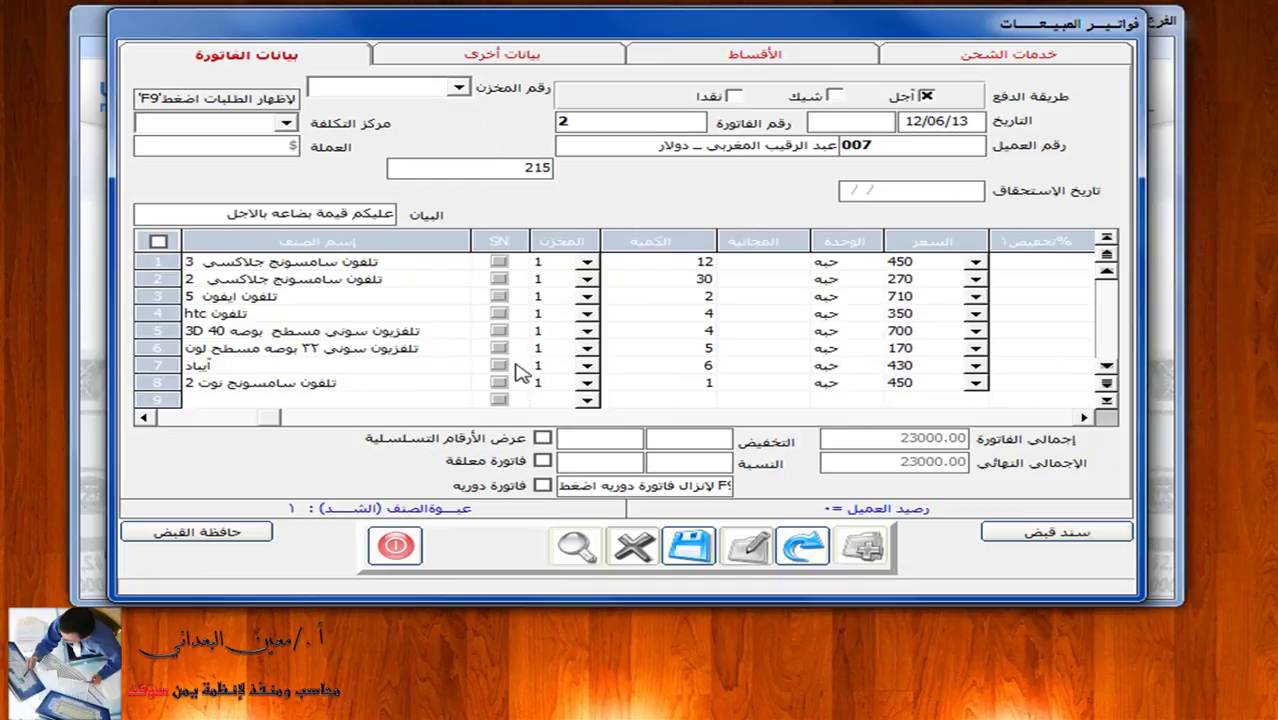
pyautogui.click(543, 487)
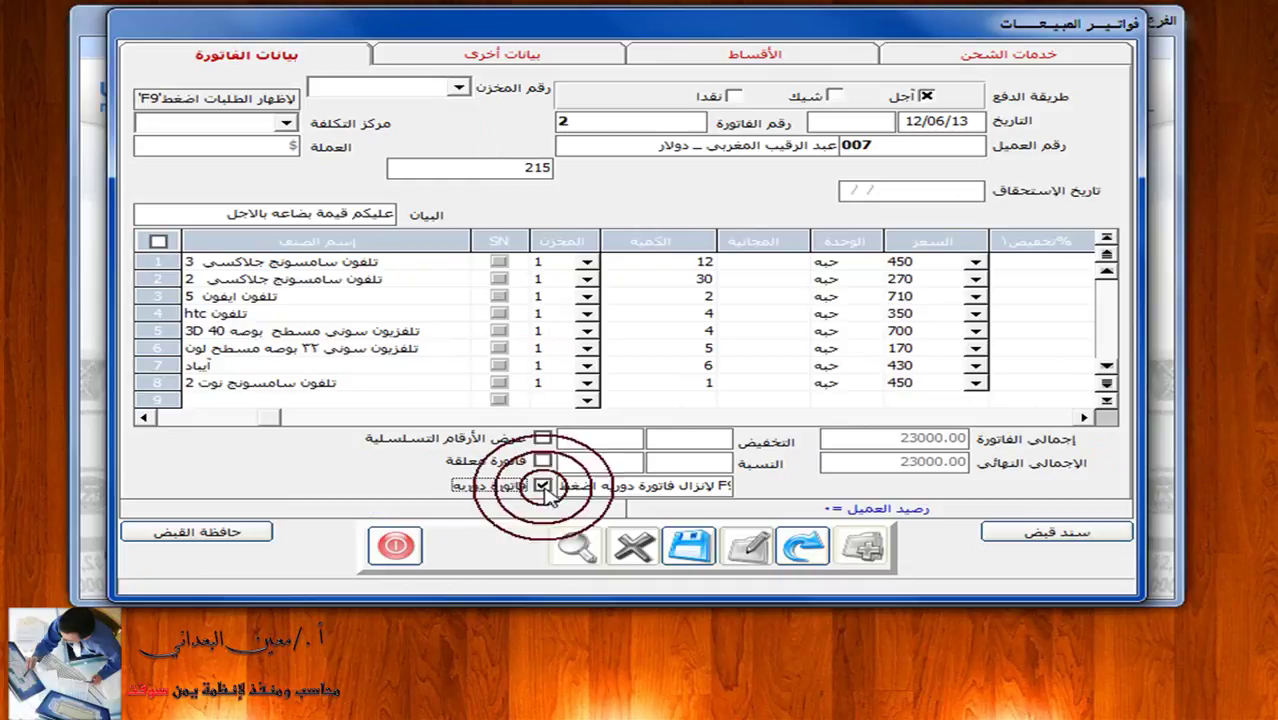
pyautogui.click(693, 553)
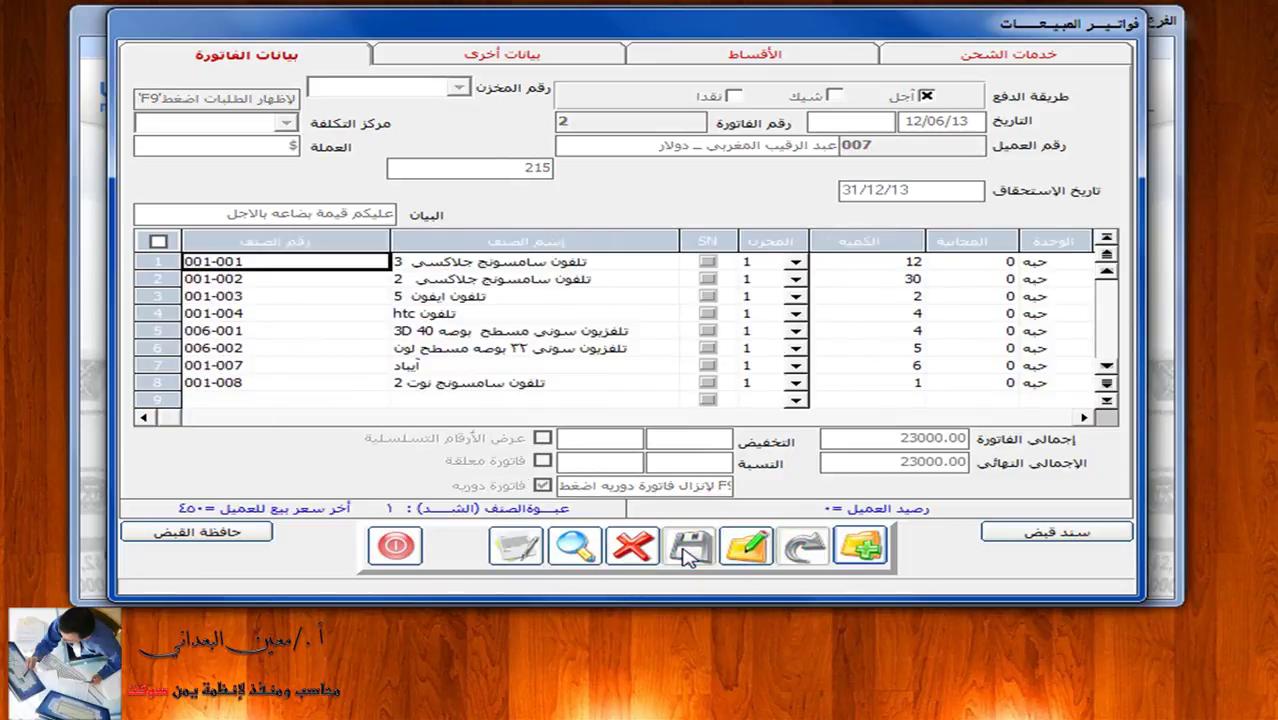
pyautogui.click(395, 545)
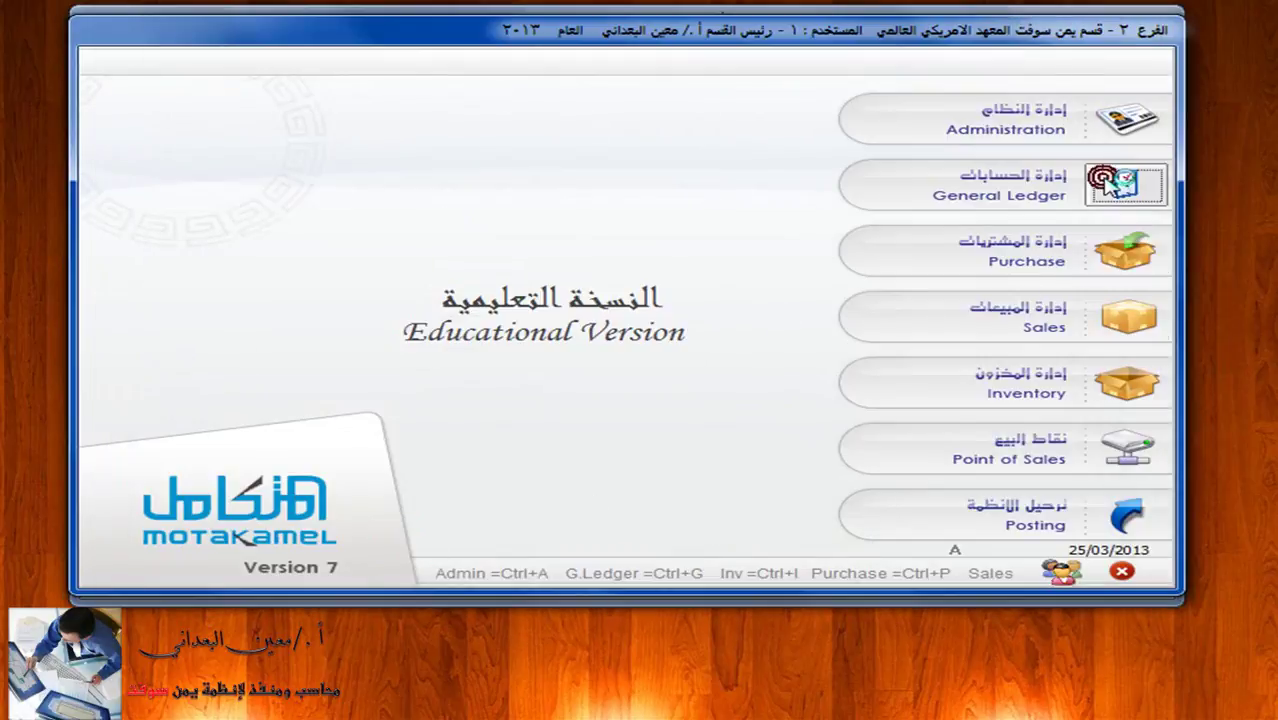
# Post credit invoice 2 dated 12/06/2013 with payment method 4-أجل in General Ledger
pyautogui.click(1045, 175)
pyautogui.click(700, 45)
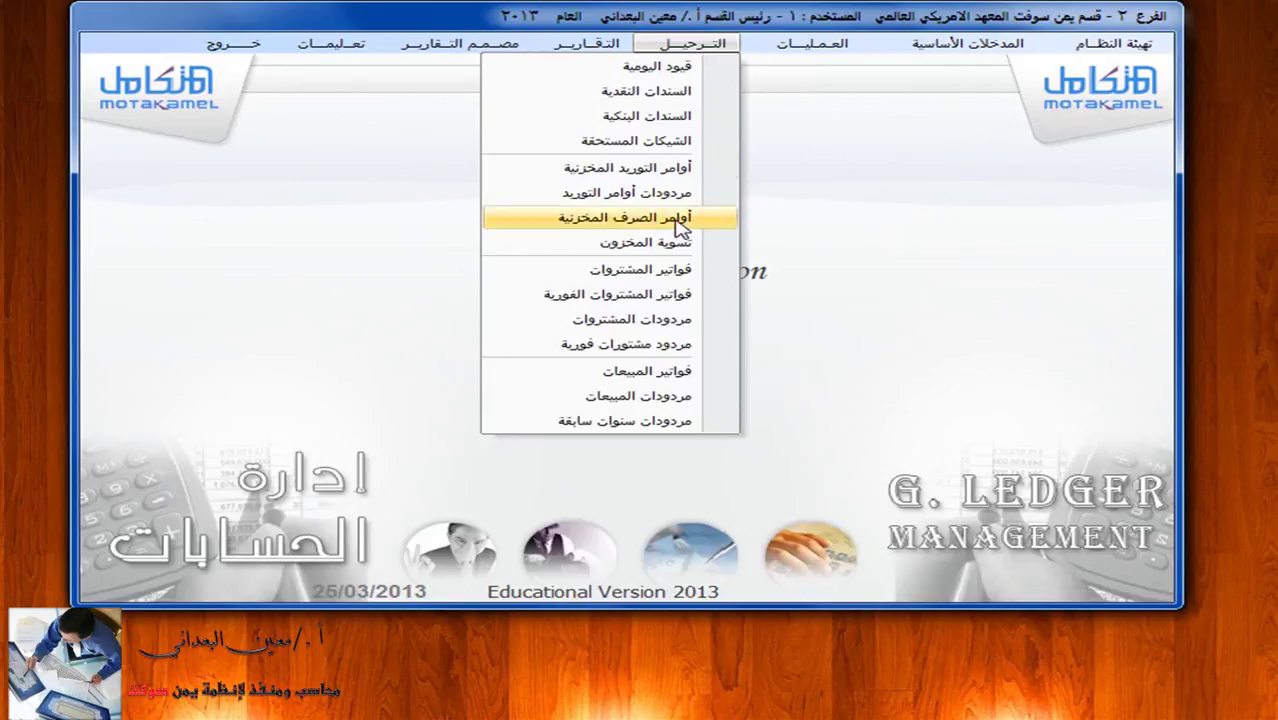
pyautogui.click(699, 371)
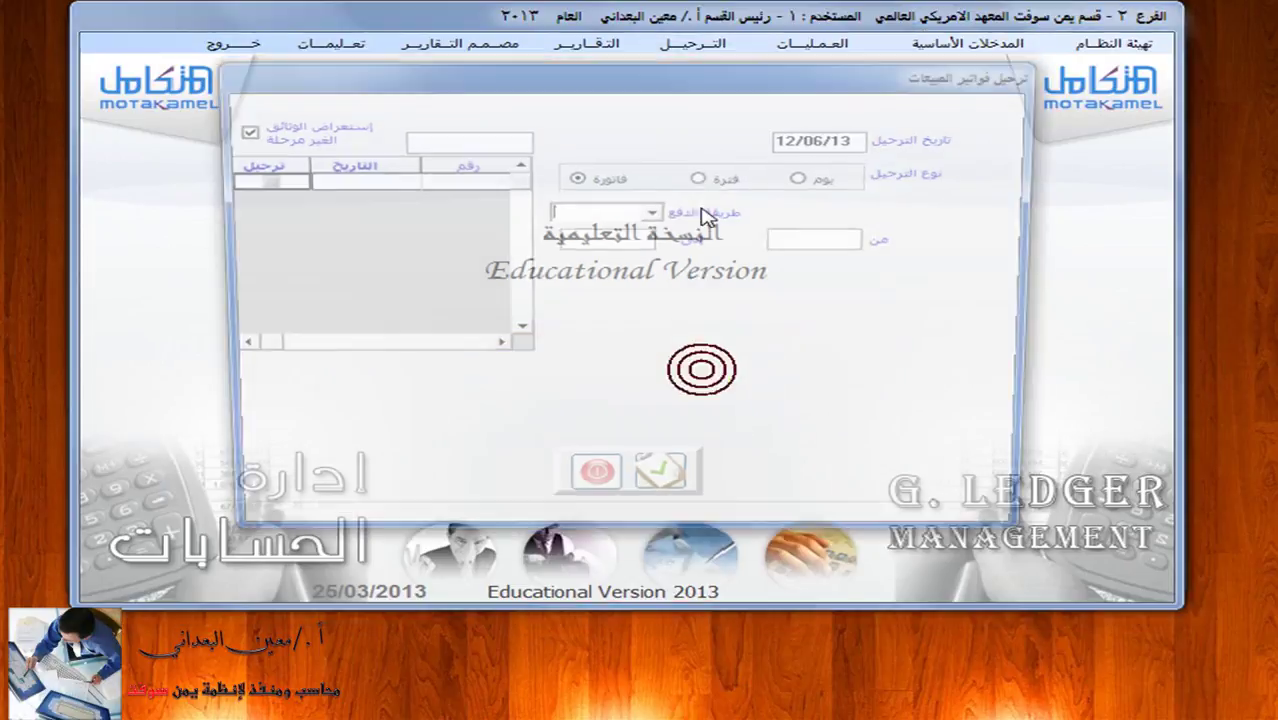
pyautogui.click(653, 212)
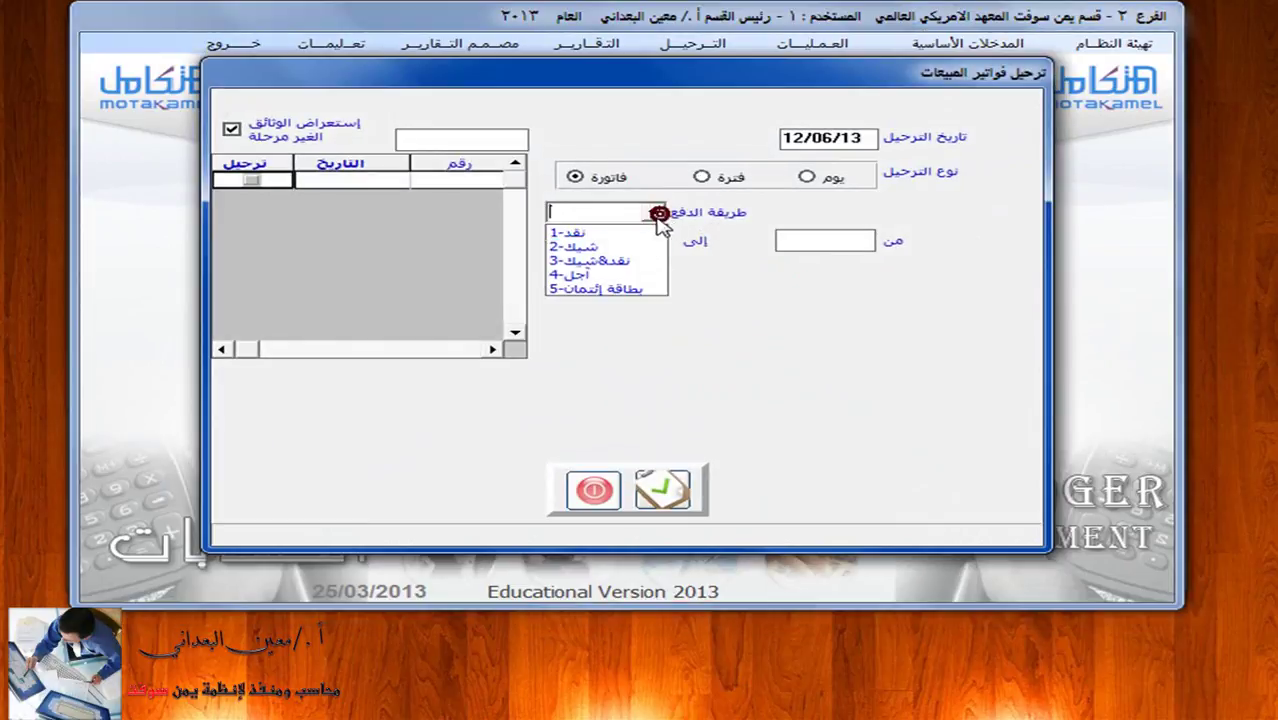
pyautogui.click(624, 276)
pyautogui.click(605, 178)
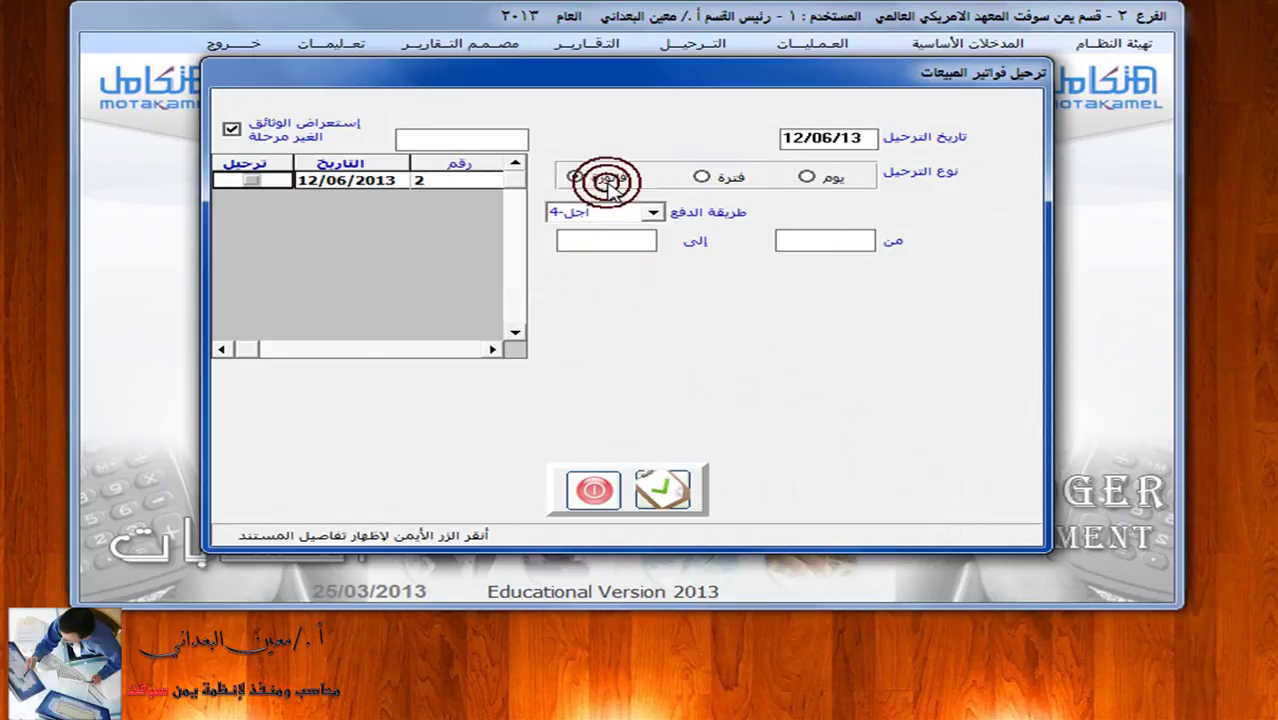
pyautogui.click(662, 488)
pyautogui.click(592, 491)
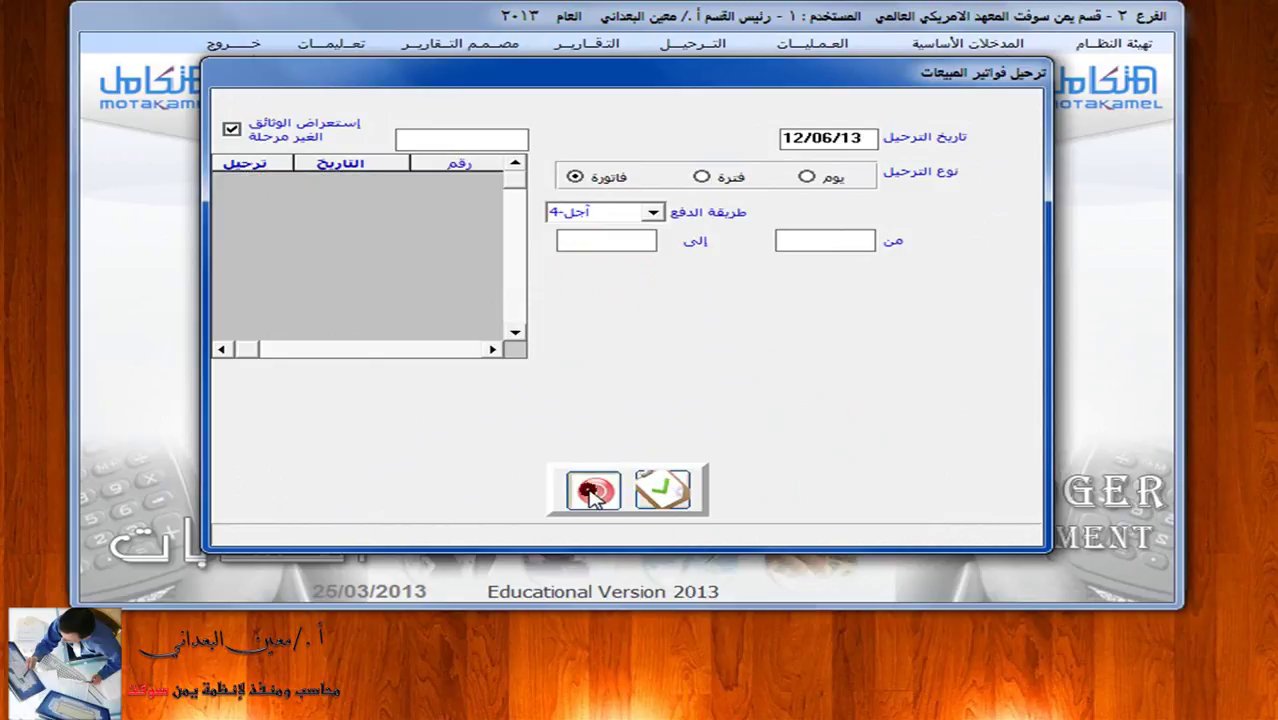
# Leave the General Ledger and show the Sales Management operations list
pyautogui.click(237, 43)
pyautogui.click(1130, 316)
pyautogui.click(810, 47)
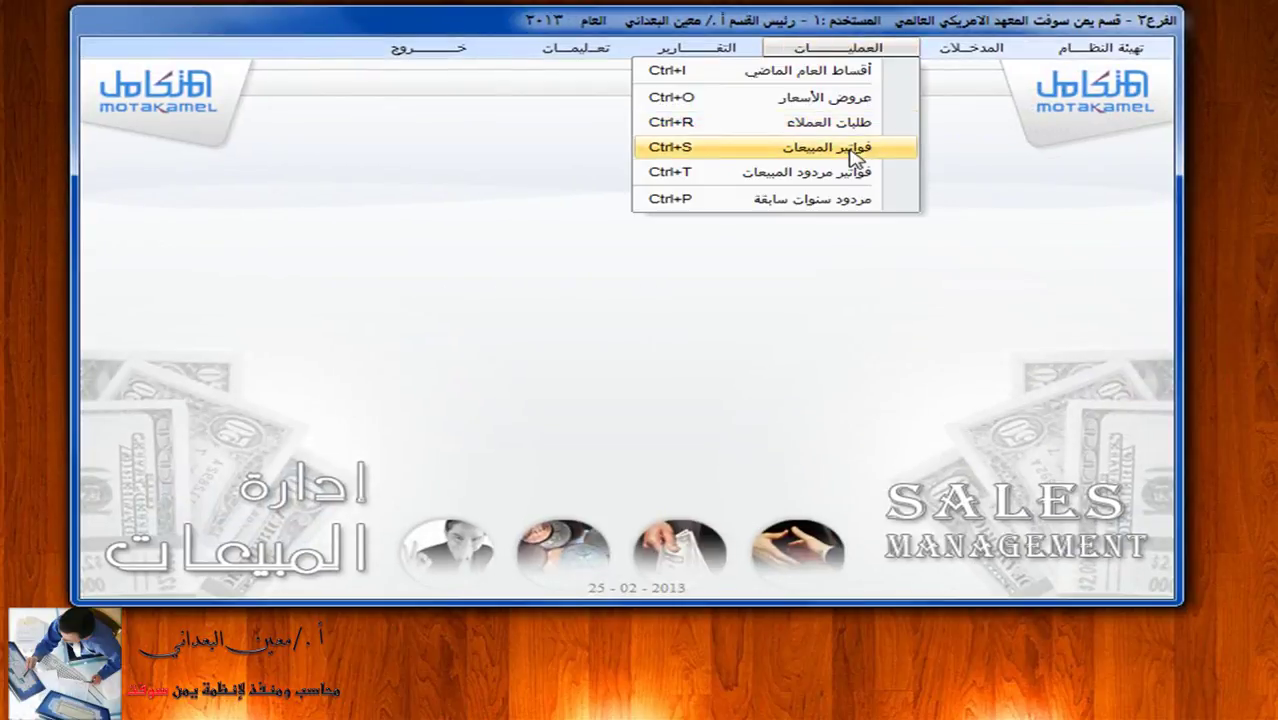
# Create credit (أجل) sales invoice 3 from the stored periodic invoice, with eight lines totalling 23,000.00, and save it
pyautogui.click(851, 151)
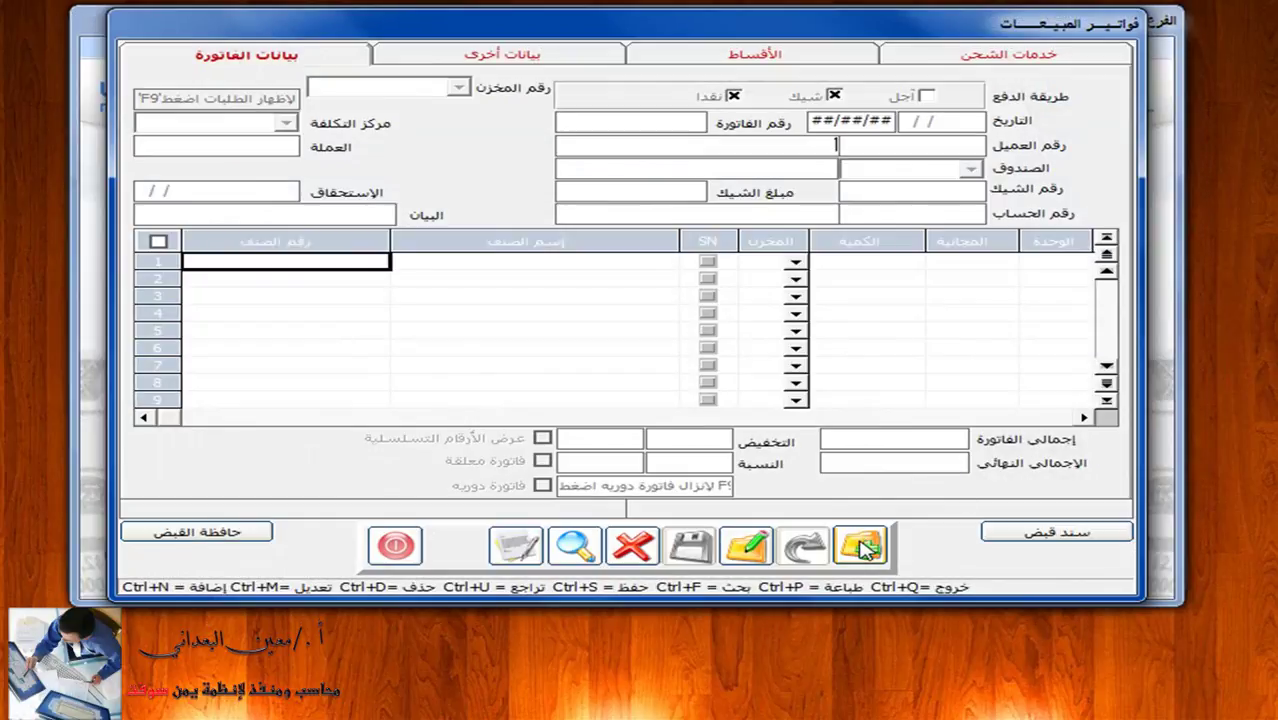
pyautogui.click(864, 546)
pyautogui.click(927, 95)
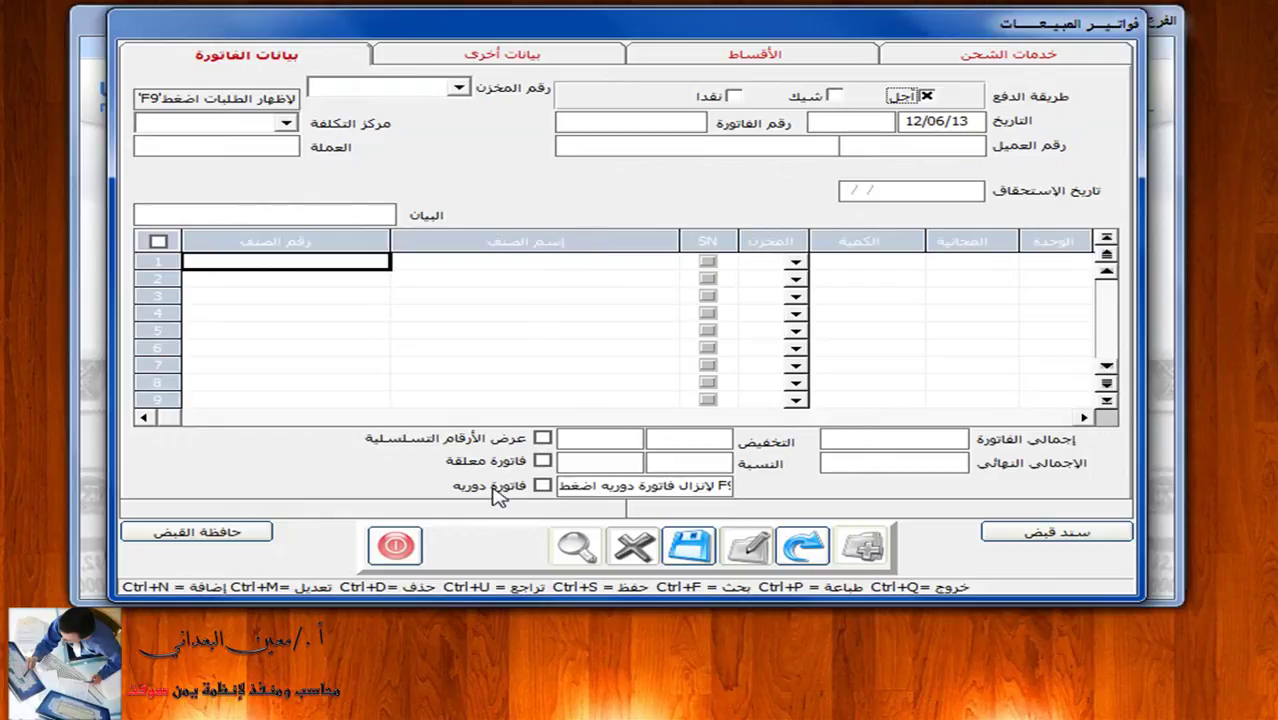
pyautogui.click(682, 486)
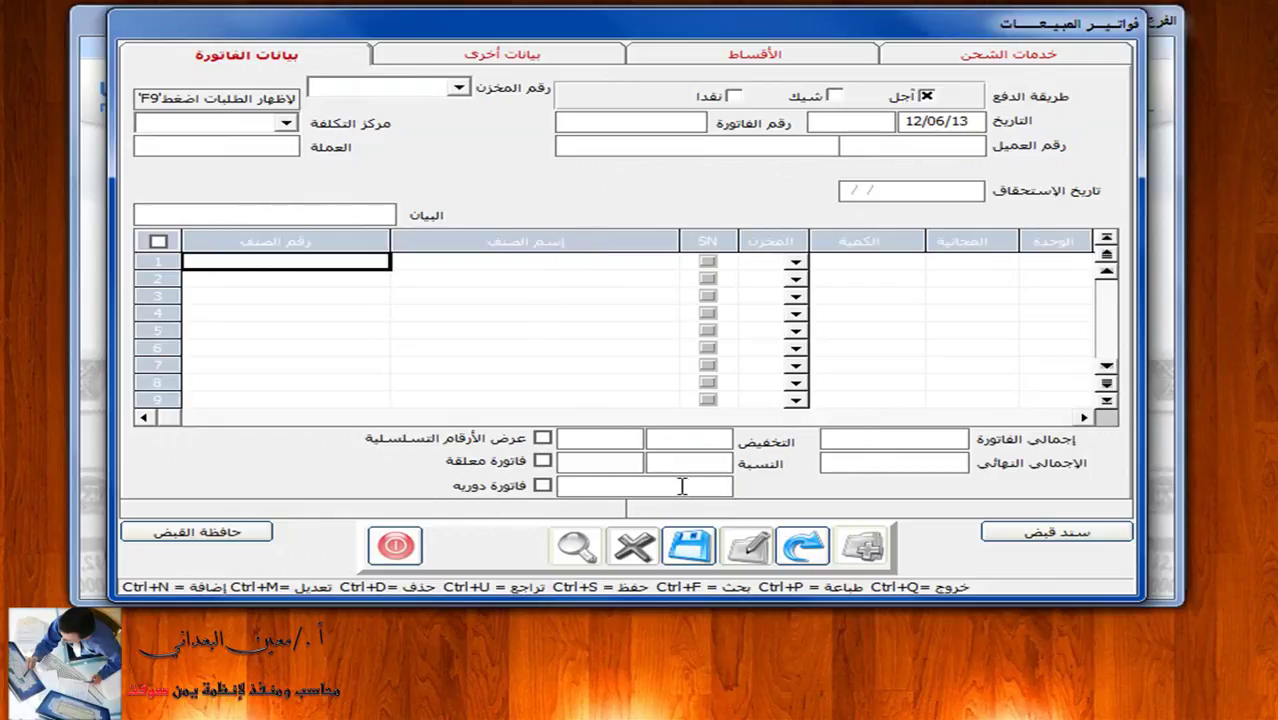
pyautogui.press('F9')
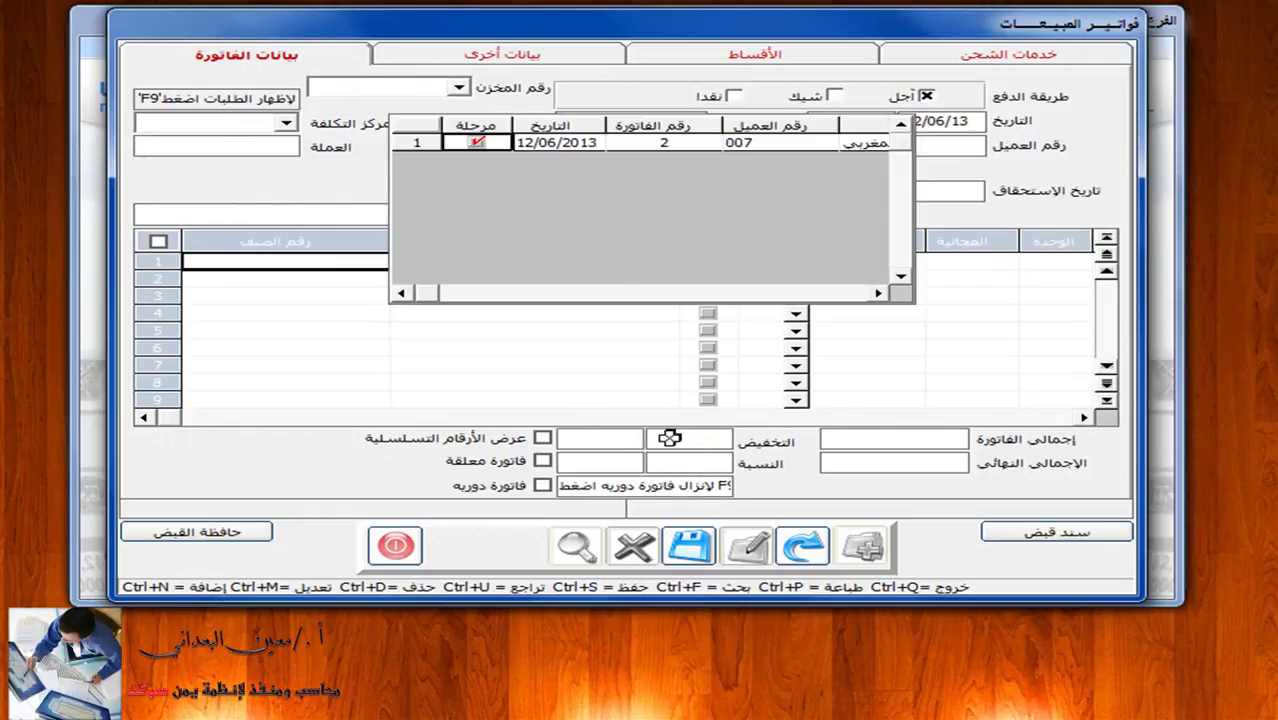
pyautogui.doubleClick(560, 144)
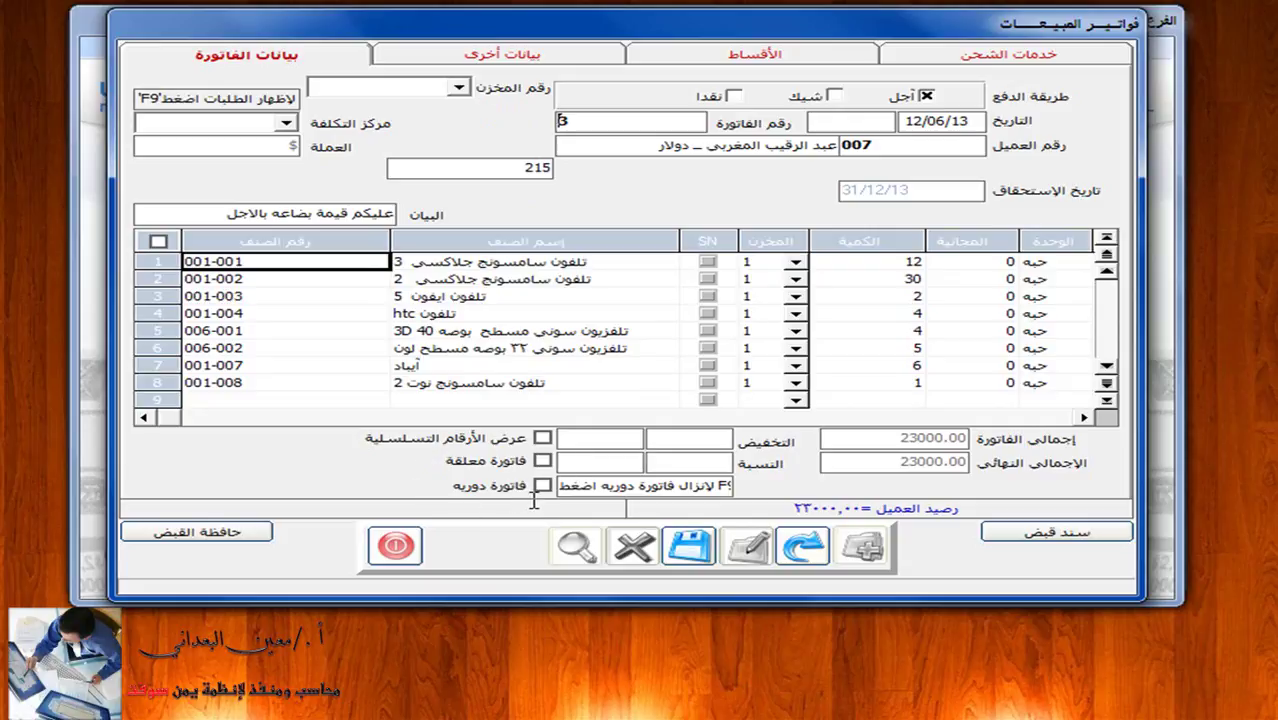
pyautogui.click(700, 545)
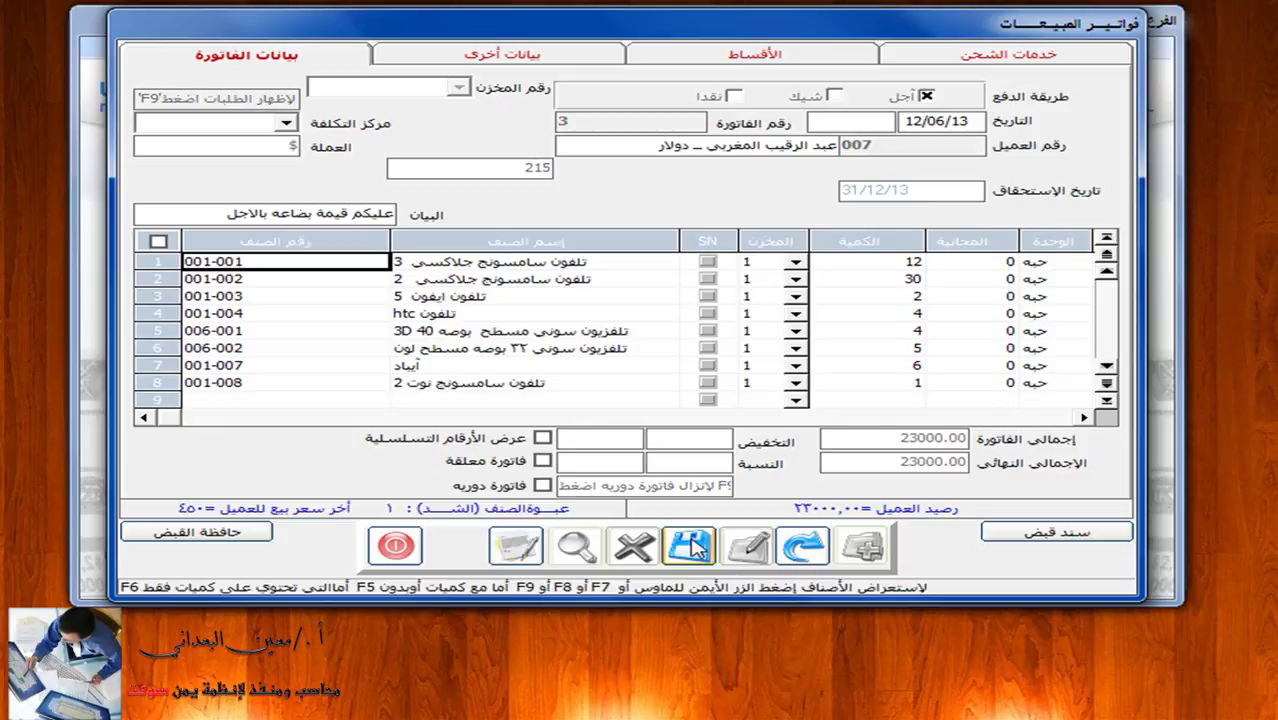
pyautogui.click(699, 545)
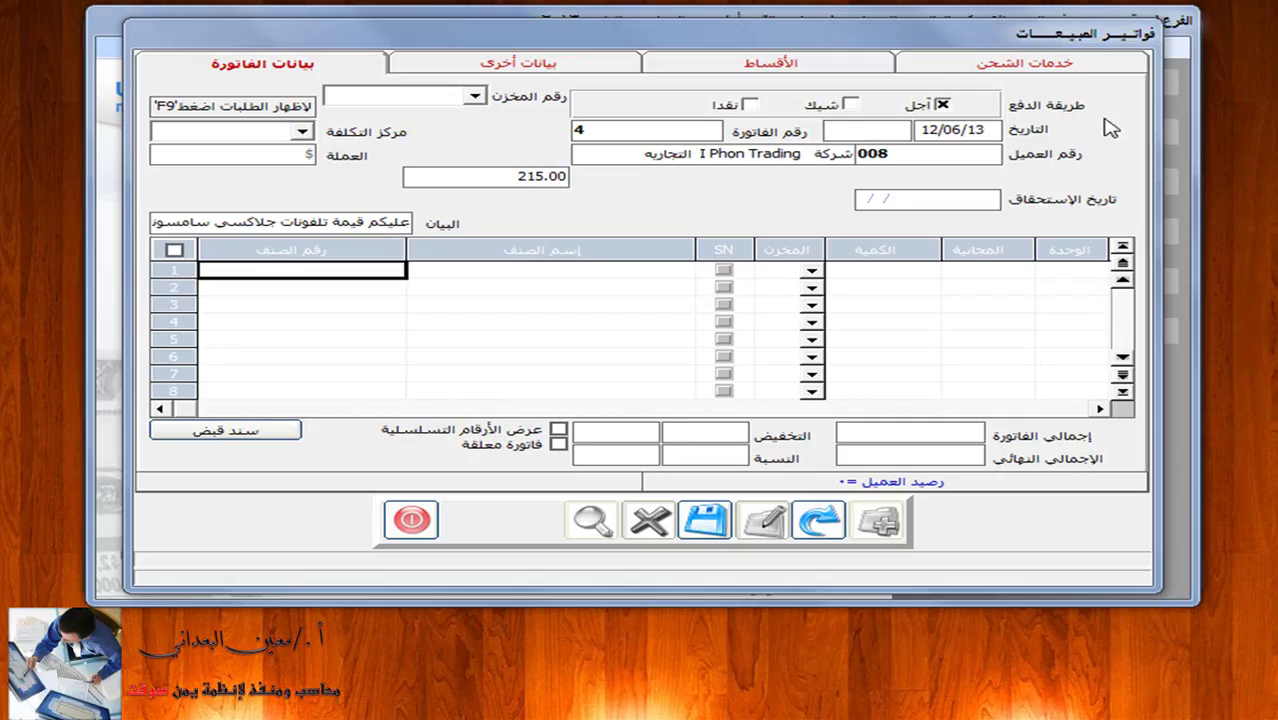
# Put iPhone 5 (001-003) on line 1 of invoice 4 with quantity 100, triggering the 68-in-stock warning
pyautogui.click(1110, 128)
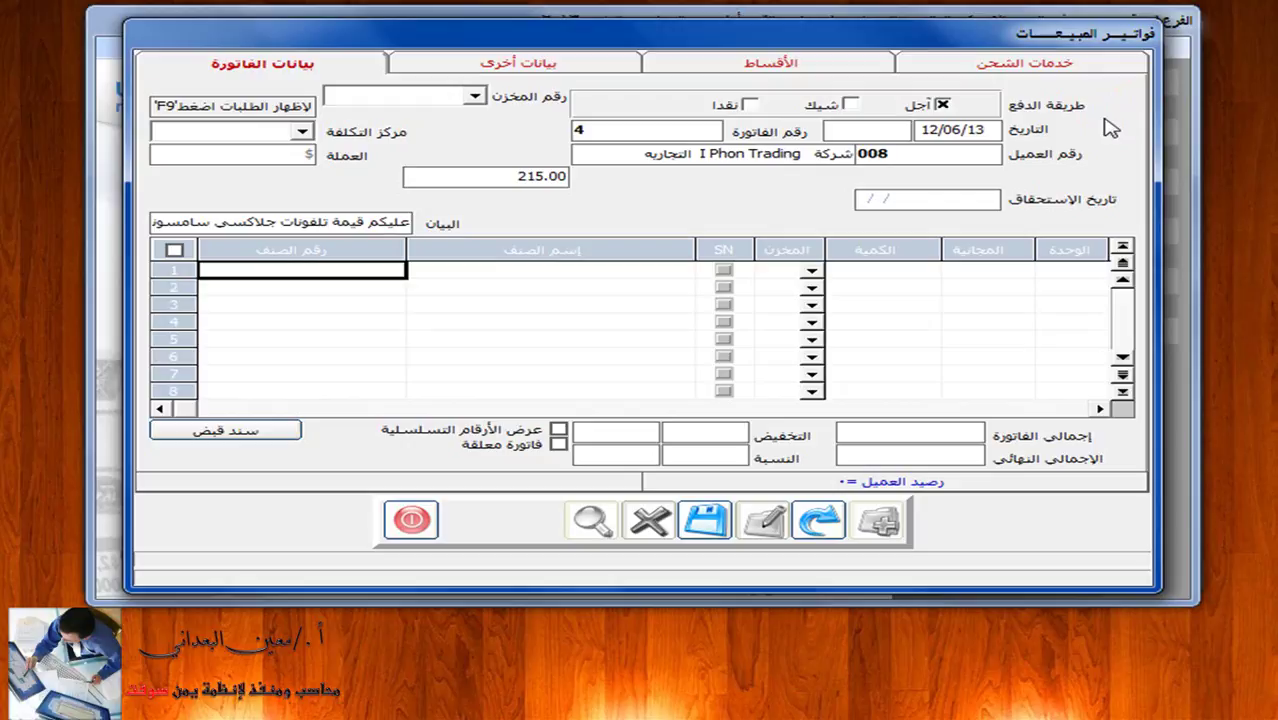
pyautogui.click(371, 271)
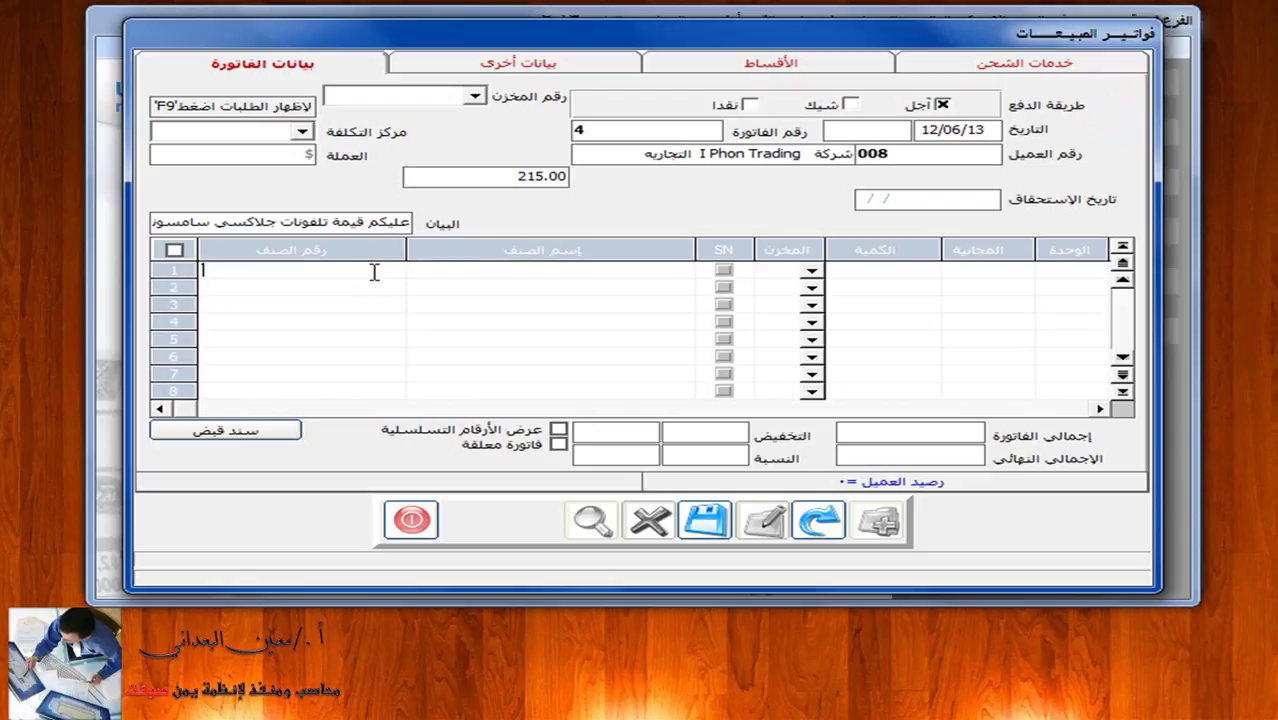
pyautogui.press('Return')
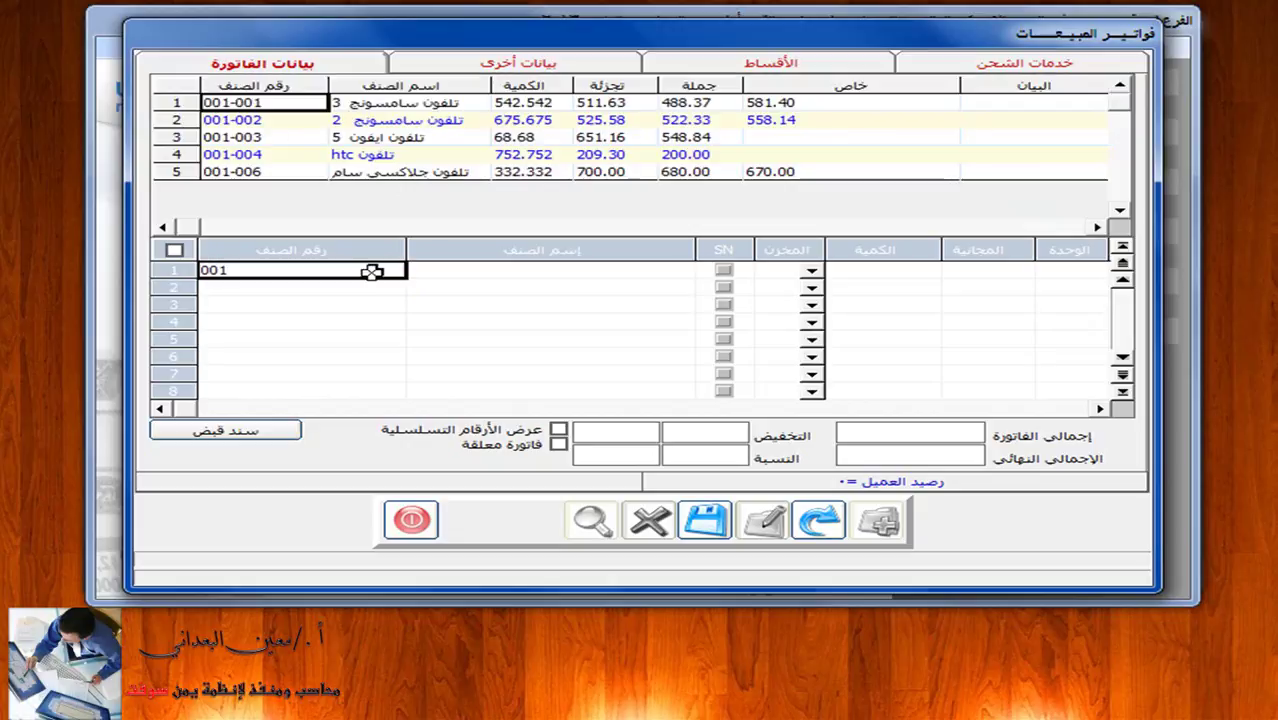
pyautogui.doubleClick(390, 138)
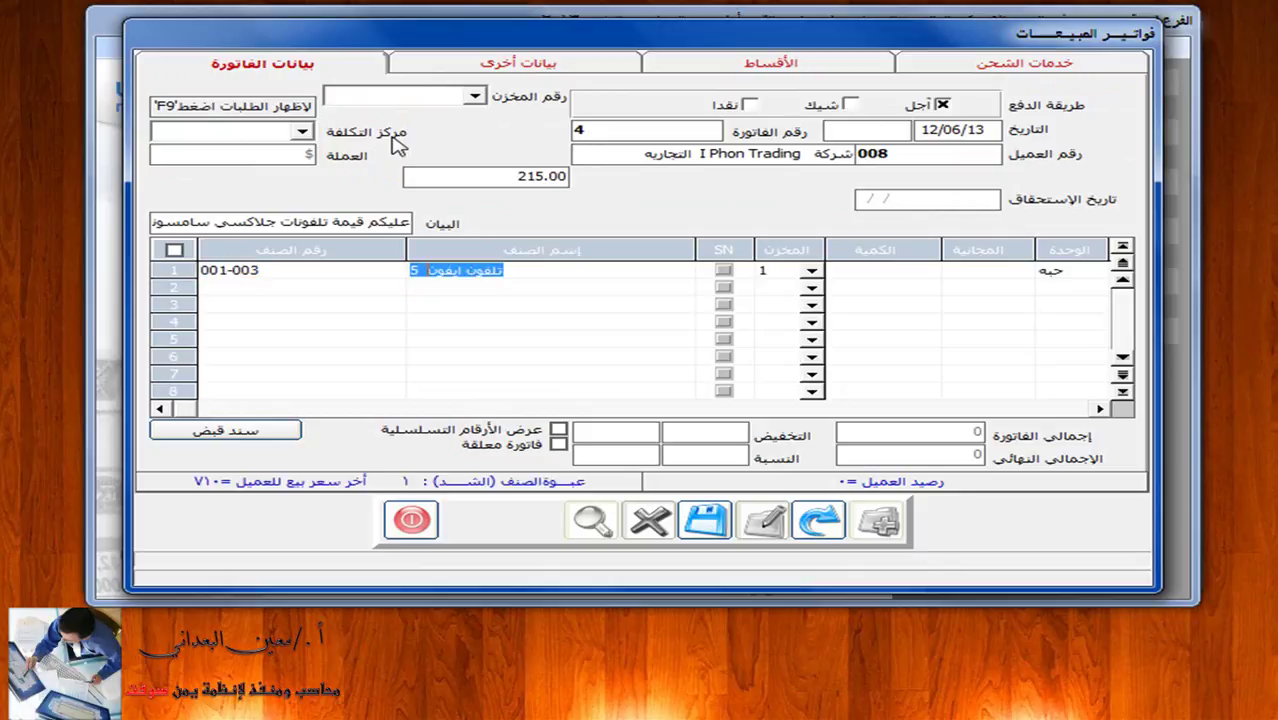
pyautogui.press('Return')
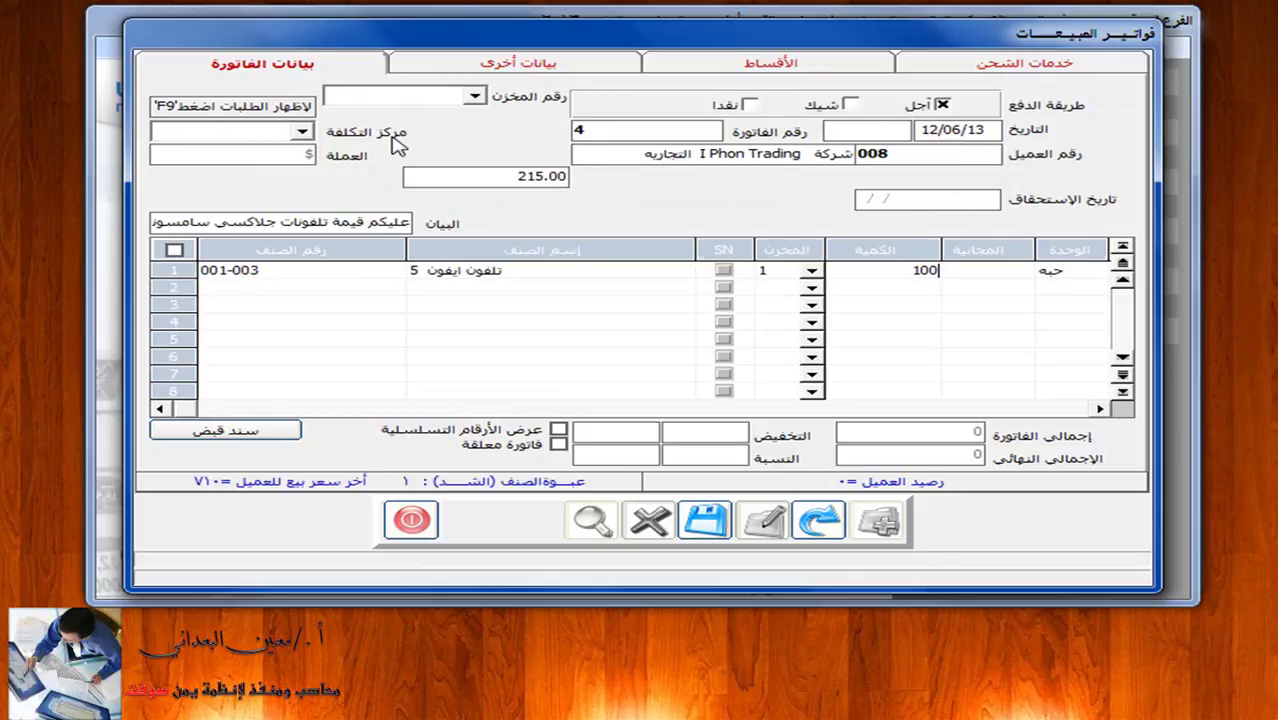
pyautogui.write('100')
pyautogui.press('Return')
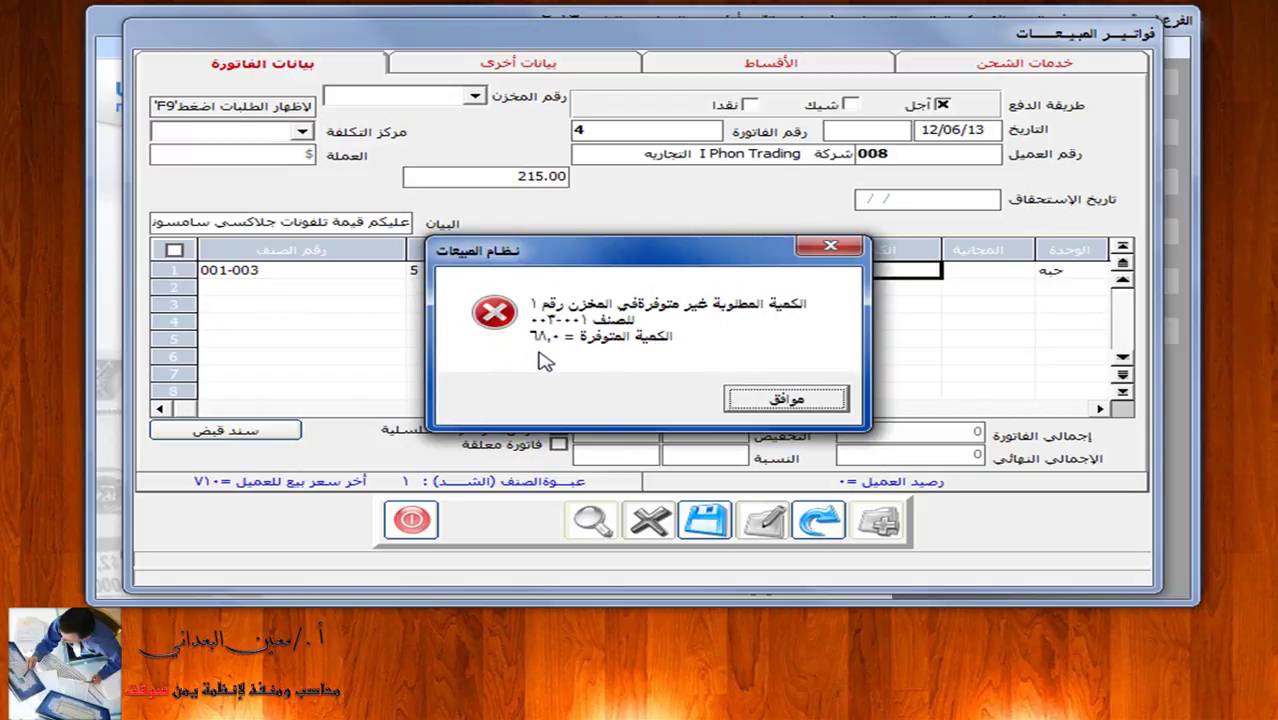
# Dismiss the insufficient-stock warning and view the stock and price history for item 001-003
pyautogui.moveTo(672, 256)
pyautogui.mouseDown()
pyautogui.moveTo(686, 286)
pyautogui.moveTo(675, 255)
pyautogui.mouseUp()
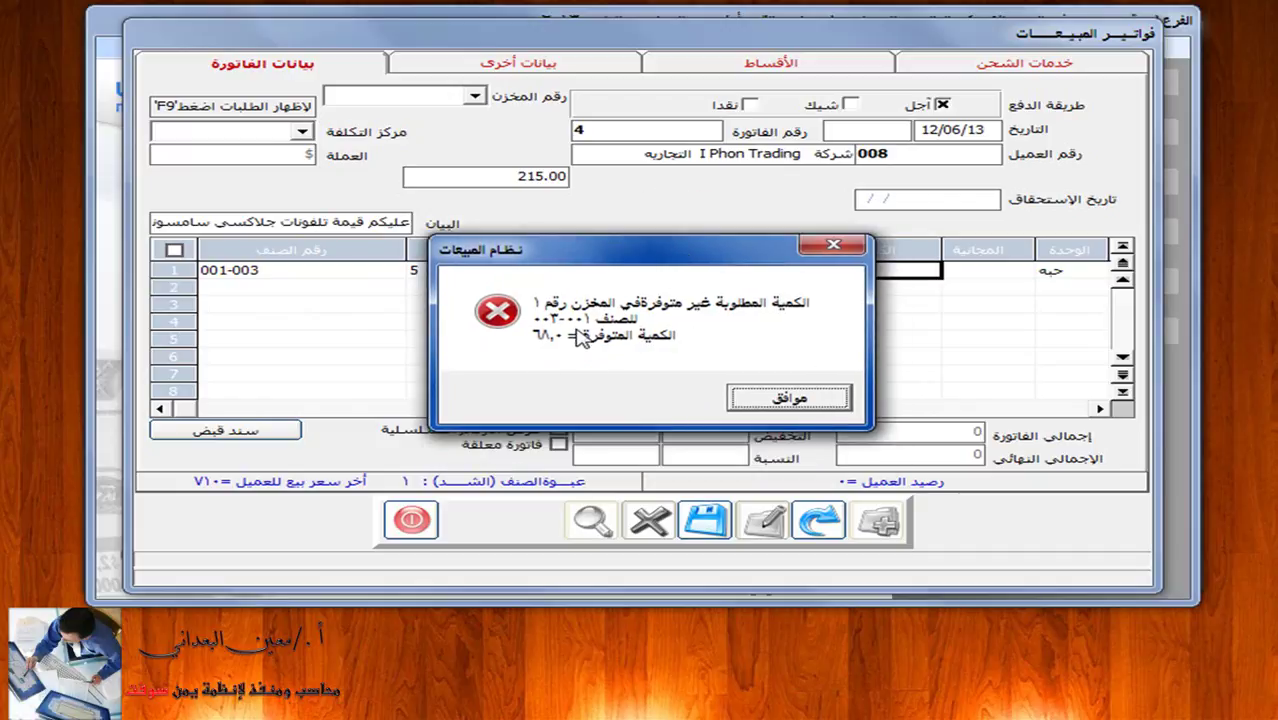
pyautogui.click(756, 398)
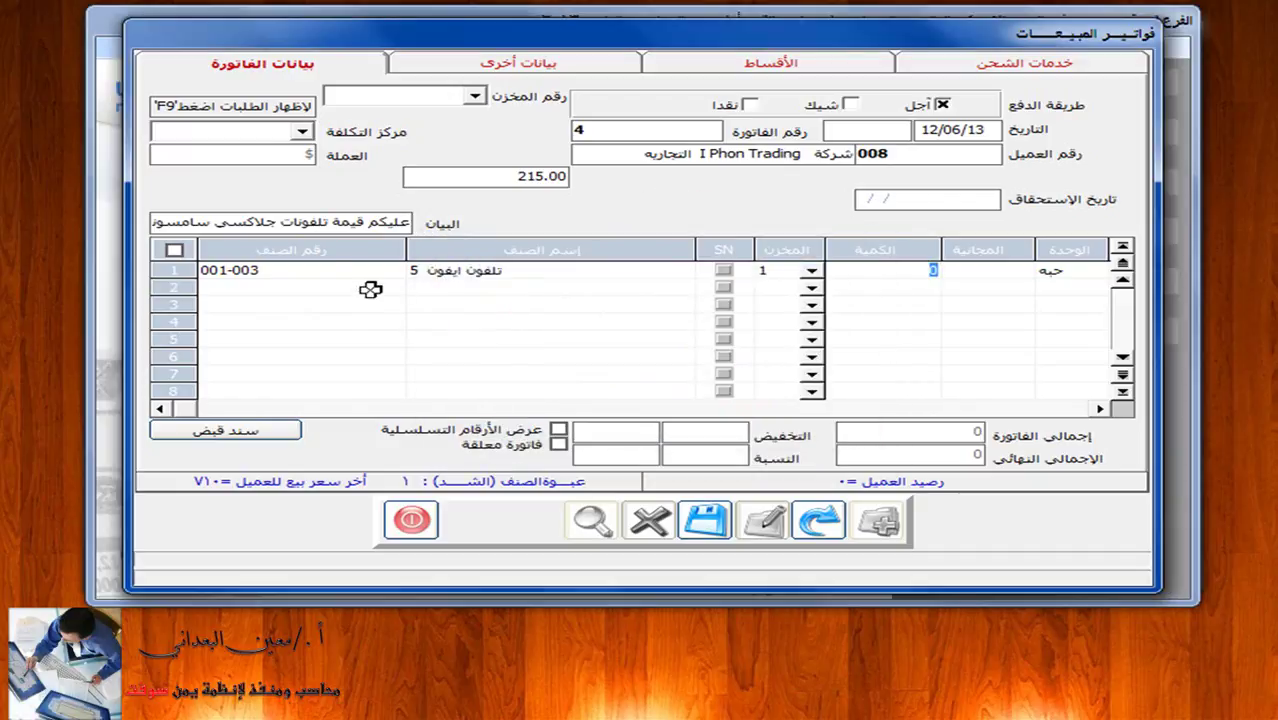
pyautogui.click(324, 271)
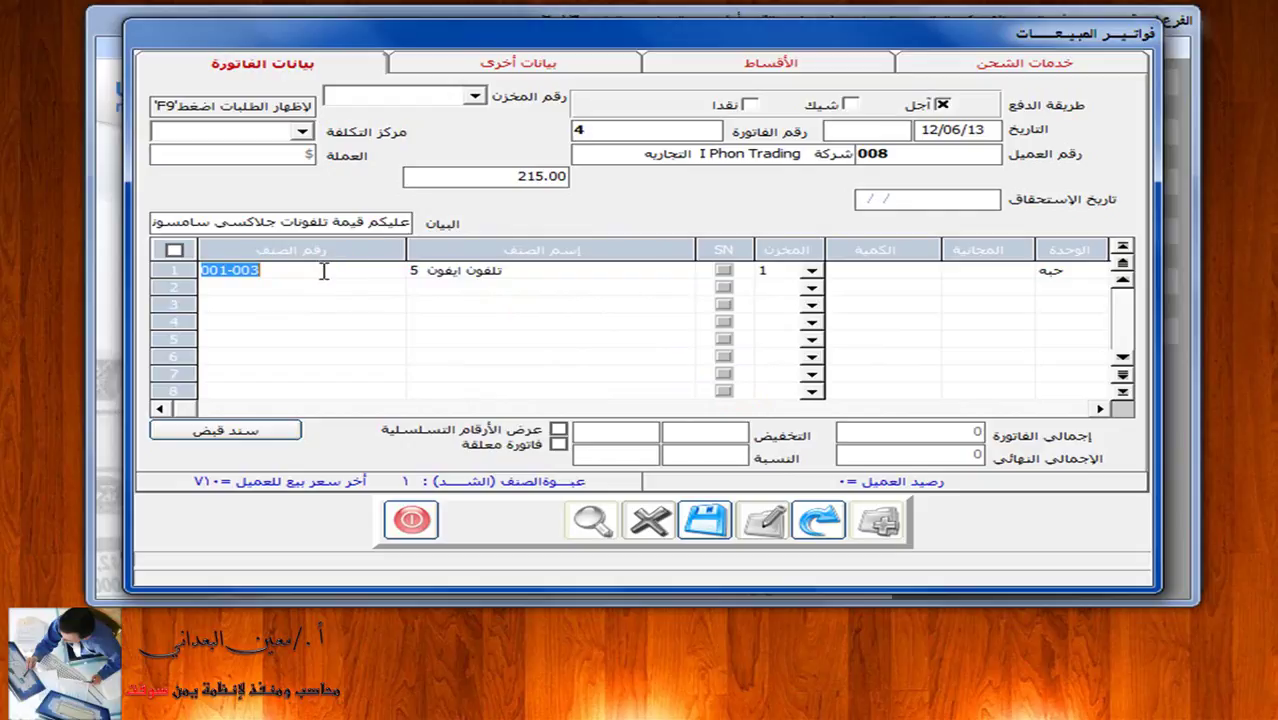
pyautogui.press('F9')
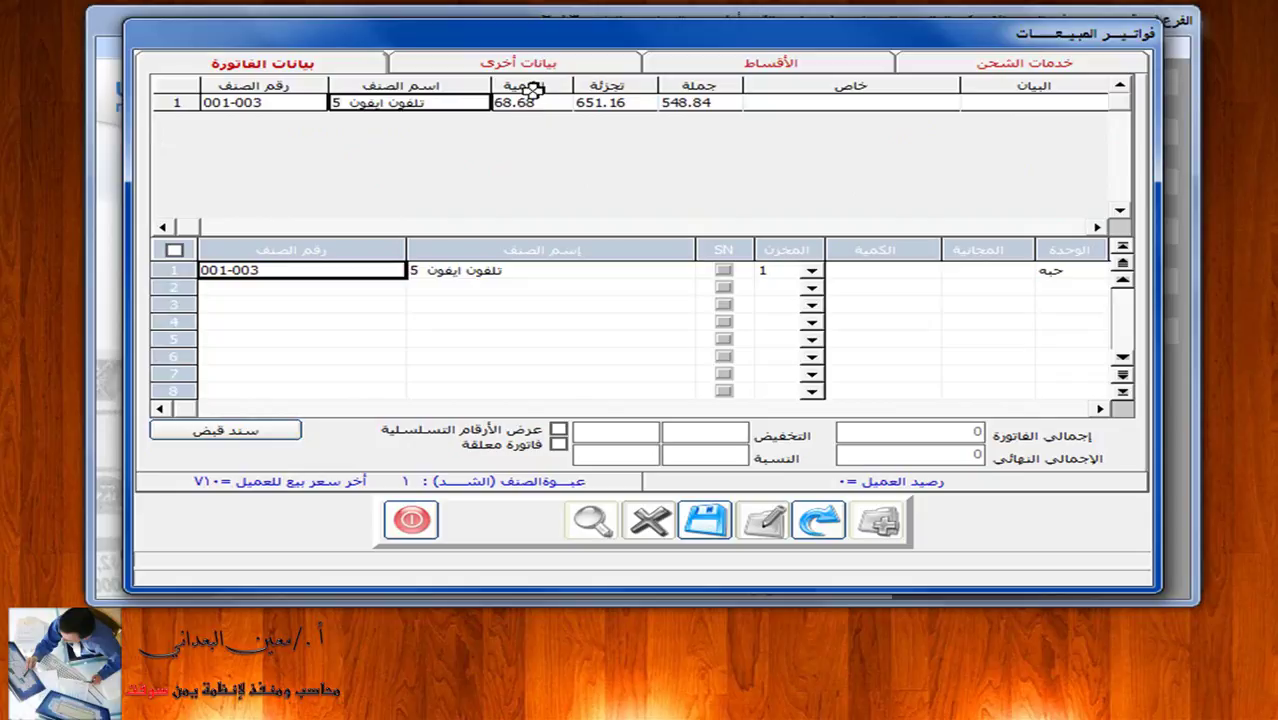
# Set the iPhone 5 line to 30 units at a price of 670
pyautogui.click(338, 272)
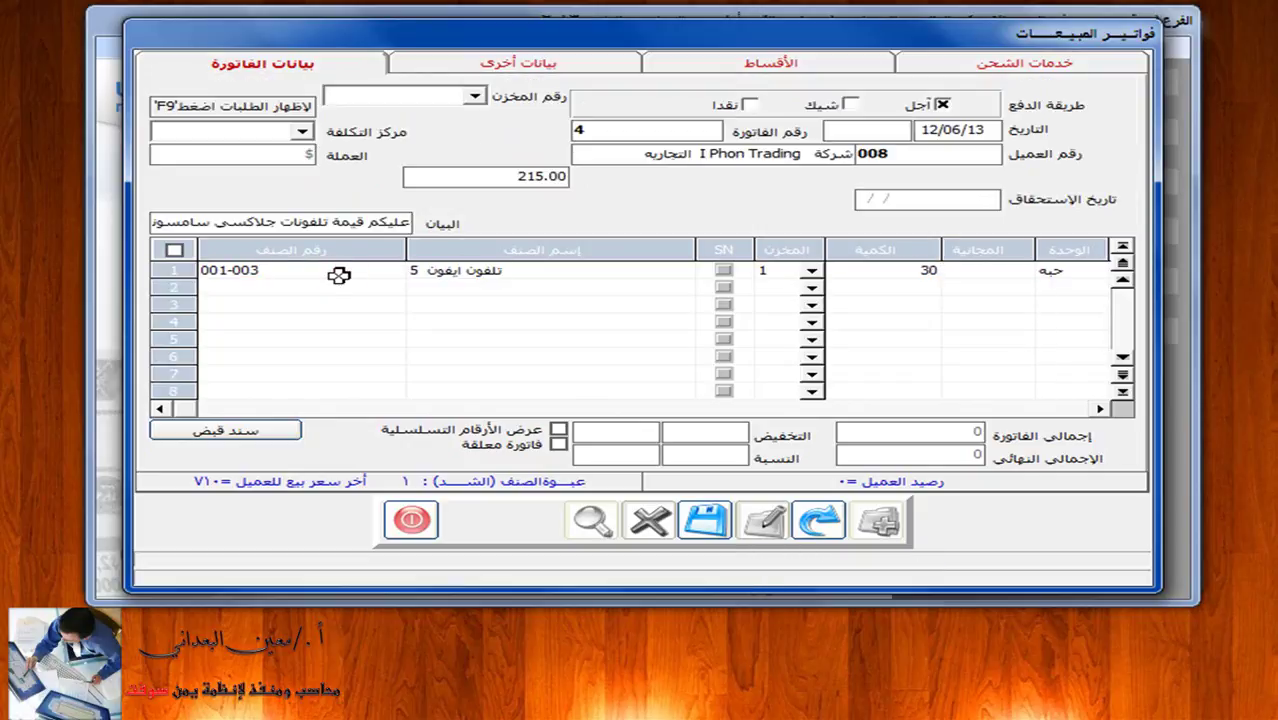
pyautogui.press('Return')
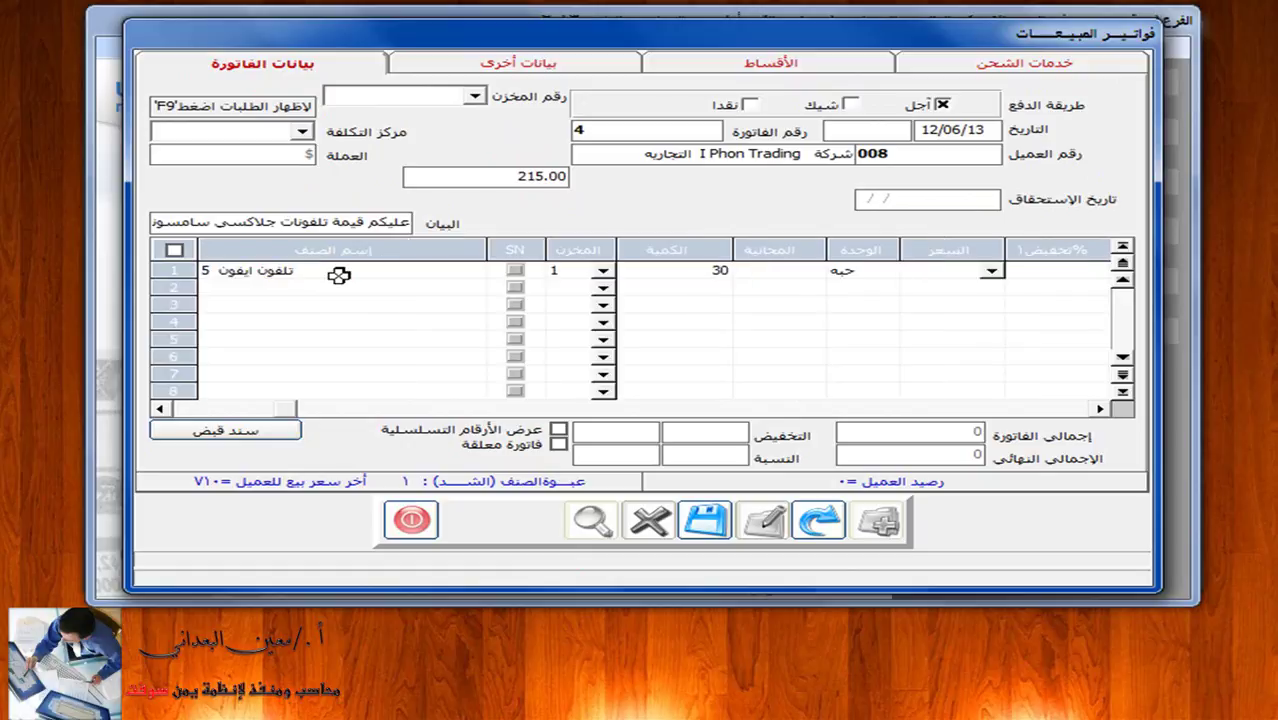
pyautogui.write('670')
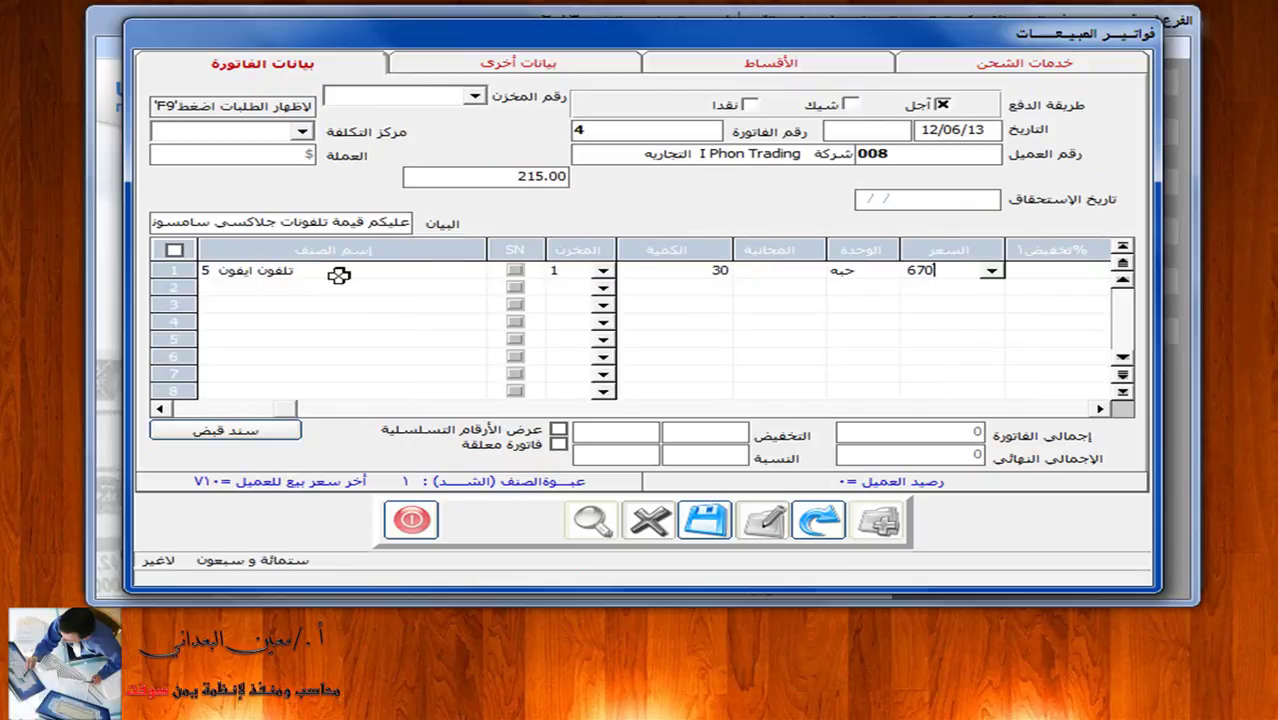
pyautogui.press('Return')
pyautogui.press('Return')
pyautogui.press('Return')
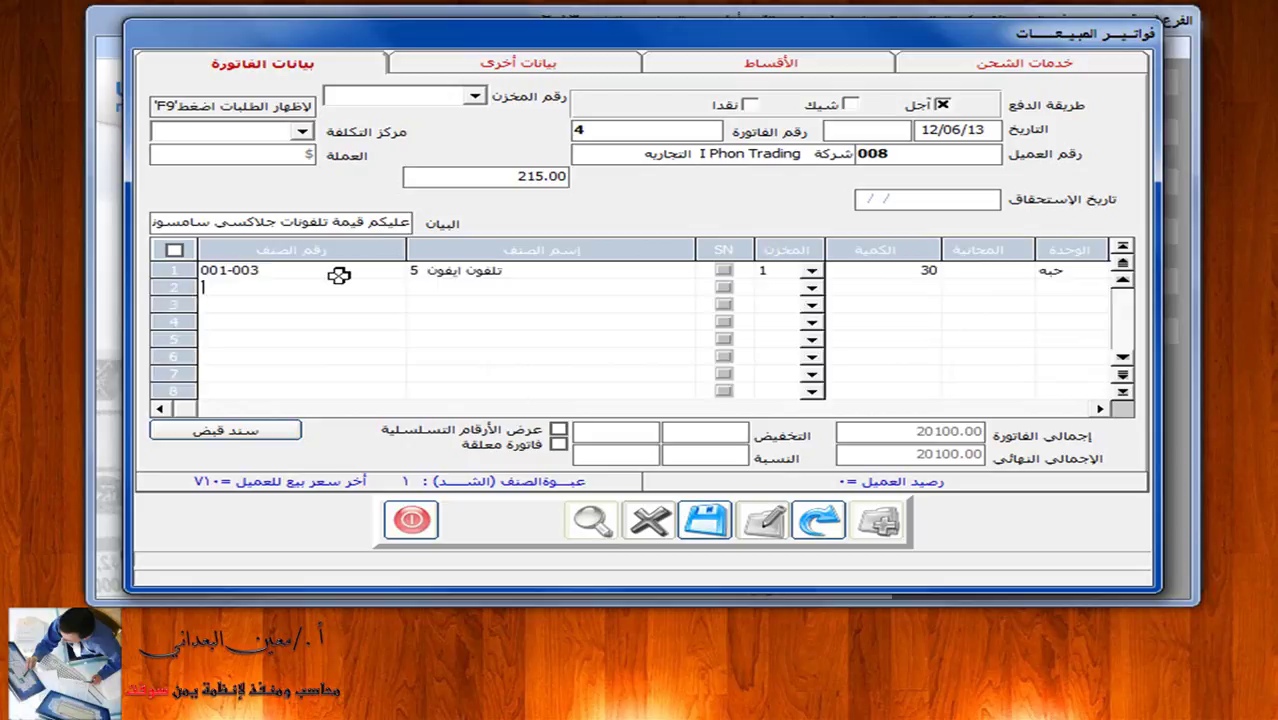
pyautogui.press('Return')
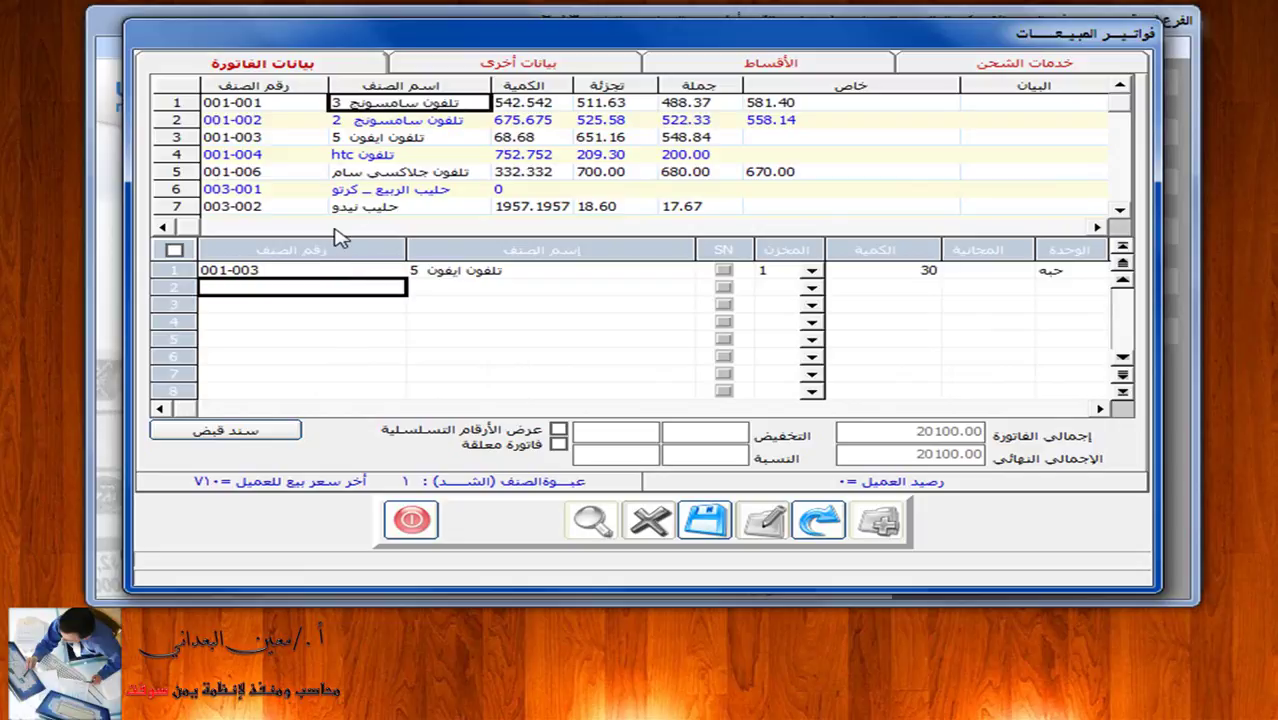
pyautogui.doubleClick(405, 172)
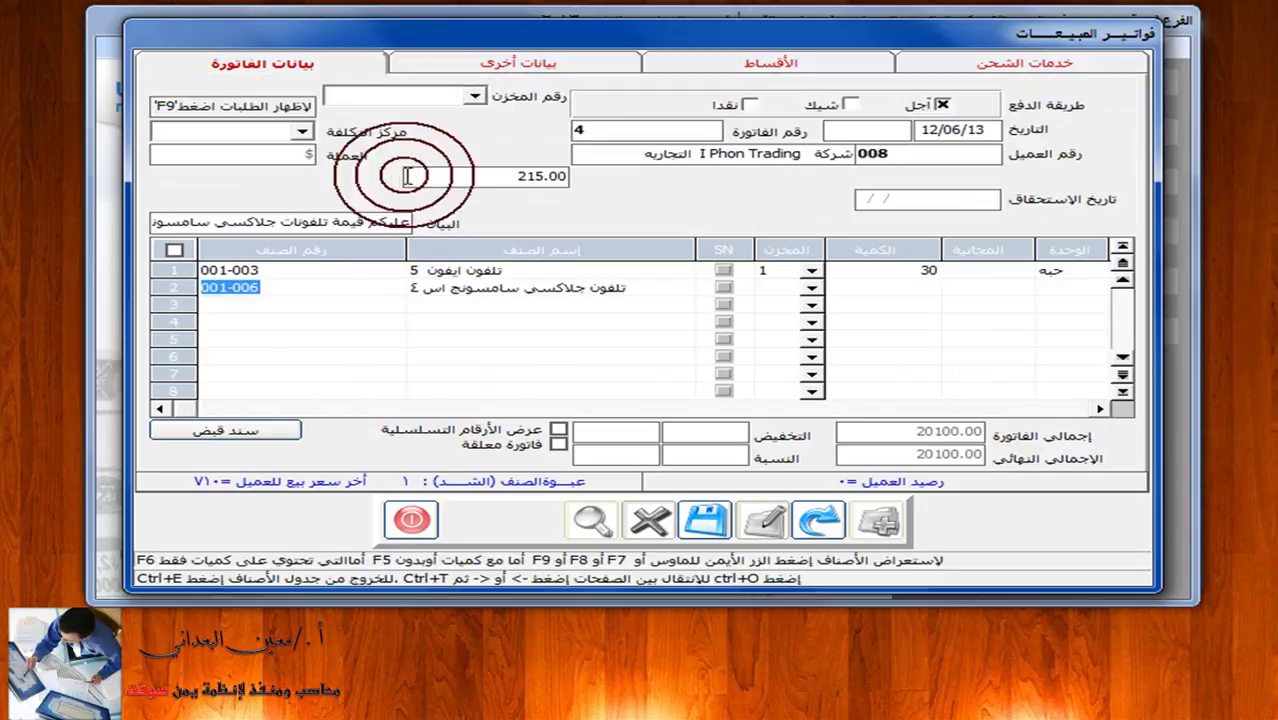
pyautogui.press('Return')
pyautogui.press('Return')
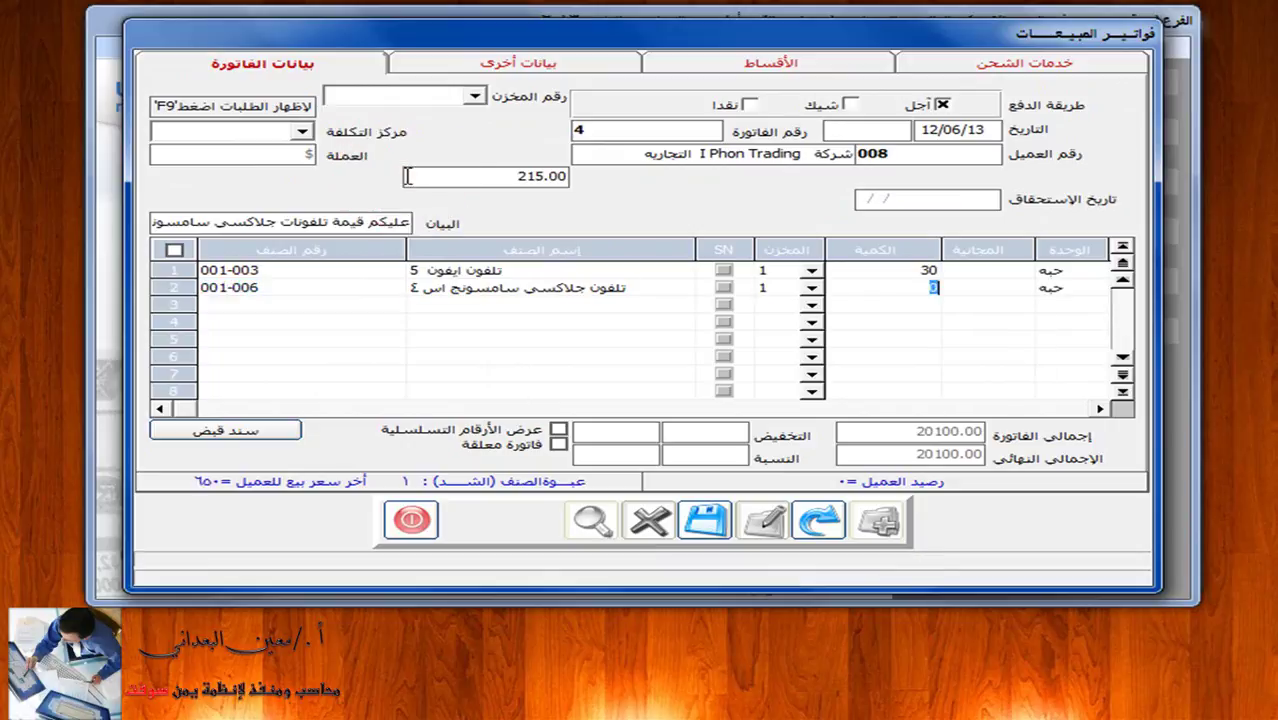
pyautogui.write('2')
pyautogui.press('Return')
pyautogui.write('300')
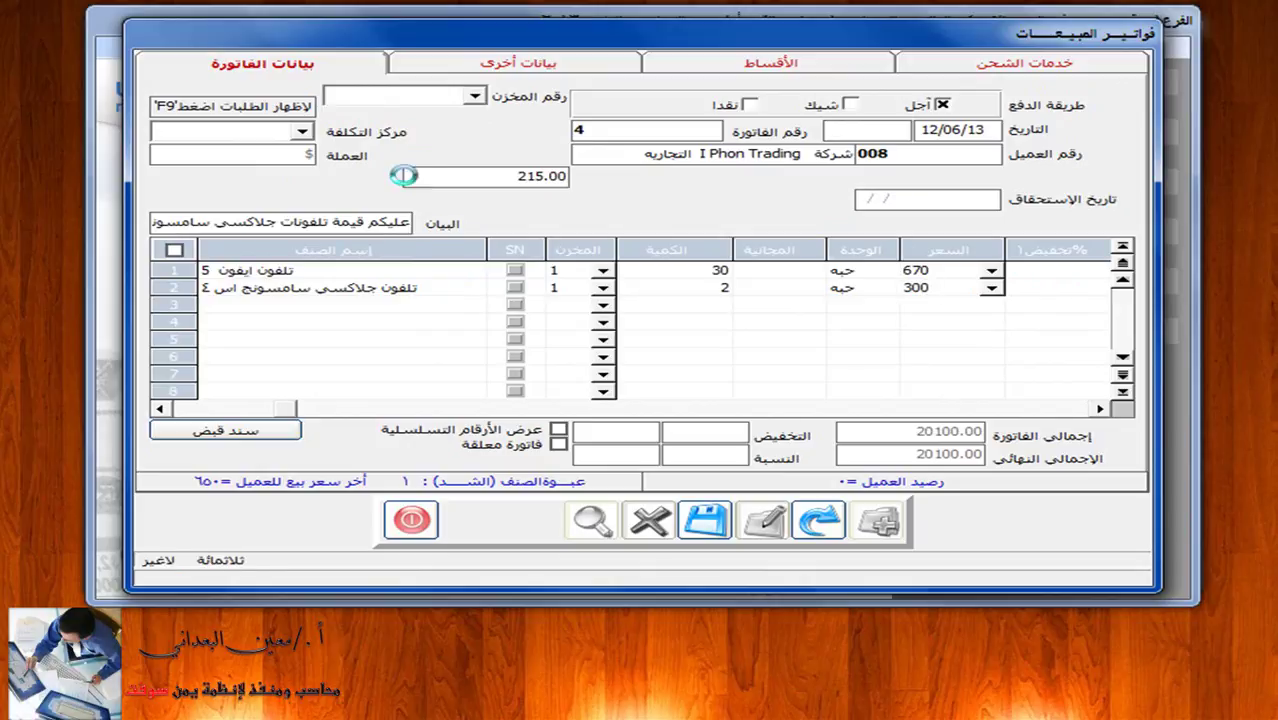
pyautogui.press('Return')
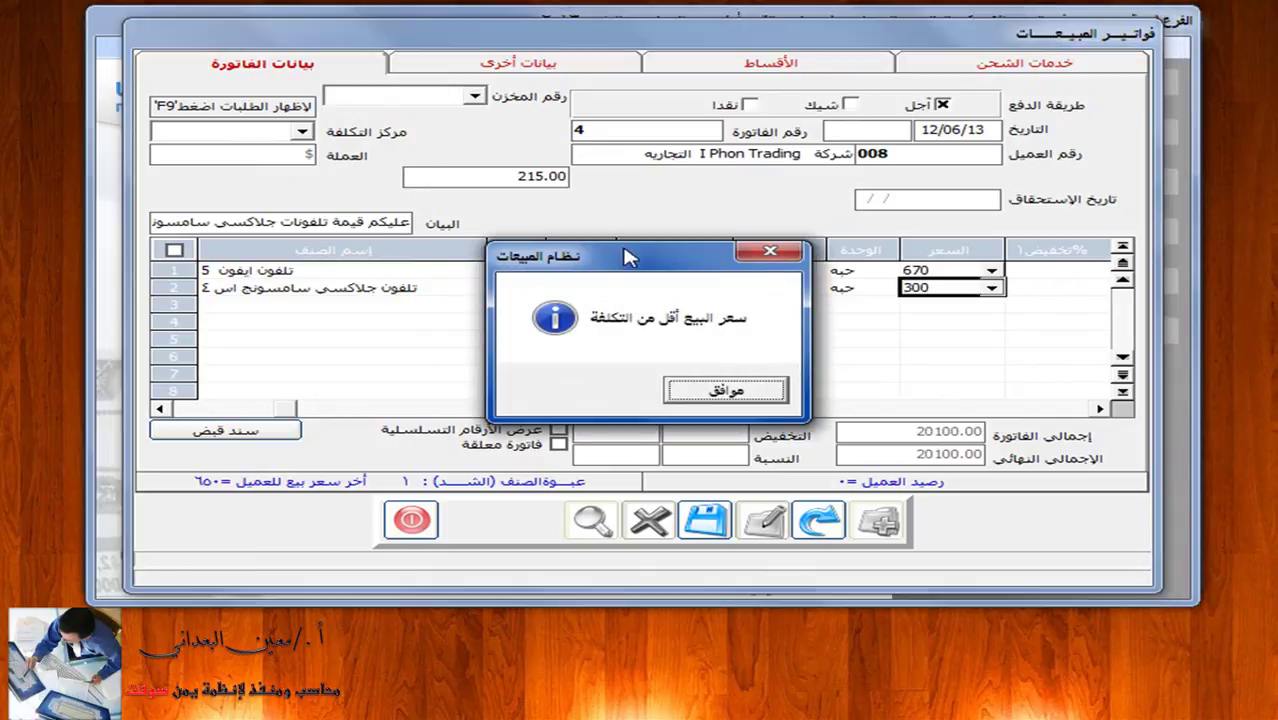
pyautogui.moveTo(624, 255); pyautogui.dragTo(735, 352)
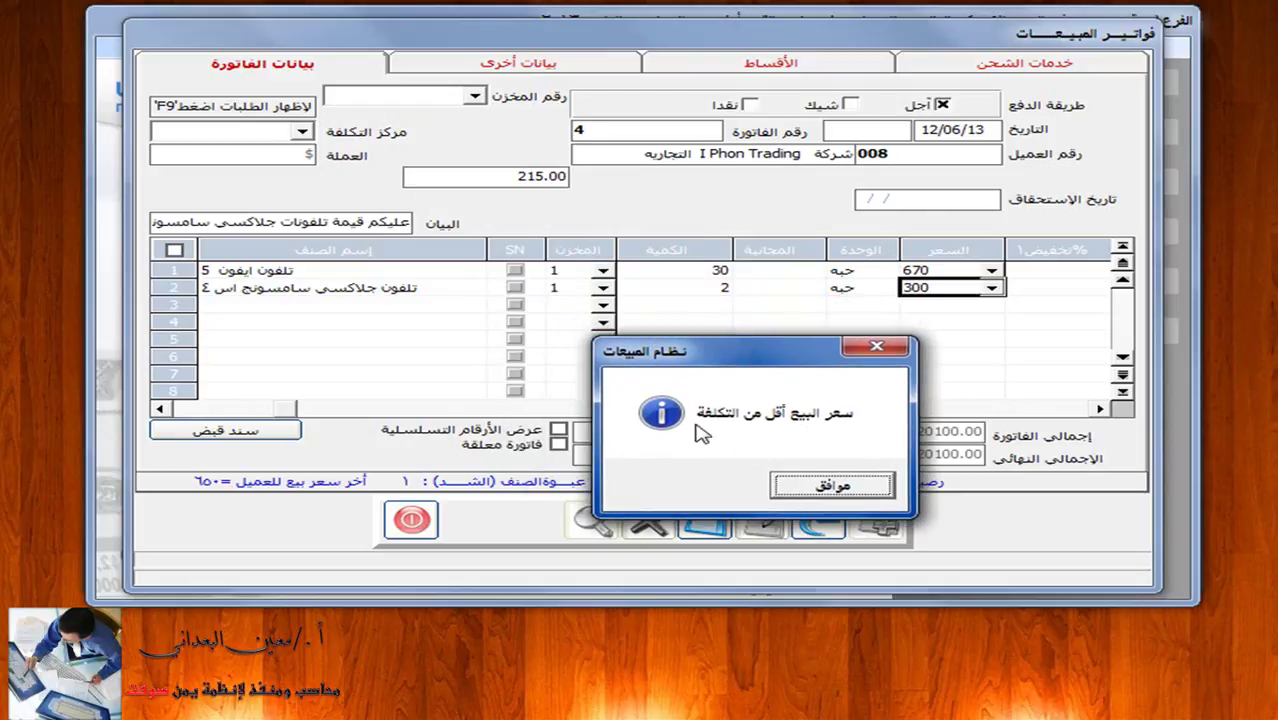
pyautogui.click(852, 482)
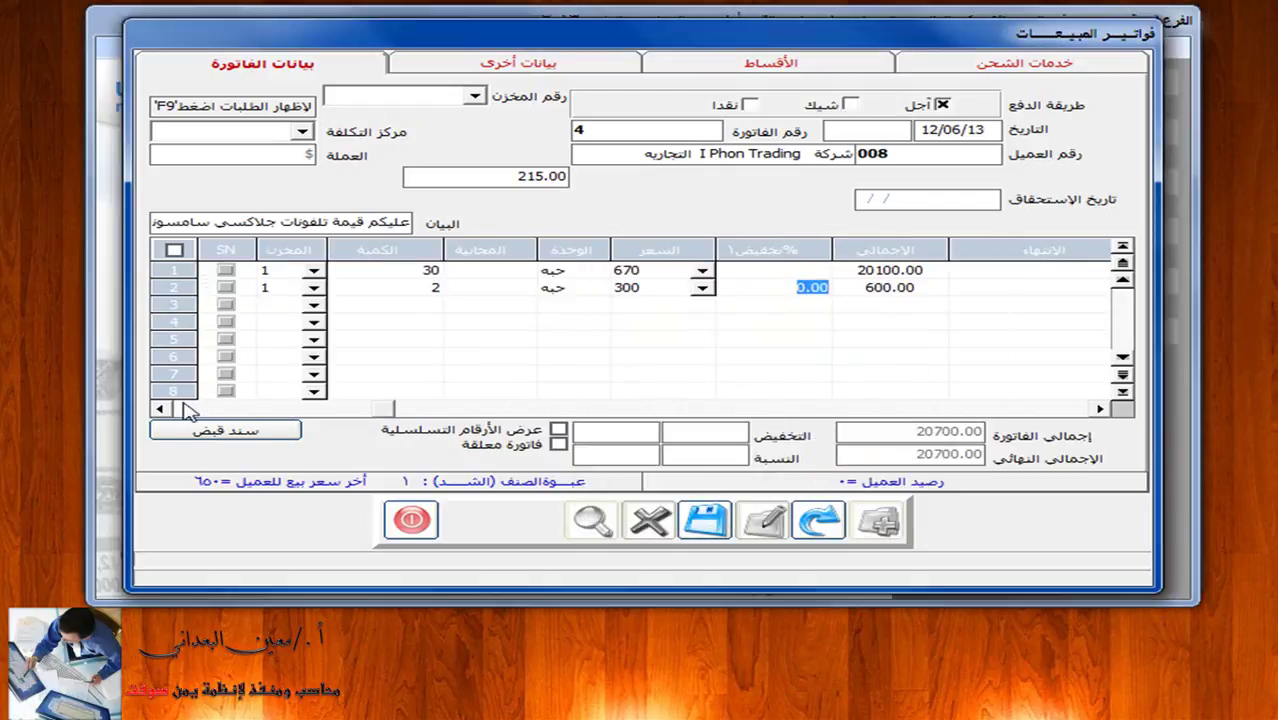
pyautogui.click(160, 408)
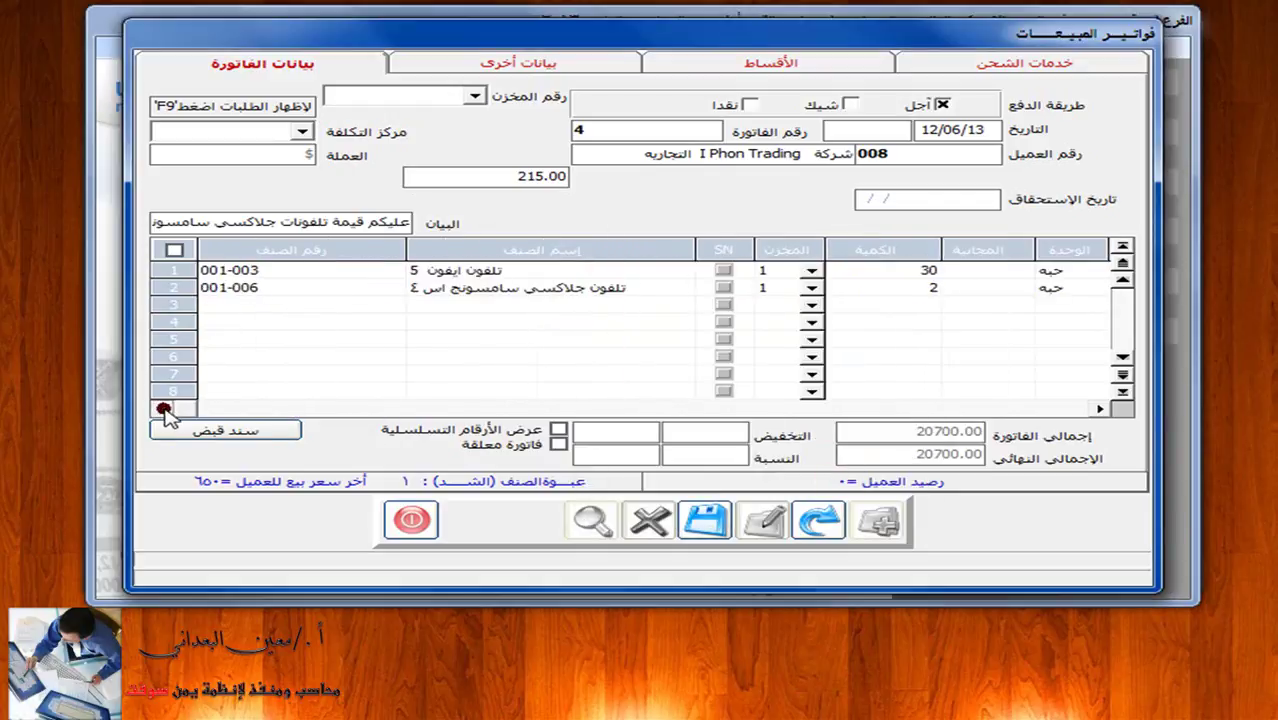
pyautogui.click(287, 288)
pyautogui.rightClick(290, 286)
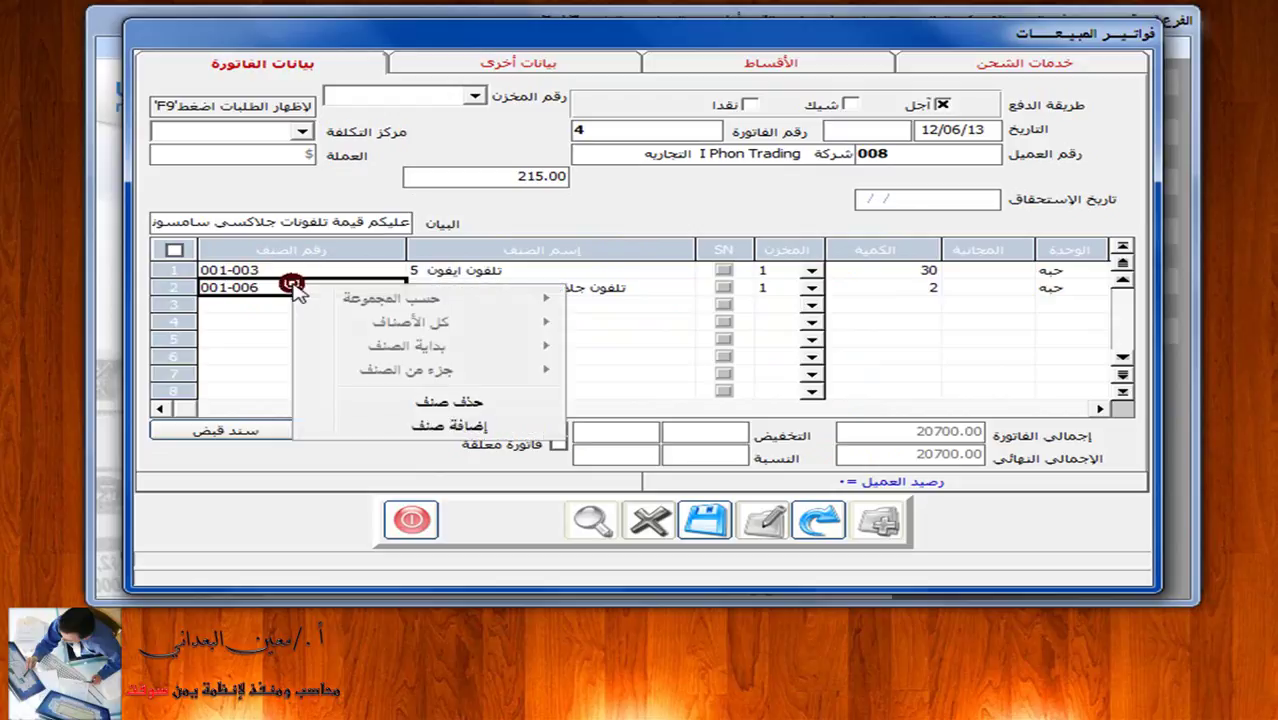
pyautogui.click(452, 395)
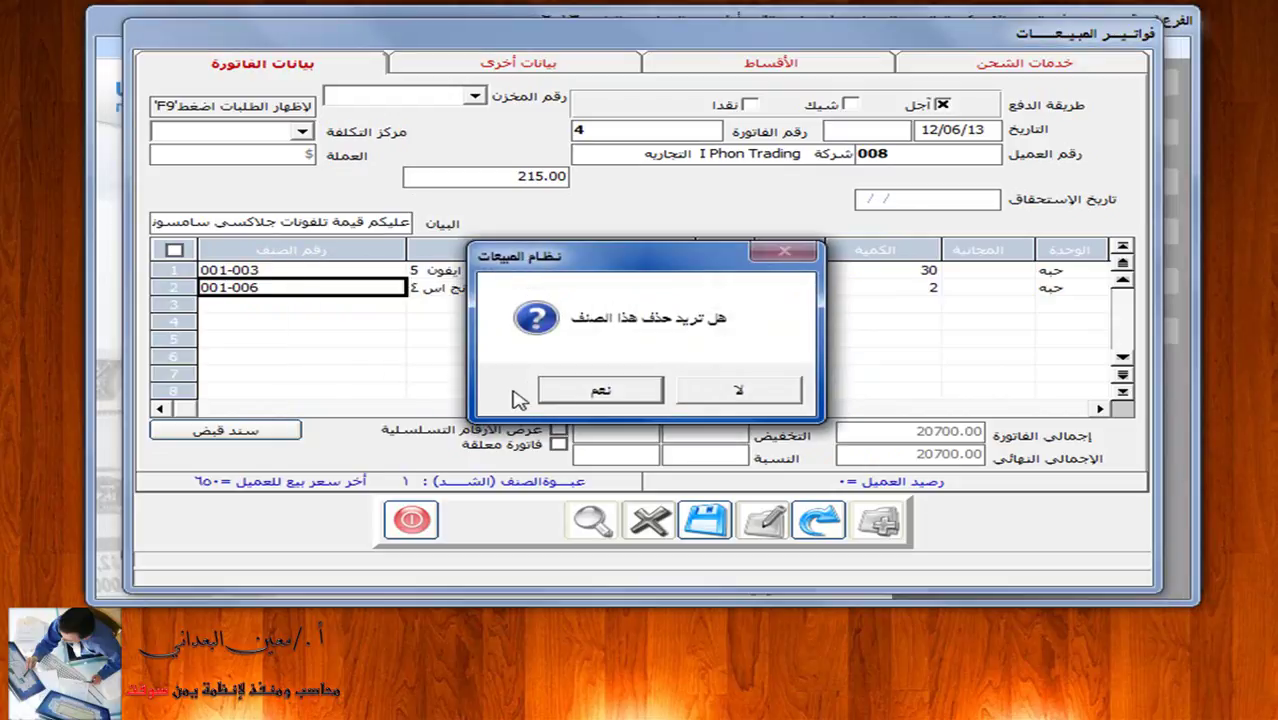
pyautogui.click(602, 392)
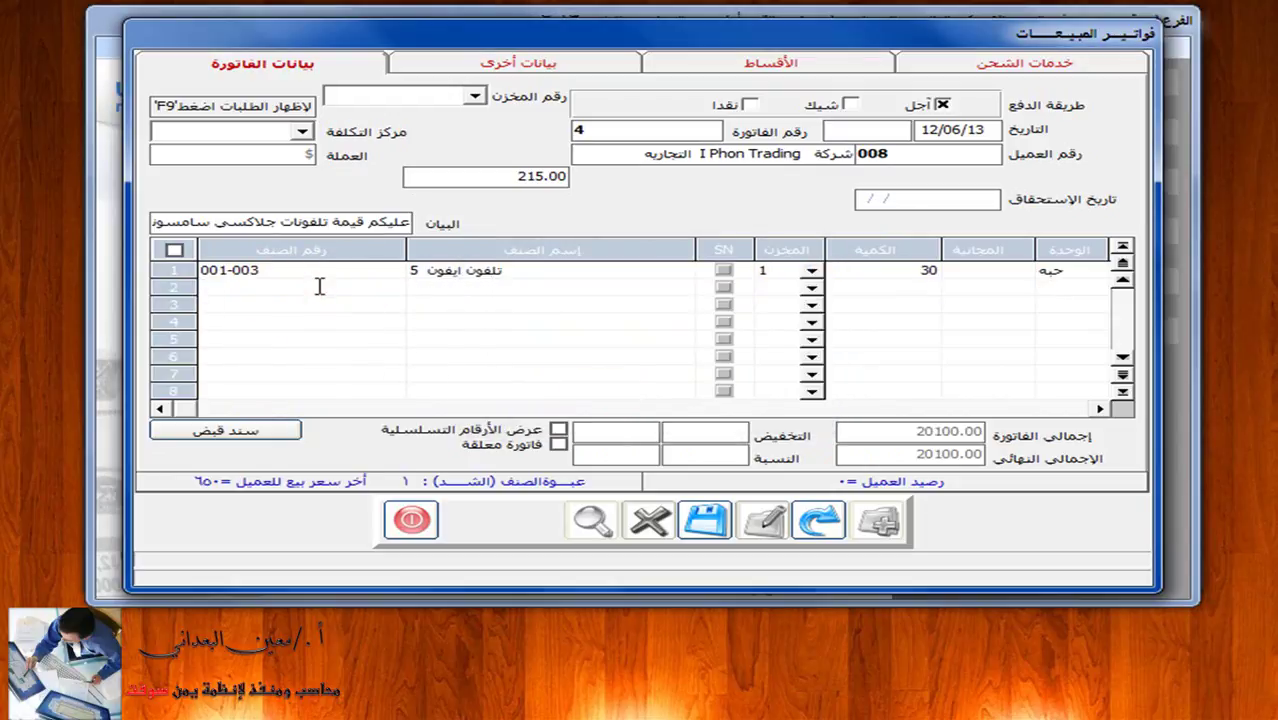
# Add Galaxy S4 (001-006) as line 2 with 3 units at 640, totalling 1,920.00
pyautogui.click(227, 288)
pyautogui.write('001')
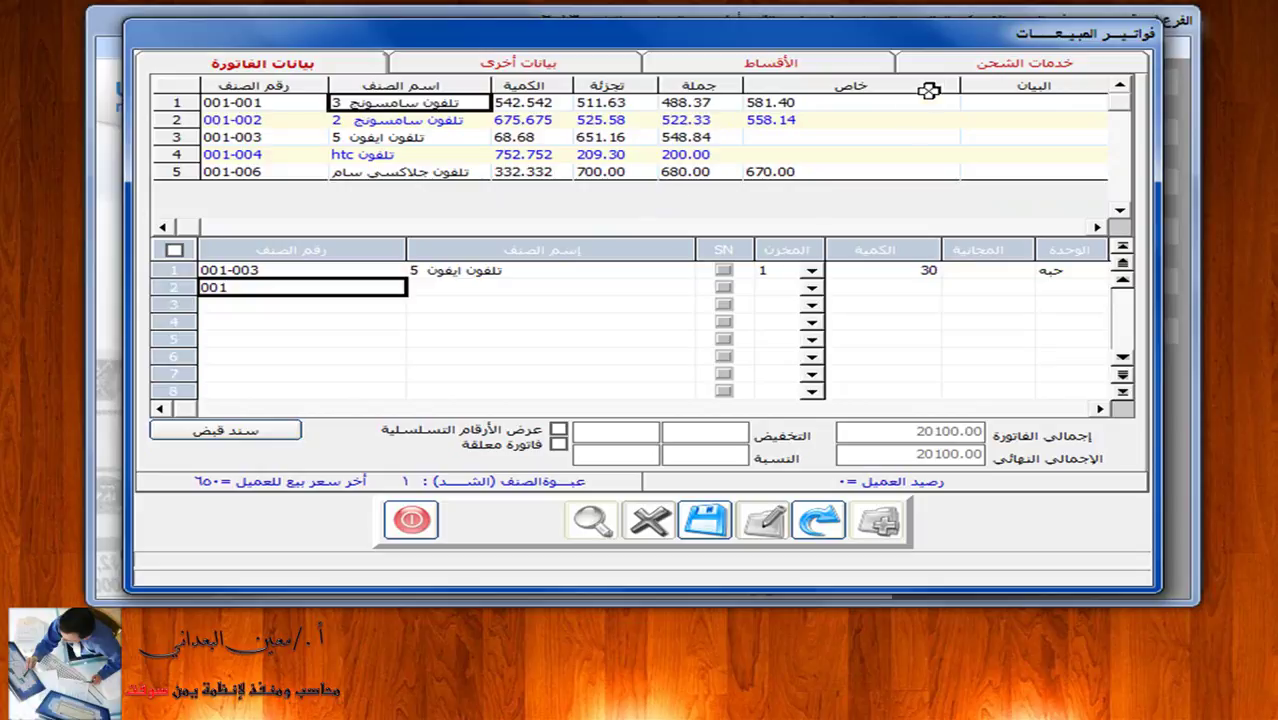
pyautogui.moveTo(959, 88); pyautogui.dragTo(838, 88)
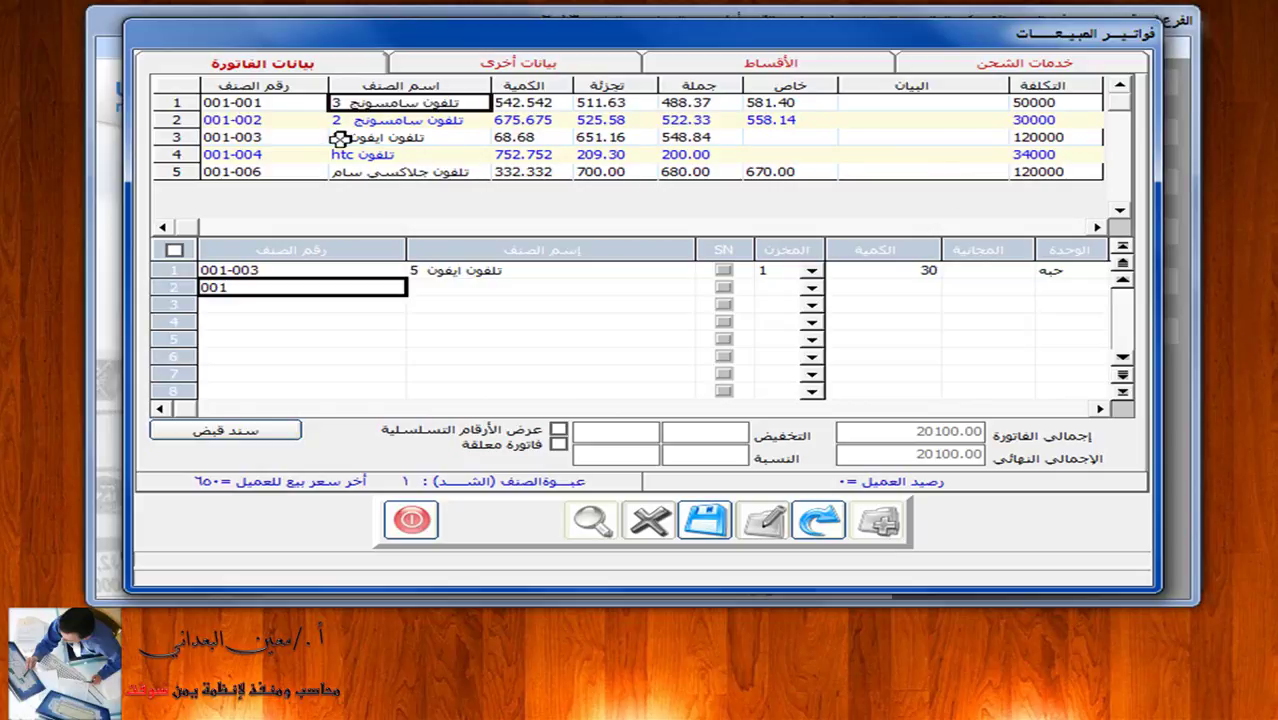
pyautogui.doubleClick(345, 171)
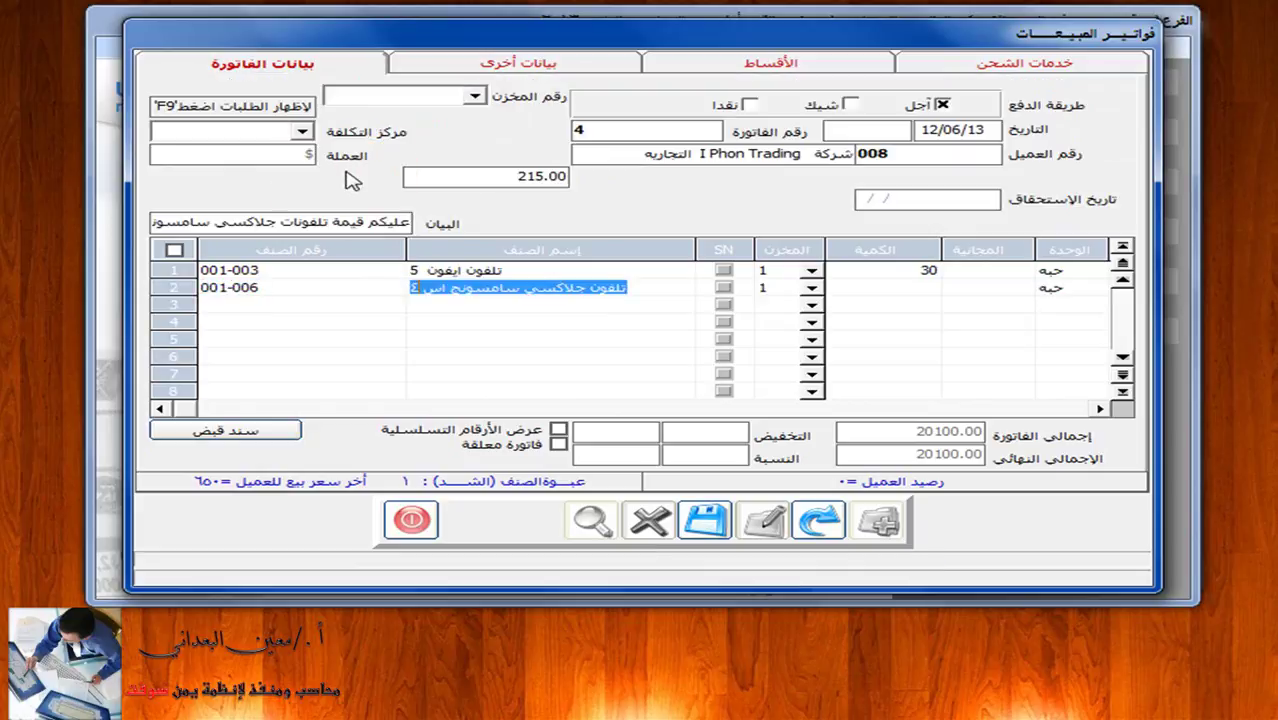
pyautogui.press('Return')
pyautogui.press('Return')
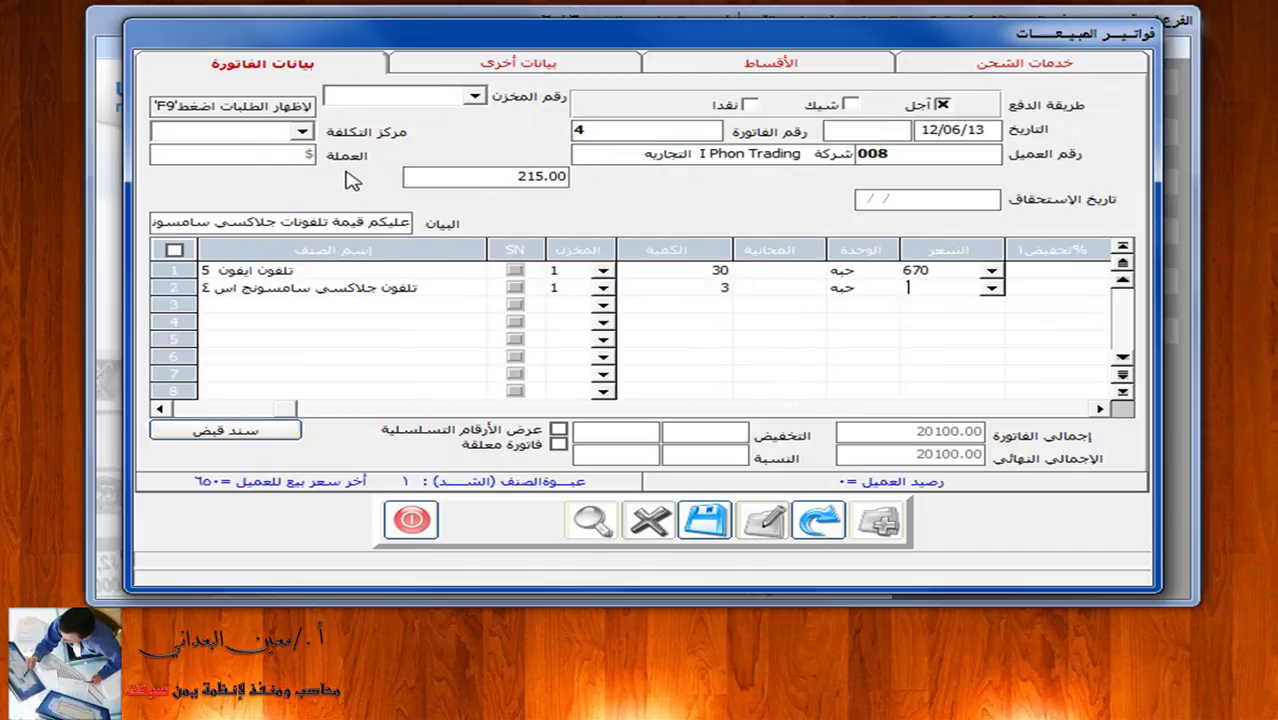
pyautogui.write('64')
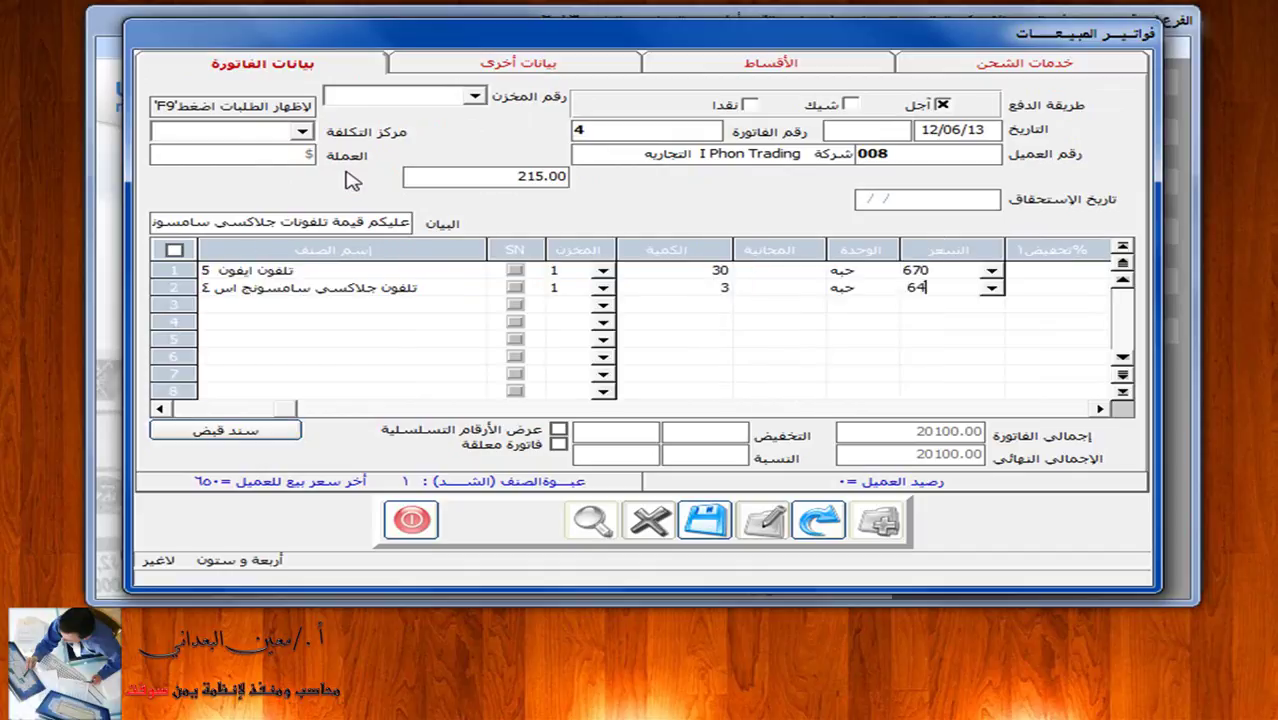
pyautogui.write('0')
pyautogui.press('Return')
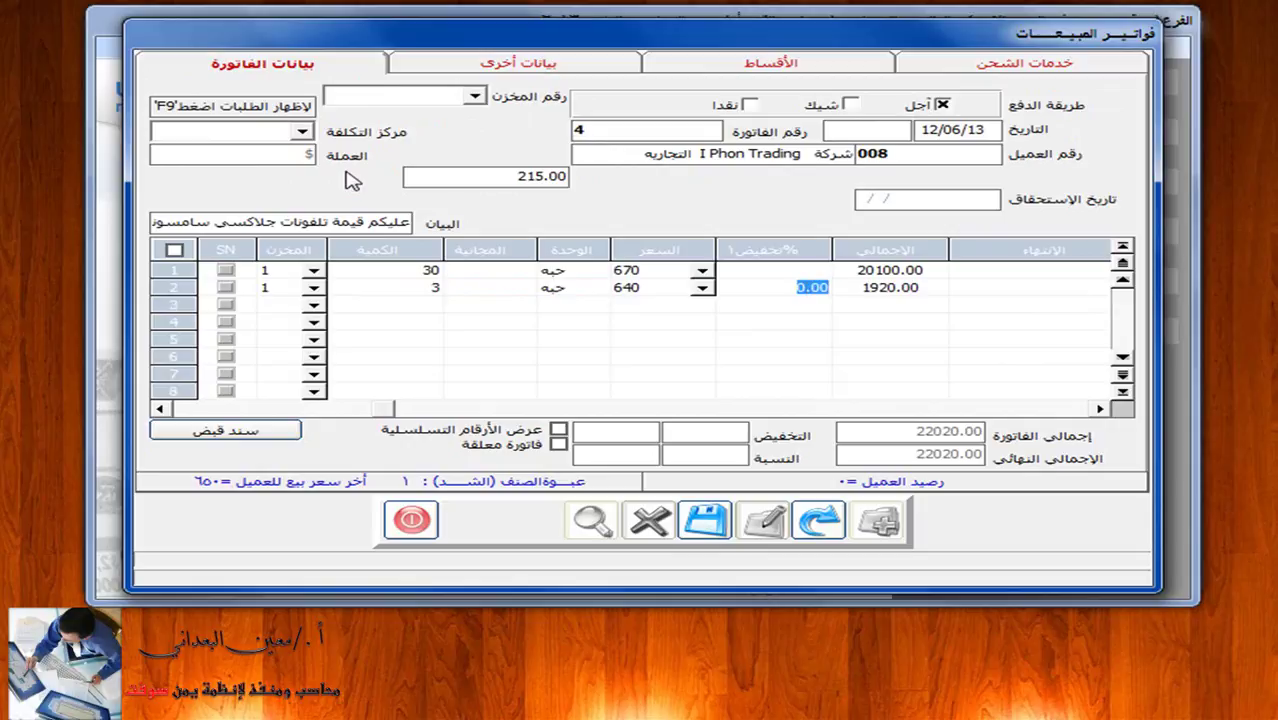
pyautogui.press('Return')
pyautogui.press('Return')
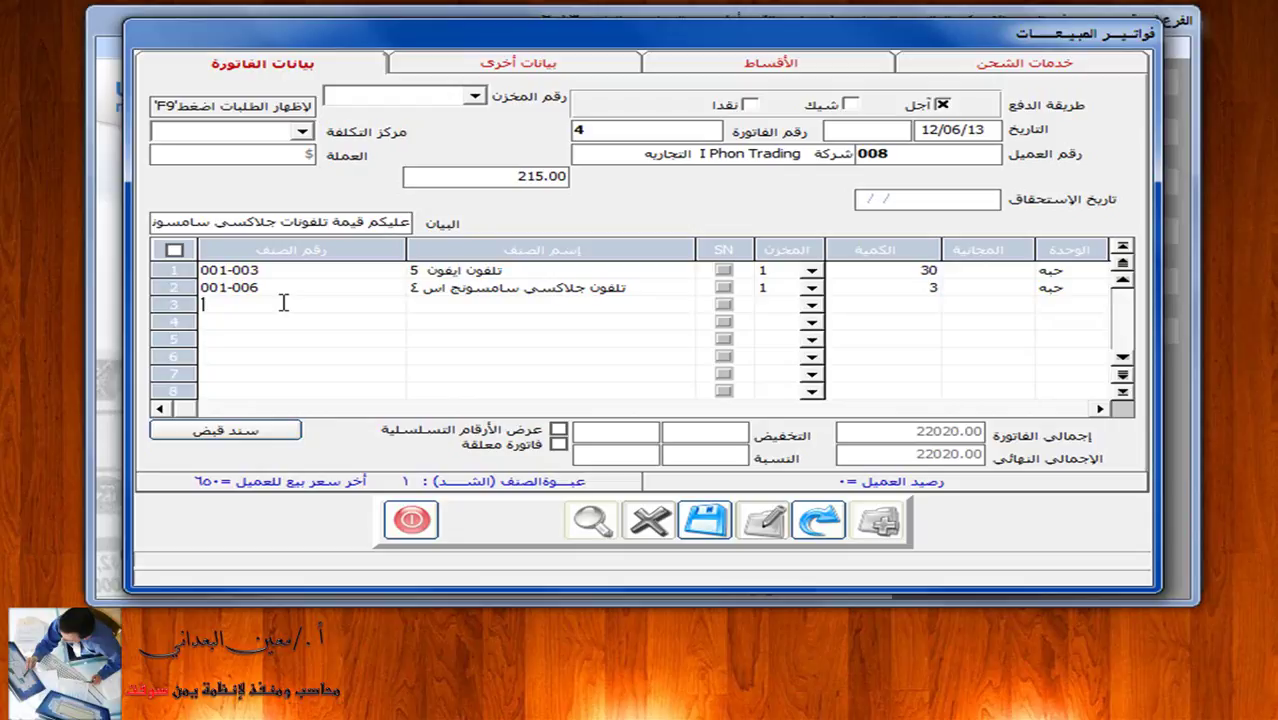
# Enter code 001 on line 3 and open the item lookup, widening its name and quantity columns
pyautogui.click(283, 303)
pyautogui.write('001')
pyautogui.rightClick(283, 304)
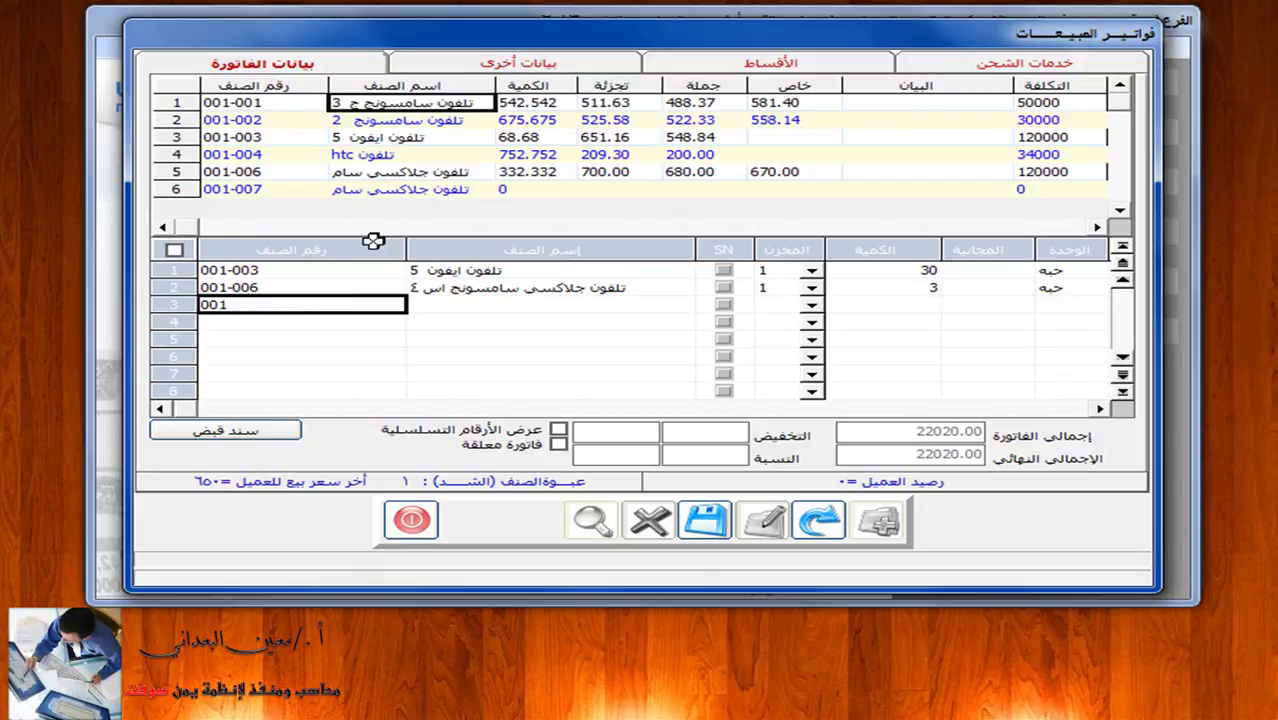
pyautogui.click(486, 79)
pyautogui.moveTo(570, 95); pyautogui.dragTo(565, 95)
pyautogui.moveTo(645, 85); pyautogui.dragTo(701, 85)
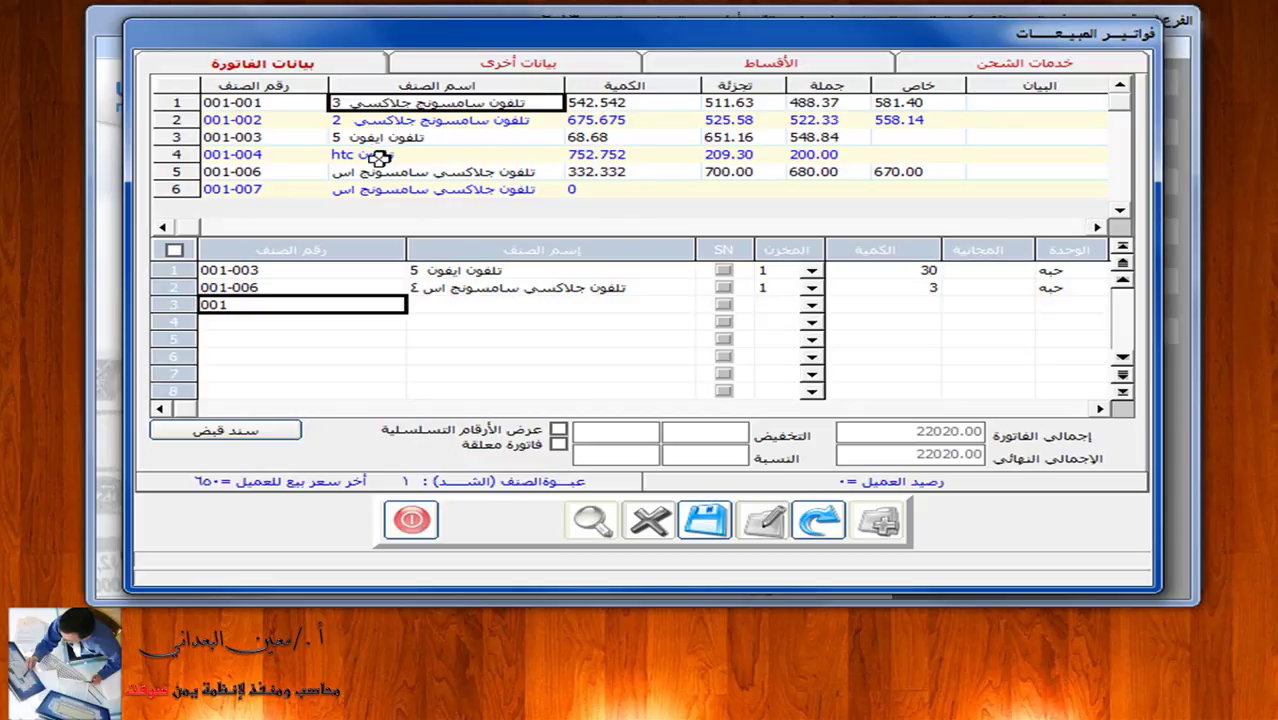
pyautogui.moveTo(563, 85); pyautogui.dragTo(627, 86)
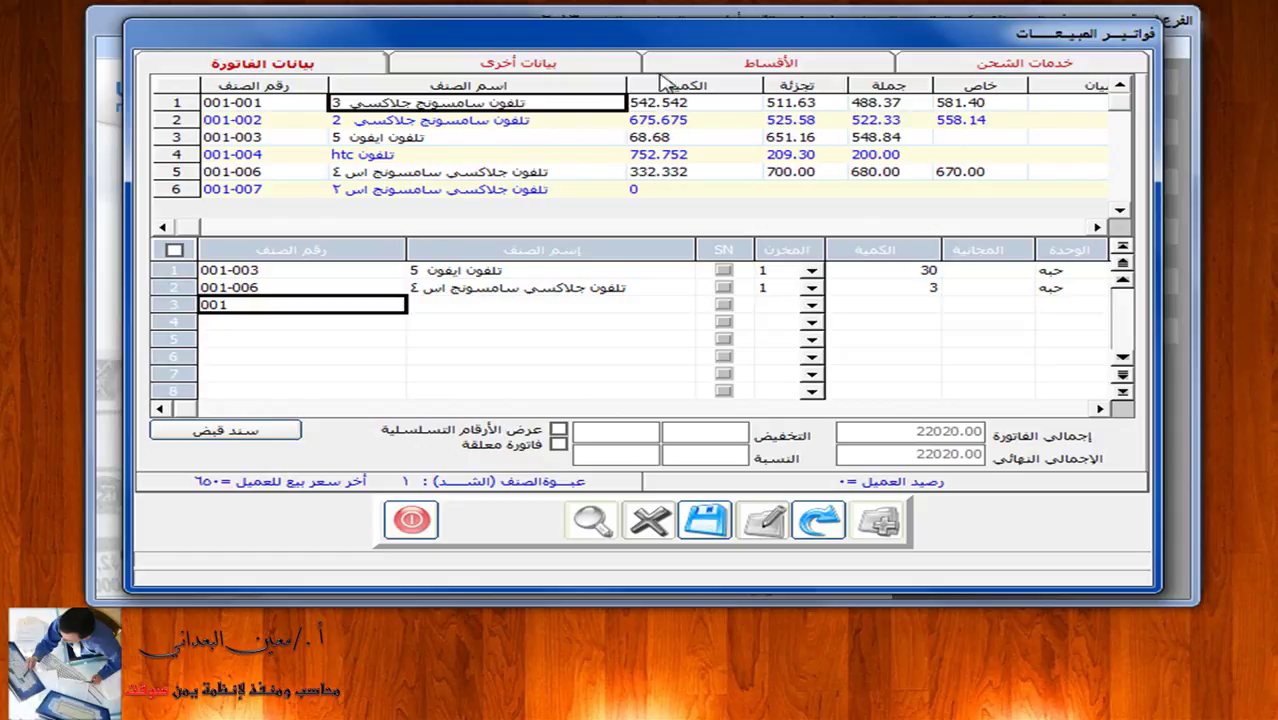
pyautogui.click(391, 305)
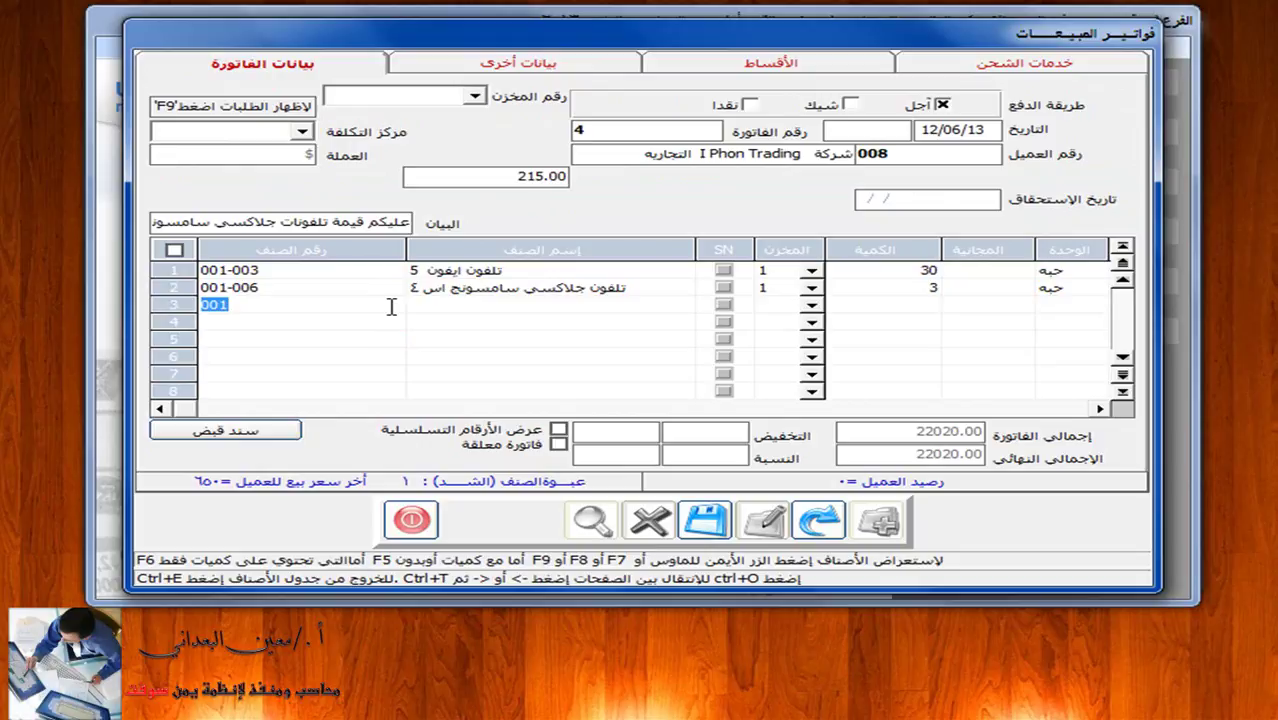
pyautogui.rightClick(391, 305)
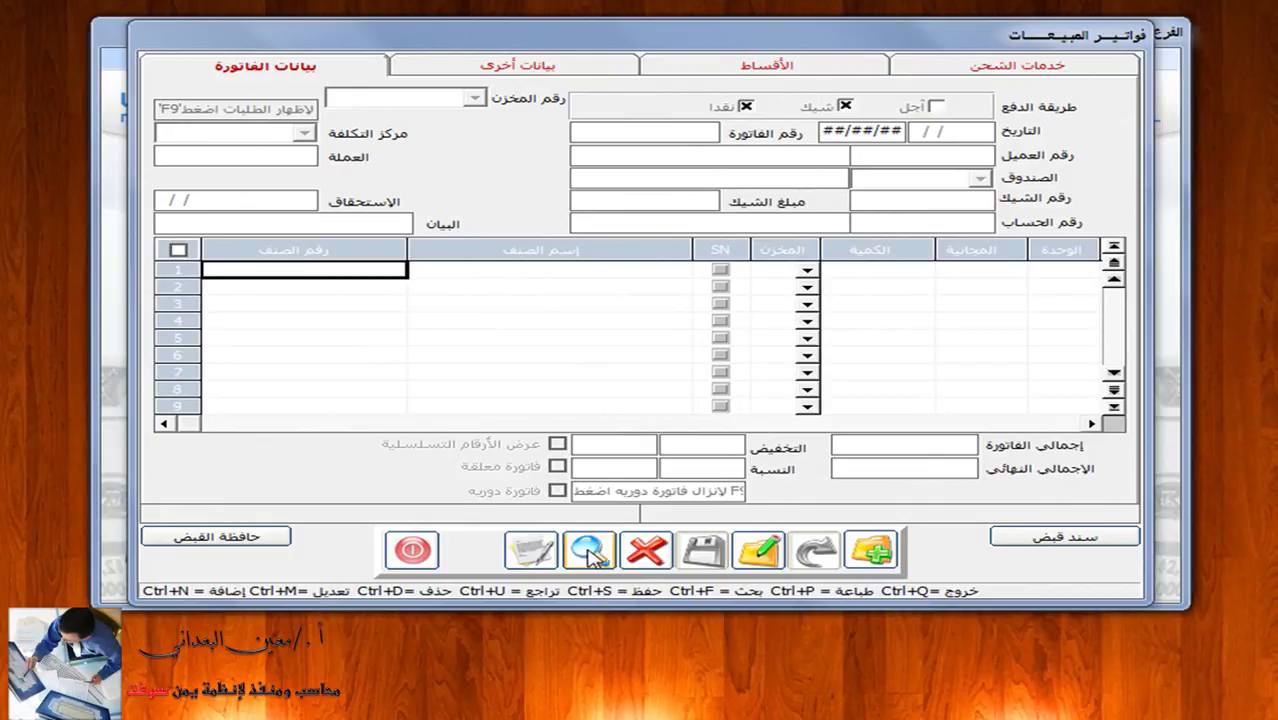
# Search the cash-paid invoices and load cash invoice 8 into the form
pyautogui.click(588, 552)
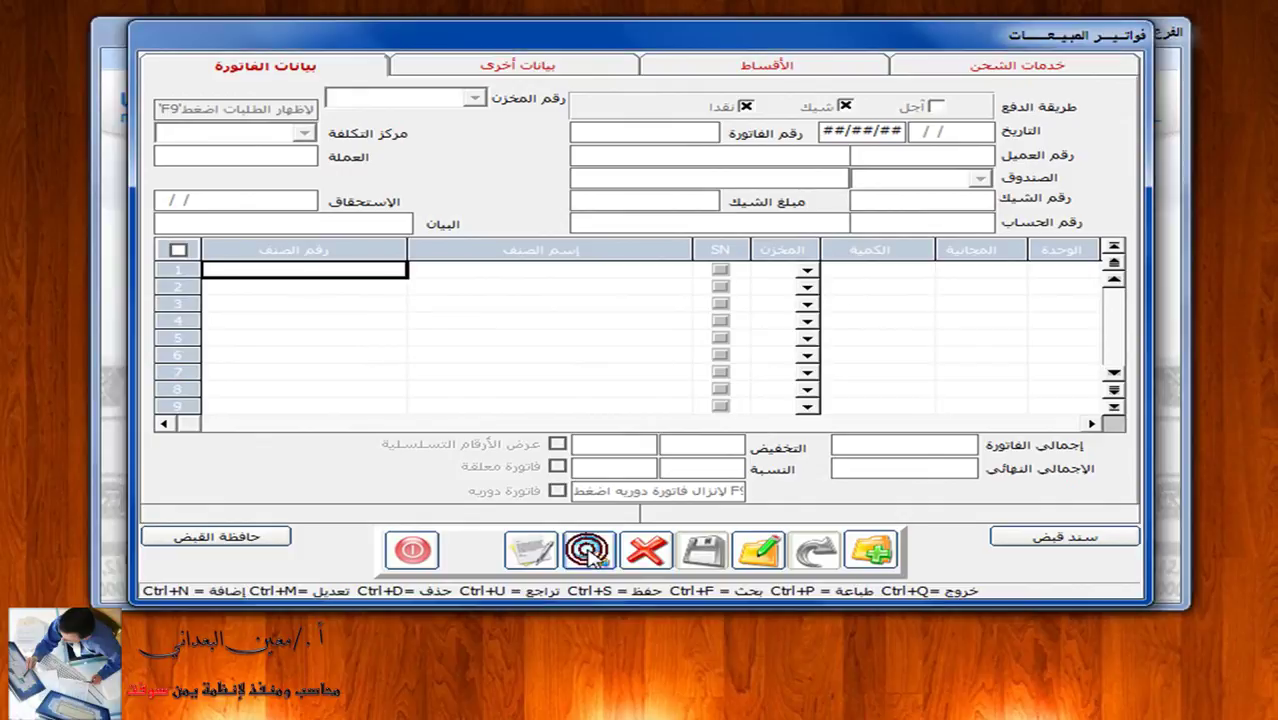
pyautogui.click(745, 107)
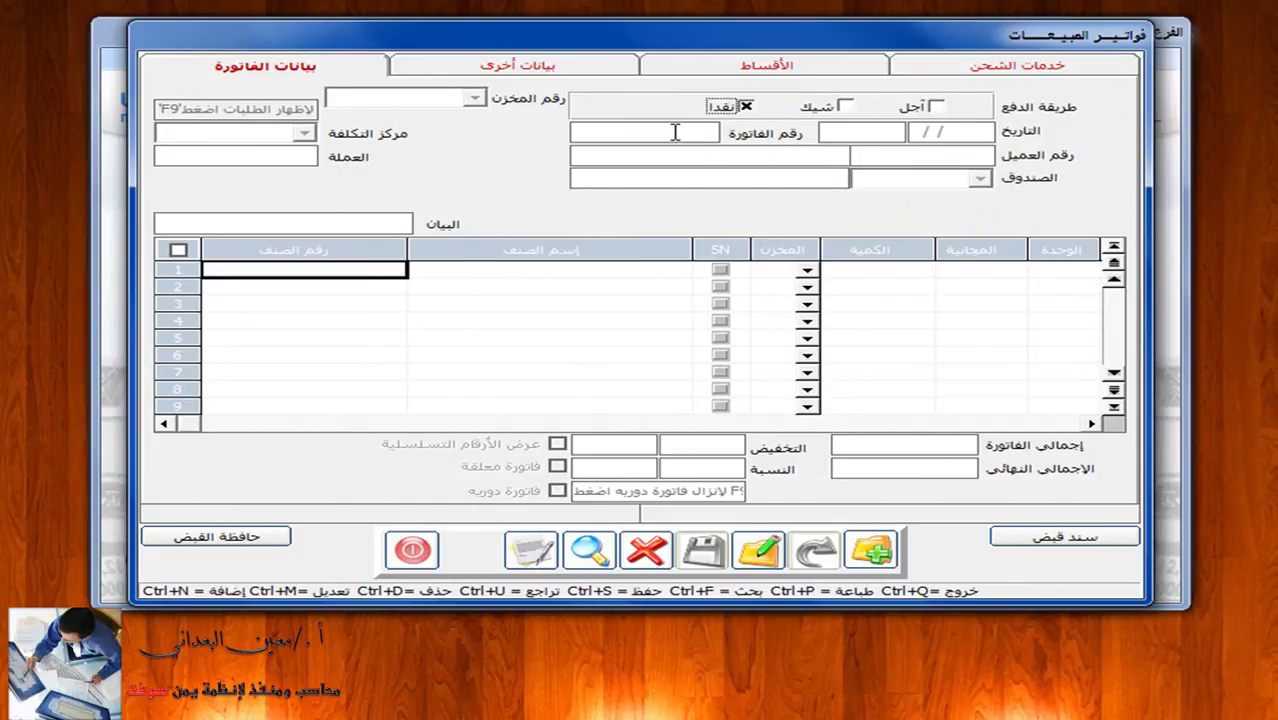
pyautogui.click(673, 132)
pyautogui.doubleClick(673, 132)
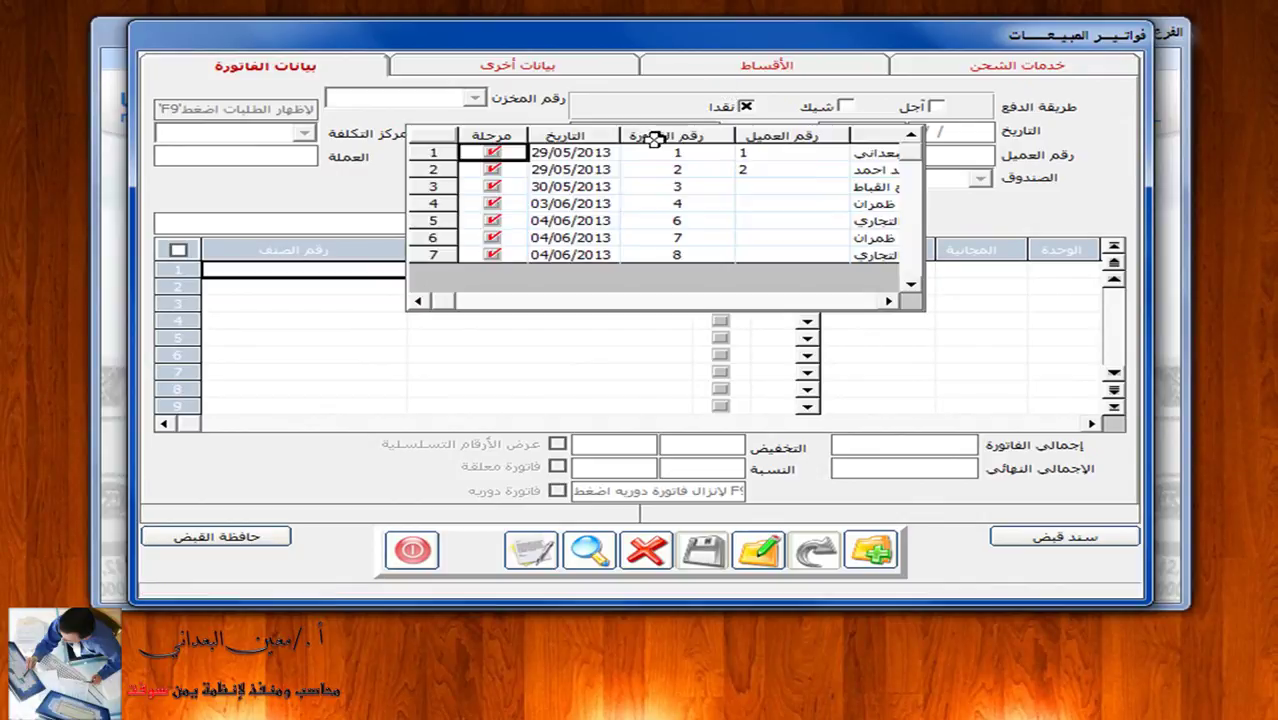
pyautogui.click(889, 300)
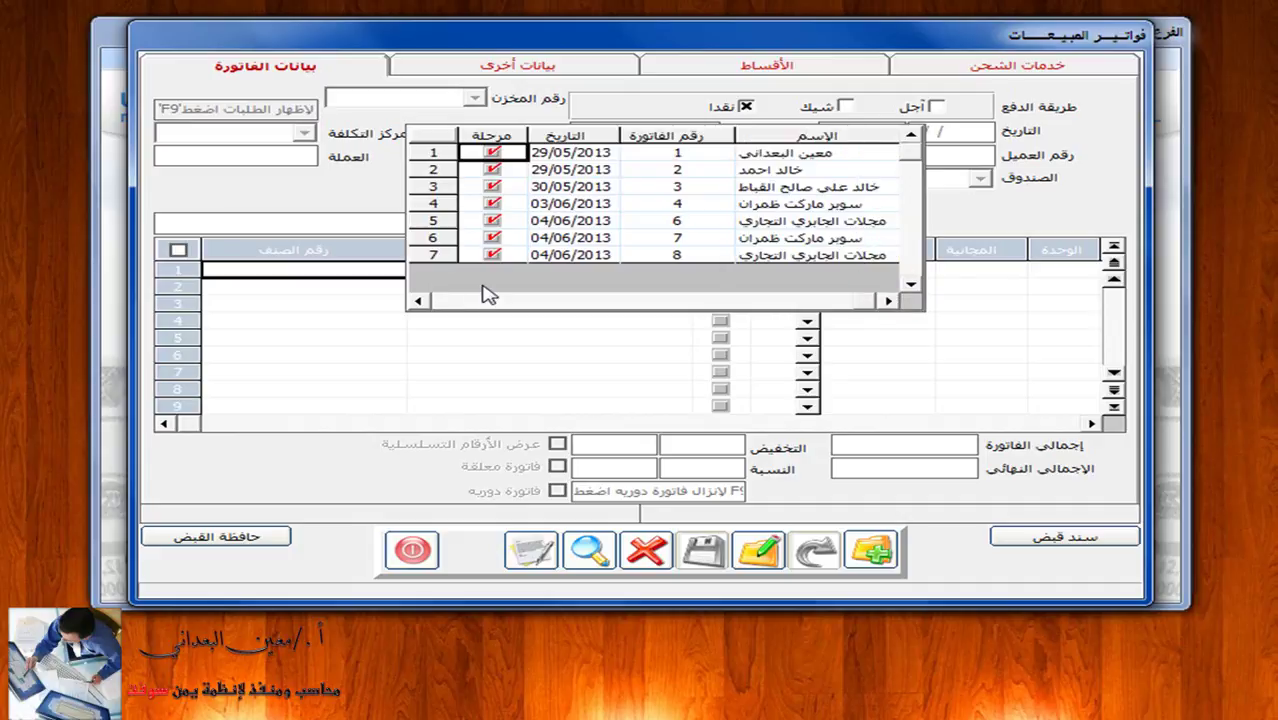
pyautogui.click(418, 300)
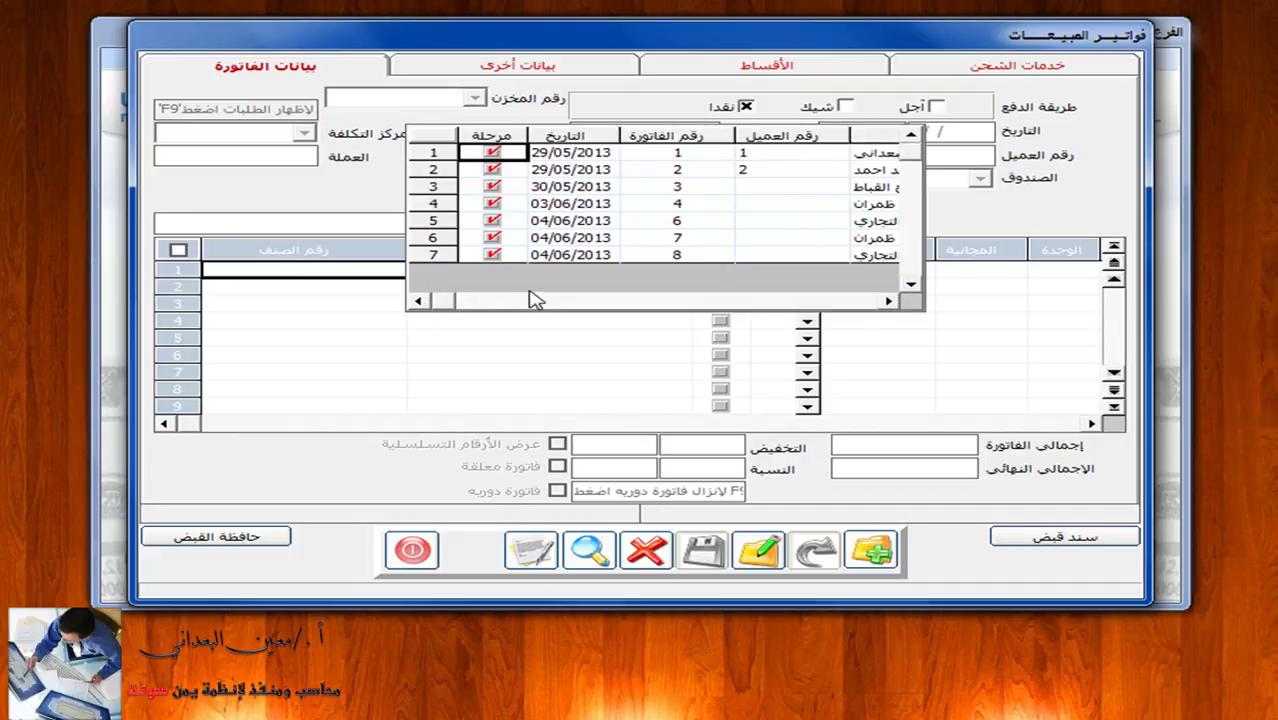
pyautogui.doubleClick(597, 254)
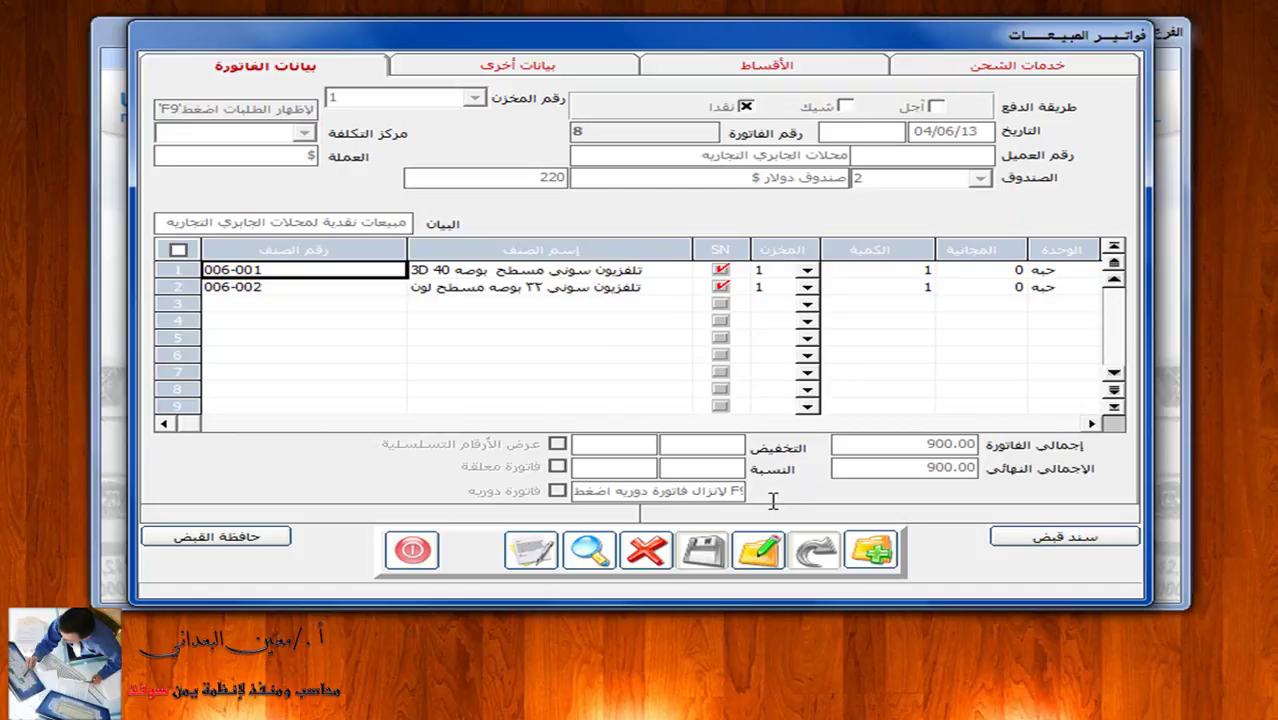
# Try editing posted invoice 8 twice, dismiss the cannot-edit errors, and close the sales invoices window
pyautogui.click(762, 549)
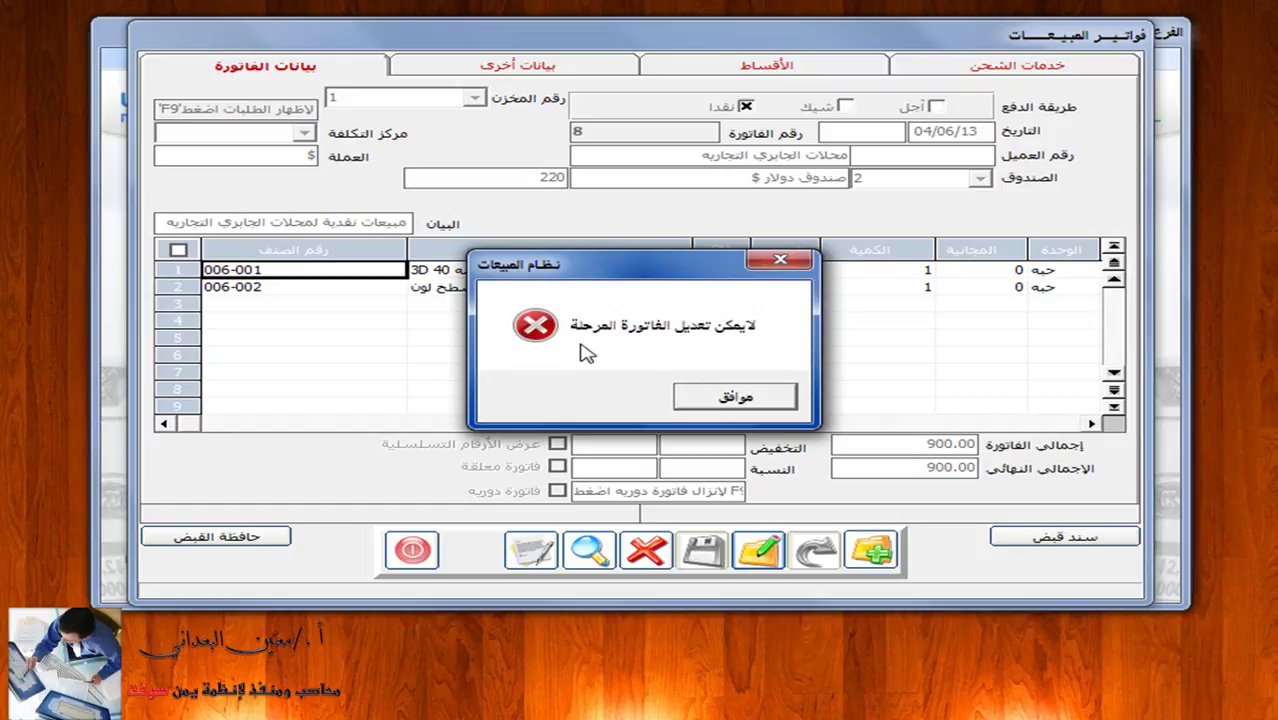
pyautogui.click(738, 398)
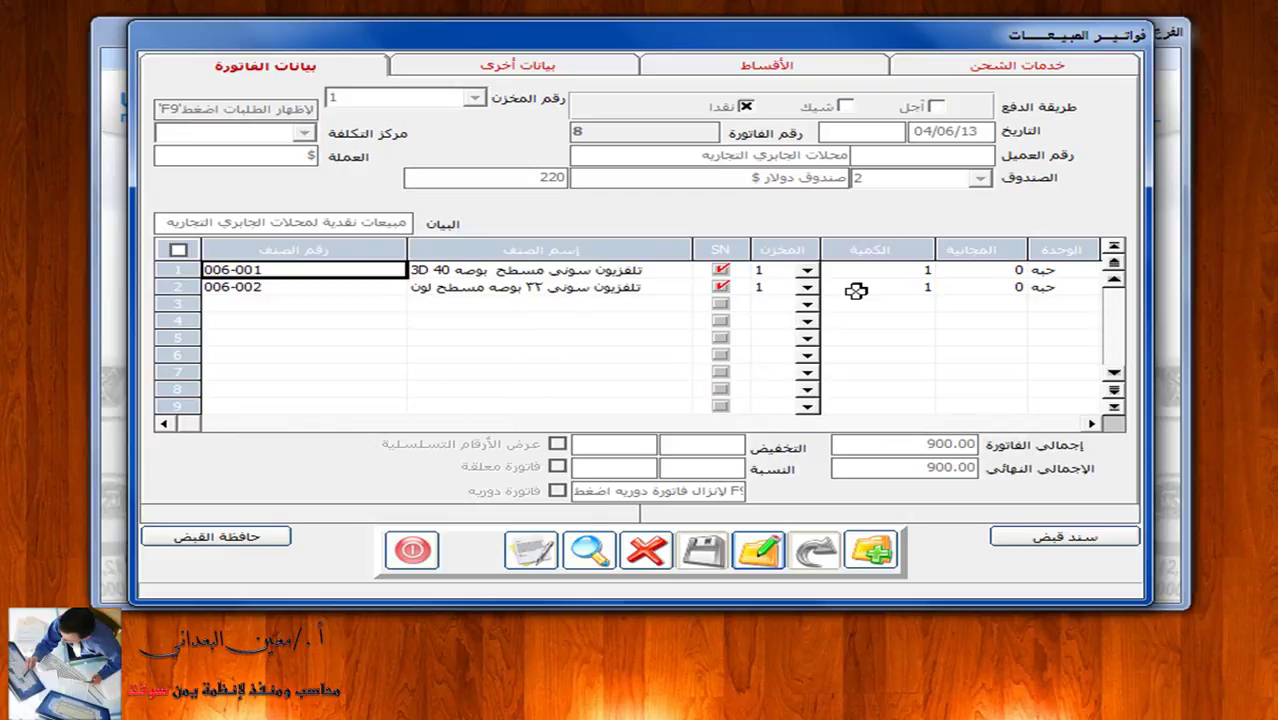
pyautogui.click(760, 550)
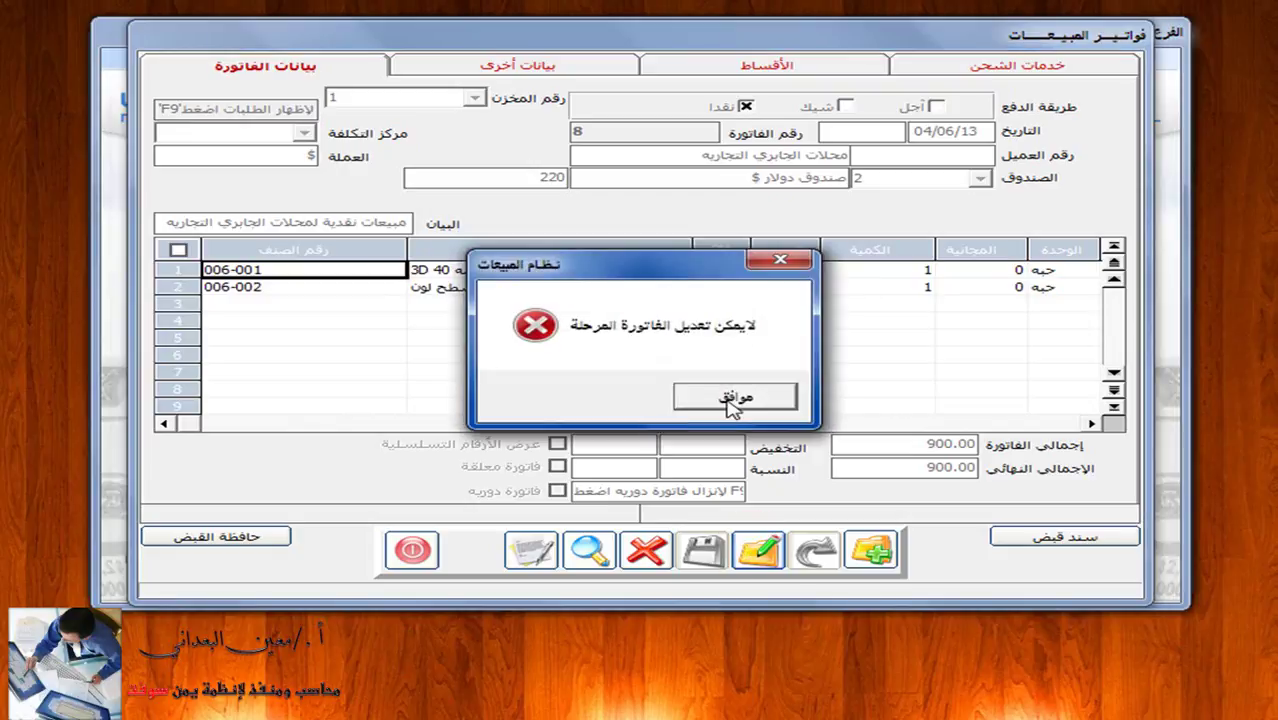
pyautogui.click(734, 398)
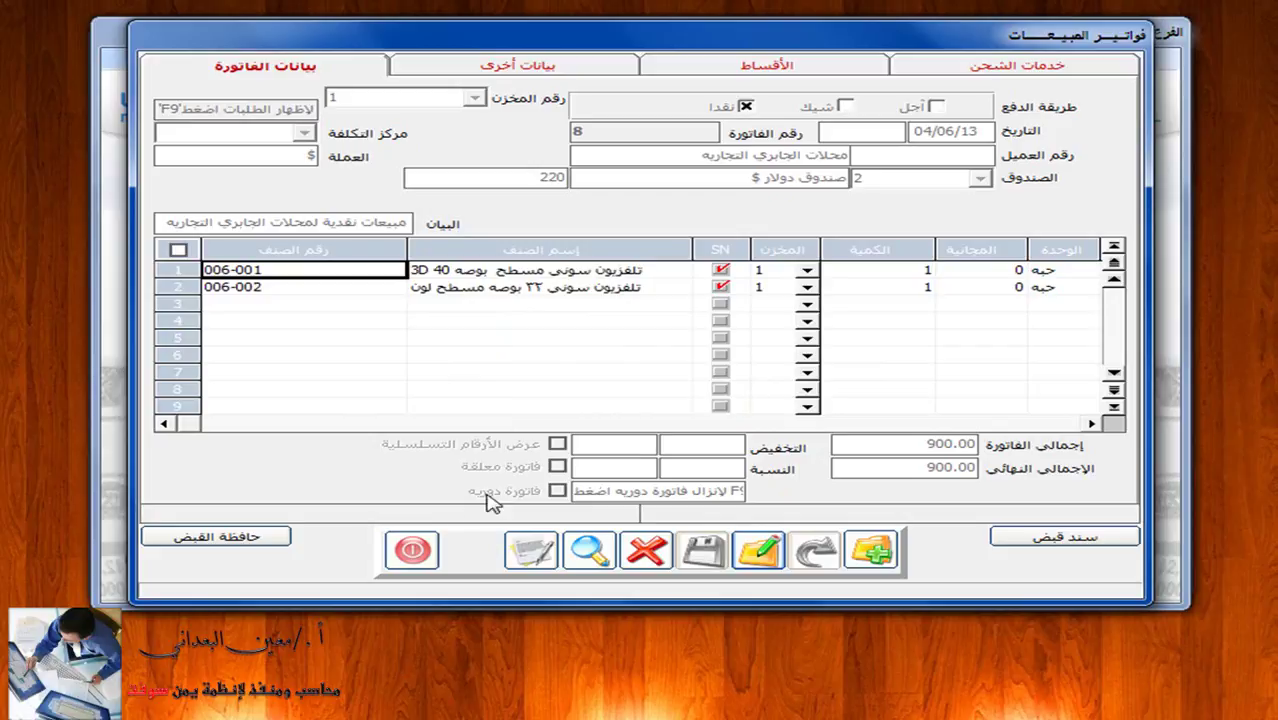
pyautogui.click(414, 550)
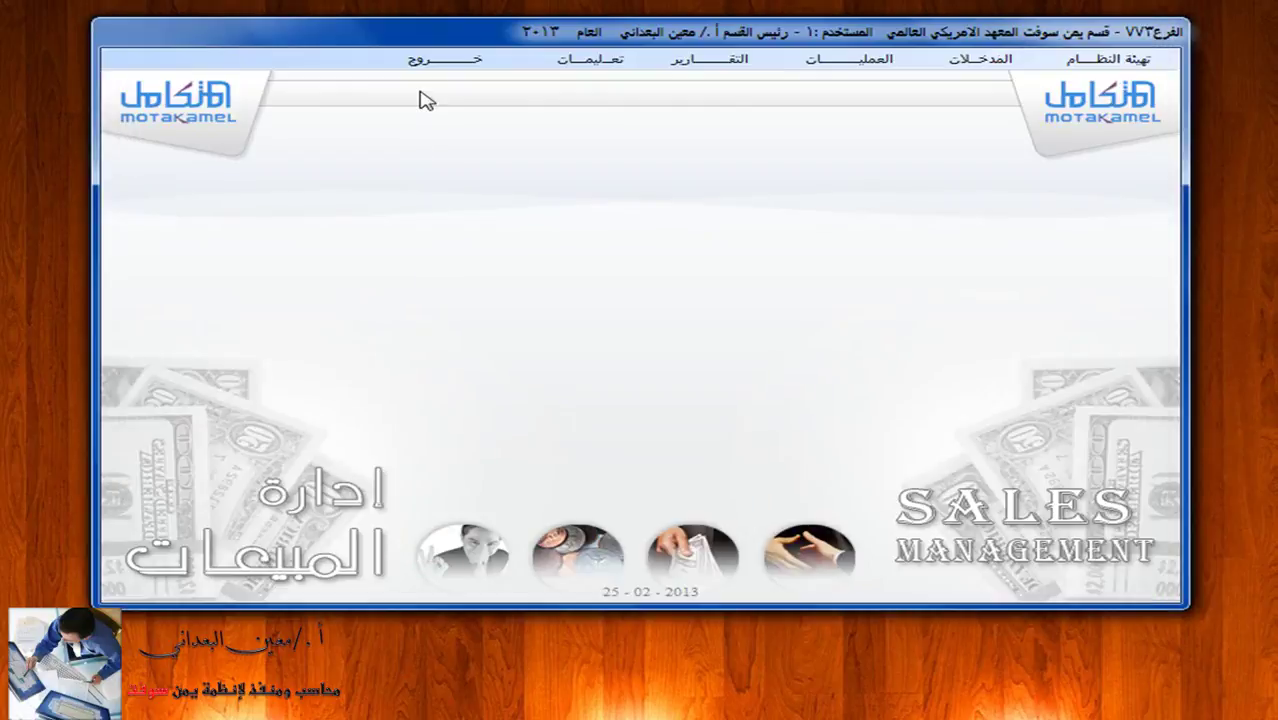
# Cancel the posting of cash invoice 8 via Administration > إلغاء الترحيل > فواتير المبيعات
pyautogui.click(425, 60)
pyautogui.click(1130, 124)
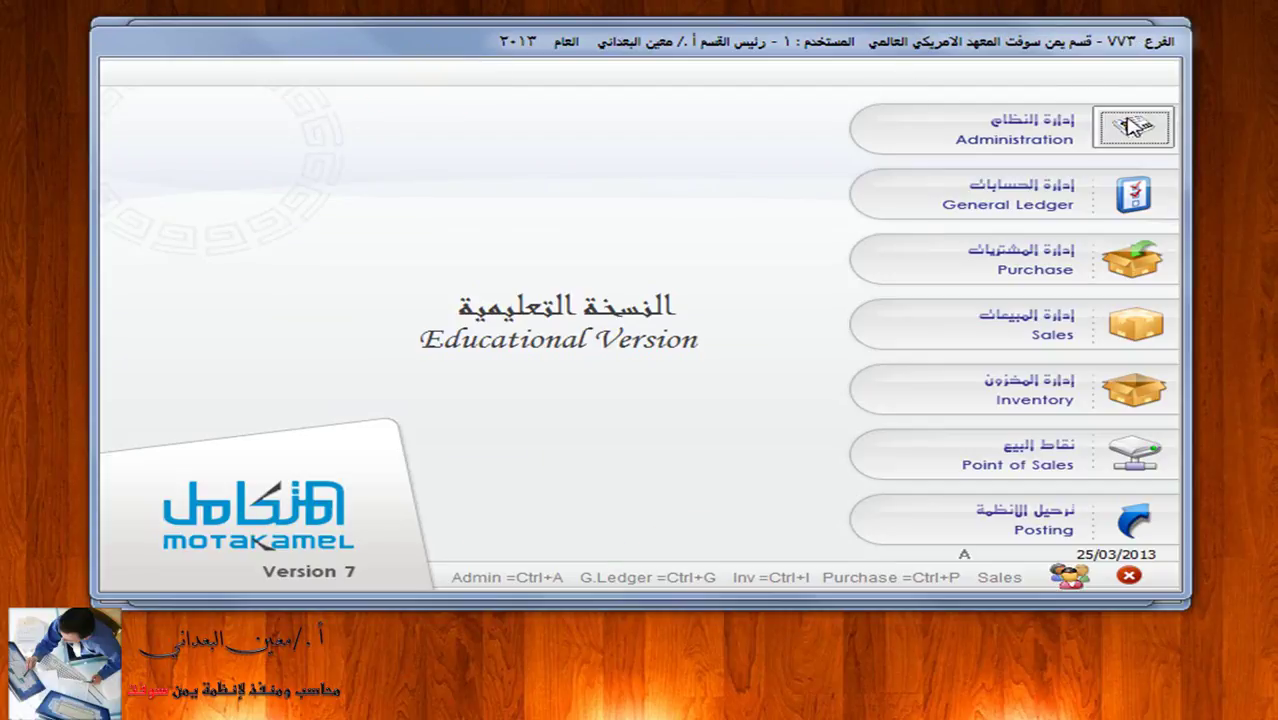
pyautogui.click(736, 63)
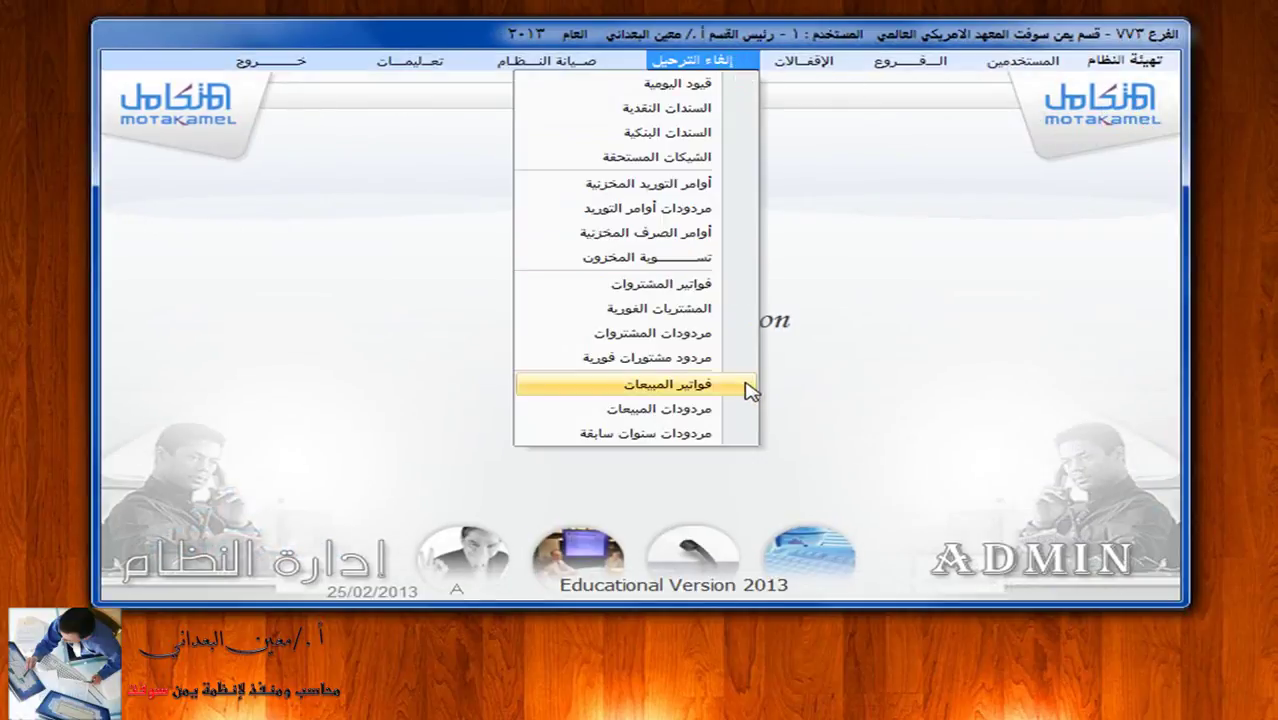
pyautogui.click(742, 384)
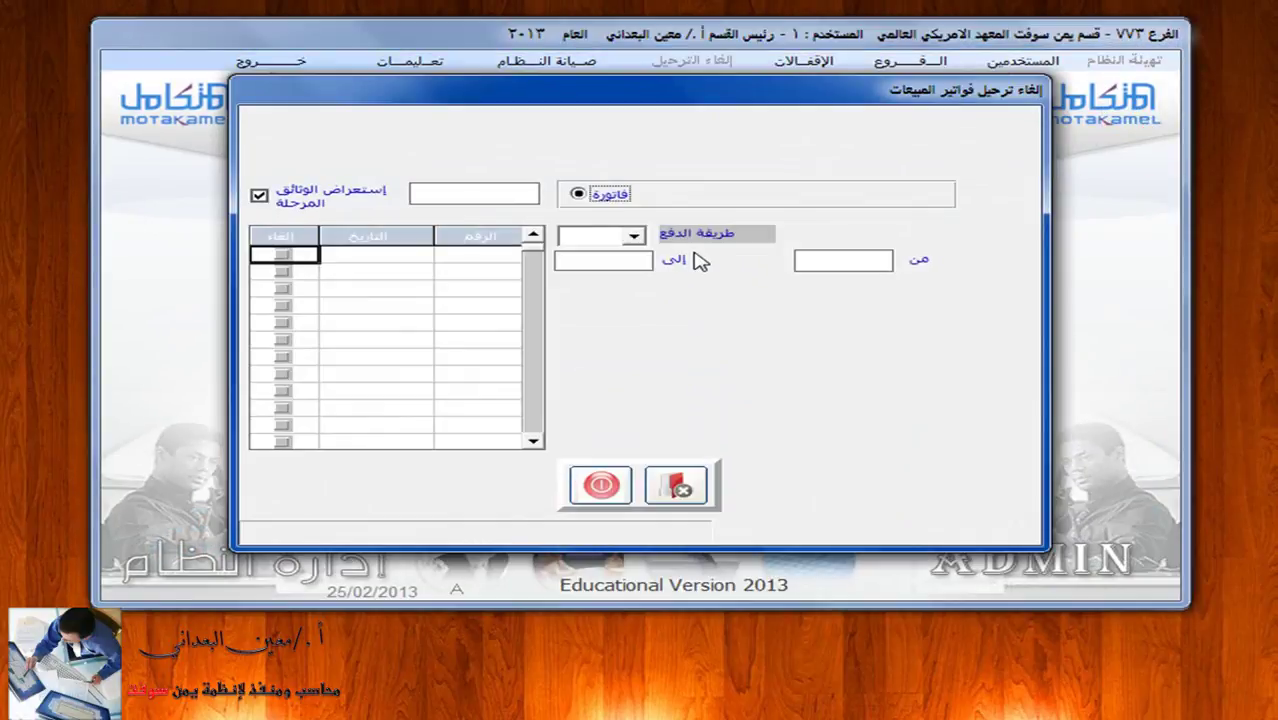
pyautogui.click(634, 240)
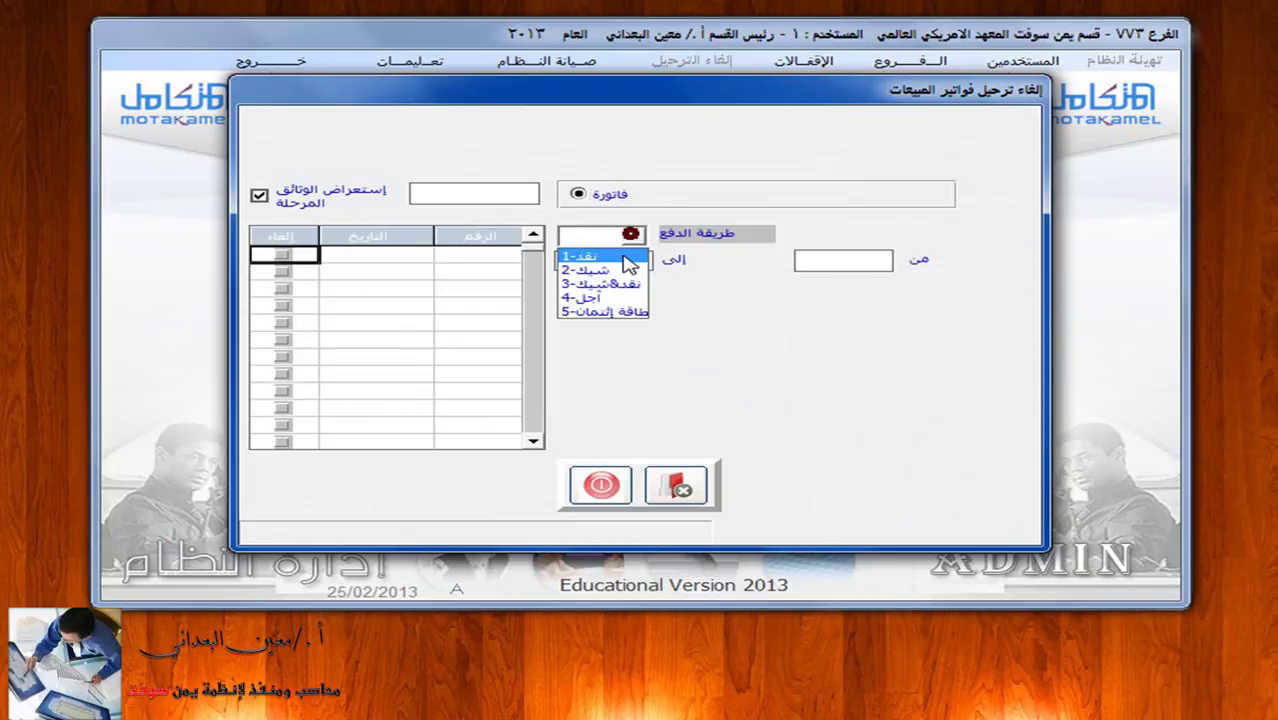
pyautogui.click(624, 257)
pyautogui.click(577, 196)
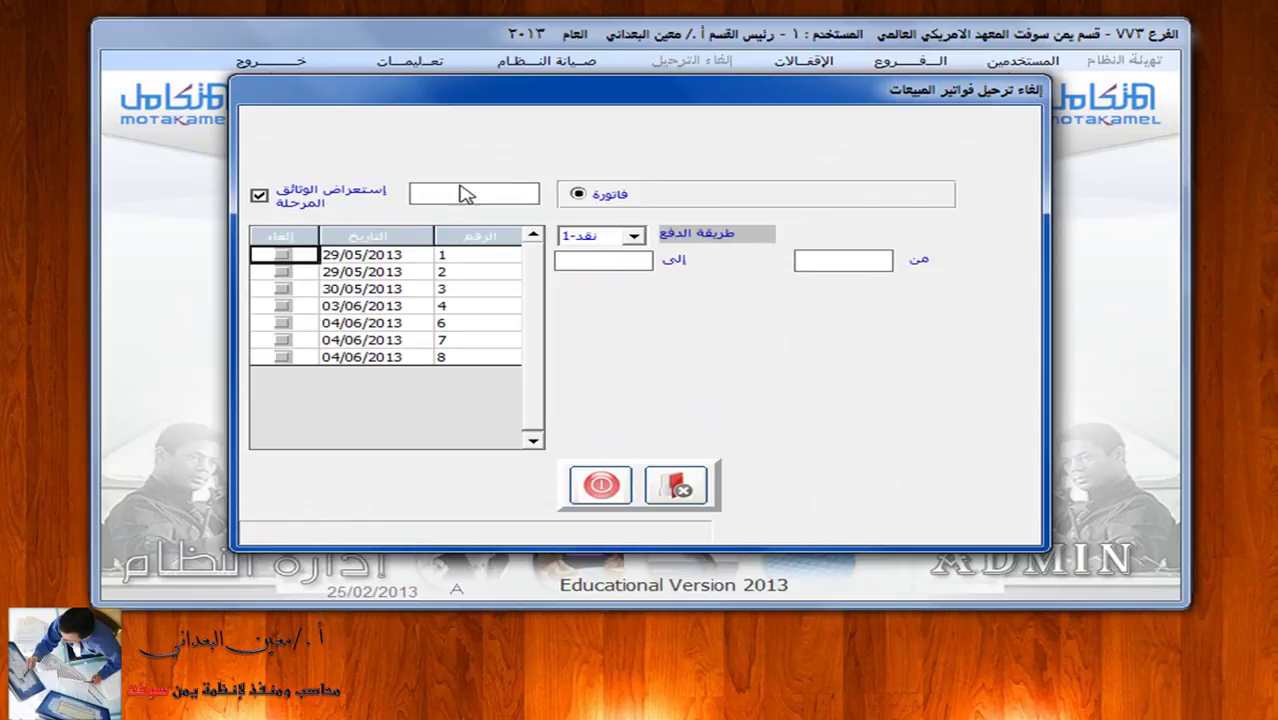
pyautogui.click(281, 358)
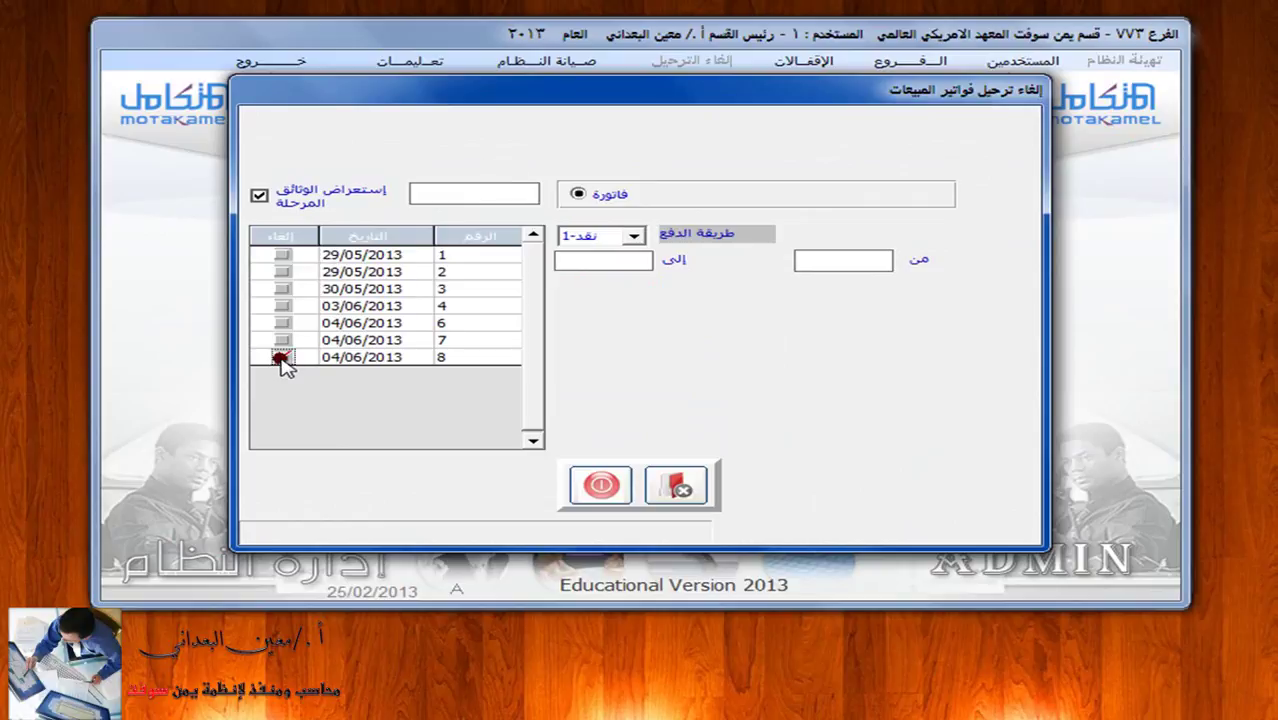
pyautogui.click(688, 488)
pyautogui.click(602, 487)
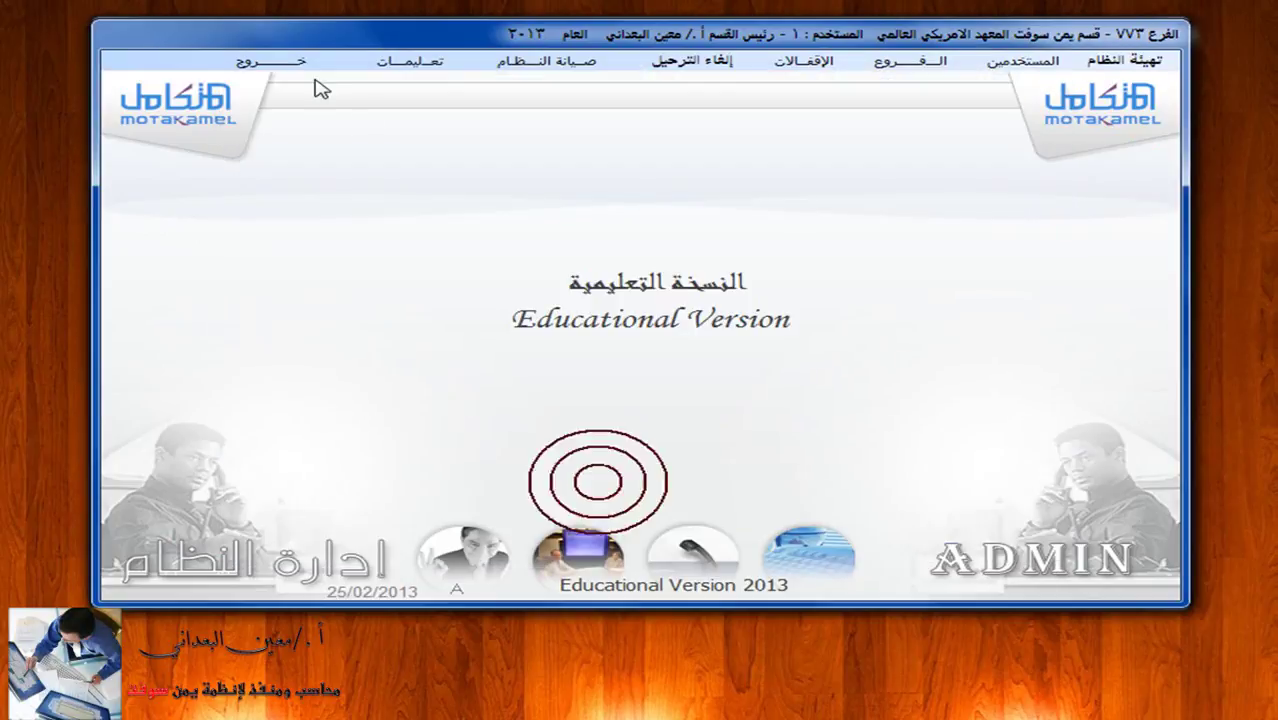
# Reopen Sales > العمليات > فواتير المبيعات and switch the form to search mode
pyautogui.click(297, 68)
pyautogui.click(1118, 328)
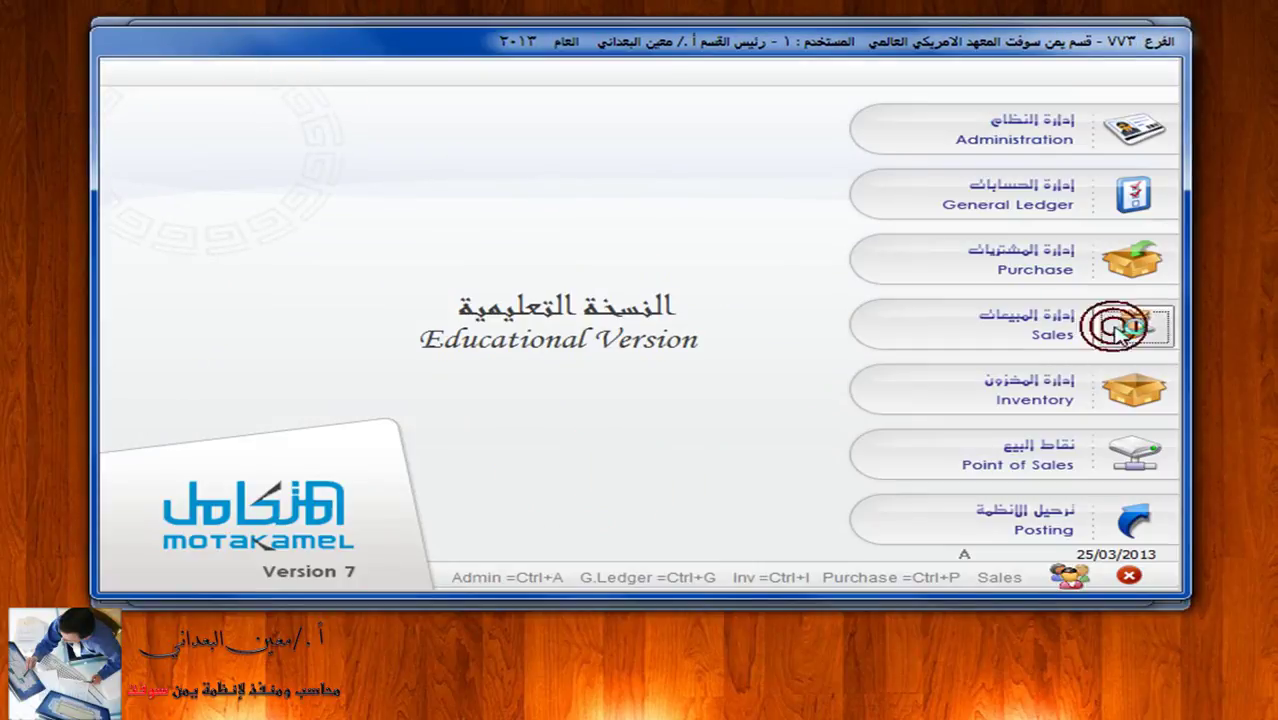
pyautogui.click(858, 62)
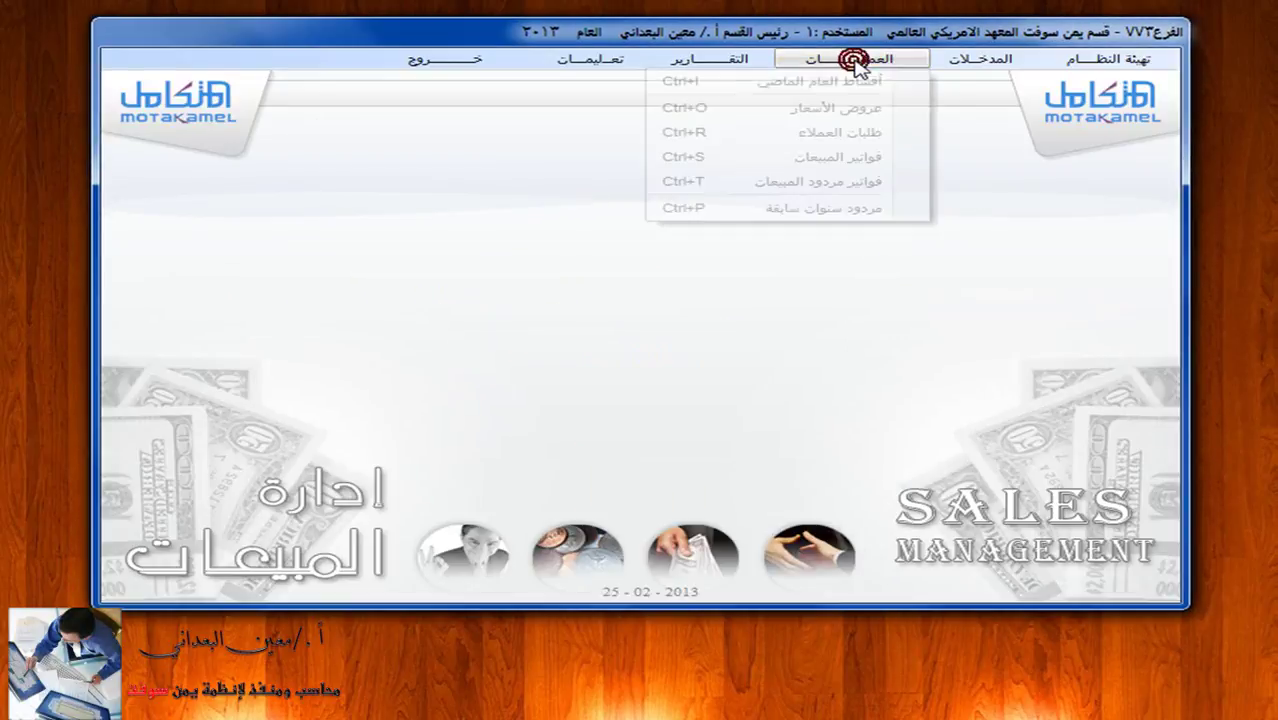
pyautogui.click(892, 158)
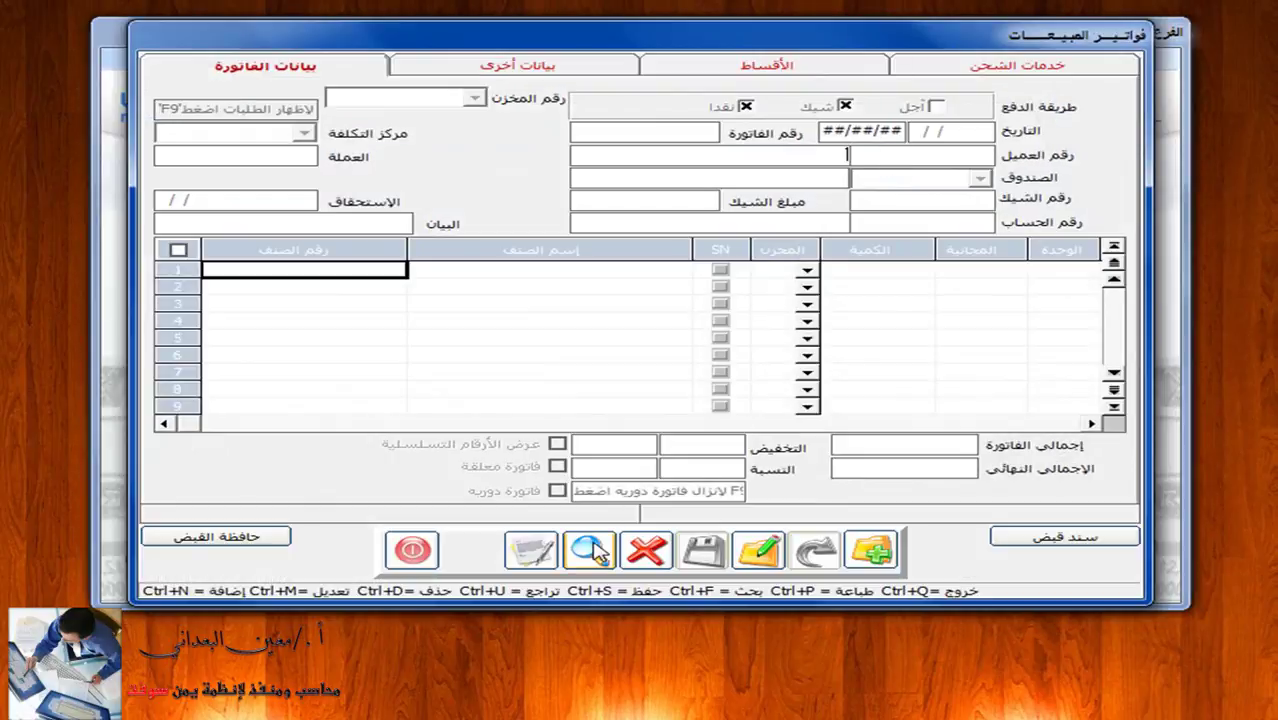
pyautogui.click(593, 543)
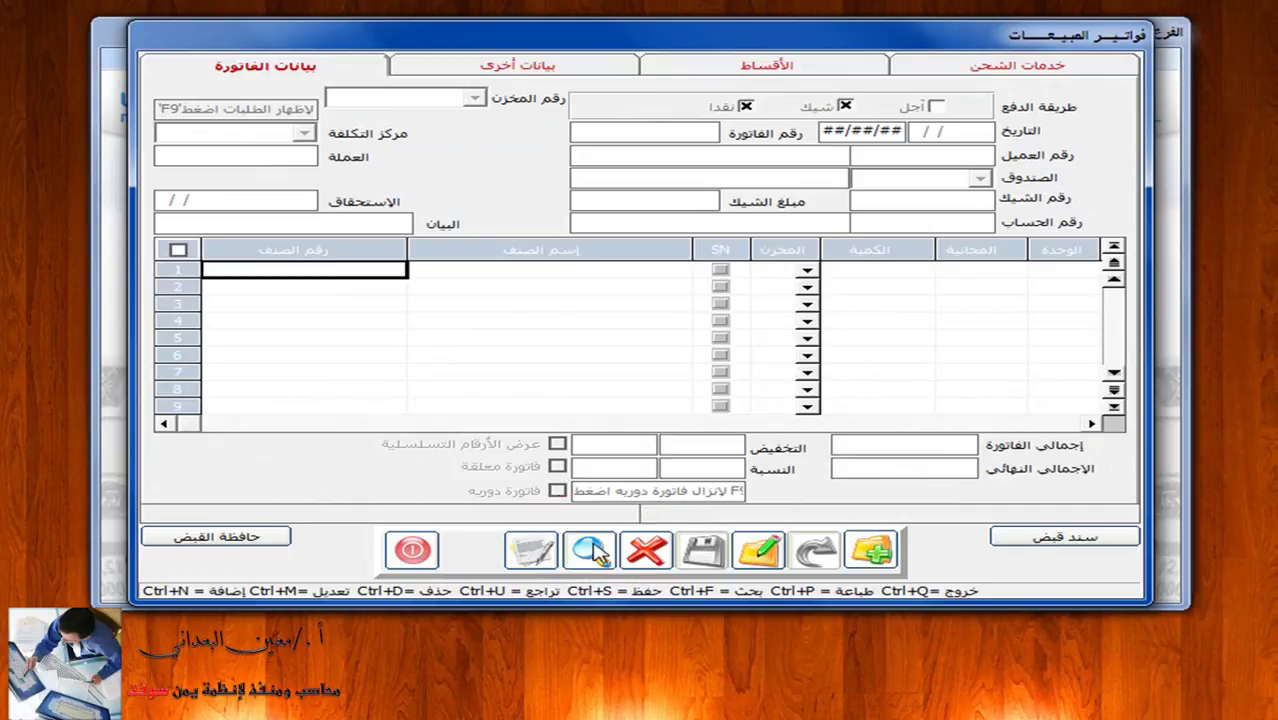
# Search the cash invoices and load now-unposted invoice 8 into the form
pyautogui.click(714, 106)
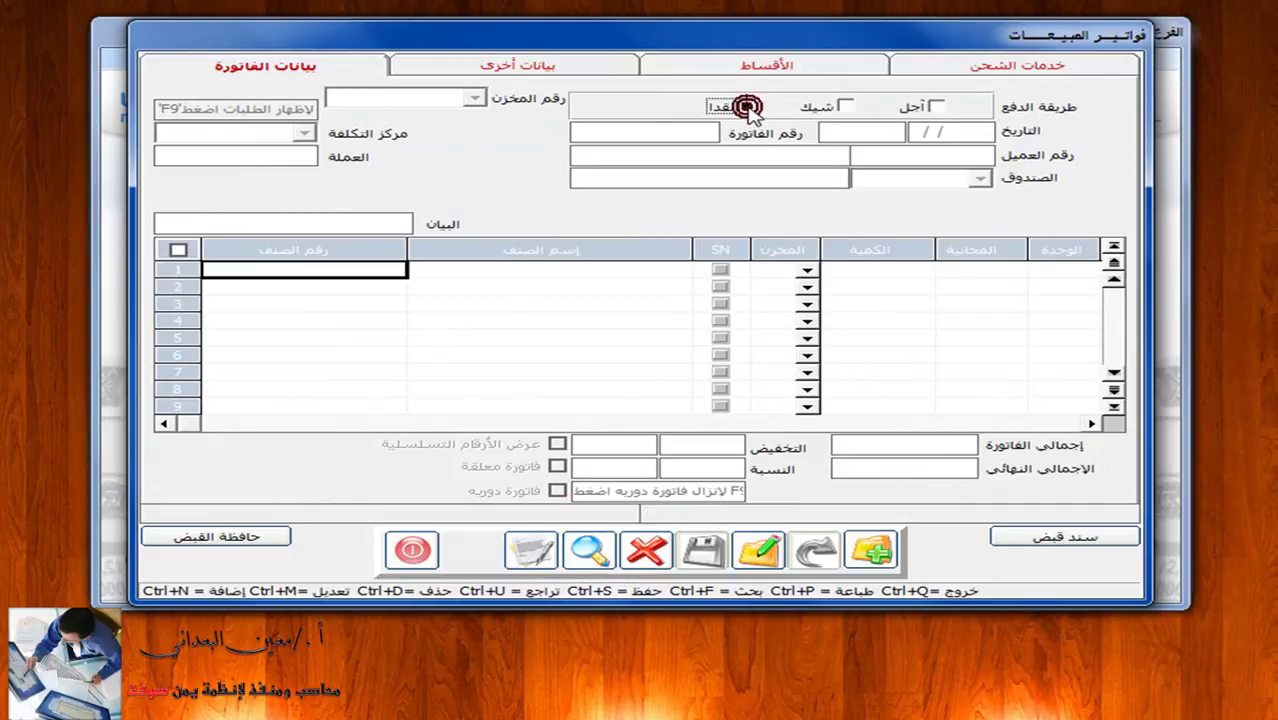
pyautogui.click(675, 133)
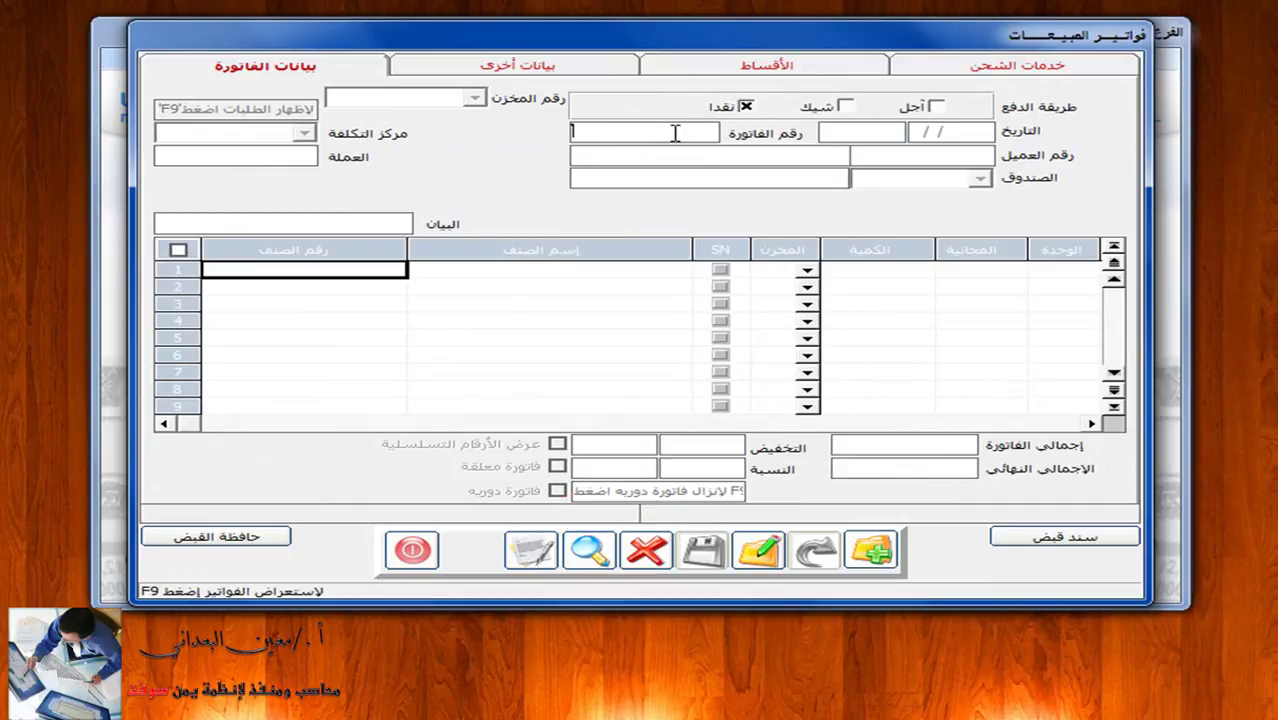
pyautogui.write('٨')
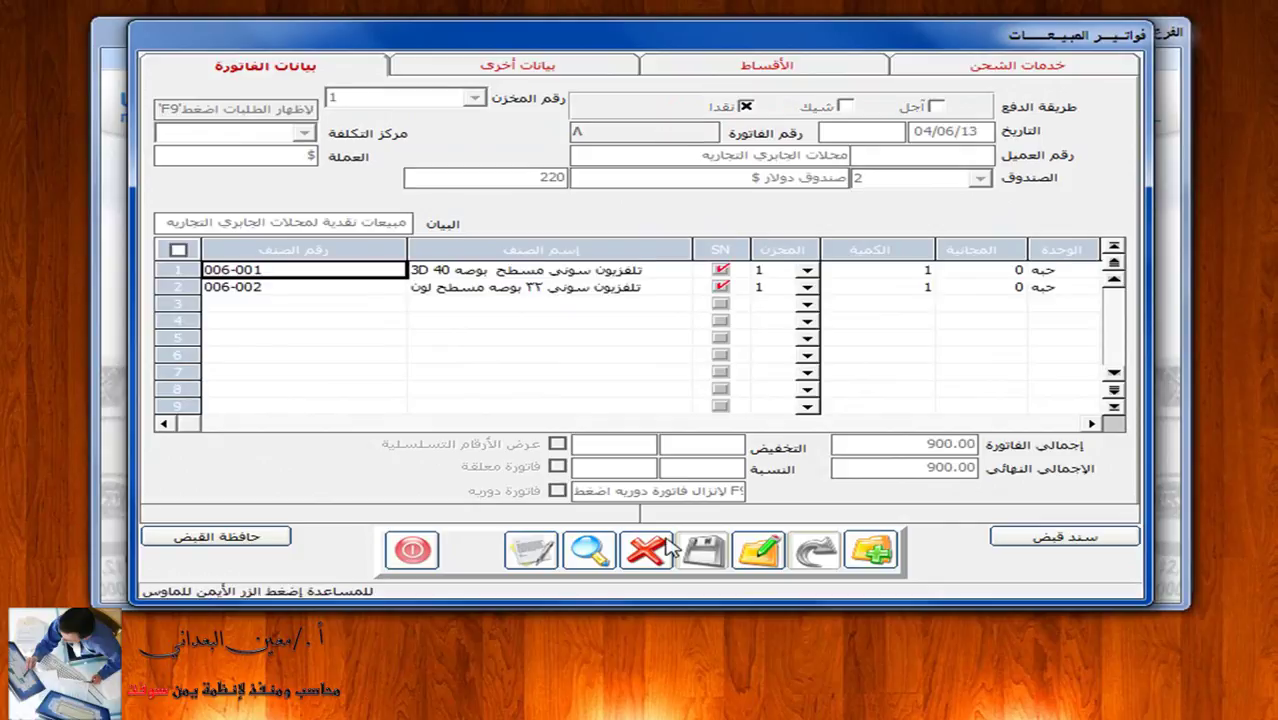
pyautogui.click(588, 550)
pyautogui.click(745, 106)
pyautogui.click(691, 131)
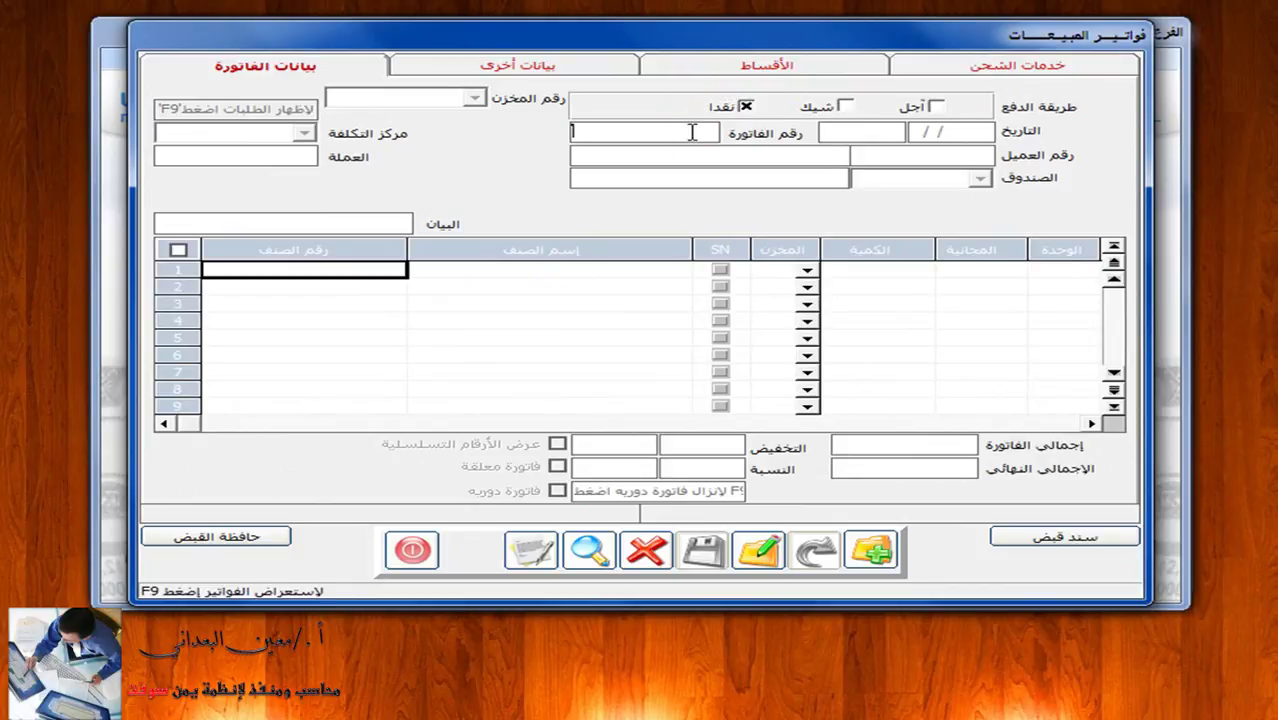
pyautogui.press('F9')
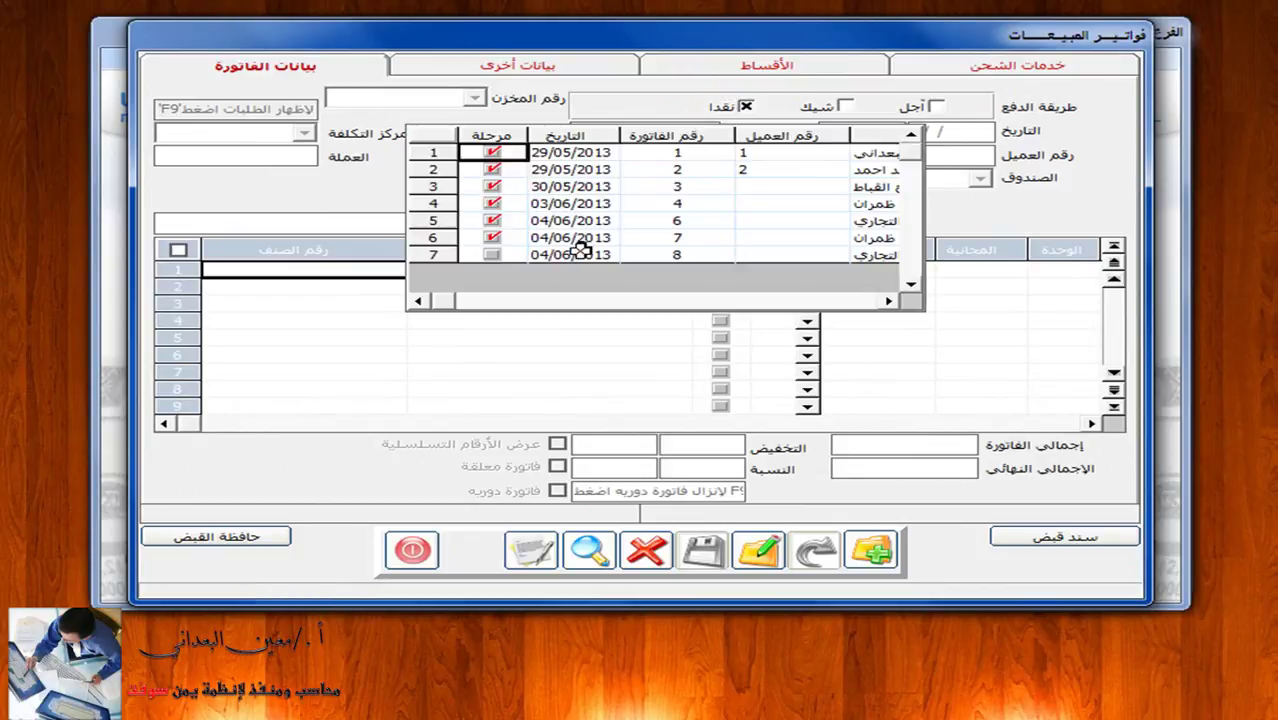
pyautogui.doubleClick(561, 255)
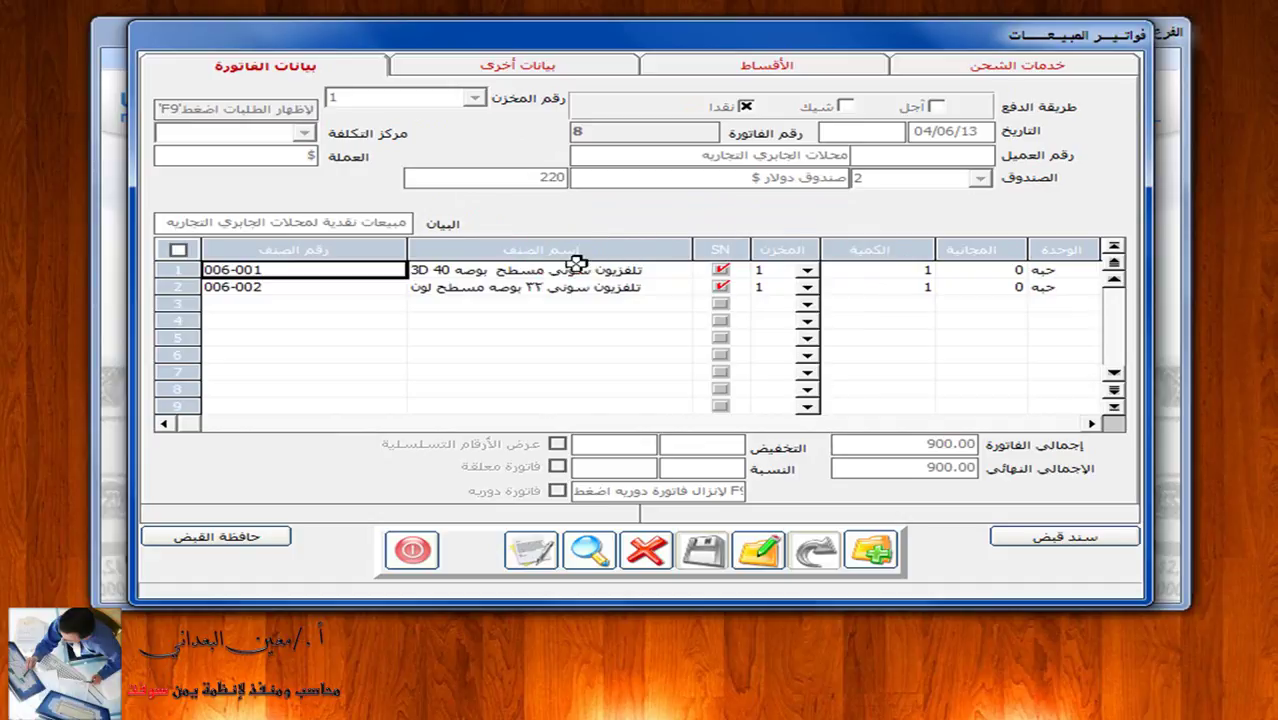
# Edit invoice 8's description around the word نقدية and save it, still totalling 900.00
pyautogui.click(762, 548)
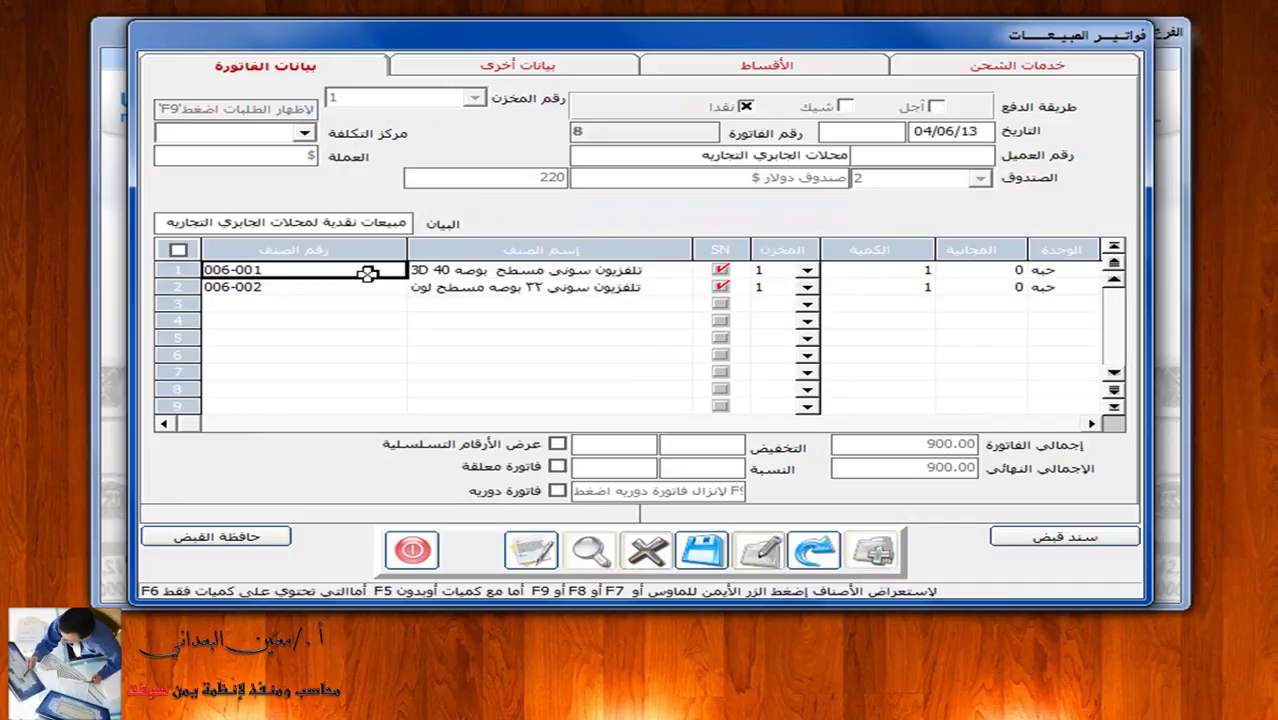
pyautogui.doubleClick(335, 222)
pyautogui.click(1092, 423)
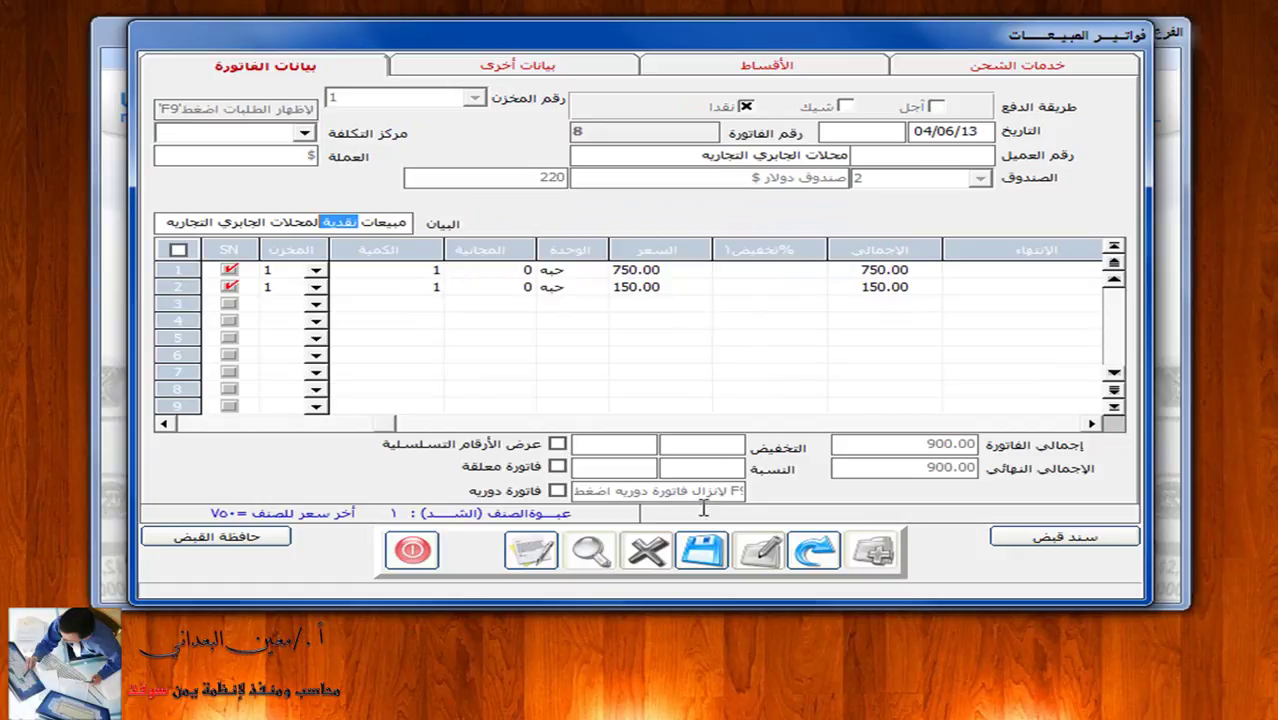
pyautogui.click(707, 549)
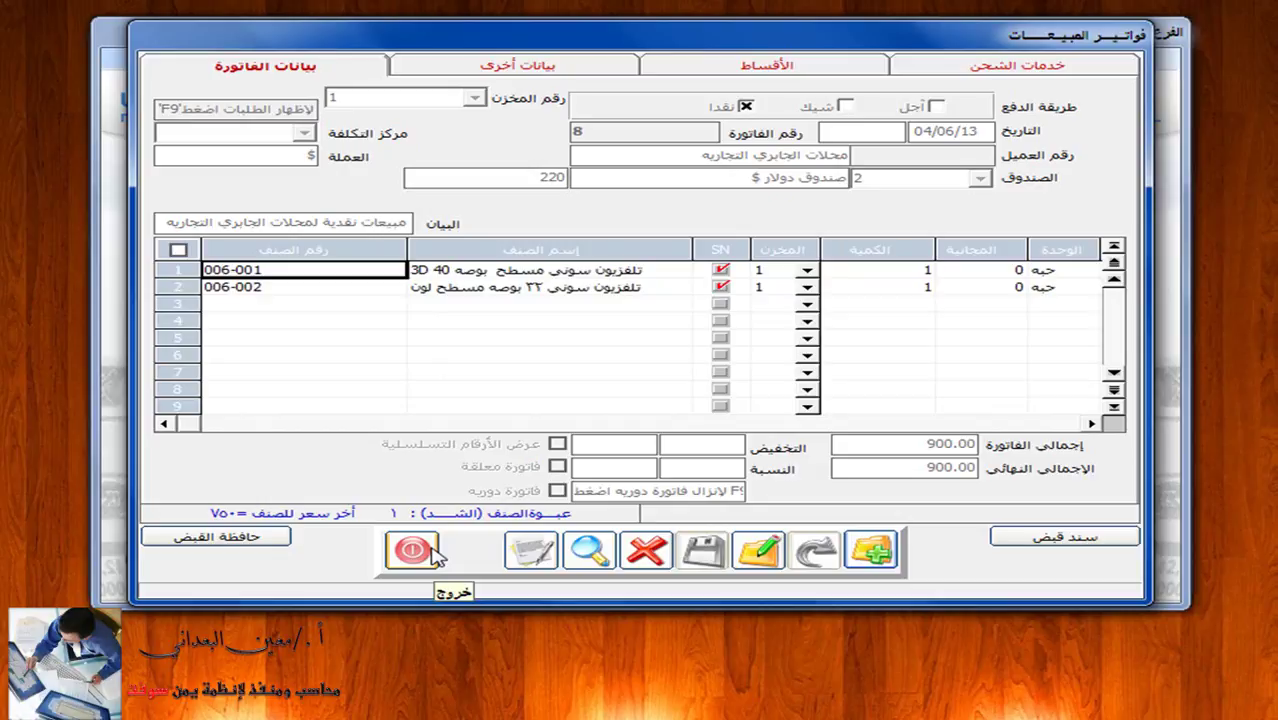
# Close the sales invoices form and open the Monthly Sales report dialog
pyautogui.click(412, 550)
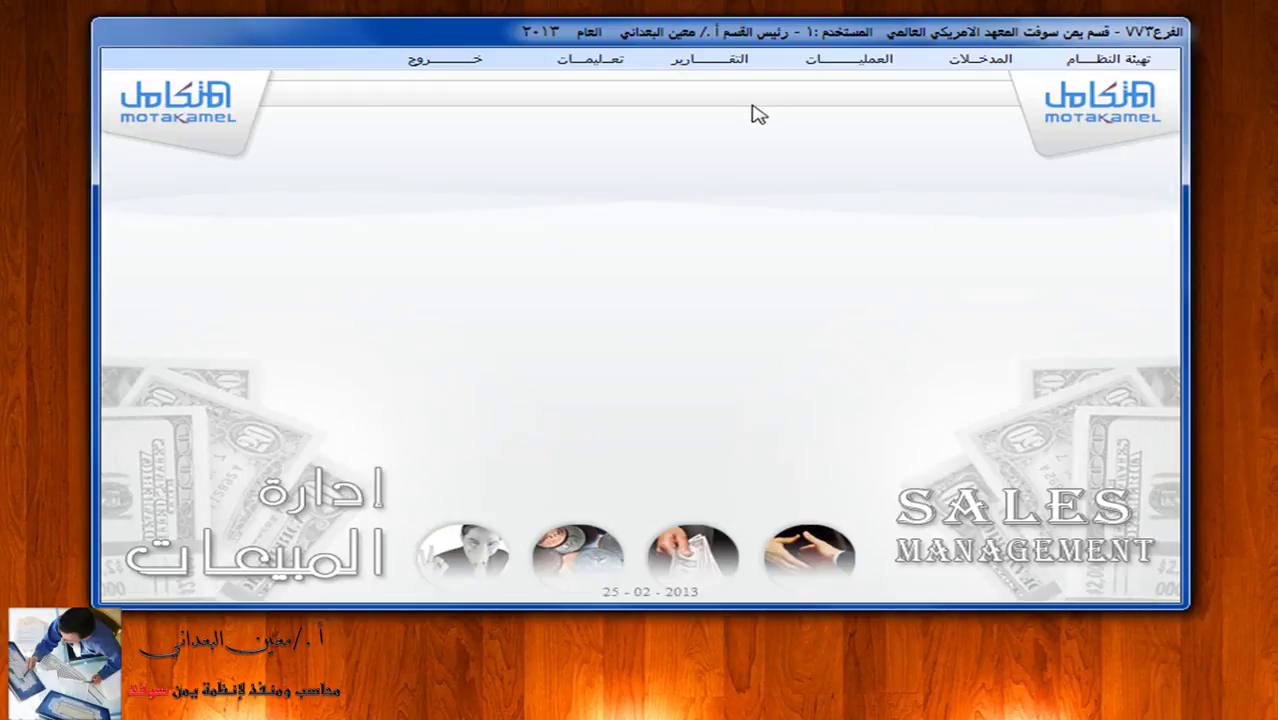
pyautogui.click(736, 58)
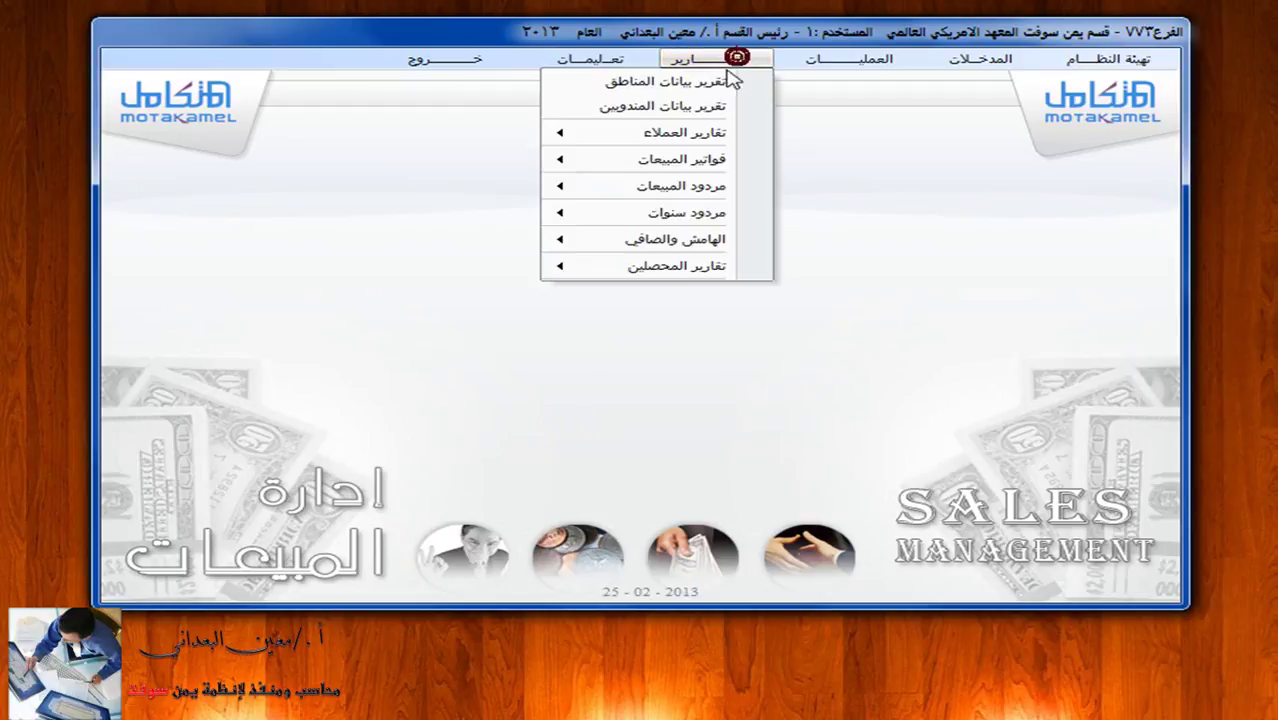
pyautogui.moveTo(748, 167)
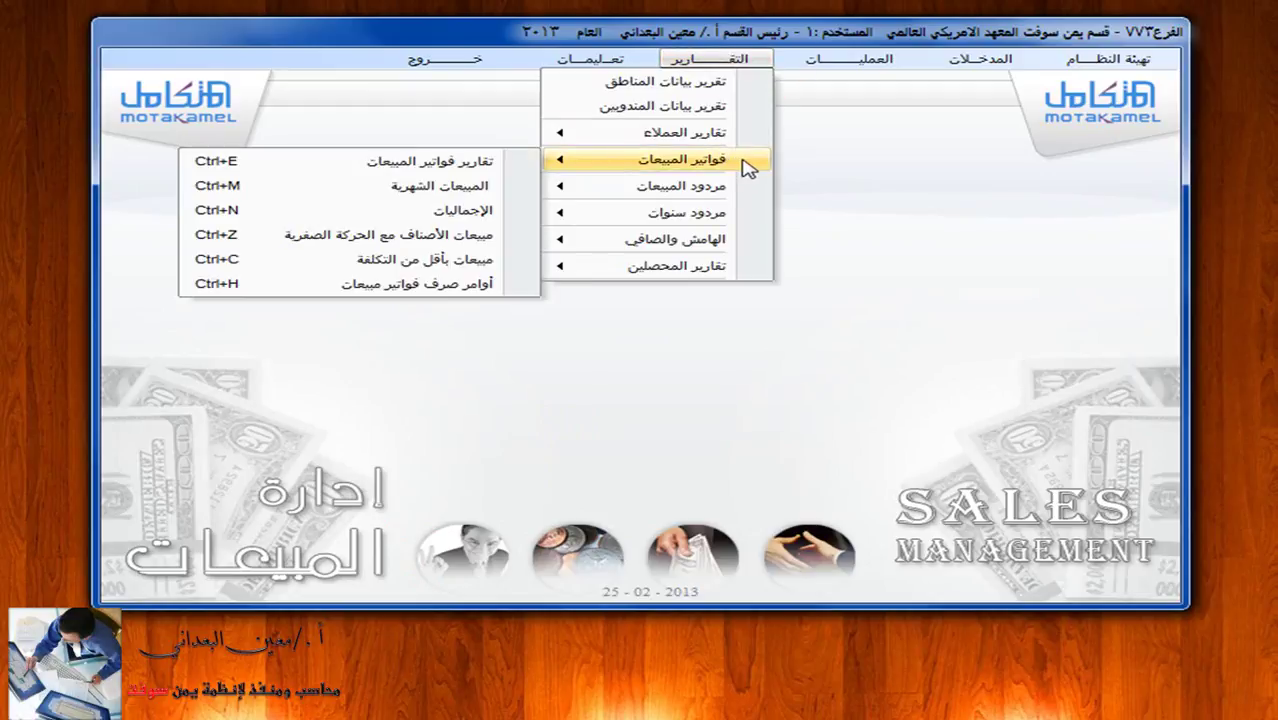
pyautogui.click(505, 193)
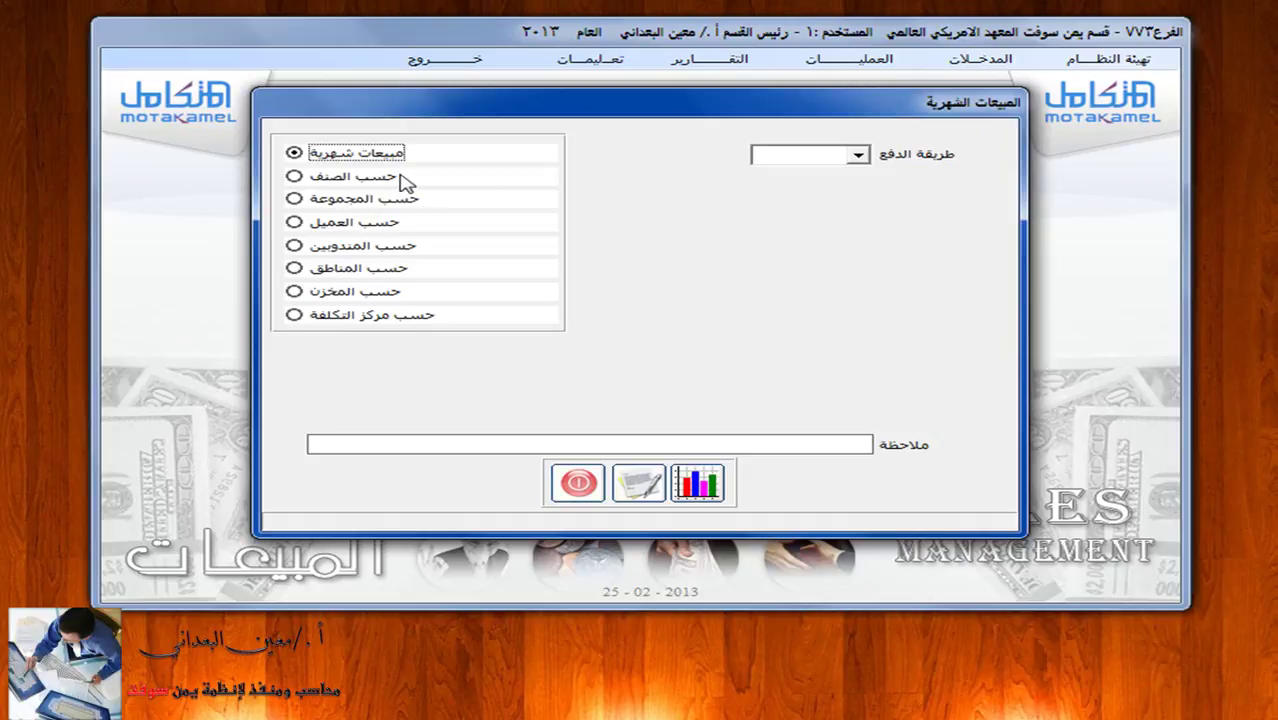
# Preview monthly sales filtered to نقد-1, totalling 7,269,550.00, then close the dialog
pyautogui.click(857, 156)
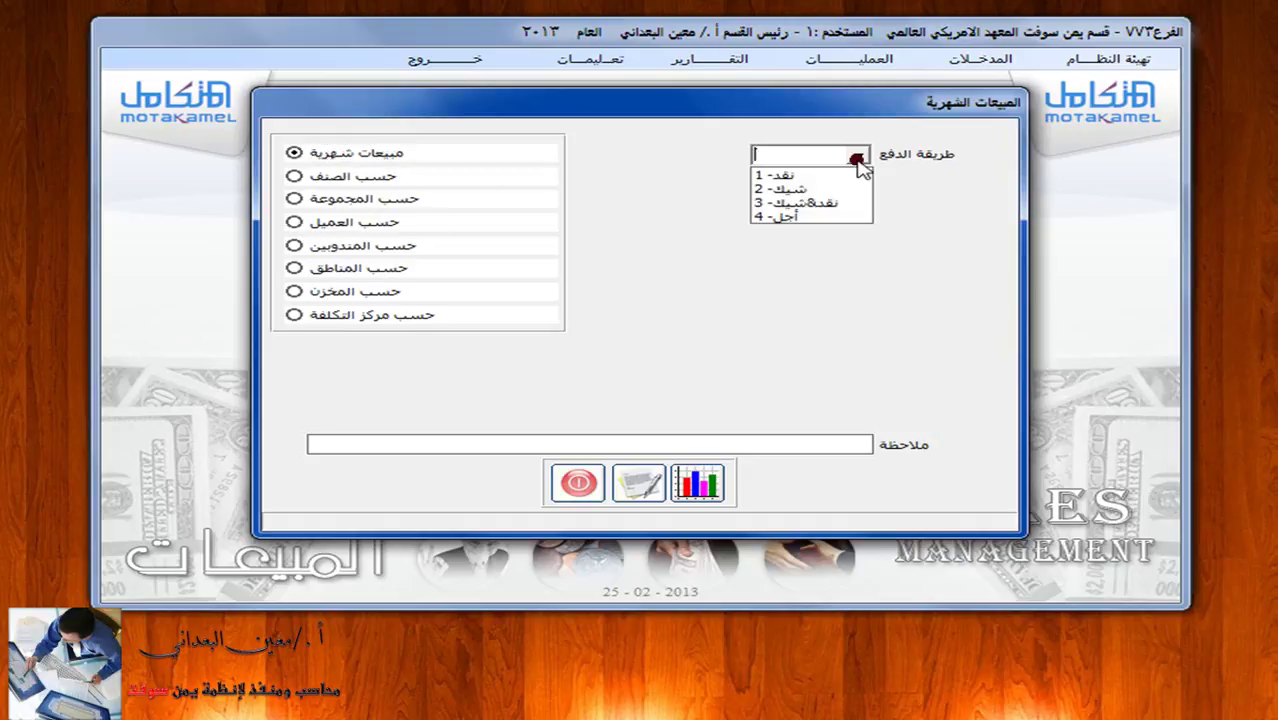
pyautogui.click(840, 173)
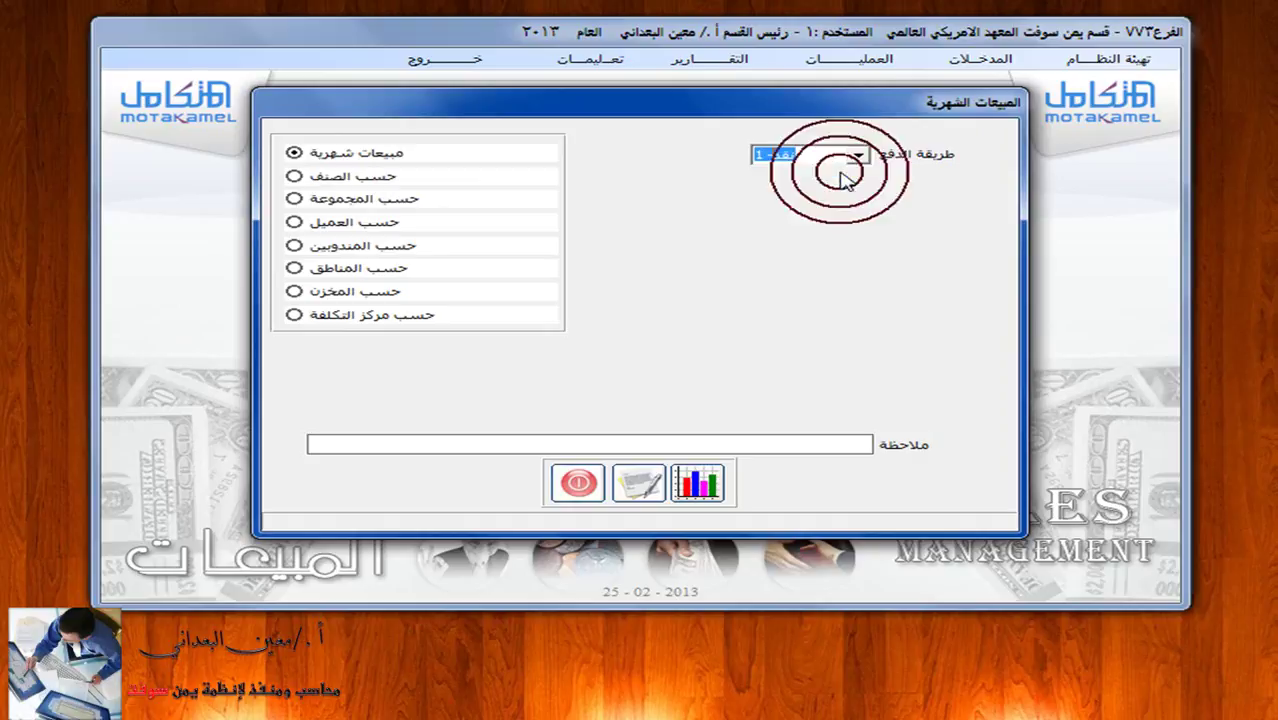
pyautogui.click(645, 486)
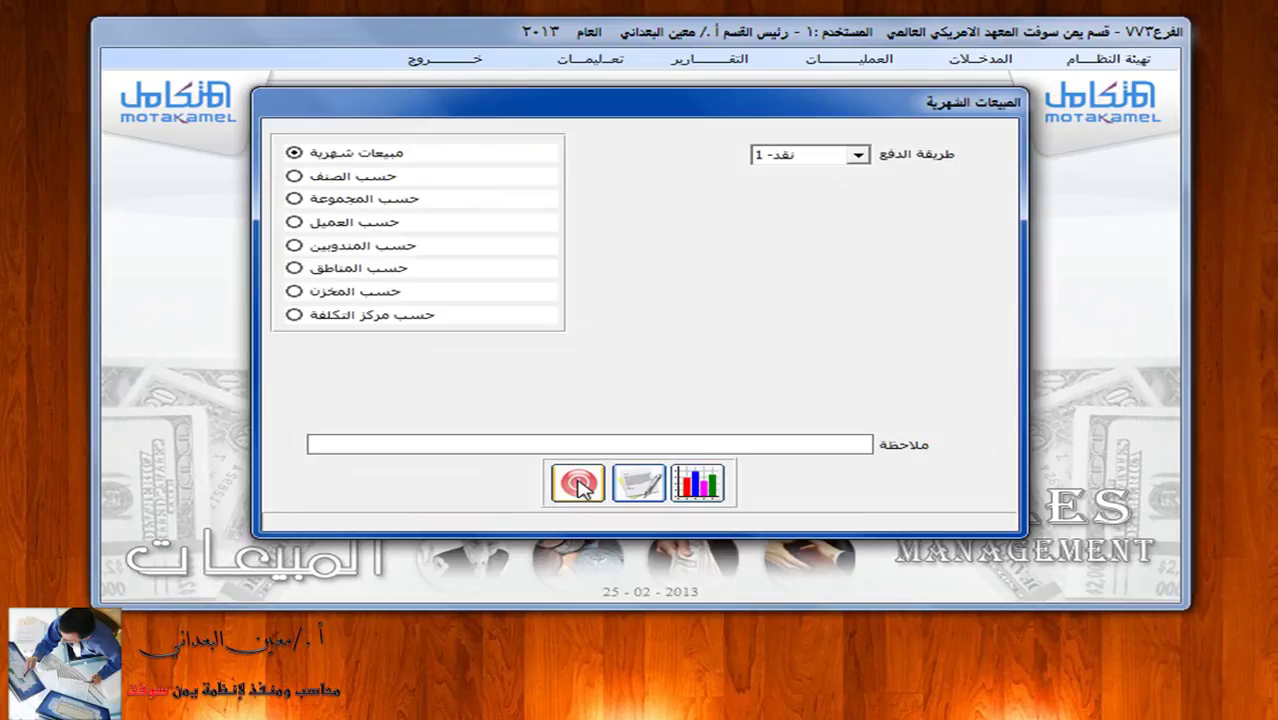
pyautogui.click(579, 485)
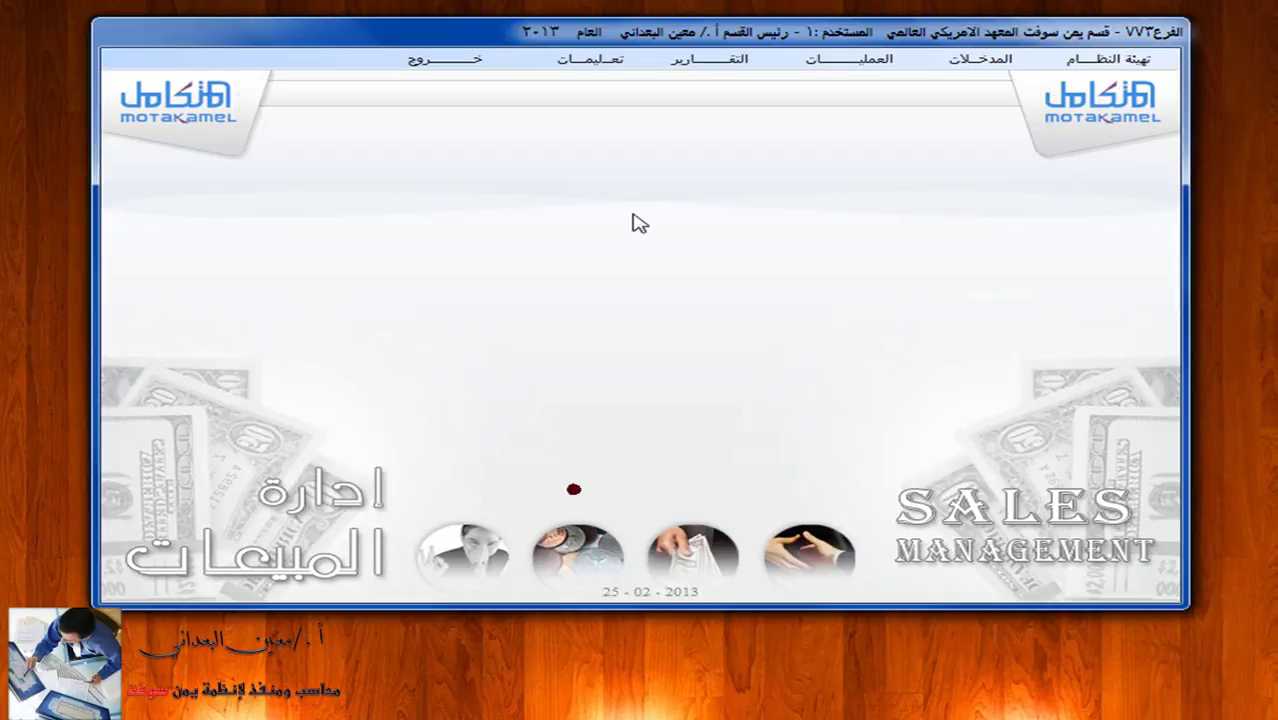
# Open the sales invoice reports and set the report type to تحليلي-2
pyautogui.click(748, 60)
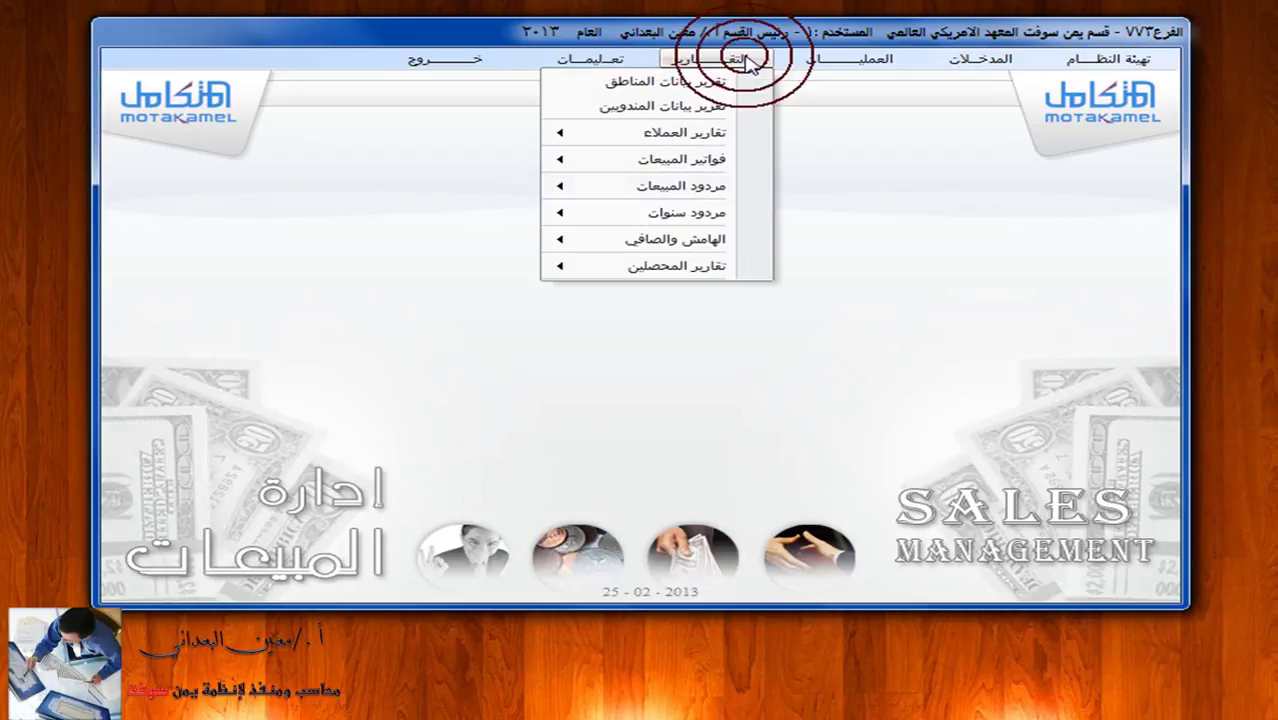
pyautogui.moveTo(729, 163)
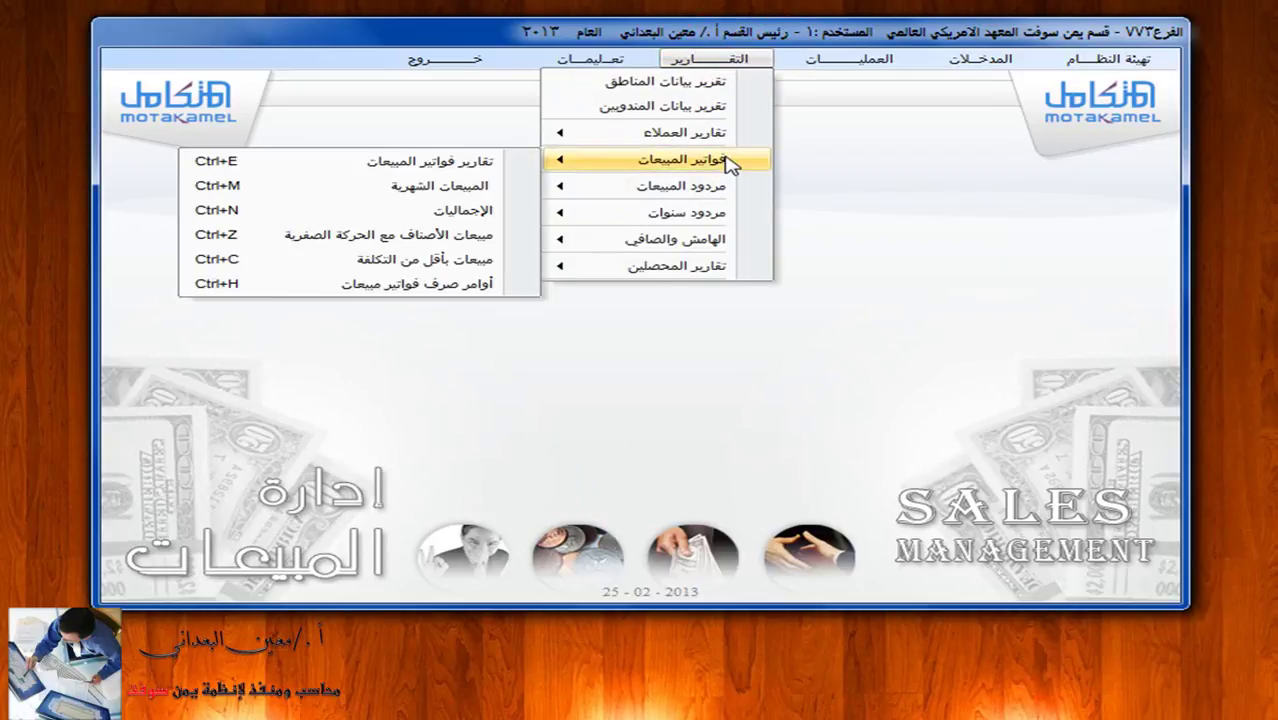
pyautogui.click(497, 163)
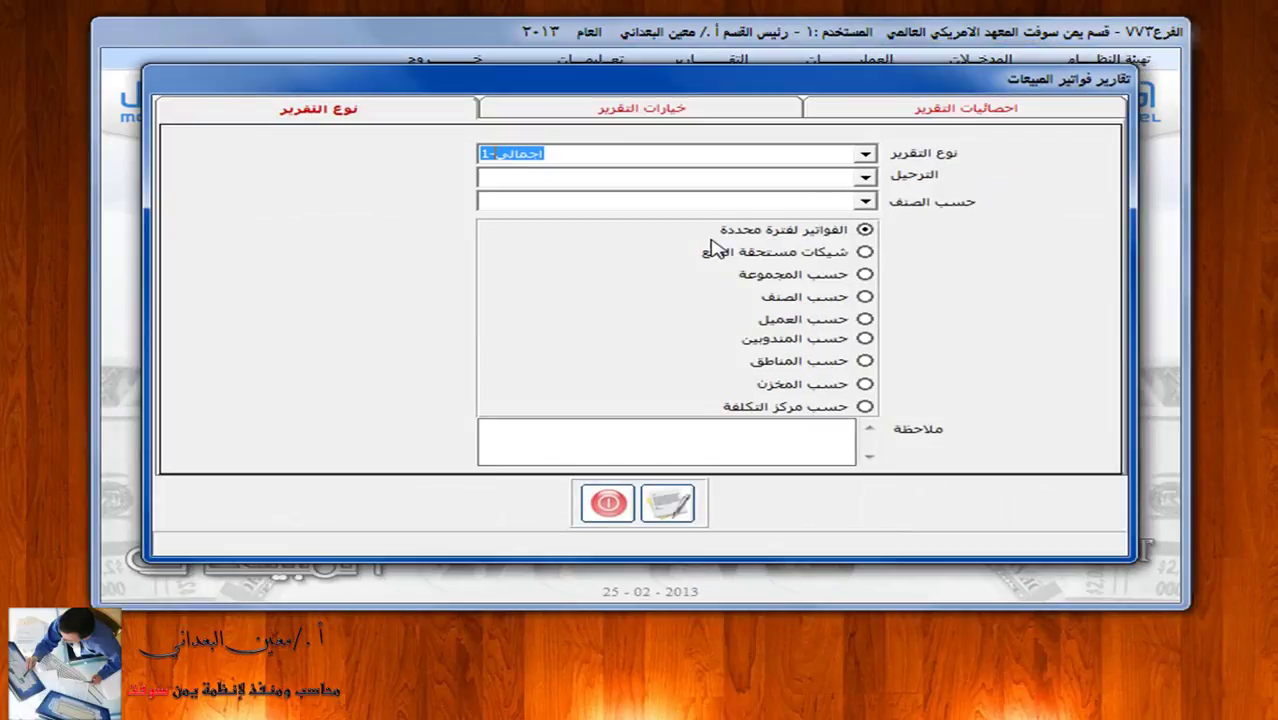
pyautogui.click(866, 156)
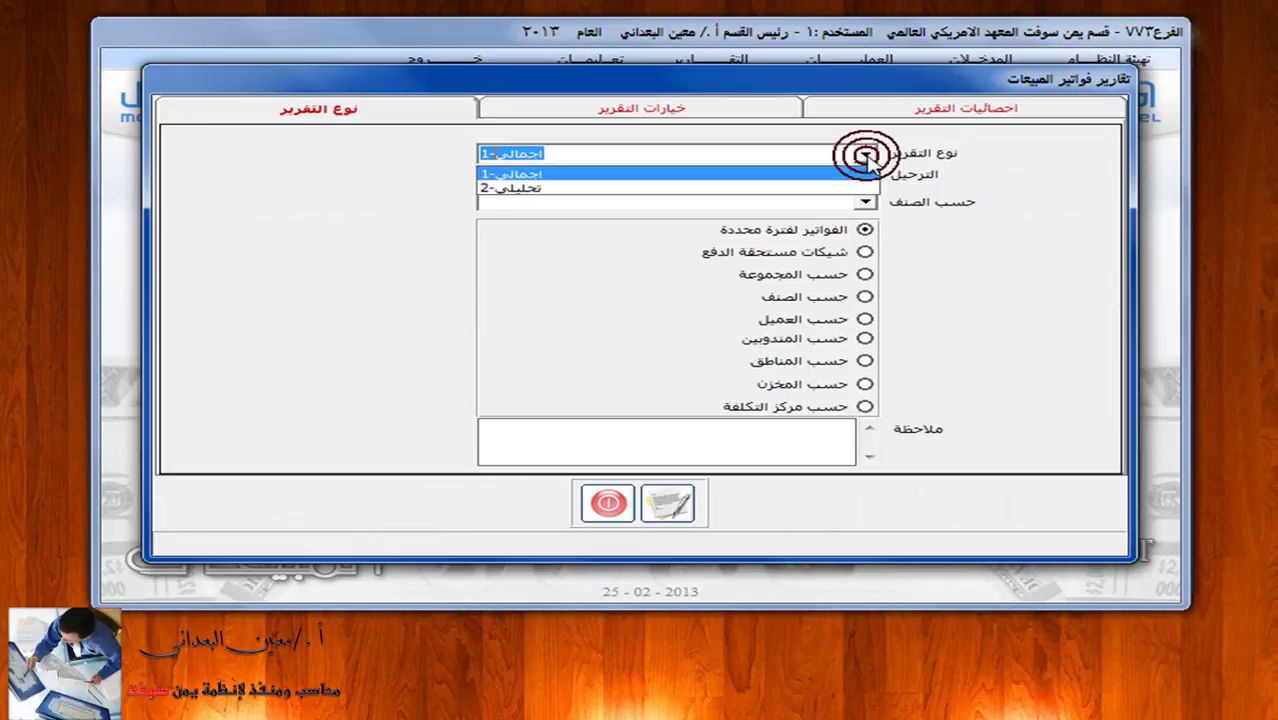
pyautogui.click(611, 190)
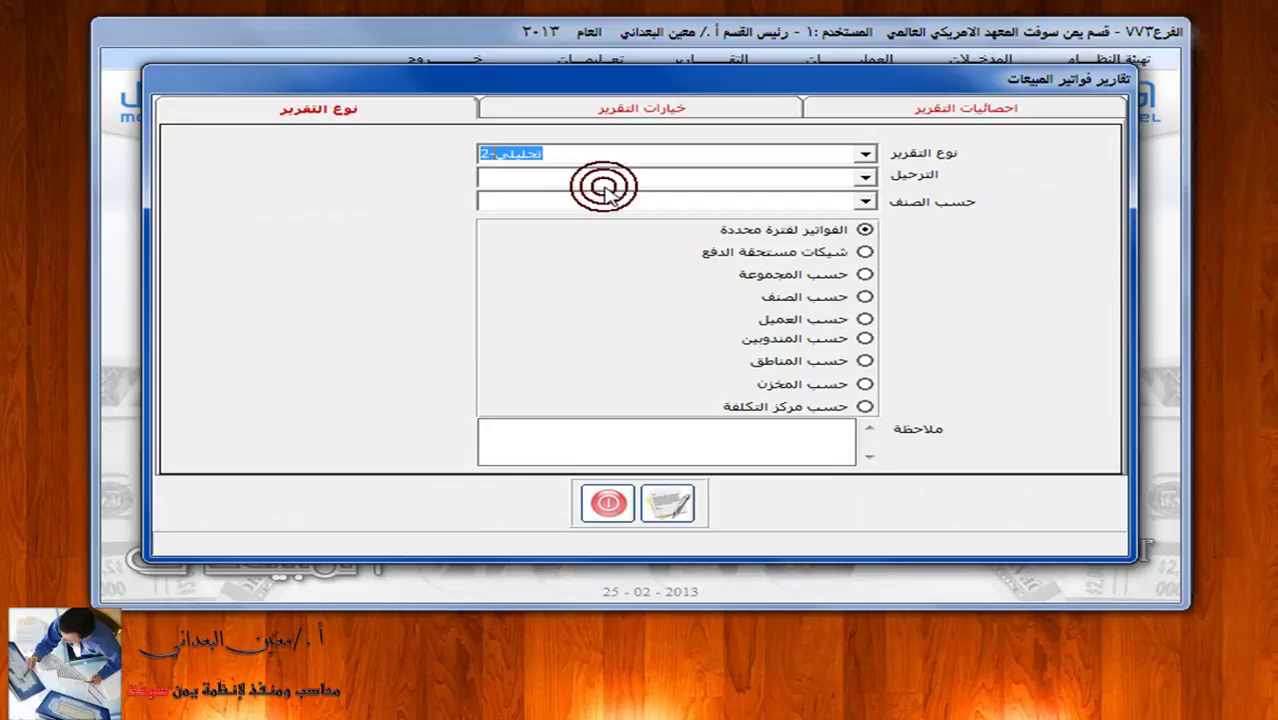
# Filter the report to نقد-1 payments and cash box 1, then preview it
pyautogui.click(746, 108)
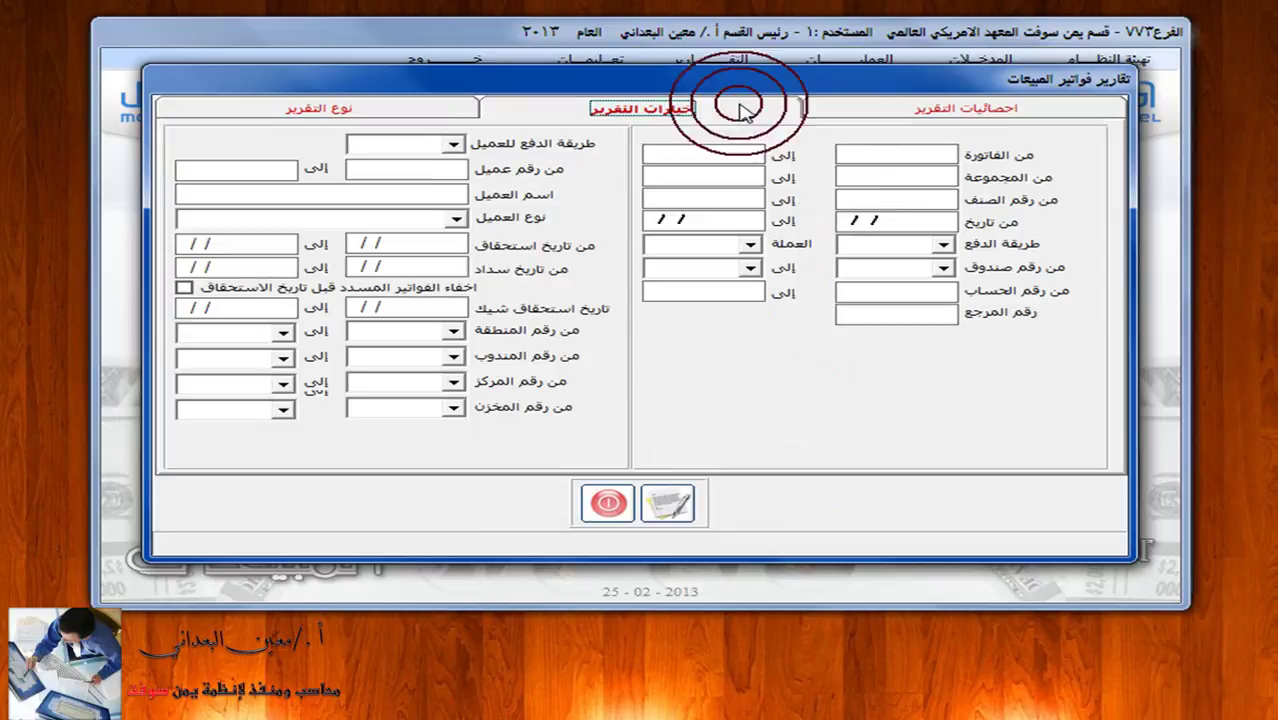
pyautogui.click(944, 246)
pyautogui.click(903, 265)
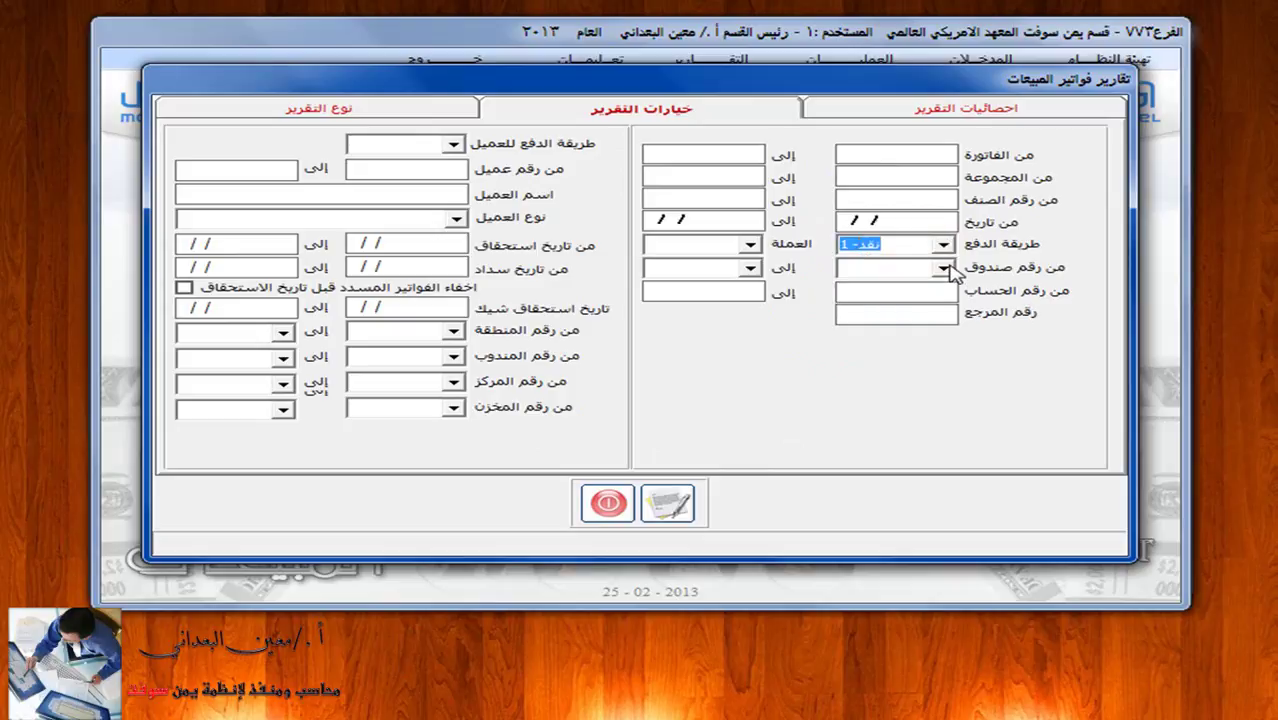
pyautogui.click(944, 268)
pyautogui.click(941, 290)
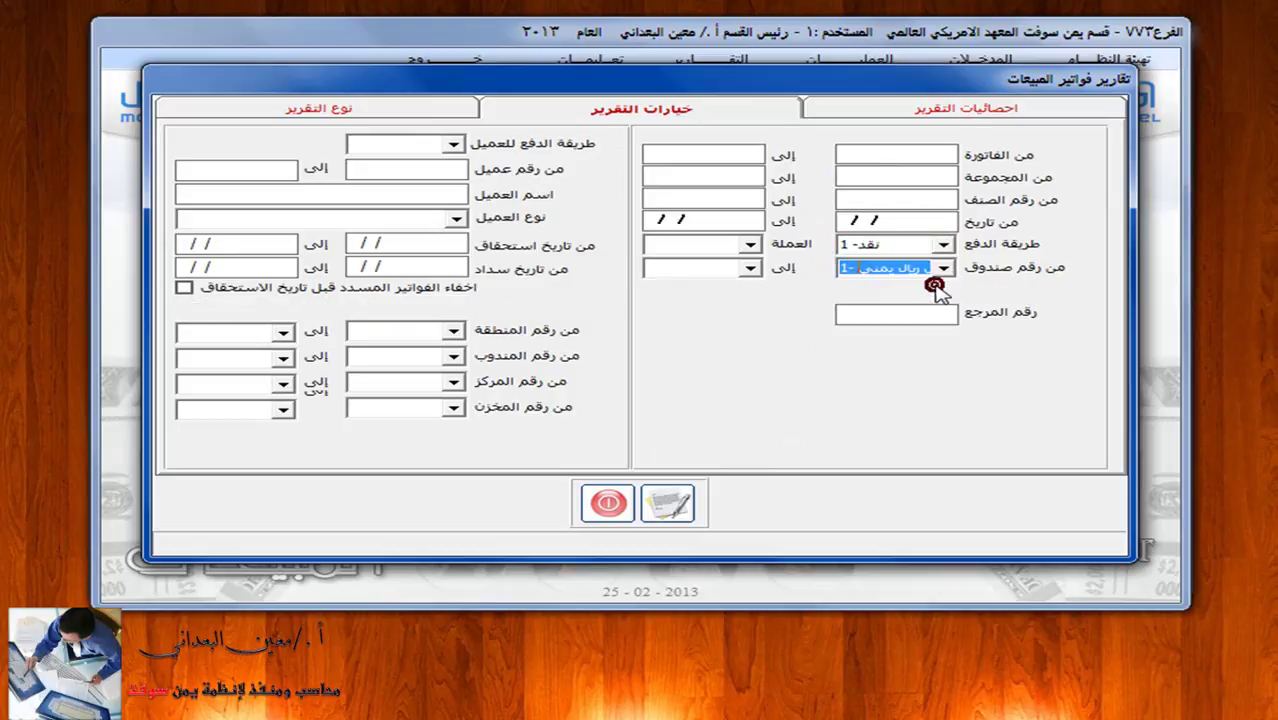
pyautogui.click(676, 503)
pyautogui.click(676, 503)
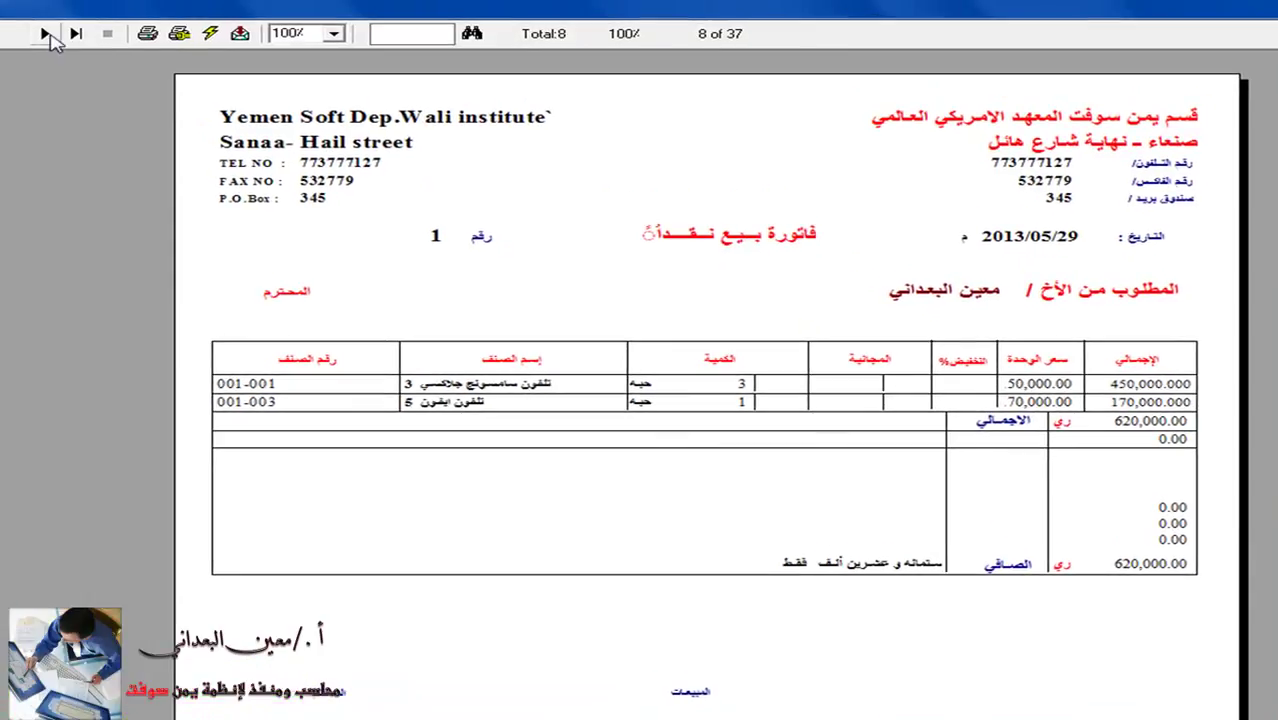
# Preview cash invoices for box '2- $ دولار' (invoices 2 and 6), then clear the payment method
pyautogui.click(44, 33)
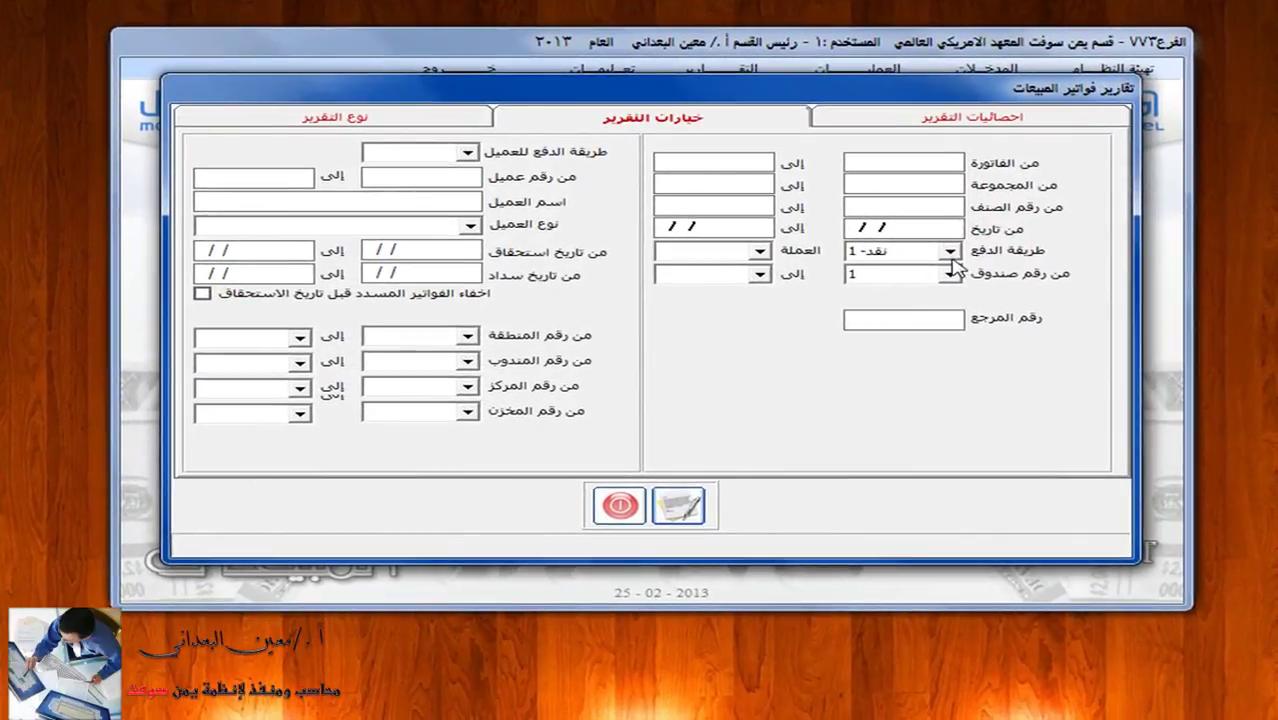
pyautogui.click(950, 275)
pyautogui.click(930, 303)
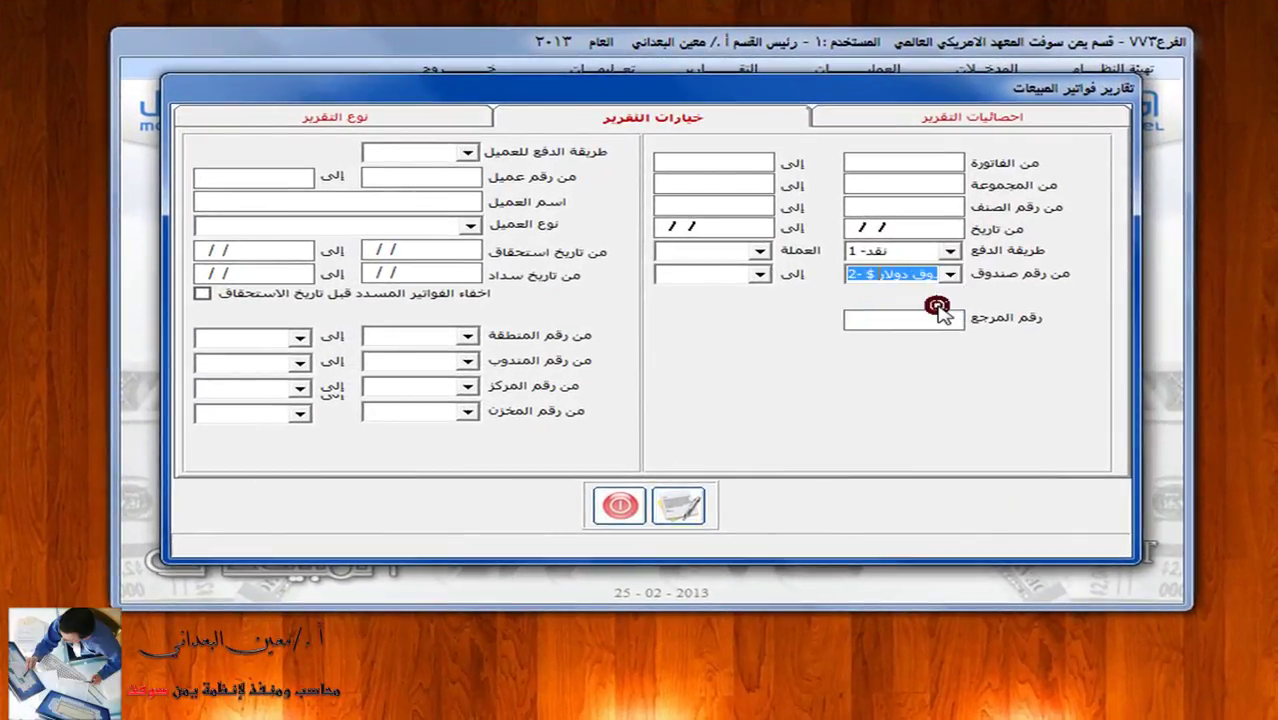
pyautogui.click(679, 512)
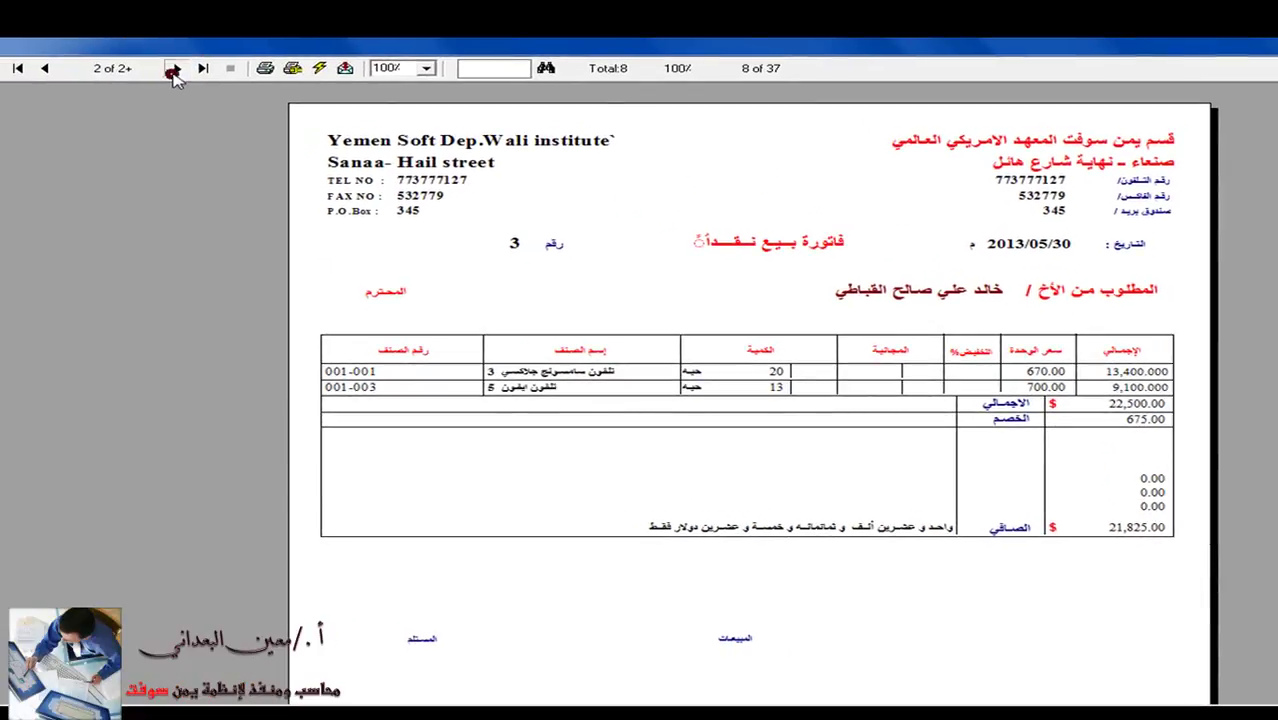
pyautogui.click(175, 69)
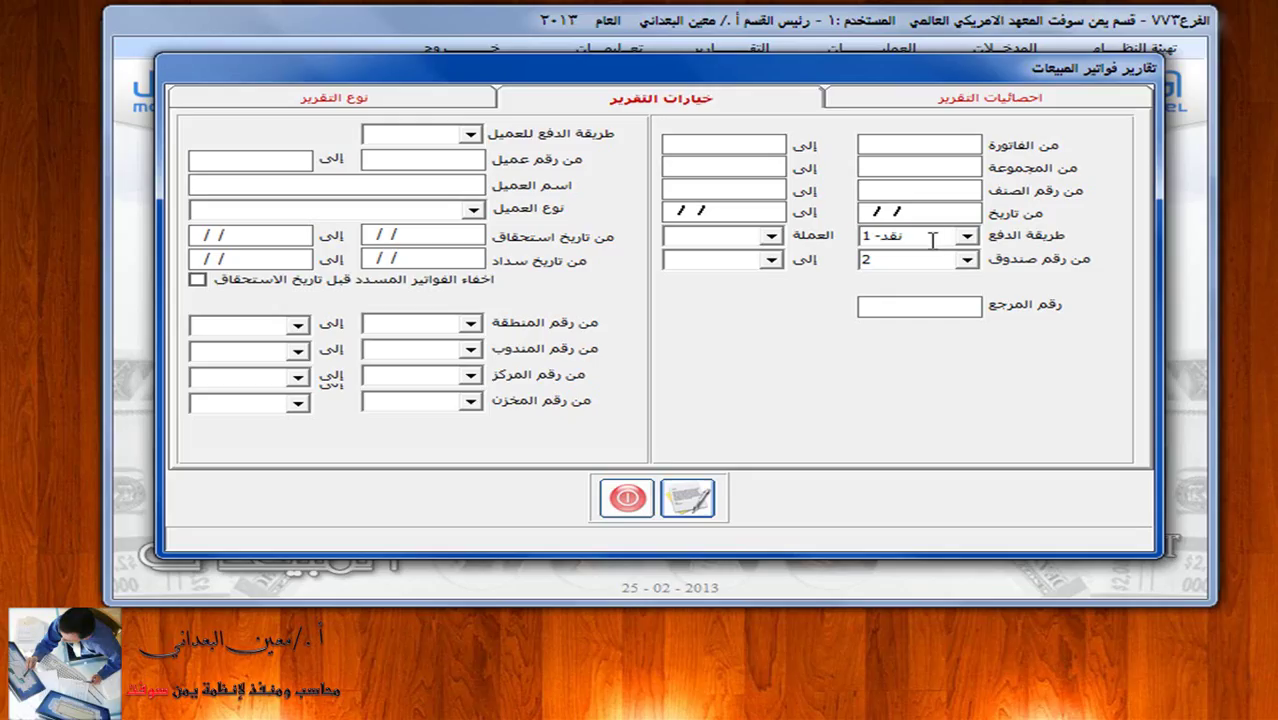
pyautogui.doubleClick(930, 240)
pyautogui.press('BackSpace')
# Clear the box filter and preview the report for all boxes with payment method نقد-1
pyautogui.click(940, 264)
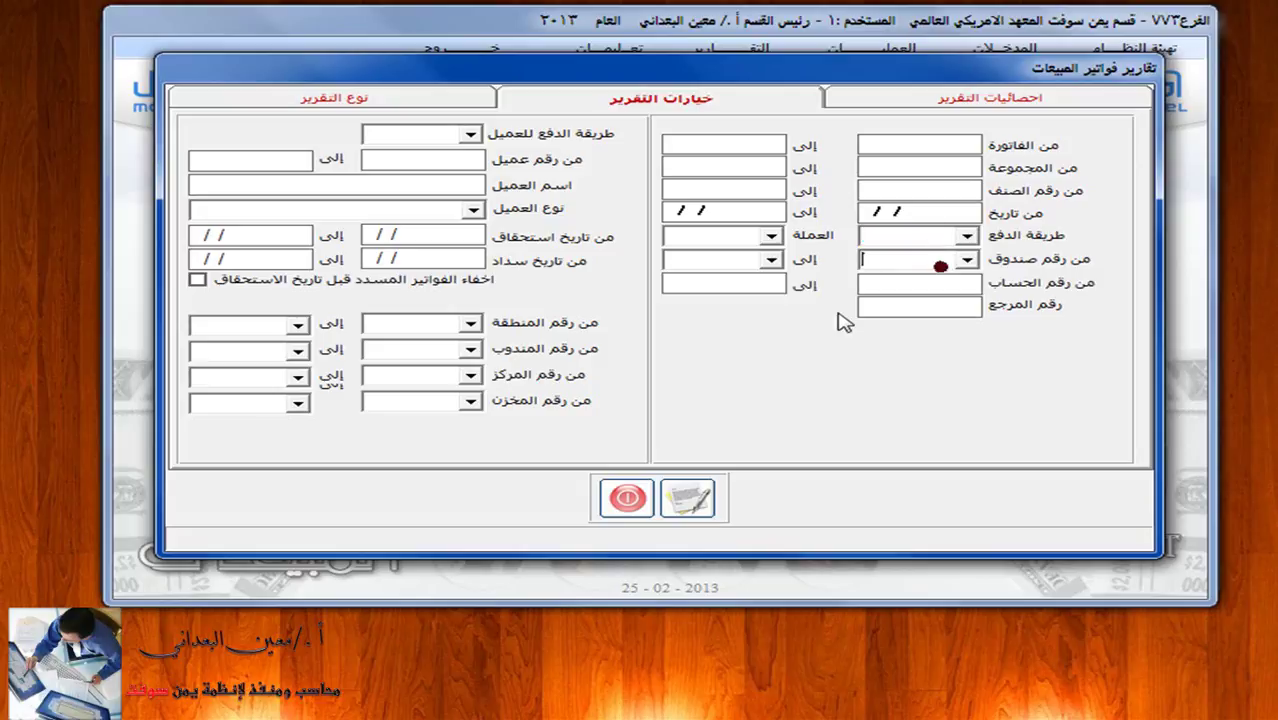
pyautogui.click(687, 499)
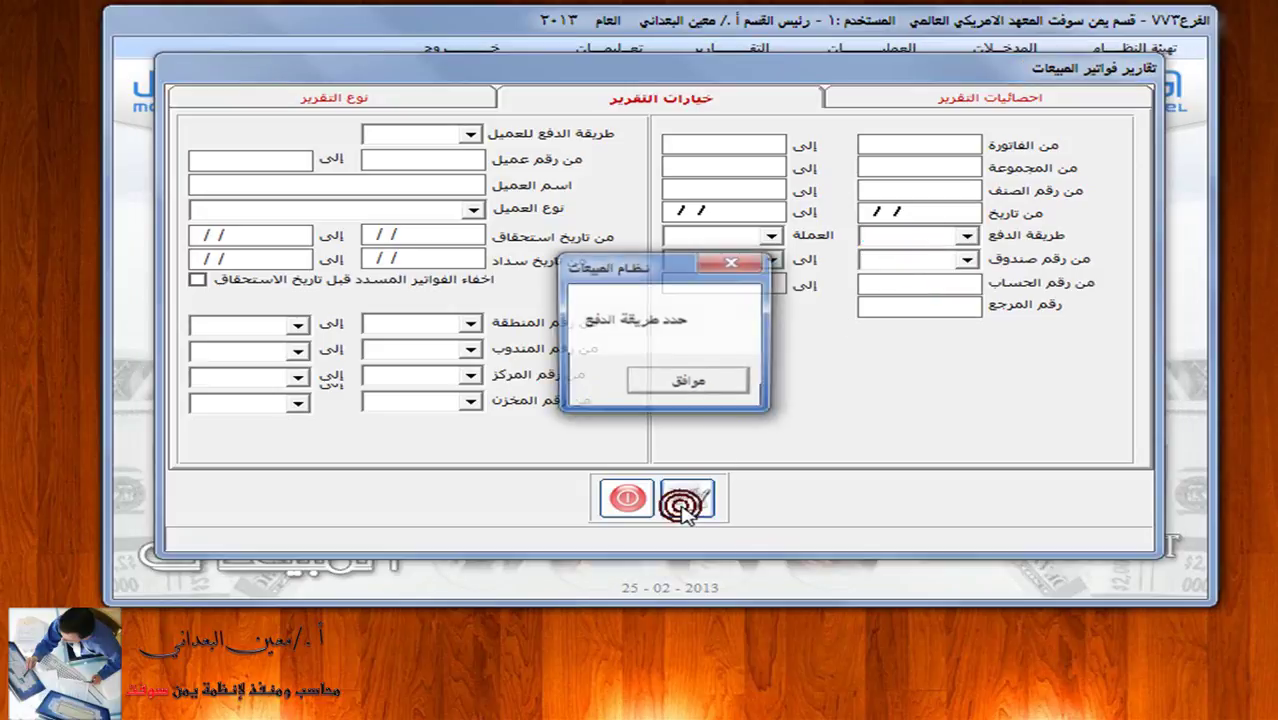
pyautogui.click(703, 399)
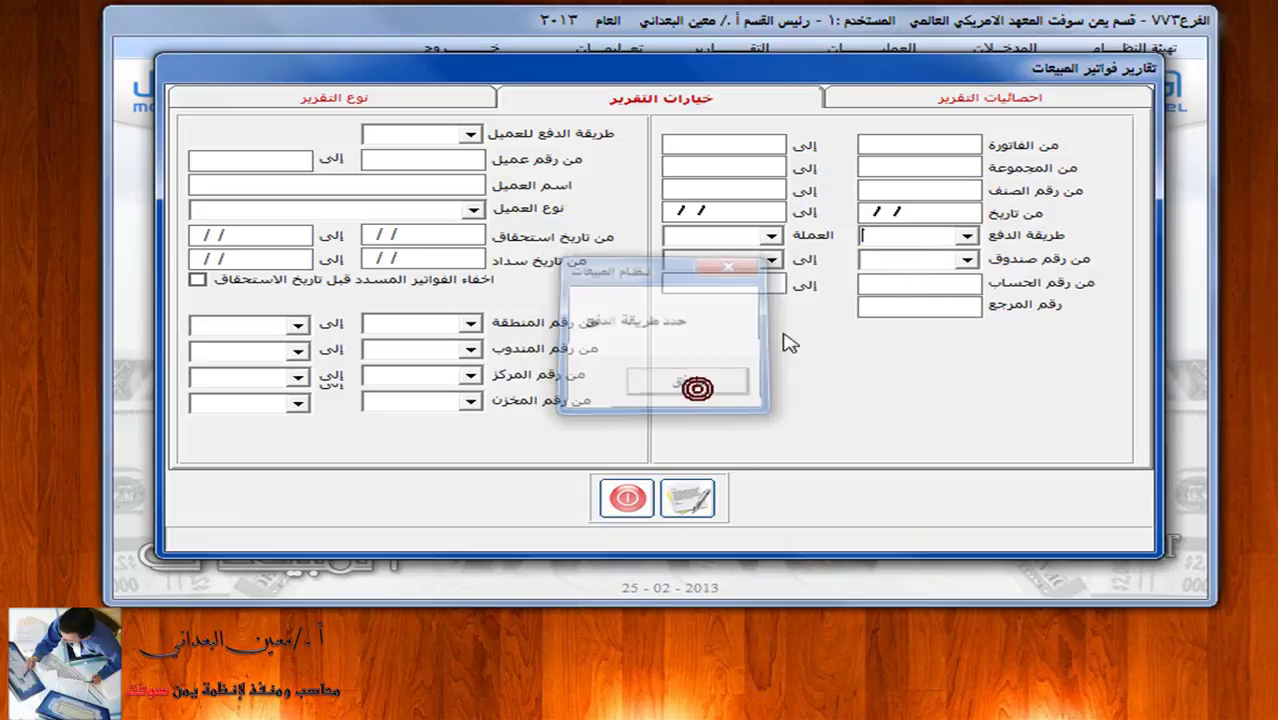
pyautogui.click(967, 234)
pyautogui.click(870, 256)
pyautogui.click(686, 496)
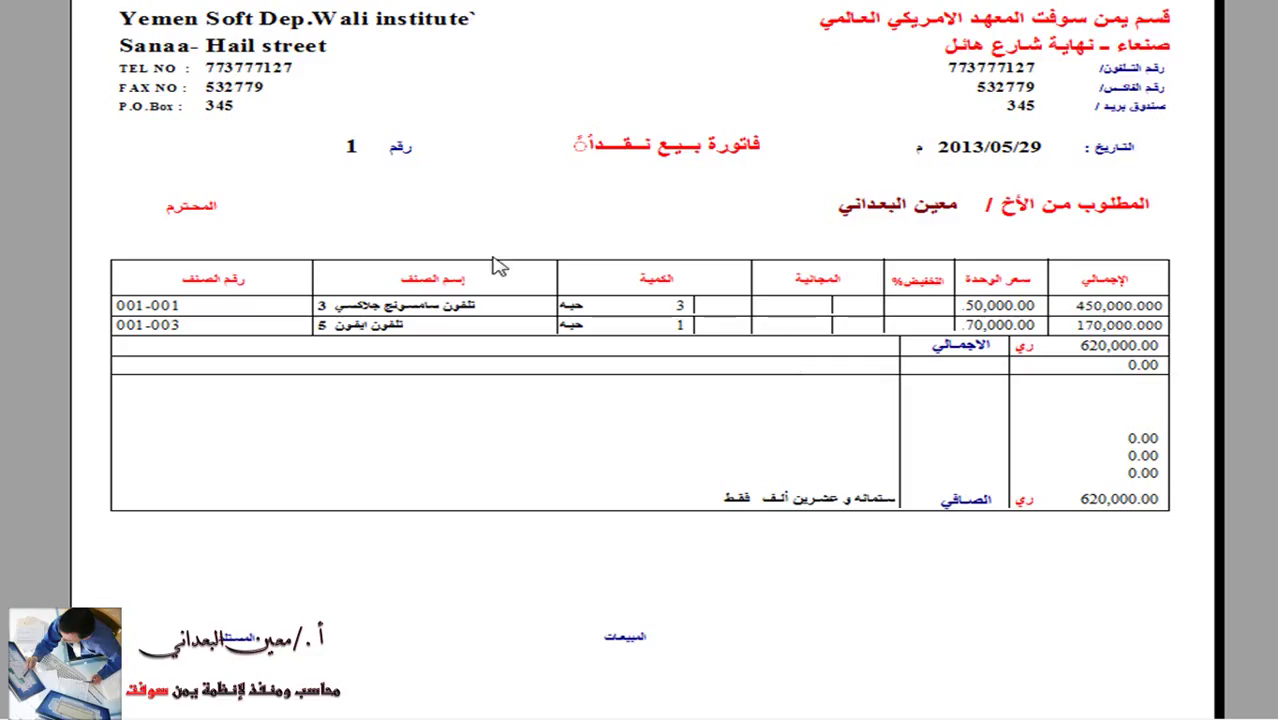
# Step through the previewed cash invoices 1, 2, 4 and 7, then close the preview
pyautogui.click(56, 29)
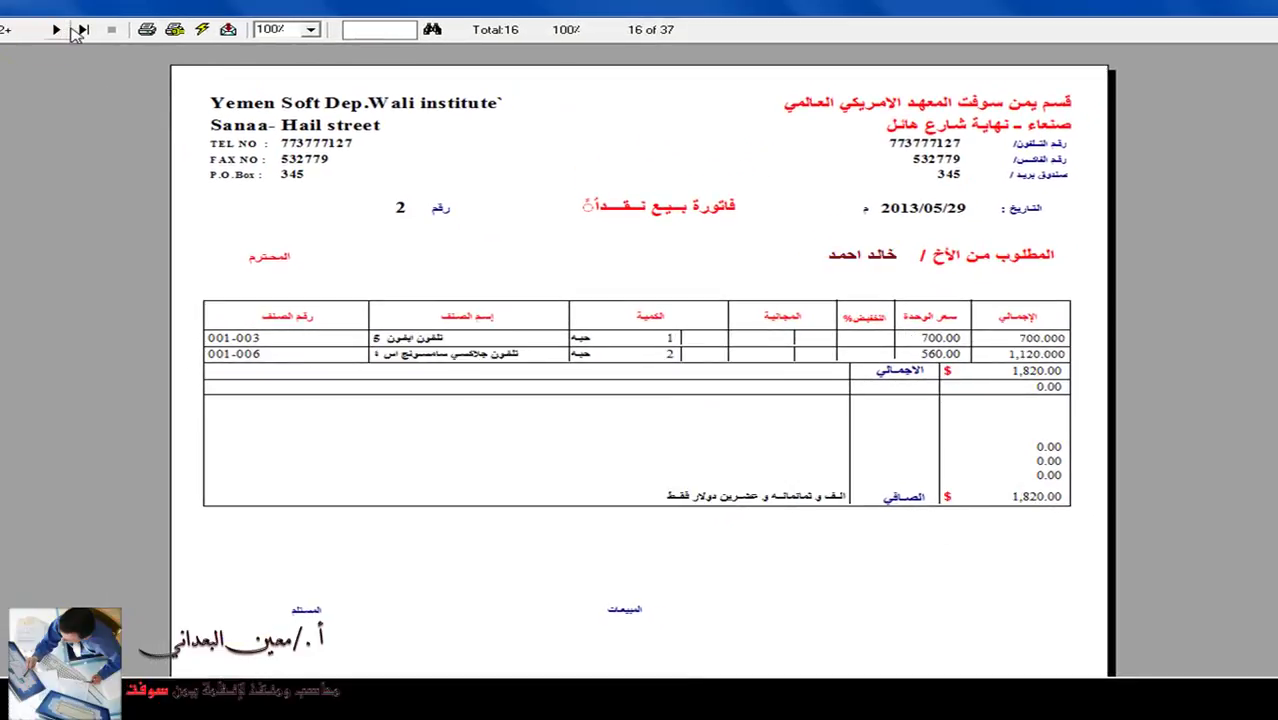
pyautogui.click(56, 29)
pyautogui.click(56, 29)
pyautogui.click(56, 29)
pyautogui.click(56, 29)
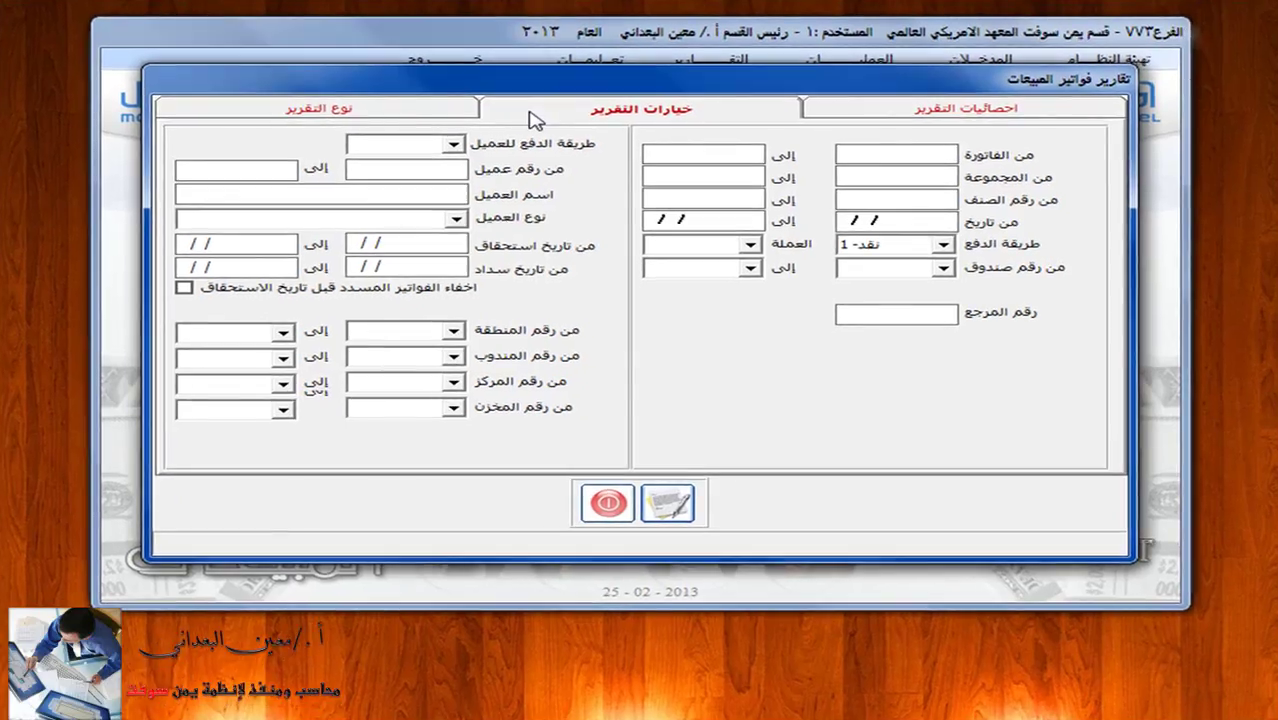
pyautogui.click(440, 110)
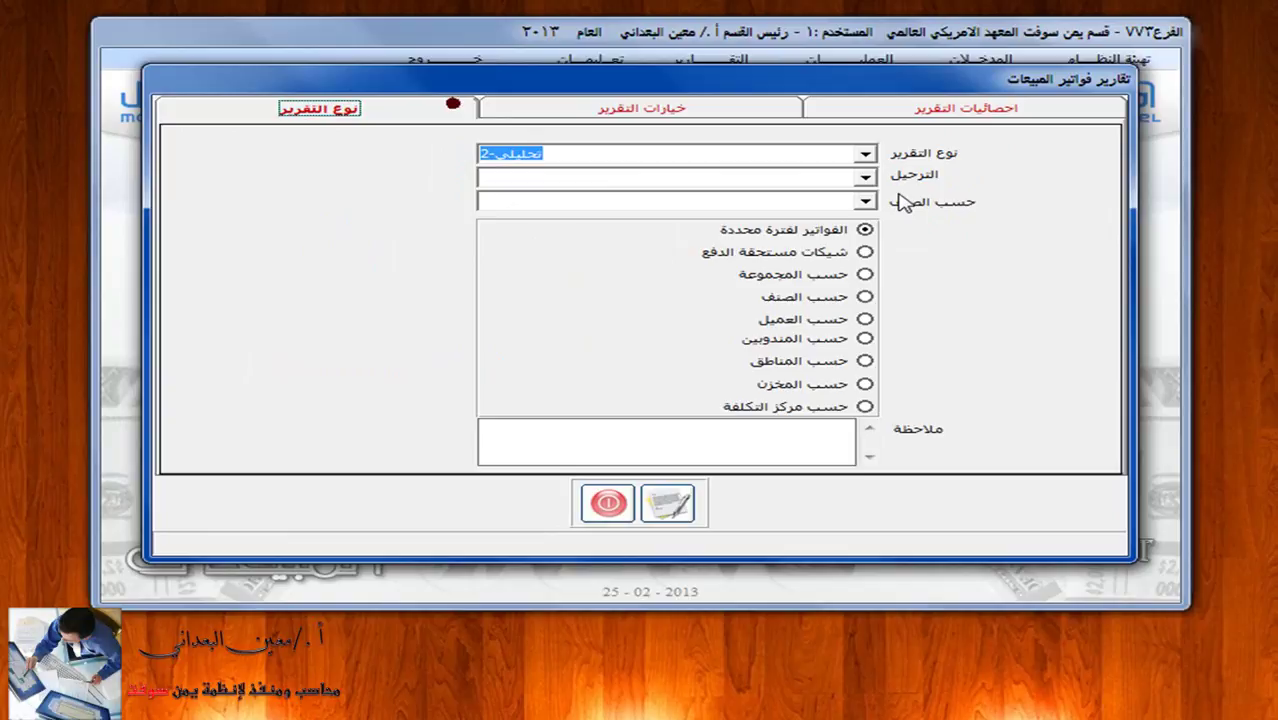
# Preview the summary cash sales report of seven invoices totalling 7,269,550.00
pyautogui.click(864, 153)
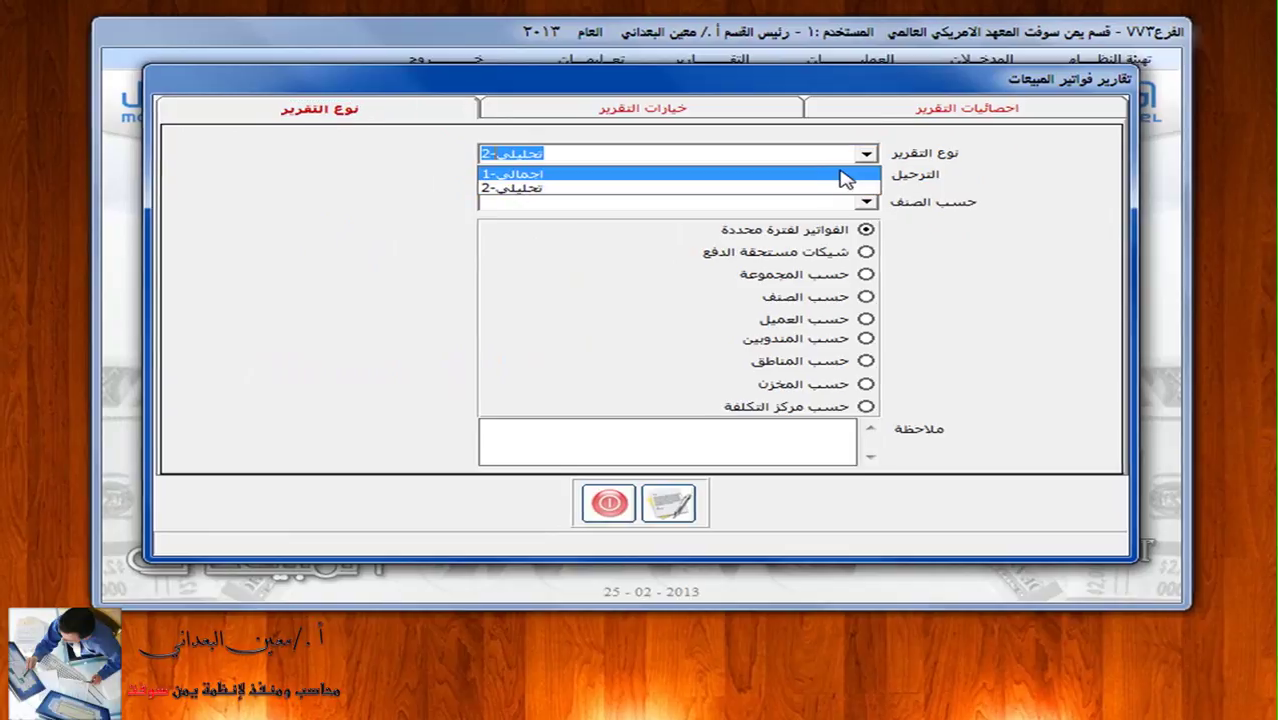
pyautogui.click(845, 171)
pyautogui.click(751, 116)
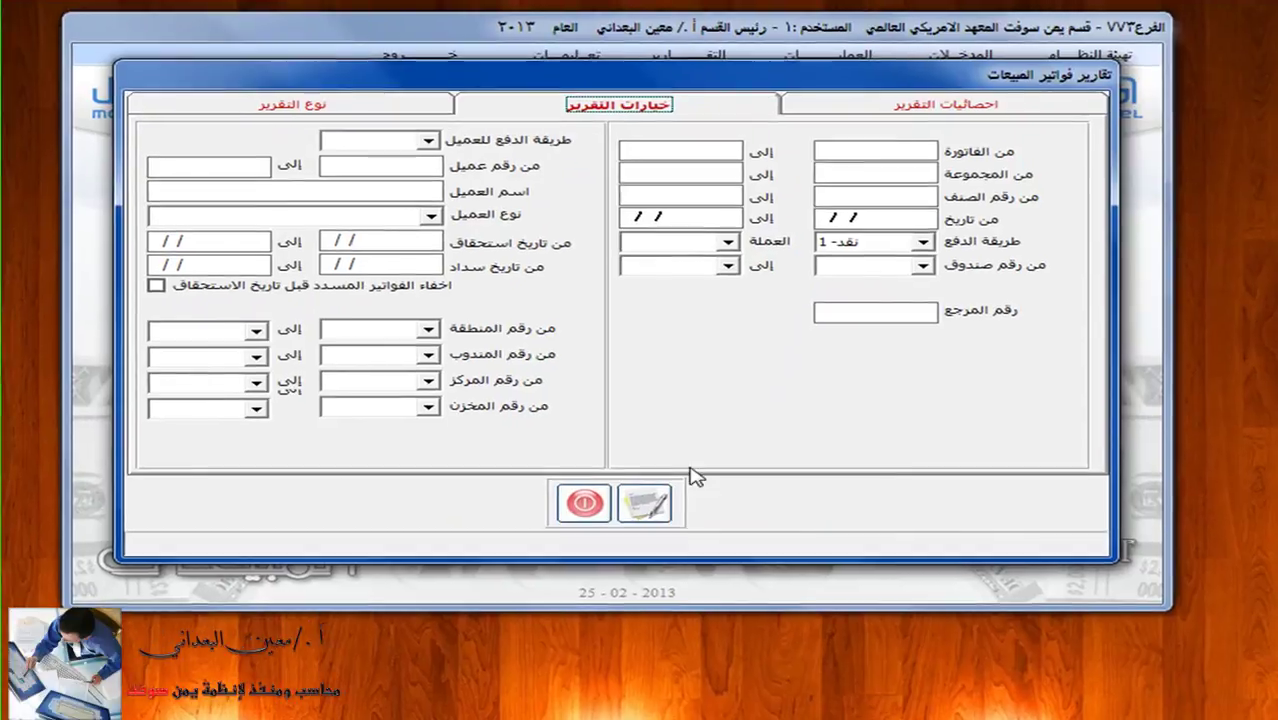
pyautogui.click(751, 540)
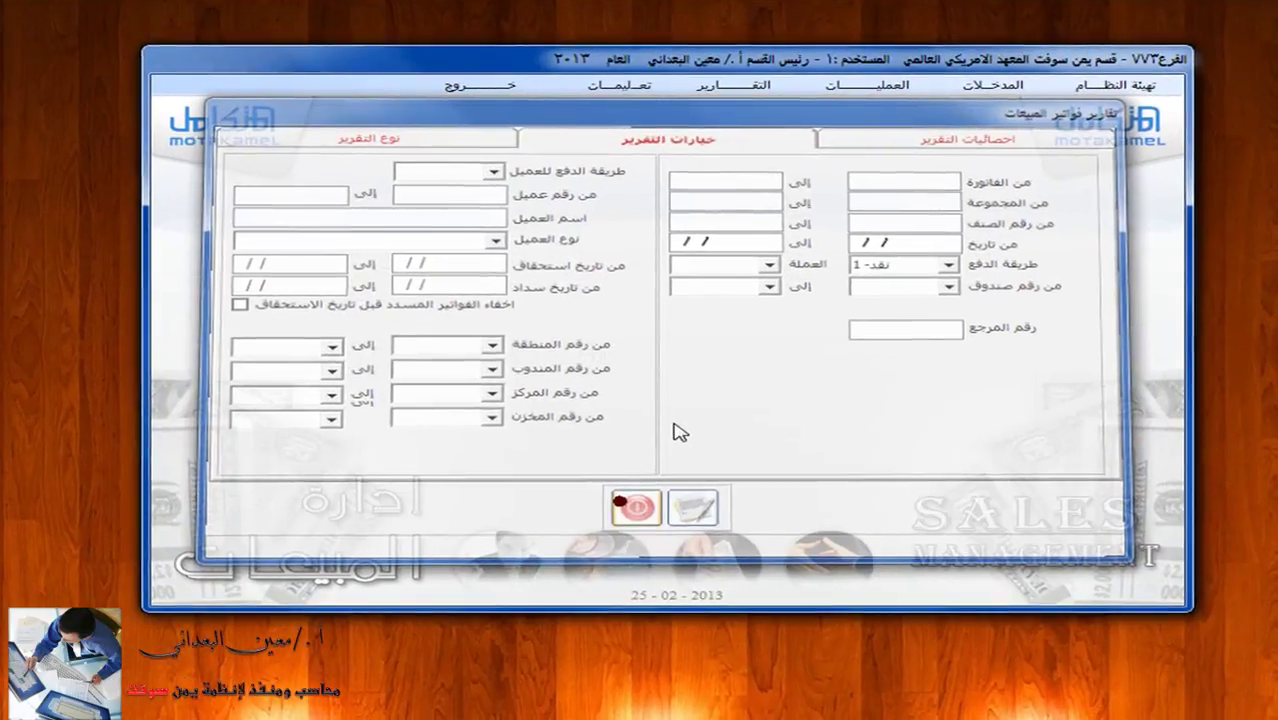
# Close the report settings and go to العمليات > فواتير المبيعات
pyautogui.click(640, 548)
pyautogui.click(820, 198)
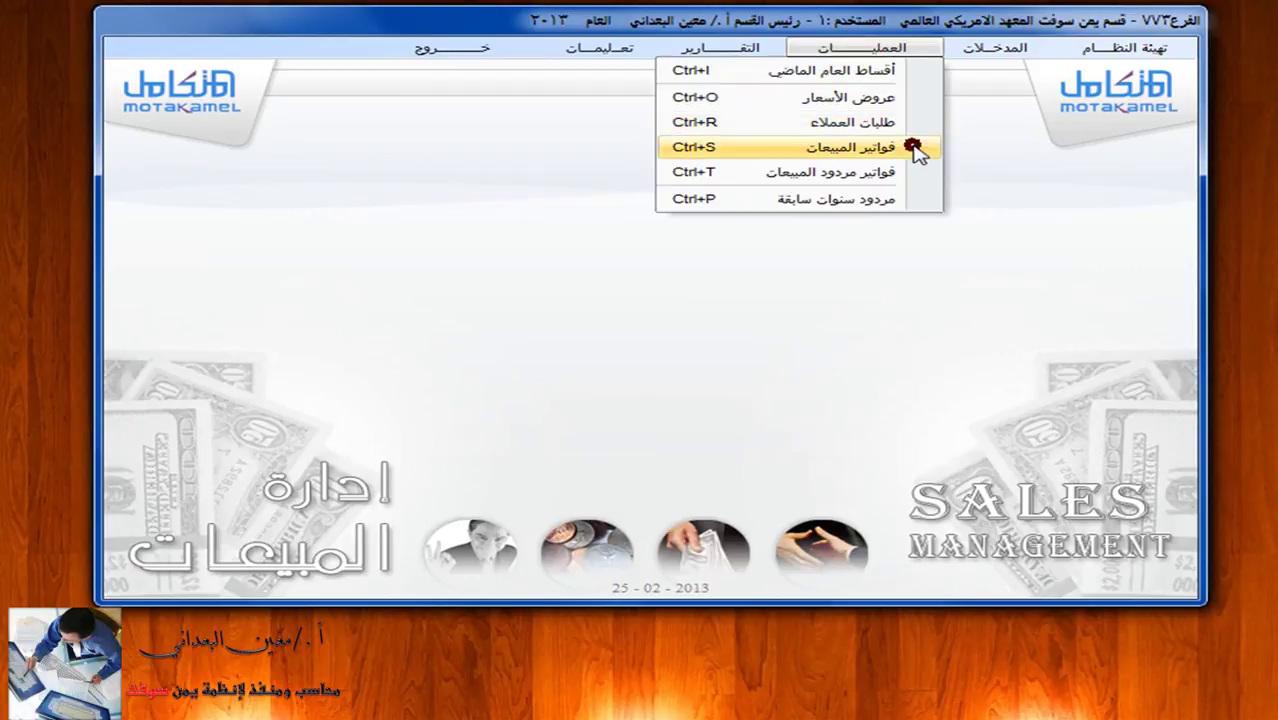
pyautogui.click(914, 150)
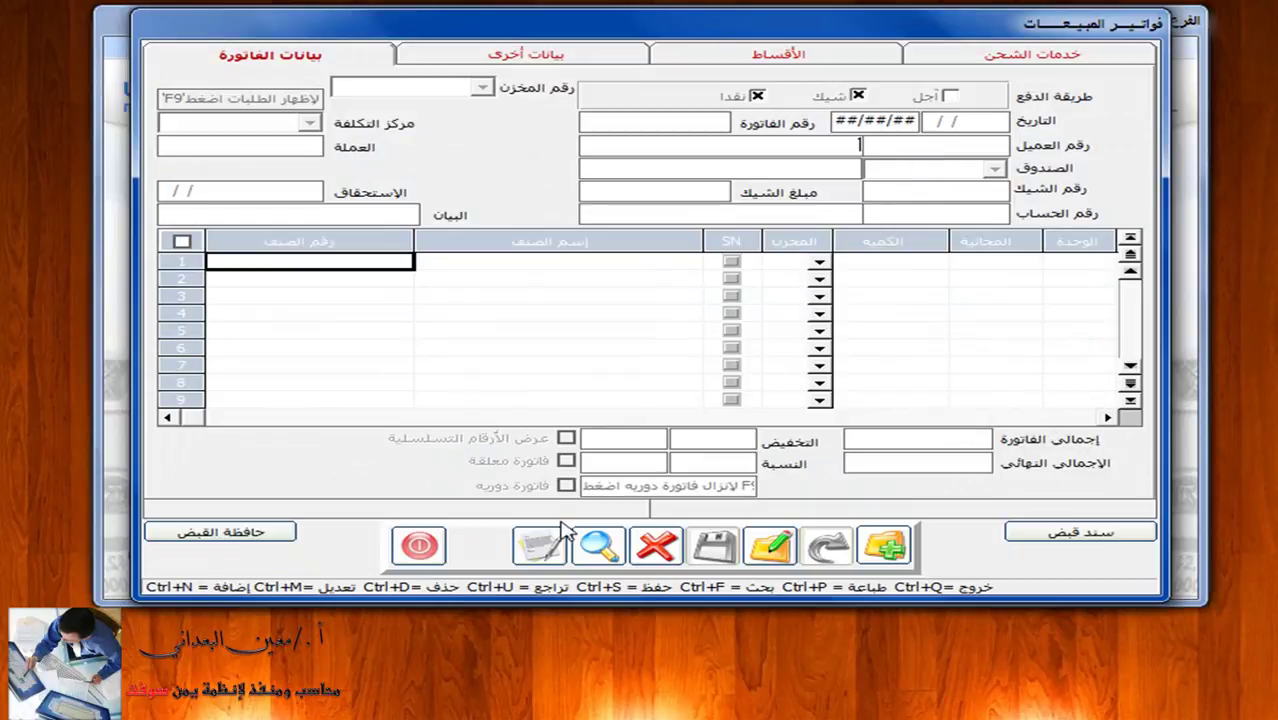